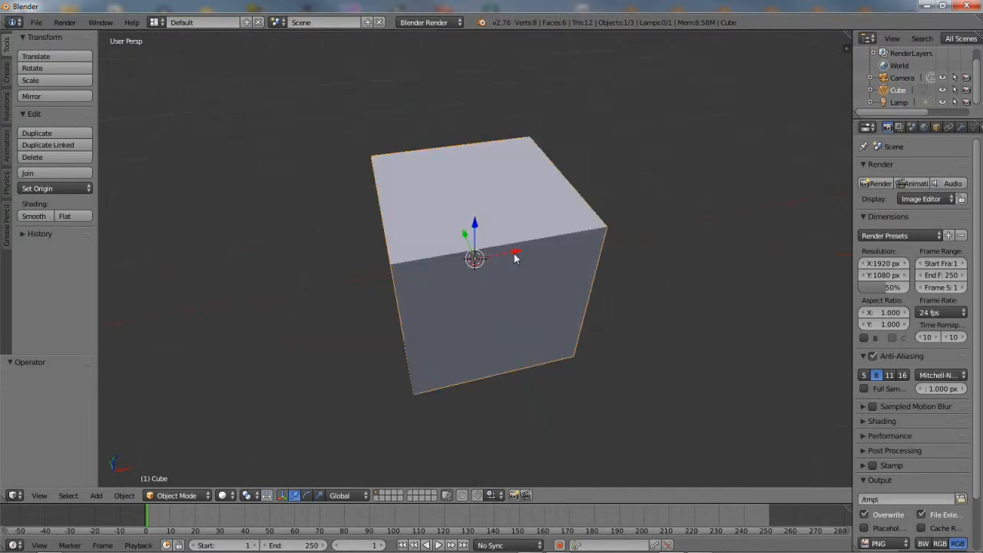
In Edit Mode, add a vertical loop cut through the middle of the cube
{"action": "left_click", "coordinate": [177, 496]}
{"action": "left_click", "coordinate": [177, 466]}
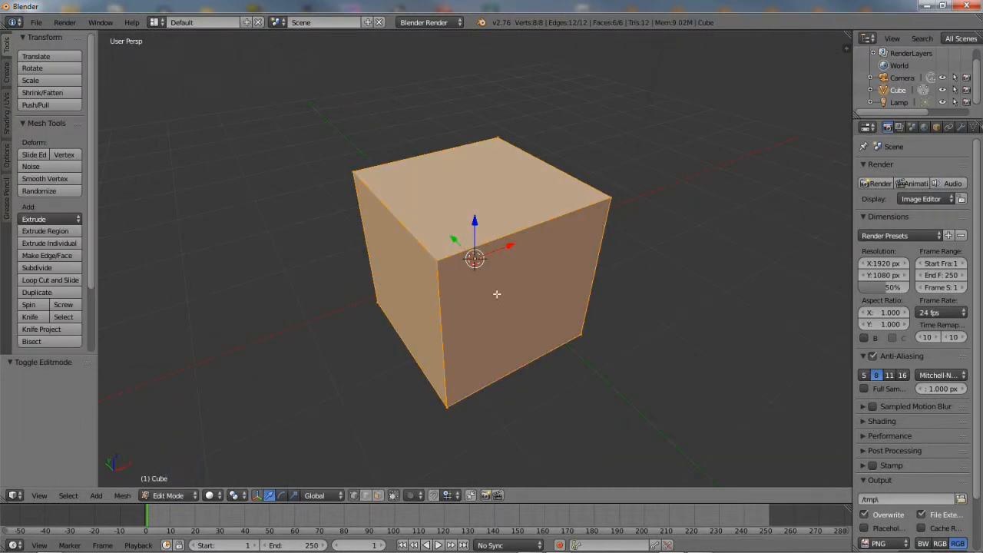
{"action": "left_click", "coordinate": [56, 280]}
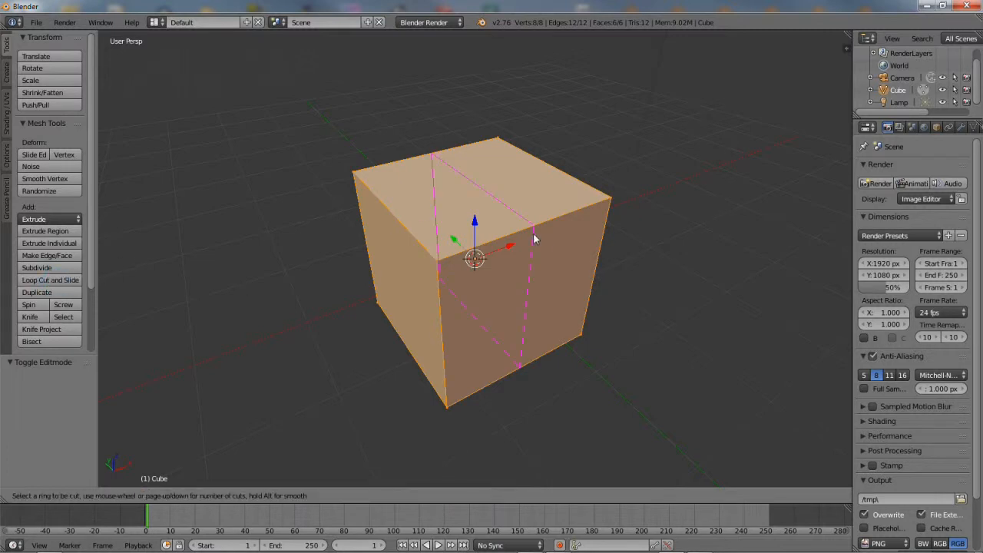
{"action": "left_click", "coordinate": [527, 234]}
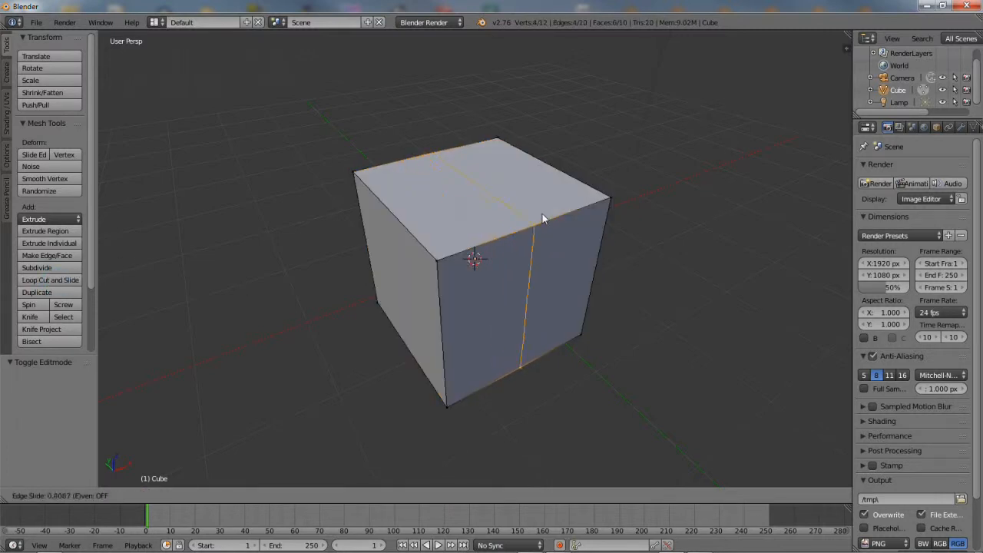
{"action": "left_click", "coordinate": [514, 216]}
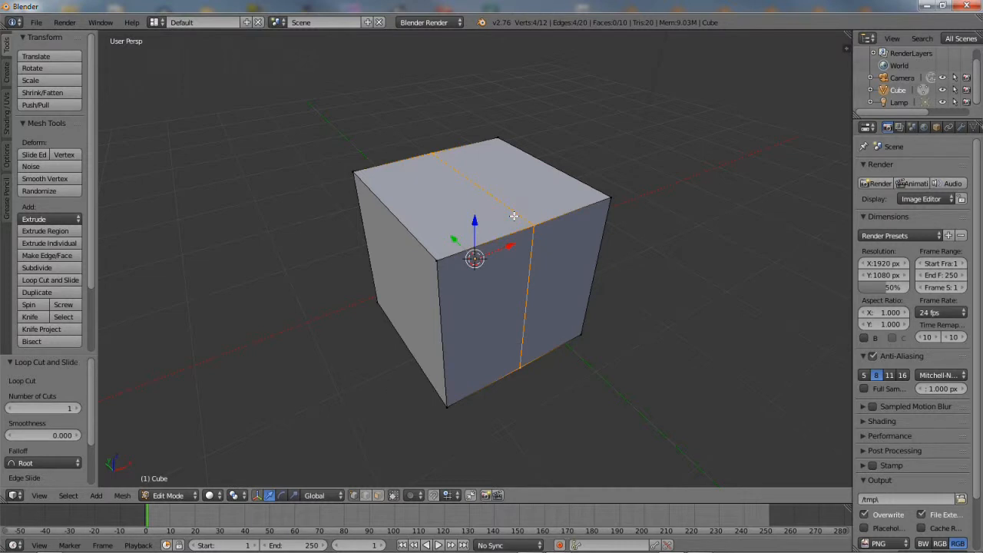
In Face select mode, select the front, top, side and bottom faces of the right half
{"action": "left_click", "coordinate": [379, 496]}
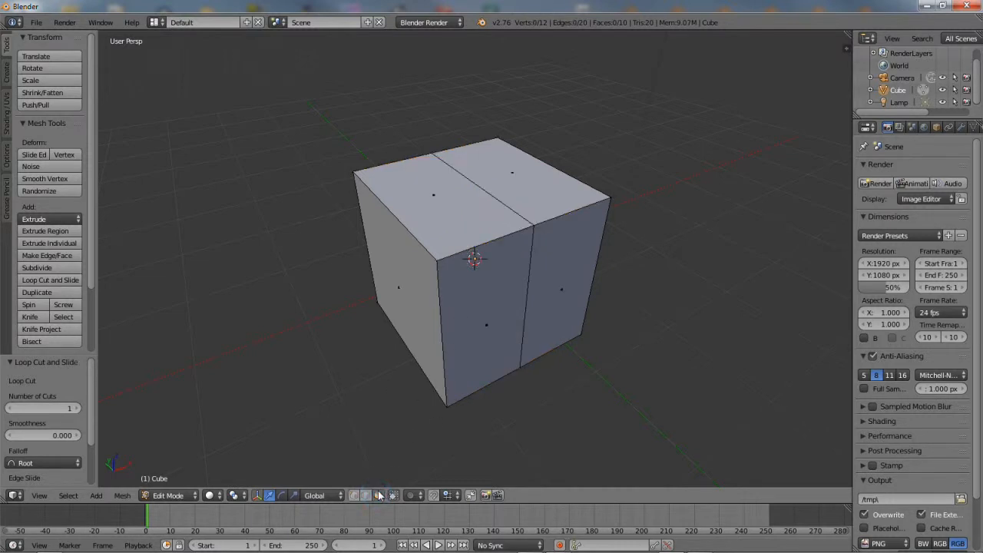
{"action": "left_click", "coordinate": [567, 262]}
{"action": "left_click", "coordinate": [542, 203], "text": "shift"}
{"action": "middle_click_drag", "start_coordinate": [631, 337], "coordinate": [481, 322]}
{"action": "middle_click_drag", "start_coordinate": [575, 301], "coordinate": [528, 281]}
{"action": "right_click", "coordinate": [505, 290], "text": "shift"}
{"action": "middle_click_drag", "start_coordinate": [514, 373], "coordinate": [515, 244]}
{"action": "right_click", "coordinate": [450, 272], "text": "shift"}
{"action": "middle_click_drag", "start_coordinate": [340, 233], "coordinate": [568, 351]}
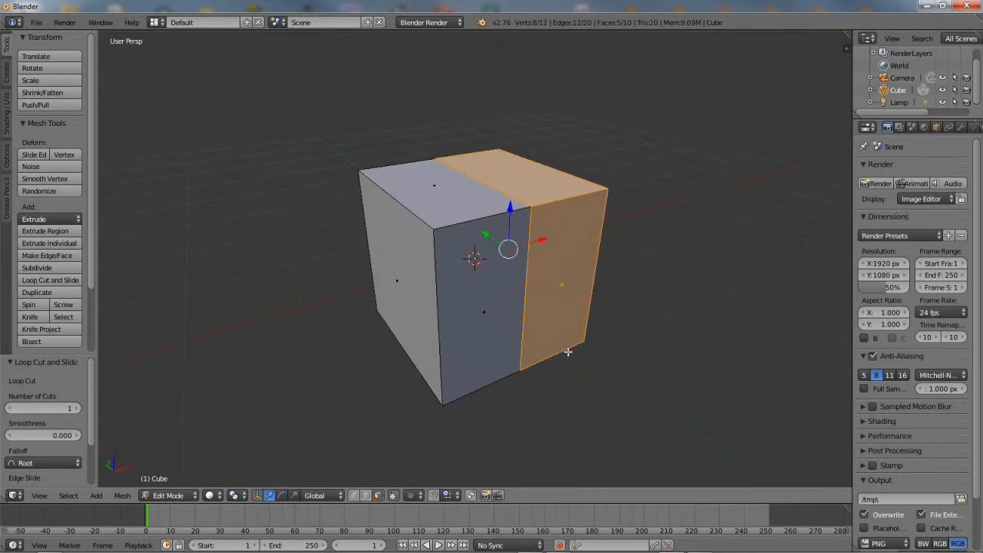
Separate the selected right-half faces into a new object with Mesh > Vertices > Separate > Selection
{"action": "left_click", "coordinate": [123, 496]}
{"action": "mouse_move", "coordinate": [137, 338]}
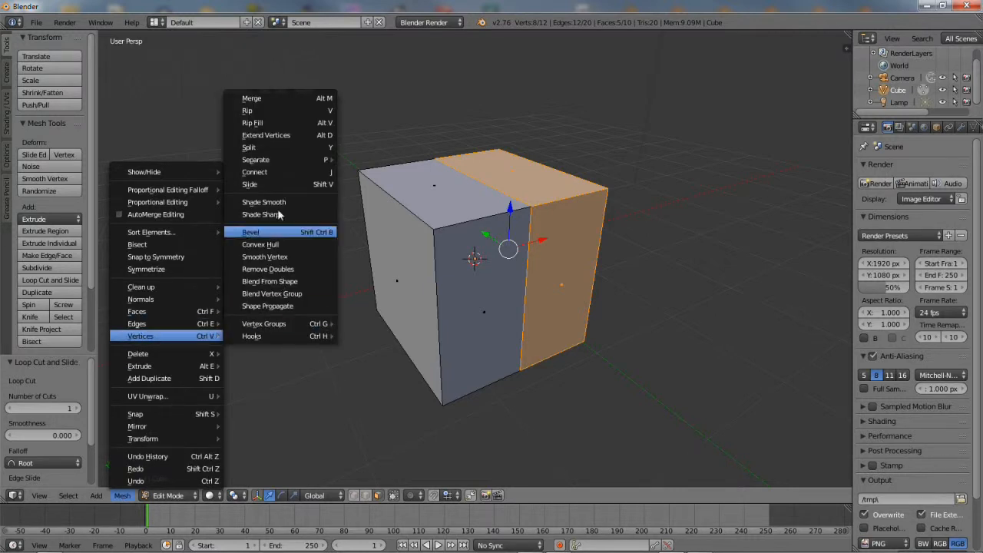
{"action": "mouse_move", "coordinate": [277, 163]}
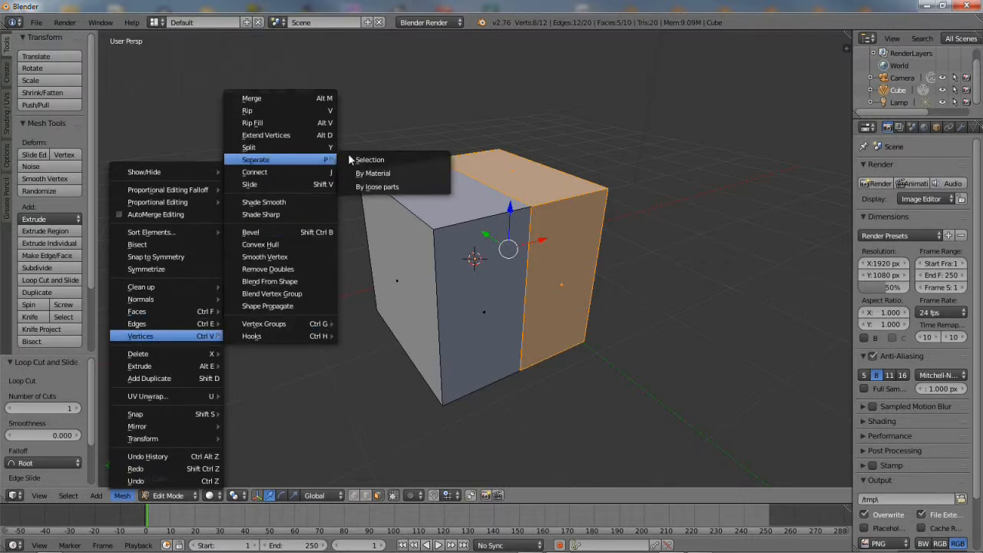
{"action": "left_click", "coordinate": [373, 159]}
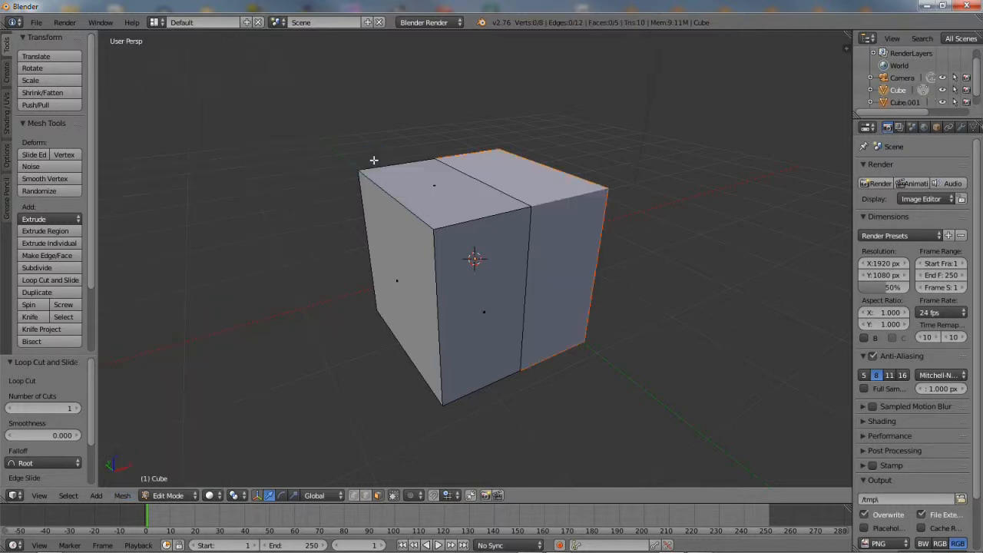
Return to Object Mode and select the separated half, Cube.001
{"action": "left_click", "coordinate": [168, 496]}
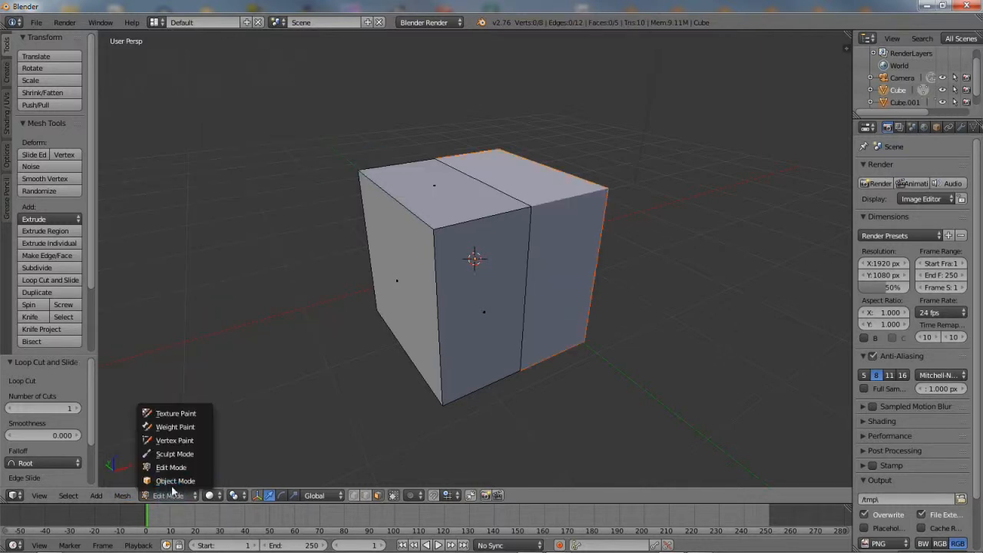
{"action": "left_click", "coordinate": [163, 417]}
{"action": "right_click", "coordinate": [597, 188], "text": "shift"}
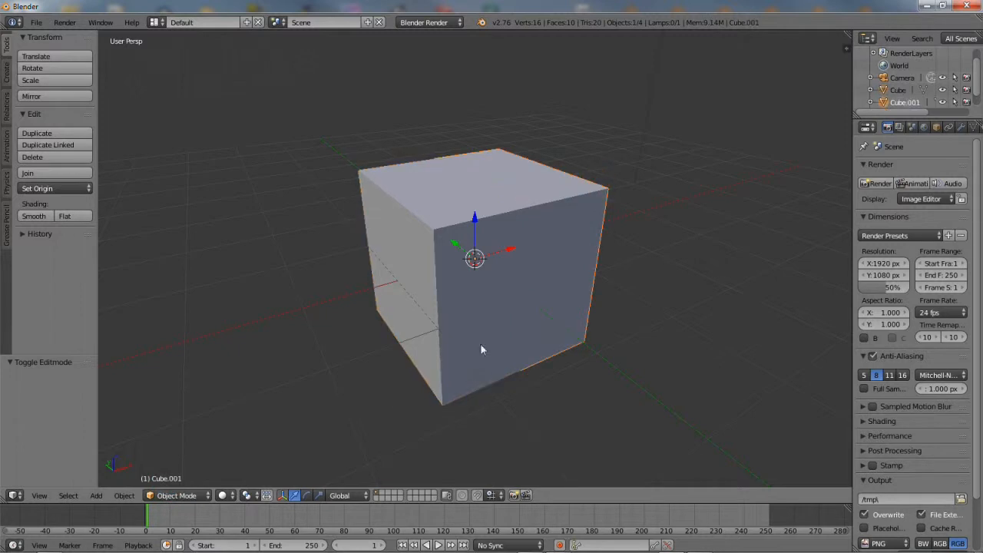
Move Cube.001 aside along X and make a linked duplicate of Cube in place
{"action": "left_click_drag", "start_coordinate": [504, 254], "coordinate": [686, 188]}
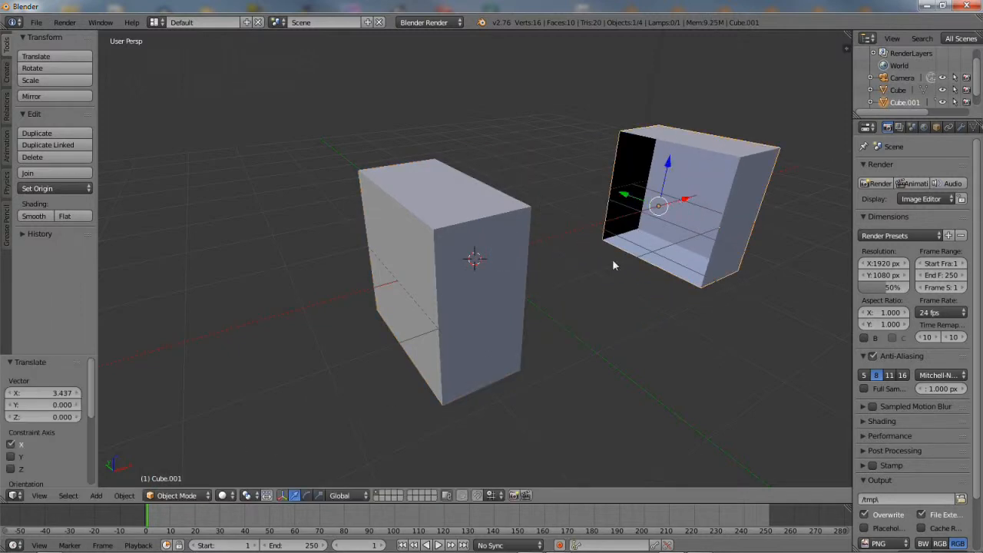
{"action": "right_click", "coordinate": [461, 224]}
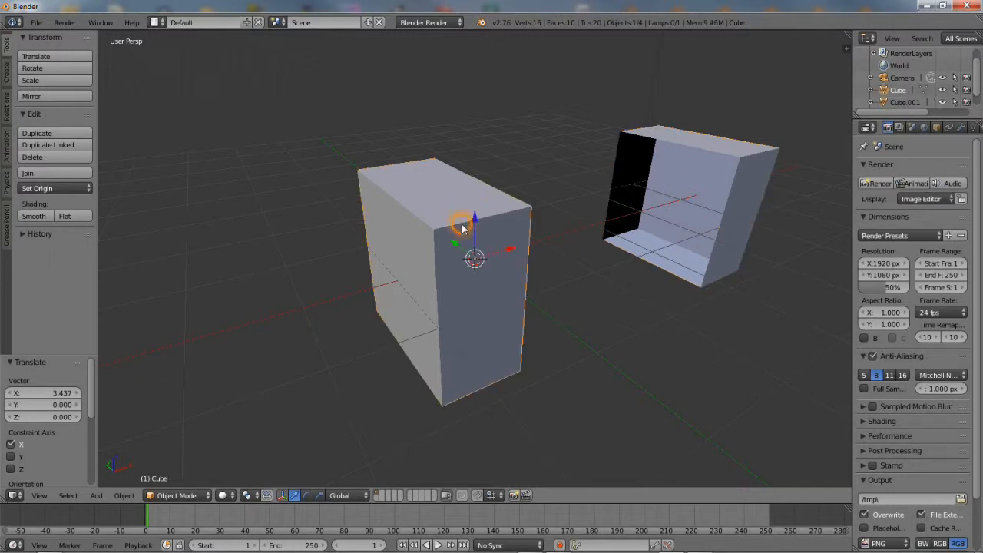
{"action": "left_click", "coordinate": [124, 495]}
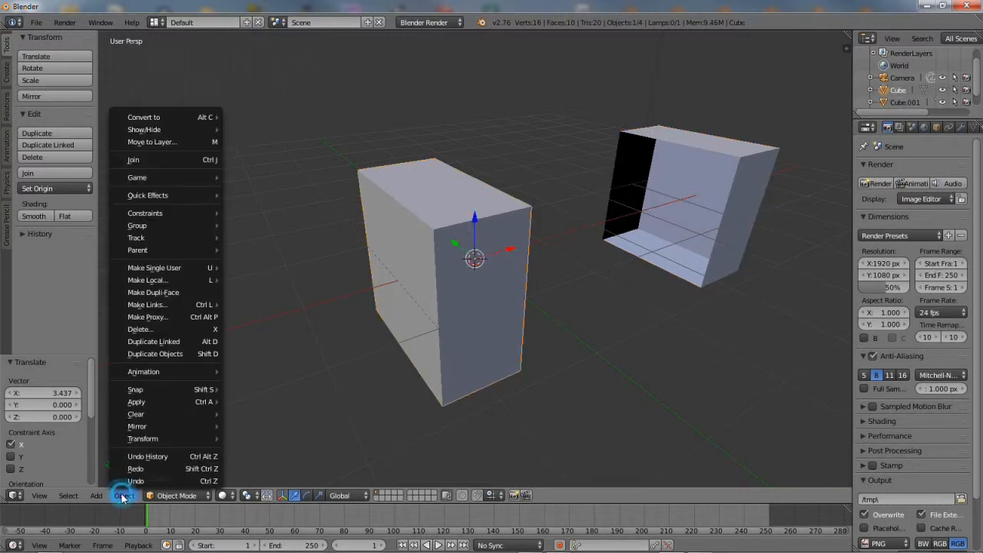
{"action": "left_click", "coordinate": [174, 347]}
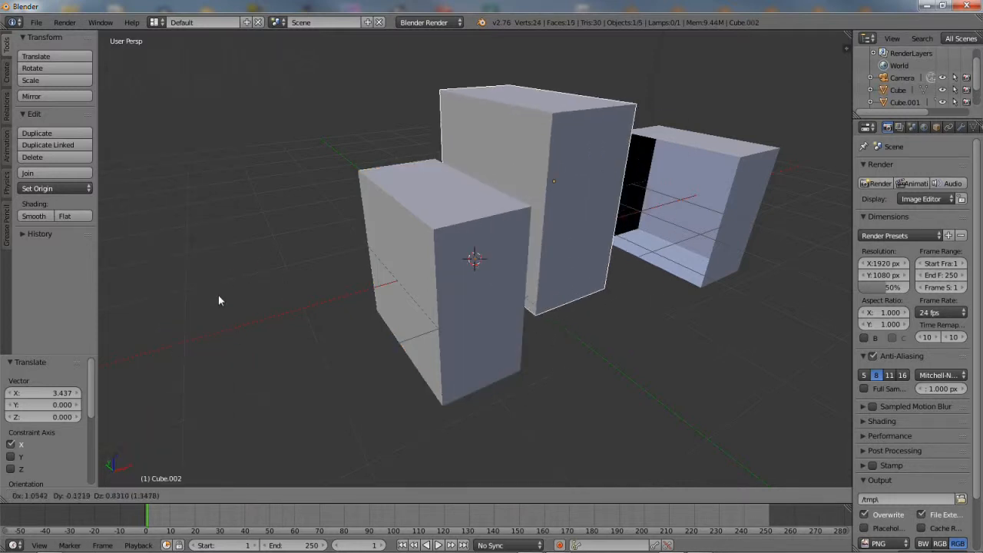
{"action": "right_click", "coordinate": [281, 300]}
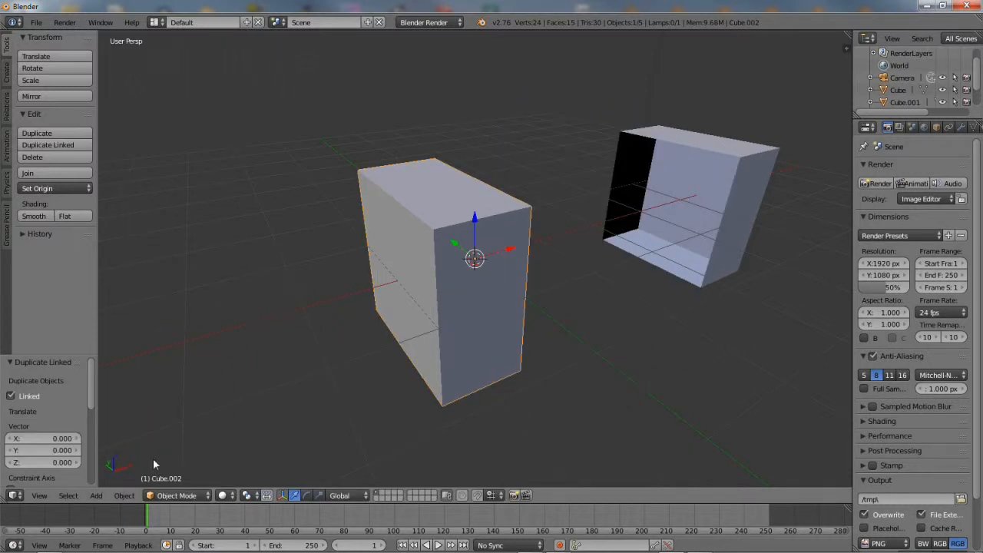
Mirror the linked duplicate along X Global, then reselect the original Cube
{"action": "left_click", "coordinate": [120, 496]}
{"action": "mouse_move", "coordinate": [139, 430]}
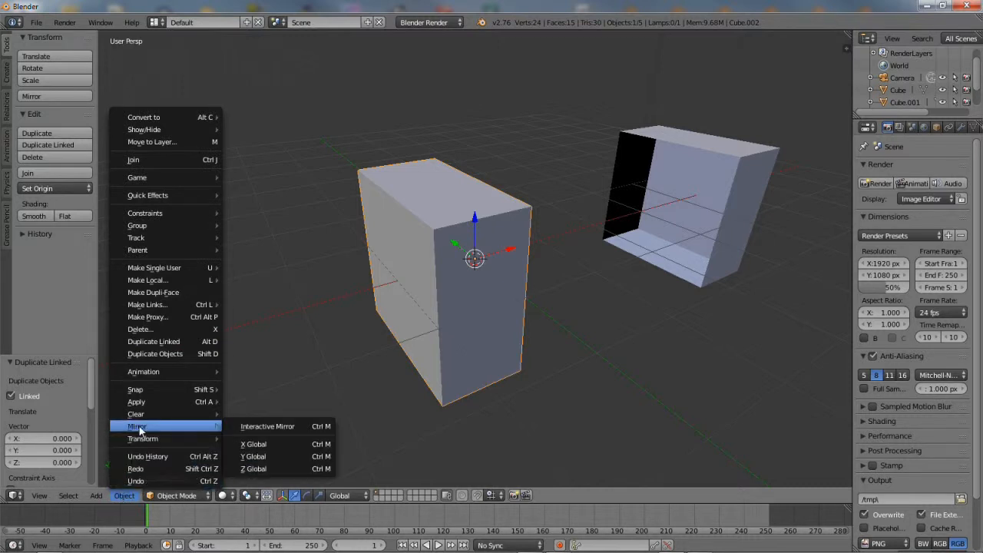
{"action": "left_click", "coordinate": [269, 444]}
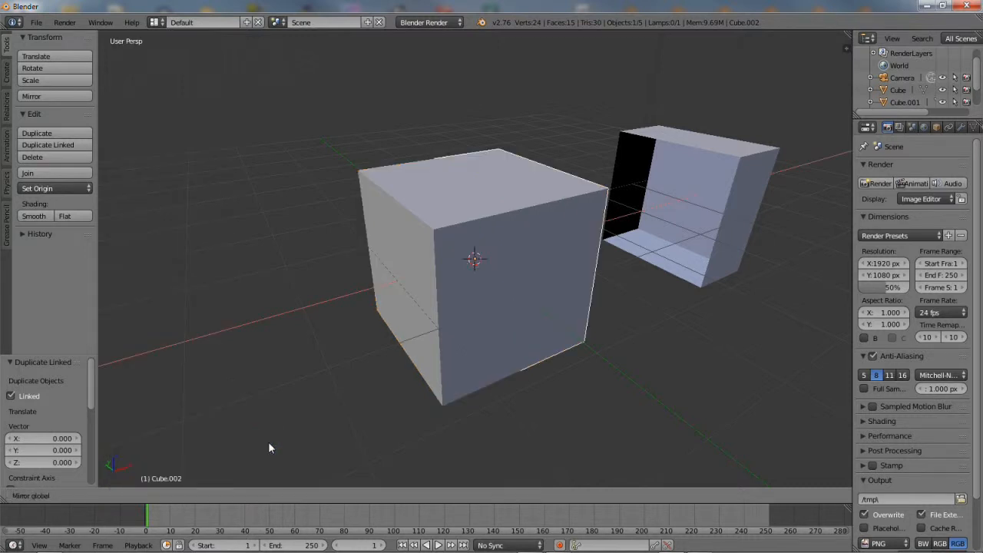
{"action": "left_click", "coordinate": [270, 440]}
{"action": "right_click", "coordinate": [430, 251]}
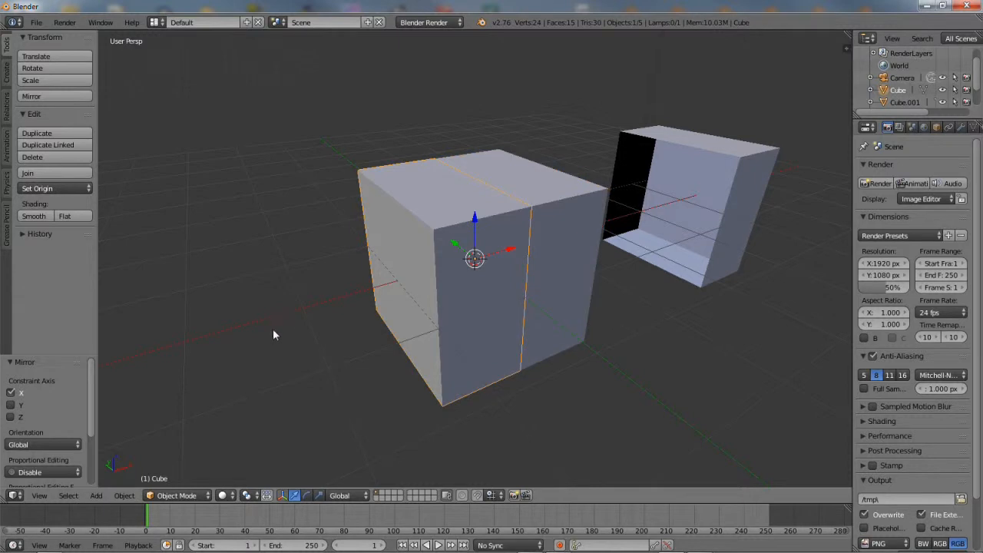
{"action": "left_click", "coordinate": [177, 495]}
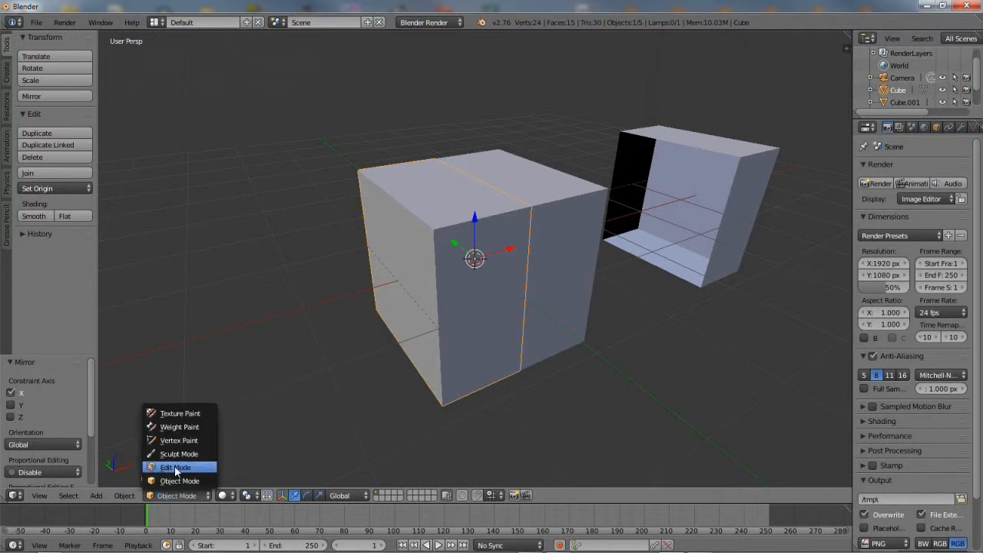
In Edit Mode on Cube, add a horizontal loop cut around the cube
{"action": "left_click", "coordinate": [175, 467]}
{"action": "right_click", "coordinate": [445, 282]}
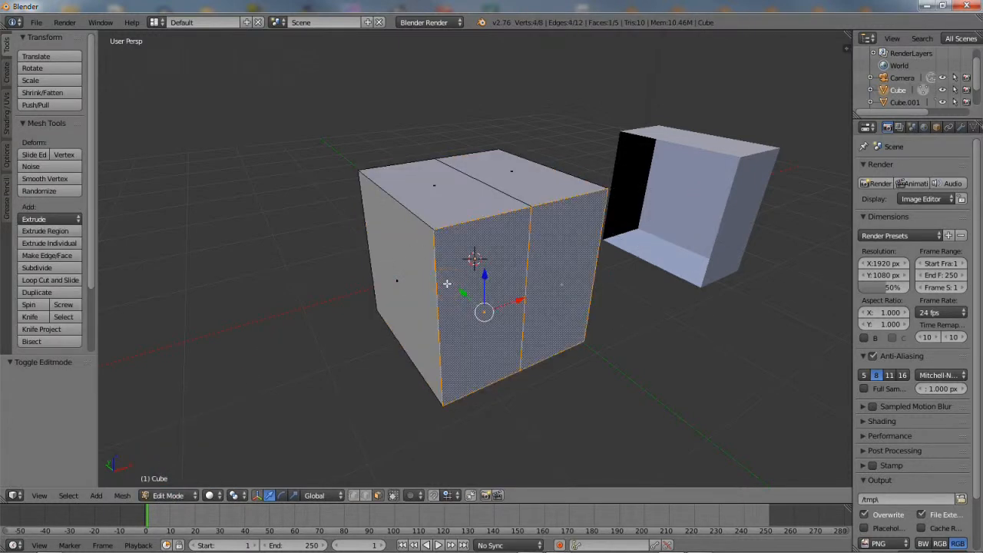
{"action": "key", "text": "g"}
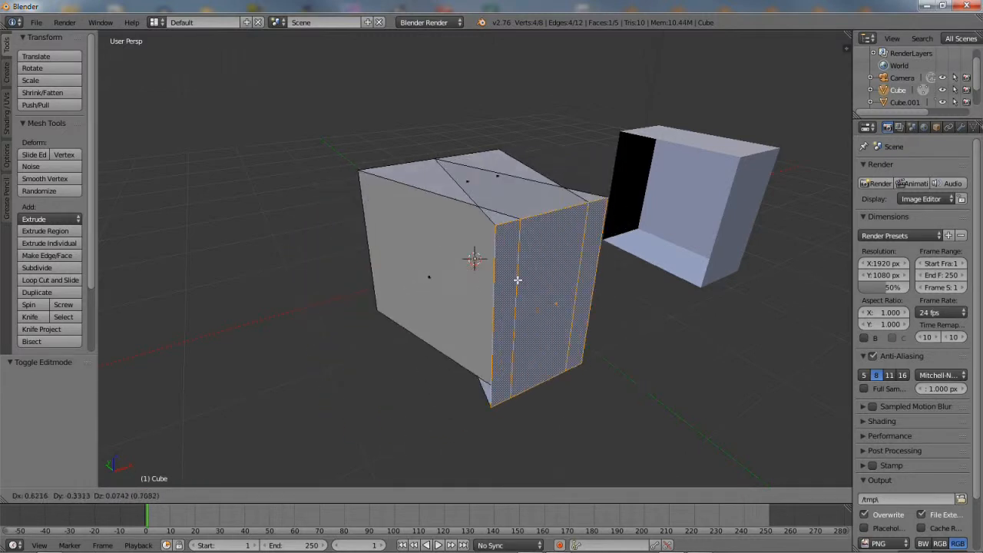
{"action": "right_click", "coordinate": [375, 258]}
{"action": "middle_click_drag", "start_coordinate": [375, 259], "coordinate": [456, 316]}
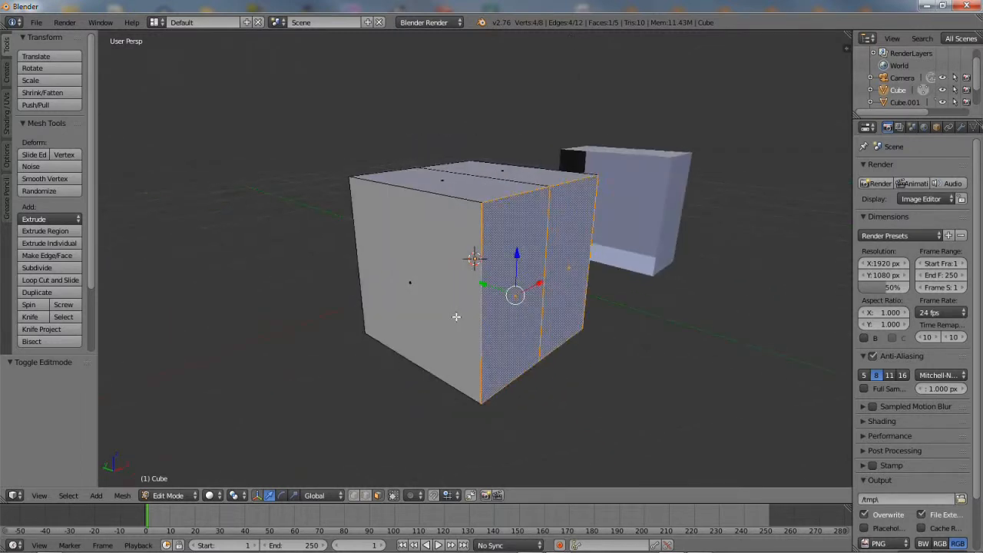
{"action": "left_click", "coordinate": [42, 280]}
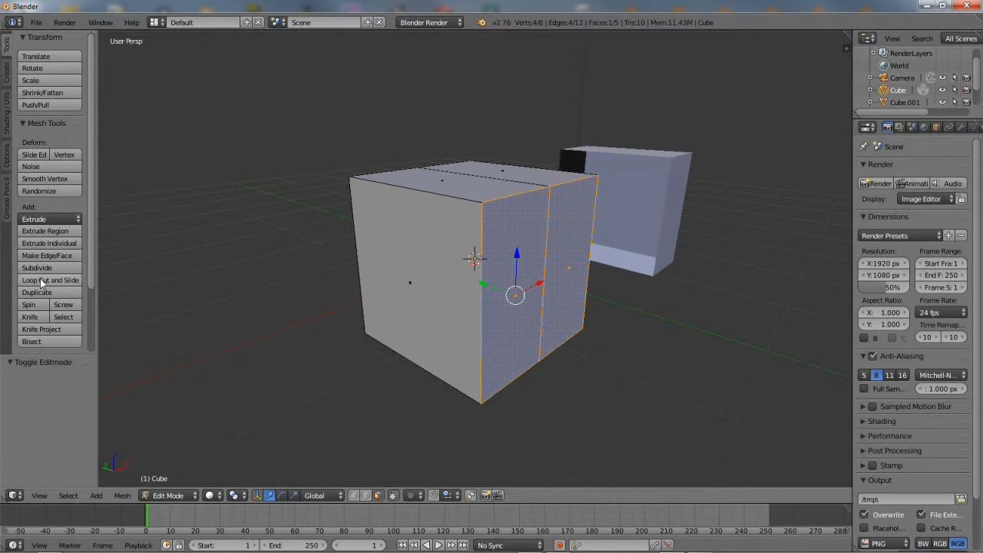
{"action": "left_click", "coordinate": [482, 294]}
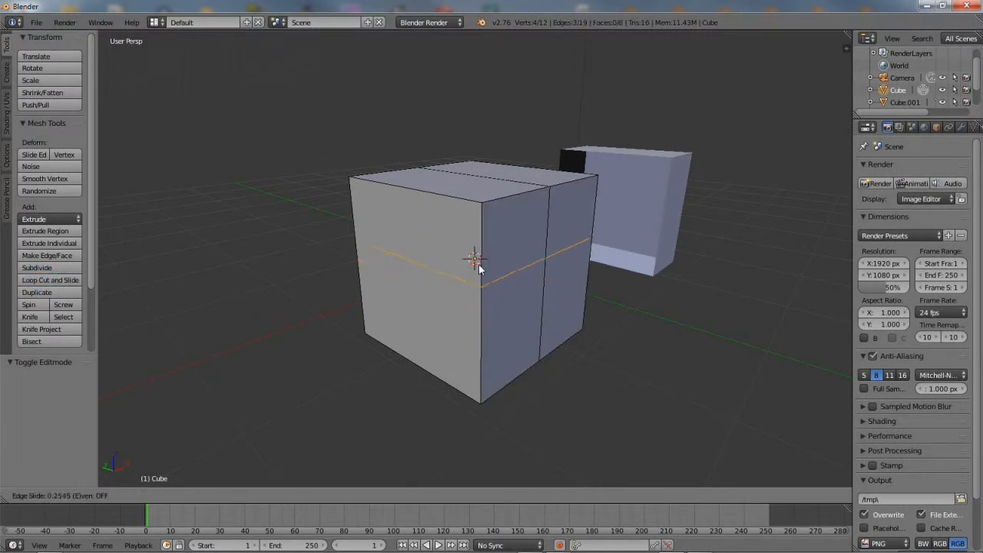
{"action": "left_click", "coordinate": [486, 306]}
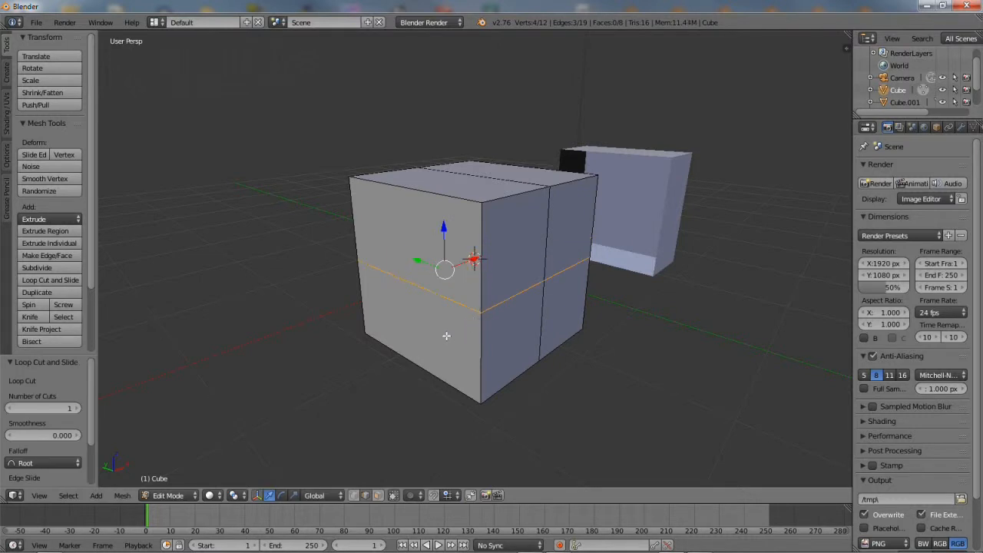
{"action": "scroll", "coordinate": [450, 289], "scroll_direction": "up", "scroll_amount": 3}
{"action": "middle_click_drag", "start_coordinate": [472, 309], "coordinate": [473, 239]}
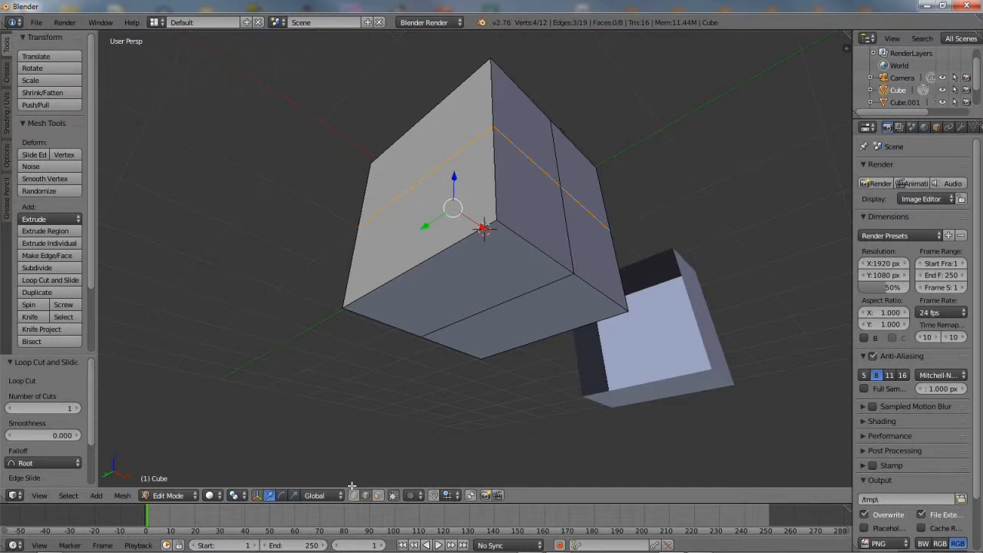
In Face select mode, select the two bottom faces
{"action": "left_click", "coordinate": [377, 497]}
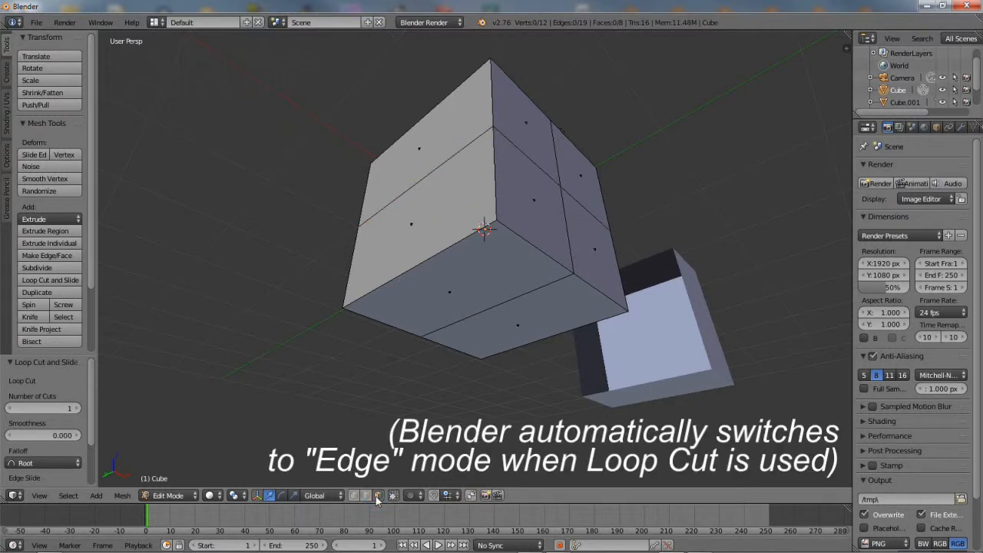
{"action": "right_click", "coordinate": [452, 281]}
{"action": "right_click", "coordinate": [415, 225], "text": "shift"}
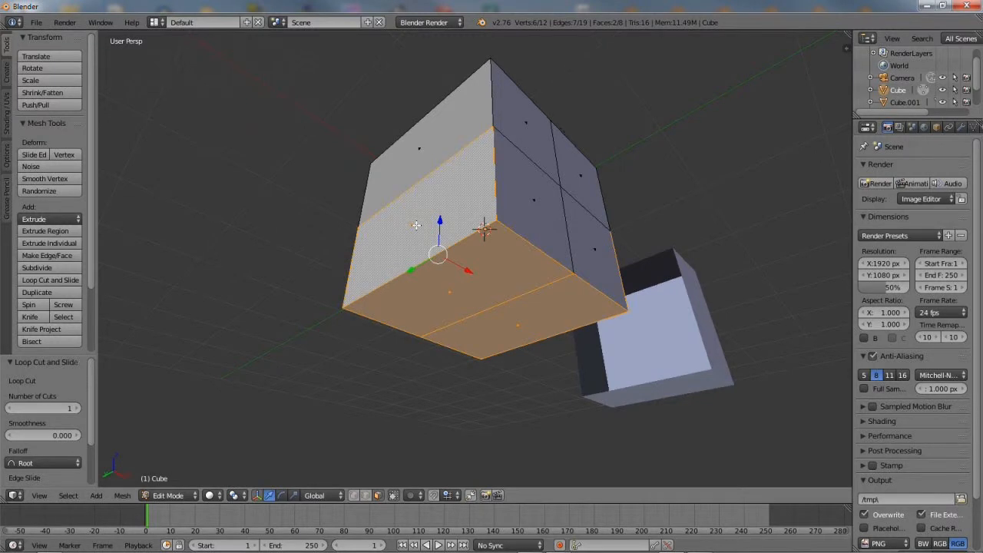
Inset the two bottom faces with Mesh > Faces > Inset Faces
{"action": "left_click", "coordinate": [123, 496]}
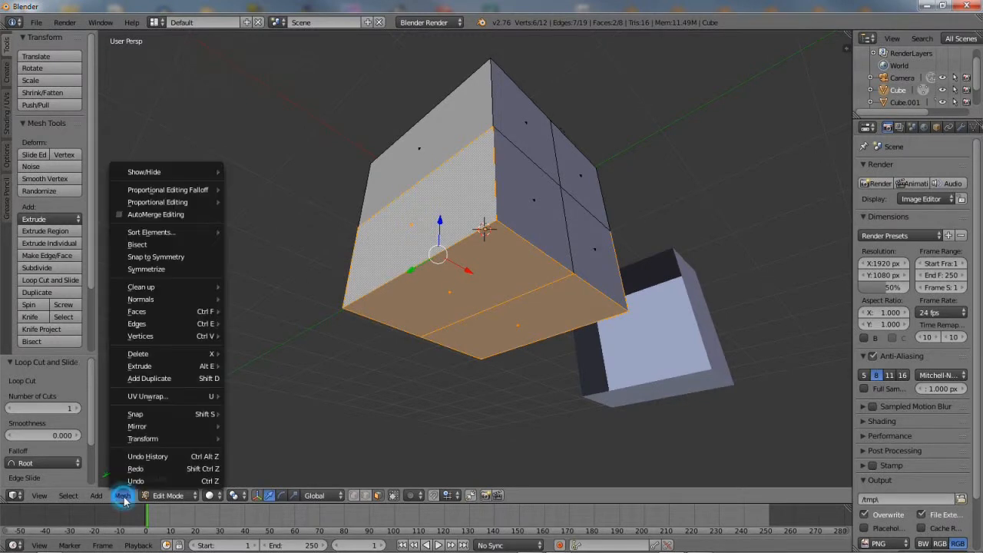
{"action": "mouse_move", "coordinate": [182, 312]}
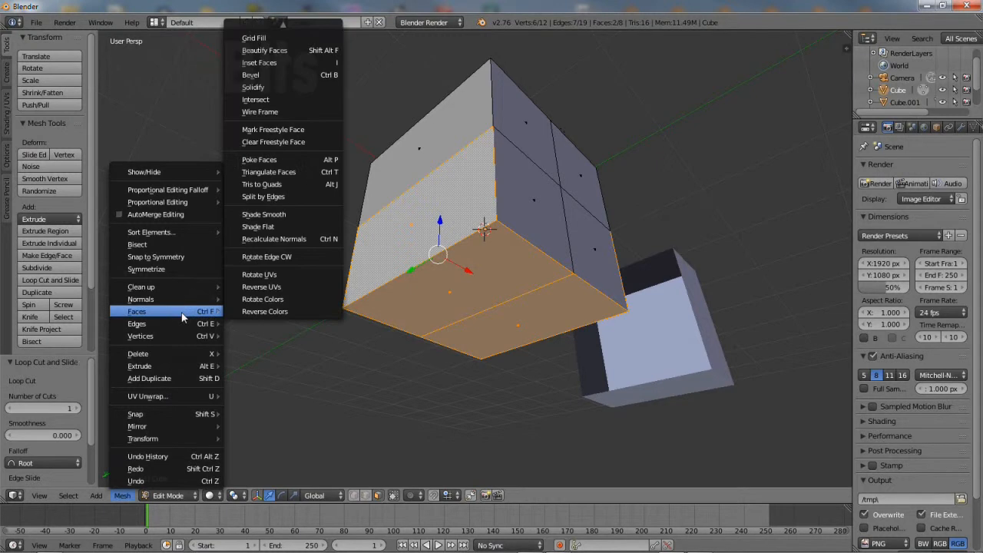
{"action": "left_click", "coordinate": [277, 64]}
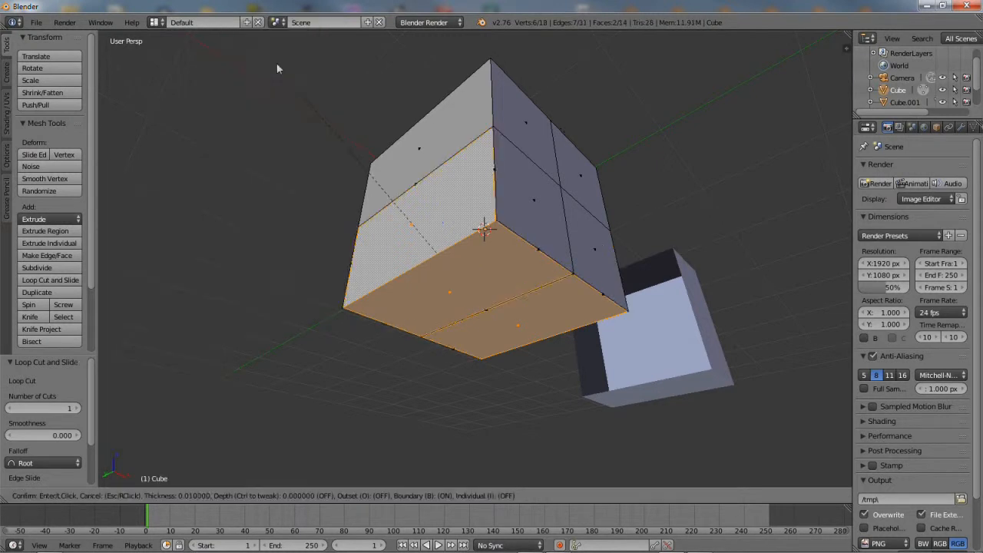
{"action": "left_click", "coordinate": [279, 150]}
{"action": "middle_click_drag", "start_coordinate": [270, 150], "coordinate": [158, 136]}
{"action": "middle_click_drag", "start_coordinate": [164, 186], "coordinate": [306, 157]}
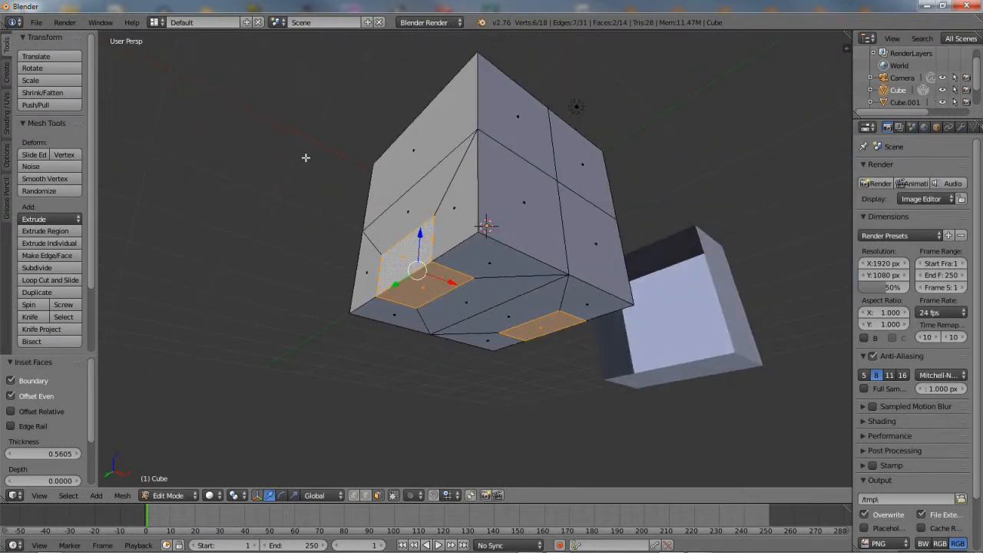
Extrude the inset faces outward as a region into short leg stubs
{"action": "left_click", "coordinate": [122, 498]}
{"action": "mouse_move", "coordinate": [164, 365]}
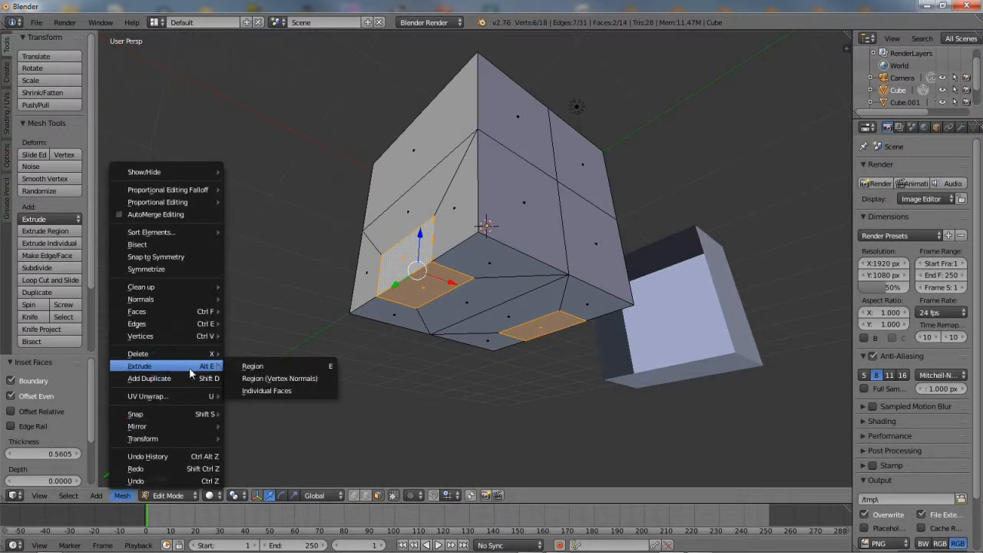
{"action": "left_click", "coordinate": [255, 365]}
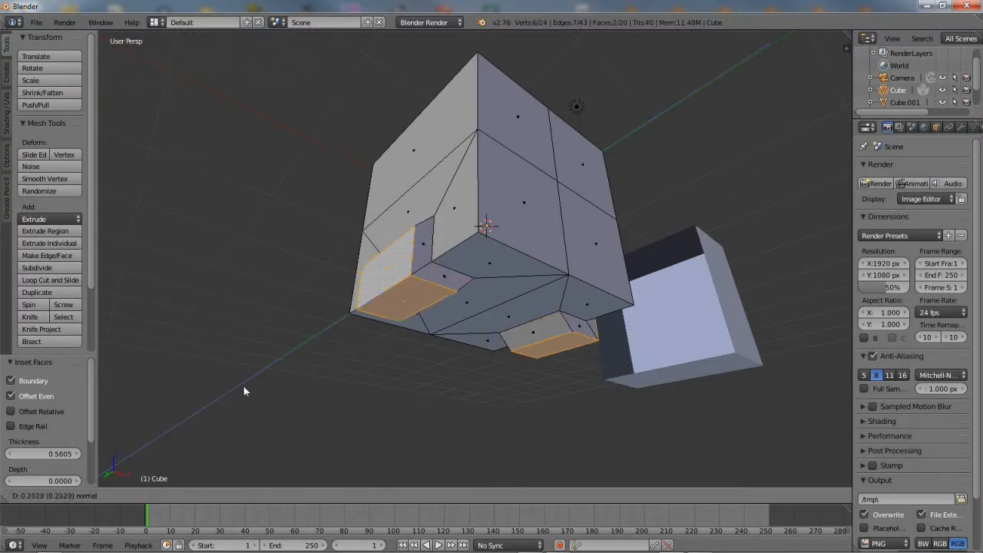
{"action": "left_click", "coordinate": [244, 388]}
{"action": "middle_click_drag", "start_coordinate": [506, 284], "coordinate": [454, 326]}
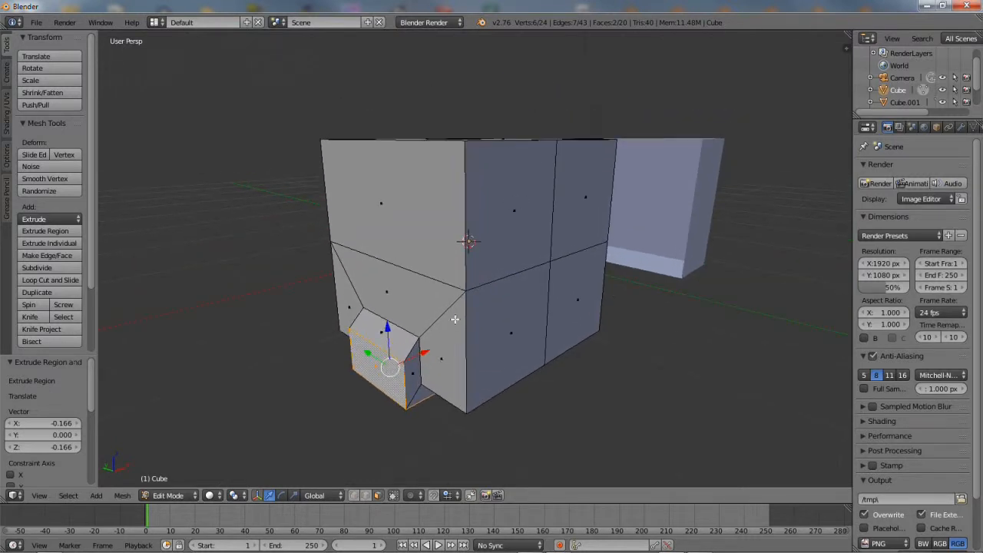
Save As, replacing untitled.blend with the name 1_cubie.blend
{"action": "left_click", "coordinate": [40, 24]}
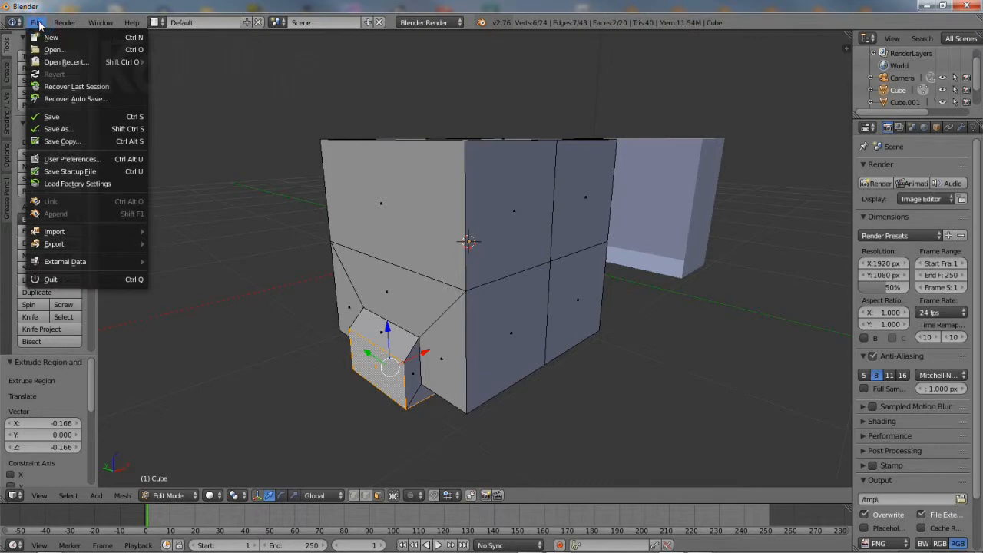
{"action": "left_click", "coordinate": [66, 129]}
{"action": "left_click", "coordinate": [236, 67]}
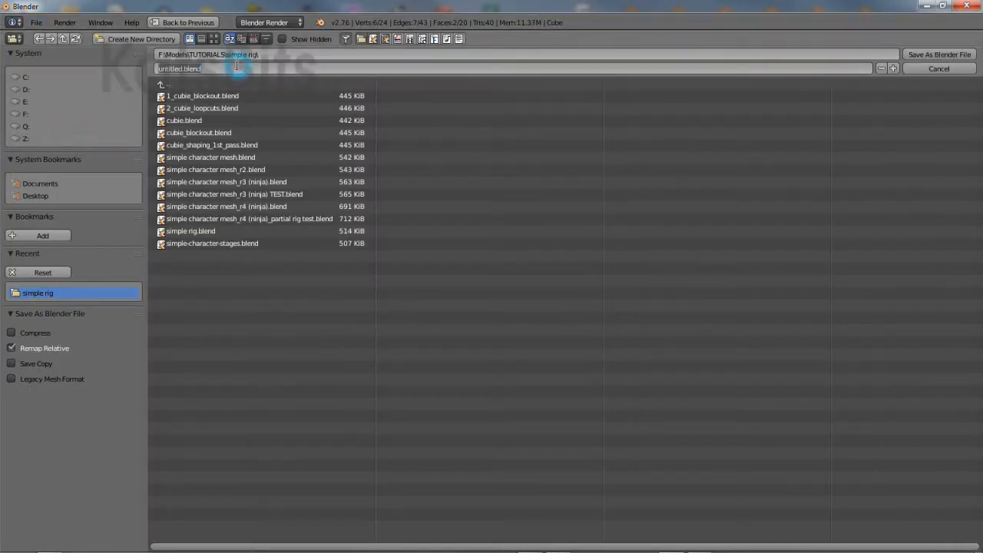
{"action": "key", "text": "BackSpace"}
{"action": "type", "text": "1_cubie"}
{"action": "key", "text": "Return"}
{"action": "left_click", "coordinate": [940, 55]}
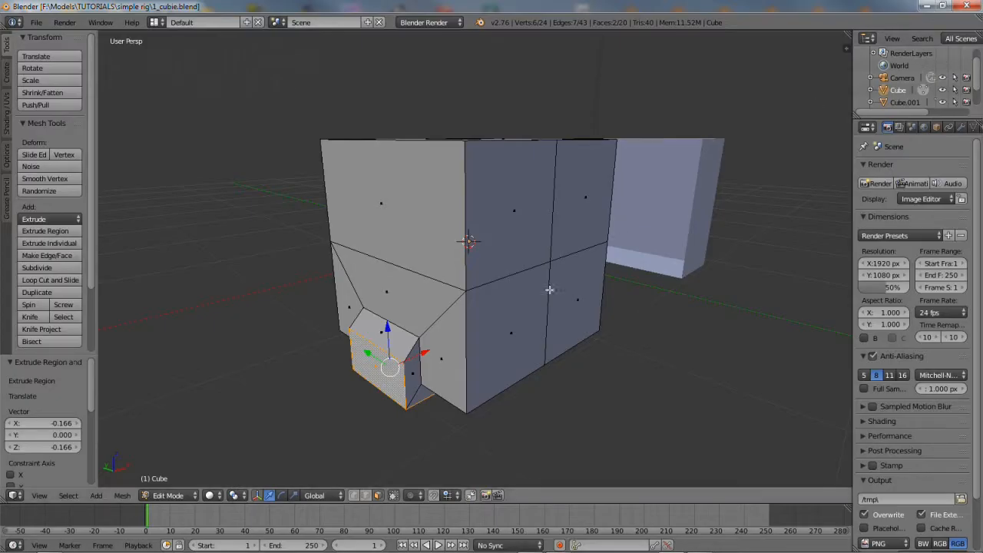
Extrude the small side face outward as an arm with Extrude Region
{"action": "right_click", "coordinate": [378, 361]}
{"action": "middle_click_drag", "start_coordinate": [401, 388], "coordinate": [429, 358], "text": "shift"}
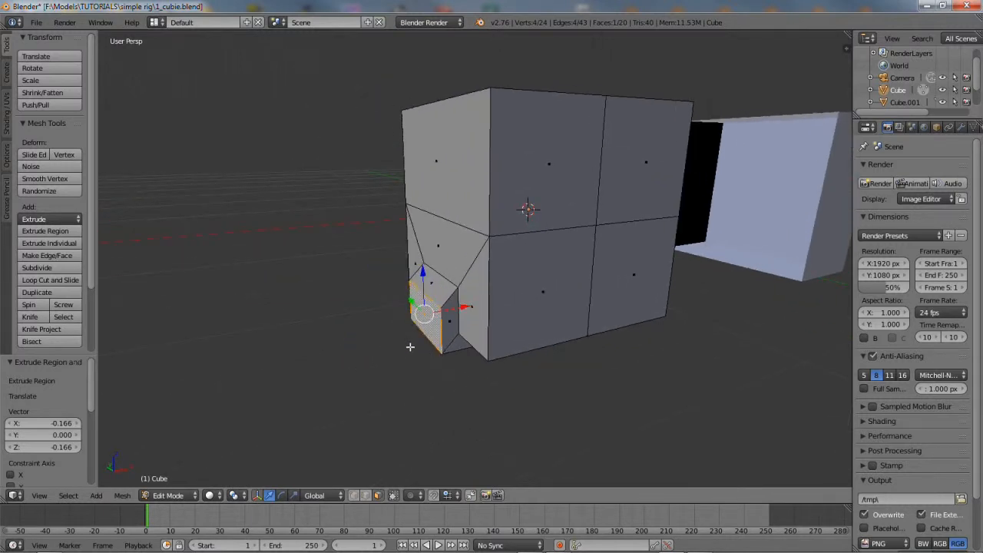
{"action": "left_click", "coordinate": [122, 495]}
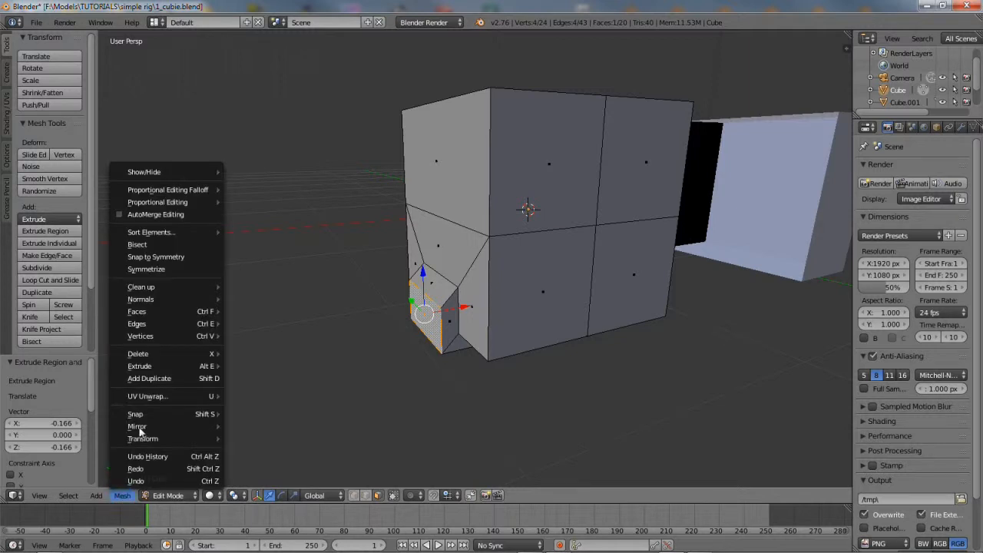
{"action": "mouse_move", "coordinate": [151, 375]}
{"action": "left_click", "coordinate": [275, 367]}
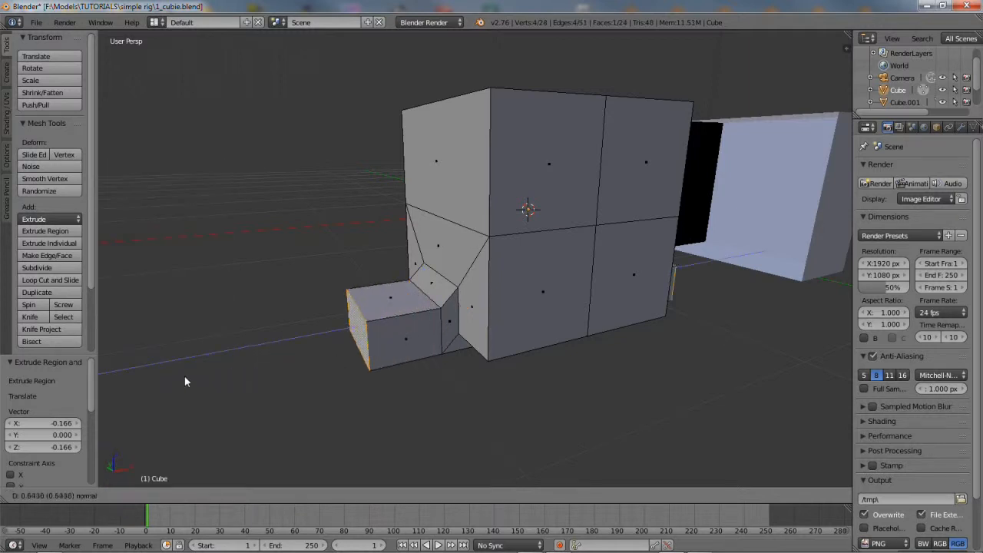
{"action": "left_click", "coordinate": [118, 384]}
{"action": "middle_click_drag", "start_coordinate": [521, 395], "coordinate": [499, 311]}
Extrude the underside faces downward as legs, then switch back to Object Mode
{"action": "right_click", "coordinate": [448, 303]}
{"action": "middle_click_drag", "start_coordinate": [522, 343], "coordinate": [497, 316]}
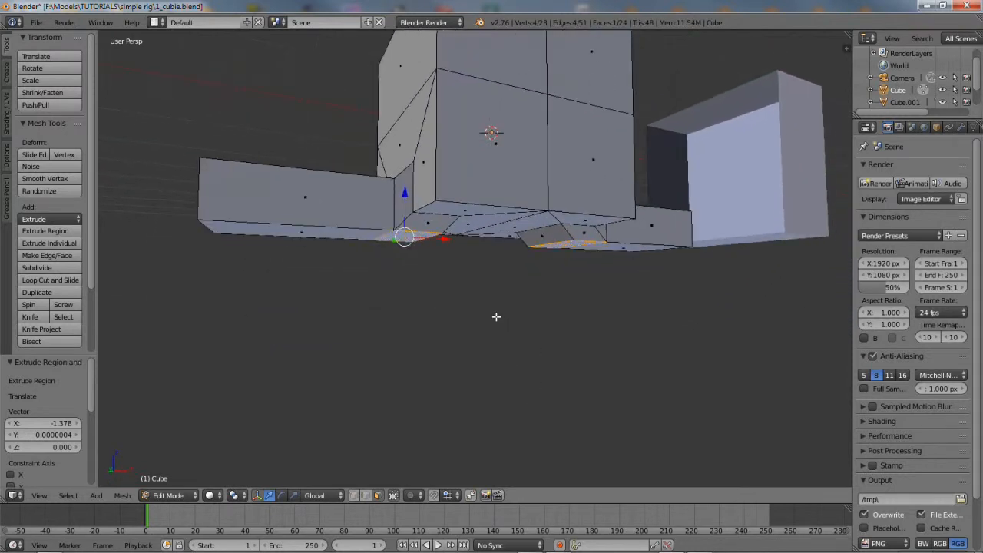
{"action": "left_click", "coordinate": [123, 495]}
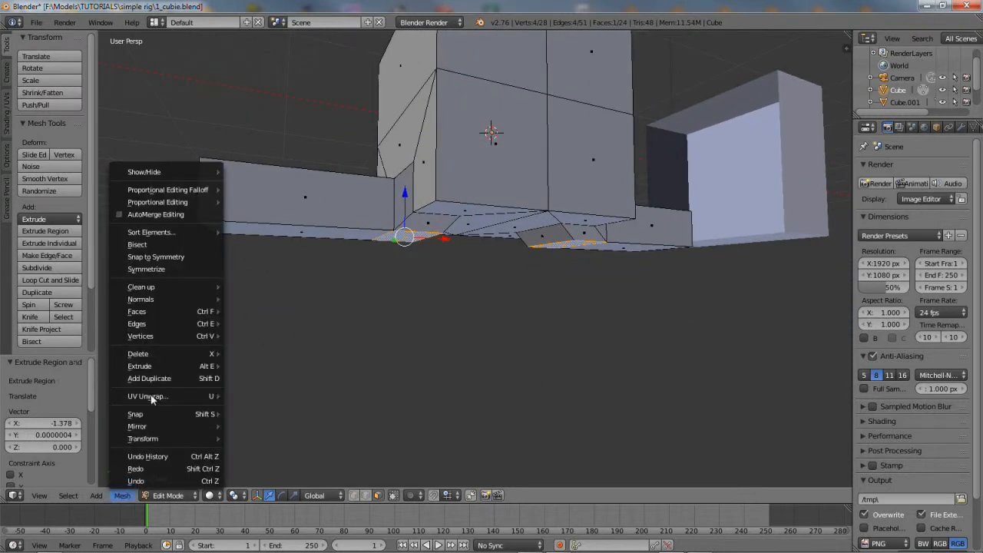
{"action": "mouse_move", "coordinate": [158, 367]}
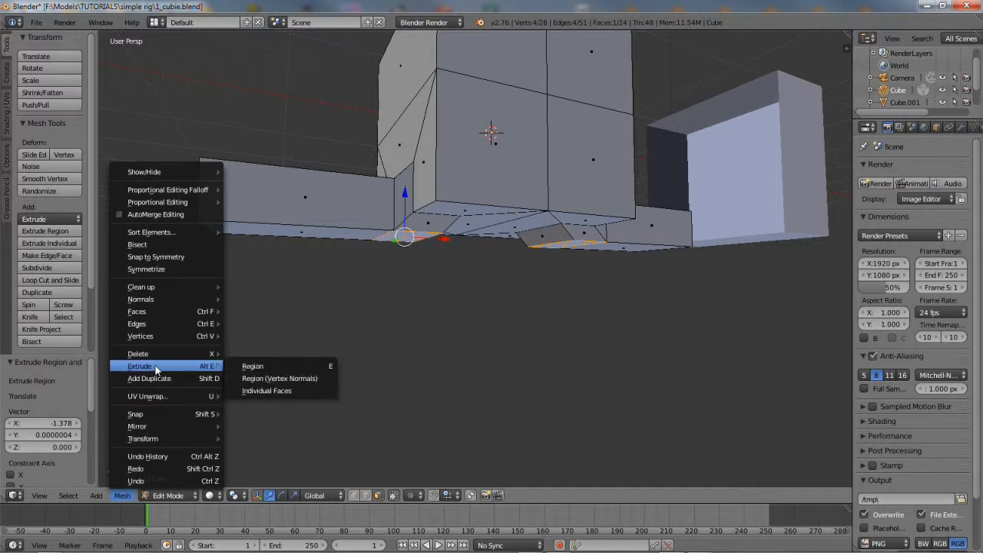
{"action": "left_click", "coordinate": [310, 367]}
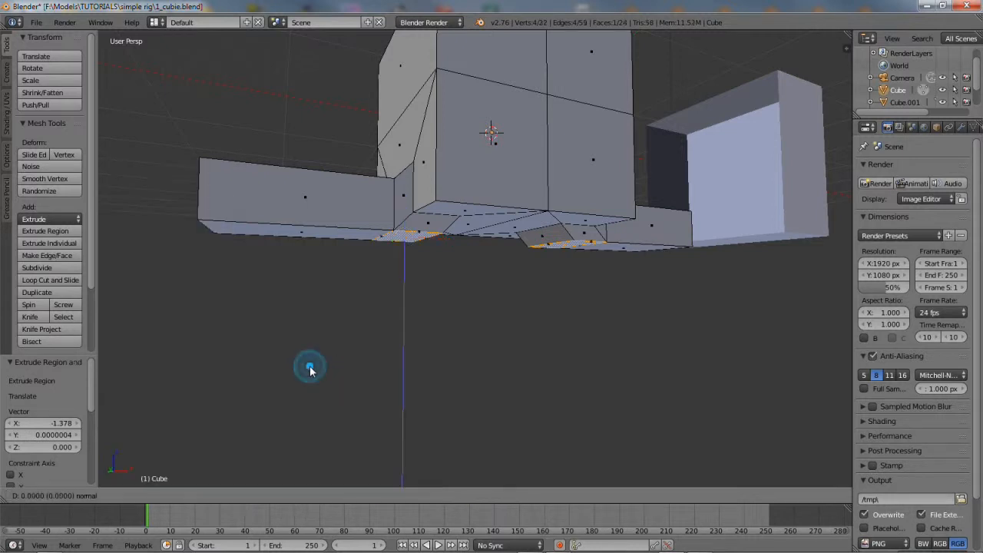
{"action": "left_click", "coordinate": [309, 486]}
{"action": "middle_click_drag", "start_coordinate": [407, 339], "coordinate": [416, 368]}
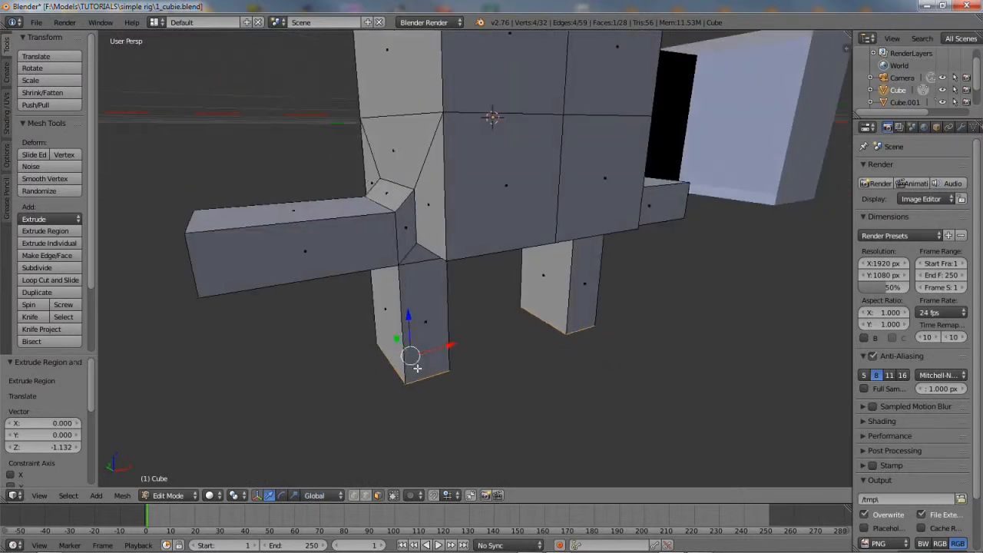
{"action": "scroll", "coordinate": [423, 364], "scroll_direction": "down", "scroll_amount": 1}
{"action": "middle_click_drag", "start_coordinate": [487, 316], "coordinate": [471, 342], "text": "shift"}
{"action": "scroll", "coordinate": [461, 358], "scroll_direction": "down", "scroll_amount": 1}
{"action": "left_click", "coordinate": [166, 495]}
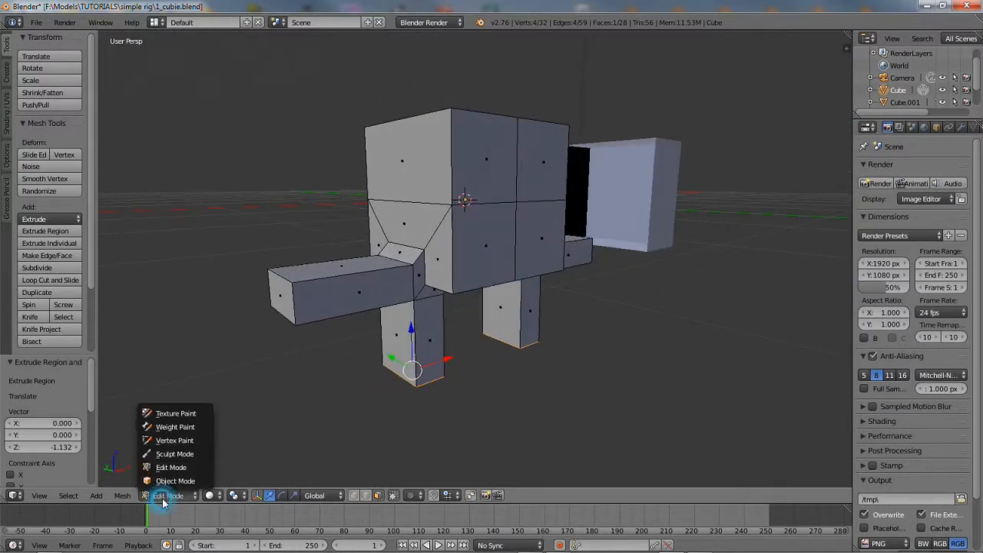
{"action": "left_click", "coordinate": [168, 479]}
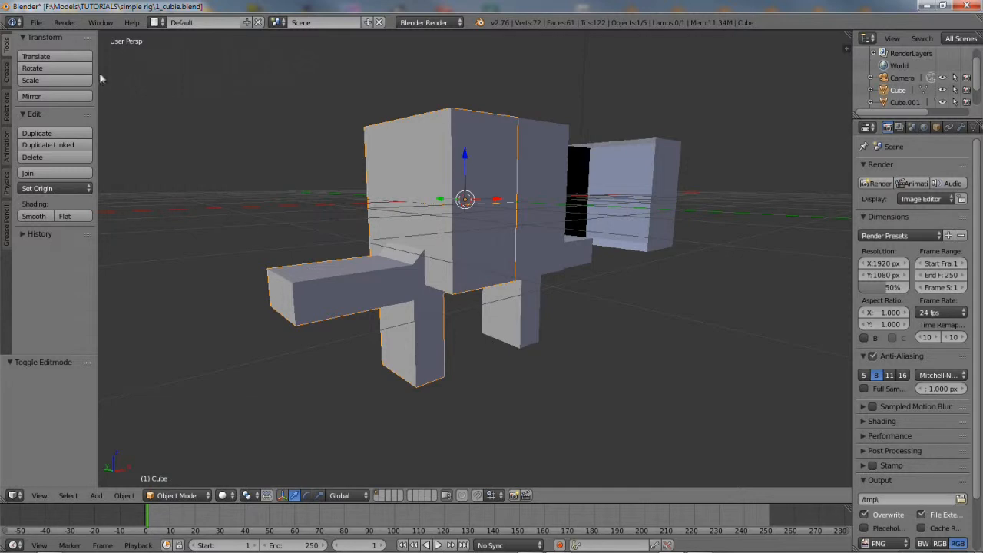
Save As again, changing the name from 1_cubie.blend to 2_cubie.blend
{"action": "left_click", "coordinate": [36, 22]}
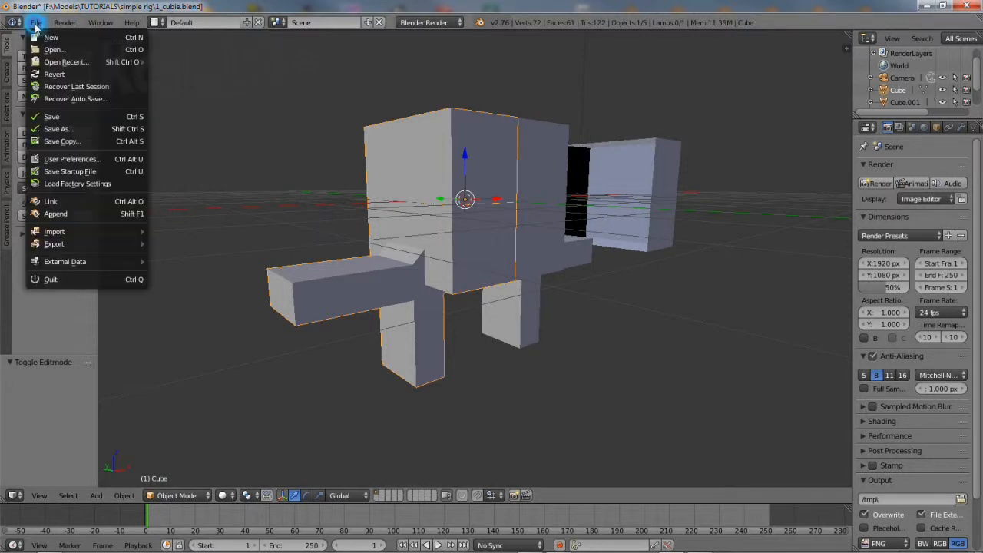
{"action": "left_click", "coordinate": [57, 129]}
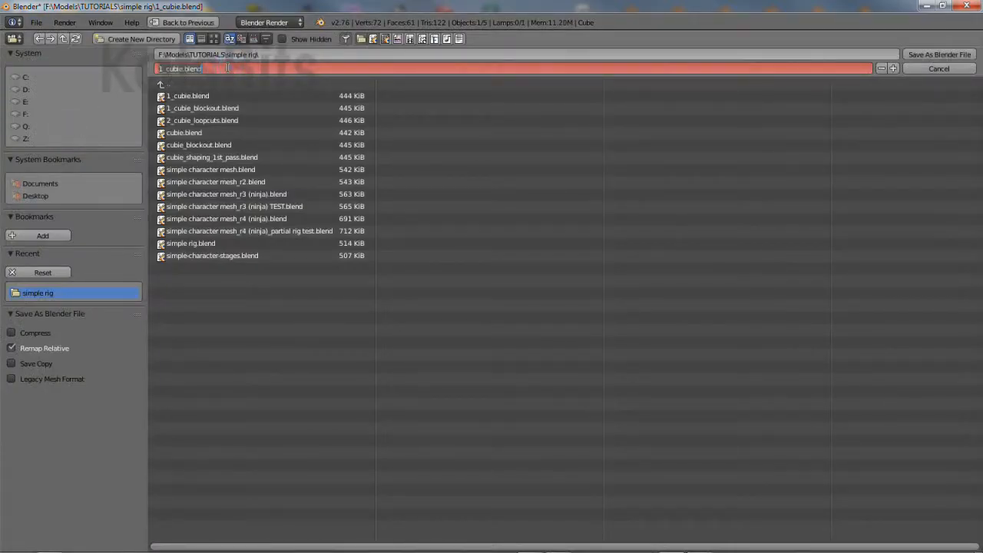
{"action": "key", "text": "Home"}
{"action": "type", "text": "2"}
{"action": "key", "text": "Delete"}
{"action": "key", "text": "Return"}
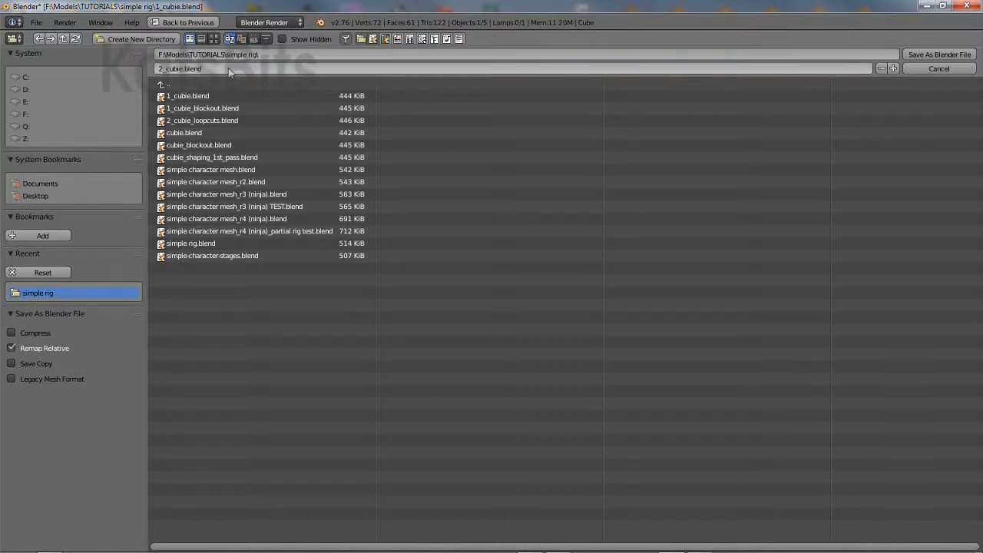
{"action": "left_click", "coordinate": [931, 55]}
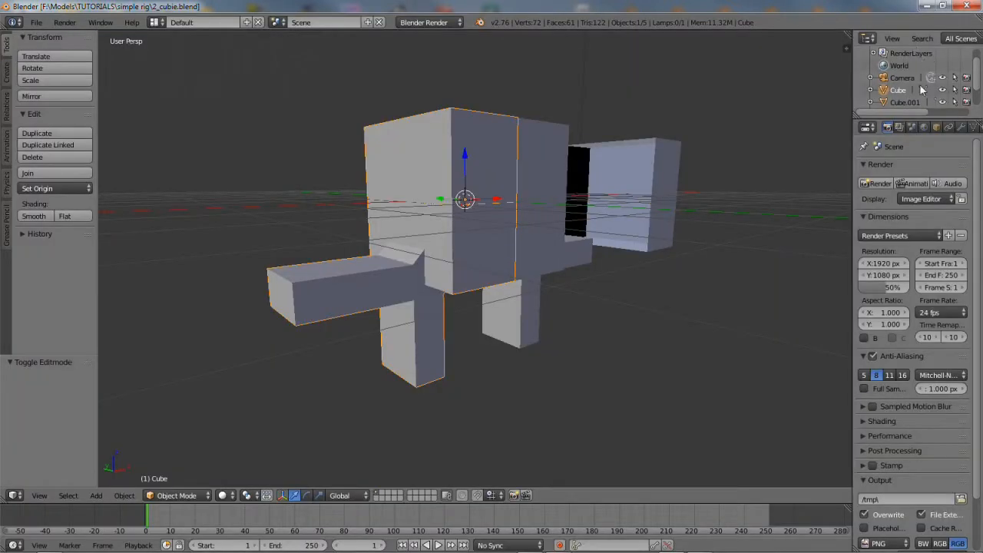
Tick Wire and Draw All in the Cube's Object properties Display panel
{"action": "left_click", "coordinate": [935, 128]}
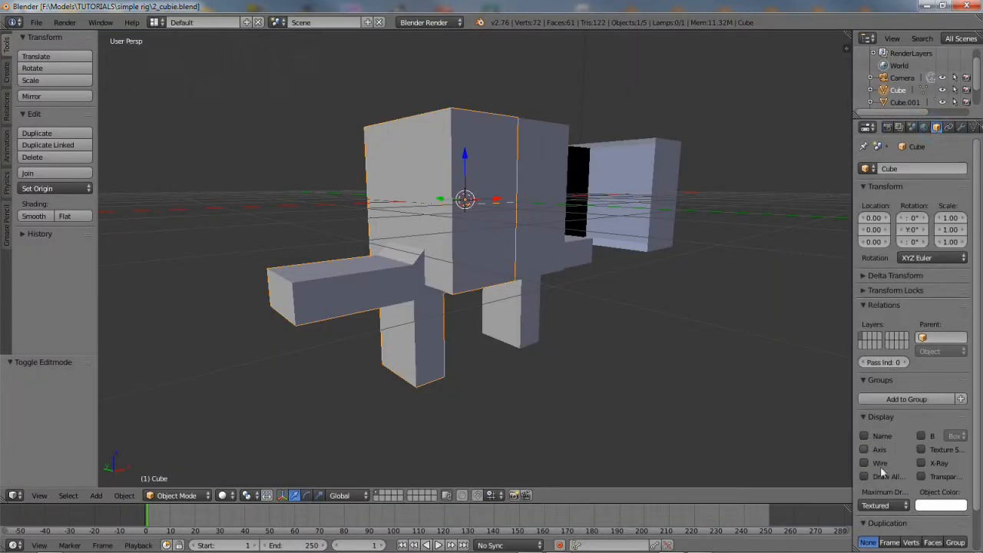
{"action": "left_click", "coordinate": [864, 463]}
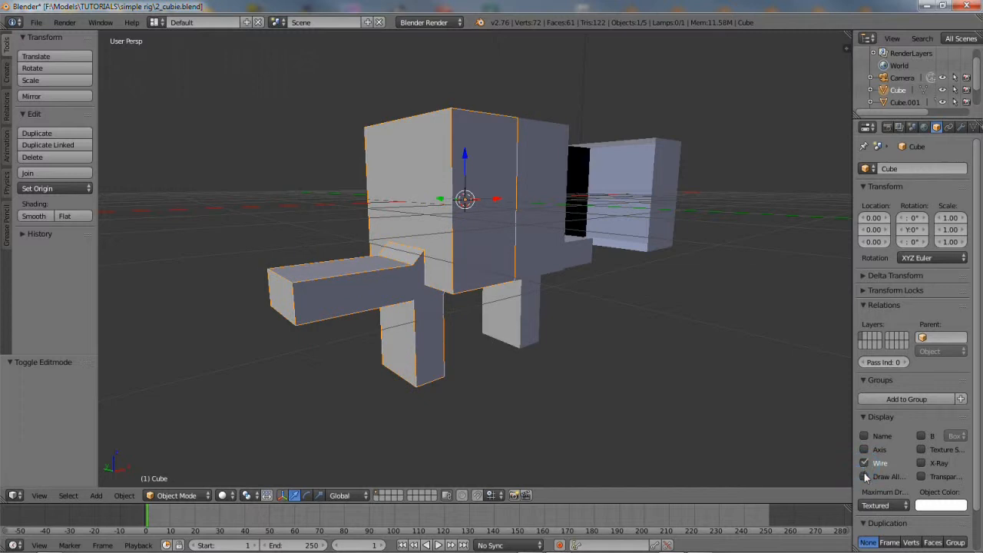
{"action": "left_click", "coordinate": [864, 476]}
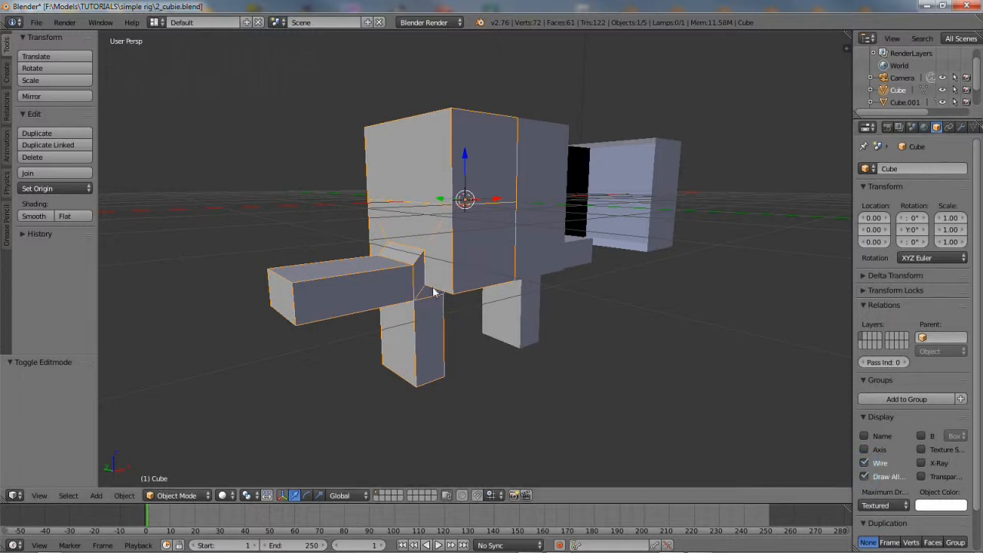
{"action": "right_click", "coordinate": [349, 277]}
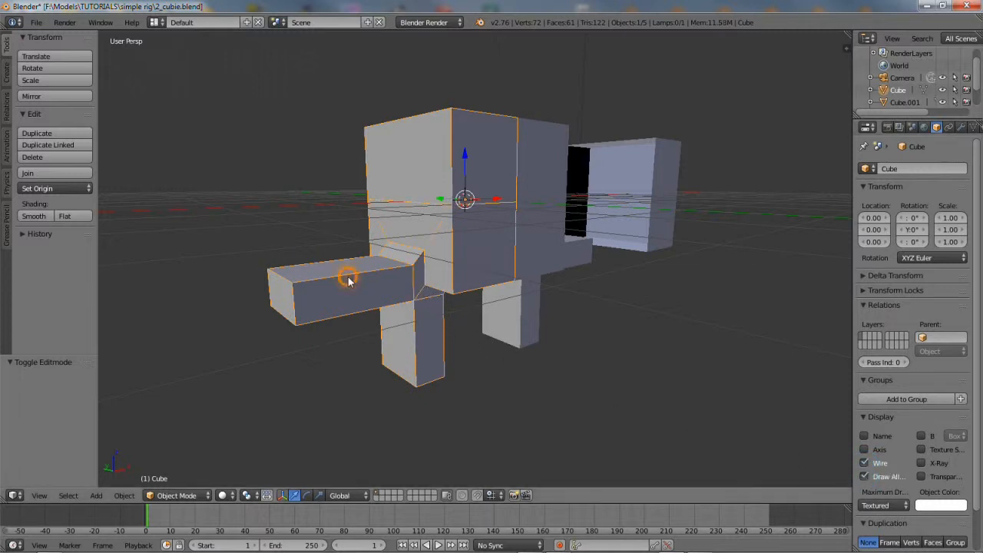
{"action": "left_click", "coordinate": [177, 495]}
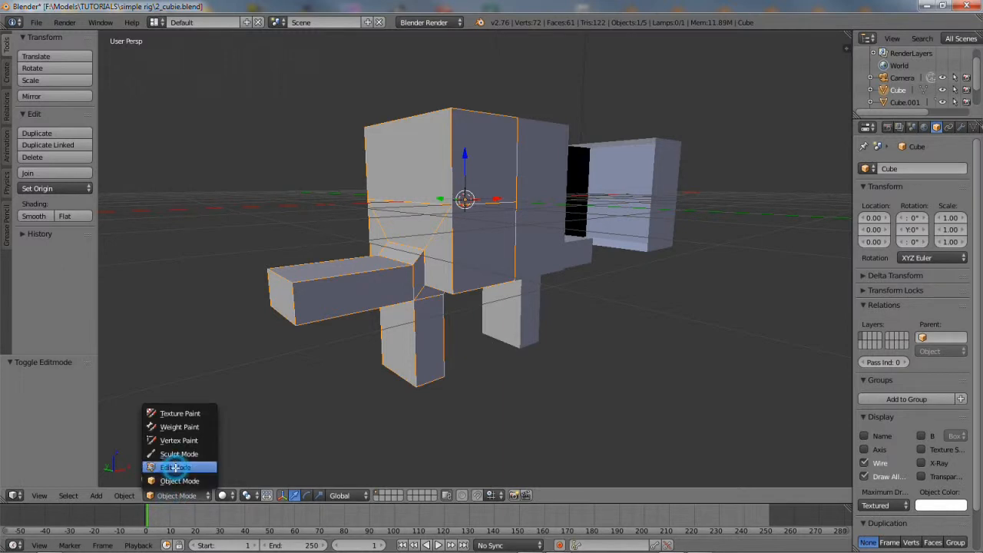
In Edit Mode, add three evenly centred loop cuts along the arm
{"action": "left_click", "coordinate": [175, 467]}
{"action": "scroll", "coordinate": [347, 347], "scroll_direction": "up", "scroll_amount": 3}
{"action": "middle_click_drag", "start_coordinate": [336, 293], "coordinate": [336, 292]}
{"action": "middle_click_drag", "start_coordinate": [348, 316], "coordinate": [349, 316], "text": "shift"}
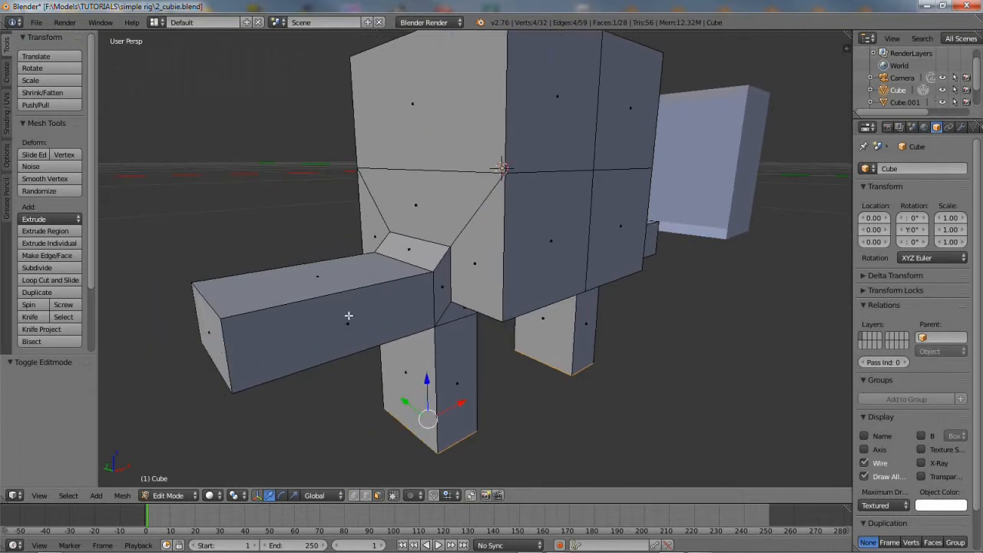
{"action": "left_click", "coordinate": [52, 281]}
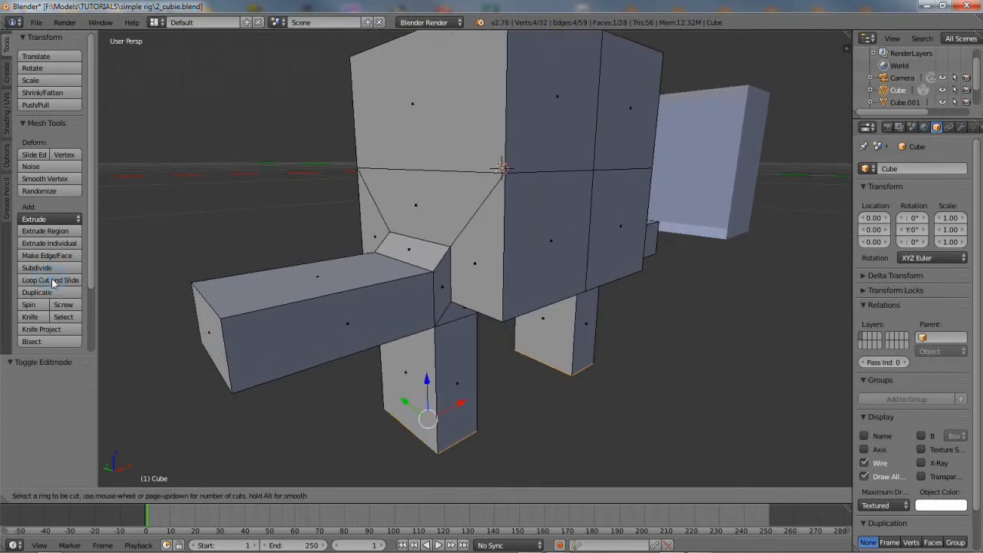
{"action": "scroll", "coordinate": [338, 305], "scroll_direction": "up", "scroll_amount": 1}
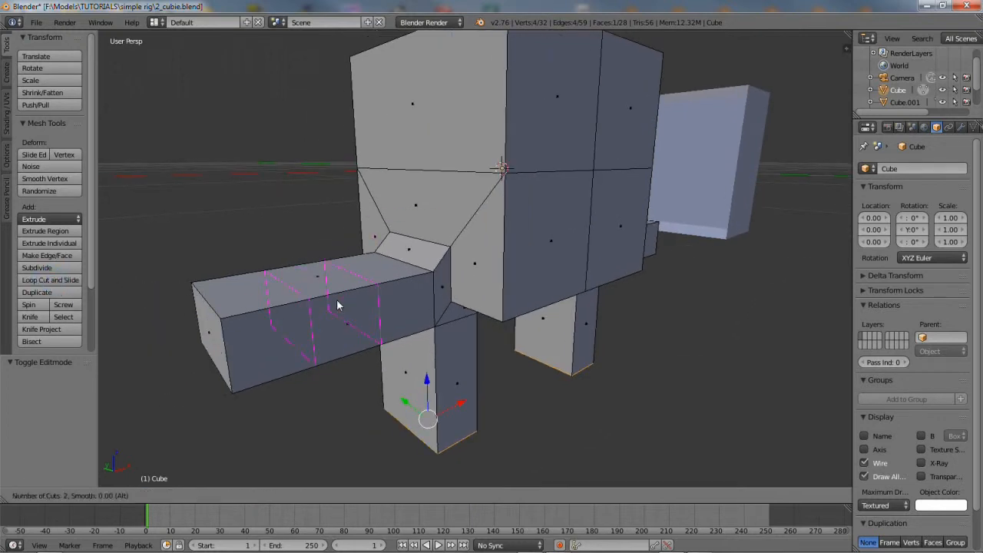
{"action": "left_click", "coordinate": [338, 305]}
{"action": "right_click", "coordinate": [340, 306]}
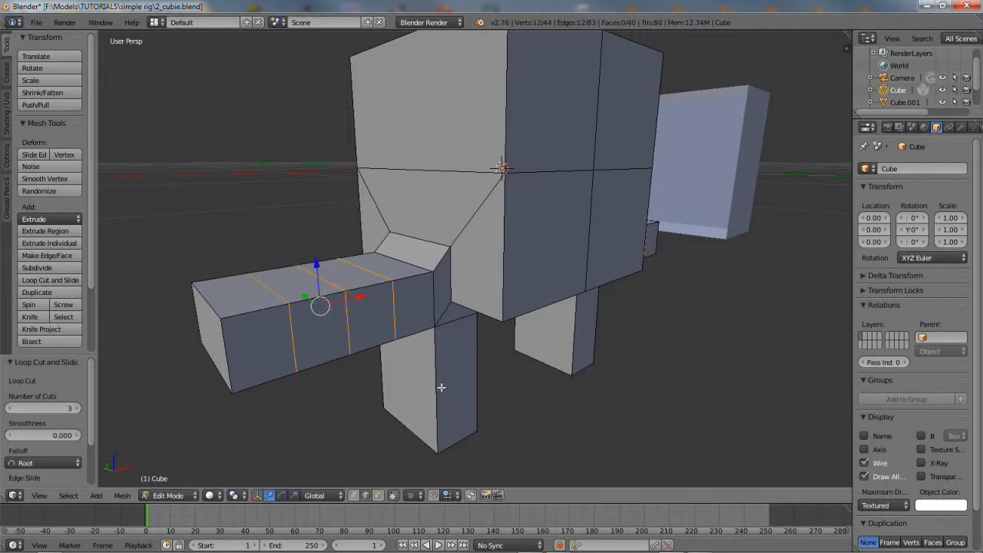
Add two evenly spaced loop cuts around the leg
{"action": "left_click", "coordinate": [54, 280]}
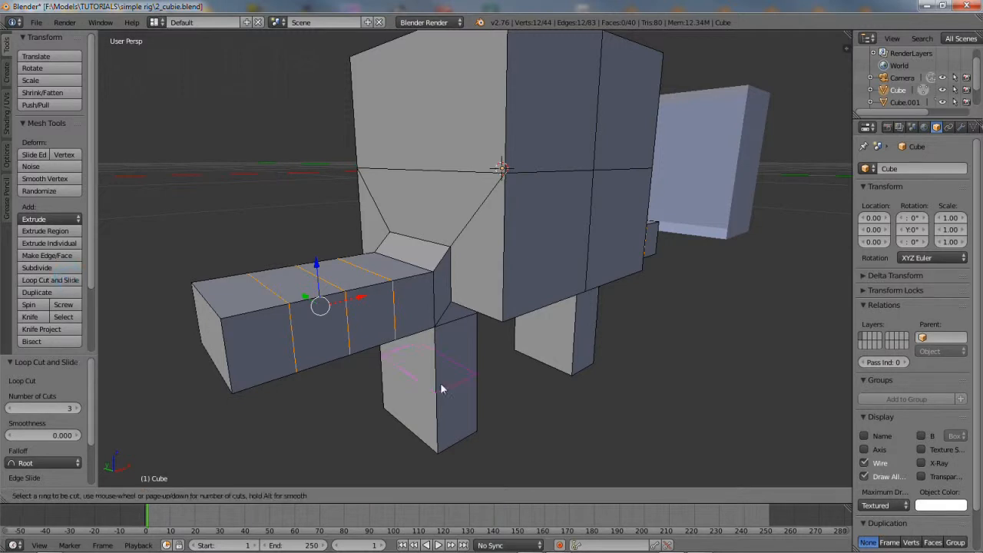
{"action": "left_click", "coordinate": [439, 382]}
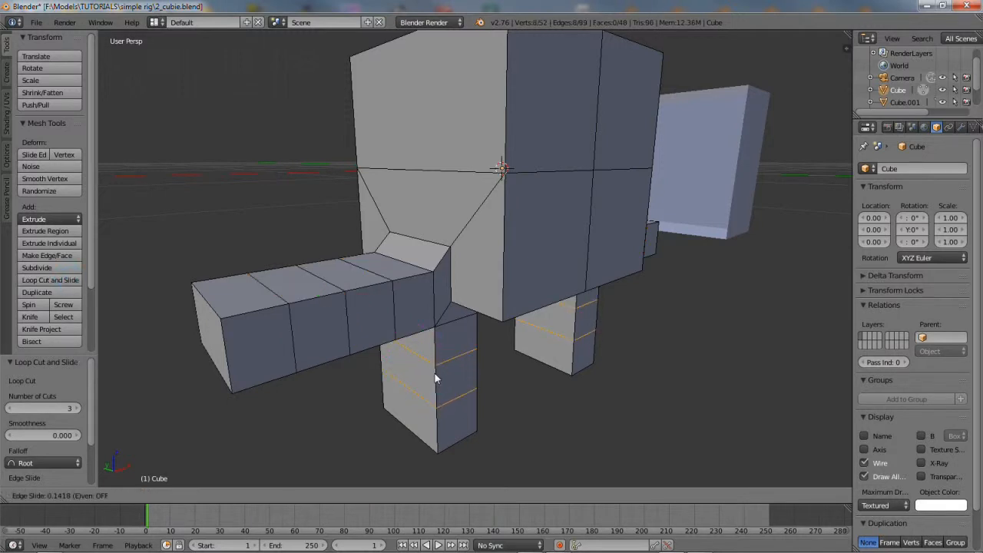
{"action": "right_click", "coordinate": [435, 379]}
{"action": "middle_click_drag", "start_coordinate": [501, 393], "coordinate": [481, 391]}
{"action": "scroll", "coordinate": [481, 390], "scroll_direction": "down", "scroll_amount": 1}
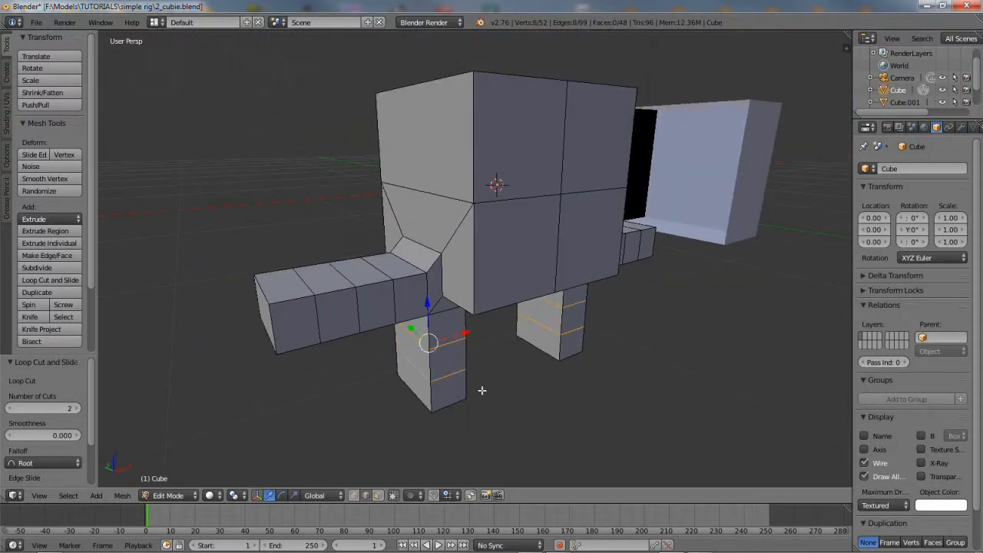
Save the cubie with its limb loop cuts as a new version, 3_cubie.blend, in the simple rig folder
{"action": "left_click", "coordinate": [36, 22]}
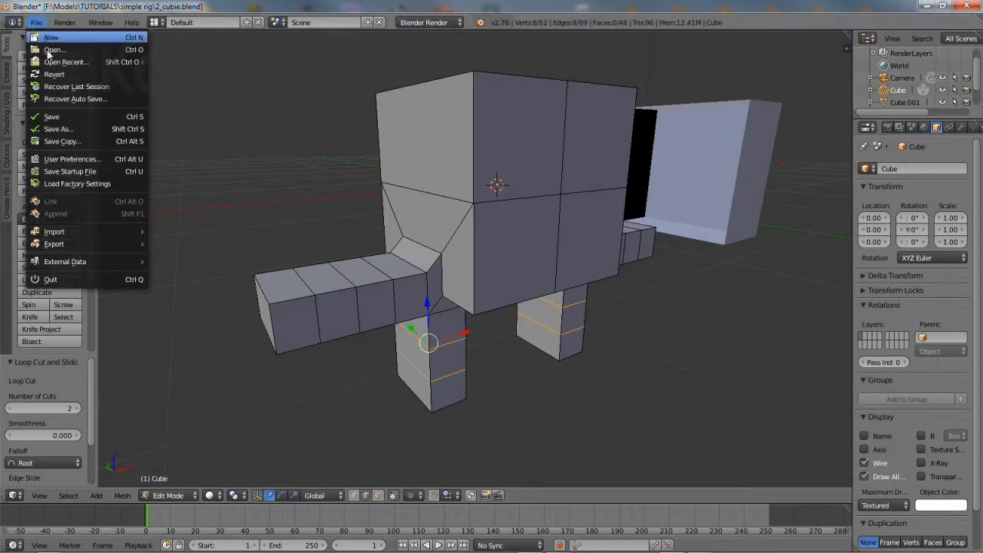
{"action": "left_click", "coordinate": [71, 129]}
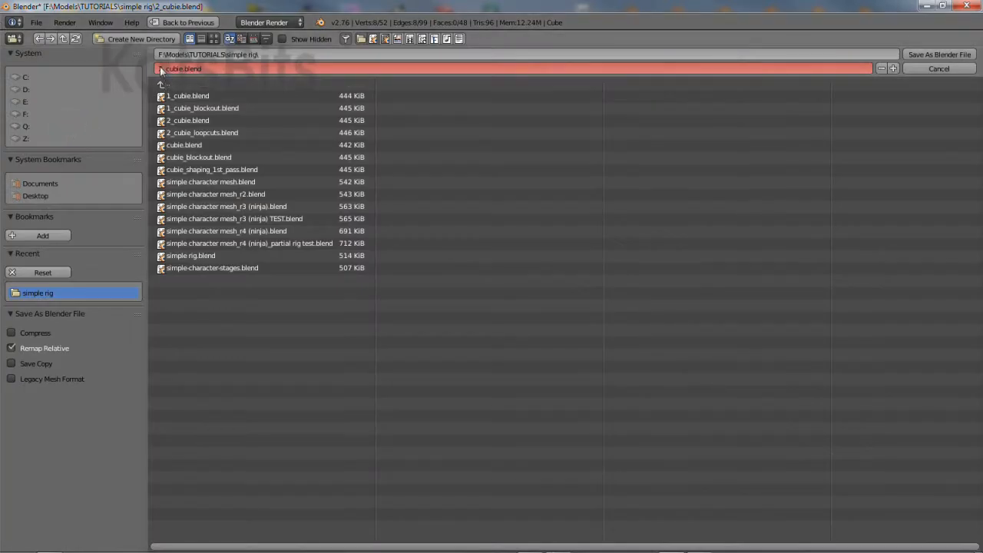
{"action": "key", "text": "Home"}
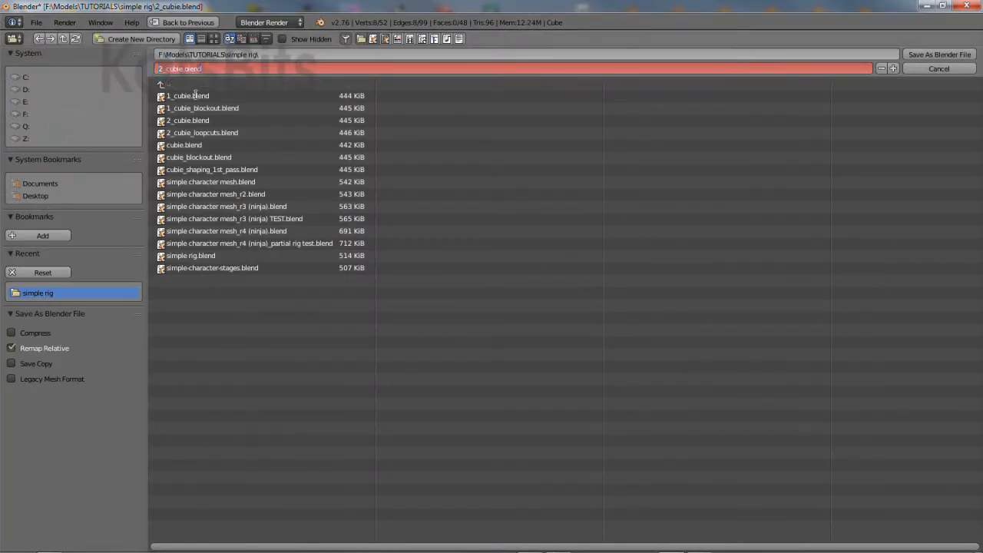
{"action": "key", "text": "Return"}
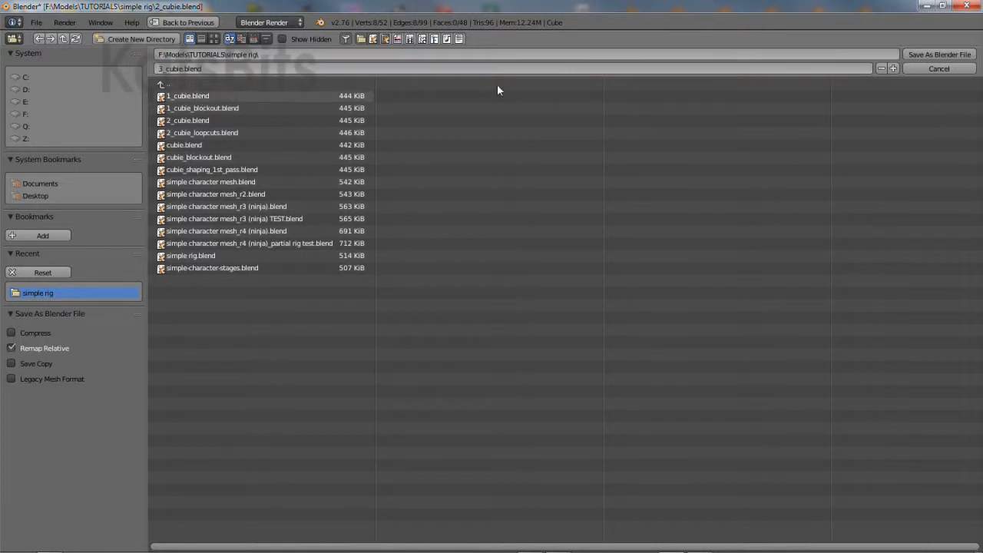
{"action": "left_click", "coordinate": [963, 54]}
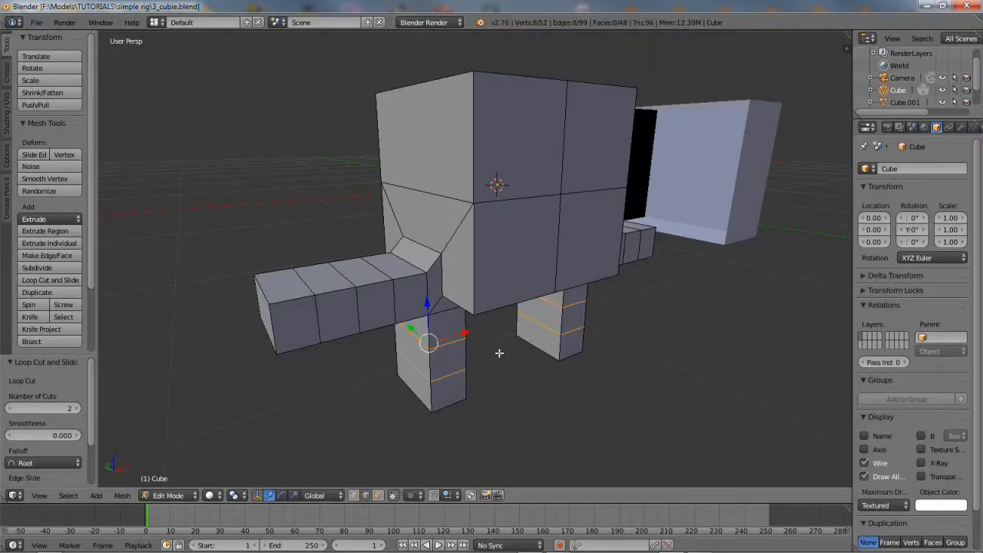
Select the face ring partway along the arm and scale it in on Y and Z into a thin joint
{"action": "middle_click_drag", "start_coordinate": [479, 349], "coordinate": [464, 326]}
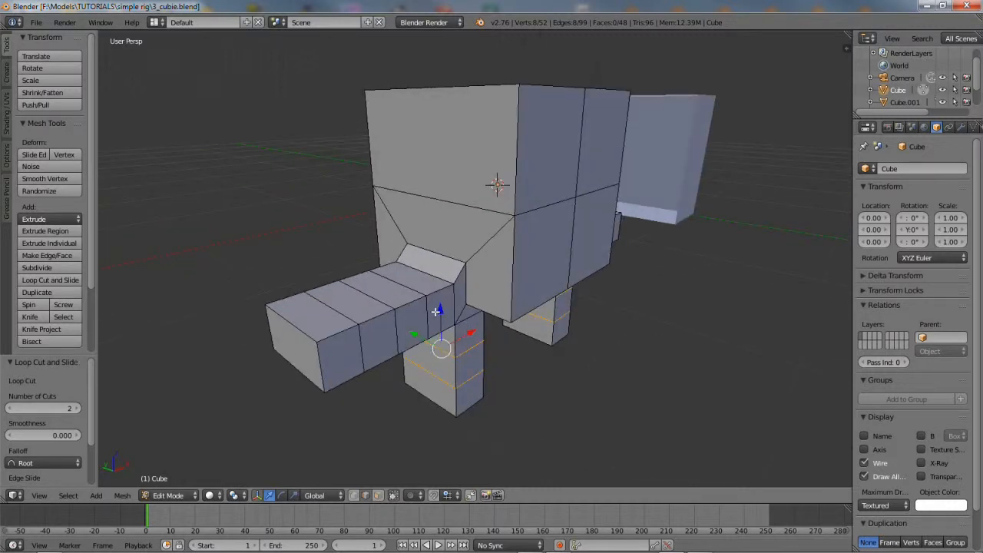
{"action": "left_click", "coordinate": [377, 496]}
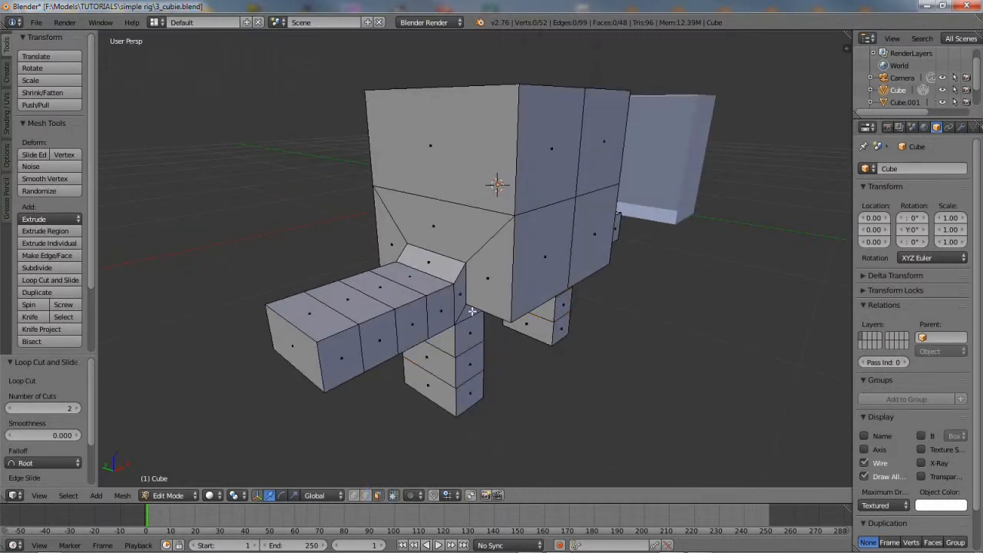
{"action": "right_click", "coordinate": [435, 308]}
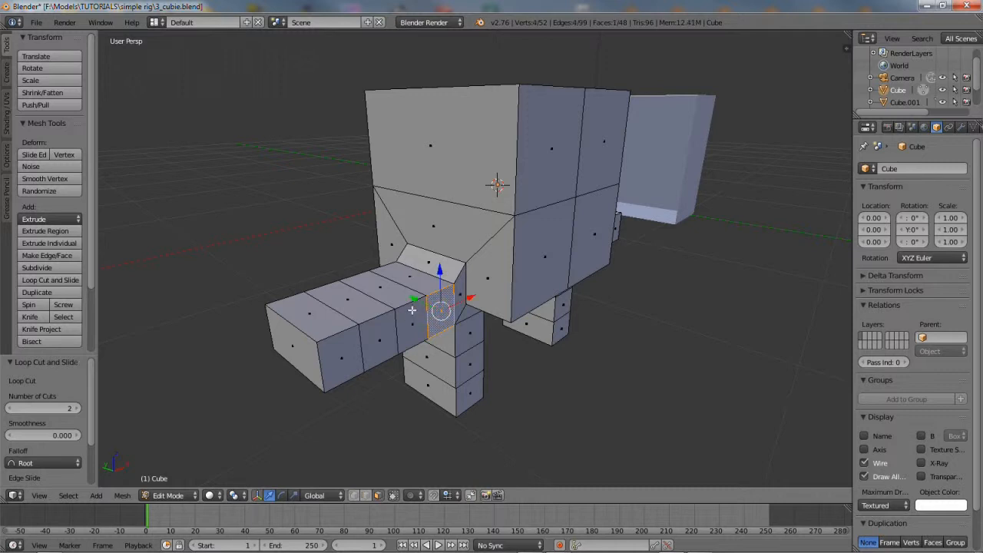
{"action": "right_click", "coordinate": [411, 309], "text": "alt"}
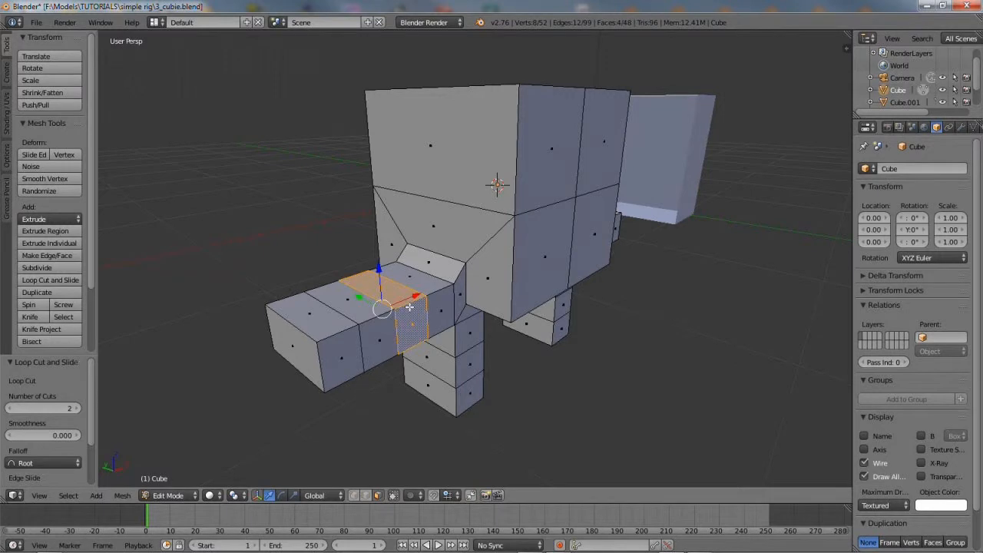
{"action": "left_click", "coordinate": [296, 498]}
{"action": "left_click_drag", "start_coordinate": [356, 296], "coordinate": [372, 308]}
{"action": "left_click_drag", "start_coordinate": [379, 269], "coordinate": [367, 303]}
{"action": "middle_click_drag", "start_coordinate": [469, 317], "coordinate": [430, 326]}
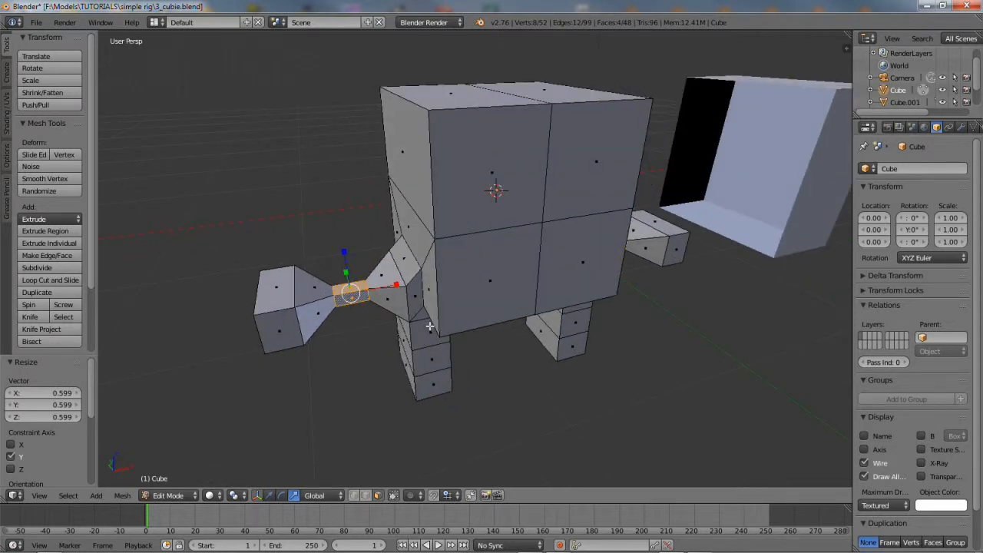
{"action": "middle_click_drag", "start_coordinate": [430, 327], "coordinate": [368, 354]}
Shrink the arm's end face along Y and Z to taper the tip
{"action": "right_click", "coordinate": [322, 377]}
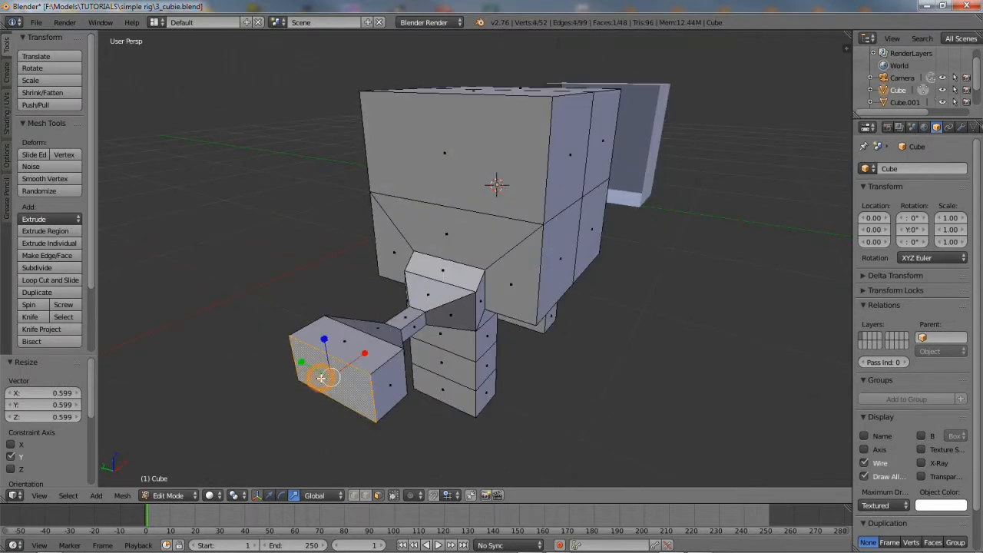
{"action": "mouse_move", "coordinate": [305, 363]}
{"action": "left_mouse_down"}
{"action": "mouse_move", "coordinate": [334, 373]}
{"action": "mouse_move", "coordinate": [323, 376]}
{"action": "left_mouse_up"}
{"action": "left_click_drag", "start_coordinate": [325, 341], "coordinate": [326, 373]}
{"action": "middle_click_drag", "start_coordinate": [326, 373], "coordinate": [418, 335]}
Scale the leg face loops down along Y and further inward to form thin ankles
{"action": "right_click", "coordinate": [435, 347], "text": "alt"}
{"action": "key", "text": "s"}
{"action": "key", "text": "y"}
{"action": "left_click", "coordinate": [442, 343]}
{"action": "key", "text": "s"}
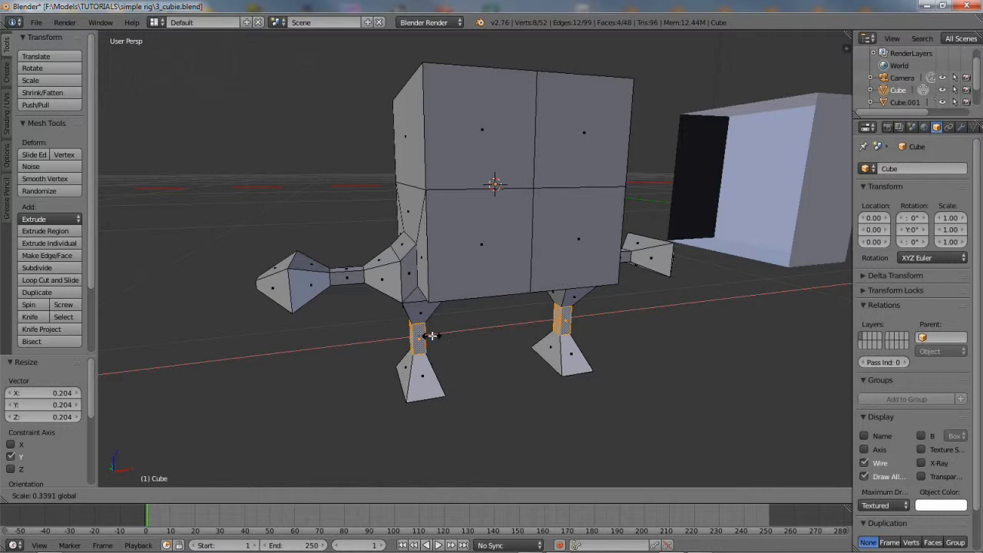
{"action": "left_click", "coordinate": [428, 336]}
{"action": "mouse_move", "coordinate": [492, 343]}
{"action": "middle_mouse_down"}
{"action": "mouse_move", "coordinate": [500, 300]}
{"action": "mouse_move", "coordinate": [528, 285]}
{"action": "mouse_move", "coordinate": [490, 323]}
{"action": "mouse_move", "coordinate": [386, 335]}
{"action": "mouse_move", "coordinate": [398, 358]}
{"action": "mouse_move", "coordinate": [522, 358]}
{"action": "mouse_move", "coordinate": [497, 325]}
{"action": "middle_mouse_up"}
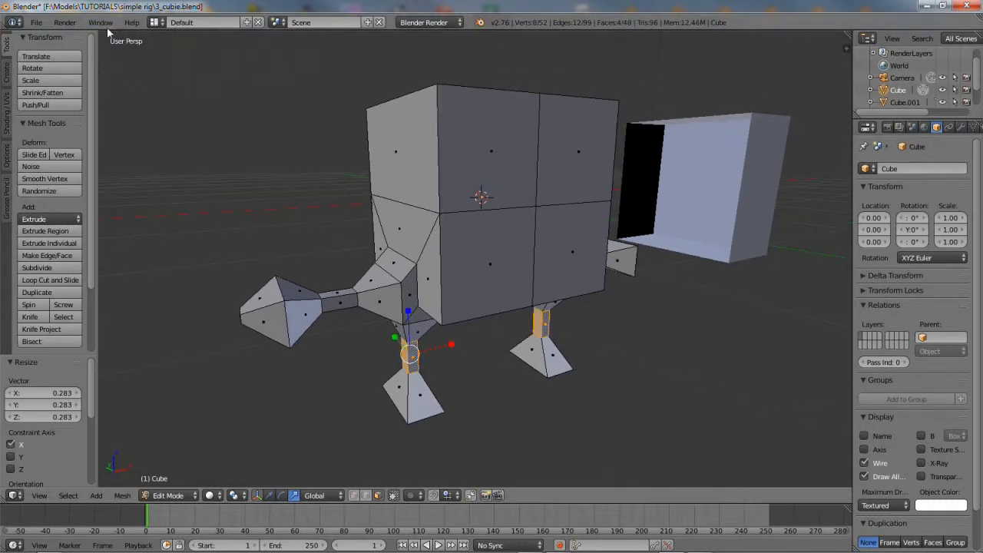
Save the reshaped cubie as 4_cubie.blend, changing the version number from 3 to 4
{"action": "left_click", "coordinate": [36, 22]}
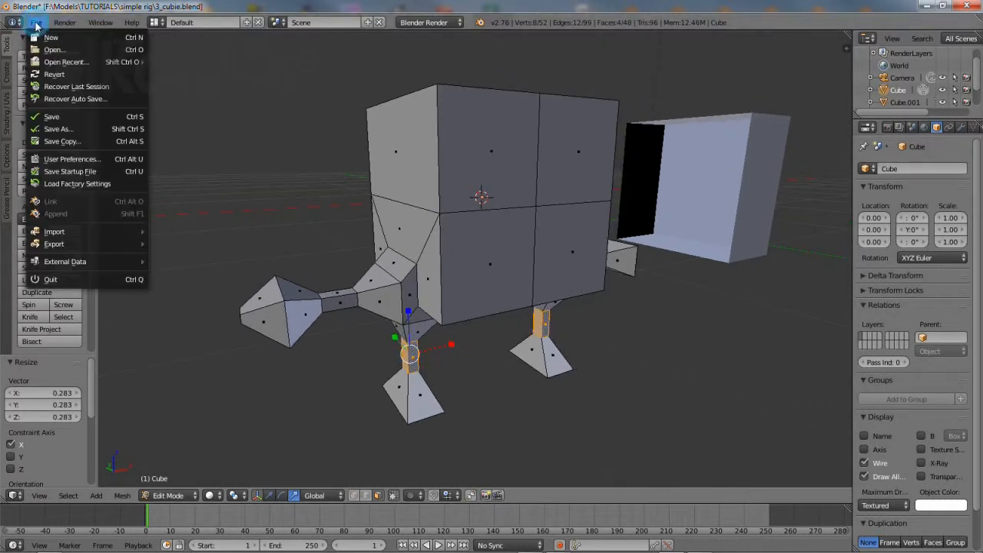
{"action": "left_click", "coordinate": [55, 129]}
{"action": "left_click_drag", "start_coordinate": [163, 71], "coordinate": [154, 70]}
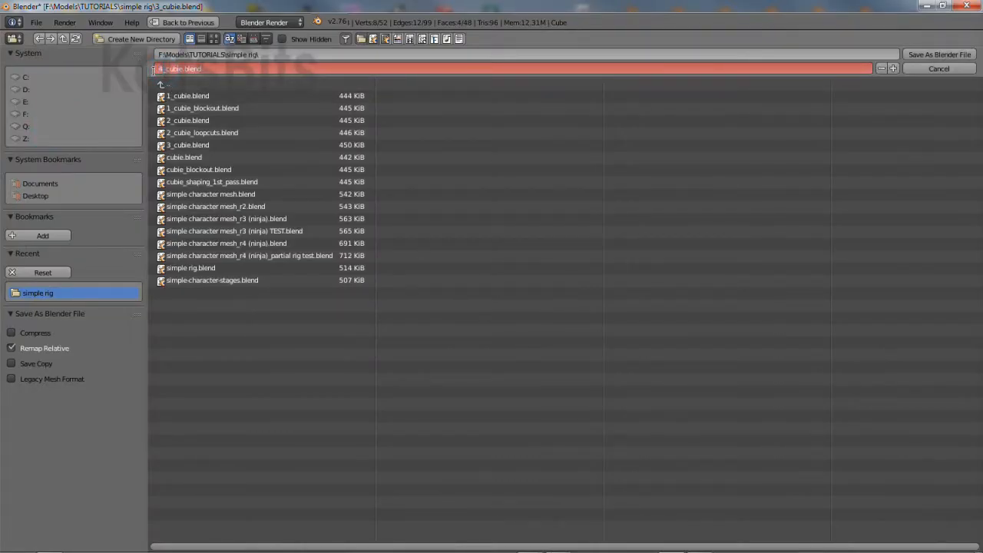
{"action": "key", "text": "Return"}
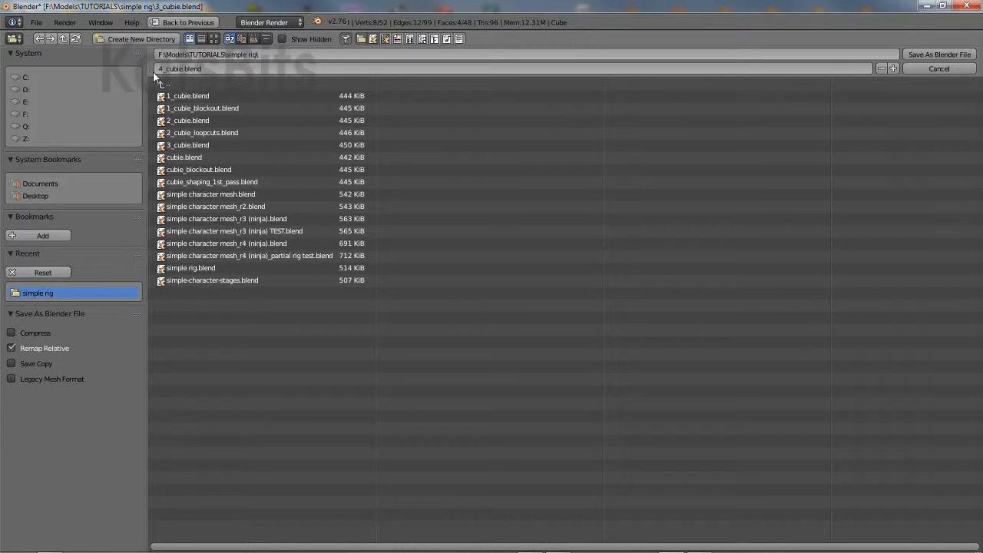
{"action": "left_click", "coordinate": [938, 54]}
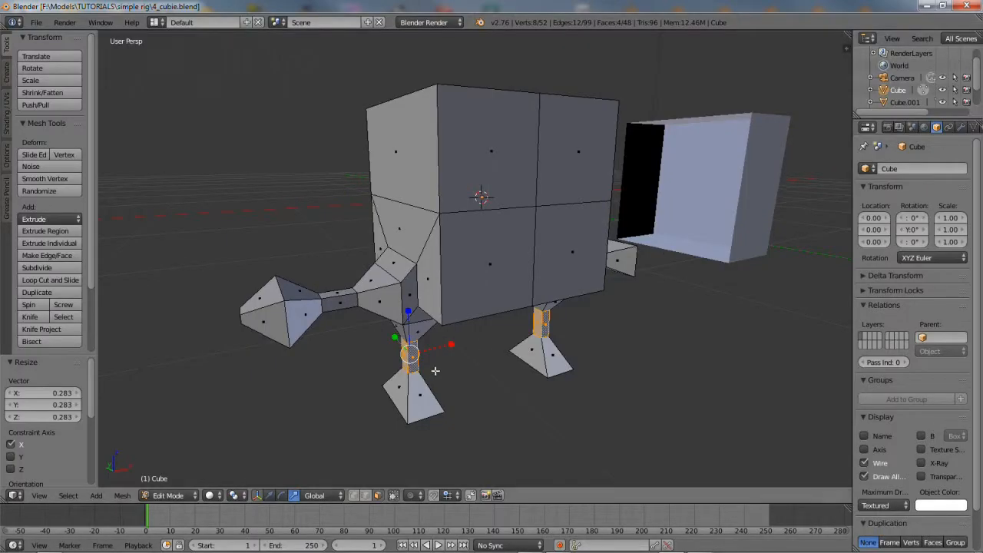
Shift the foot bottom faces along X by -0.167 so the feet angle forward
{"action": "middle_click_drag", "start_coordinate": [428, 367], "coordinate": [432, 389]}
{"action": "right_click", "coordinate": [397, 372]}
{"action": "left_click", "coordinate": [270, 495]}
{"action": "left_click_drag", "start_coordinate": [460, 383], "coordinate": [435, 387]}
{"action": "right_click", "coordinate": [416, 331], "text": "alt"}
{"action": "key", "text": "g"}
{"action": "key", "text": "x"}
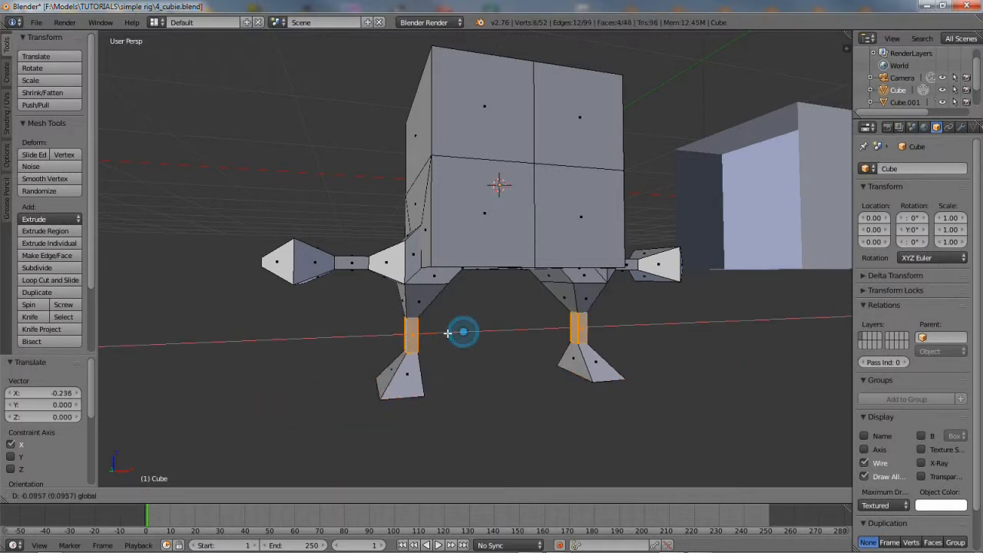
{"action": "left_click_drag", "start_coordinate": [453, 335], "coordinate": [451, 335]}
{"action": "middle_click_drag", "start_coordinate": [425, 393], "coordinate": [427, 354]}
{"action": "right_click", "coordinate": [393, 371]}
{"action": "left_click_drag", "start_coordinate": [432, 374], "coordinate": [439, 374]}
Move the right leg's face loop along Y
{"action": "middle_click_drag", "start_coordinate": [438, 374], "coordinate": [504, 331]}
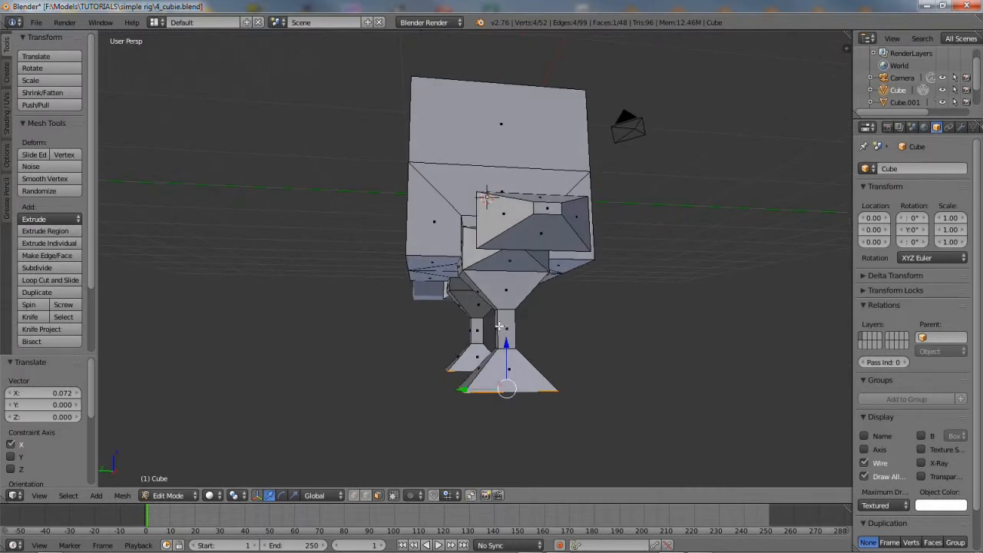
{"action": "right_click", "coordinate": [500, 326], "text": "alt"}
{"action": "key", "text": "g"}
{"action": "key", "text": "y"}
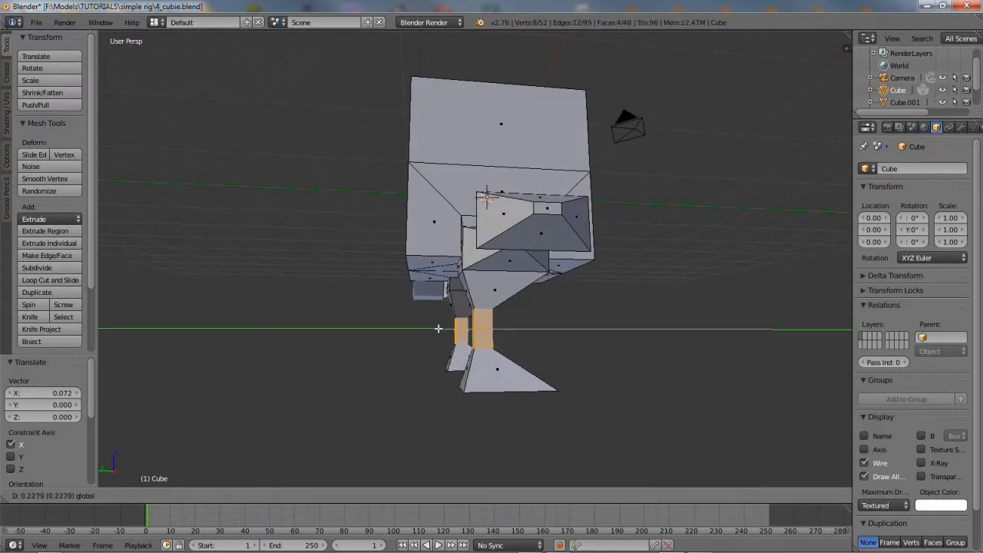
{"action": "left_click", "coordinate": [437, 328]}
In vertex mode, slide the ankle edge loop to the left
{"action": "middle_click_drag", "start_coordinate": [438, 329], "coordinate": [352, 331]}
{"action": "middle_click_drag", "start_coordinate": [429, 374], "coordinate": [425, 371]}
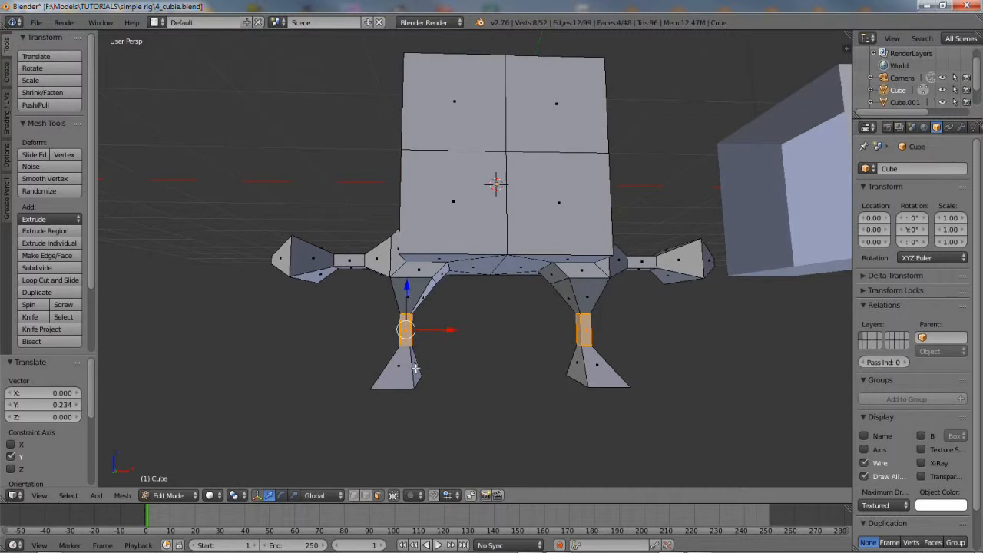
{"action": "left_click", "coordinate": [355, 495]}
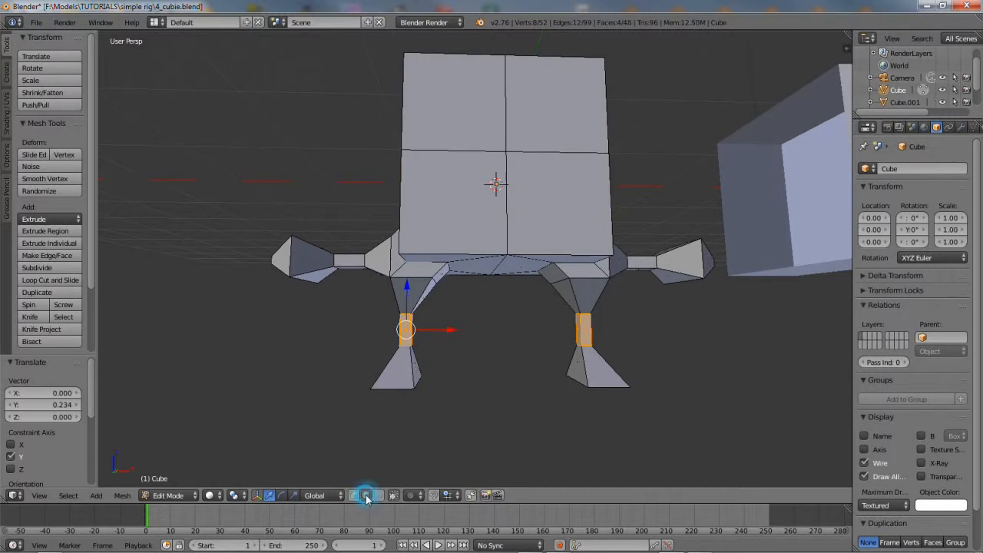
{"action": "right_click", "coordinate": [404, 347], "text": "alt"}
{"action": "left_click_drag", "start_coordinate": [446, 346], "coordinate": [435, 350]}
Push the left foot's bottom face outward along X
{"action": "middle_click_drag", "start_coordinate": [414, 393], "coordinate": [421, 354]}
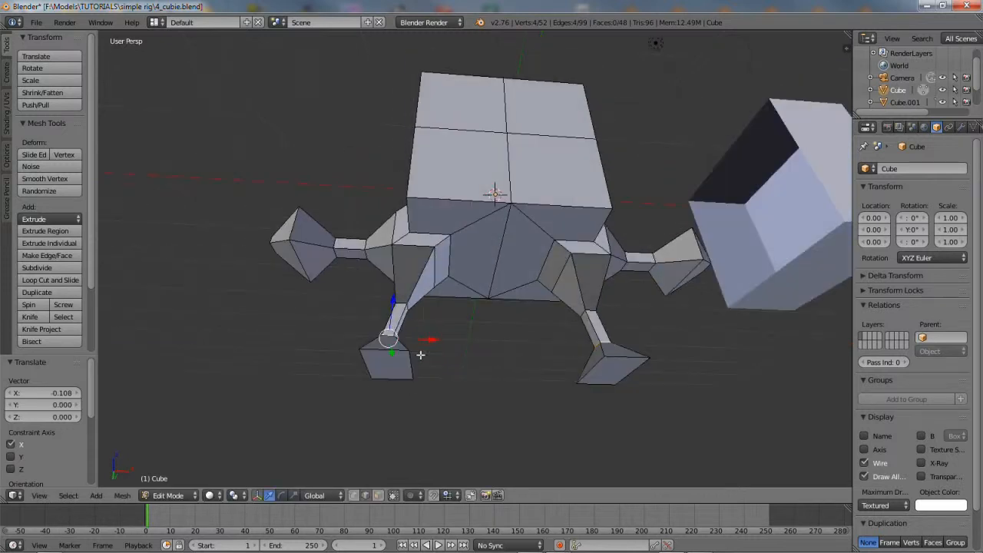
{"action": "left_click", "coordinate": [378, 495]}
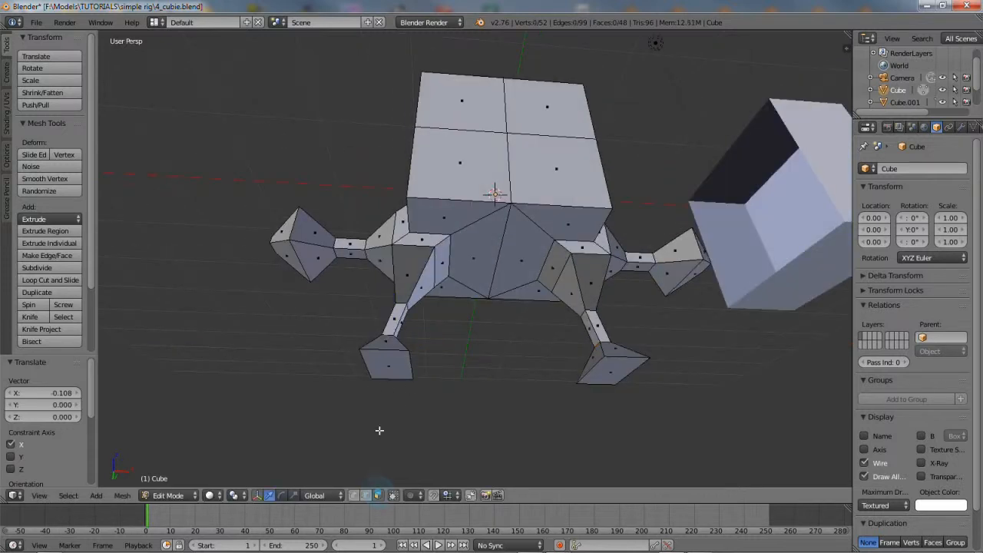
{"action": "right_click", "coordinate": [392, 369]}
{"action": "left_click_drag", "start_coordinate": [431, 364], "coordinate": [414, 371]}
Select the ring of faces on the arm connector
{"action": "middle_click_drag", "start_coordinate": [472, 268], "coordinate": [501, 339]}
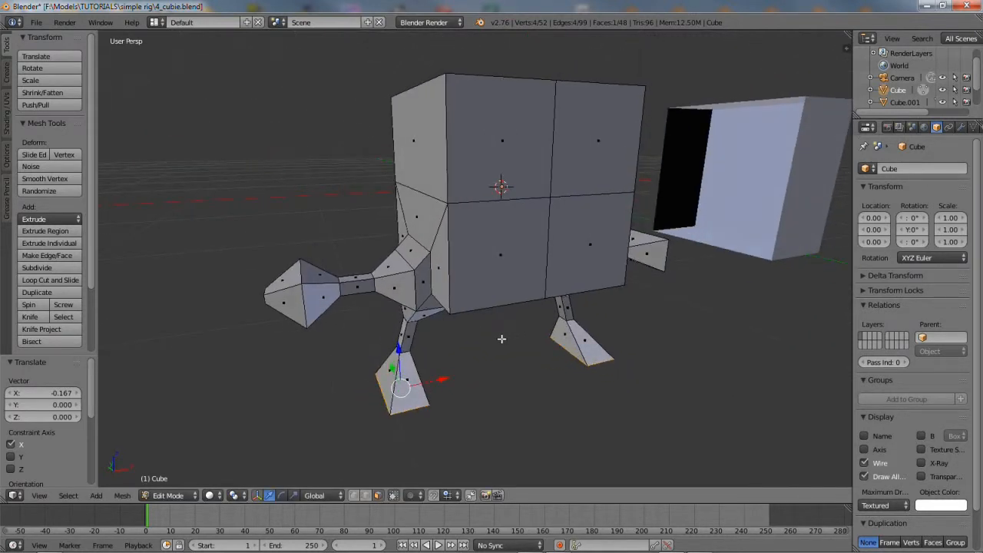
{"action": "middle_click_drag", "start_coordinate": [364, 294], "coordinate": [420, 298]}
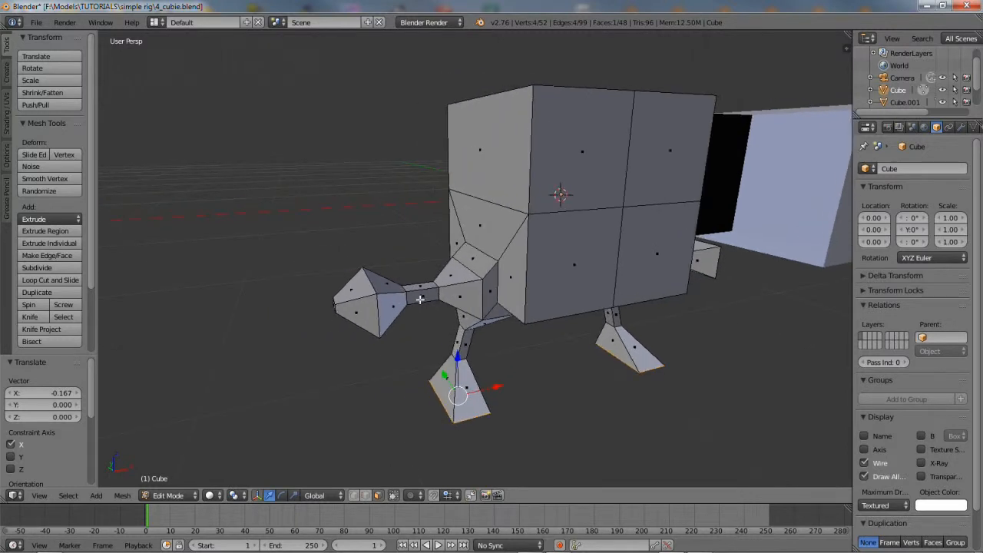
{"action": "right_click", "coordinate": [423, 289], "text": "alt"}
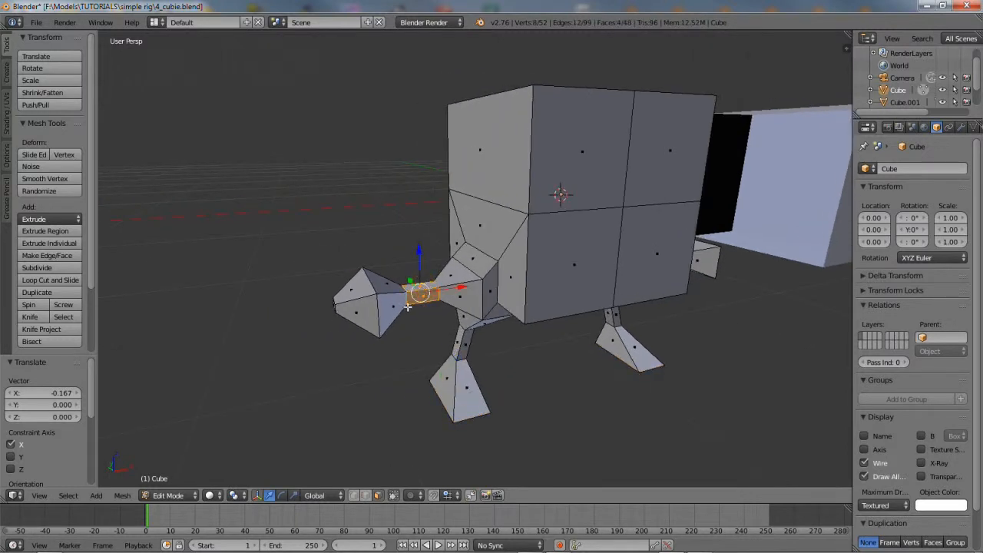
Slide the arm connector and hand out along X, then the hand alone a further 0.146
{"action": "key", "text": "l"}
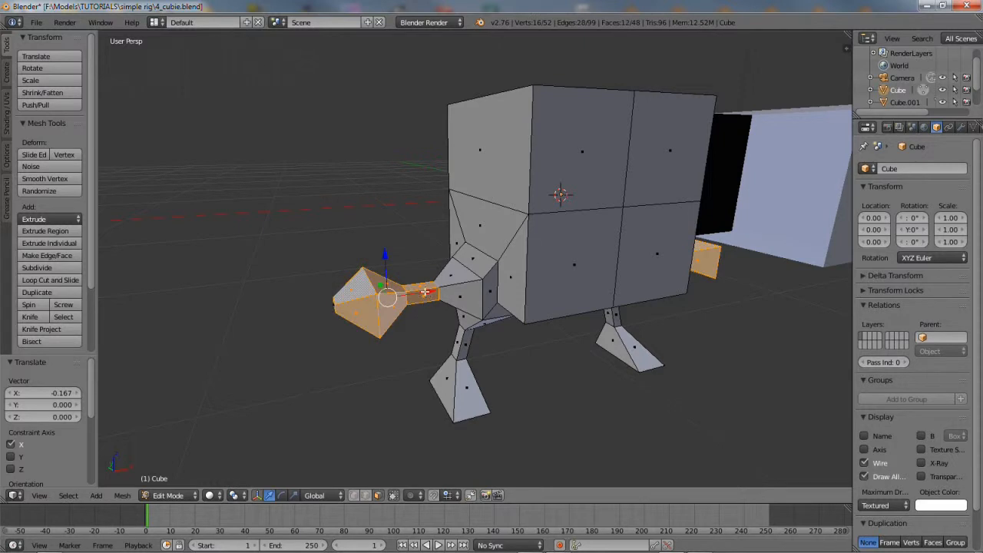
{"action": "key", "text": "g"}
{"action": "key", "text": "x"}
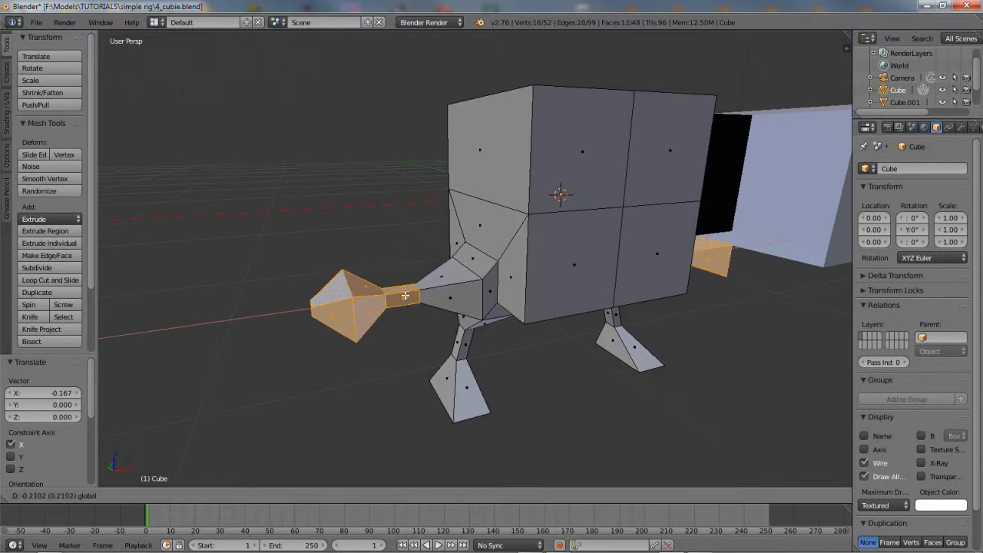
{"action": "left_click", "coordinate": [405, 295]}
{"action": "middle_click_drag", "start_coordinate": [443, 336], "coordinate": [436, 338]}
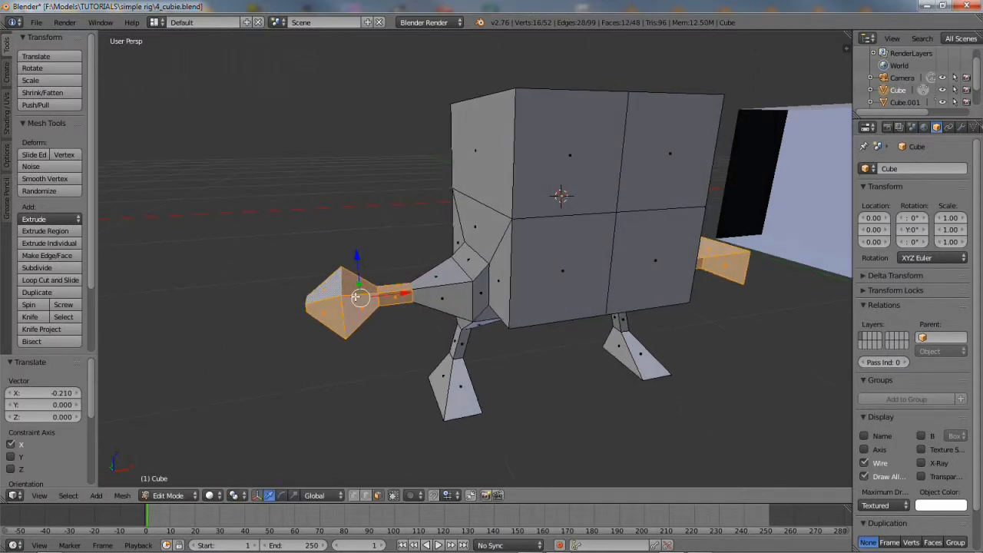
{"action": "key", "text": "a"}
{"action": "key", "text": "l"}
{"action": "left_click_drag", "start_coordinate": [385, 296], "coordinate": [367, 299]}
{"action": "left_click", "coordinate": [367, 299]}
{"action": "middle_click_drag", "start_coordinate": [367, 298], "coordinate": [427, 314]}
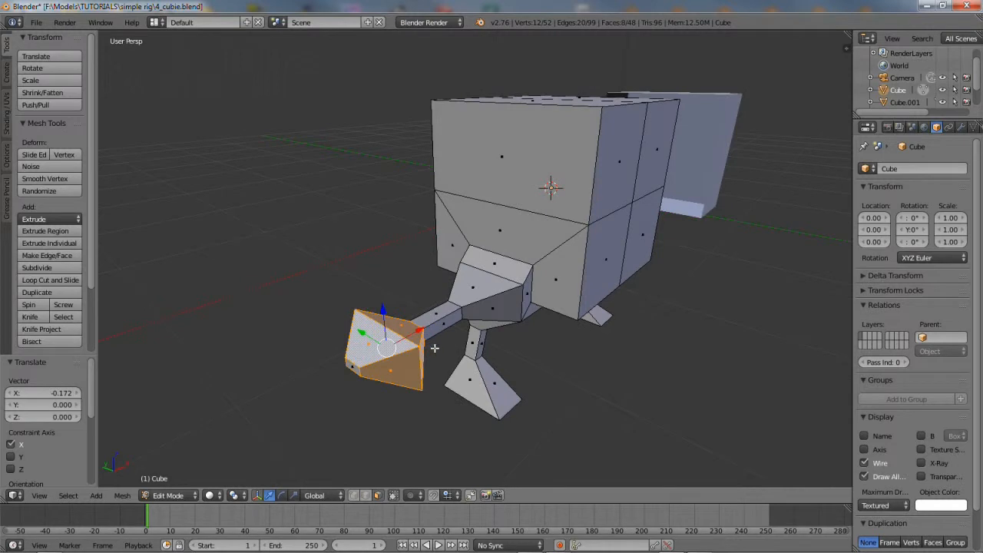
Scale the hand's edge loop down along Y and Z to flatten and taper the hand
{"action": "left_click", "coordinate": [364, 496]}
{"action": "right_click", "coordinate": [415, 365], "text": "alt"}
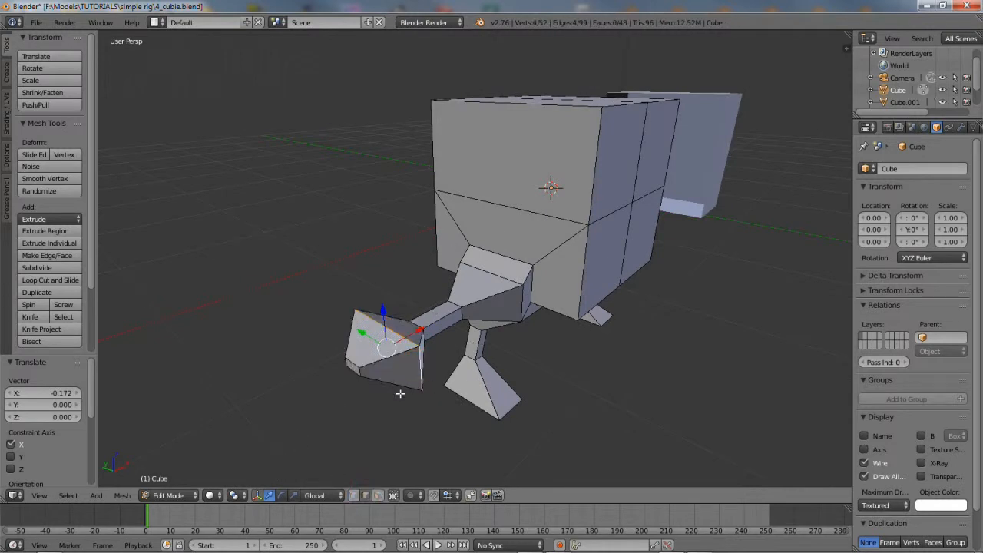
{"action": "left_click", "coordinate": [293, 496]}
{"action": "left_click_drag", "start_coordinate": [359, 331], "coordinate": [378, 336]}
{"action": "middle_click_drag", "start_coordinate": [378, 336], "coordinate": [353, 313]}
{"action": "left_click_drag", "start_coordinate": [329, 240], "coordinate": [325, 234]}
{"action": "middle_click_drag", "start_coordinate": [334, 275], "coordinate": [332, 307]}
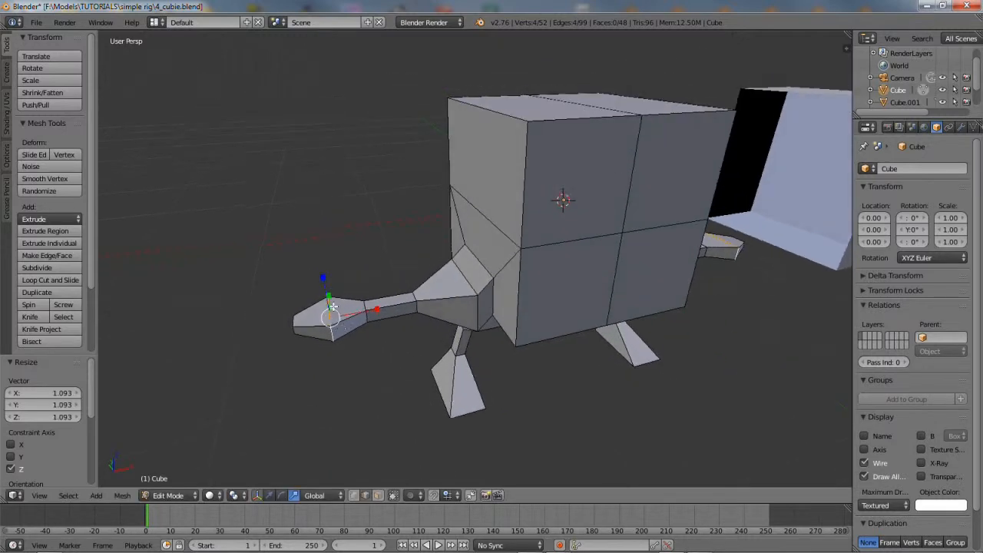
Push the hand's tip outward along X
{"action": "left_click", "coordinate": [270, 495]}
{"action": "left_click_drag", "start_coordinate": [371, 308], "coordinate": [389, 308]}
{"action": "middle_click_drag", "start_coordinate": [389, 308], "coordinate": [464, 336]}
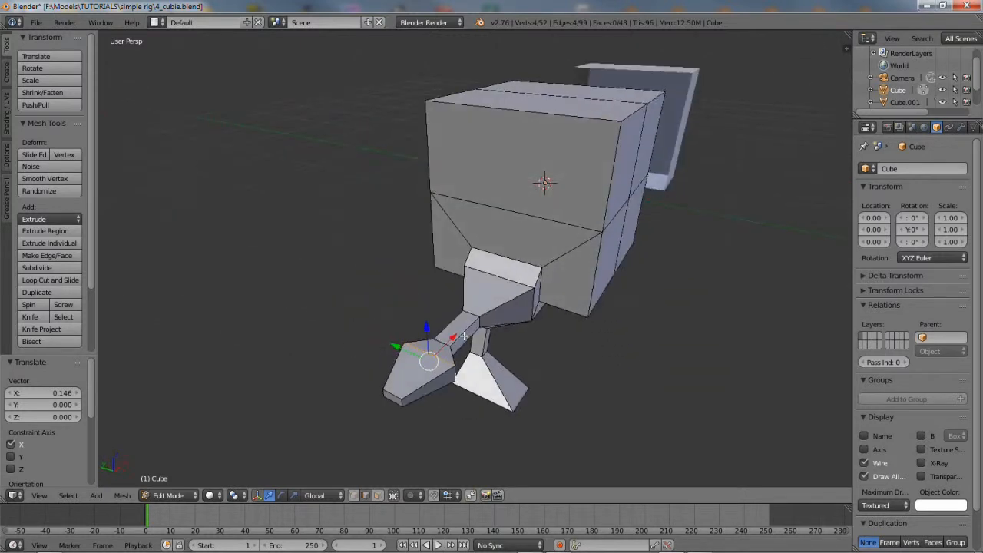
Select the matching edges at the tops of the legs and scale them down
{"action": "right_click", "coordinate": [531, 299]}
{"action": "middle_click_drag", "start_coordinate": [530, 300], "coordinate": [547, 293]}
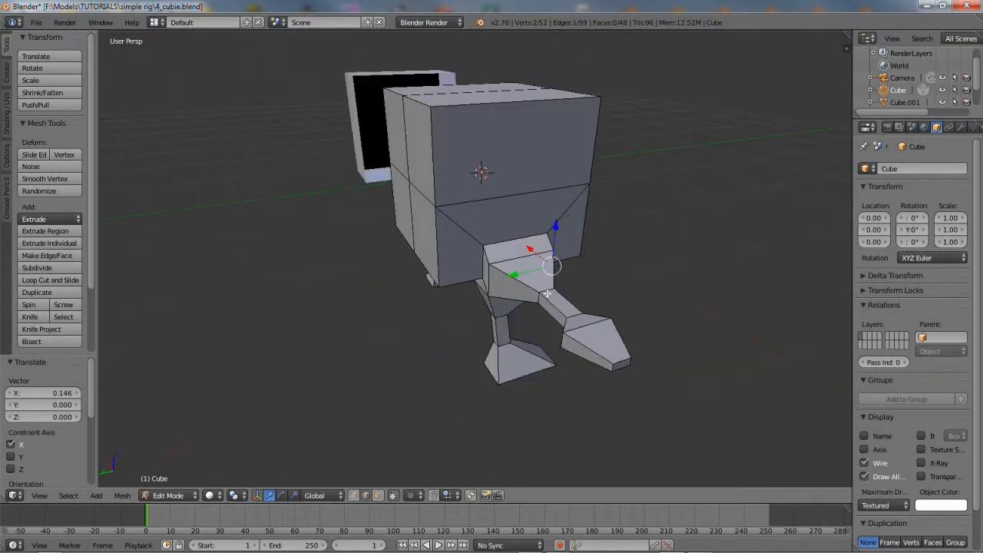
{"action": "right_click", "coordinate": [490, 276], "text": "shift"}
{"action": "mouse_move", "coordinate": [490, 276]}
{"action": "middle_mouse_down"}
{"action": "mouse_move", "coordinate": [497, 281]}
{"action": "mouse_move", "coordinate": [487, 286]}
{"action": "middle_mouse_up"}
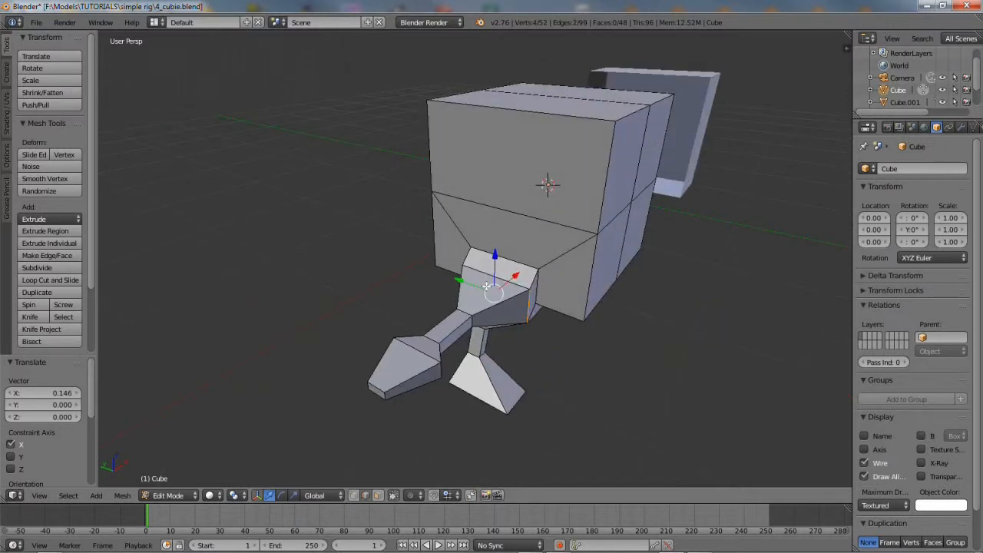
{"action": "left_click", "coordinate": [296, 495]}
{"action": "left_click_drag", "start_coordinate": [458, 279], "coordinate": [476, 280]}
{"action": "middle_click_drag", "start_coordinate": [479, 279], "coordinate": [434, 237]}
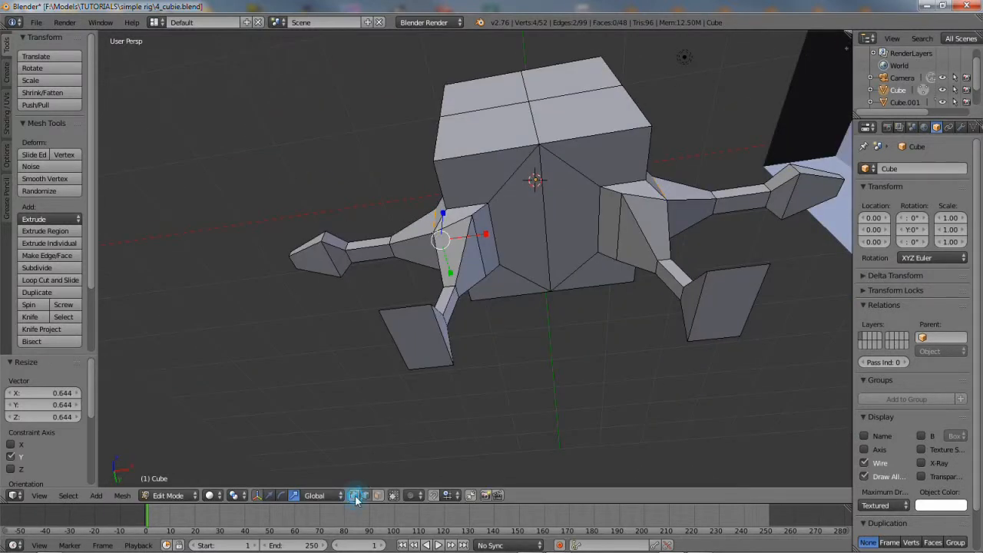
With limit-selection-to-visible off, scale two hip vertices along Y to 0.454
{"action": "right_click", "coordinate": [472, 215]}
{"action": "left_click", "coordinate": [354, 495]}
{"action": "right_click", "coordinate": [474, 214]}
{"action": "right_click", "coordinate": [487, 272], "text": "shift"}
{"action": "middle_click_drag", "start_coordinate": [518, 222], "coordinate": [423, 241]}
{"action": "key", "text": "s"}
{"action": "key", "text": "y"}
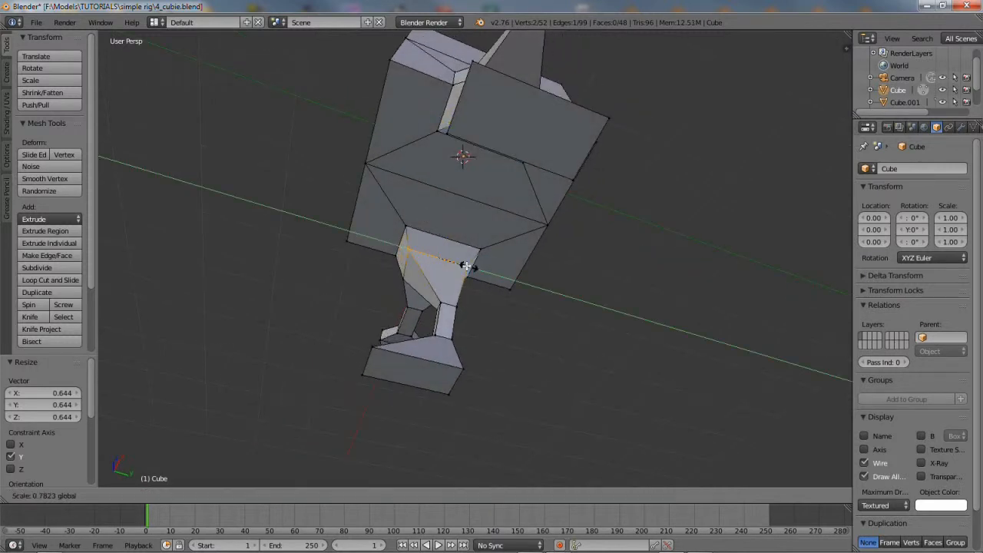
{"action": "left_click", "coordinate": [458, 263]}
{"action": "middle_click_drag", "start_coordinate": [458, 263], "coordinate": [449, 240]}
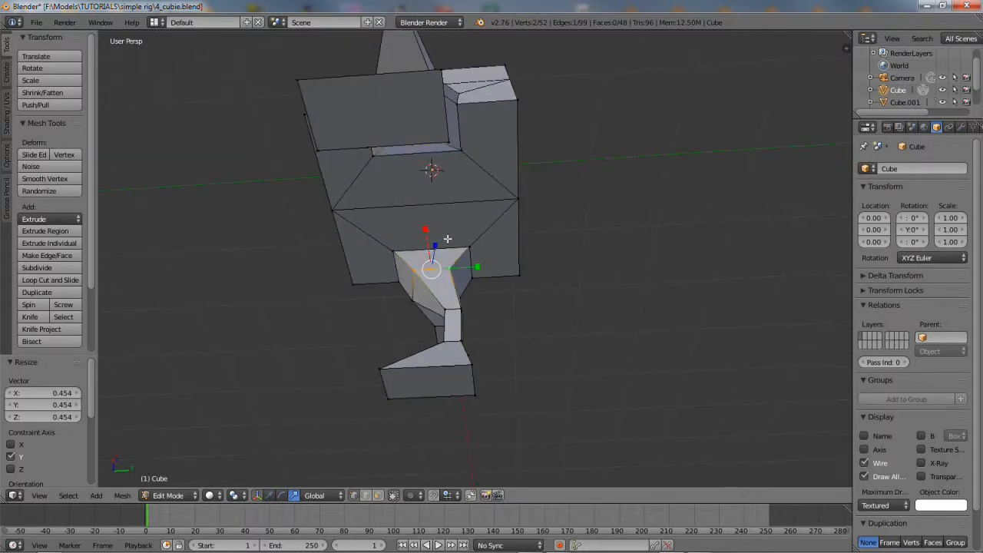
{"action": "scroll", "coordinate": [461, 249], "scroll_direction": "up", "scroll_amount": 3}
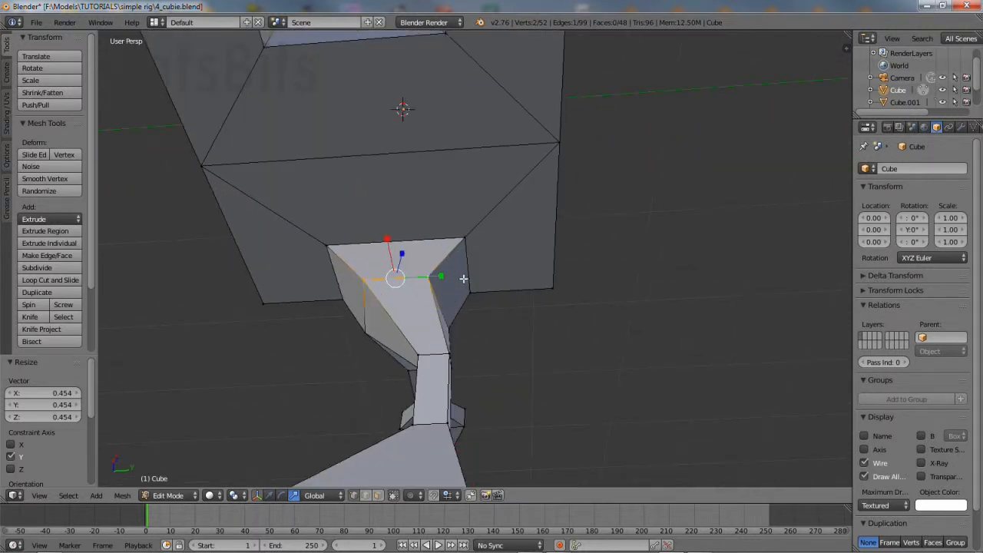
Move the front and right leg-top edges along Y by about 0.140
{"action": "left_click", "coordinate": [365, 497]}
{"action": "right_click", "coordinate": [411, 282]}
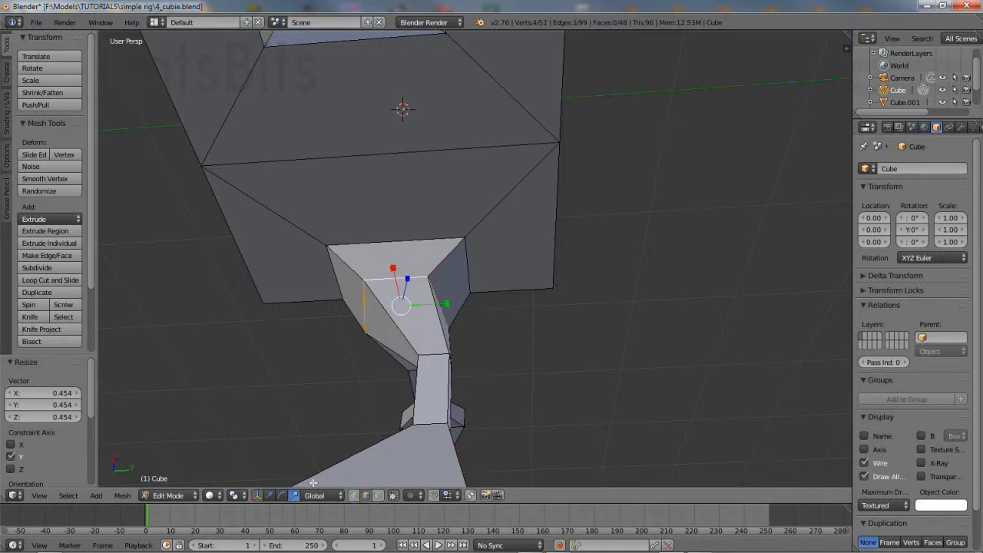
{"action": "left_click", "coordinate": [268, 495]}
{"action": "left_click_drag", "start_coordinate": [445, 303], "coordinate": [468, 301]}
{"action": "right_click", "coordinate": [469, 267]}
{"action": "left_click_drag", "start_coordinate": [508, 270], "coordinate": [533, 264]}
{"action": "middle_click_drag", "start_coordinate": [533, 264], "coordinate": [277, 355]}
{"action": "middle_click_drag", "start_coordinate": [576, 290], "coordinate": [543, 295]}
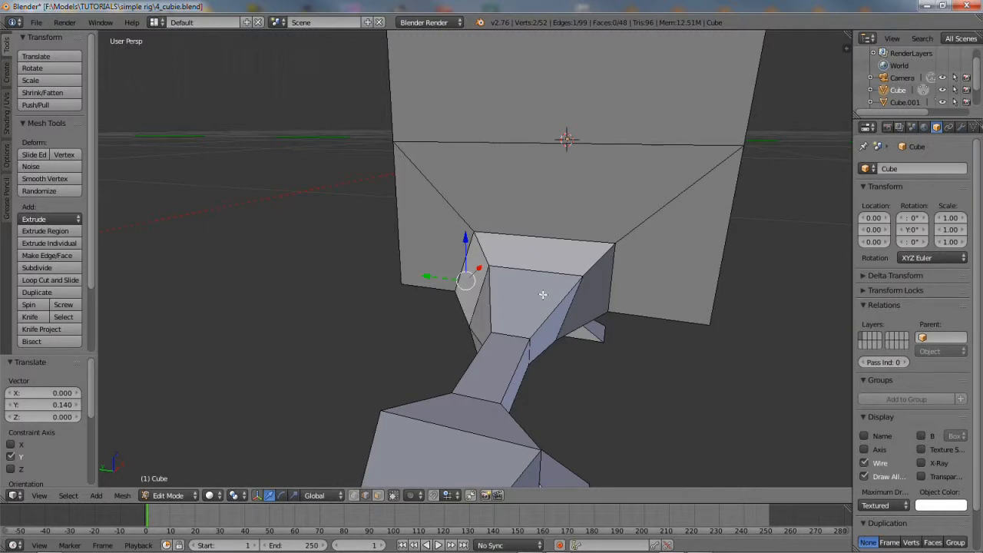
{"action": "scroll", "coordinate": [543, 295], "scroll_direction": "down", "scroll_amount": 1}
Move two vertices at the top of the leg along Y
{"action": "left_click", "coordinate": [354, 495]}
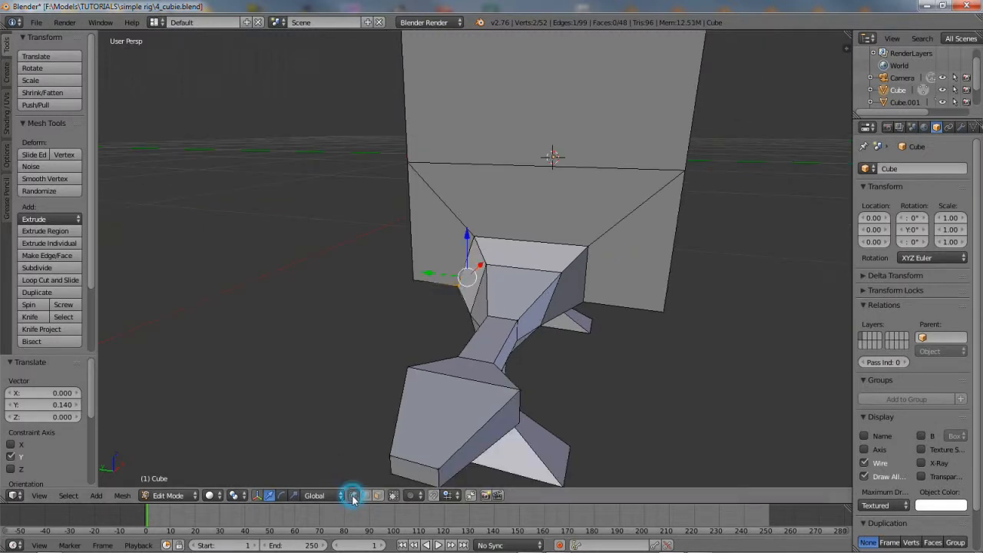
{"action": "right_click", "coordinate": [593, 241]}
{"action": "left_click_drag", "start_coordinate": [546, 240], "coordinate": [498, 269]}
{"action": "right_click", "coordinate": [563, 271]}
{"action": "middle_click_drag", "start_coordinate": [538, 323], "coordinate": [510, 317]}
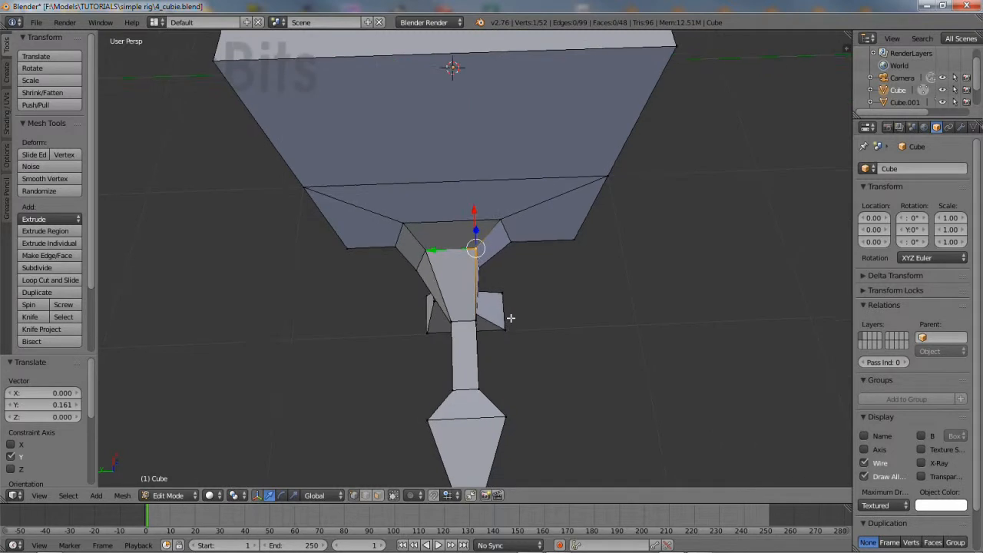
Select the leg loop and foot end face and rotate them 14.721° around Z
{"action": "right_click", "coordinate": [472, 389]}
{"action": "middle_click_drag", "start_coordinate": [555, 377], "coordinate": [552, 379]}
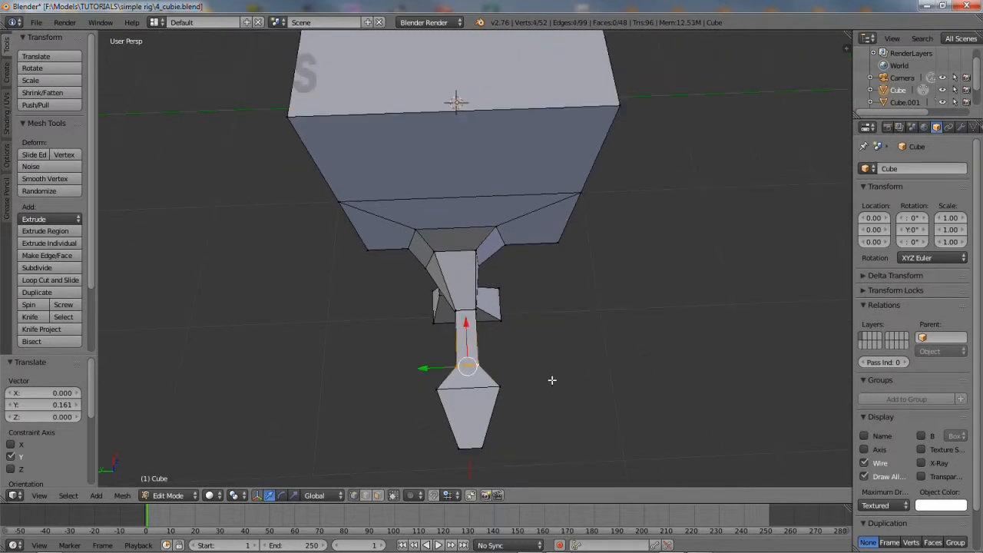
{"action": "right_click", "coordinate": [479, 388], "text": "alt+shift"}
{"action": "middle_click_drag", "start_coordinate": [483, 460], "coordinate": [510, 408]}
{"action": "right_click", "coordinate": [410, 378], "text": "shift"}
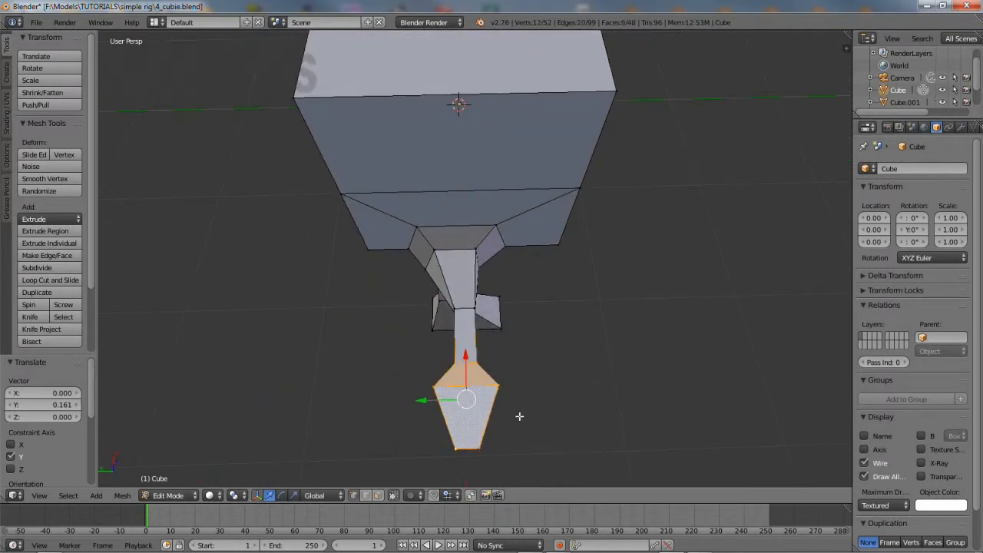
{"action": "left_click", "coordinate": [282, 495]}
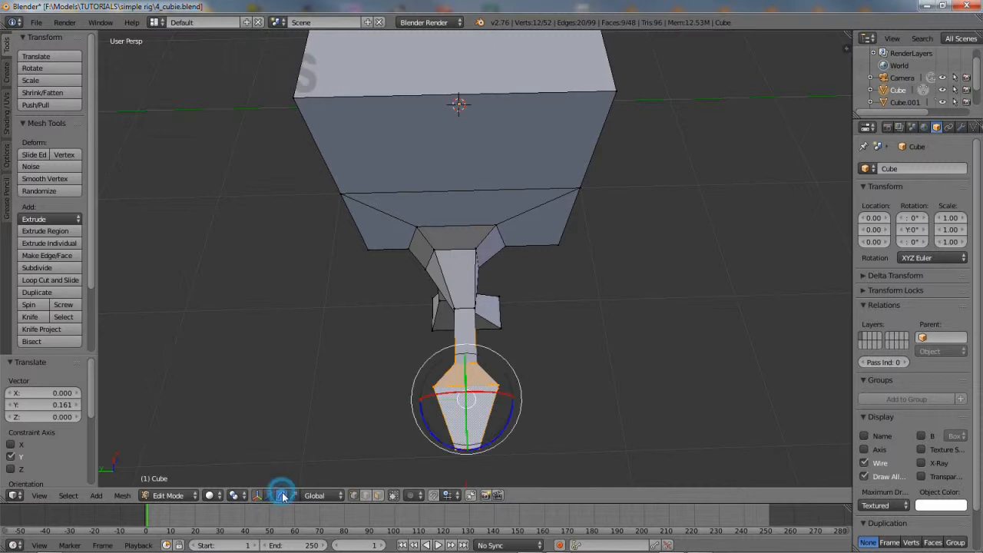
{"action": "middle_click_drag", "start_coordinate": [494, 410], "coordinate": [424, 391]}
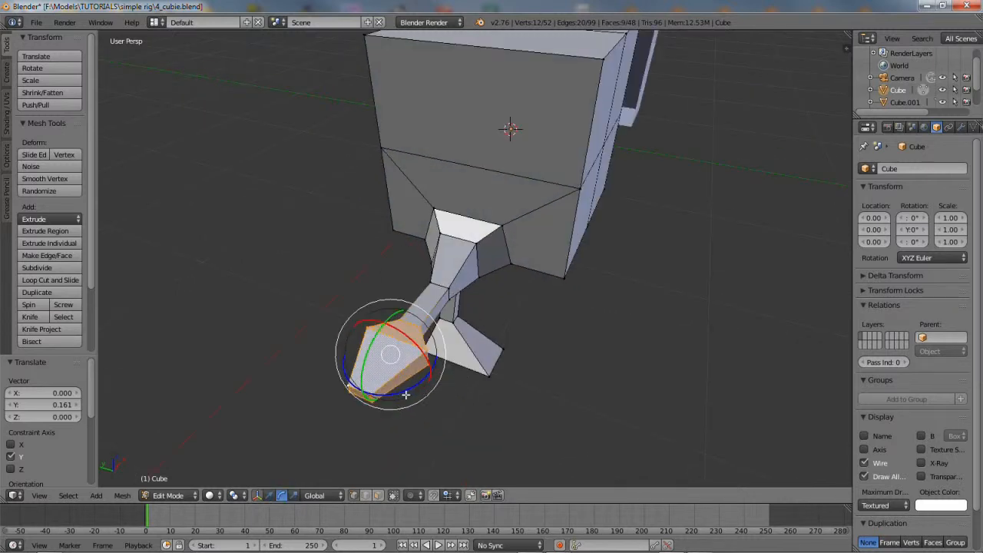
{"action": "left_click_drag", "start_coordinate": [402, 390], "coordinate": [411, 392]}
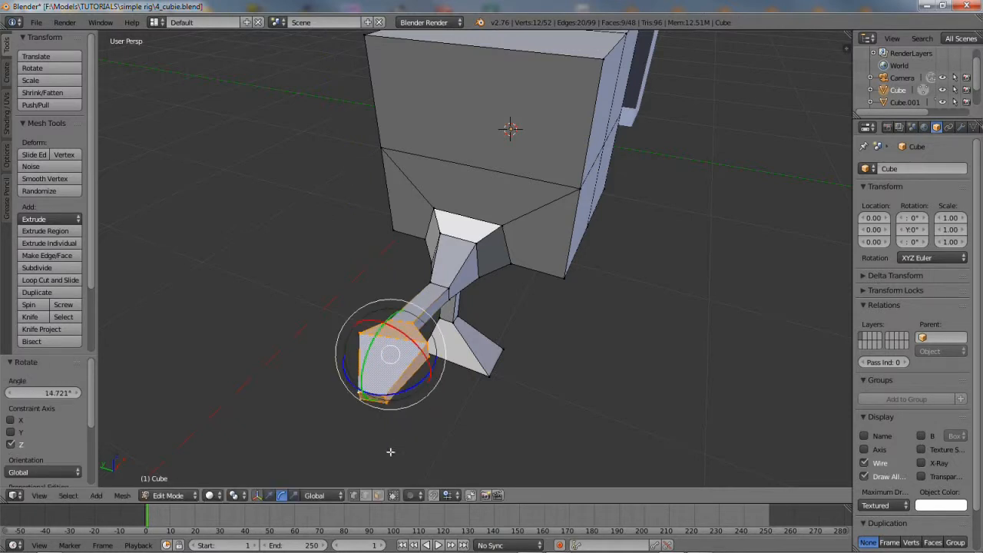
Shift the angled foot along Y by -0.229
{"action": "left_click", "coordinate": [295, 495]}
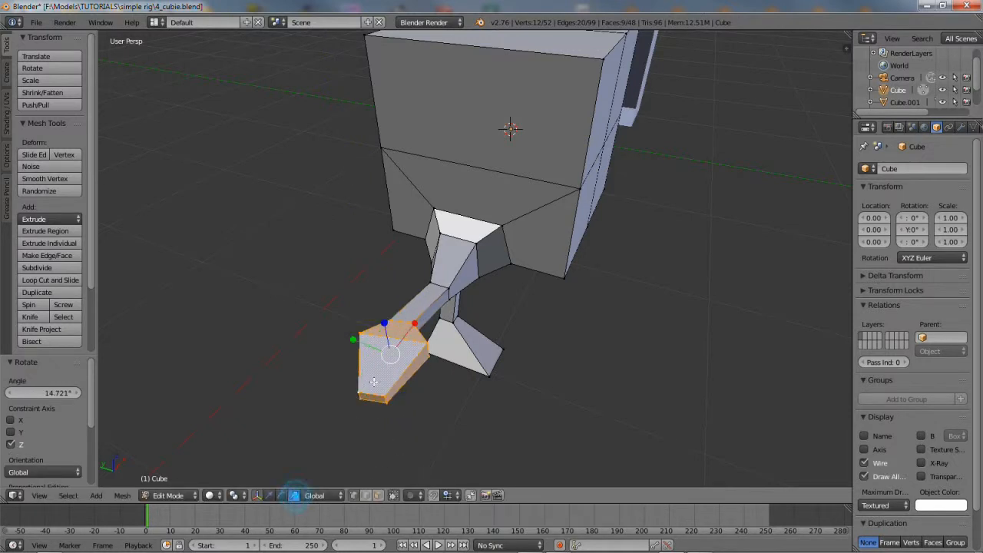
{"action": "left_click", "coordinate": [265, 495]}
{"action": "left_click_drag", "start_coordinate": [353, 340], "coordinate": [386, 348]}
{"action": "middle_click_drag", "start_coordinate": [387, 348], "coordinate": [440, 355]}
Rotate the edge loop in the middle of the arm slightly around Z
{"action": "right_click", "coordinate": [460, 308], "text": "alt"}
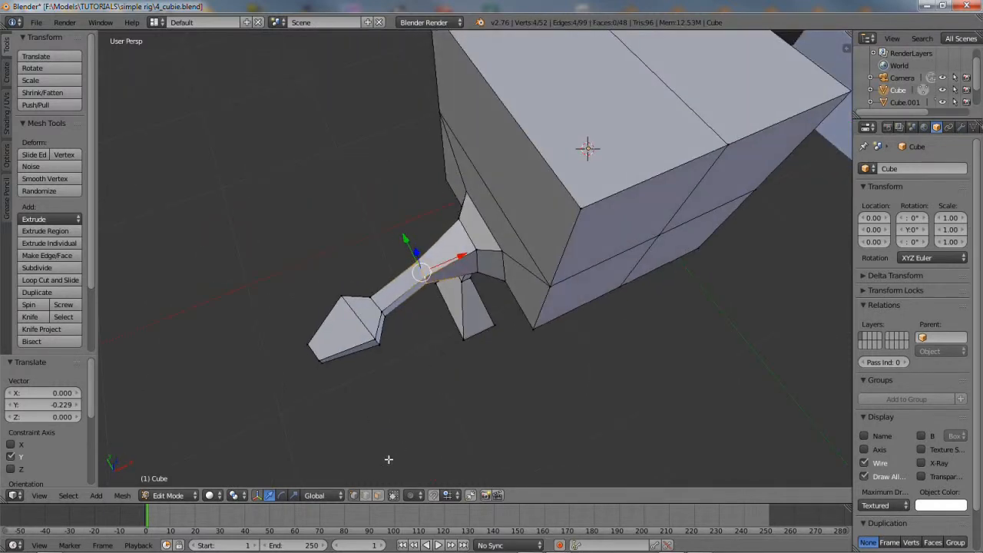
{"action": "left_click", "coordinate": [280, 496]}
{"action": "left_click_drag", "start_coordinate": [419, 314], "coordinate": [426, 314]}
{"action": "middle_click_drag", "start_coordinate": [426, 314], "coordinate": [512, 256]}
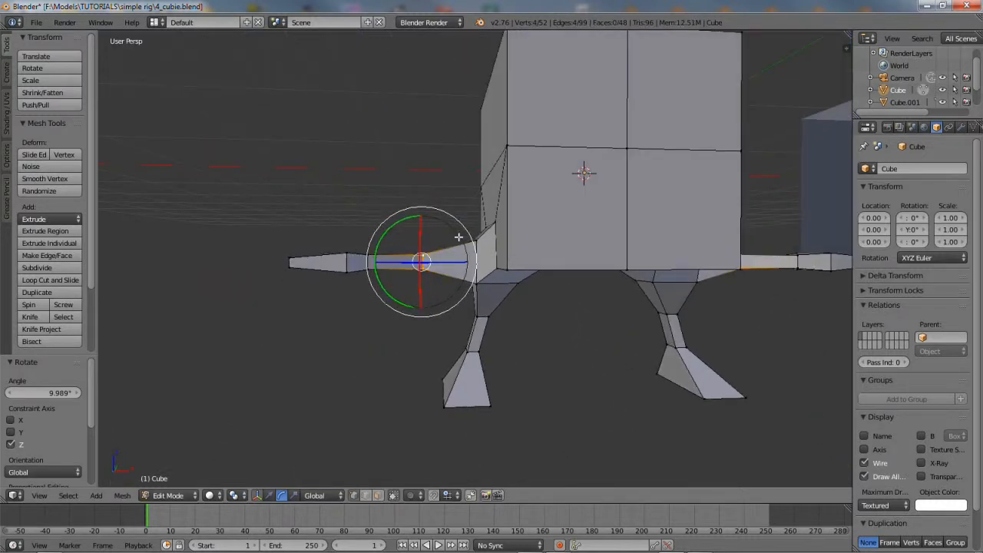
Lower the left ankle edge loop 0.239 on Z and nudge one ankle vertex 0.226 along X
{"action": "left_click", "coordinate": [269, 495]}
{"action": "mouse_move", "coordinate": [476, 373]}
{"action": "middle_mouse_down"}
{"action": "mouse_move", "coordinate": [492, 322]}
{"action": "mouse_move", "coordinate": [574, 323]}
{"action": "mouse_move", "coordinate": [471, 372]}
{"action": "middle_mouse_up"}
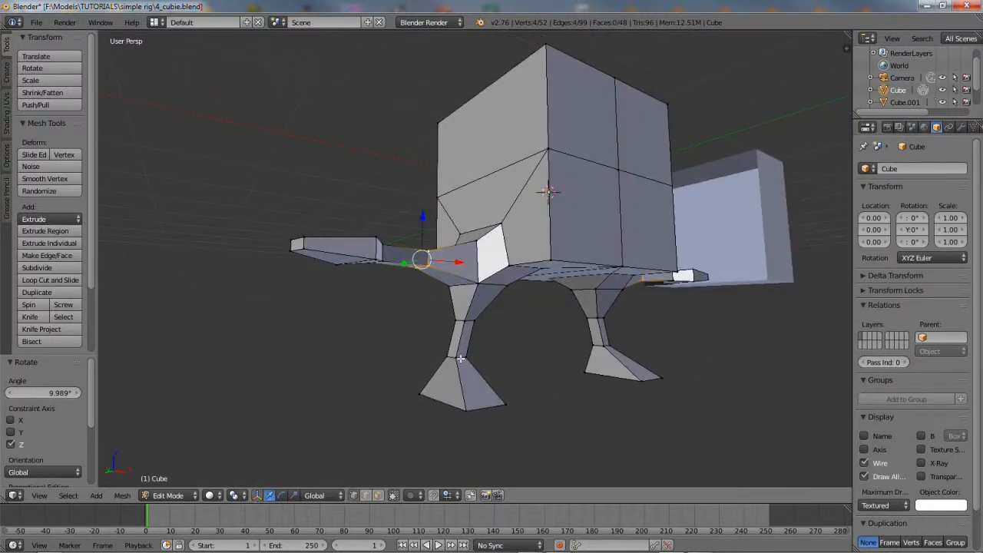
{"action": "right_click", "coordinate": [461, 358], "text": "alt"}
{"action": "left_click_drag", "start_coordinate": [457, 314], "coordinate": [459, 335]}
{"action": "middle_click_drag", "start_coordinate": [494, 340], "coordinate": [455, 378]}
{"action": "right_click", "coordinate": [450, 353]}
{"action": "left_click_drag", "start_coordinate": [487, 351], "coordinate": [504, 353]}
{"action": "middle_click_drag", "start_coordinate": [504, 353], "coordinate": [516, 376]}
Move two ankle vertices along Y, then move another ankle vertex along Z
{"action": "right_click", "coordinate": [426, 392]}
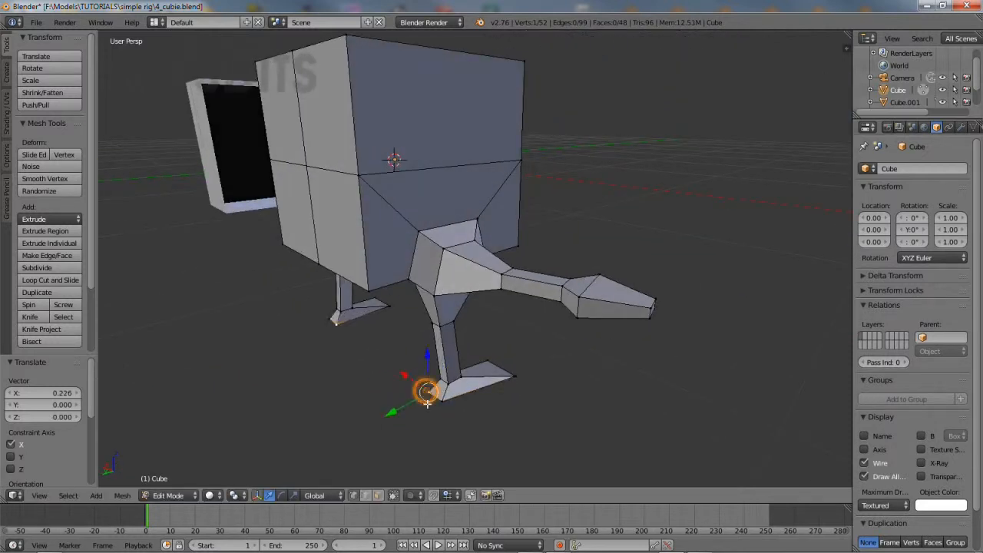
{"action": "right_click", "coordinate": [435, 395], "text": "shift"}
{"action": "key", "text": "g"}
{"action": "key", "text": "y"}
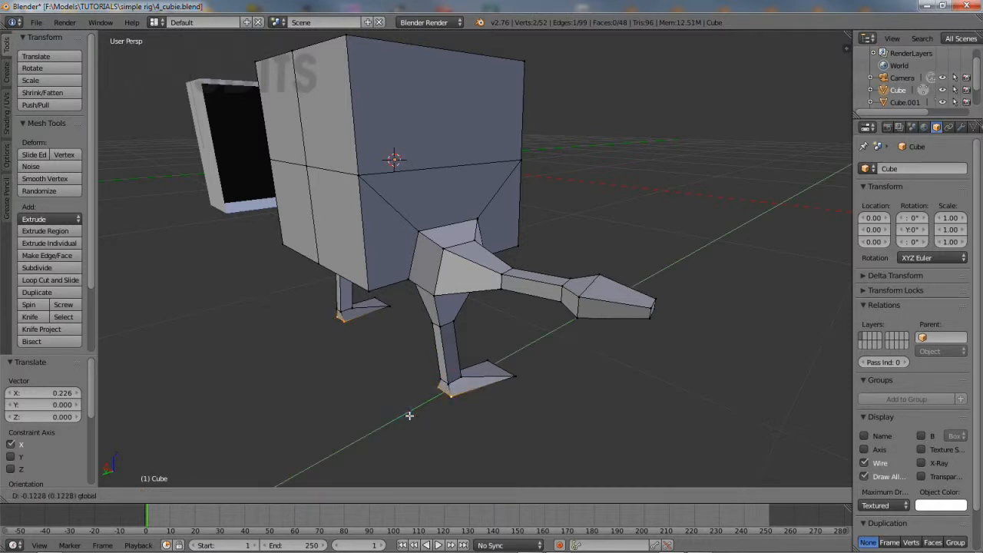
{"action": "left_click", "coordinate": [409, 417]}
{"action": "middle_click_drag", "start_coordinate": [451, 344], "coordinate": [380, 316]}
{"action": "right_click", "coordinate": [452, 381]}
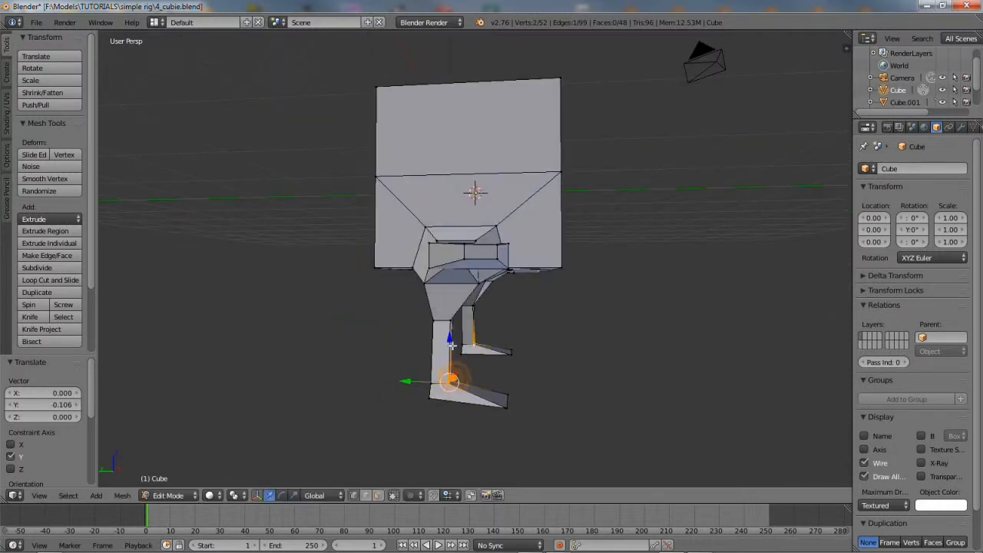
{"action": "key", "text": "g"}
{"action": "key", "text": "z"}
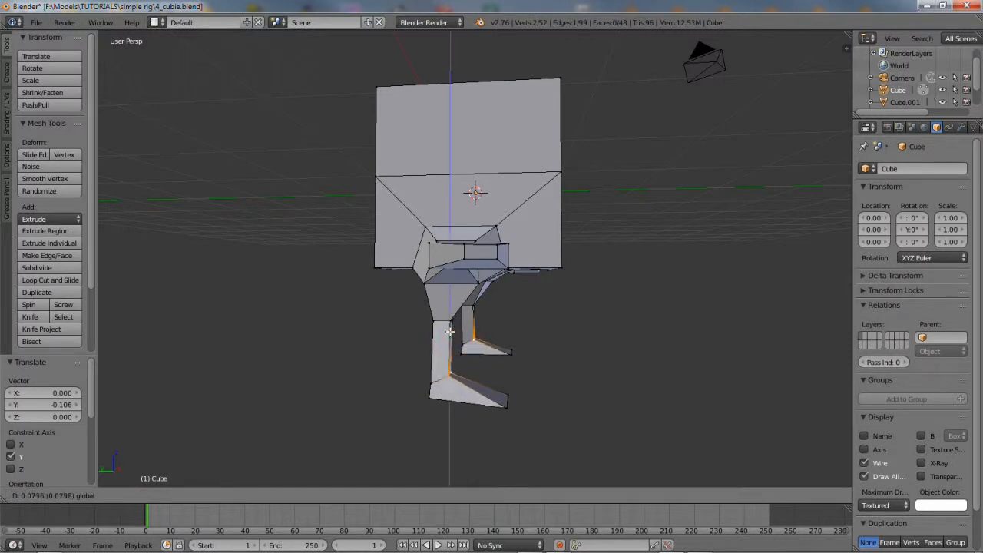
{"action": "left_click", "coordinate": [449, 332]}
{"action": "middle_click_drag", "start_coordinate": [449, 331], "coordinate": [460, 323]}
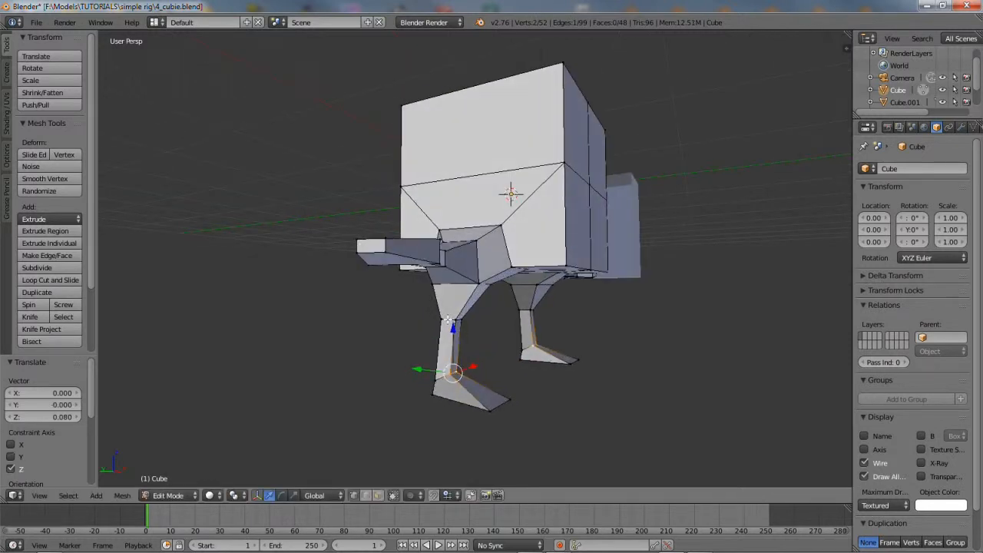
Drop the knee vertices lower along Z
{"action": "right_click", "coordinate": [448, 319]}
{"action": "key", "text": "g"}
{"action": "key", "text": "z"}
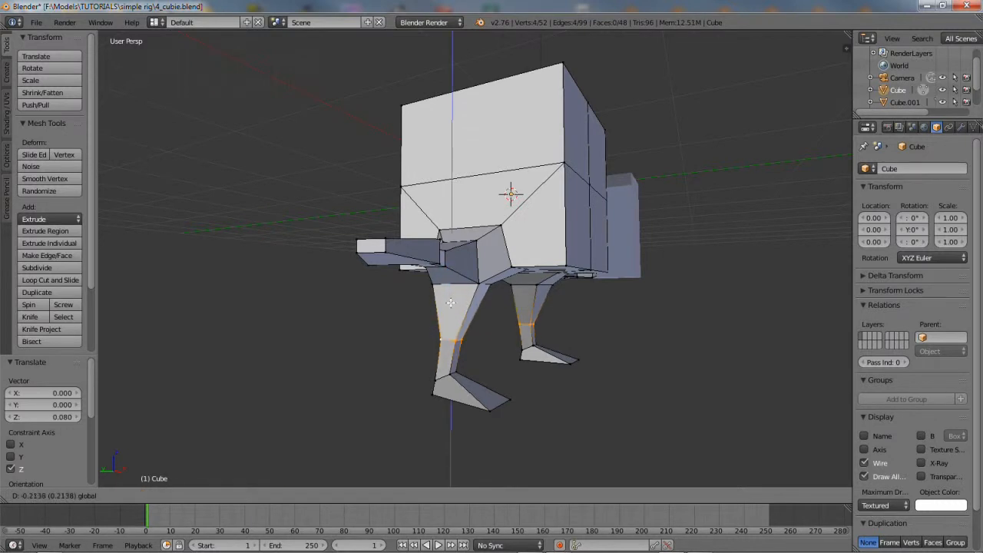
{"action": "left_click", "coordinate": [450, 306]}
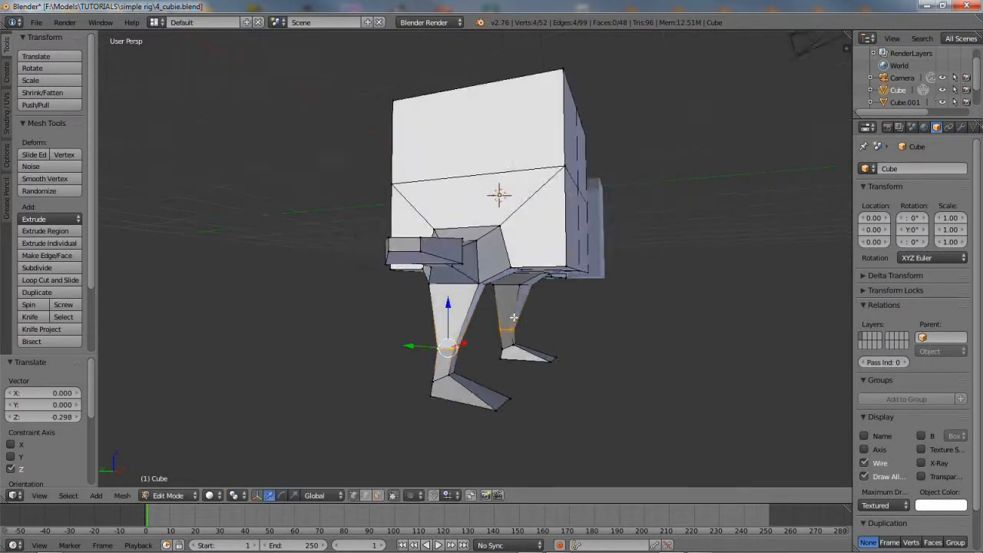
{"action": "middle_click_drag", "start_coordinate": [450, 306], "coordinate": [400, 365]}
Nudge the knee back along Y and inward by -0.046 along X
{"action": "key", "text": "g"}
{"action": "key", "text": "y"}
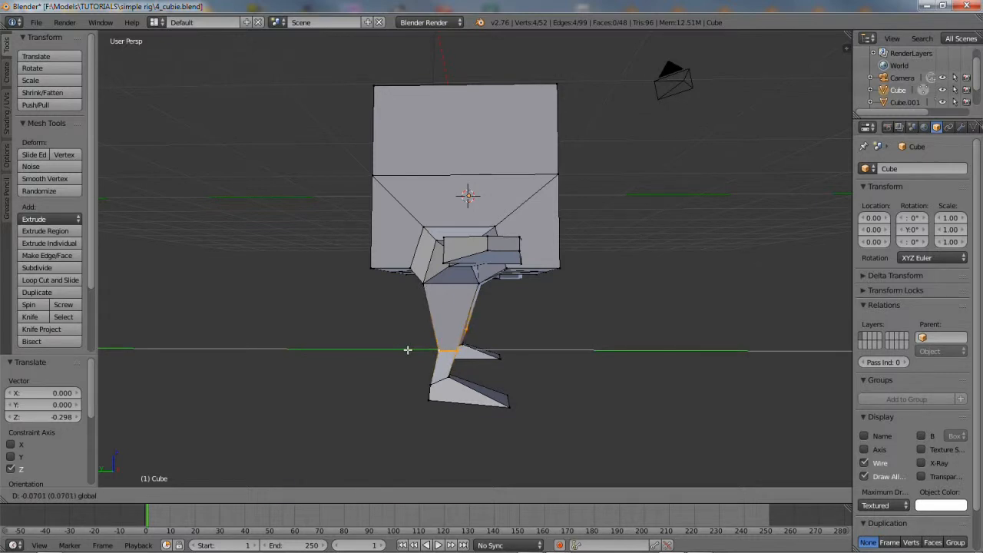
{"action": "left_click", "coordinate": [407, 350]}
{"action": "middle_click_drag", "start_coordinate": [626, 321], "coordinate": [492, 319]}
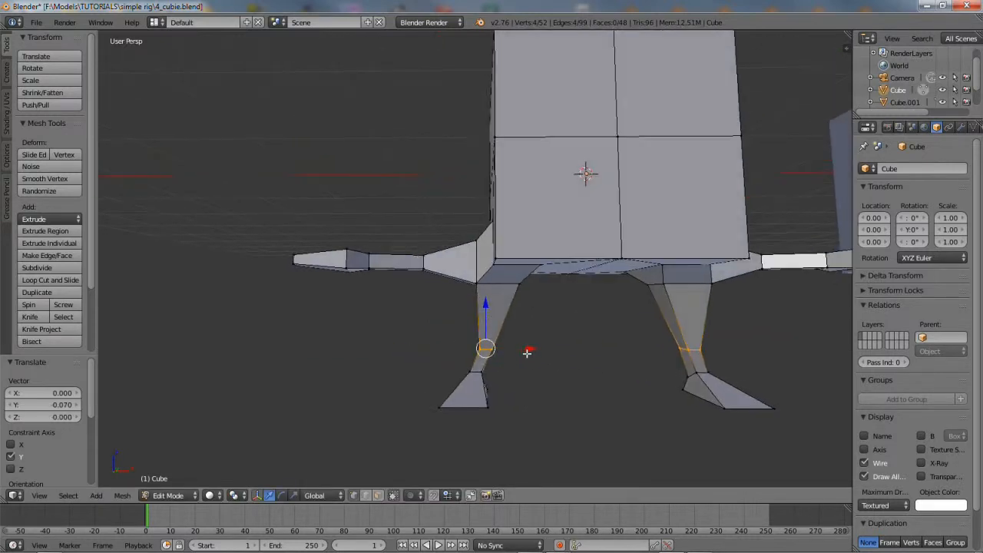
{"action": "key", "text": "g"}
{"action": "key", "text": "x"}
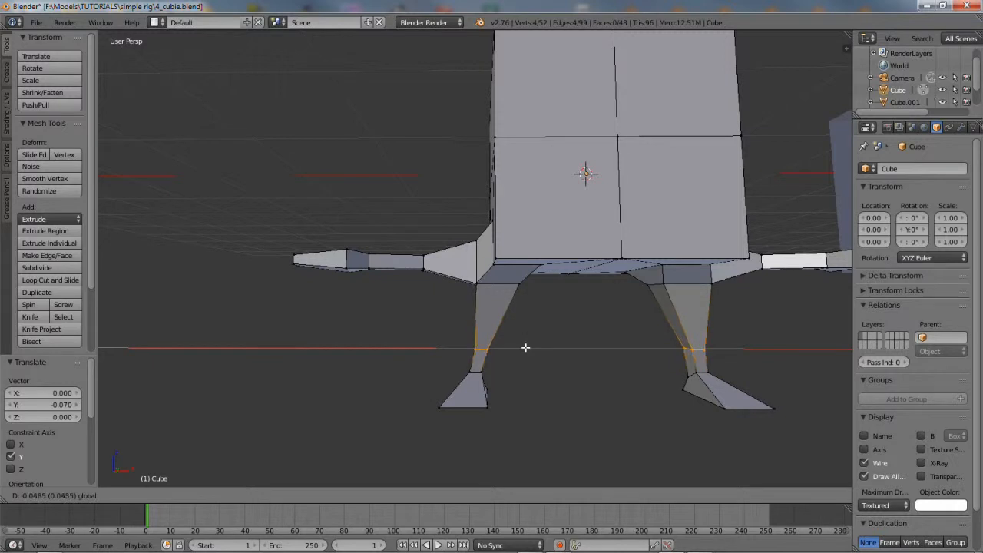
{"action": "left_click", "coordinate": [525, 347]}
{"action": "middle_click_drag", "start_coordinate": [525, 347], "coordinate": [578, 401]}
Reshape the foot by extending its tip along Y and shifting tip and corner along X
{"action": "right_click", "coordinate": [482, 392]}
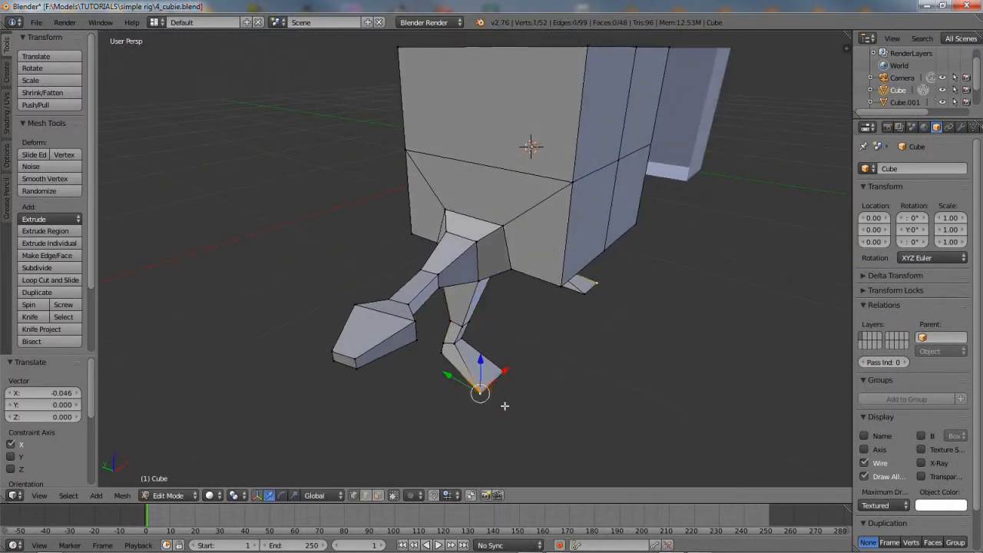
{"action": "scroll", "coordinate": [507, 392], "scroll_direction": "up", "scroll_amount": 3}
{"action": "left_click_drag", "start_coordinate": [461, 383], "coordinate": [507, 372]}
{"action": "middle_click_drag", "start_coordinate": [551, 358], "coordinate": [517, 400]}
{"action": "right_click", "coordinate": [516, 402]}
{"action": "left_click_drag", "start_coordinate": [548, 411], "coordinate": [541, 412]}
{"action": "middle_click_drag", "start_coordinate": [525, 348], "coordinate": [565, 372]}
{"action": "left_click_drag", "start_coordinate": [575, 375], "coordinate": [570, 377]}
{"action": "mouse_move", "coordinate": [525, 339]}
{"action": "middle_mouse_down"}
{"action": "mouse_move", "coordinate": [593, 351]}
{"action": "mouse_move", "coordinate": [817, 341]}
{"action": "mouse_move", "coordinate": [516, 340]}
{"action": "middle_mouse_up"}
Nudge the knee vertex and a neighbouring vertex slightly along X
{"action": "right_click", "coordinate": [440, 368]}
{"action": "right_click", "coordinate": [448, 349], "text": "shift"}
{"action": "left_click_drag", "start_coordinate": [401, 358], "coordinate": [409, 361]}
{"action": "middle_click_drag", "start_coordinate": [409, 361], "coordinate": [455, 286]}
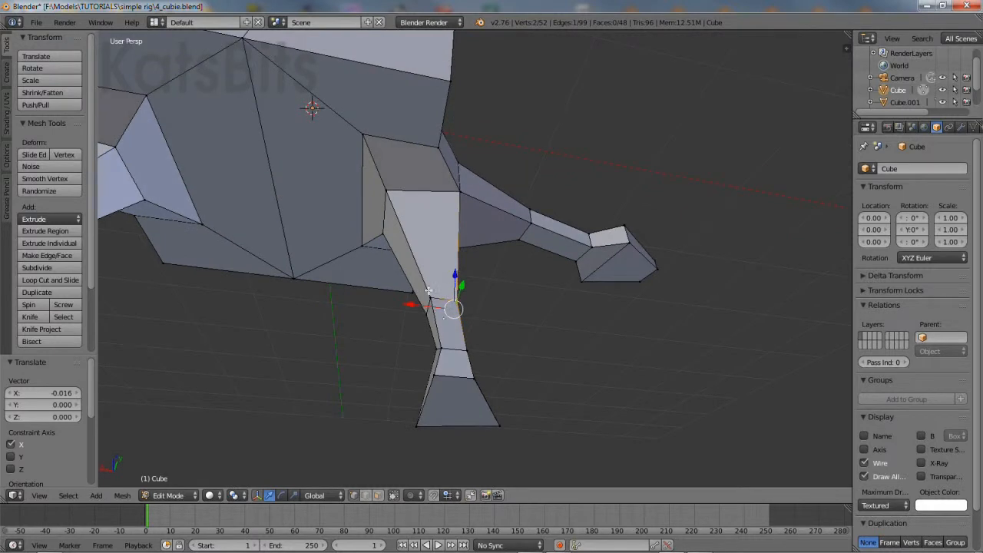
Shift the knee and upper hip vertices together along X
{"action": "right_click", "coordinate": [431, 293]}
{"action": "right_click", "coordinate": [386, 232]}
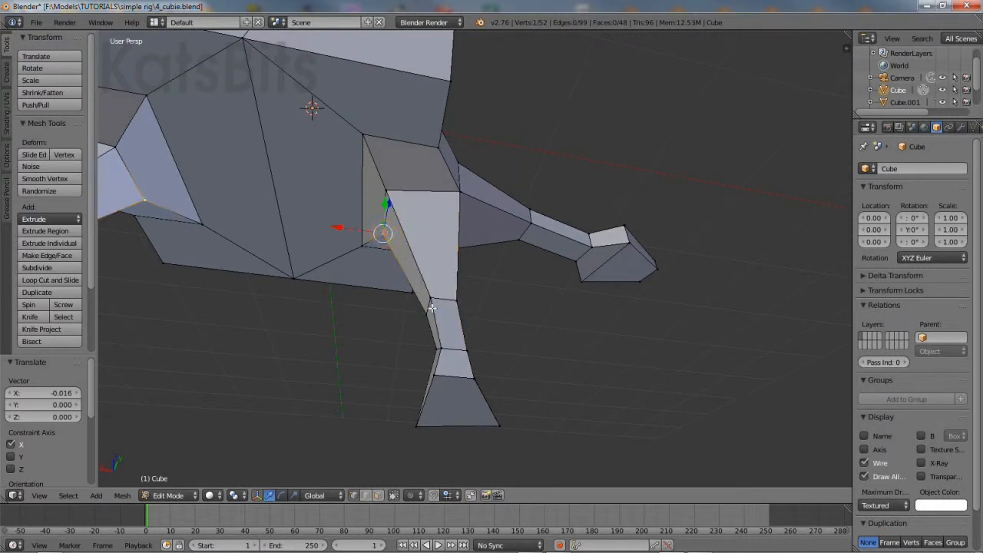
{"action": "right_click", "coordinate": [431, 288]}
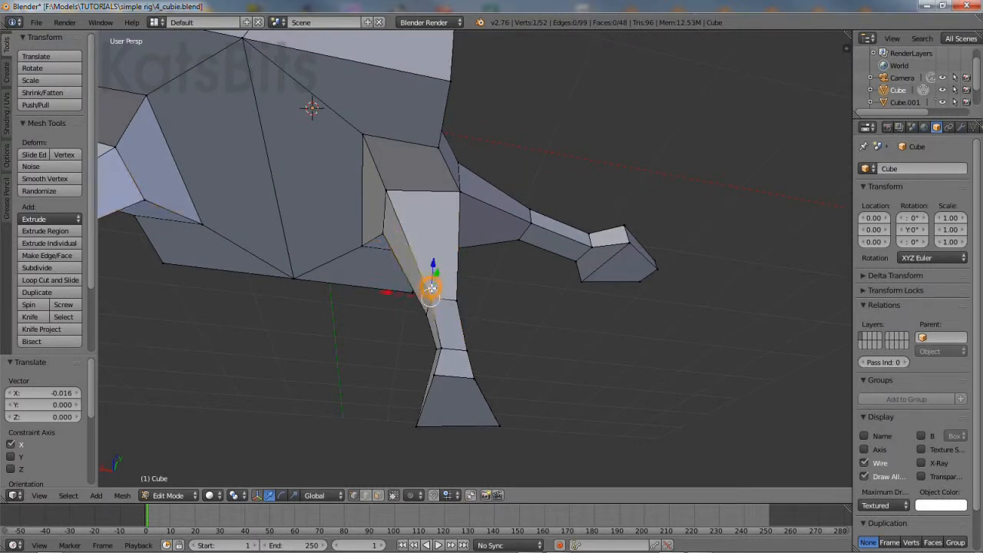
{"action": "right_click", "coordinate": [391, 191], "text": "shift"}
{"action": "key", "text": "g"}
{"action": "key", "text": "x"}
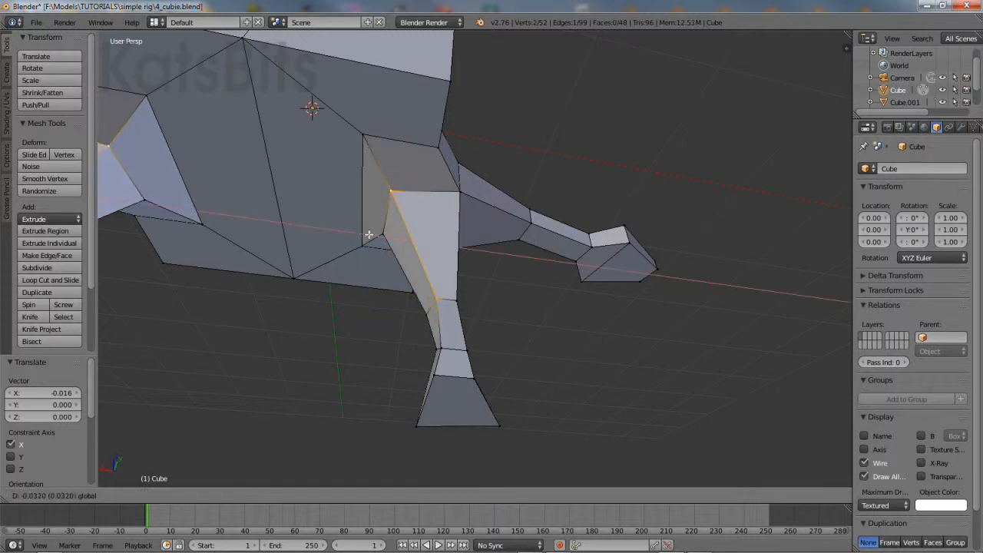
{"action": "left_click", "coordinate": [371, 234]}
{"action": "middle_click_drag", "start_coordinate": [370, 234], "coordinate": [499, 210]}
Move a single upper vertex along Y
{"action": "right_click", "coordinate": [363, 139]}
{"action": "key", "text": "g"}
{"action": "key", "text": "y"}
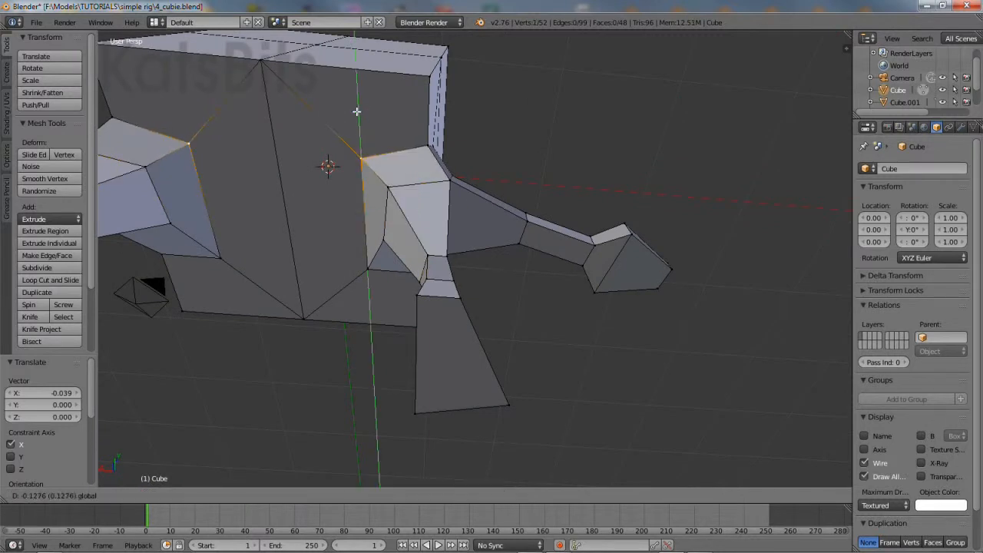
{"action": "left_click", "coordinate": [399, 188]}
{"action": "middle_click_drag", "start_coordinate": [402, 206], "coordinate": [512, 249]}
Shift the leg-top vertices along X and raise one slightly
{"action": "right_click", "coordinate": [508, 248]}
{"action": "key", "text": "g"}
{"action": "key", "text": "x"}
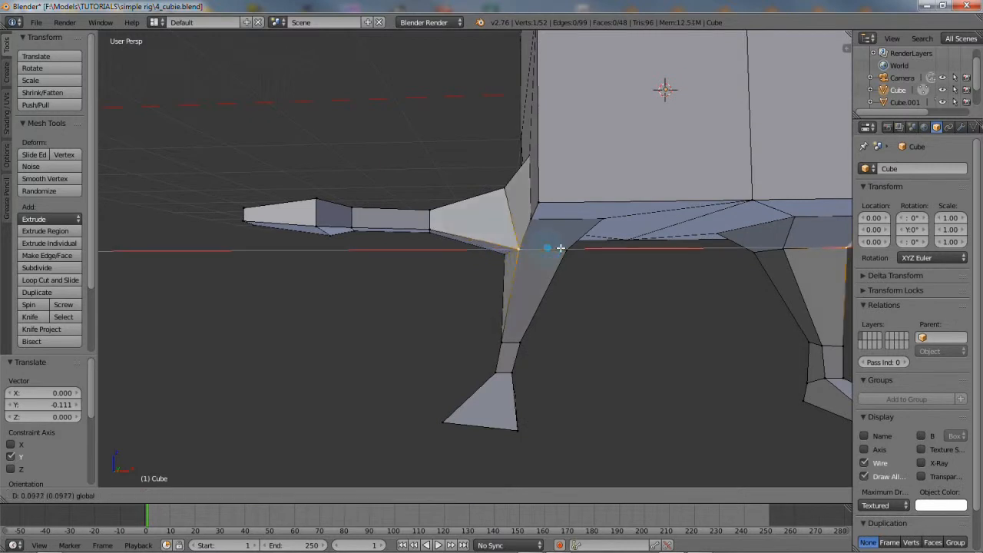
{"action": "left_click", "coordinate": [530, 218]}
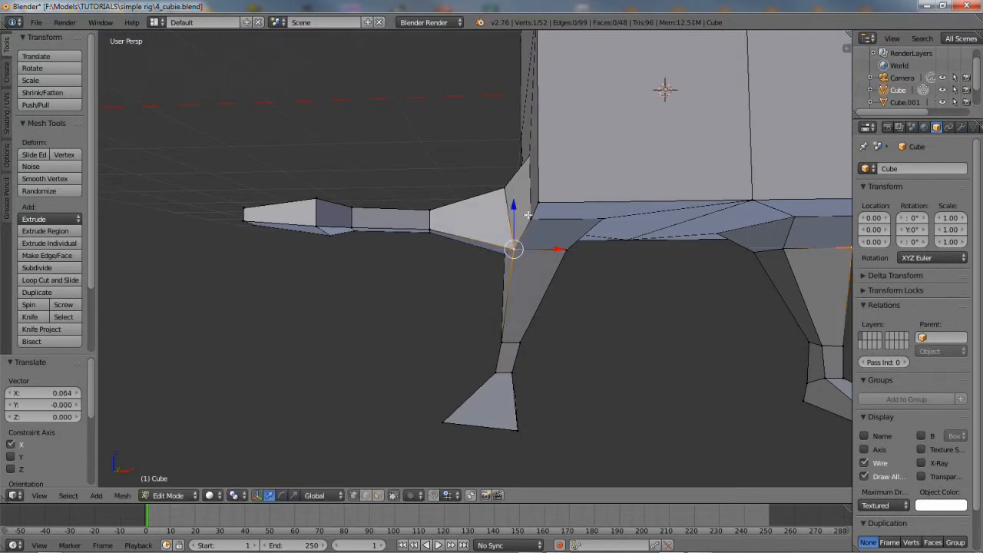
{"action": "left_click_drag", "start_coordinate": [515, 208], "coordinate": [515, 198]}
{"action": "right_click", "coordinate": [570, 250]}
{"action": "middle_click_drag", "start_coordinate": [571, 250], "coordinate": [564, 237]}
{"action": "mouse_move", "coordinate": [605, 234]}
{"action": "left_mouse_down"}
{"action": "mouse_move", "coordinate": [610, 226]}
{"action": "mouse_move", "coordinate": [604, 233]}
{"action": "left_mouse_up"}
Push another upper vertex along Y and then along X
{"action": "right_click", "coordinate": [580, 192]}
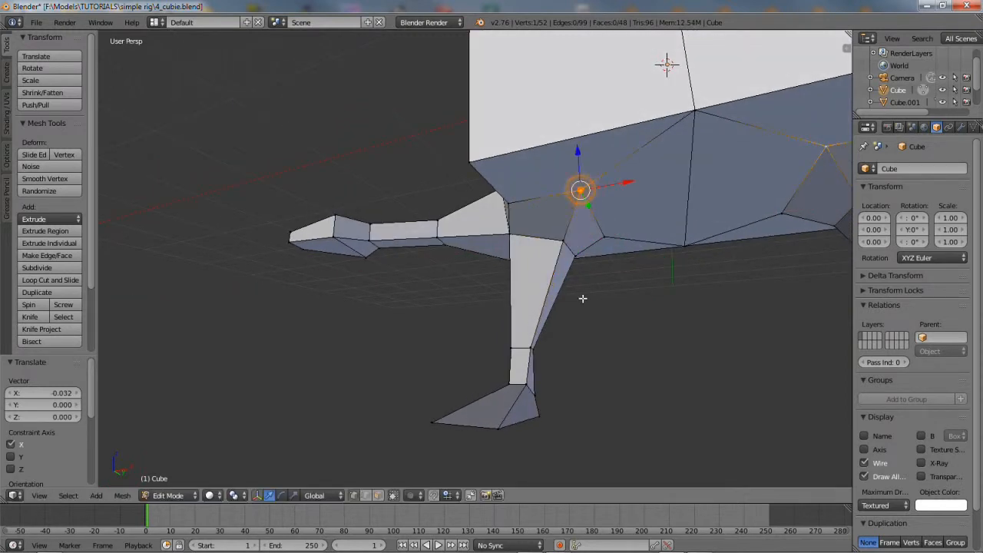
{"action": "middle_click_drag", "start_coordinate": [582, 298], "coordinate": [577, 222]}
{"action": "left_click_drag", "start_coordinate": [576, 188], "coordinate": [581, 212]}
{"action": "left_click_drag", "start_coordinate": [608, 157], "coordinate": [599, 158]}
{"action": "middle_click_drag", "start_coordinate": [599, 157], "coordinate": [757, 293]}
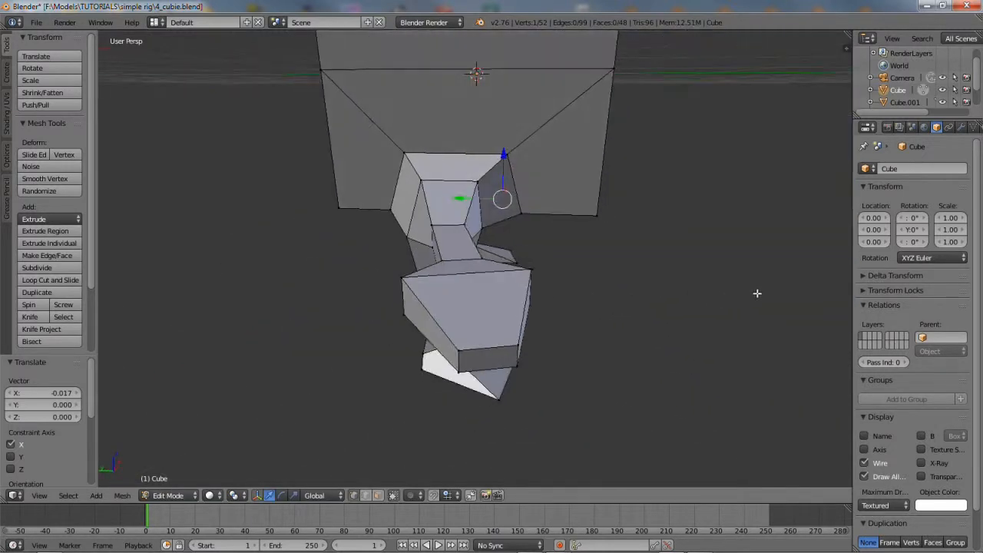
{"action": "middle_click_drag", "start_coordinate": [546, 220], "coordinate": [527, 204]}
Raise two leg-top vertices, then move another pair along Y and slightly down
{"action": "right_click", "coordinate": [482, 184]}
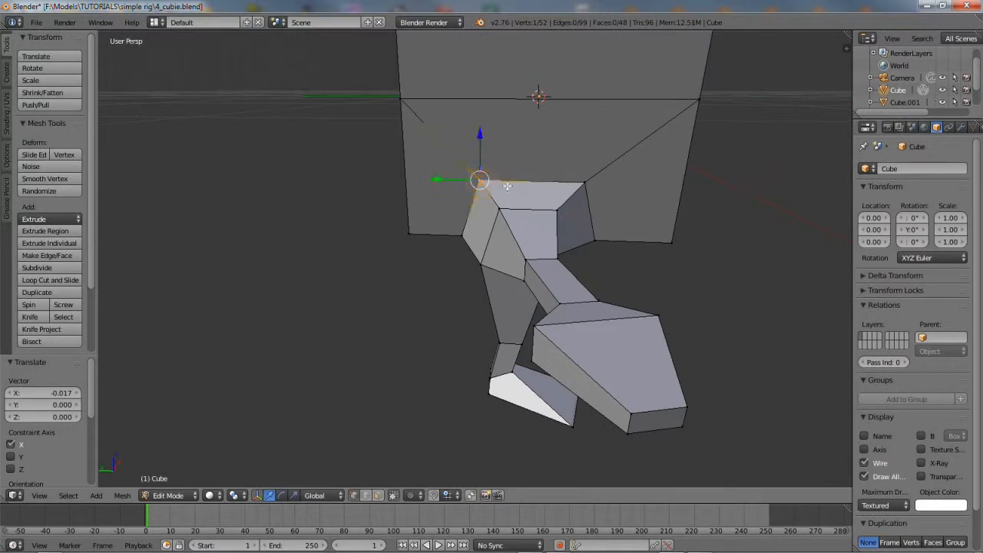
{"action": "right_click", "coordinate": [500, 203], "text": "shift"}
{"action": "left_click_drag", "start_coordinate": [492, 151], "coordinate": [489, 136]}
{"action": "right_click", "coordinate": [589, 183]}
{"action": "right_click", "coordinate": [557, 211], "text": "shift"}
{"action": "left_click_drag", "start_coordinate": [531, 194], "coordinate": [522, 193]}
{"action": "left_click_drag", "start_coordinate": [564, 152], "coordinate": [565, 157]}
{"action": "middle_click_drag", "start_coordinate": [671, 313], "coordinate": [641, 253]}
{"action": "mouse_move", "coordinate": [535, 276]}
{"action": "left_mouse_down"}
{"action": "mouse_move", "coordinate": [527, 264]}
{"action": "mouse_move", "coordinate": [518, 269]}
{"action": "left_mouse_up"}
{"action": "middle_click_drag", "start_coordinate": [634, 298], "coordinate": [673, 348]}
{"action": "scroll", "coordinate": [551, 346], "scroll_direction": "down", "scroll_amount": 2}
Select the lower arm loops plus the hand's top, front and bottom vertices
{"action": "right_click", "coordinate": [492, 308], "text": "alt"}
{"action": "right_click", "coordinate": [483, 361], "text": "alt+shift"}
{"action": "right_click", "coordinate": [467, 382], "text": "alt+shift"}
{"action": "right_click", "coordinate": [462, 444], "text": "alt+shift"}
{"action": "middle_click_drag", "start_coordinate": [462, 443], "coordinate": [496, 379]}
{"action": "right_click", "coordinate": [481, 391], "text": "shift"}
{"action": "right_click", "coordinate": [459, 390], "text": "shift"}
{"action": "middle_click_drag", "start_coordinate": [484, 437], "coordinate": [496, 388]}
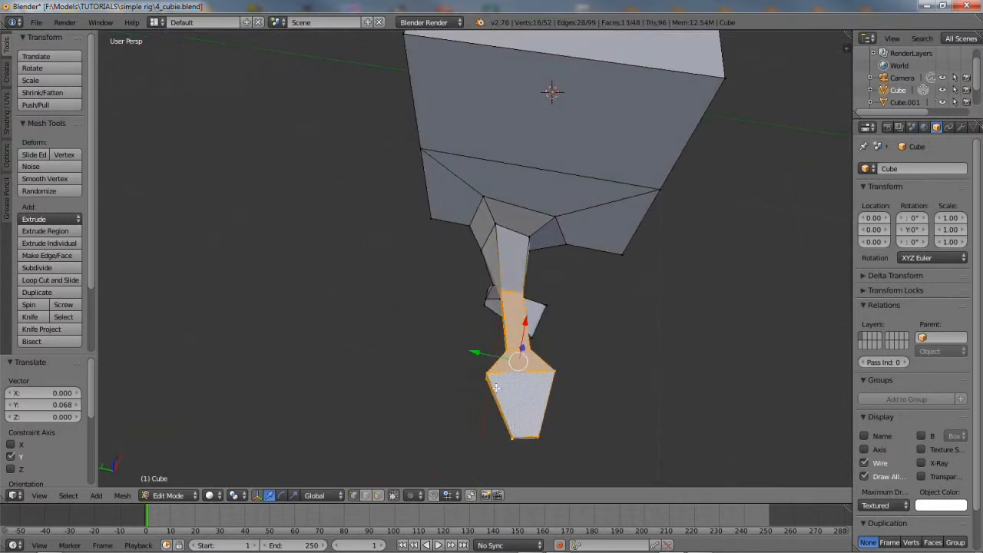
Shift the lower arm and hand 0.151 along Y, rotate -6.329° on Z, nudge 0.080 more
{"action": "mouse_move", "coordinate": [477, 353]}
{"action": "left_mouse_down"}
{"action": "mouse_move", "coordinate": [454, 346]}
{"action": "mouse_move", "coordinate": [462, 347]}
{"action": "left_mouse_up"}
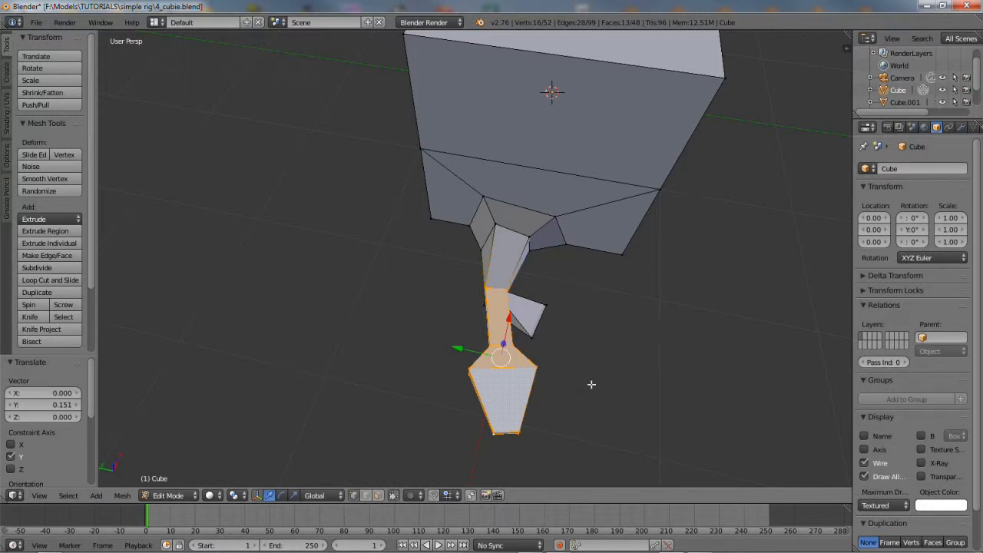
{"action": "left_click", "coordinate": [281, 495]}
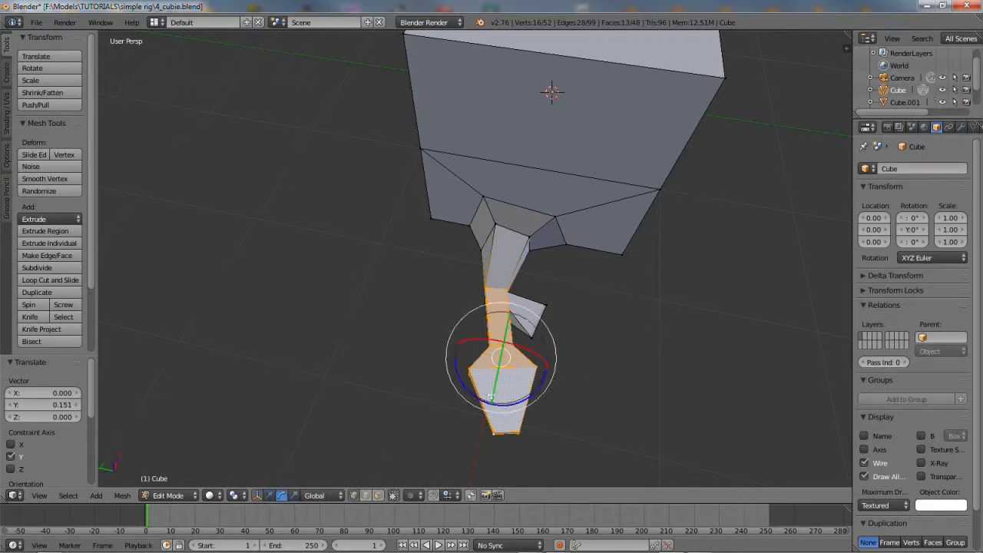
{"action": "left_click_drag", "start_coordinate": [525, 395], "coordinate": [511, 403]}
{"action": "left_click", "coordinate": [268, 494]}
{"action": "left_click_drag", "start_coordinate": [458, 347], "coordinate": [453, 345]}
{"action": "middle_click_drag", "start_coordinate": [564, 345], "coordinate": [471, 285]}
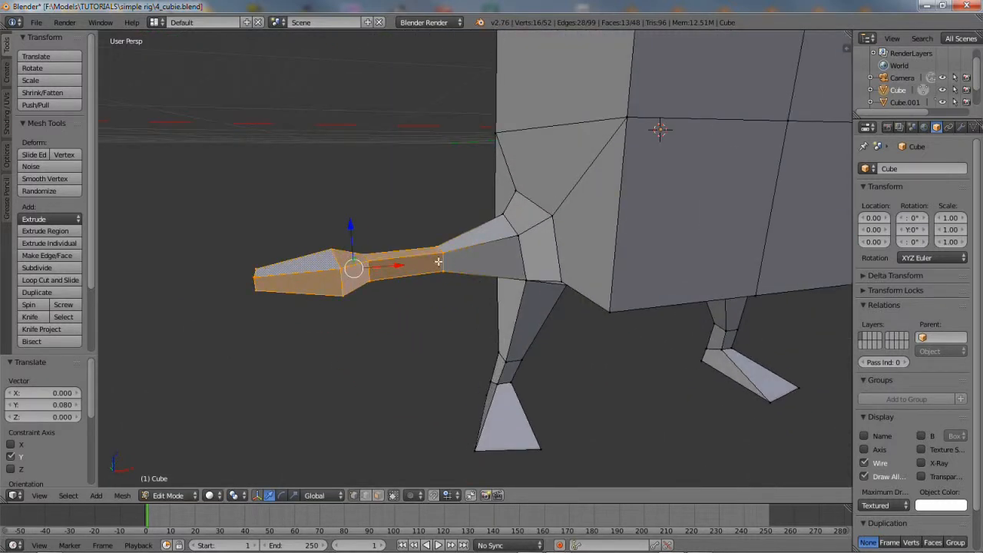
Scale the arm joint loop to 0.580 along Z and 0.592 along Y
{"action": "right_click", "coordinate": [378, 280], "text": "alt"}
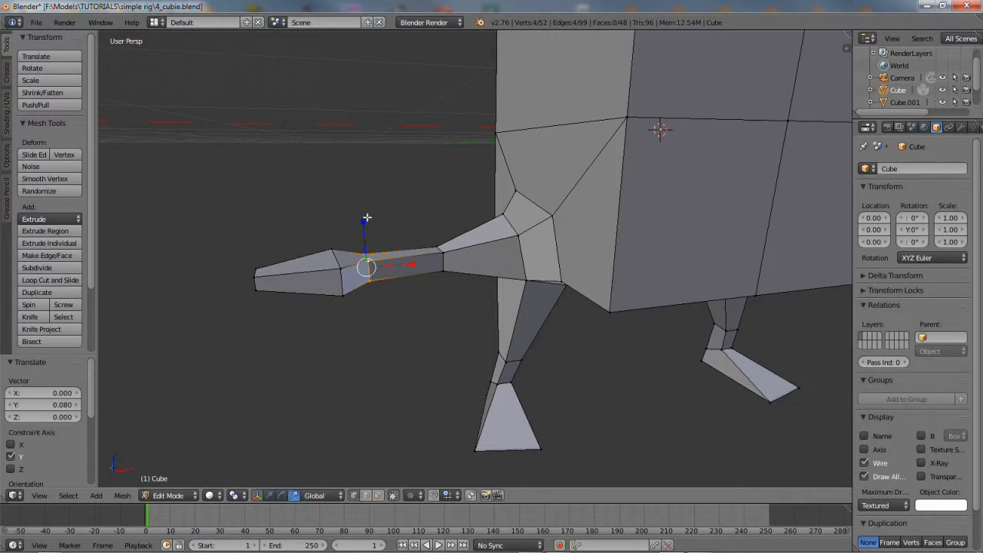
{"action": "key", "text": "s"}
{"action": "key", "text": "z"}
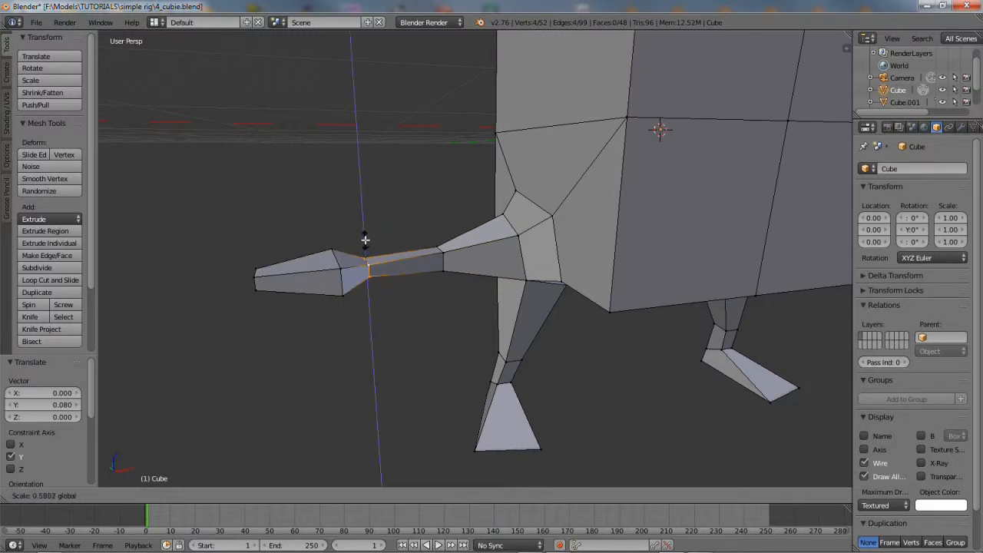
{"action": "left_click", "coordinate": [364, 239]}
{"action": "middle_click_drag", "start_coordinate": [365, 239], "coordinate": [454, 360]}
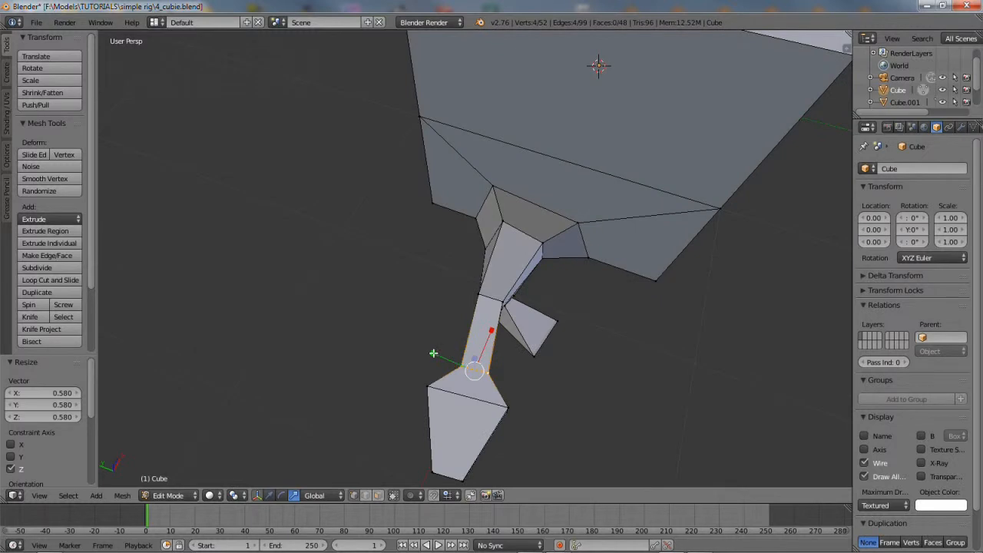
{"action": "key", "text": "s"}
{"action": "key", "text": "y"}
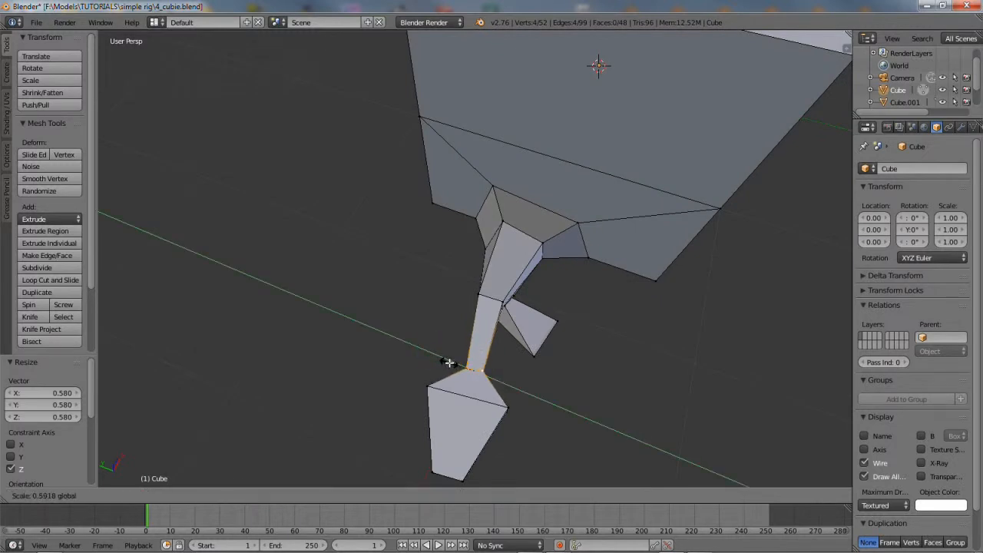
{"action": "left_click", "coordinate": [450, 362]}
{"action": "mouse_move", "coordinate": [515, 358]}
{"action": "middle_mouse_down"}
{"action": "mouse_move", "coordinate": [459, 269]}
{"action": "mouse_move", "coordinate": [553, 250]}
{"action": "mouse_move", "coordinate": [548, 233]}
{"action": "mouse_move", "coordinate": [566, 277]}
{"action": "mouse_move", "coordinate": [517, 289]}
{"action": "mouse_move", "coordinate": [430, 237]}
{"action": "mouse_move", "coordinate": [493, 281]}
{"action": "mouse_move", "coordinate": [533, 340]}
{"action": "mouse_move", "coordinate": [524, 350]}
{"action": "middle_mouse_up"}
{"action": "mouse_move", "coordinate": [343, 329]}
{"action": "middle_mouse_down"}
{"action": "mouse_move", "coordinate": [376, 378]}
{"action": "mouse_move", "coordinate": [351, 327]}
{"action": "middle_mouse_up"}
Save the model as 5_cubie.blend
{"action": "left_click", "coordinate": [36, 22]}
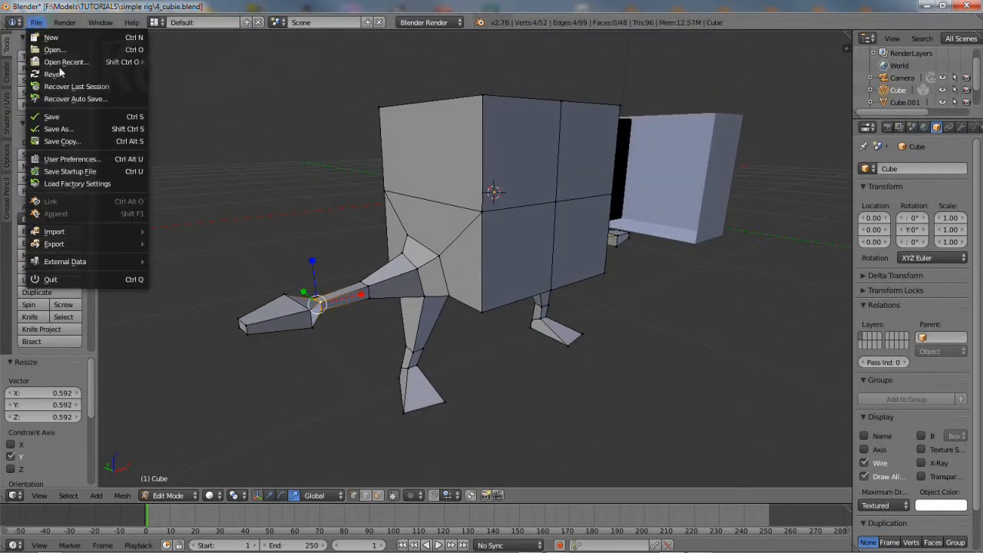
{"action": "left_click", "coordinate": [66, 126]}
{"action": "left_click", "coordinate": [163, 72]}
{"action": "left_click_drag", "start_coordinate": [163, 70], "coordinate": [155, 69]}
{"action": "type", "text": "5_cubie.blend"}
{"action": "key", "text": "Return"}
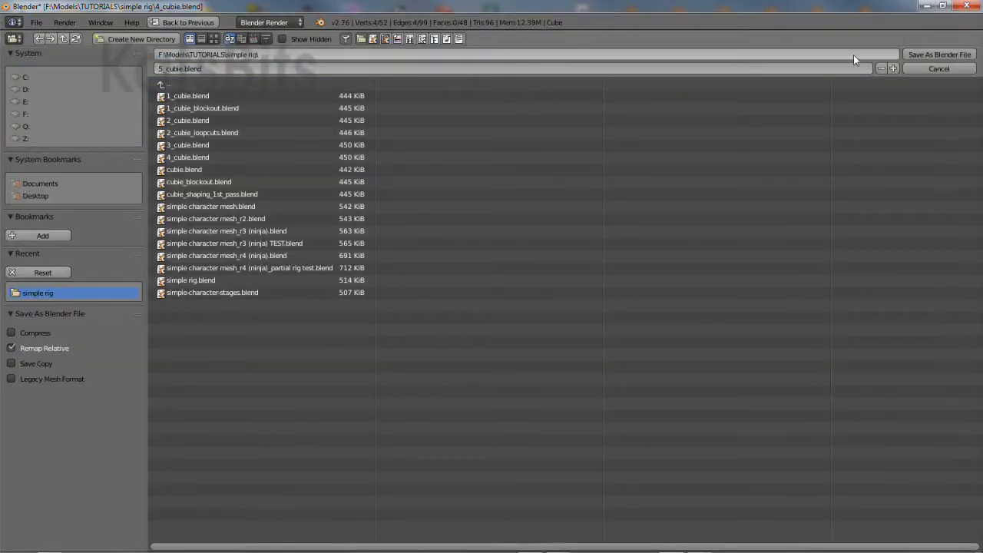
{"action": "left_click", "coordinate": [926, 54]}
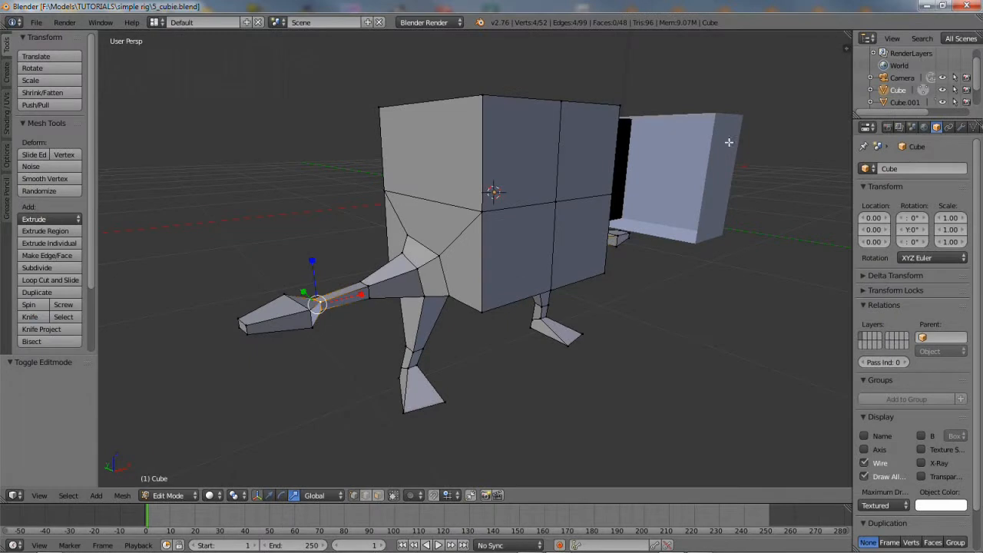
Subdivide the lower edge of the hand tip in edge select mode
{"action": "left_click", "coordinate": [367, 494]}
{"action": "right_click", "coordinate": [289, 321]}
{"action": "right_click", "coordinate": [310, 328]}
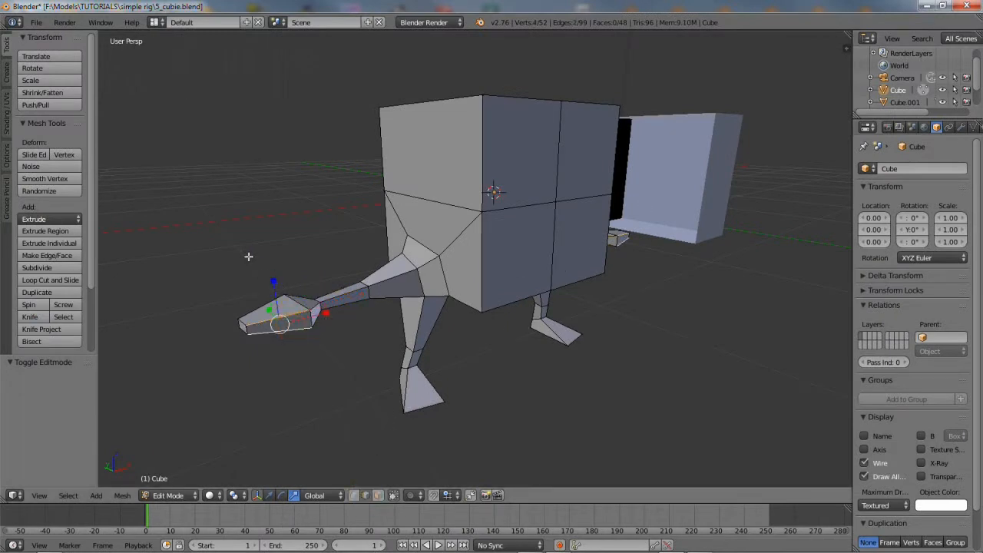
{"action": "left_click", "coordinate": [41, 267]}
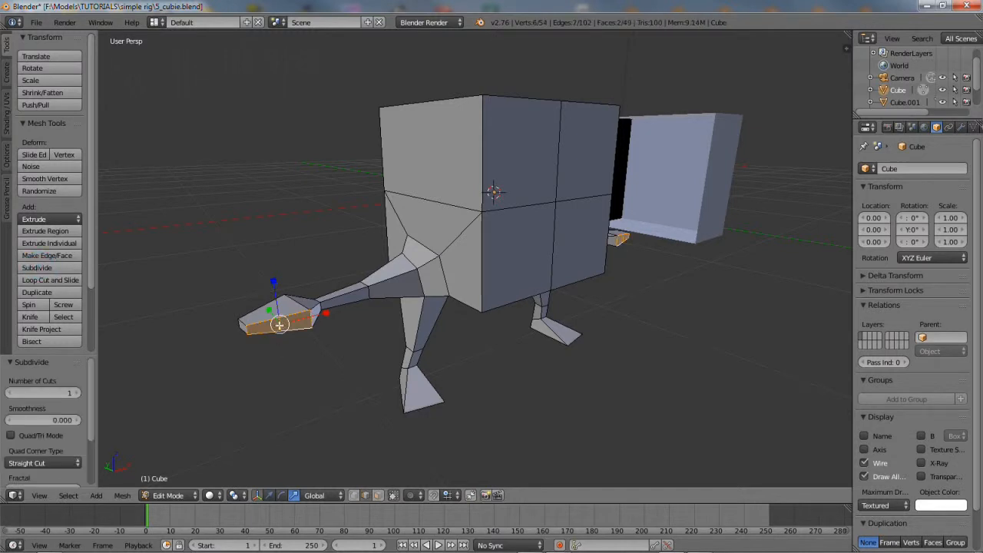
Move the hand-tip edge along X and push it sideways along Y
{"action": "right_click", "coordinate": [280, 324]}
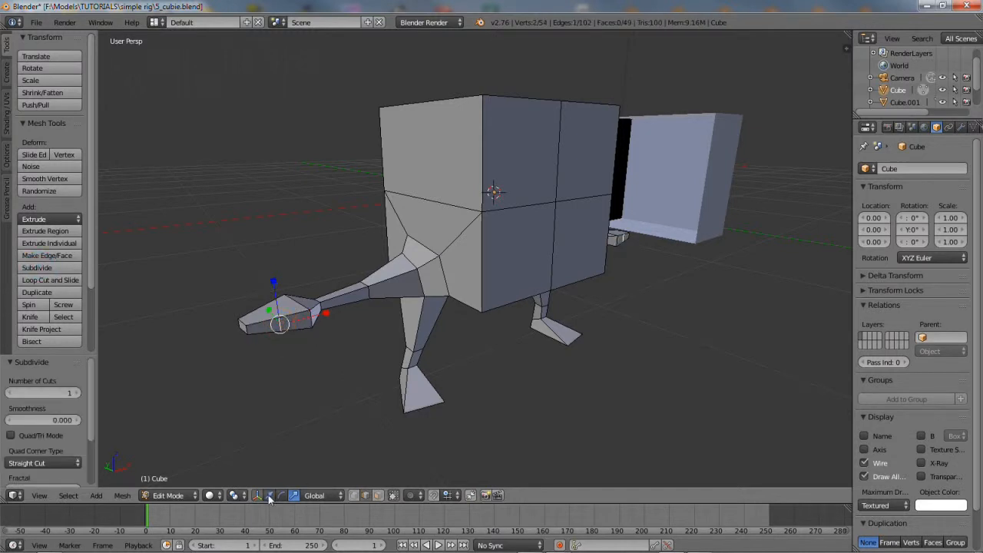
{"action": "middle_click_drag", "start_coordinate": [307, 345], "coordinate": [401, 330]}
{"action": "scroll", "coordinate": [294, 399], "scroll_direction": "up", "scroll_amount": 2}
{"action": "scroll", "coordinate": [399, 331], "scroll_direction": "up", "scroll_amount": 2}
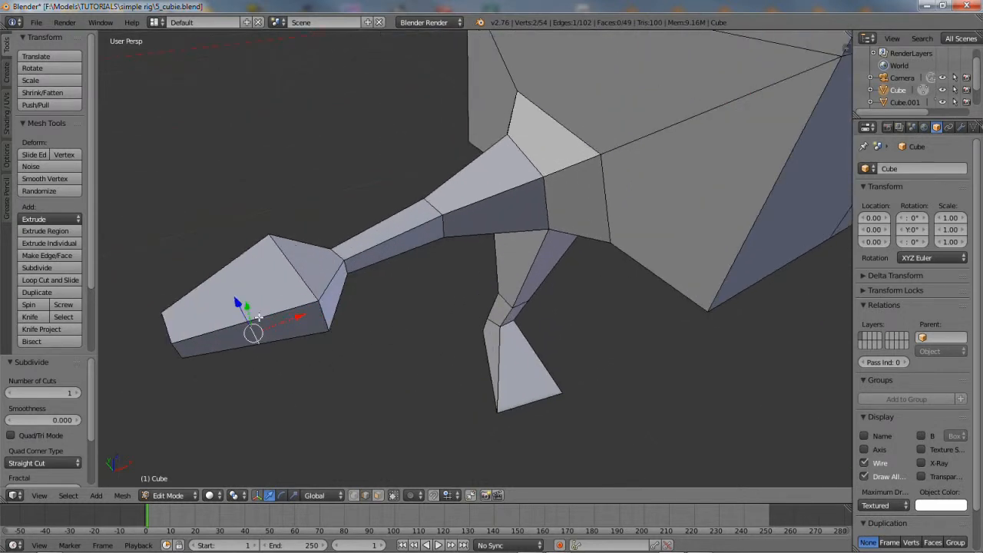
{"action": "left_click_drag", "start_coordinate": [286, 318], "coordinate": [317, 306]}
{"action": "middle_click_drag", "start_coordinate": [262, 326], "coordinate": [311, 325]}
{"action": "left_click_drag", "start_coordinate": [354, 360], "coordinate": [343, 353]}
{"action": "middle_click_drag", "start_coordinate": [343, 353], "coordinate": [407, 373]}
{"action": "scroll", "coordinate": [407, 373], "scroll_direction": "down", "scroll_amount": 2}
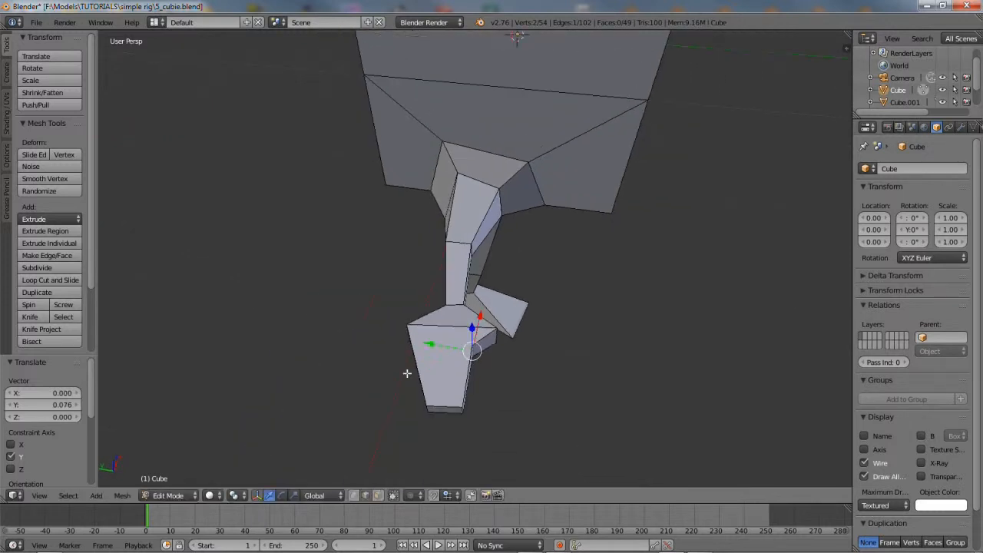
Select the hand's end loops and edges and move them -0.143 along Y
{"action": "right_click", "coordinate": [444, 326], "text": "alt"}
{"action": "middle_click_drag", "start_coordinate": [441, 403], "coordinate": [428, 343]}
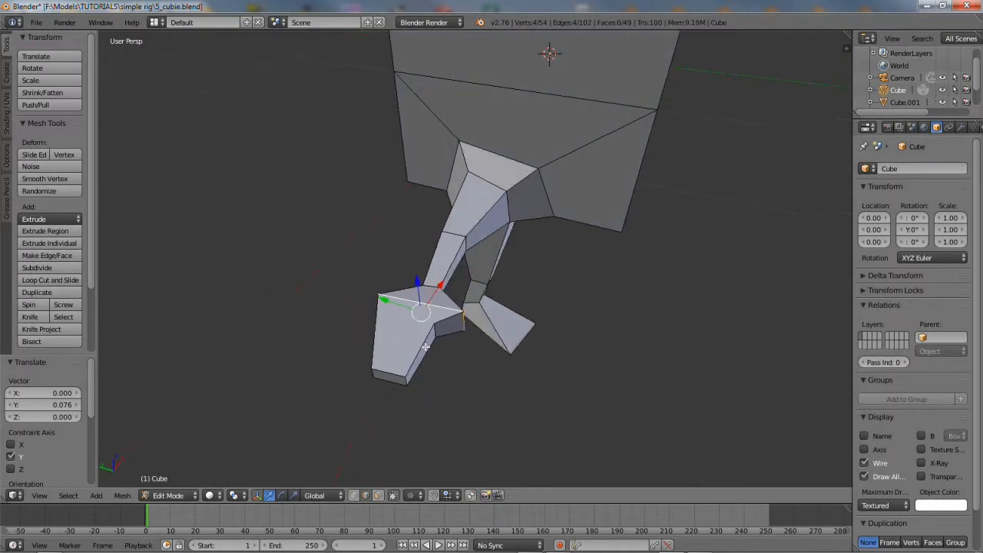
{"action": "right_click", "coordinate": [436, 334], "text": "shift"}
{"action": "right_click", "coordinate": [385, 364], "text": "shift"}
{"action": "right_click", "coordinate": [370, 374], "text": "alt+shift"}
{"action": "key", "text": "g"}
{"action": "key", "text": "y"}
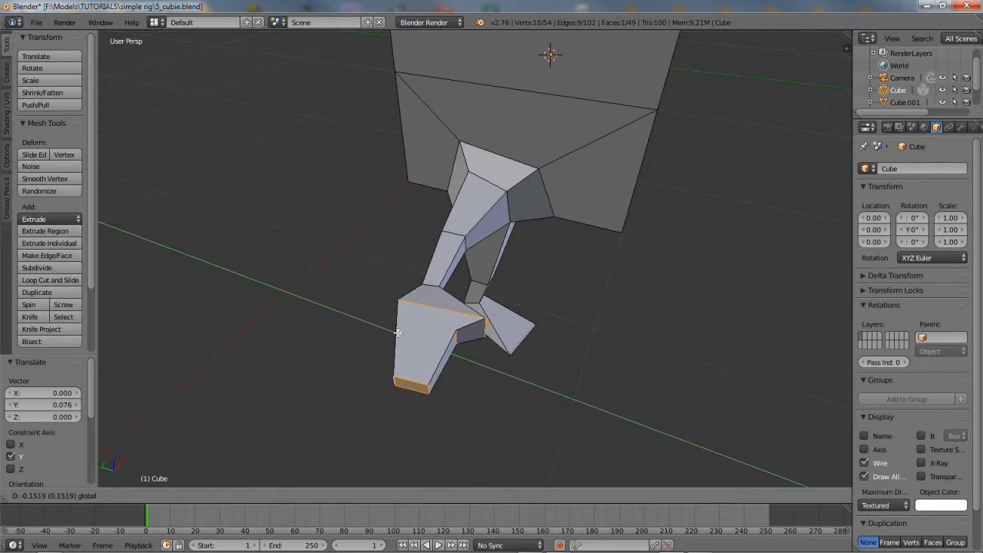
{"action": "left_click", "coordinate": [396, 333]}
{"action": "middle_click_drag", "start_coordinate": [466, 368], "coordinate": [435, 318]}
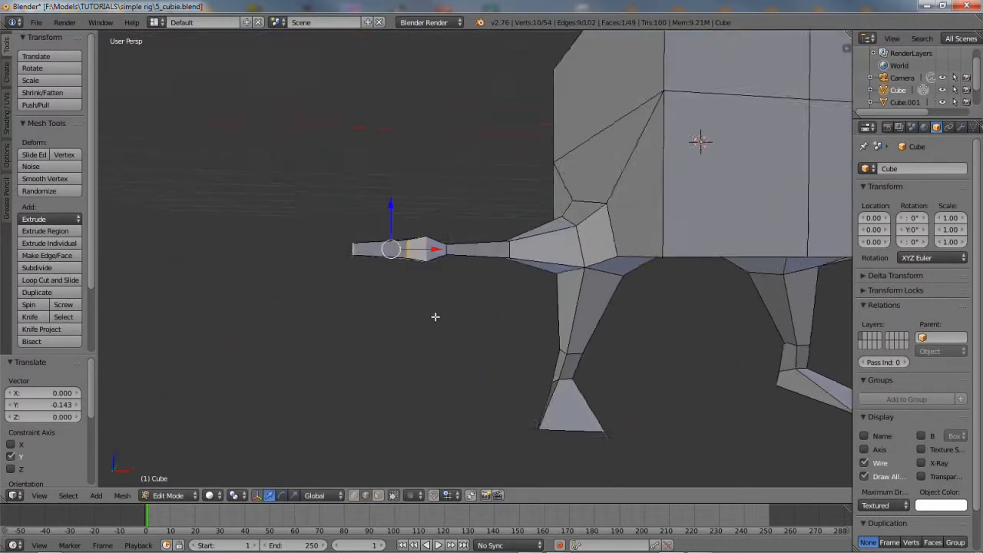
Raise a hand edge slightly along Z, rotate it, then lift it a little more
{"action": "scroll", "coordinate": [434, 315], "scroll_direction": "up", "scroll_amount": 2}
{"action": "middle_click_drag", "start_coordinate": [410, 281], "coordinate": [433, 250]}
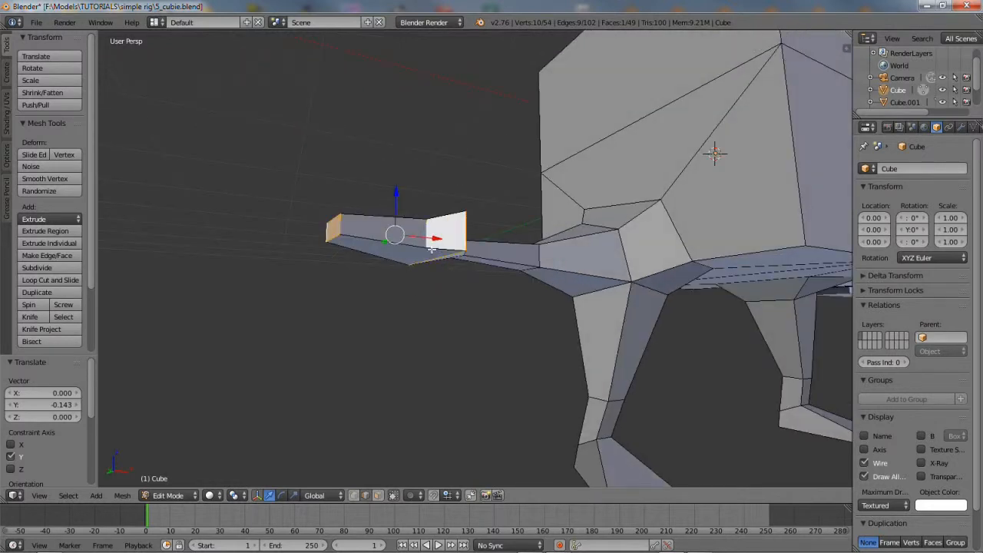
{"action": "right_click", "coordinate": [427, 238]}
{"action": "left_click_drag", "start_coordinate": [426, 192], "coordinate": [423, 181]}
{"action": "middle_click_drag", "start_coordinate": [423, 184], "coordinate": [448, 280]}
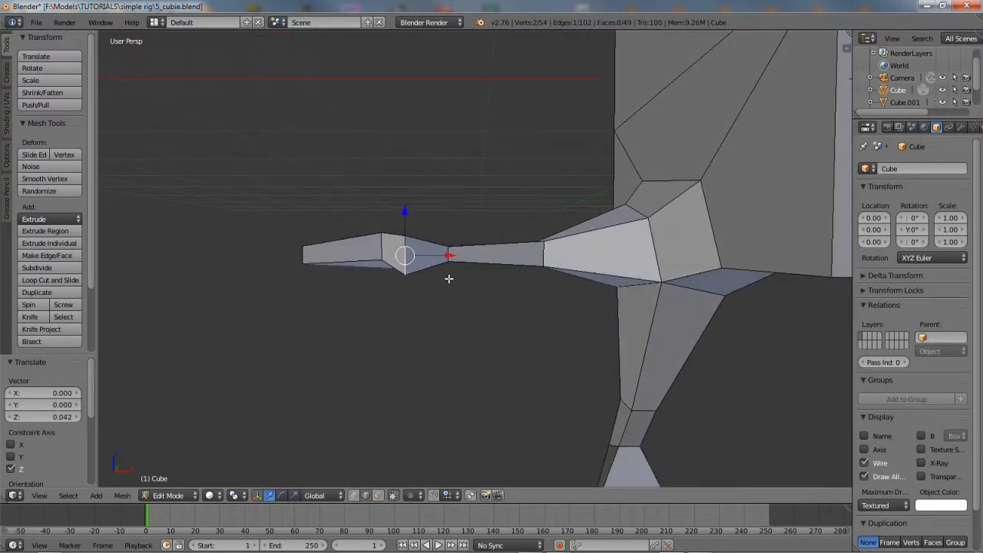
{"action": "left_click", "coordinate": [281, 495]}
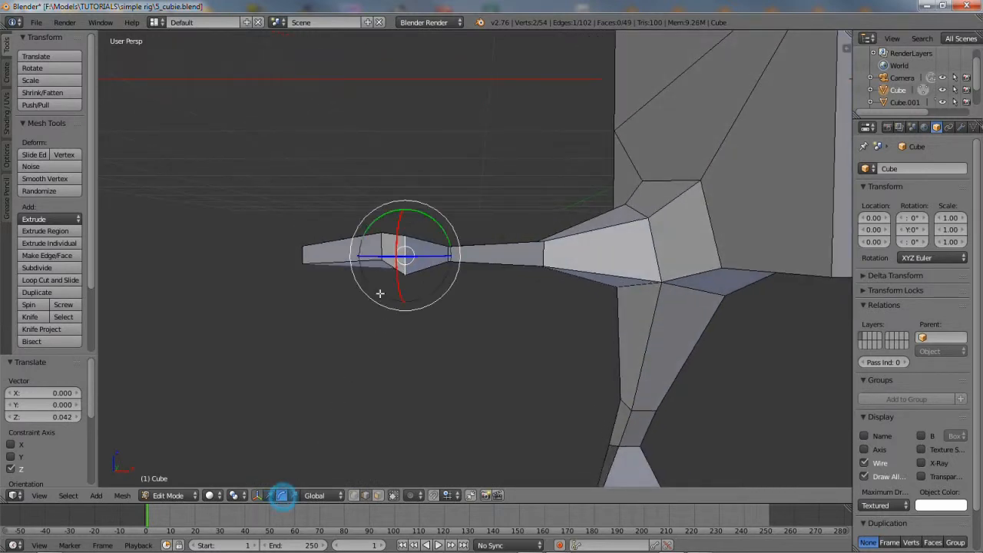
{"action": "left_click_drag", "start_coordinate": [426, 218], "coordinate": [407, 206]}
{"action": "left_click", "coordinate": [270, 495]}
{"action": "middle_click_drag", "start_coordinate": [407, 205], "coordinate": [466, 228]}
Select the hand's end face by its four edges and tilt it around X
{"action": "right_click", "coordinate": [463, 235]}
{"action": "right_click", "coordinate": [460, 257], "text": "shift"}
{"action": "right_click", "coordinate": [431, 247], "text": "shift"}
{"action": "right_click", "coordinate": [483, 243], "text": "shift"}
{"action": "left_click", "coordinate": [281, 496]}
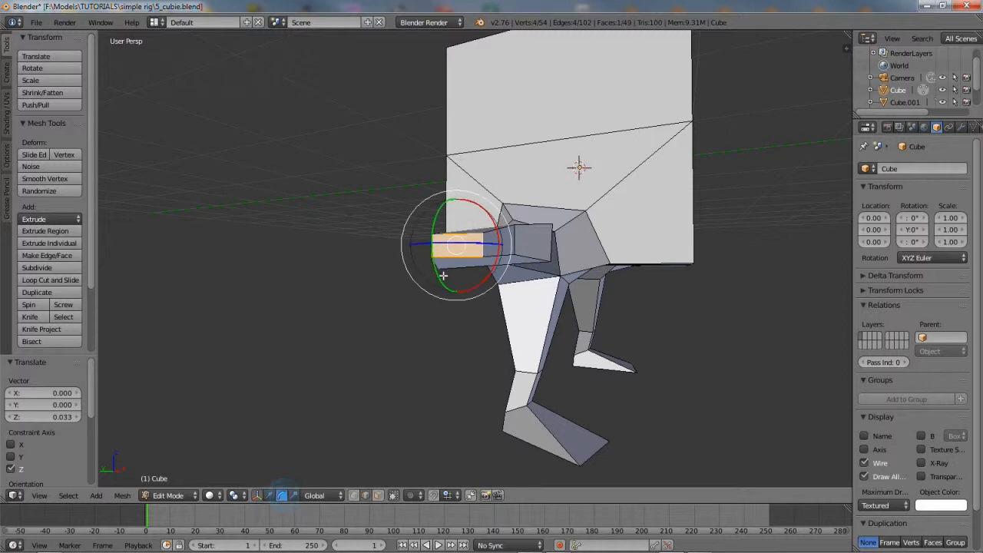
{"action": "left_click_drag", "start_coordinate": [495, 231], "coordinate": [488, 221]}
Lower the wrist edge -0.056 along Z and tilt the hand -9.363° around Y
{"action": "scroll", "coordinate": [495, 292], "scroll_direction": "up", "scroll_amount": 6}
{"action": "middle_click_drag", "start_coordinate": [483, 317], "coordinate": [663, 268]}
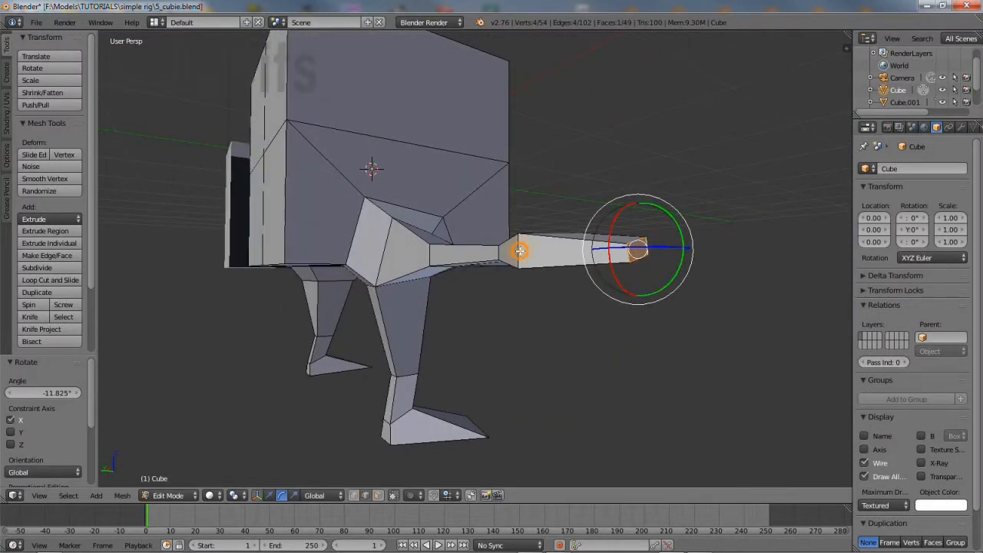
{"action": "right_click", "coordinate": [520, 251]}
{"action": "left_click", "coordinate": [294, 497]}
{"action": "left_click", "coordinate": [271, 496]}
{"action": "left_click_drag", "start_coordinate": [517, 205], "coordinate": [519, 219]}
{"action": "scroll", "coordinate": [518, 259], "scroll_direction": "up", "scroll_amount": 3}
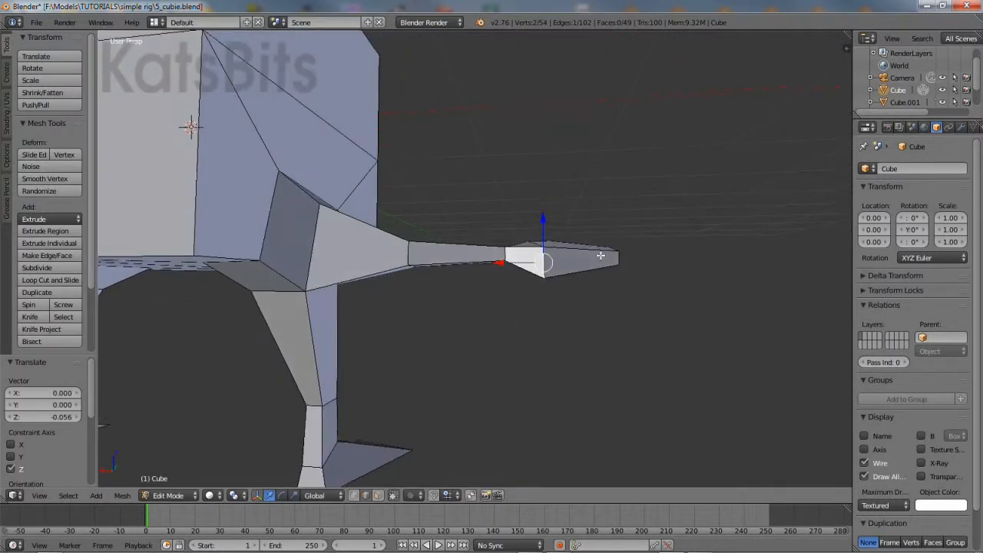
{"action": "left_click", "coordinate": [281, 495]}
{"action": "mouse_move", "coordinate": [583, 279]}
{"action": "left_mouse_down"}
{"action": "mouse_move", "coordinate": [573, 292]}
{"action": "mouse_move", "coordinate": [582, 285]}
{"action": "left_mouse_up"}
{"action": "middle_click_drag", "start_coordinate": [501, 285], "coordinate": [415, 252]}
Select the wrist edge loop and tilt it slightly around X
{"action": "right_click", "coordinate": [448, 255], "text": "alt"}
{"action": "middle_click_drag", "start_coordinate": [464, 287], "coordinate": [463, 261]}
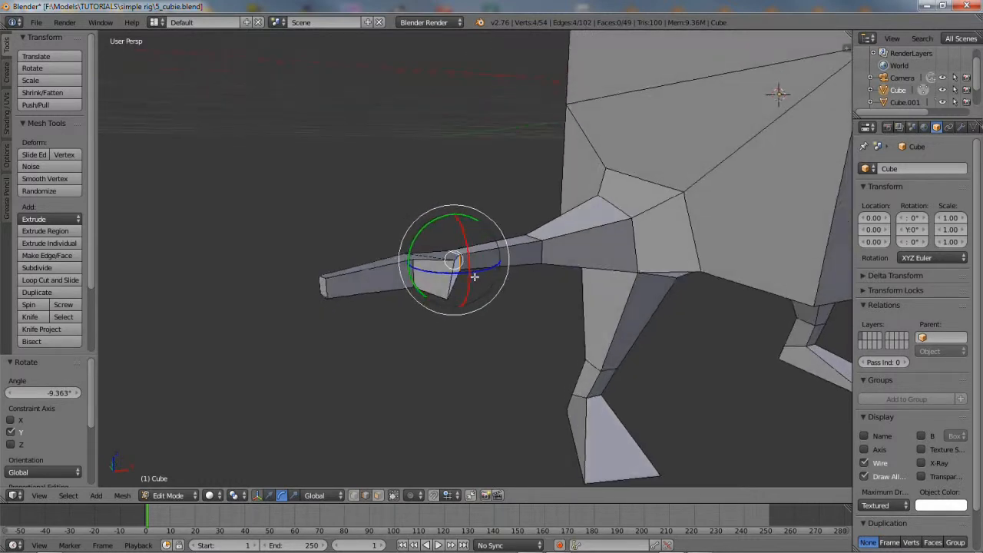
{"action": "key", "text": "r"}
{"action": "key", "text": "x"}
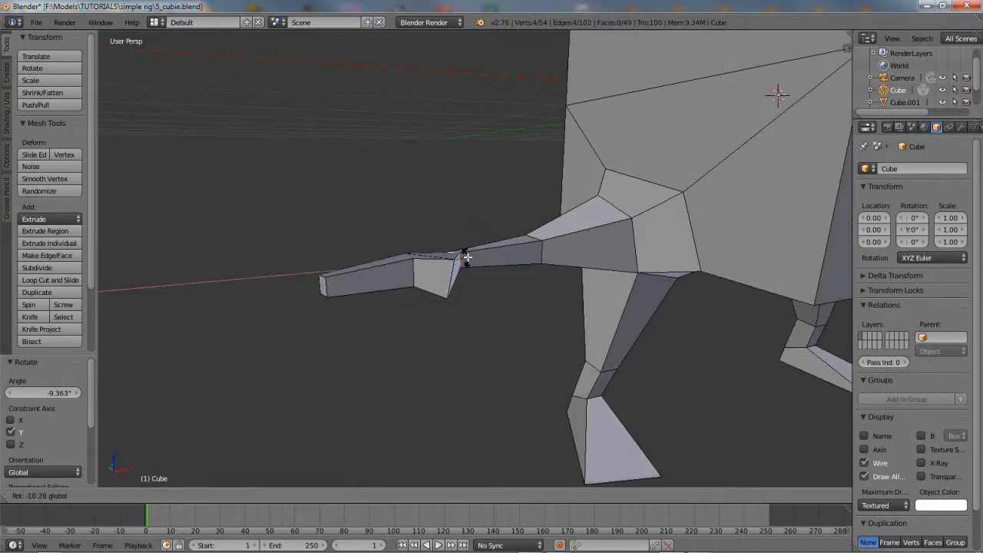
{"action": "left_click", "coordinate": [467, 257]}
Rotate the arm's base loop twice around X, ending at a 1.531° tilt
{"action": "right_click", "coordinate": [542, 248], "text": "alt"}
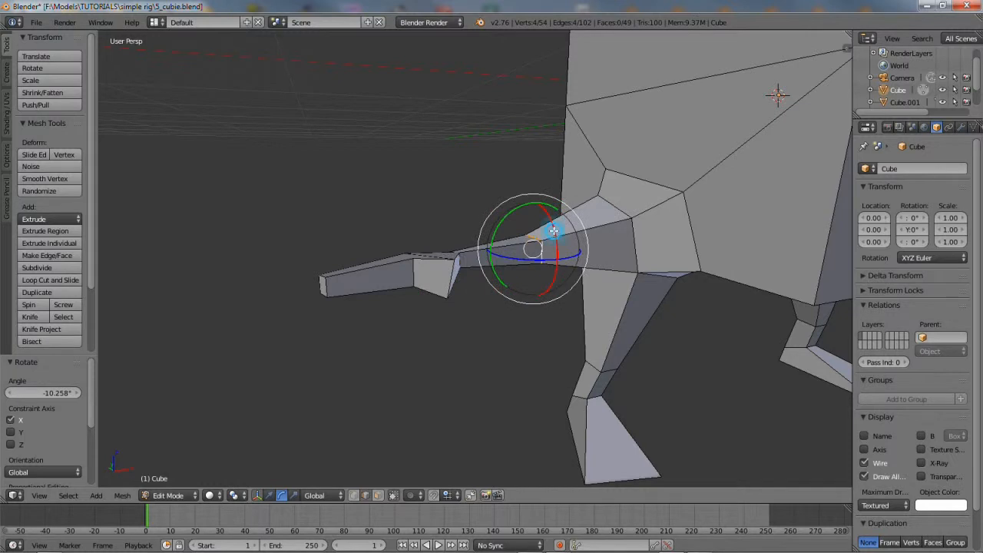
{"action": "key", "text": "r"}
{"action": "key", "text": "x"}
{"action": "left_click", "coordinate": [553, 226]}
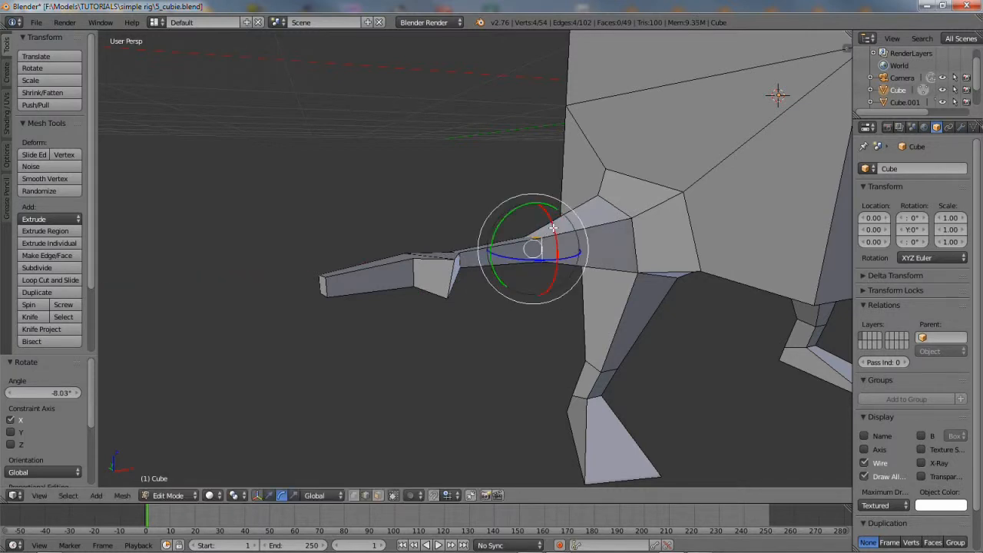
{"action": "key", "text": "r"}
{"action": "key", "text": "x"}
{"action": "left_click", "coordinate": [554, 226]}
{"action": "scroll", "coordinate": [633, 259], "scroll_direction": "down", "scroll_amount": 2}
{"action": "middle_click_drag", "start_coordinate": [633, 259], "coordinate": [612, 261]}
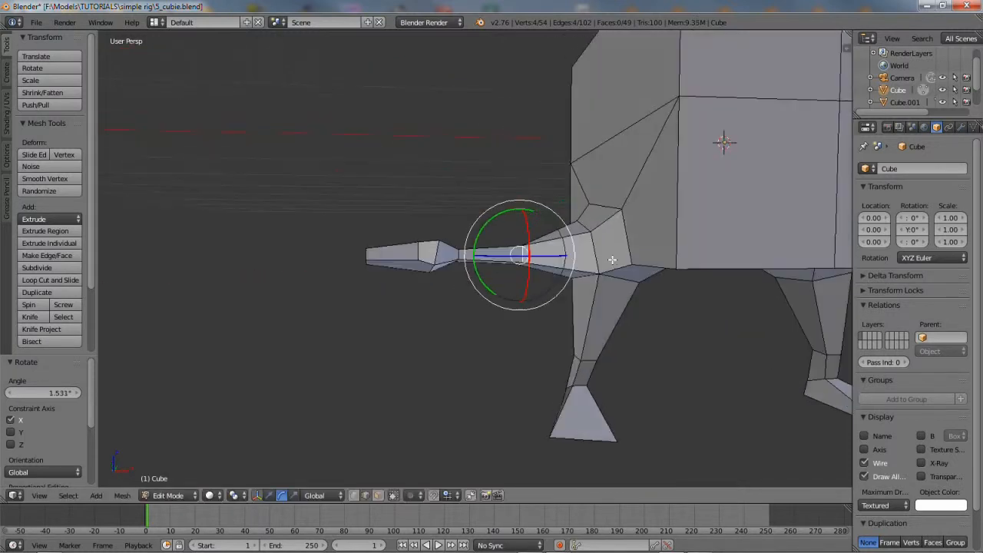
{"action": "middle_click_drag", "start_coordinate": [590, 308], "coordinate": [522, 282]}
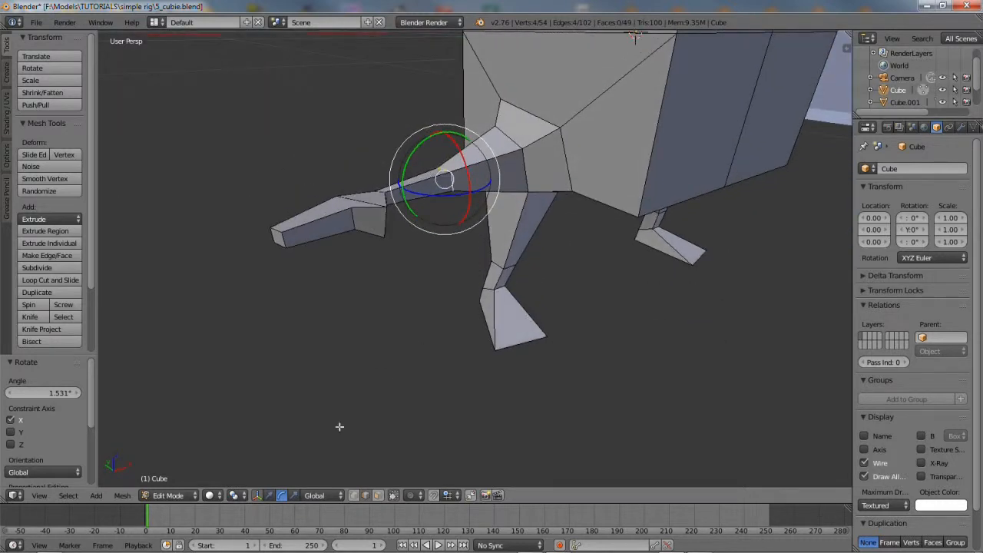
Subdivide the foot-tip edge and nudge the tip vertex along Y and 0.020 along X
{"action": "left_click", "coordinate": [269, 495]}
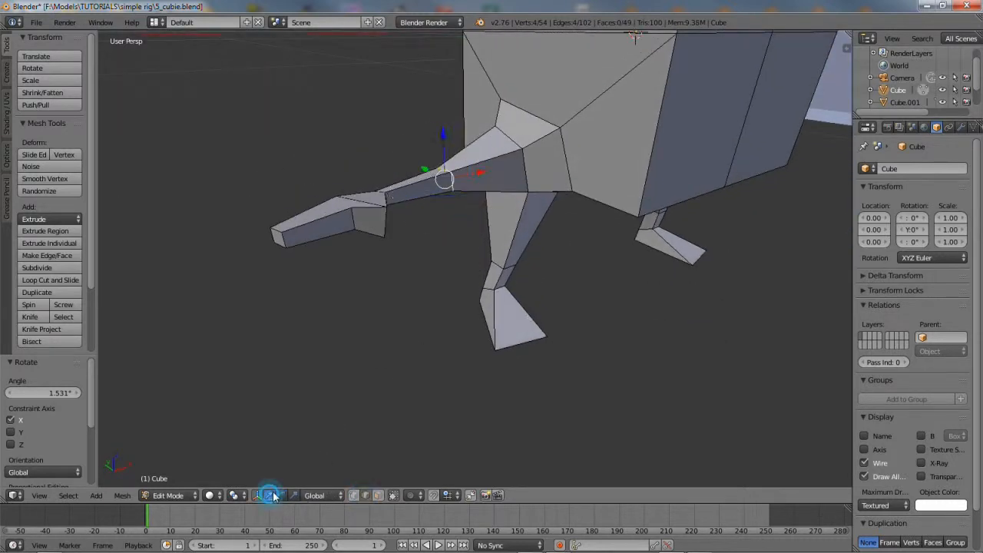
{"action": "right_click", "coordinate": [528, 341]}
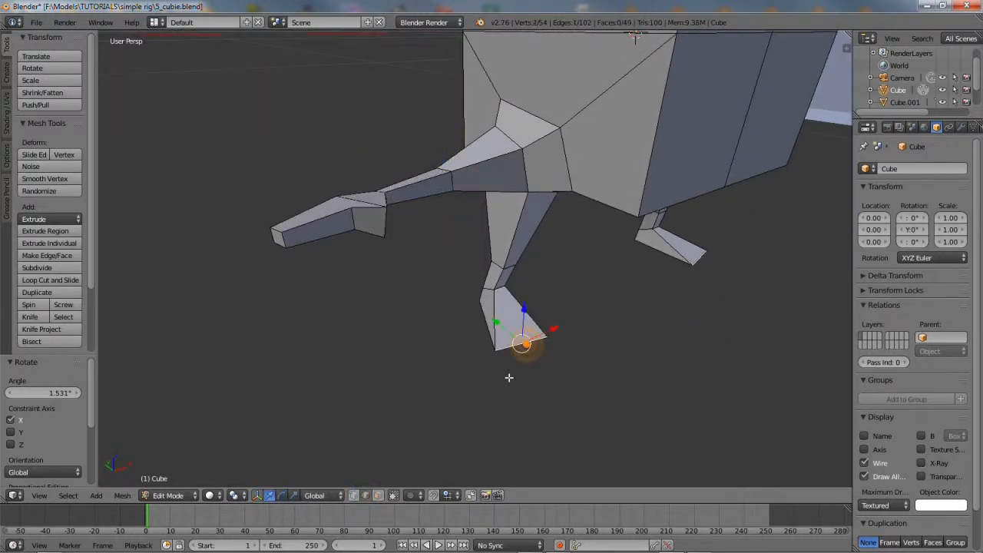
{"action": "left_click", "coordinate": [47, 267]}
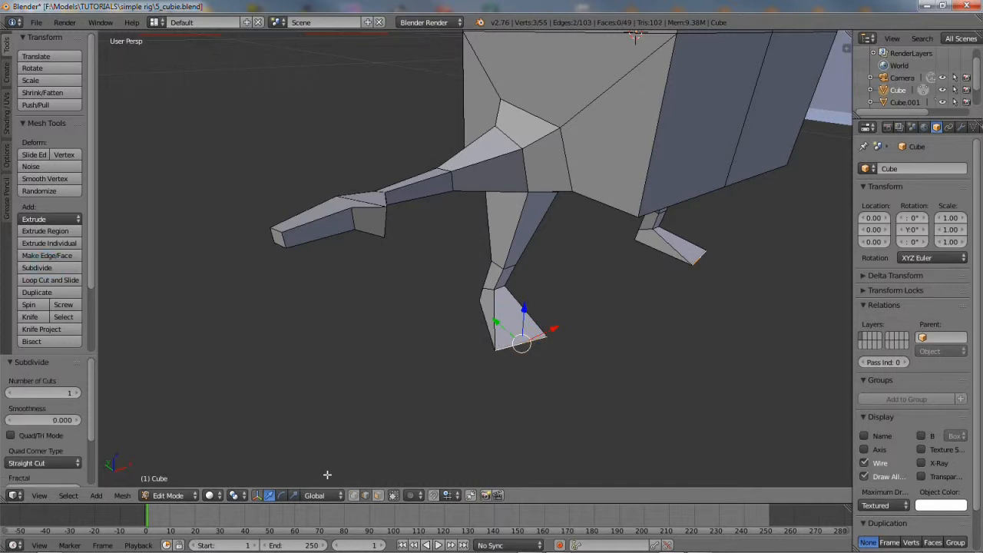
{"action": "left_click", "coordinate": [366, 495]}
{"action": "right_click", "coordinate": [521, 344]}
{"action": "key", "text": "g"}
{"action": "key", "text": "y"}
{"action": "left_click", "coordinate": [560, 350]}
{"action": "middle_click_drag", "start_coordinate": [561, 350], "coordinate": [530, 351]}
{"action": "left_click_drag", "start_coordinate": [546, 350], "coordinate": [555, 351]}
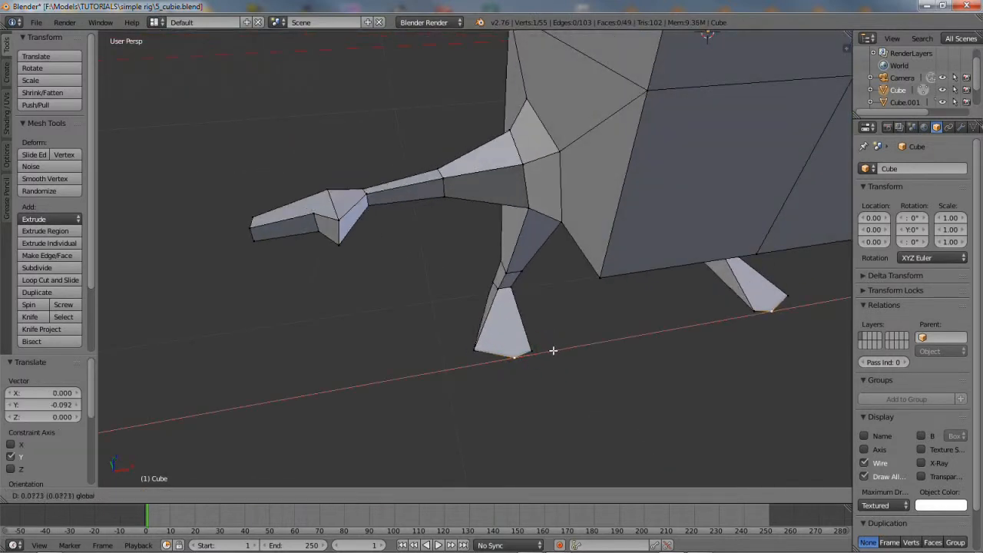
{"action": "left_click", "coordinate": [552, 352]}
{"action": "left_click_drag", "start_coordinate": [501, 328], "coordinate": [566, 344]}
Select the flat top face of the nearer foot and bring up the Mesh menu
{"action": "right_click", "coordinate": [532, 350]}
{"action": "middle_click_drag", "start_coordinate": [546, 359], "coordinate": [589, 335]}
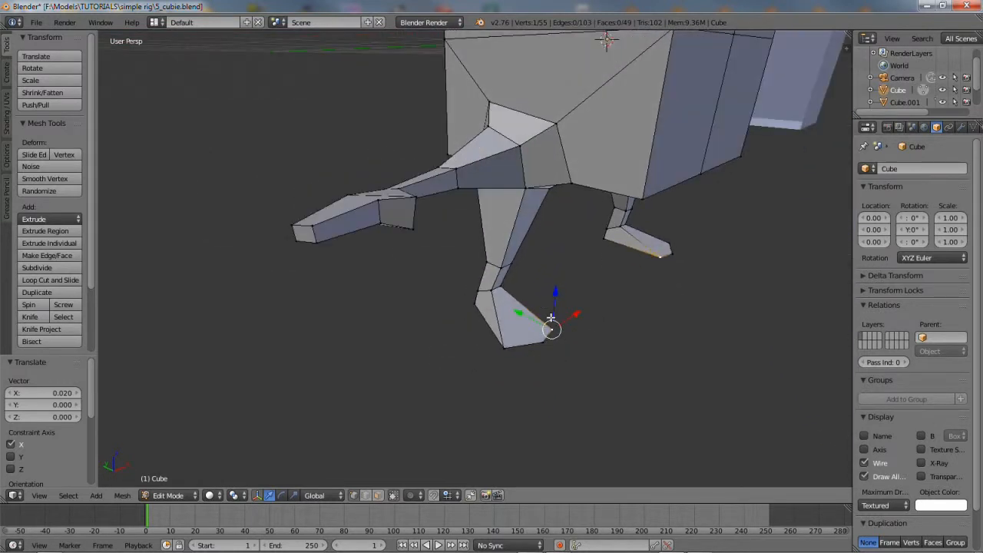
{"action": "left_click", "coordinate": [378, 495]}
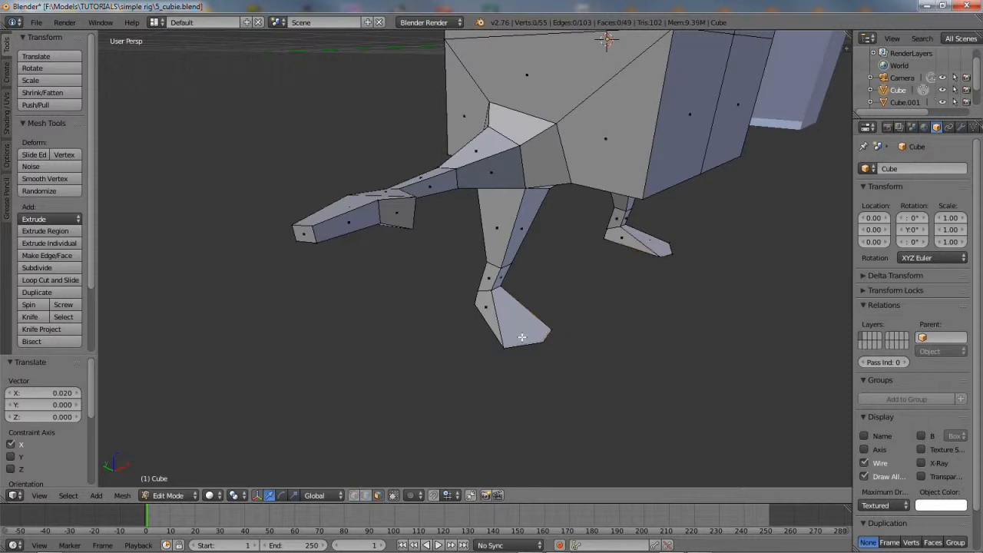
{"action": "right_click", "coordinate": [514, 318]}
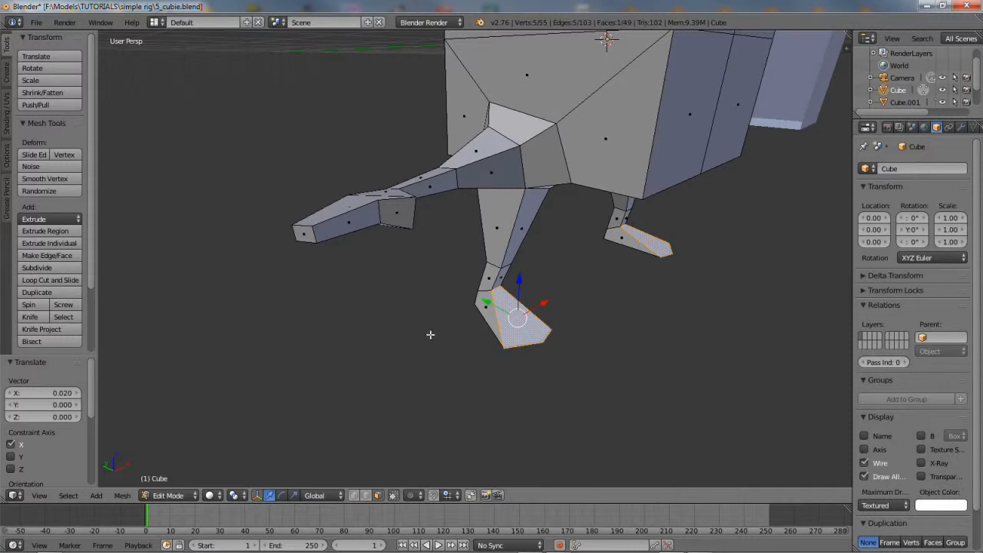
{"action": "left_click", "coordinate": [122, 495]}
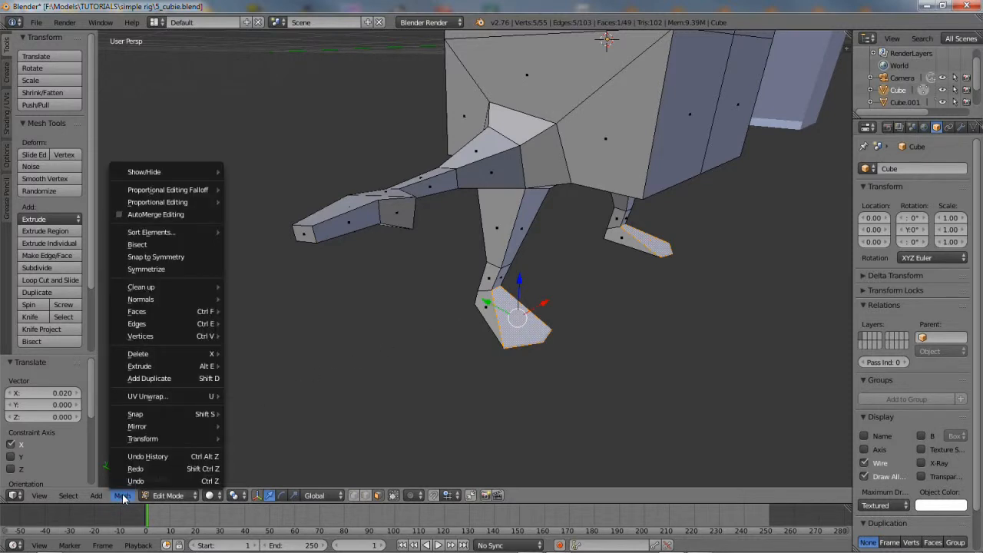
Triangulate the five-sided foot top face
{"action": "mouse_move", "coordinate": [142, 310]}
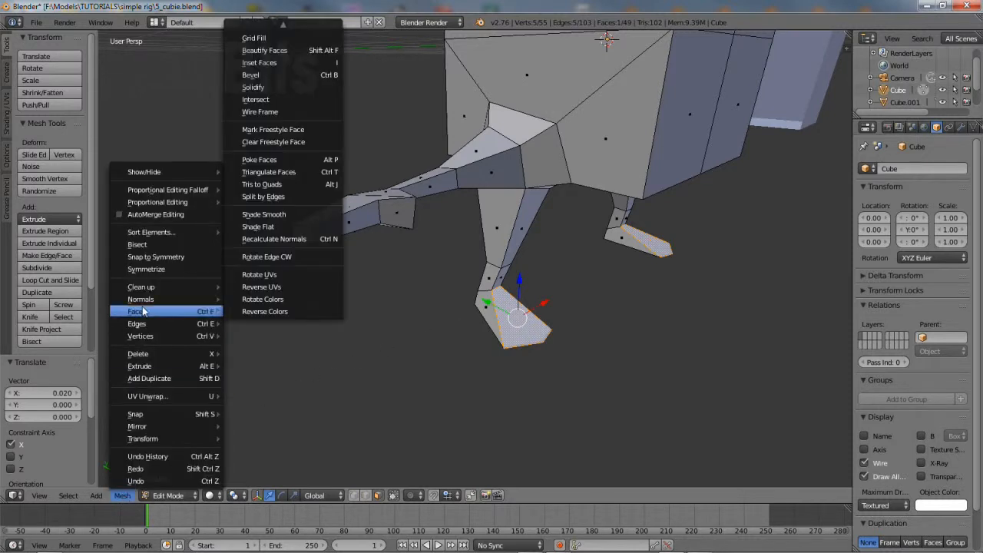
{"action": "left_click", "coordinate": [258, 173]}
{"action": "middle_click_drag", "start_coordinate": [481, 310], "coordinate": [435, 266]}
{"action": "middle_click_drag", "start_coordinate": [481, 300], "coordinate": [530, 336]}
Merge the foot's triangles with Tris to Quads at 40°, leaving a quad and a triangle
{"action": "right_click", "coordinate": [522, 323]}
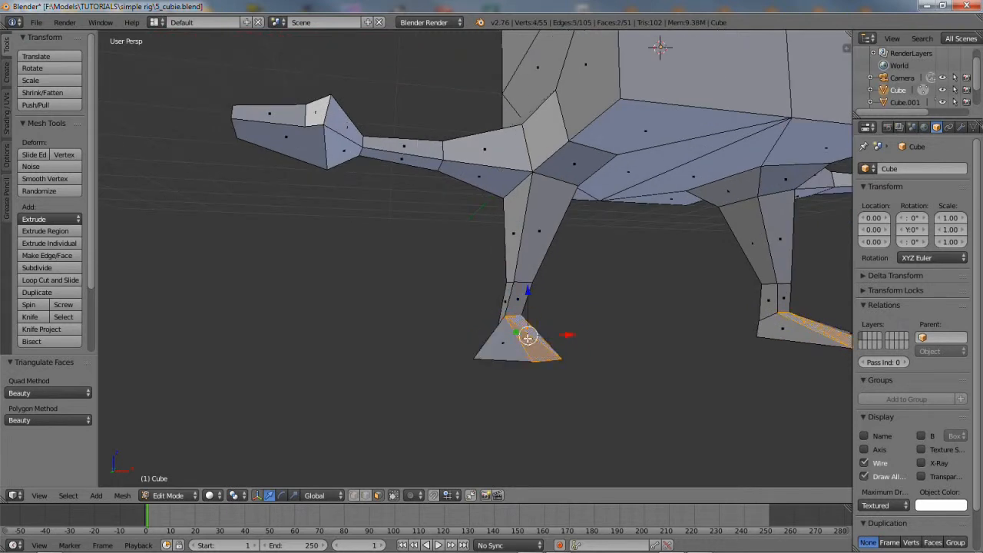
{"action": "scroll", "coordinate": [527, 338], "scroll_direction": "up", "scroll_amount": 1}
{"action": "middle_click_drag", "start_coordinate": [553, 349], "coordinate": [465, 348], "text": "shift"}
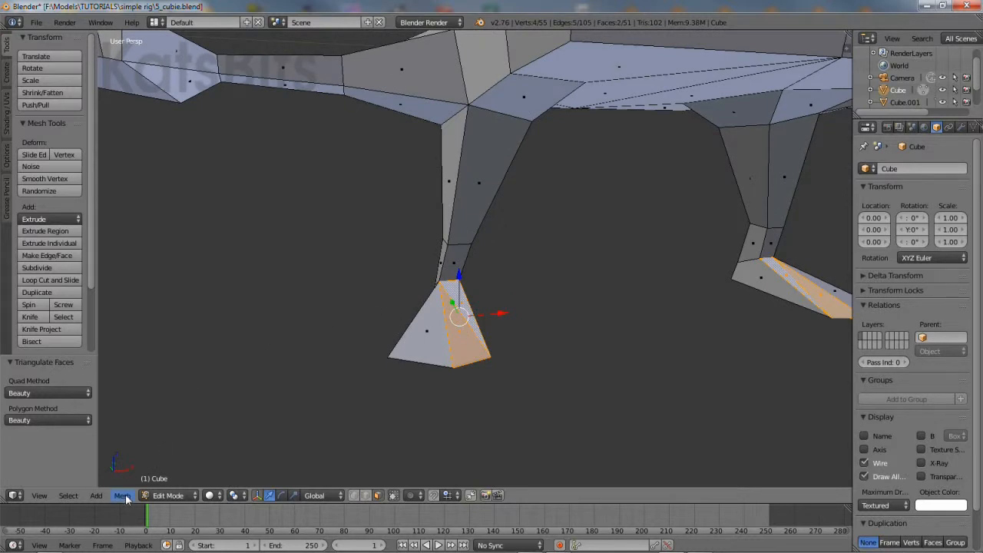
{"action": "left_click", "coordinate": [123, 495]}
{"action": "mouse_move", "coordinate": [147, 311]}
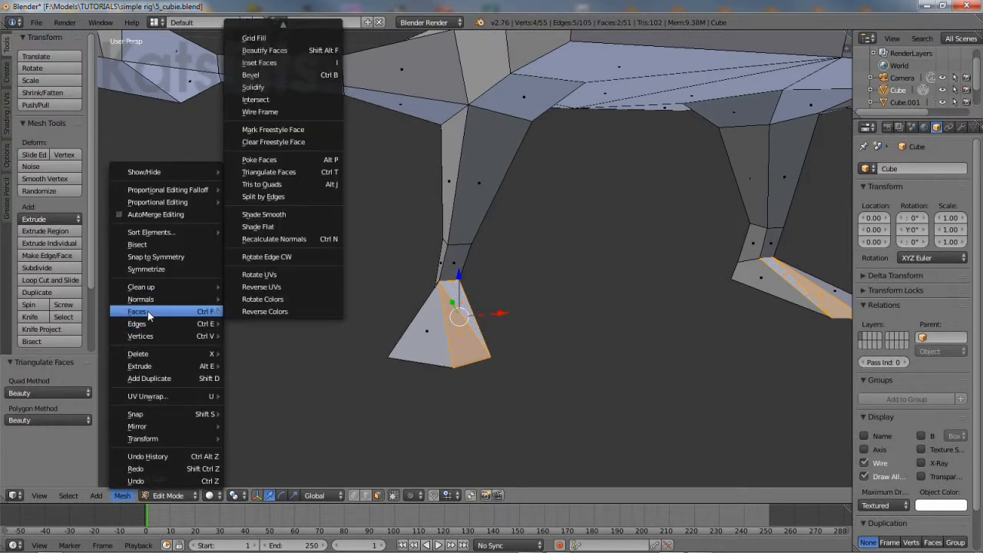
{"action": "left_click", "coordinate": [264, 184]}
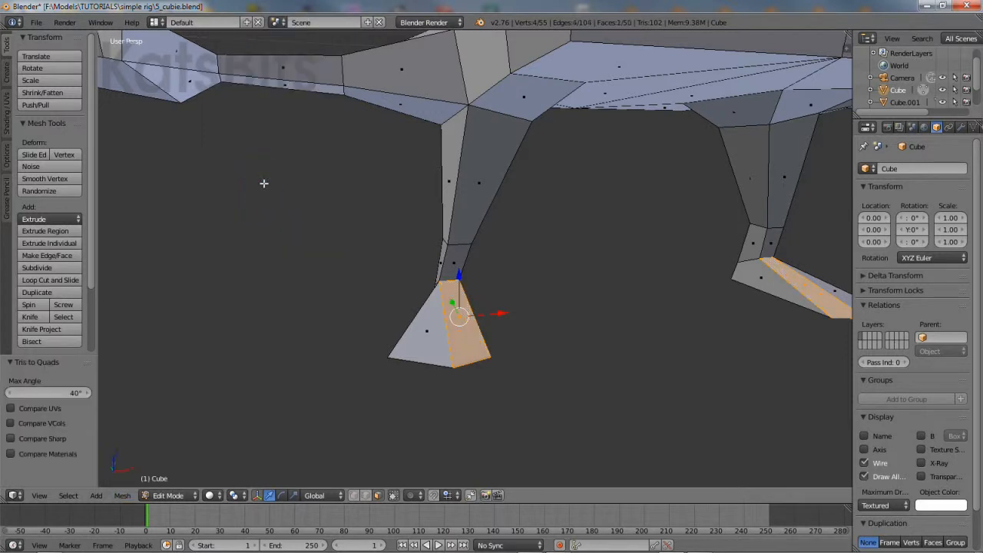
{"action": "middle_click_drag", "start_coordinate": [452, 352], "coordinate": [491, 399]}
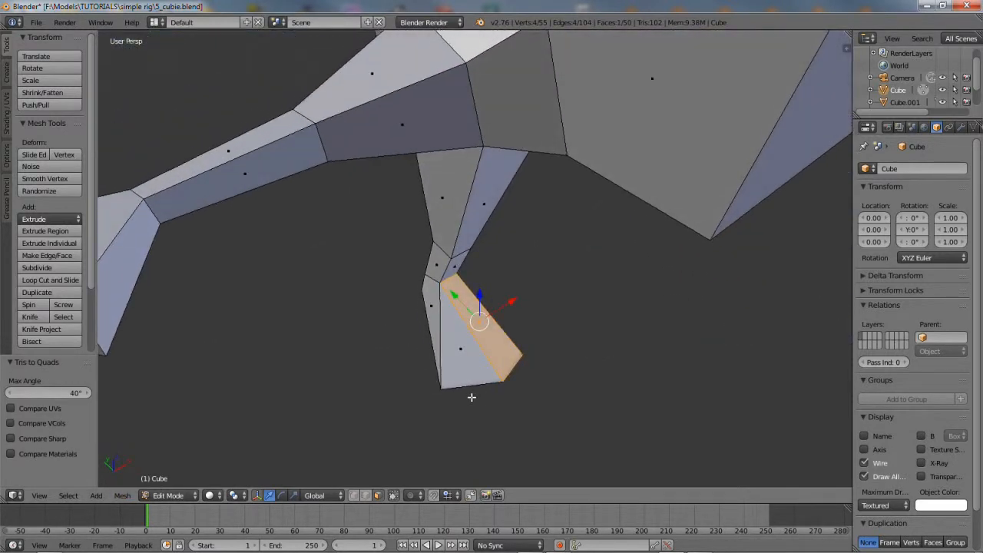
Reshape the toe by moving a bottom foot vertex and sliding three foot vertices along X
{"action": "right_click", "coordinate": [445, 388]}
{"action": "left_click_drag", "start_coordinate": [476, 367], "coordinate": [417, 350]}
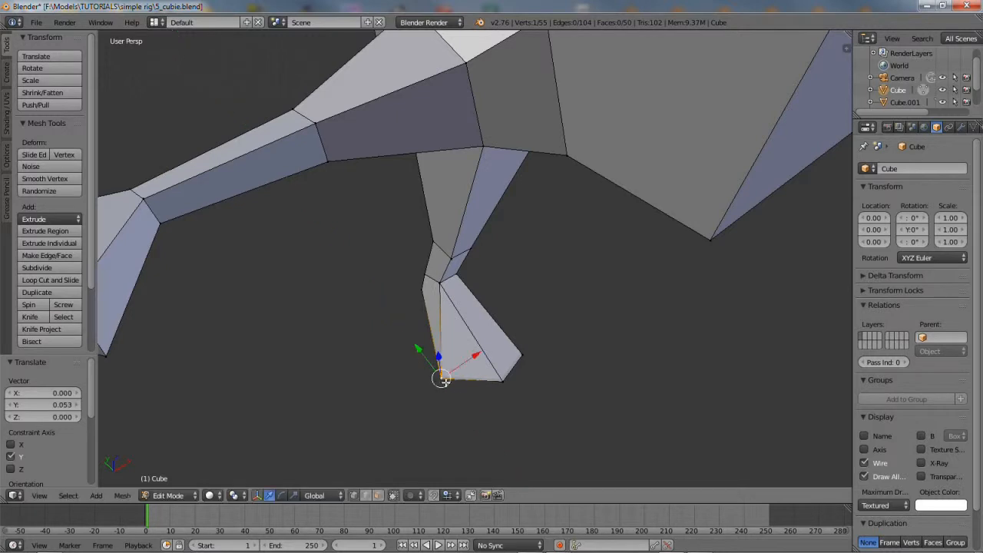
{"action": "scroll", "coordinate": [449, 377], "scroll_direction": "down", "scroll_amount": 2}
{"action": "middle_click_drag", "start_coordinate": [504, 359], "coordinate": [476, 339]}
{"action": "right_click", "coordinate": [483, 332]}
{"action": "right_click", "coordinate": [457, 341], "text": "shift"}
{"action": "right_click", "coordinate": [425, 326], "text": "shift"}
{"action": "mouse_move", "coordinate": [497, 328]}
{"action": "left_mouse_down"}
{"action": "mouse_move", "coordinate": [484, 331]}
{"action": "mouse_move", "coordinate": [509, 331]}
{"action": "mouse_move", "coordinate": [493, 332]}
{"action": "left_mouse_up"}
{"action": "middle_click_drag", "start_coordinate": [505, 356], "coordinate": [745, 319]}
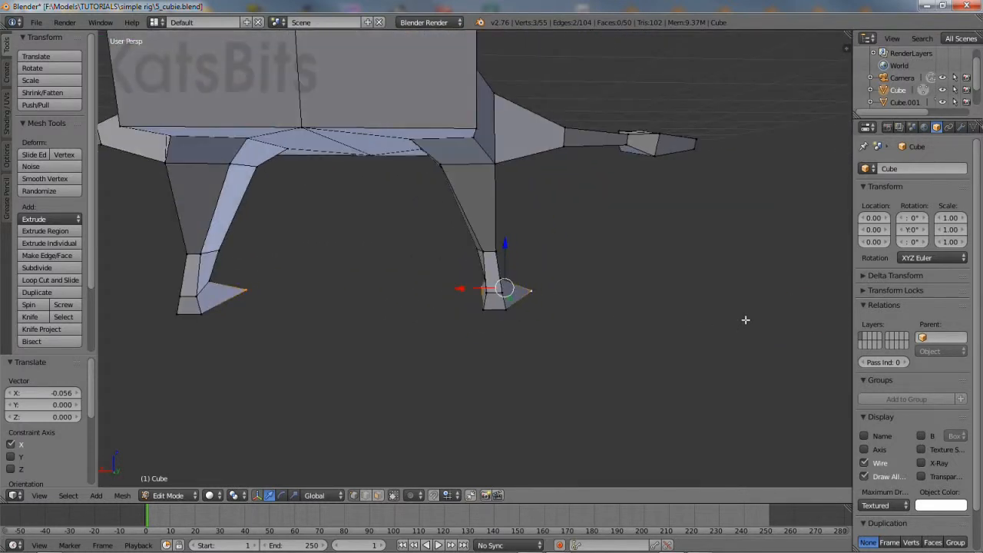
{"action": "scroll", "coordinate": [510, 265], "scroll_direction": "up", "scroll_amount": 2}
Move a single foot vertex along the X axis
{"action": "right_click", "coordinate": [490, 248]}
{"action": "key", "text": "g"}
{"action": "key", "text": "x"}
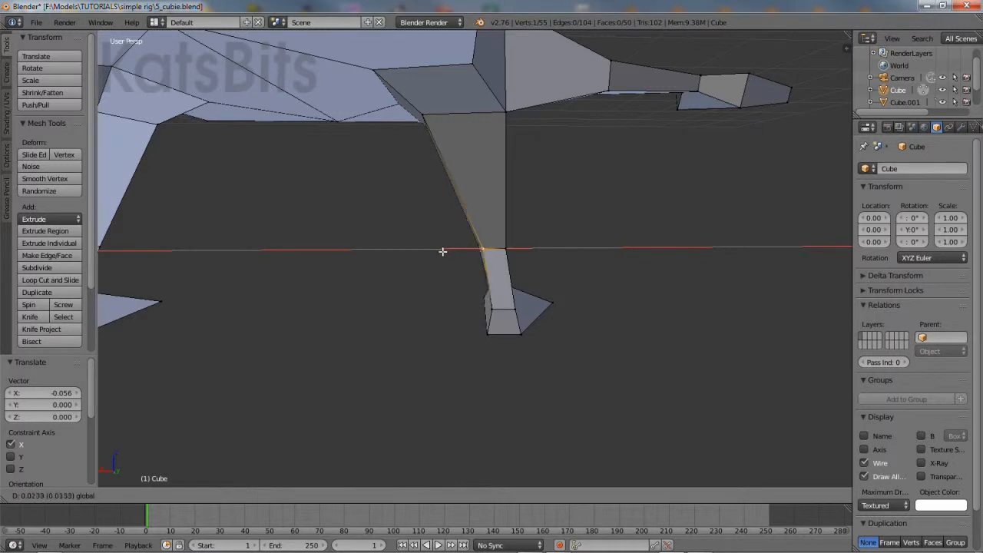
{"action": "left_click", "coordinate": [442, 252]}
Narrow the ankle by scaling its two vertices to 0.821 along X
{"action": "middle_click_drag", "start_coordinate": [643, 303], "coordinate": [441, 258]}
{"action": "right_click", "coordinate": [445, 245]}
{"action": "right_click", "coordinate": [468, 246], "text": "shift"}
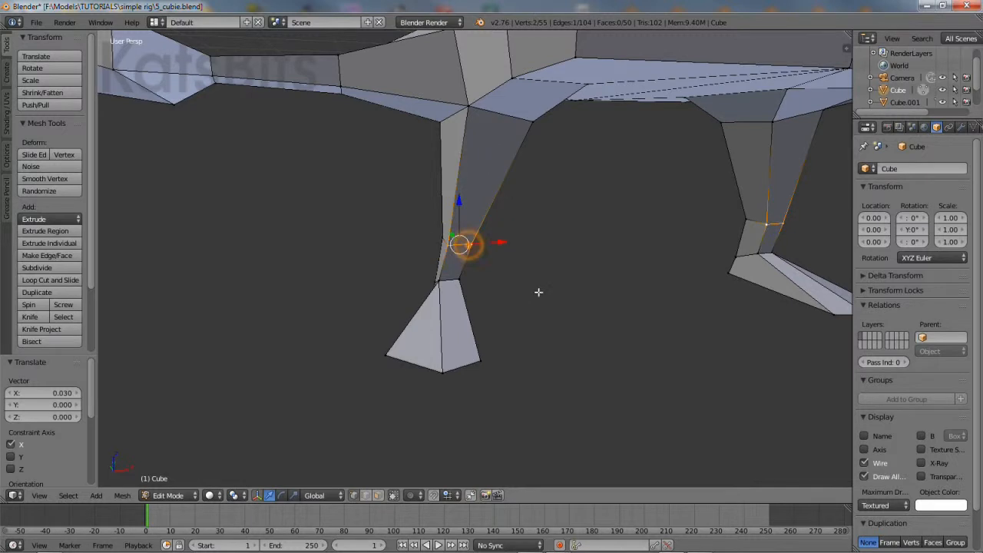
{"action": "middle_click_drag", "start_coordinate": [538, 292], "coordinate": [521, 294]}
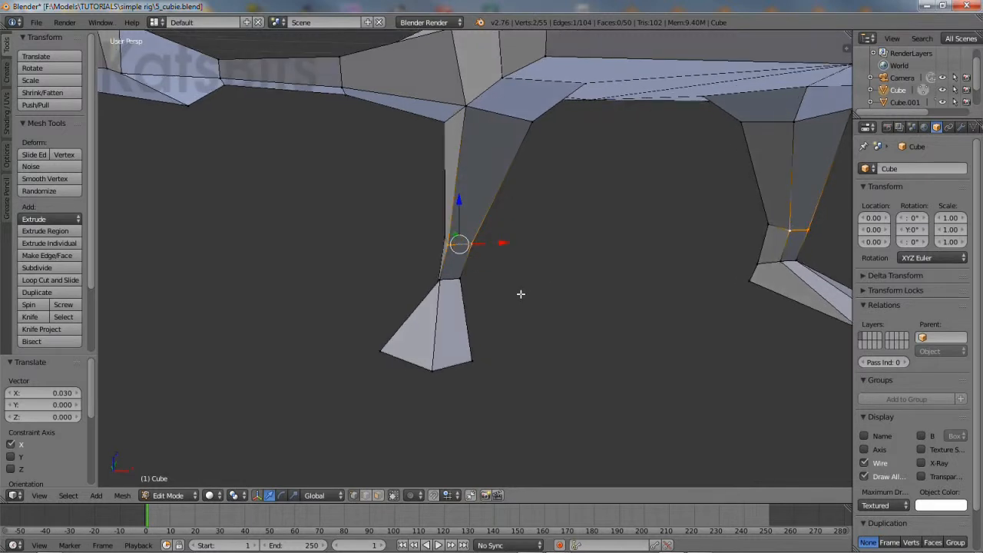
{"action": "left_click", "coordinate": [294, 495]}
{"action": "key", "text": "s"}
{"action": "key", "text": "x"}
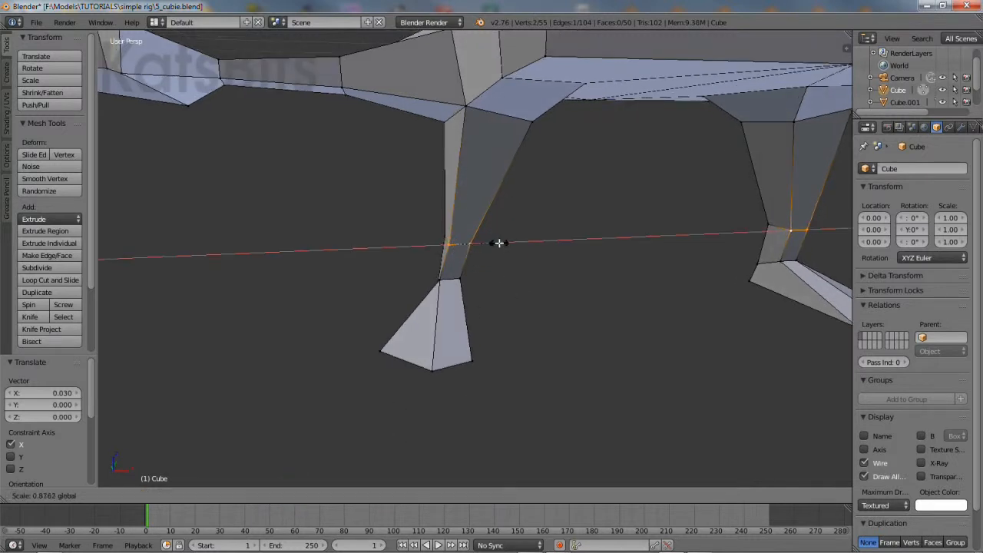
{"action": "left_click", "coordinate": [496, 244]}
{"action": "middle_click_drag", "start_coordinate": [469, 328], "coordinate": [496, 372]}
Shift the foot's bottom tip vertex -0.048 along X to sharpen the point
{"action": "right_click", "coordinate": [461, 372]}
{"action": "left_click", "coordinate": [269, 497]}
{"action": "left_click_drag", "start_coordinate": [485, 333], "coordinate": [507, 373]}
{"action": "scroll", "coordinate": [509, 380], "scroll_direction": "down", "scroll_amount": 2}
{"action": "middle_click_drag", "start_coordinate": [537, 356], "coordinate": [545, 299]}
{"action": "scroll", "coordinate": [513, 334], "scroll_direction": "down", "scroll_amount": 1}
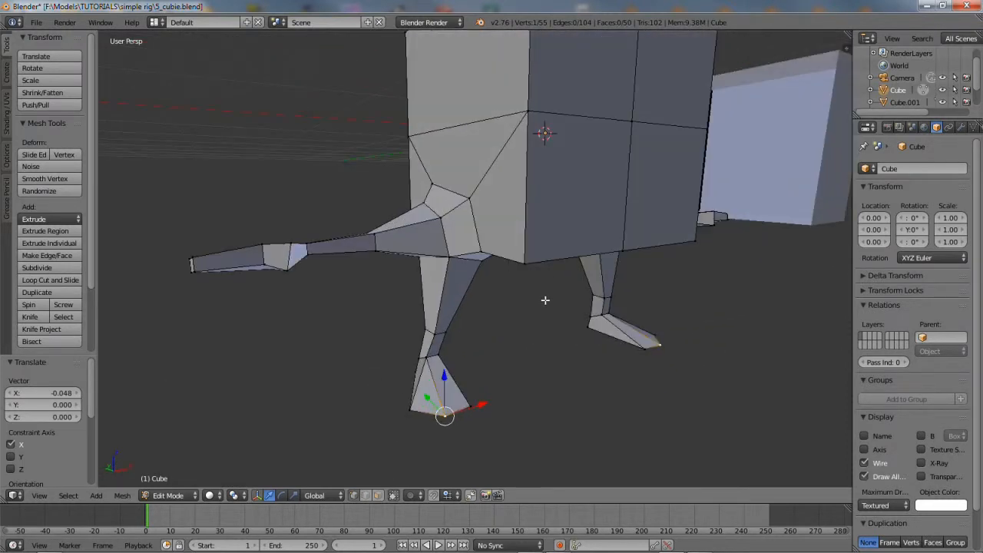
{"action": "scroll", "coordinate": [545, 300], "scroll_direction": "down", "scroll_amount": 3}
{"action": "middle_click_drag", "start_coordinate": [521, 256], "coordinate": [494, 269]}
{"action": "scroll", "coordinate": [494, 272], "scroll_direction": "up", "scroll_amount": 2}
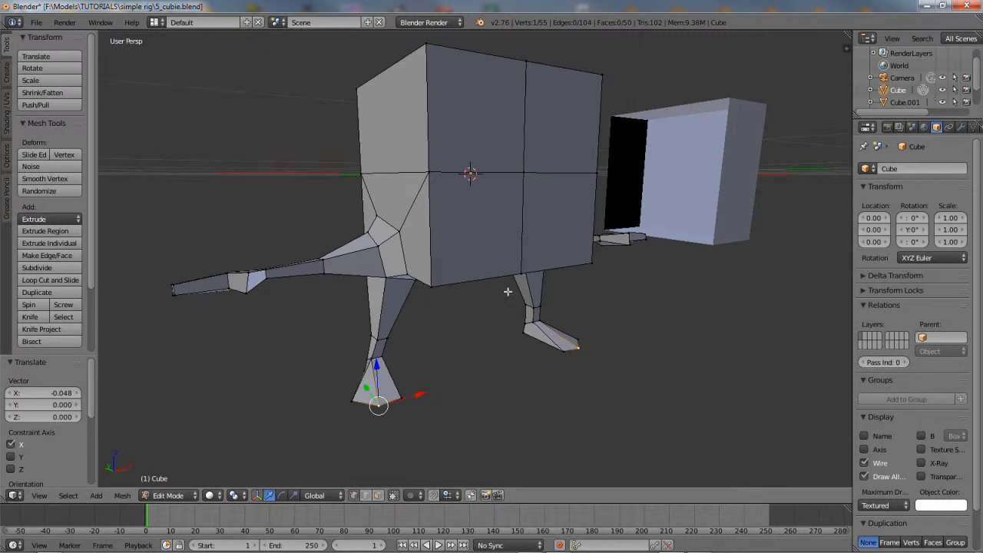
{"action": "middle_click_drag", "start_coordinate": [542, 326], "coordinate": [544, 302]}
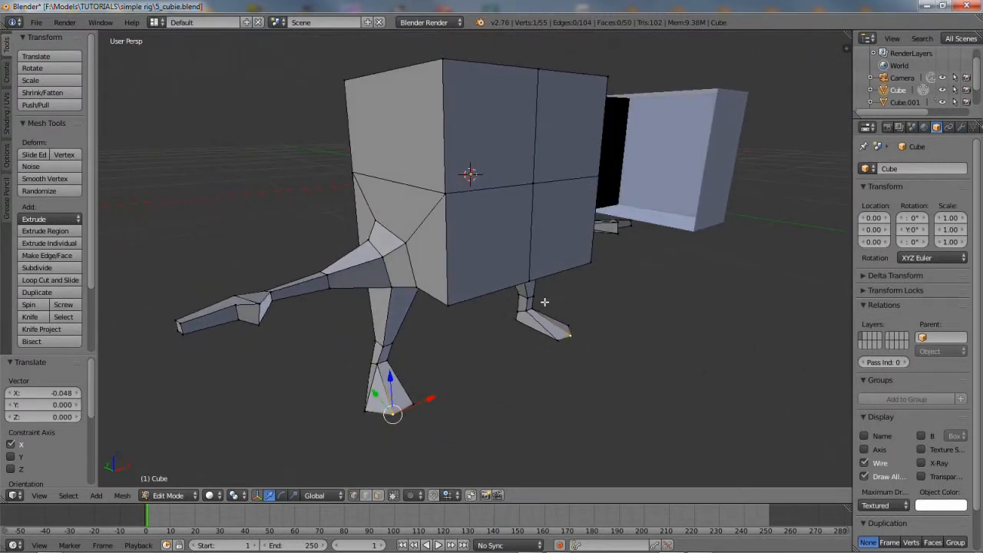
Apply smooth shading to the character in Object Mode
{"action": "left_click", "coordinate": [168, 496]}
{"action": "left_click", "coordinate": [165, 482]}
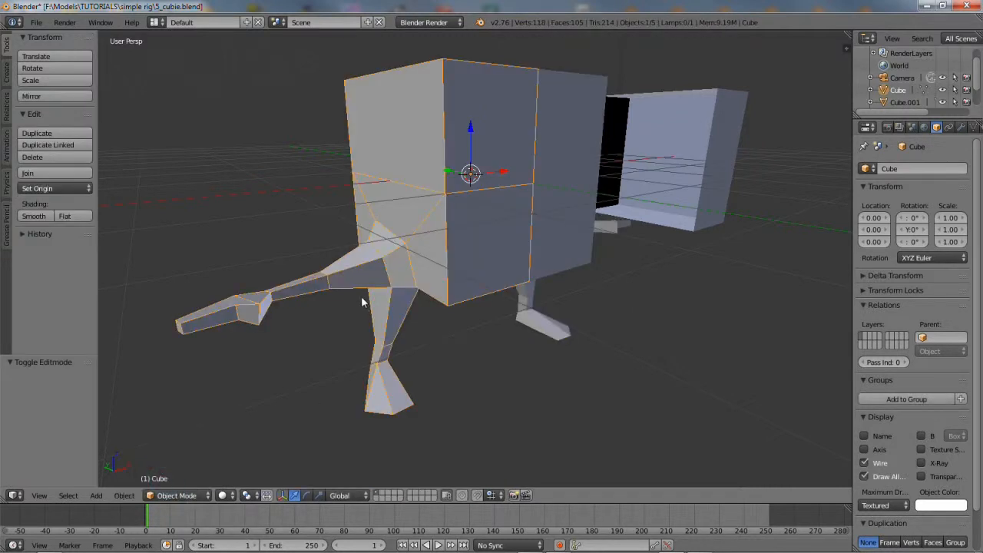
{"action": "left_click", "coordinate": [42, 217]}
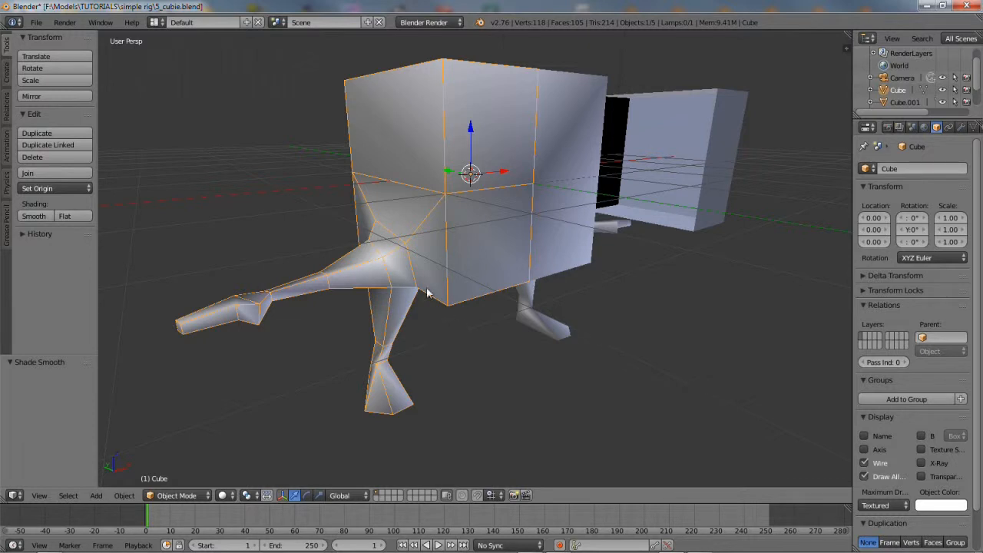
Back in Edit Mode with edge select, select the six edges where the leg joins the body
{"action": "left_click", "coordinate": [177, 496]}
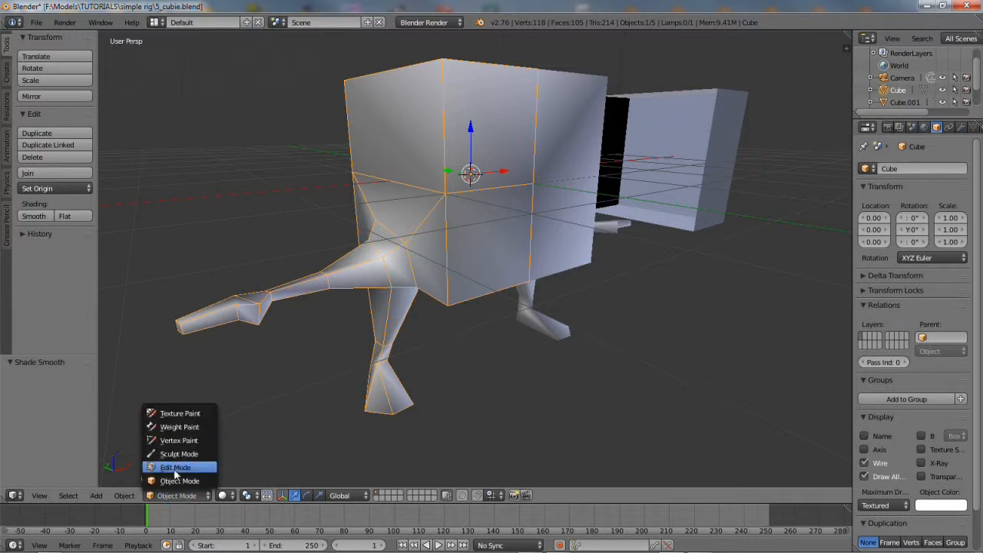
{"action": "left_click", "coordinate": [175, 468]}
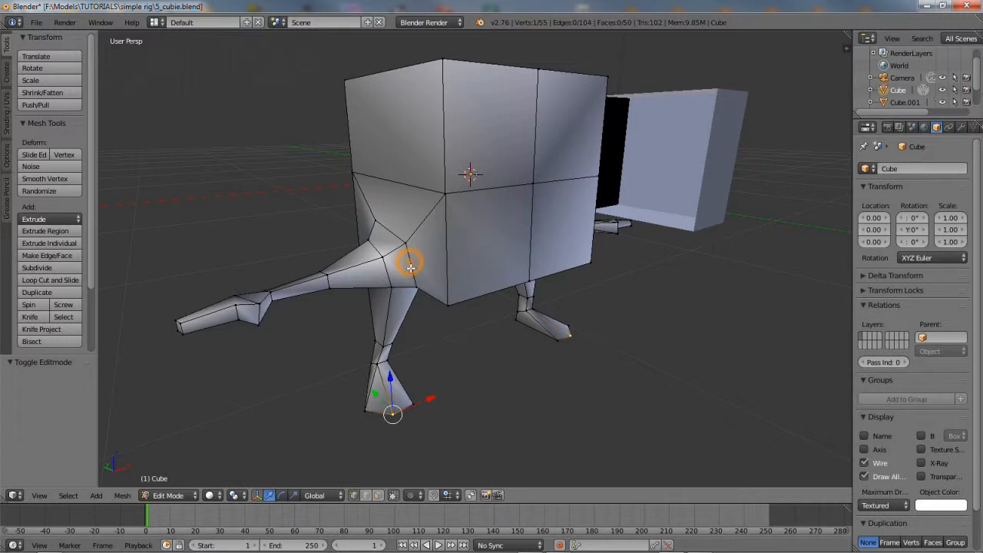
{"action": "left_click", "coordinate": [365, 496]}
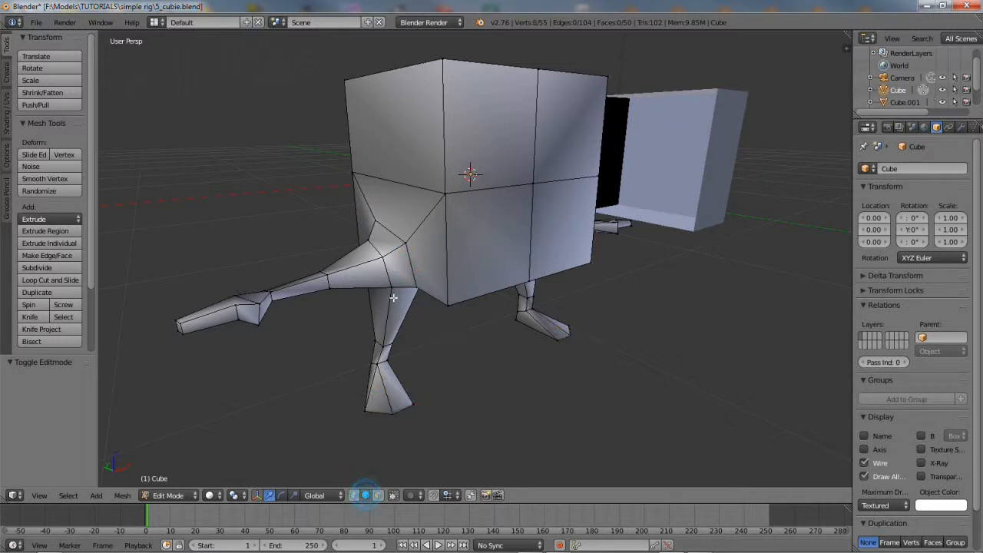
{"action": "right_click", "coordinate": [398, 238], "text": "shift"}
{"action": "middle_click_drag", "start_coordinate": [345, 264], "coordinate": [452, 251]}
{"action": "right_click", "coordinate": [451, 245], "text": "shift"}
{"action": "middle_click_drag", "start_coordinate": [440, 299], "coordinate": [443, 227]}
{"action": "right_click", "coordinate": [451, 206], "text": "shift"}
{"action": "right_click", "coordinate": [459, 222], "text": "shift"}
{"action": "middle_click_drag", "start_coordinate": [569, 249], "coordinate": [459, 307]}
{"action": "right_click", "coordinate": [450, 208], "text": "shift"}
{"action": "scroll", "coordinate": [477, 210], "scroll_direction": "up", "scroll_amount": 2}
Mark the selected leg-joint edges as sharp
{"action": "left_click", "coordinate": [121, 496]}
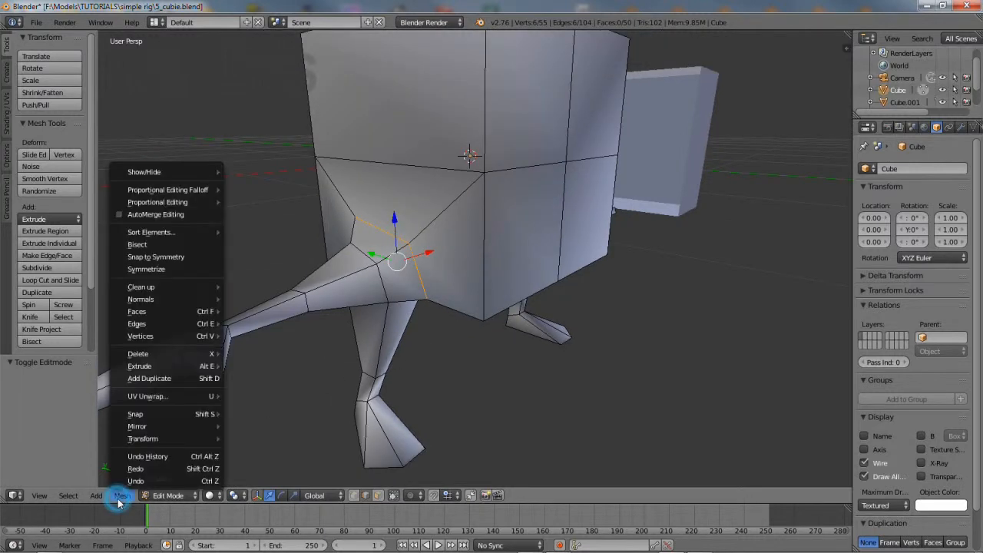
{"action": "mouse_move", "coordinate": [161, 326]}
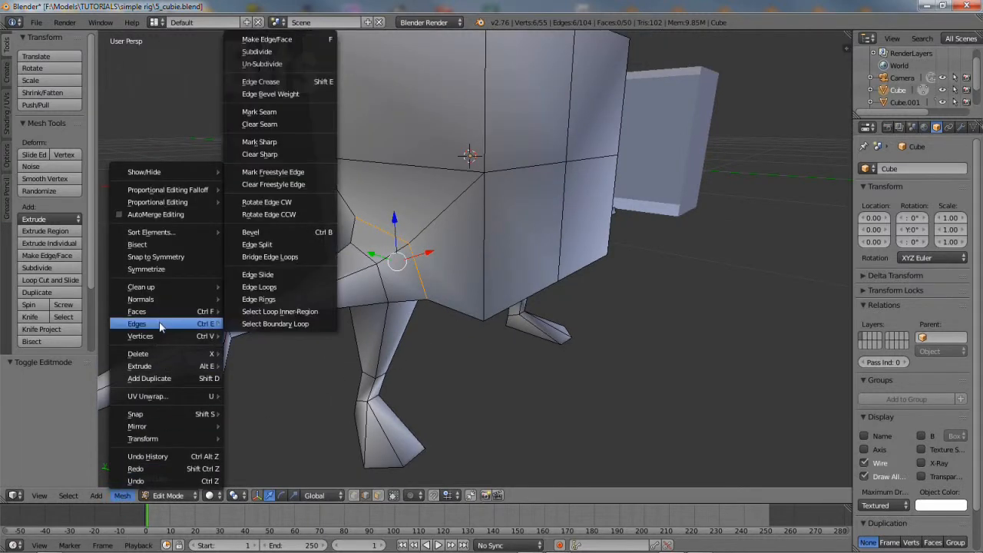
{"action": "left_click", "coordinate": [274, 143]}
{"action": "middle_click_drag", "start_coordinate": [401, 267], "coordinate": [413, 358]}
Select the front leg and ankle edges and centre the view on them
{"action": "right_click", "coordinate": [355, 380]}
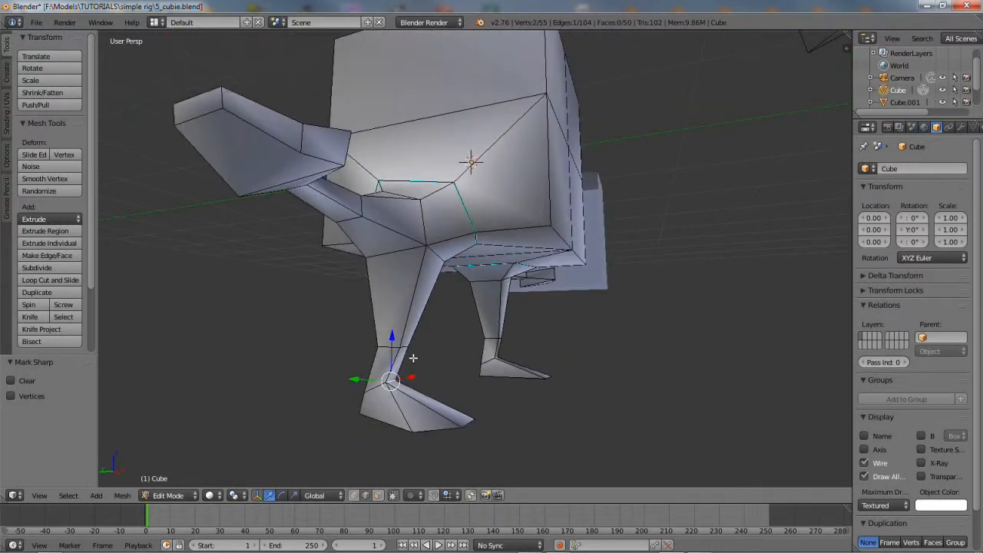
{"action": "right_click", "coordinate": [375, 386], "text": "shift"}
{"action": "middle_click_drag", "start_coordinate": [376, 386], "coordinate": [502, 363]}
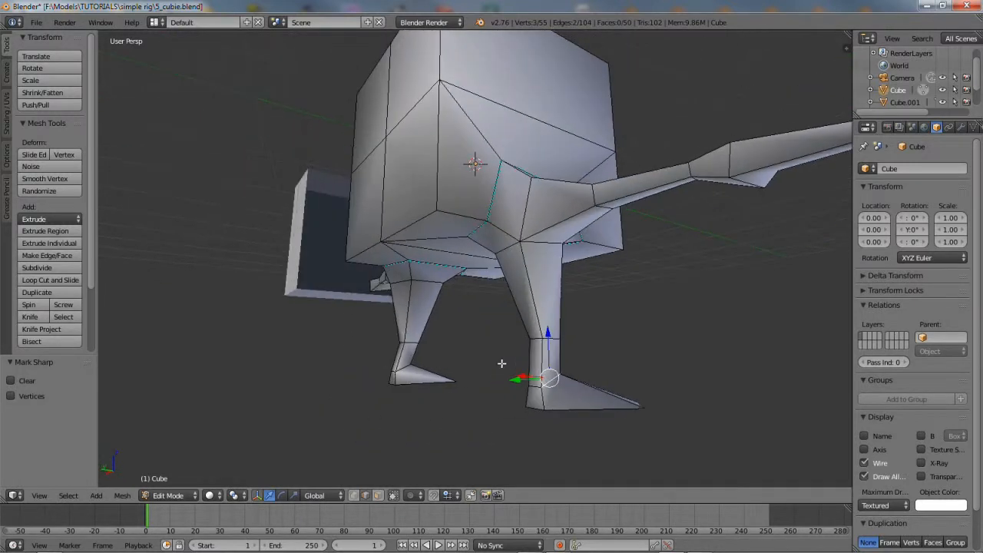
{"action": "right_click", "coordinate": [534, 387], "text": "shift"}
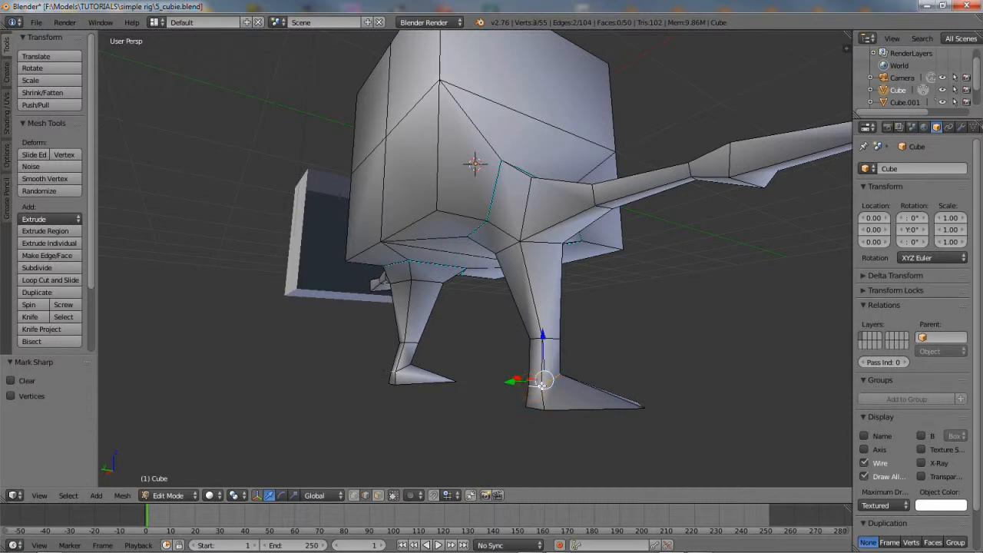
{"action": "key", "text": "KP_Decimal"}
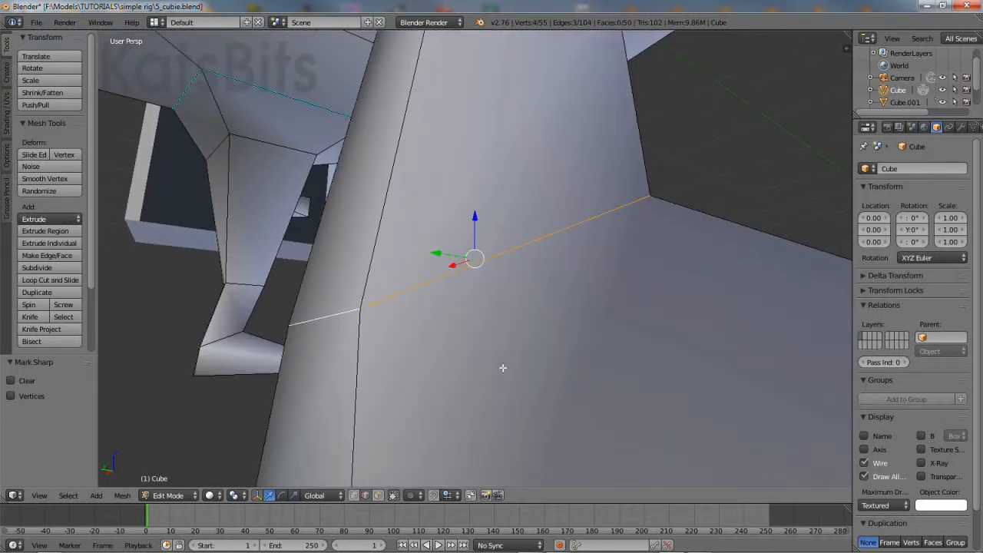
{"action": "scroll", "coordinate": [502, 368], "scroll_direction": "down", "scroll_amount": 3}
{"action": "middle_click_drag", "start_coordinate": [421, 305], "coordinate": [668, 327]}
{"action": "scroll", "coordinate": [511, 269], "scroll_direction": "down", "scroll_amount": 5}
{"action": "middle_click_drag", "start_coordinate": [520, 296], "coordinate": [485, 337]}
Add the foot's top, corner and bottom edges and mark them all sharp
{"action": "right_click", "coordinate": [551, 217], "text": "shift"}
{"action": "right_click", "coordinate": [614, 233], "text": "shift"}
{"action": "right_click", "coordinate": [466, 302], "text": "shift"}
{"action": "right_click", "coordinate": [470, 315], "text": "shift"}
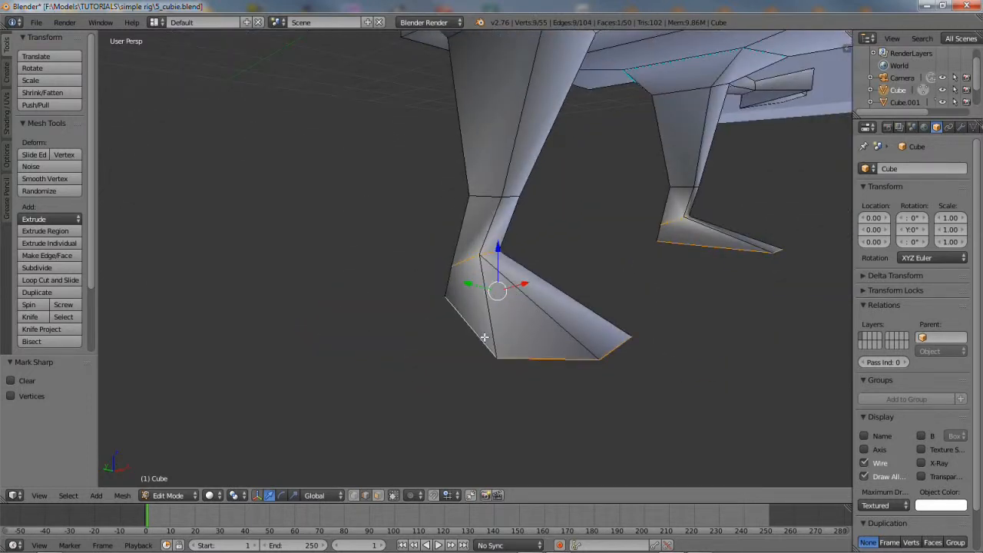
{"action": "left_click", "coordinate": [123, 496]}
{"action": "mouse_move", "coordinate": [164, 326]}
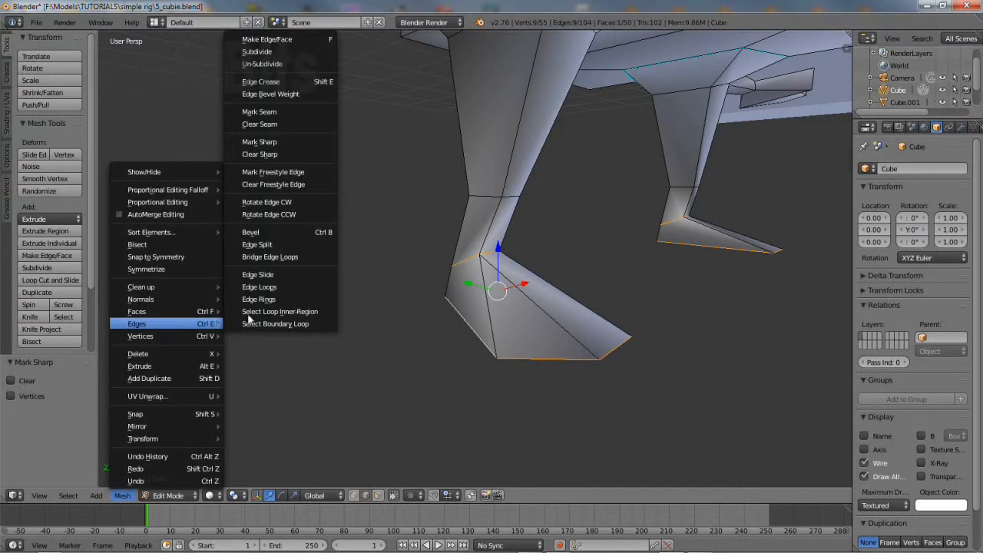
{"action": "left_click", "coordinate": [278, 142]}
{"action": "scroll", "coordinate": [441, 331], "scroll_direction": "down", "scroll_amount": 4}
{"action": "middle_click_drag", "start_coordinate": [457, 227], "coordinate": [417, 327]}
{"action": "middle_click_drag", "start_coordinate": [550, 261], "coordinate": [520, 302]}
Back in Object Mode, add an Edge Split modifier to the Cube with Edge Angle turned off
{"action": "left_click", "coordinate": [171, 495]}
{"action": "left_click", "coordinate": [180, 477]}
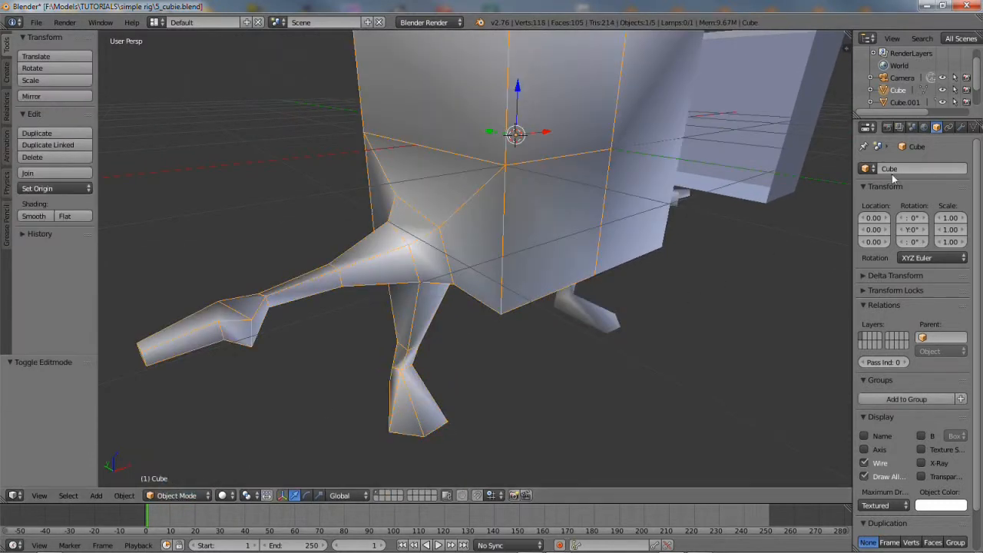
{"action": "left_click", "coordinate": [962, 127]}
{"action": "left_click", "coordinate": [912, 169]}
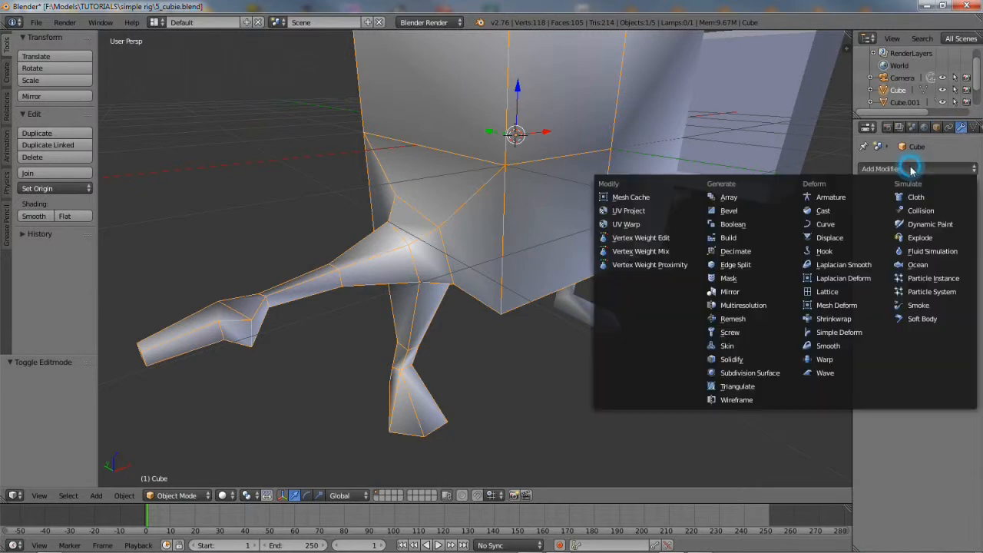
{"action": "left_click", "coordinate": [746, 265]}
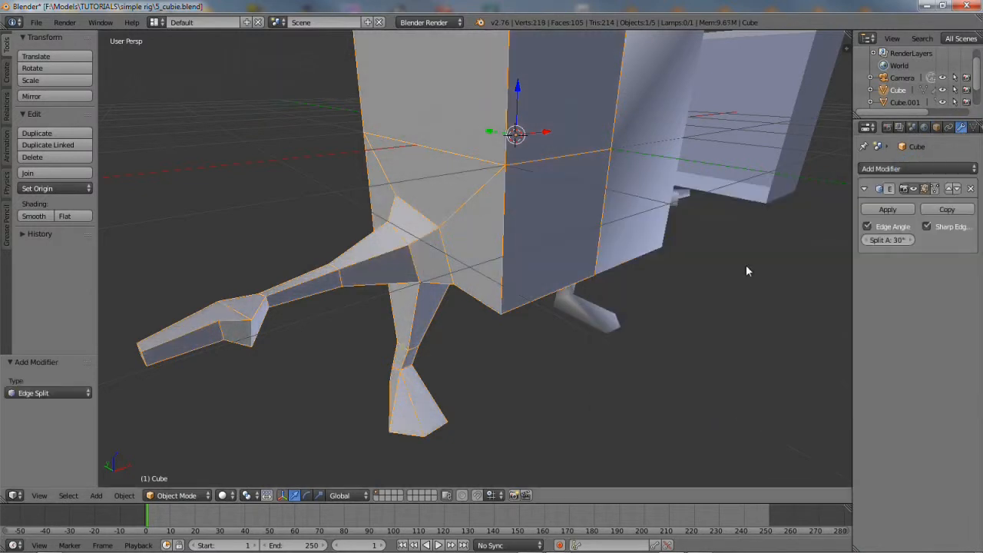
{"action": "left_click", "coordinate": [867, 227]}
{"action": "mouse_move", "coordinate": [476, 380]}
{"action": "middle_mouse_down"}
{"action": "mouse_move", "coordinate": [480, 298]}
{"action": "mouse_move", "coordinate": [487, 369]}
{"action": "mouse_move", "coordinate": [492, 351]}
{"action": "mouse_move", "coordinate": [474, 345]}
{"action": "mouse_move", "coordinate": [484, 348]}
{"action": "mouse_move", "coordinate": [476, 361]}
{"action": "middle_mouse_up"}
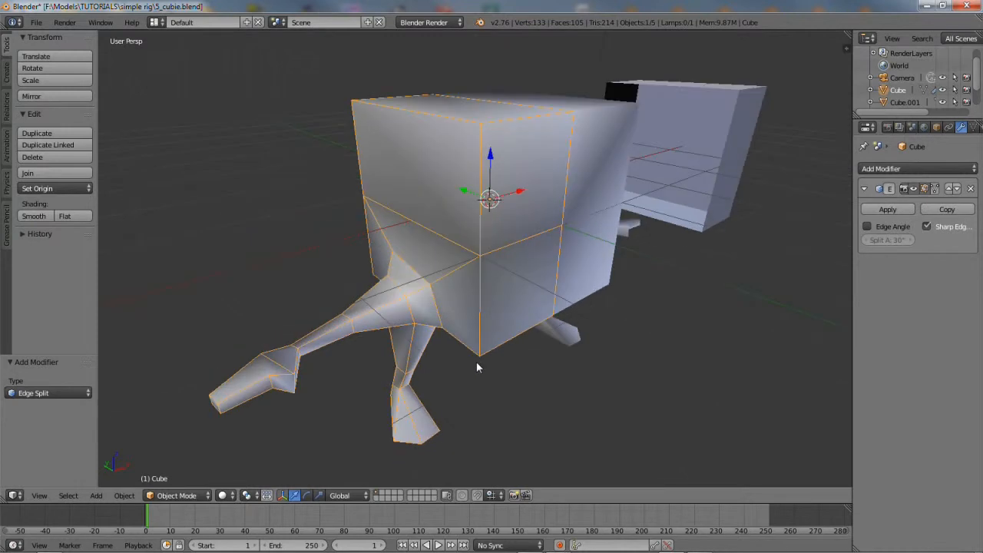
Enter Edit Mode and select the body cube's top, vertical and bottom outer edges
{"action": "left_click", "coordinate": [161, 497]}
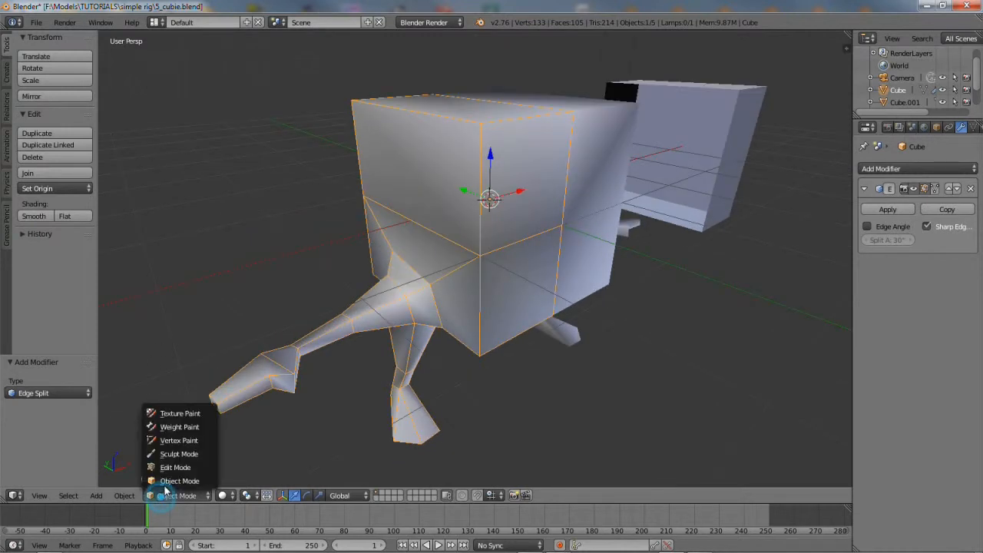
{"action": "left_click", "coordinate": [171, 464]}
{"action": "right_click", "coordinate": [504, 120], "text": "shift"}
{"action": "right_click", "coordinate": [451, 116], "text": "shift"}
{"action": "right_click", "coordinate": [483, 290], "text": "shift"}
{"action": "right_click", "coordinate": [509, 335], "text": "shift"}
{"action": "right_click", "coordinate": [460, 343], "text": "shift"}
Add the body cube's remaining outer and top edges to the selection
{"action": "middle_click_drag", "start_coordinate": [376, 292], "coordinate": [506, 318]}
{"action": "right_click", "coordinate": [478, 344], "text": "shift"}
{"action": "right_click", "coordinate": [461, 322], "text": "shift"}
{"action": "right_click", "coordinate": [443, 345], "text": "shift"}
{"action": "right_click", "coordinate": [459, 219], "text": "shift"}
{"action": "right_click", "coordinate": [425, 110], "text": "shift"}
{"action": "middle_click_drag", "start_coordinate": [665, 195], "coordinate": [506, 267]}
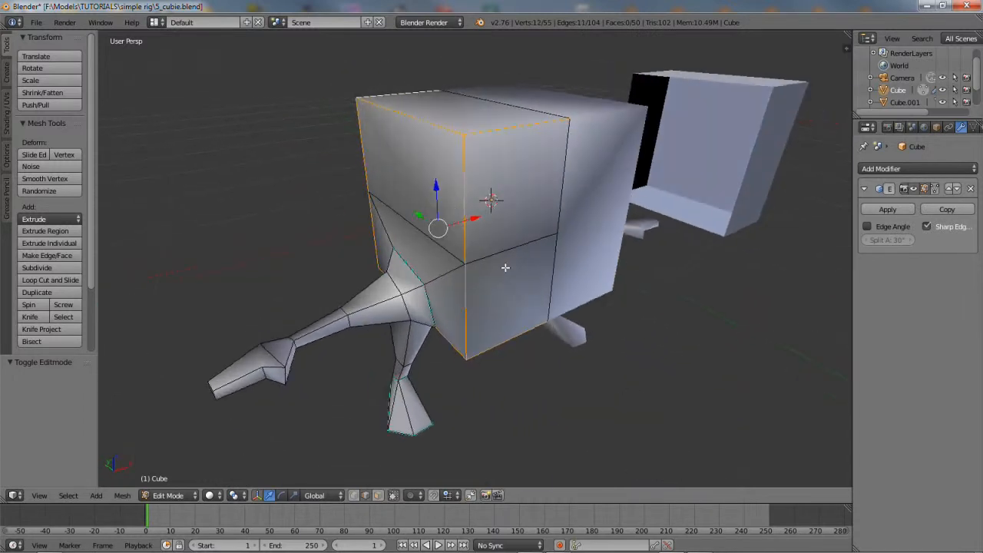
Mark the selected body-cube edges as sharp
{"action": "left_click", "coordinate": [122, 495]}
{"action": "mouse_move", "coordinate": [142, 329]}
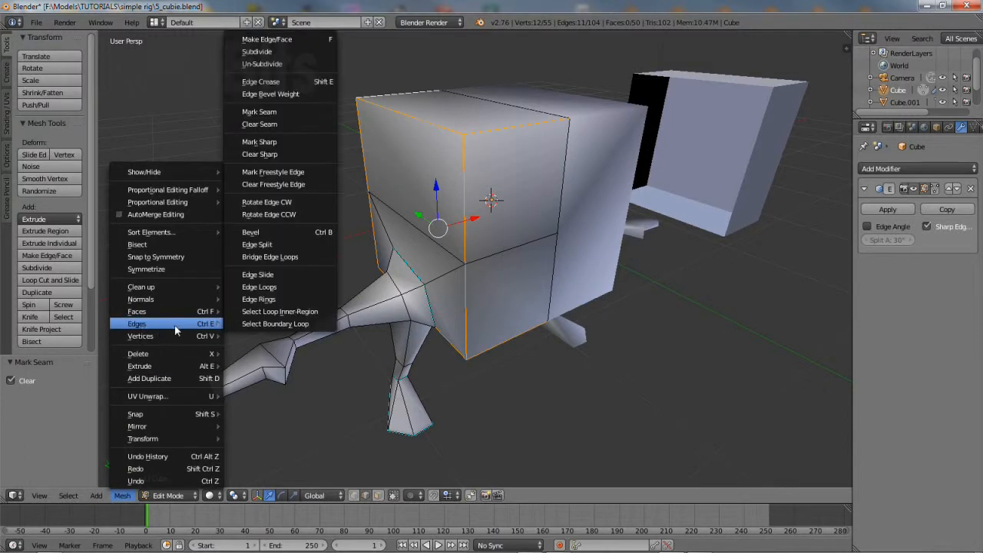
{"action": "left_click", "coordinate": [269, 143]}
{"action": "middle_click_drag", "start_coordinate": [442, 321], "coordinate": [452, 302]}
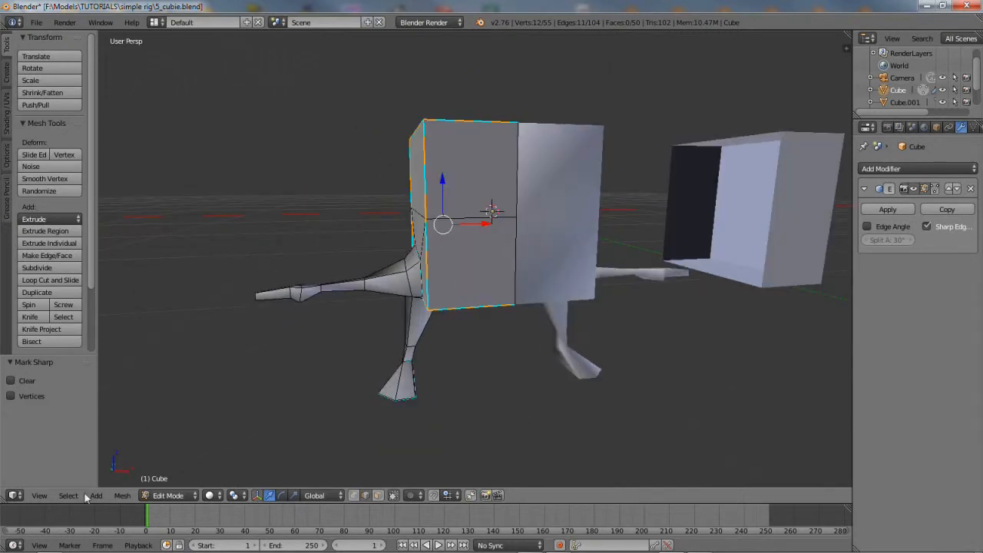
Switch the viewport to the straight front view of the model
{"action": "left_click", "coordinate": [39, 495]}
{"action": "left_click", "coordinate": [61, 419]}
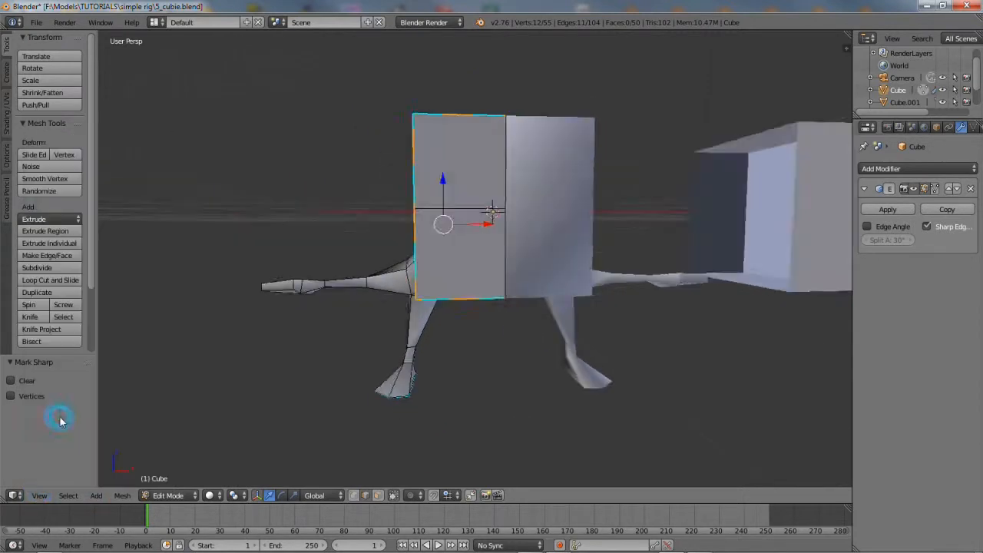
{"action": "left_click", "coordinate": [38, 495]}
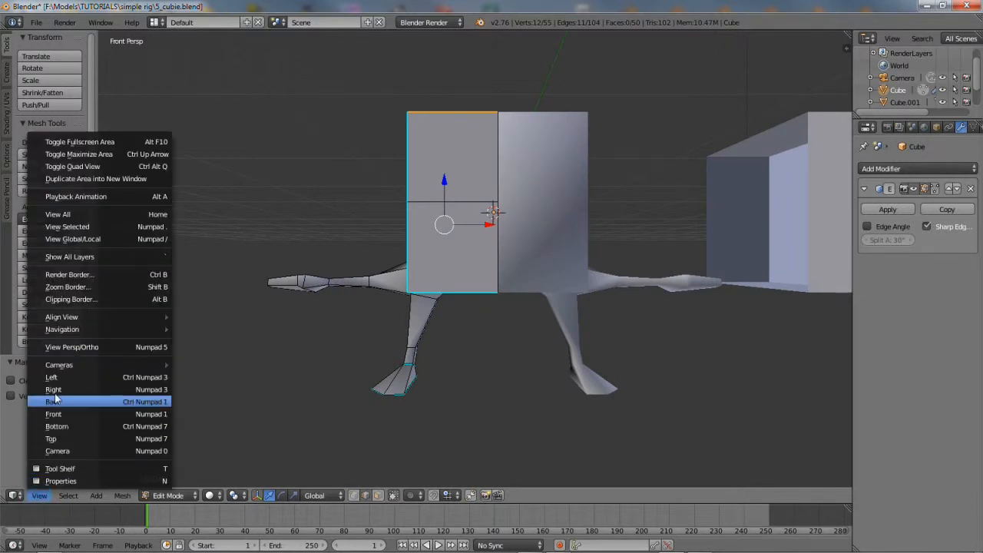
In front orthographic view, select the entire mesh and raise it 2.277 units along Z
{"action": "left_click", "coordinate": [67, 349]}
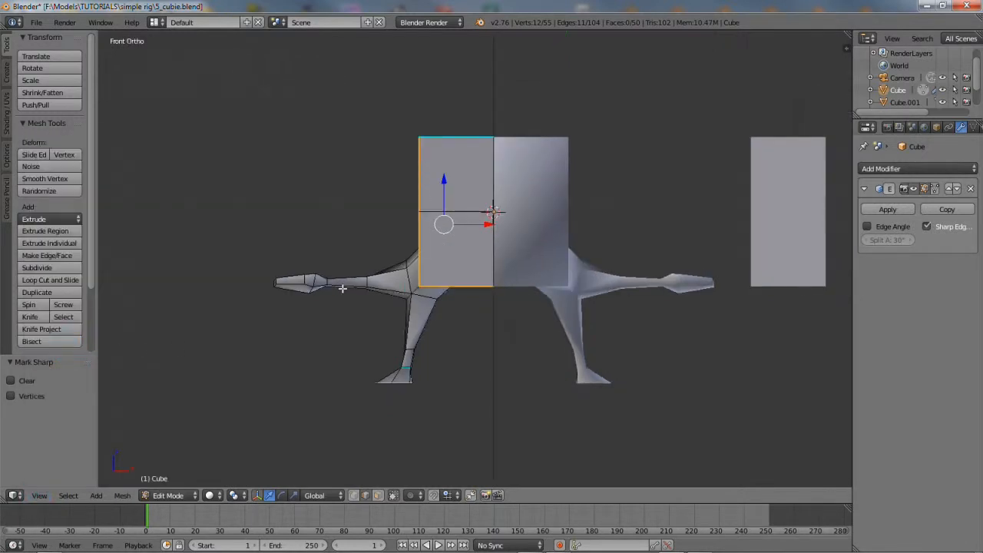
{"action": "left_click", "coordinate": [68, 495]}
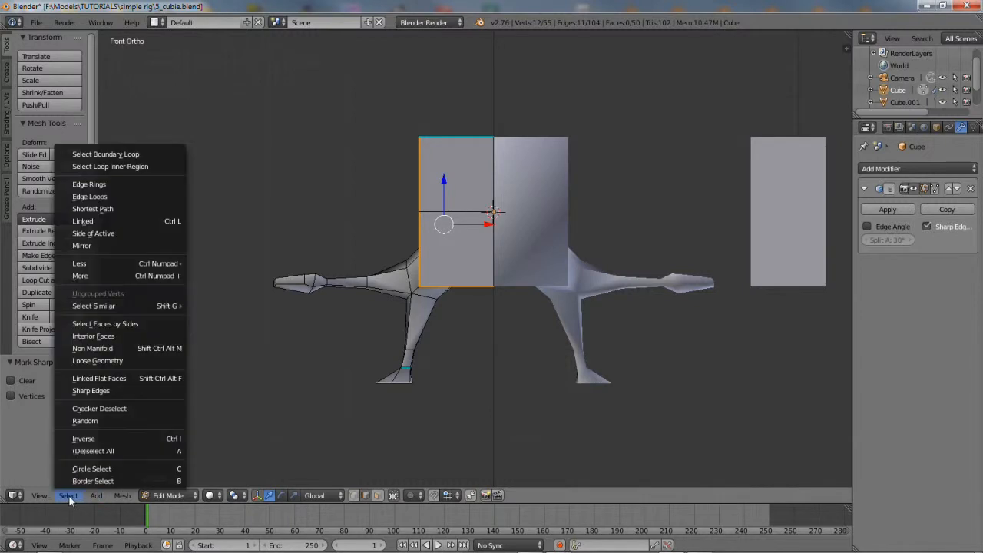
{"action": "left_click", "coordinate": [83, 454]}
{"action": "left_click", "coordinate": [68, 496]}
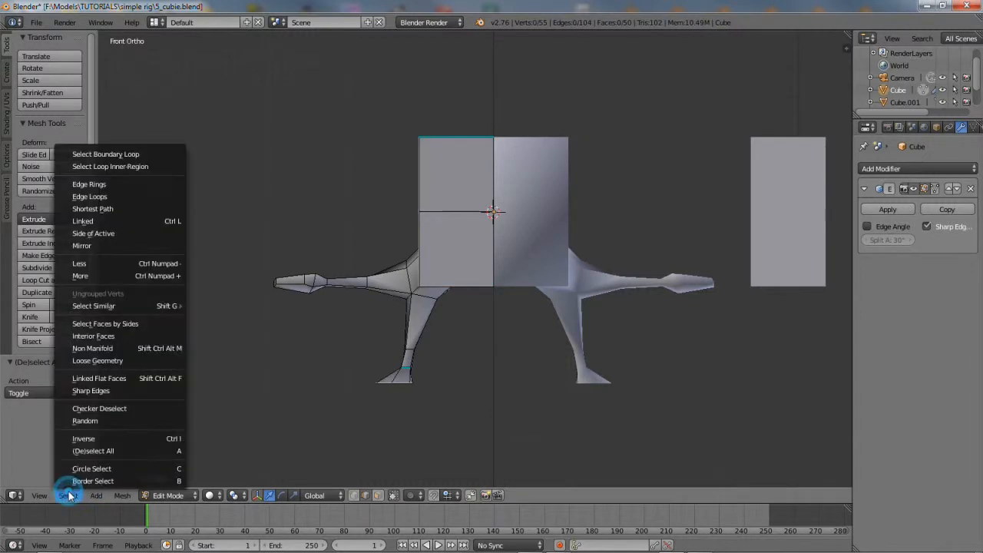
{"action": "left_click", "coordinate": [74, 454]}
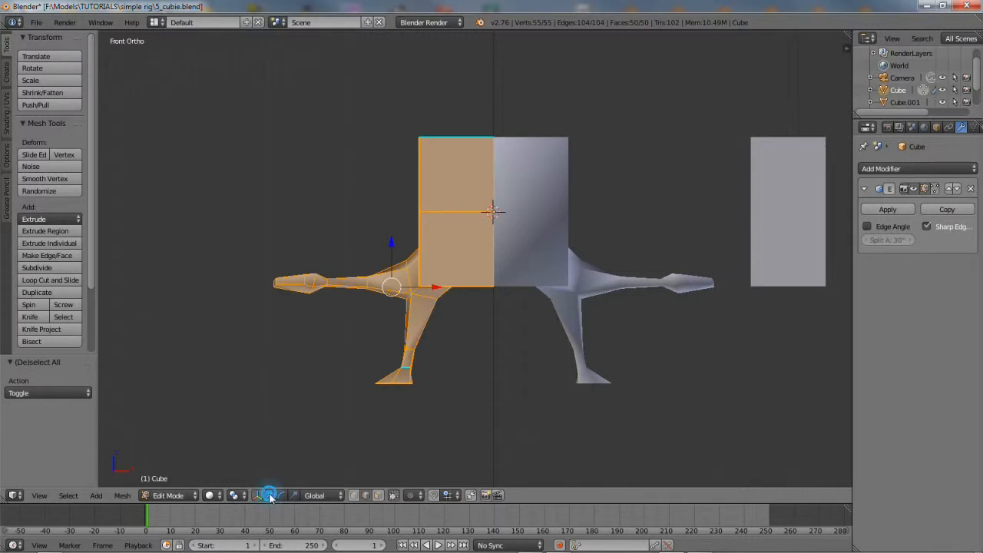
{"action": "left_click_drag", "start_coordinate": [391, 244], "coordinate": [405, 74]}
{"action": "middle_click_drag", "start_coordinate": [435, 158], "coordinate": [387, 252], "text": "shift"}
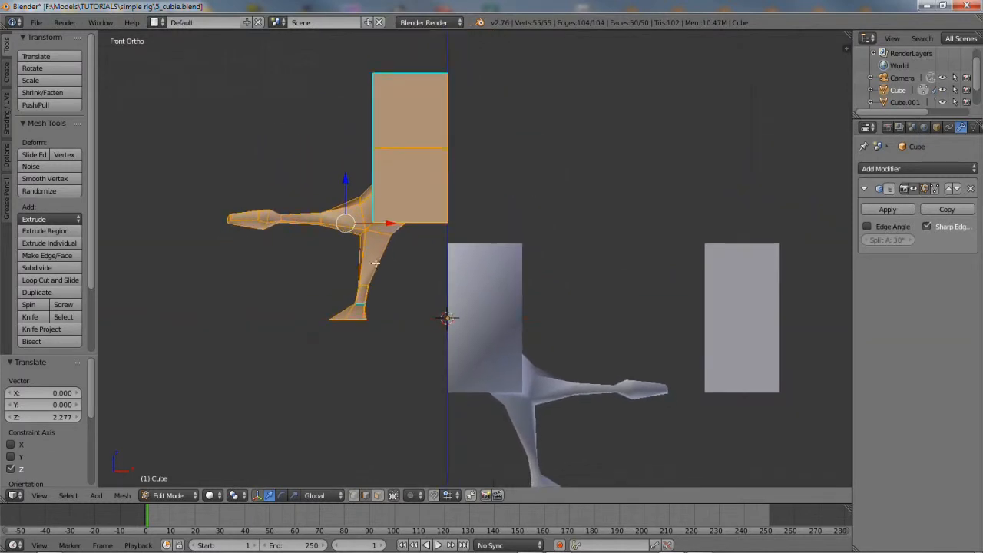
Return to Object Mode and switch the viewport back to perspective
{"action": "left_click", "coordinate": [173, 495]}
{"action": "left_click", "coordinate": [176, 481]}
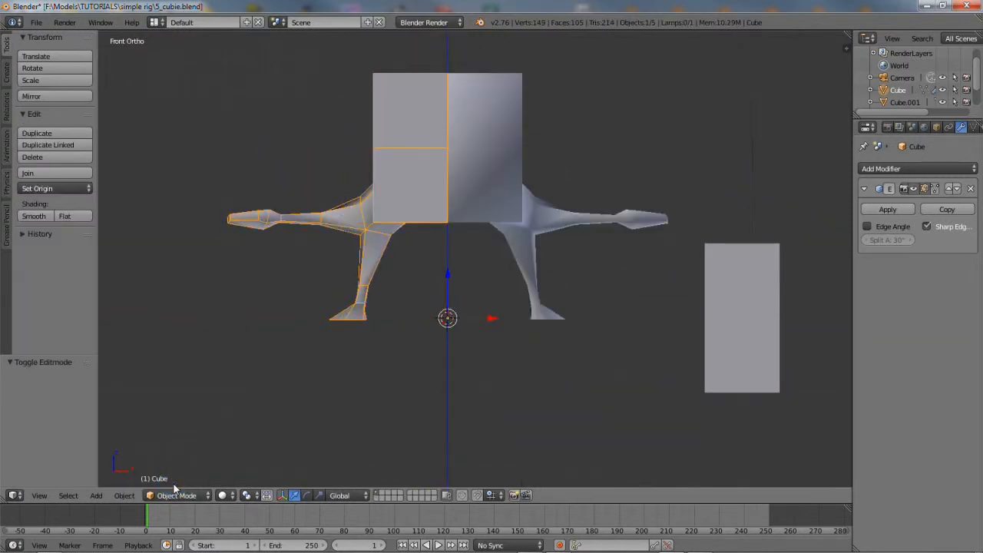
{"action": "middle_click_drag", "start_coordinate": [367, 306], "coordinate": [355, 339], "text": "shift"}
{"action": "scroll", "coordinate": [355, 339], "scroll_direction": "up", "scroll_amount": 1}
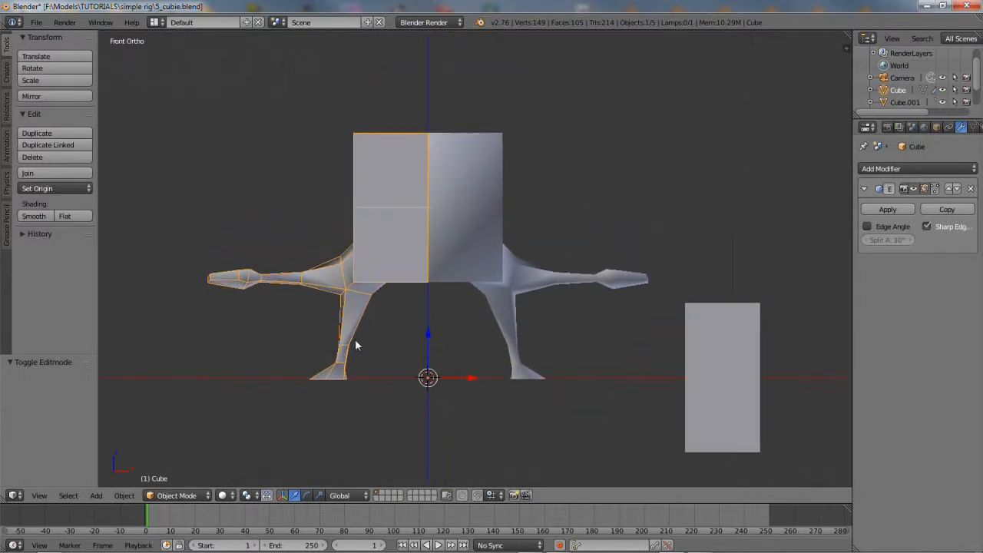
{"action": "left_click", "coordinate": [123, 495]}
{"action": "mouse_move", "coordinate": [40, 497]}
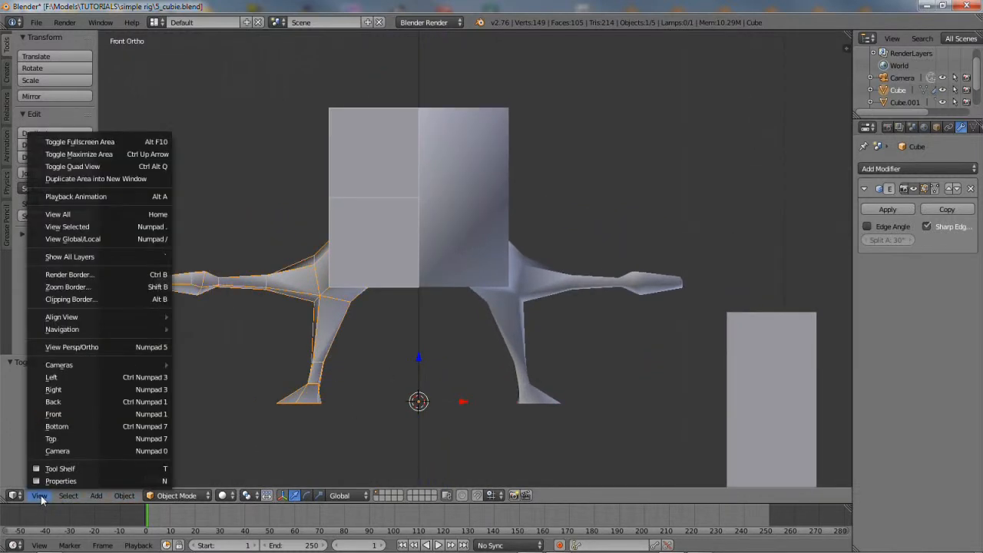
{"action": "left_click", "coordinate": [59, 349]}
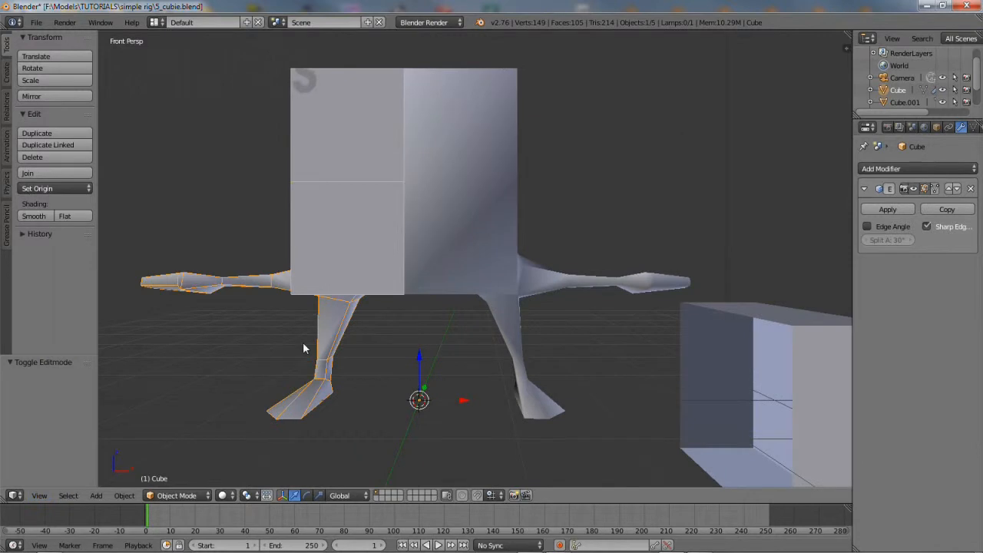
Orbit to a three-quarter view of the character and deselect it
{"action": "middle_click_drag", "start_coordinate": [303, 341], "coordinate": [402, 347]}
{"action": "middle_click_drag", "start_coordinate": [511, 292], "coordinate": [492, 324]}
{"action": "middle_click_drag", "start_coordinate": [471, 372], "coordinate": [421, 377]}
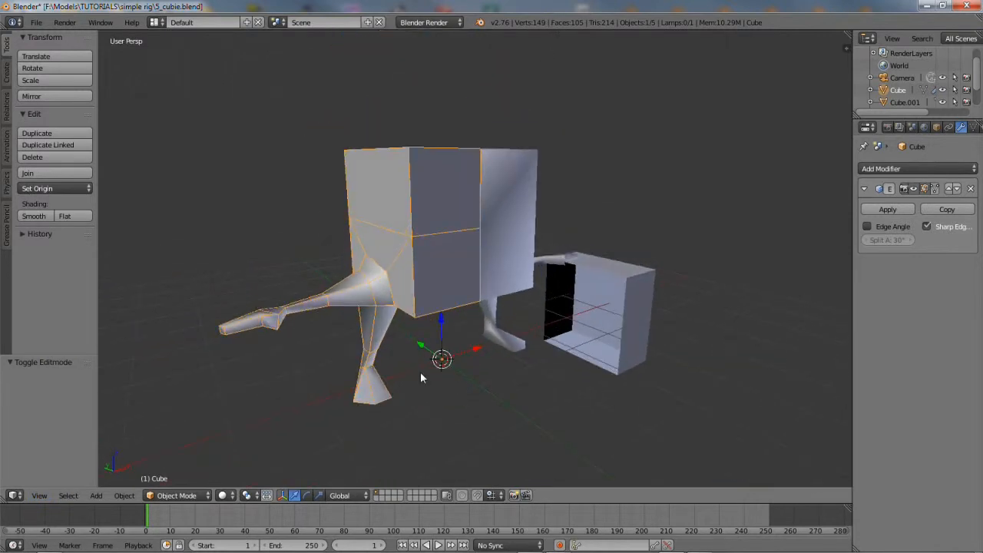
{"action": "key", "text": "a"}
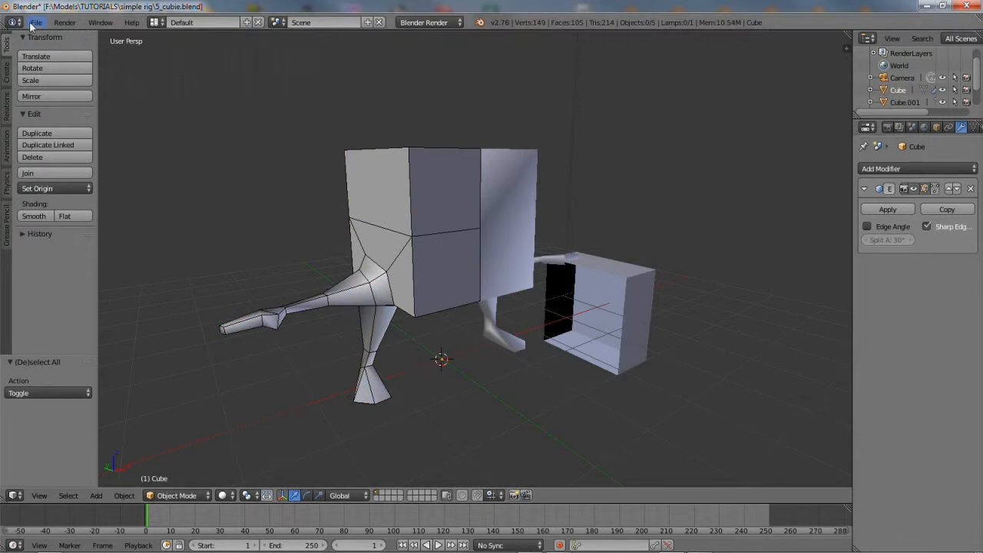
Save the file as 6_cubie.blend, replacing the old 5_ prefix
{"action": "left_click", "coordinate": [35, 23]}
{"action": "left_click", "coordinate": [67, 132]}
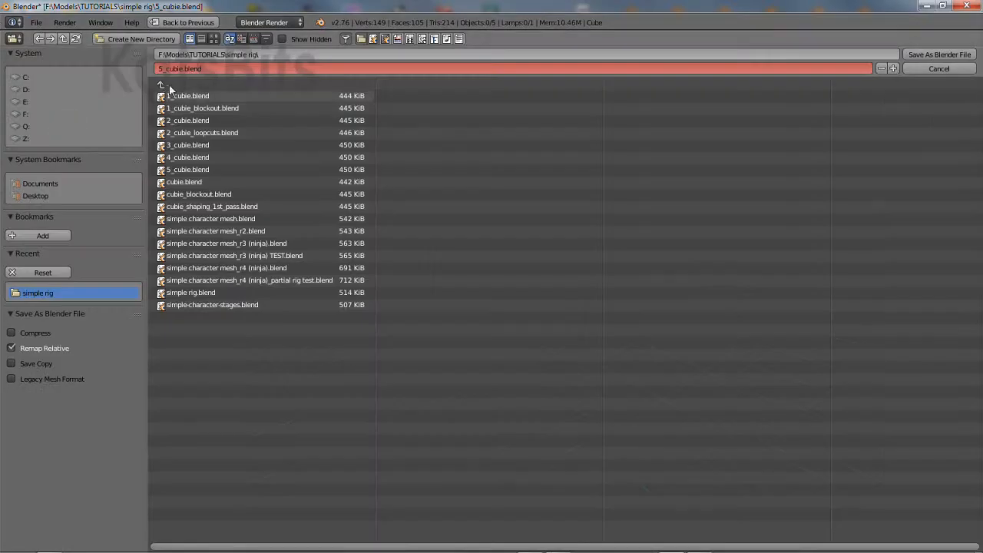
{"action": "left_click", "coordinate": [155, 68]}
{"action": "key", "text": "Delete"}
{"action": "key", "text": "Delete"}
{"action": "type", "text": "6_"}
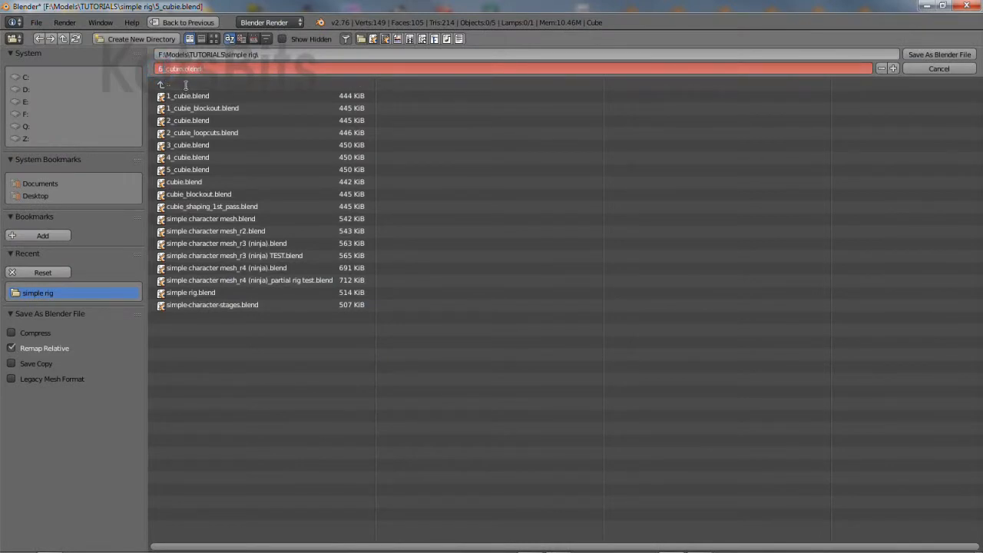
{"action": "key", "text": "Return"}
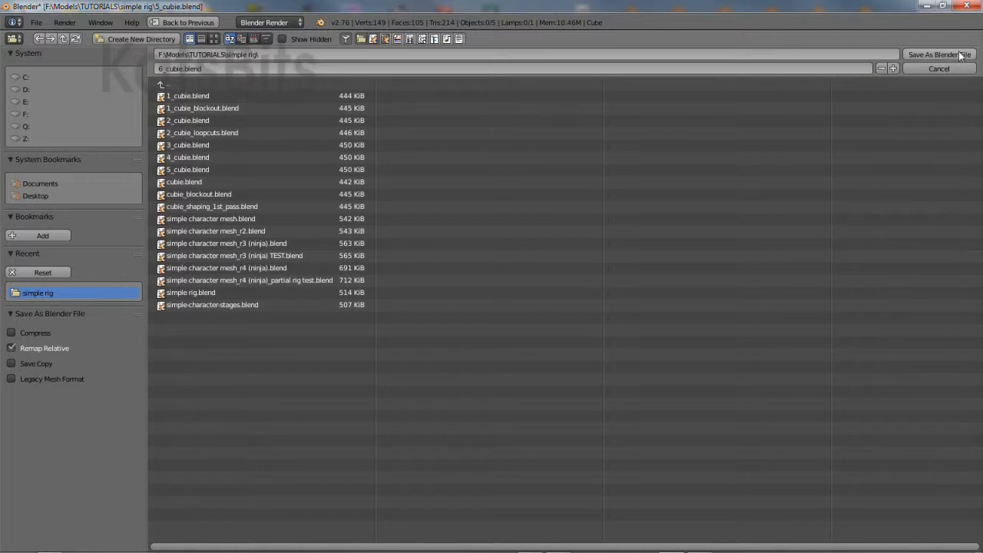
{"action": "left_click", "coordinate": [934, 53]}
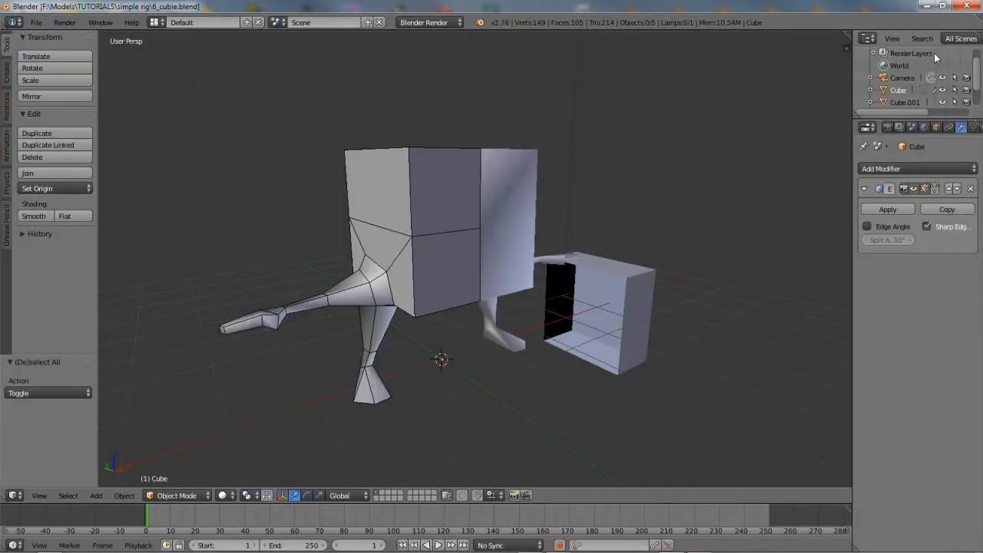
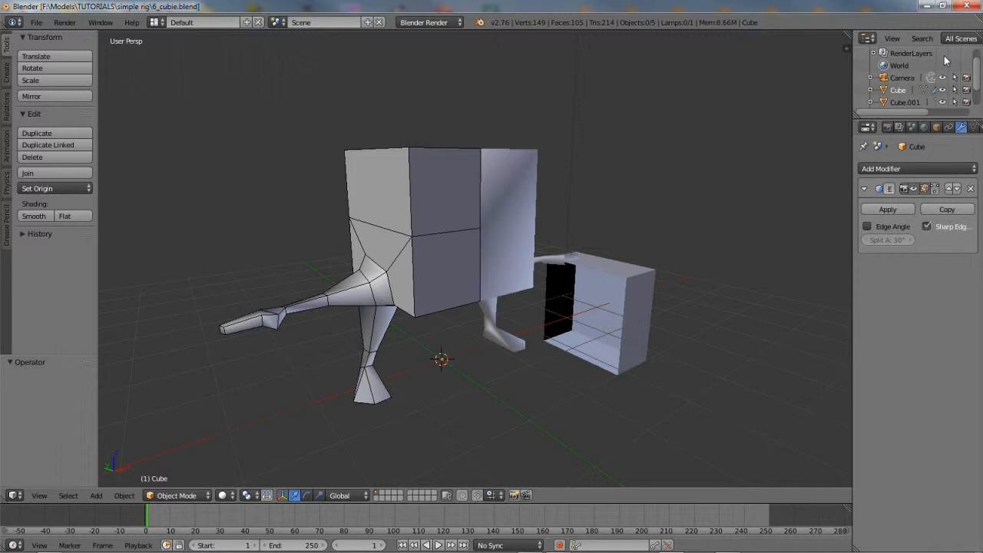
Select the cube character and enter Edit Mode
{"action": "right_click", "coordinate": [416, 238]}
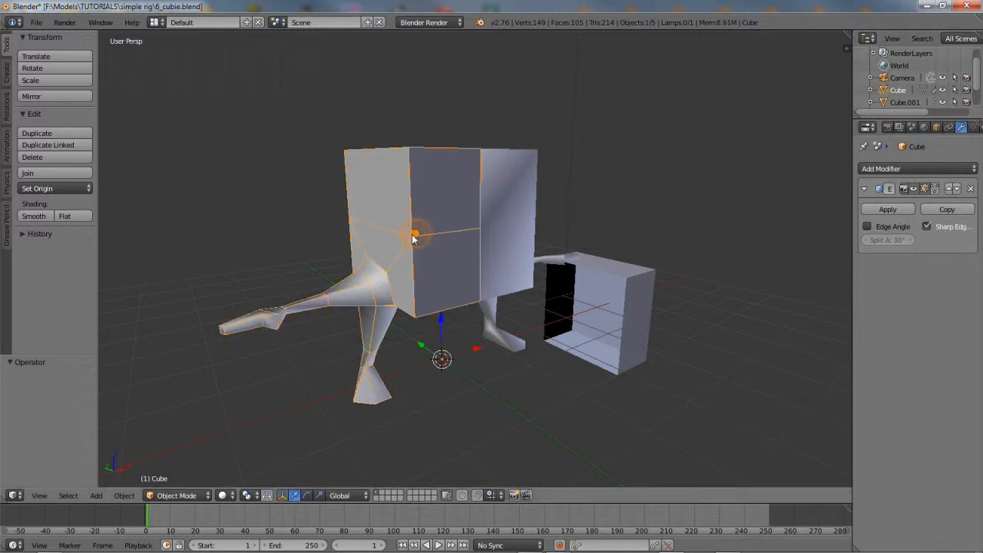
{"action": "left_click", "coordinate": [176, 495]}
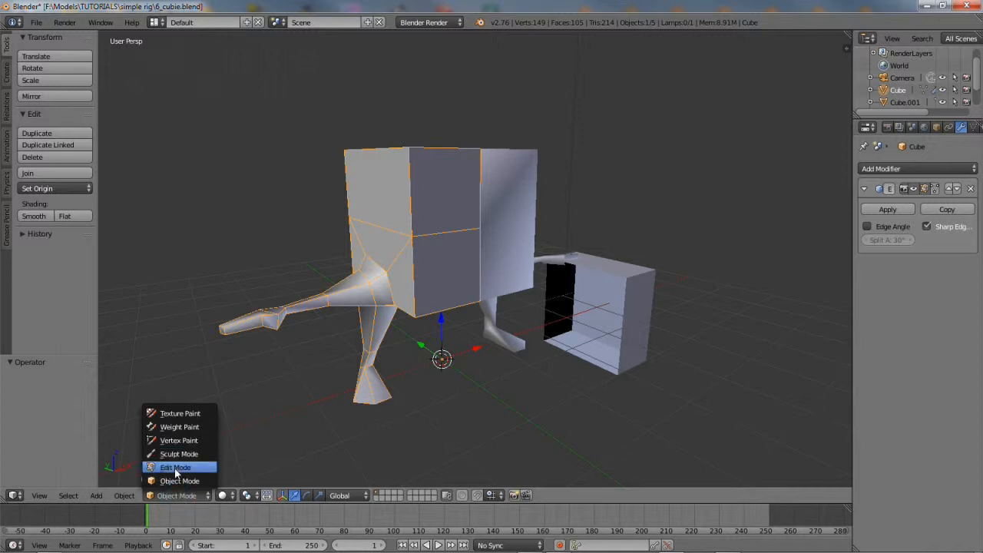
{"action": "left_click", "coordinate": [176, 468]}
{"action": "mouse_move", "coordinate": [290, 295]}
{"action": "middle_mouse_down"}
{"action": "mouse_move", "coordinate": [478, 285]}
{"action": "mouse_move", "coordinate": [294, 295]}
{"action": "middle_mouse_up"}
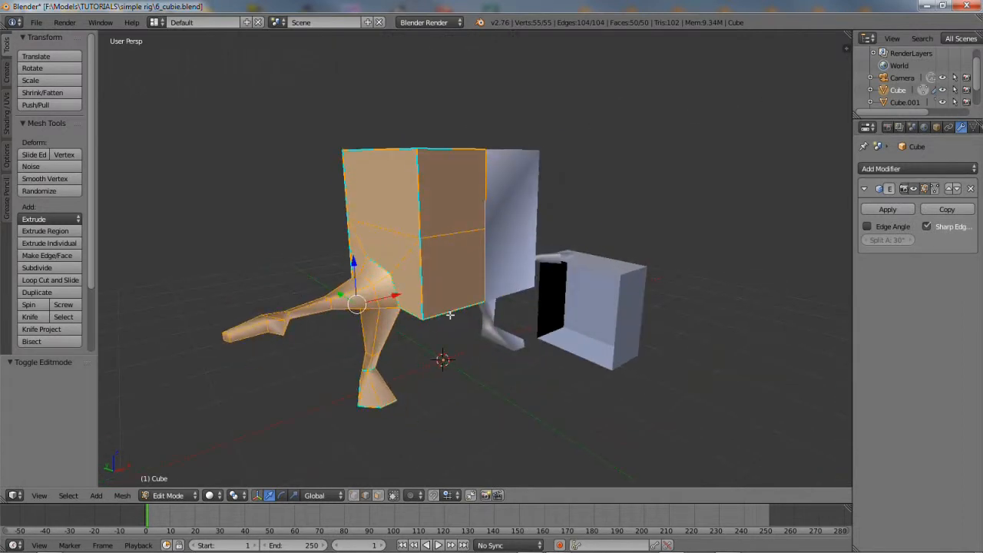
Select the four vertical edges of the body block and subdivide them with 1 cut
{"action": "right_click", "coordinate": [482, 255]}
{"action": "right_click", "coordinate": [423, 268], "text": "shift"}
{"action": "middle_click_drag", "start_coordinate": [400, 314], "coordinate": [481, 316]}
{"action": "right_click", "coordinate": [466, 282], "text": "shift"}
{"action": "right_click", "coordinate": [430, 260], "text": "shift"}
{"action": "middle_click_drag", "start_coordinate": [431, 261], "coordinate": [453, 322]}
{"action": "scroll", "coordinate": [477, 308], "scroll_direction": "up", "scroll_amount": 1}
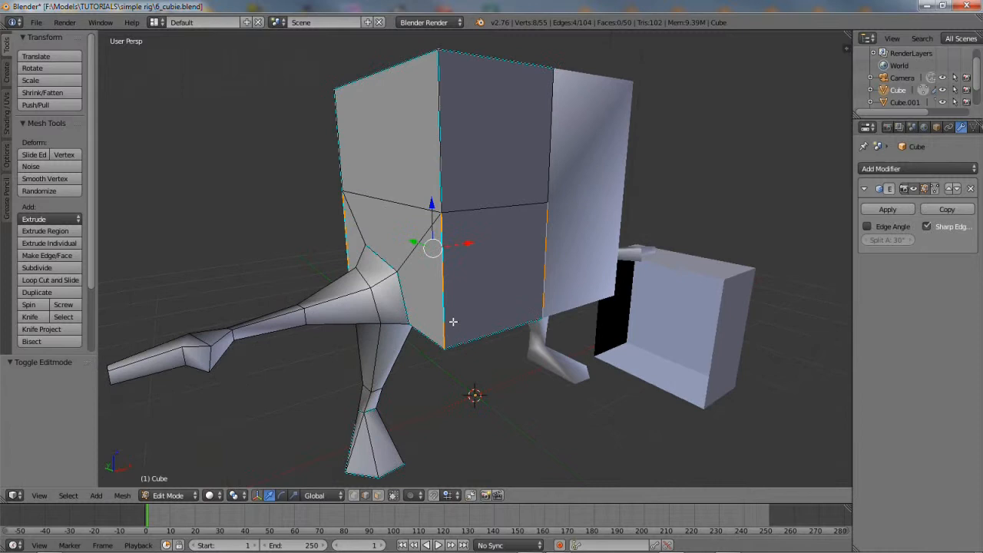
{"action": "left_click", "coordinate": [52, 269]}
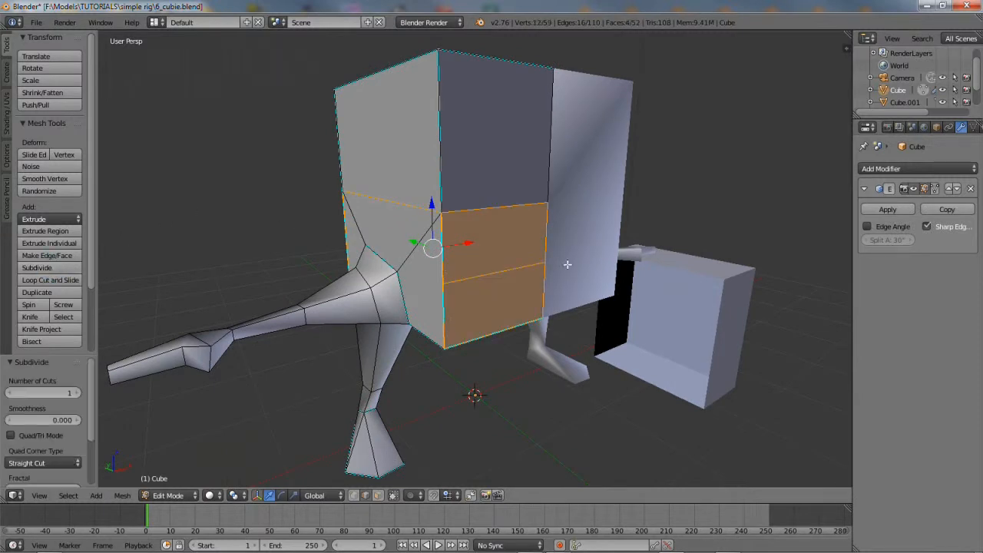
Switch to face select mode and pick the lower-right front face
{"action": "middle_click_drag", "start_coordinate": [390, 283], "coordinate": [427, 282]}
{"action": "left_click", "coordinate": [378, 496]}
{"action": "right_click", "coordinate": [510, 290]}
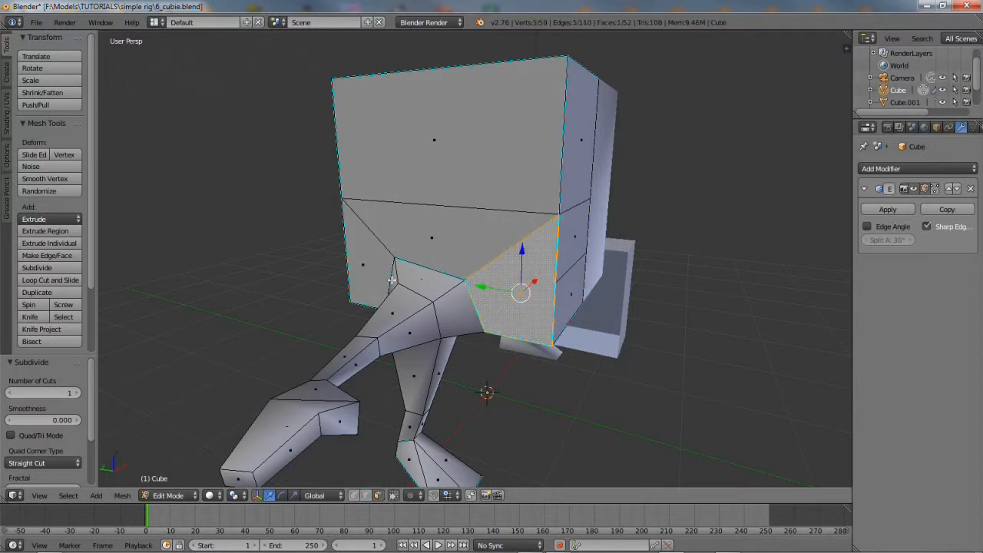
Triangulate the two lower front faces of the body
{"action": "right_click", "coordinate": [366, 264], "text": "shift"}
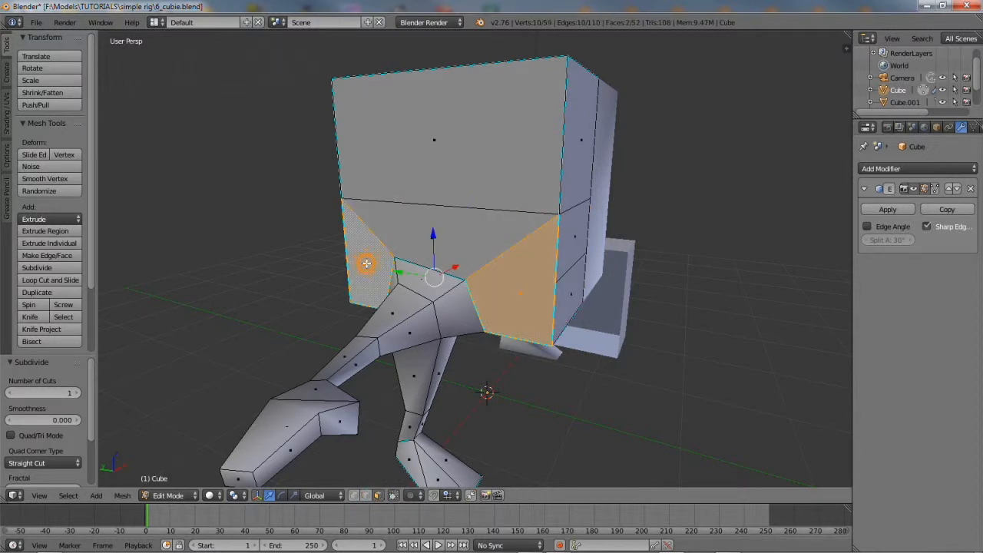
{"action": "left_click", "coordinate": [123, 496]}
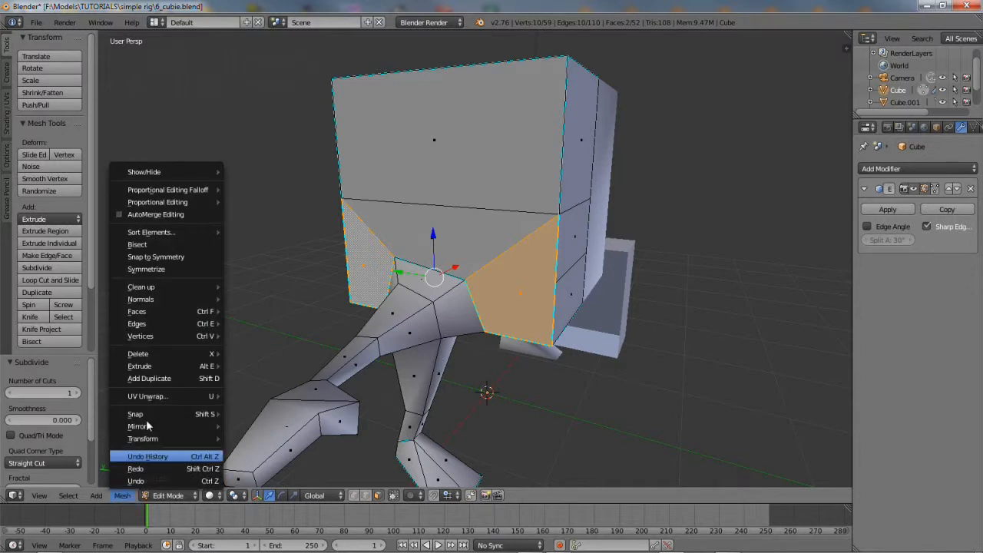
{"action": "mouse_move", "coordinate": [169, 313]}
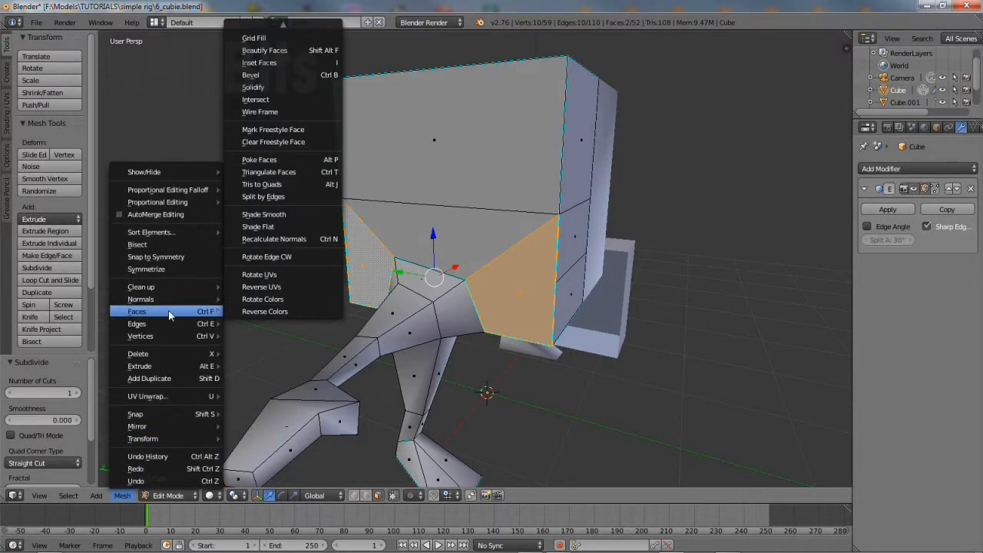
{"action": "left_click", "coordinate": [279, 172]}
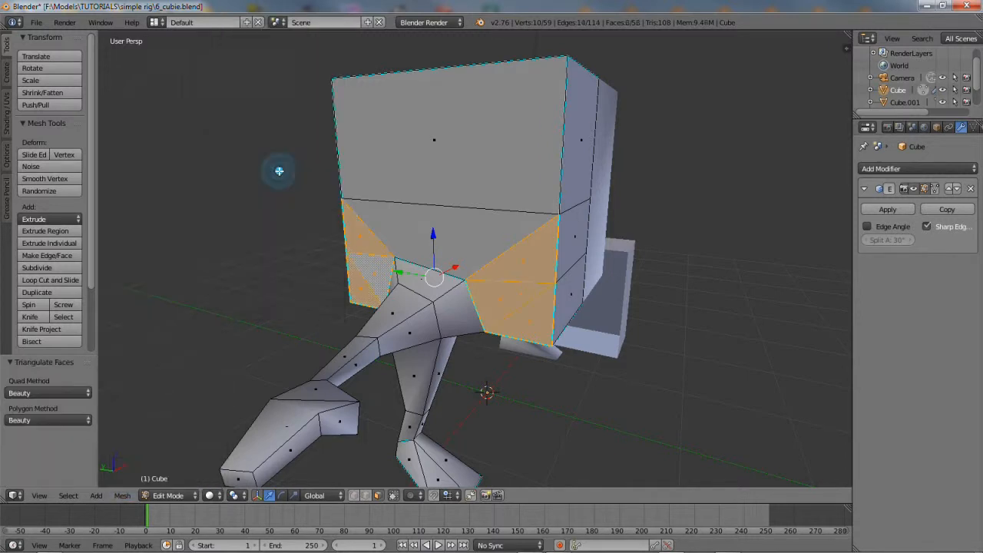
Merge the triangles beside the leg joint back into two quads at a 40° max angle
{"action": "right_click", "coordinate": [529, 326]}
{"action": "right_click", "coordinate": [500, 301], "text": "shift"}
{"action": "middle_click_drag", "start_coordinate": [339, 318], "coordinate": [386, 317]}
{"action": "right_click", "coordinate": [431, 295], "text": "shift"}
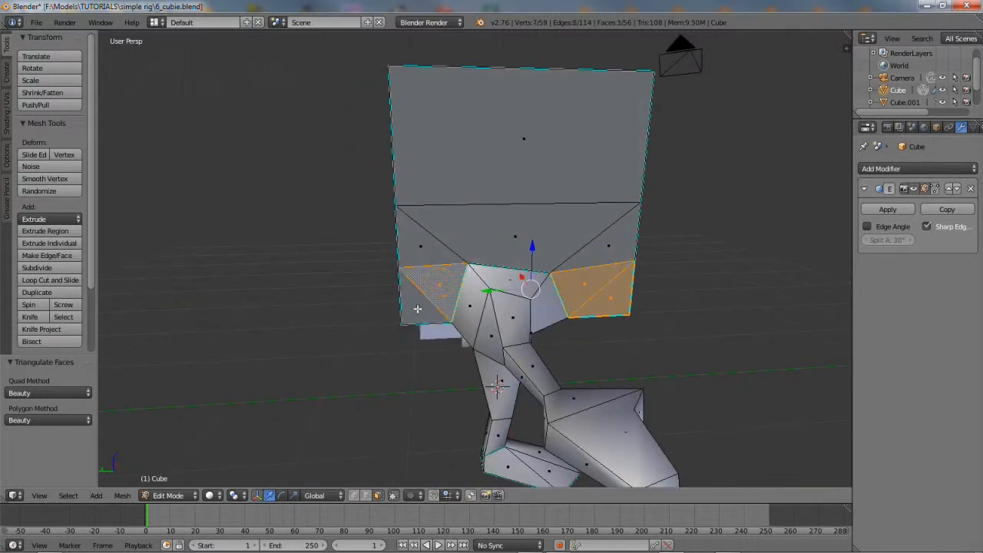
{"action": "right_click", "coordinate": [417, 305], "text": "shift"}
{"action": "left_click", "coordinate": [122, 495]}
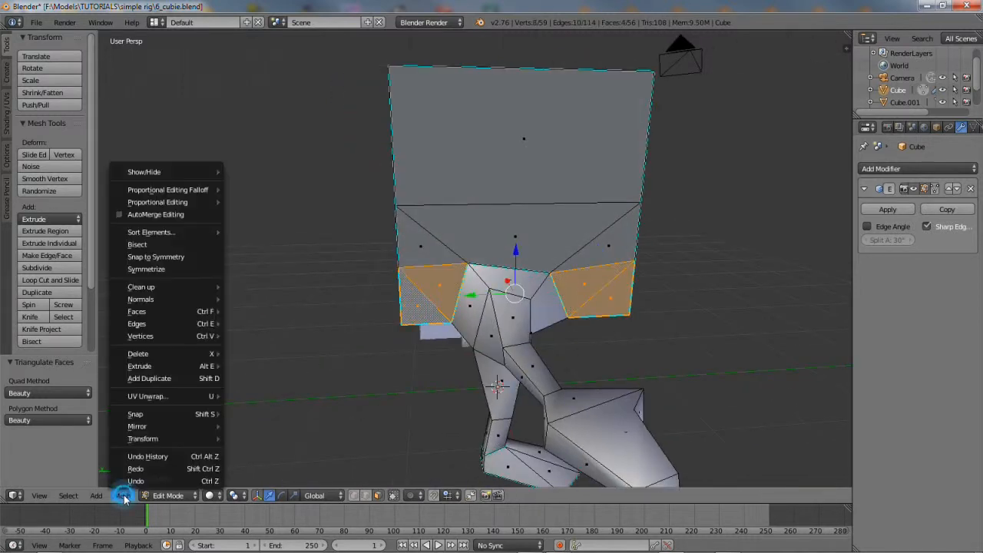
{"action": "mouse_move", "coordinate": [183, 313]}
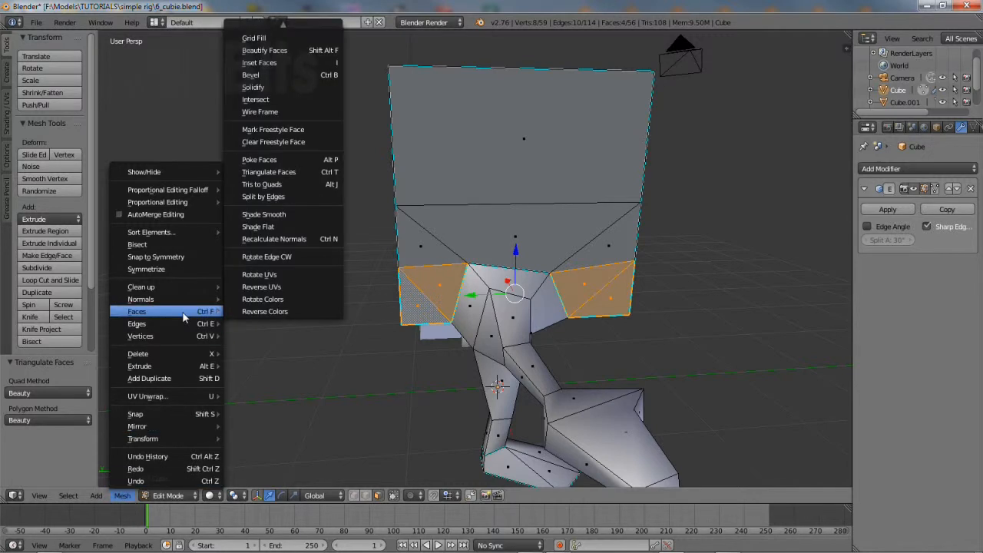
{"action": "left_click", "coordinate": [261, 184]}
{"action": "middle_click_drag", "start_coordinate": [607, 388], "coordinate": [519, 384]}
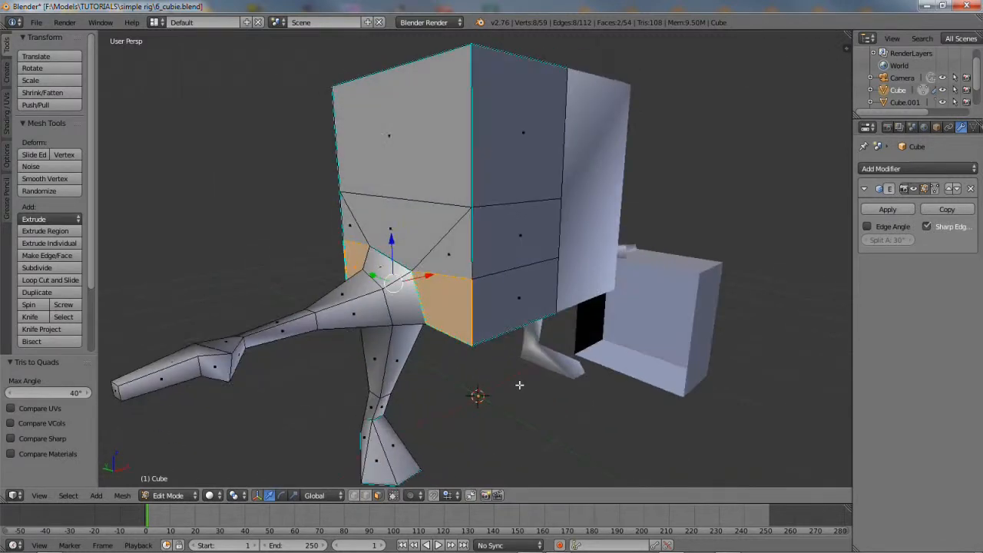
Select the horizontal edge loop in edge mode and raise it 0.147 along Z
{"action": "left_click", "coordinate": [366, 495]}
{"action": "left_click", "coordinate": [509, 200]}
{"action": "left_click", "coordinate": [423, 202], "text": "shift"}
{"action": "middle_click_drag", "start_coordinate": [369, 252], "coordinate": [532, 227]}
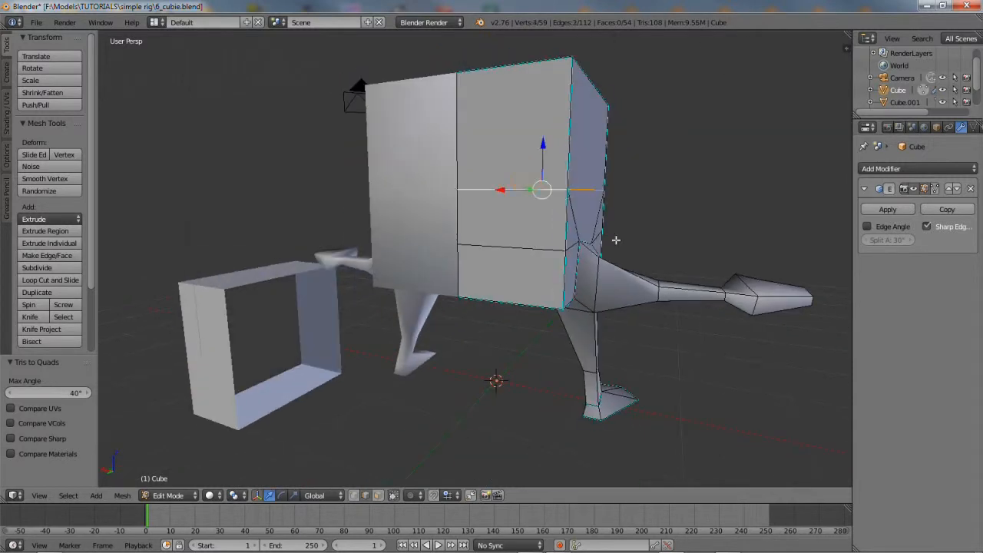
{"action": "middle_click_drag", "start_coordinate": [695, 296], "coordinate": [519, 304]}
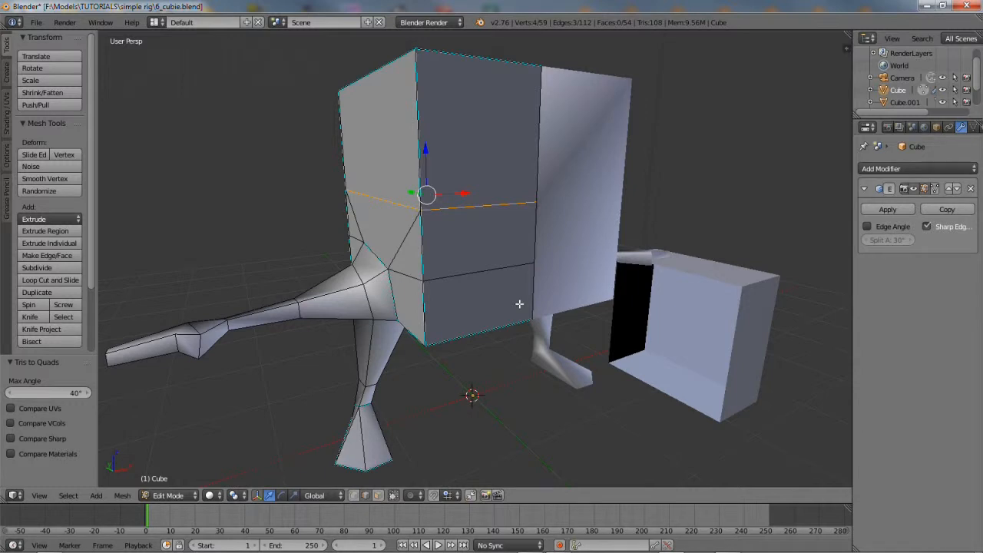
{"action": "left_click_drag", "start_coordinate": [427, 150], "coordinate": [426, 134]}
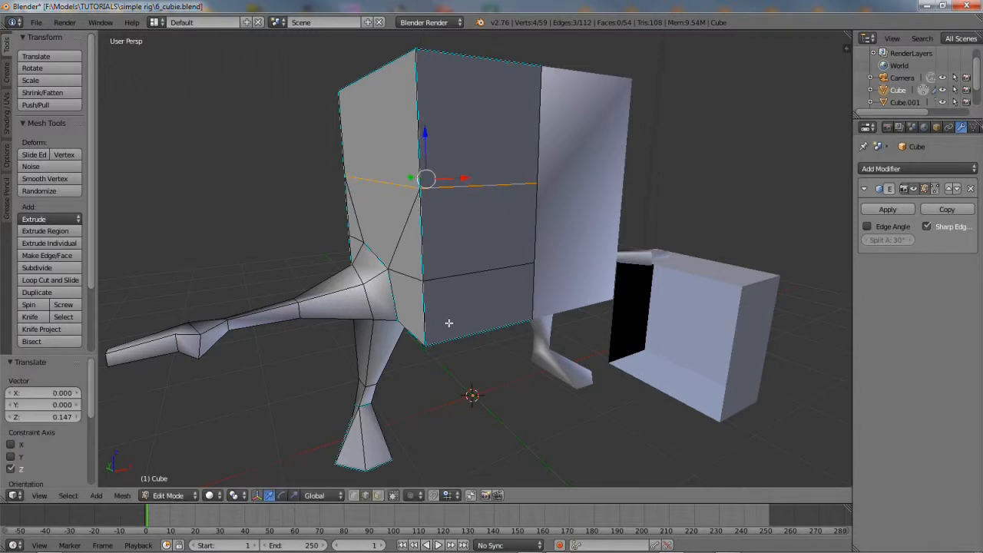
In face mode, select the middle band faces around the body block
{"action": "left_click", "coordinate": [377, 495]}
{"action": "right_click", "coordinate": [496, 216]}
{"action": "middle_click_drag", "start_coordinate": [413, 281], "coordinate": [466, 278]}
{"action": "right_click", "coordinate": [550, 255], "text": "shift"}
{"action": "right_click", "coordinate": [439, 213], "text": "shift"}
{"action": "right_click", "coordinate": [360, 233], "text": "shift"}
{"action": "middle_click_drag", "start_coordinate": [359, 234], "coordinate": [473, 225]}
{"action": "right_click", "coordinate": [469, 222], "text": "shift"}
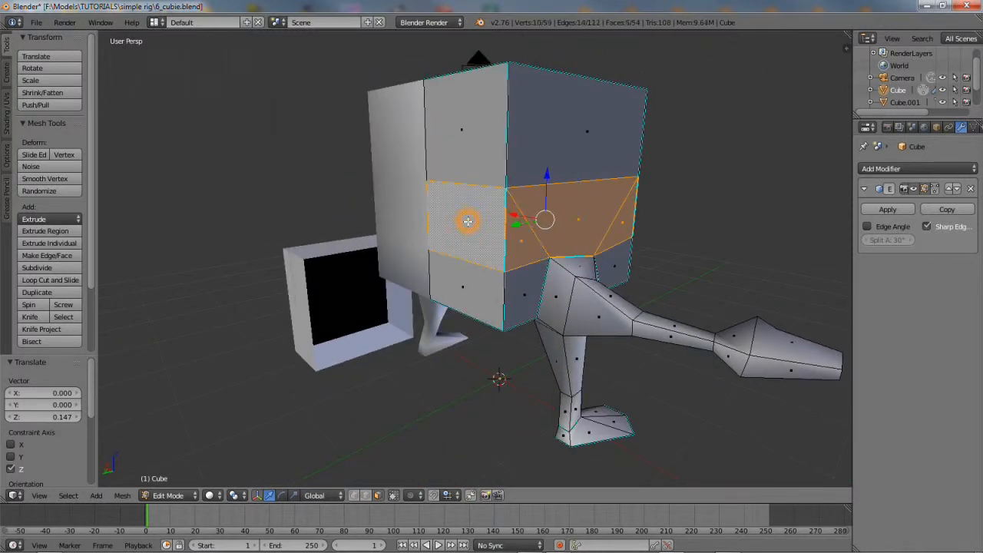
Extrude the band faces, cancelling the move so they stay in place
{"action": "left_click", "coordinate": [122, 495]}
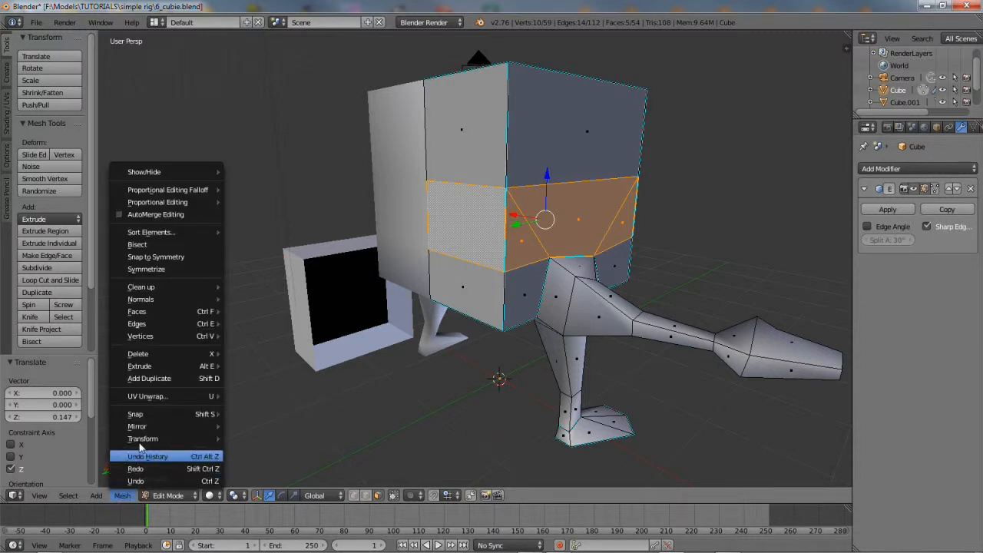
{"action": "mouse_move", "coordinate": [161, 364]}
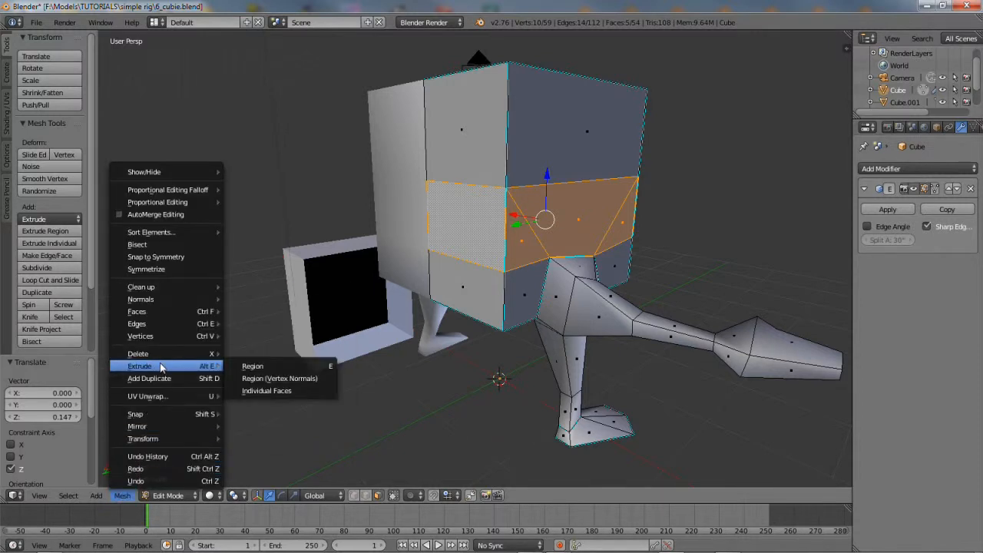
{"action": "left_click", "coordinate": [239, 367]}
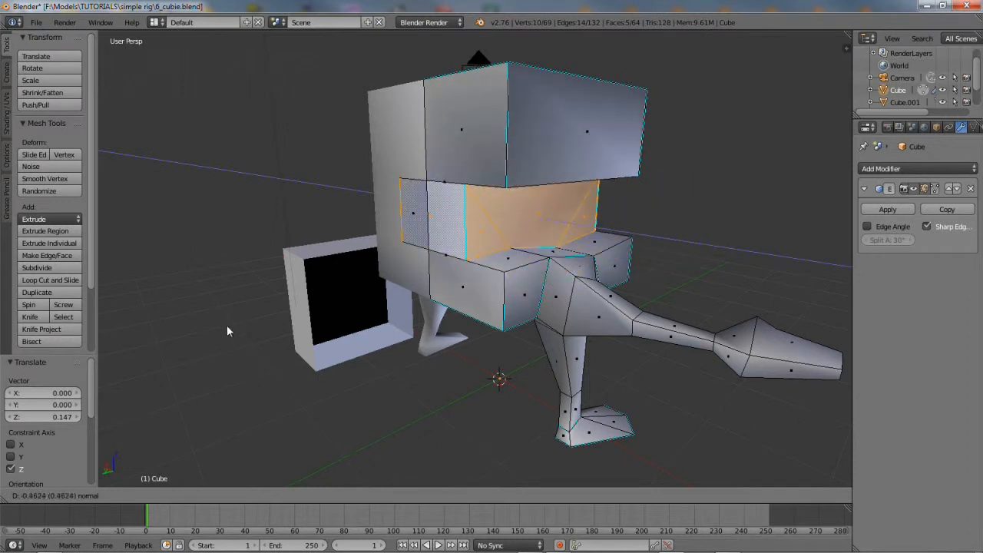
{"action": "right_click", "coordinate": [323, 365]}
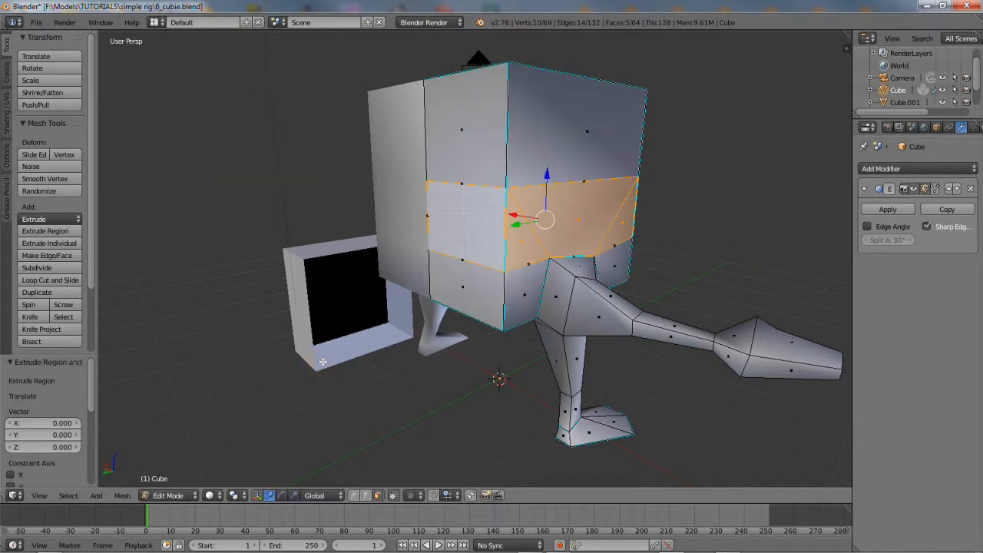
Extrude the single side face outward by 0.146
{"action": "right_click", "coordinate": [452, 226]}
{"action": "middle_click_drag", "start_coordinate": [452, 227], "coordinate": [409, 282]}
{"action": "key", "text": "e"}
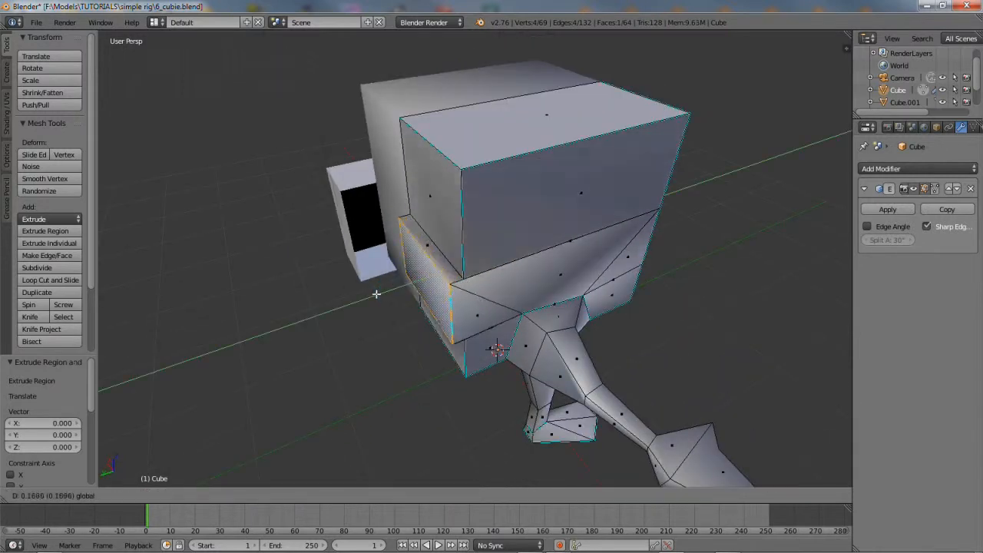
{"action": "left_click", "coordinate": [377, 295]}
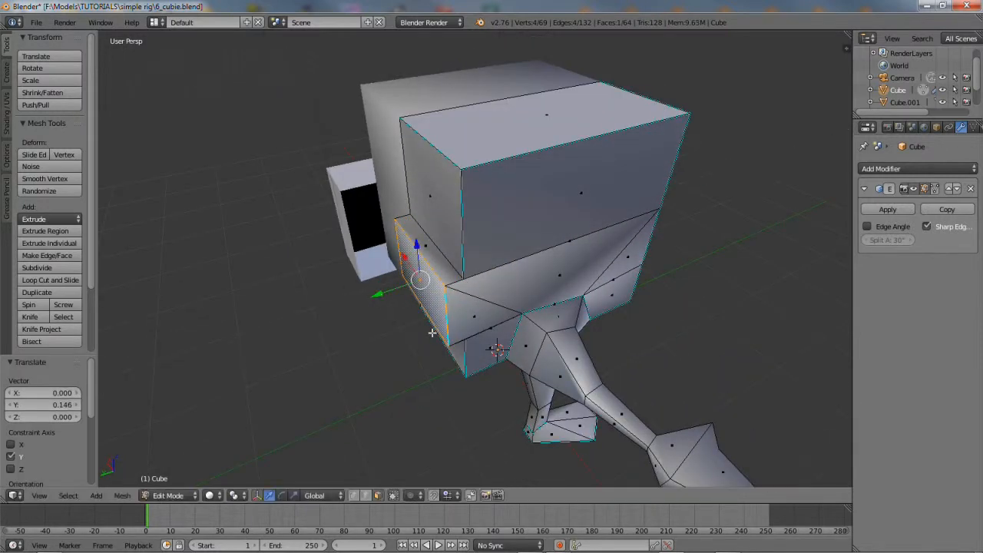
Shift three band faces -0.166 along X and push the middle band face out along Y
{"action": "right_click", "coordinate": [482, 317]}
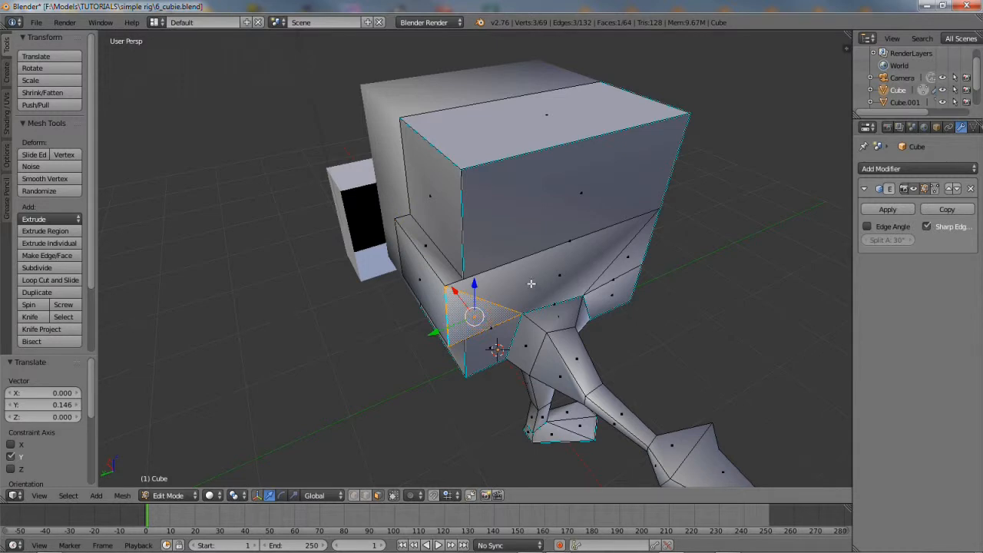
{"action": "right_click", "coordinate": [538, 286], "text": "shift"}
{"action": "right_click", "coordinate": [621, 266], "text": "shift"}
{"action": "left_click_drag", "start_coordinate": [534, 261], "coordinate": [592, 303]}
{"action": "middle_click_drag", "start_coordinate": [592, 303], "coordinate": [535, 317]}
{"action": "right_click", "coordinate": [484, 295]}
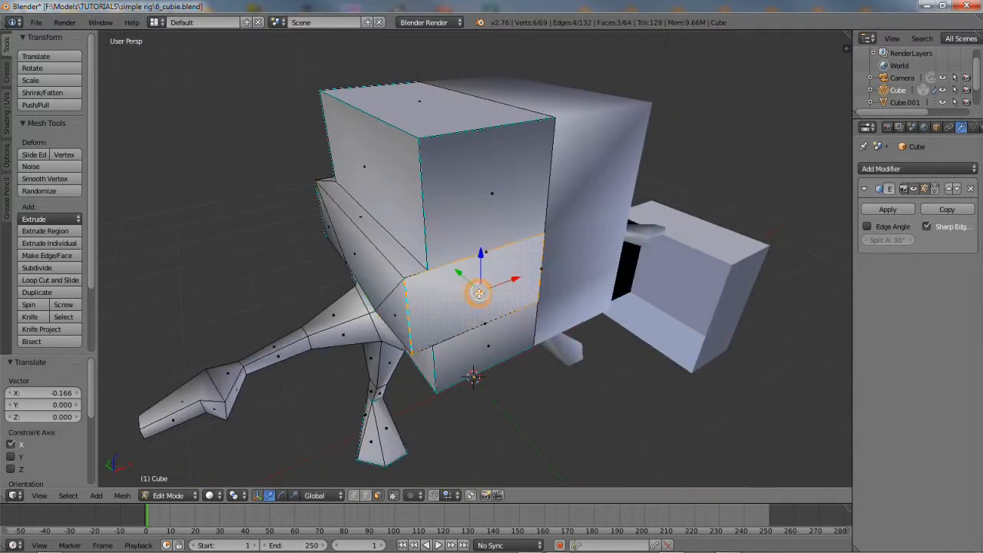
{"action": "left_click_drag", "start_coordinate": [460, 275], "coordinate": [475, 284]}
{"action": "middle_click_drag", "start_coordinate": [437, 339], "coordinate": [357, 335]}
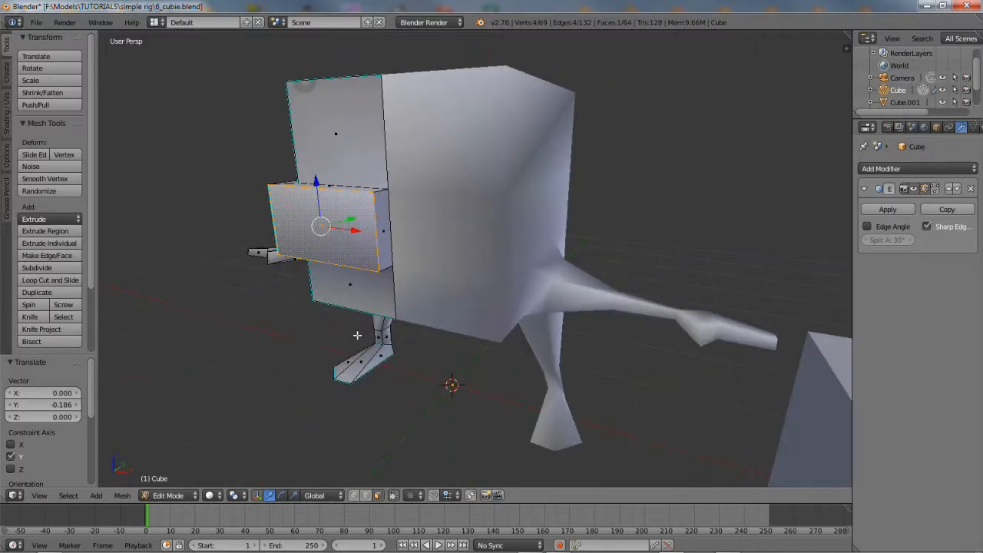
Delete the protrusion's narrow side face, leaving an opening
{"action": "right_click", "coordinate": [382, 233]}
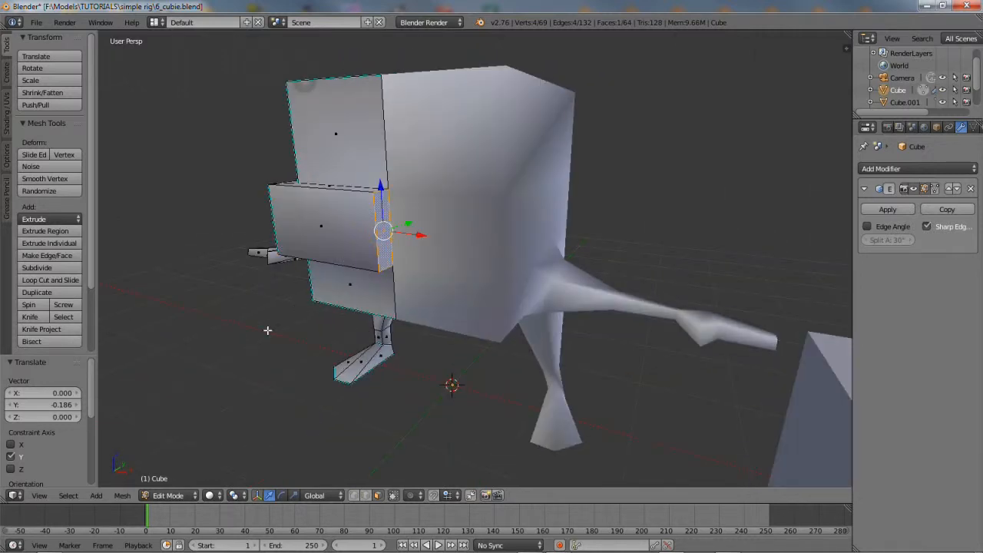
{"action": "left_click", "coordinate": [122, 495]}
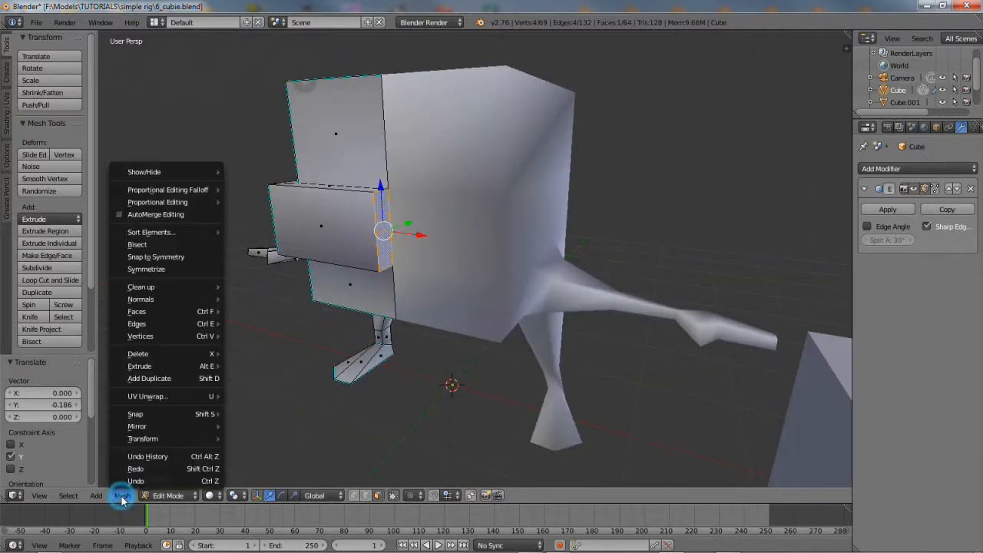
{"action": "mouse_move", "coordinate": [159, 358]}
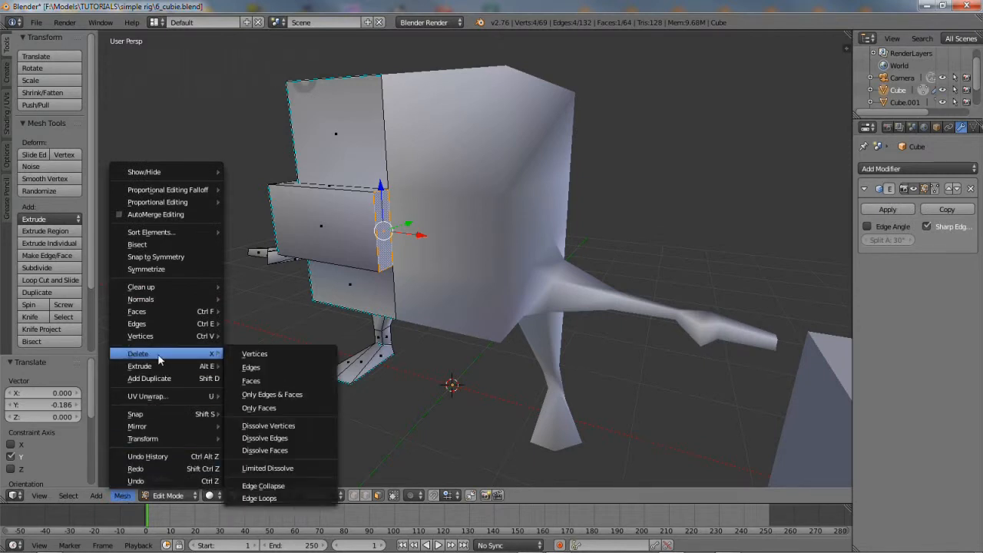
{"action": "left_click", "coordinate": [261, 380]}
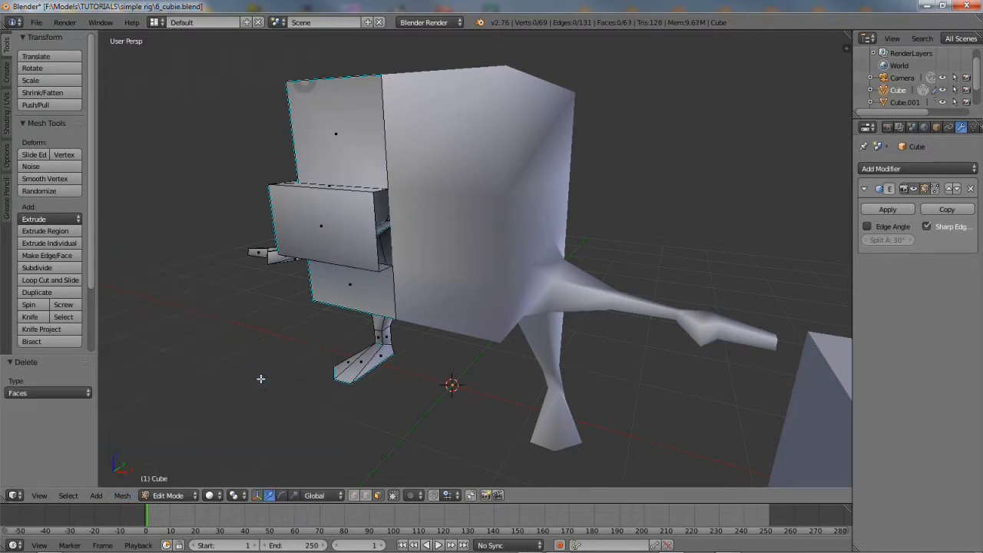
Inset the front face of the head's middle block
{"action": "middle_click_drag", "start_coordinate": [344, 366], "coordinate": [417, 368]}
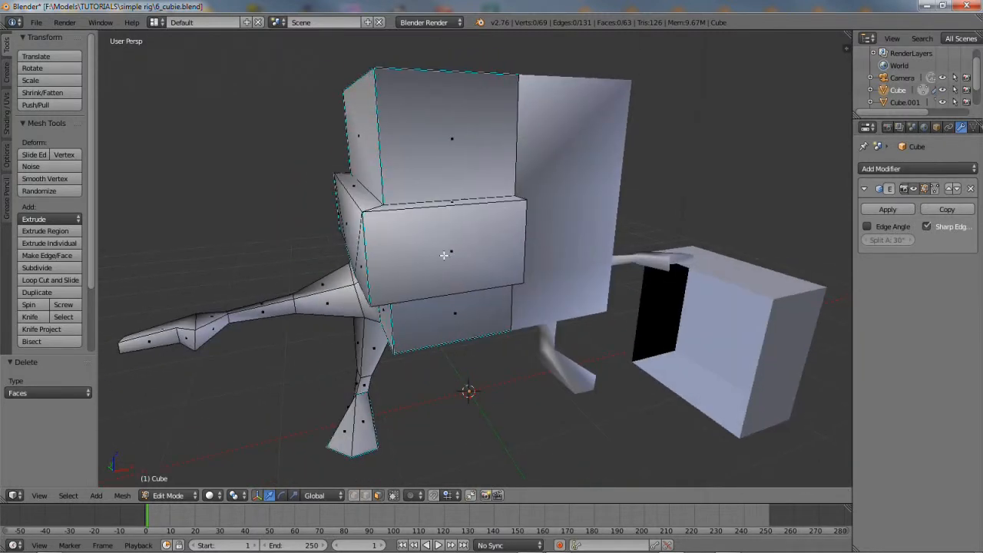
{"action": "left_click", "coordinate": [444, 255]}
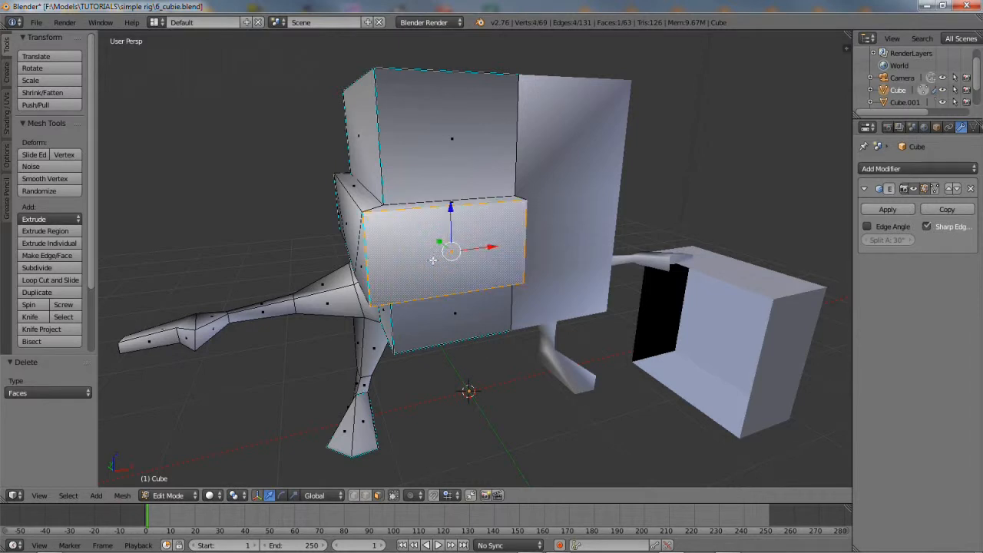
{"action": "left_click", "coordinate": [123, 496]}
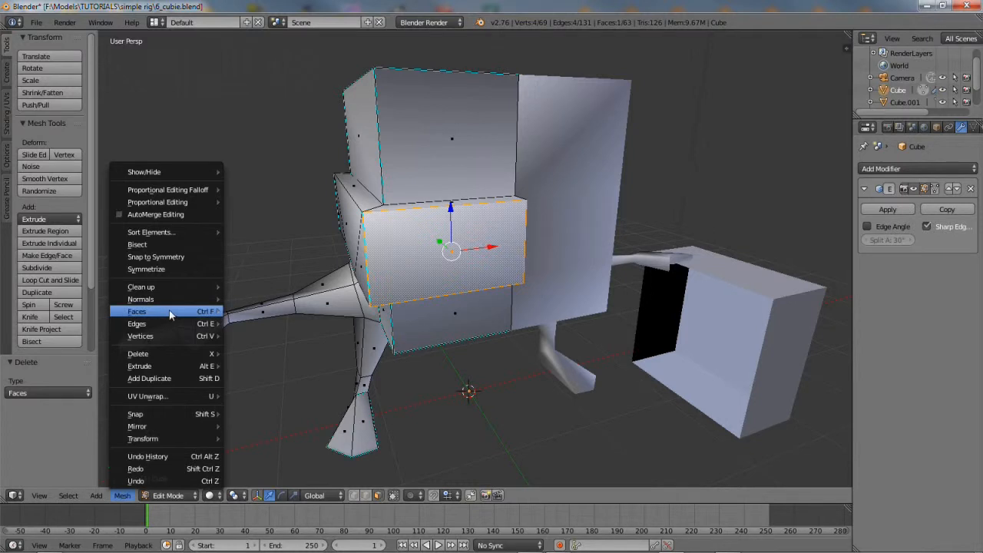
{"action": "mouse_move", "coordinate": [173, 313]}
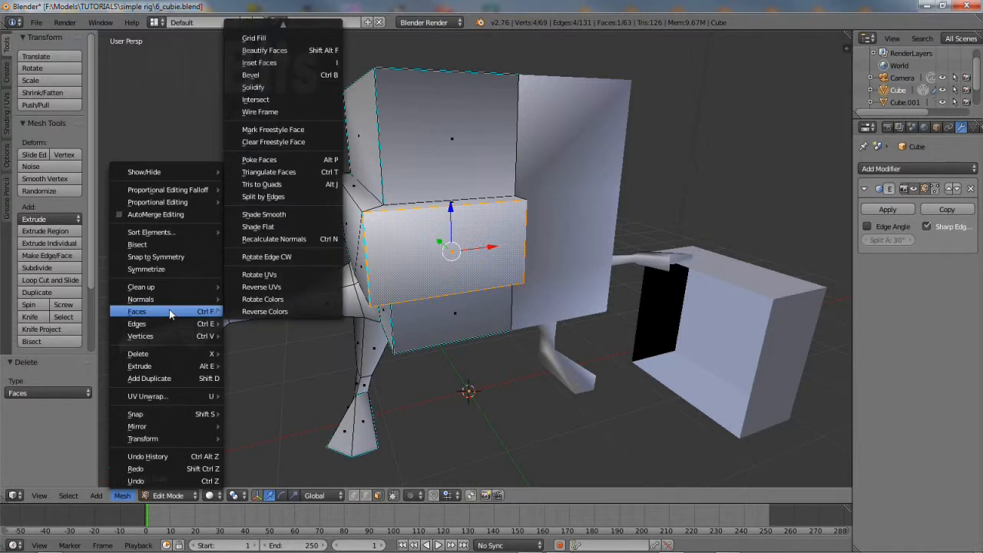
{"action": "left_click", "coordinate": [260, 62]}
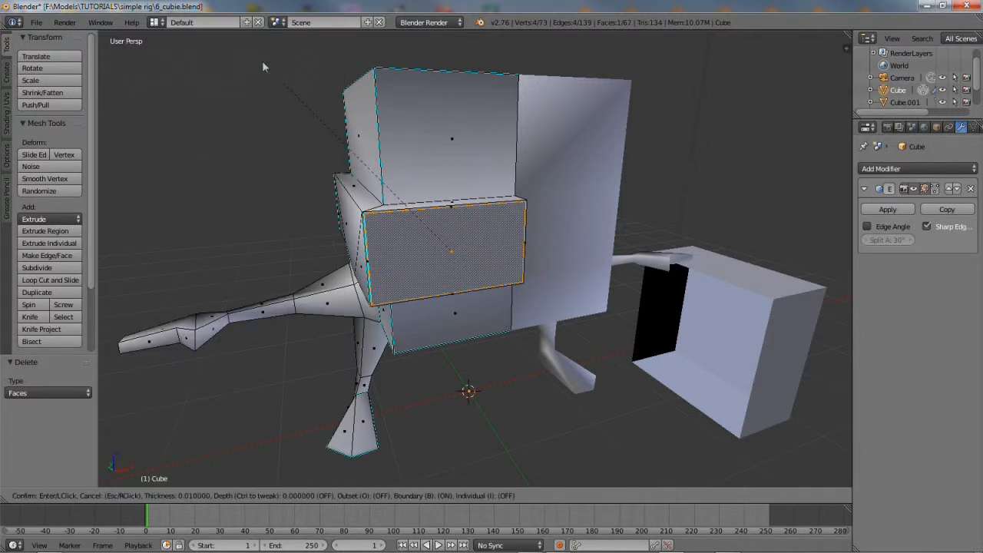
{"action": "left_click", "coordinate": [284, 103]}
Stretch the inset's inner face and its end edge along X into a thin slit
{"action": "middle_click_drag", "start_coordinate": [340, 345], "coordinate": [315, 333]}
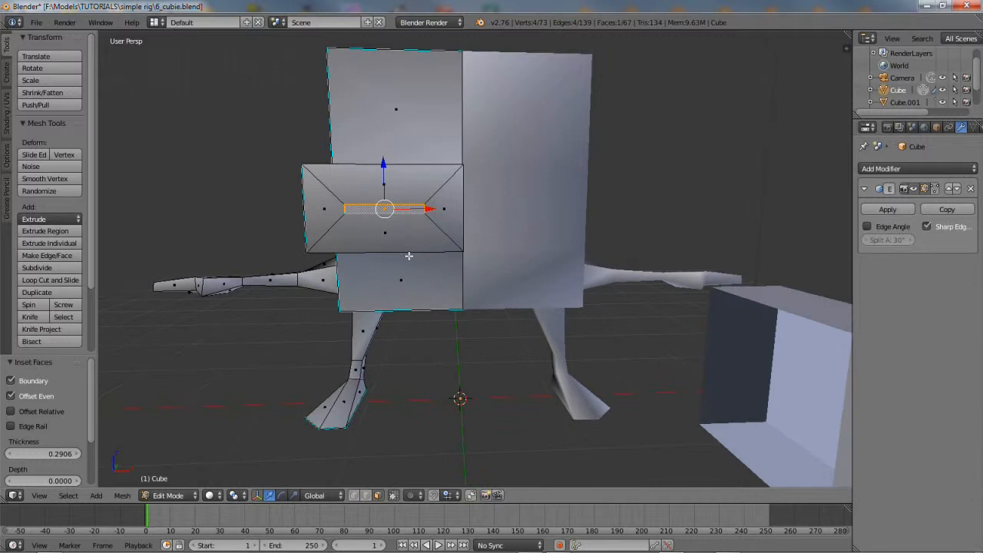
{"action": "left_click_drag", "start_coordinate": [428, 210], "coordinate": [445, 208]}
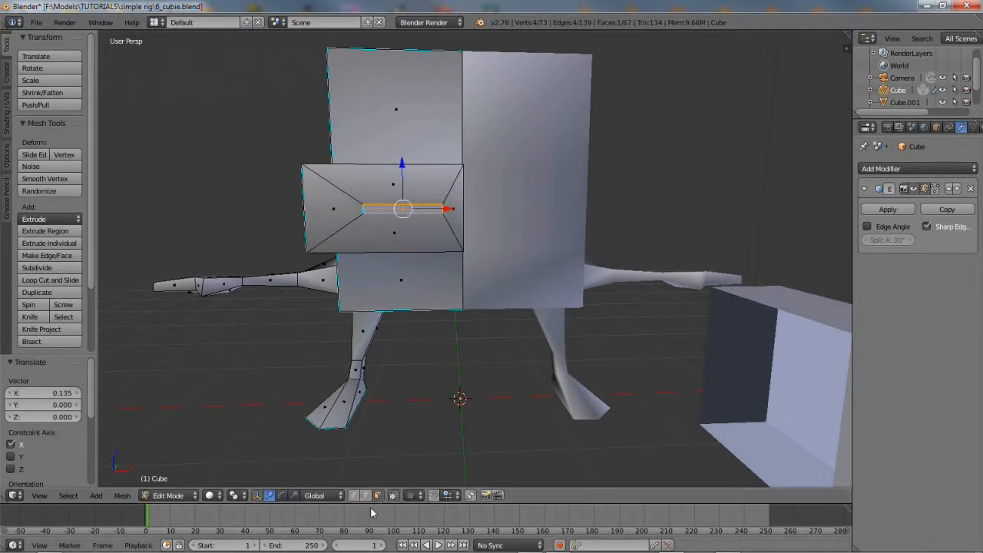
{"action": "right_click", "coordinate": [365, 212]}
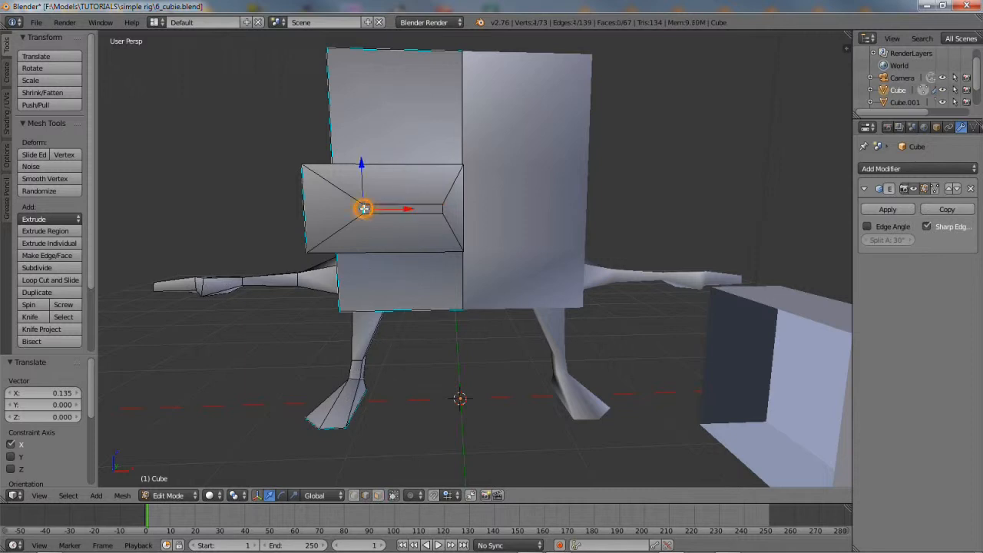
{"action": "mouse_move", "coordinate": [403, 209]}
{"action": "left_mouse_down"}
{"action": "mouse_move", "coordinate": [431, 211]}
{"action": "mouse_move", "coordinate": [417, 211]}
{"action": "left_mouse_up"}
{"action": "middle_click_drag", "start_coordinate": [437, 361], "coordinate": [469, 374]}
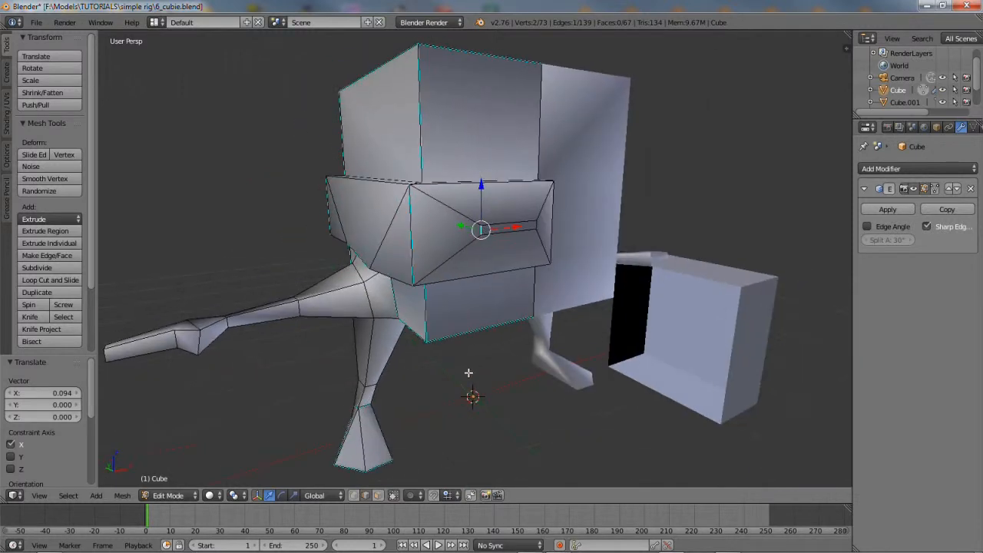
Extrude the slit face and move it 0.136 along Y to form the eye slot
{"action": "left_click", "coordinate": [377, 495]}
{"action": "right_click", "coordinate": [509, 226]}
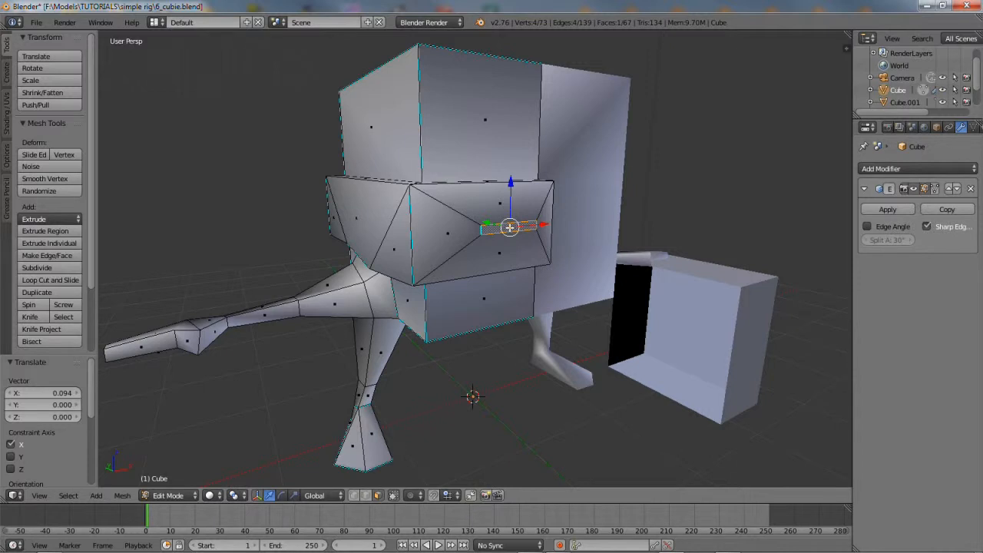
{"action": "left_click", "coordinate": [121, 497]}
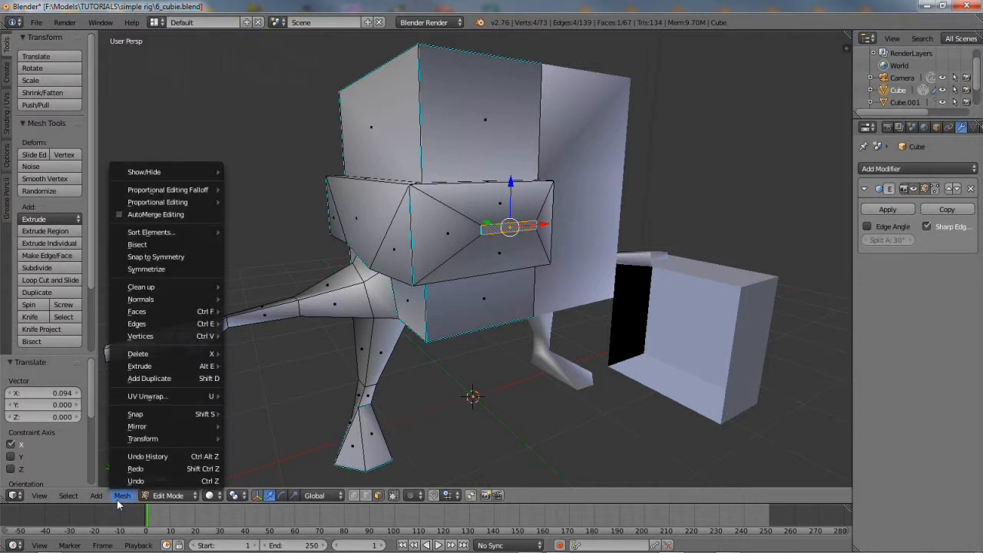
{"action": "mouse_move", "coordinate": [165, 366]}
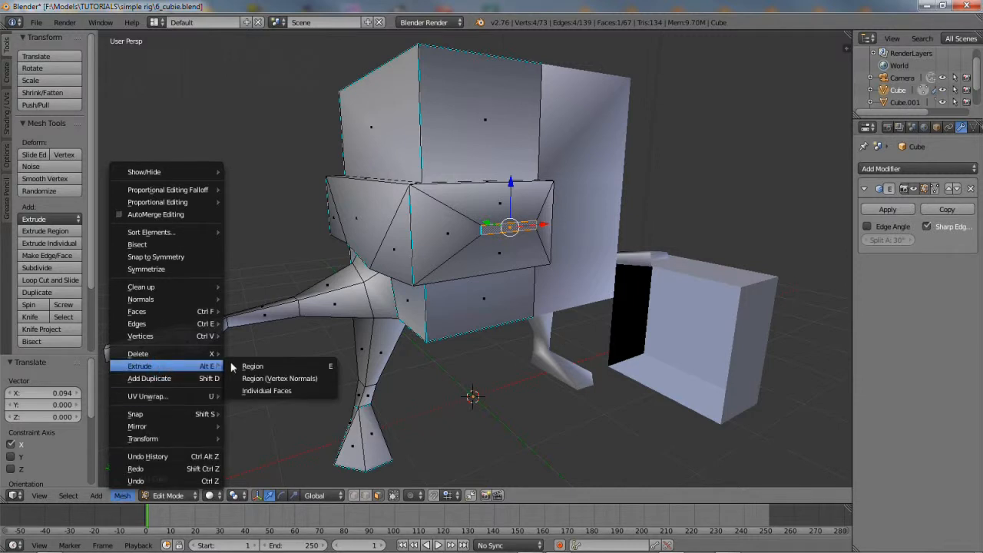
{"action": "left_click", "coordinate": [281, 367]}
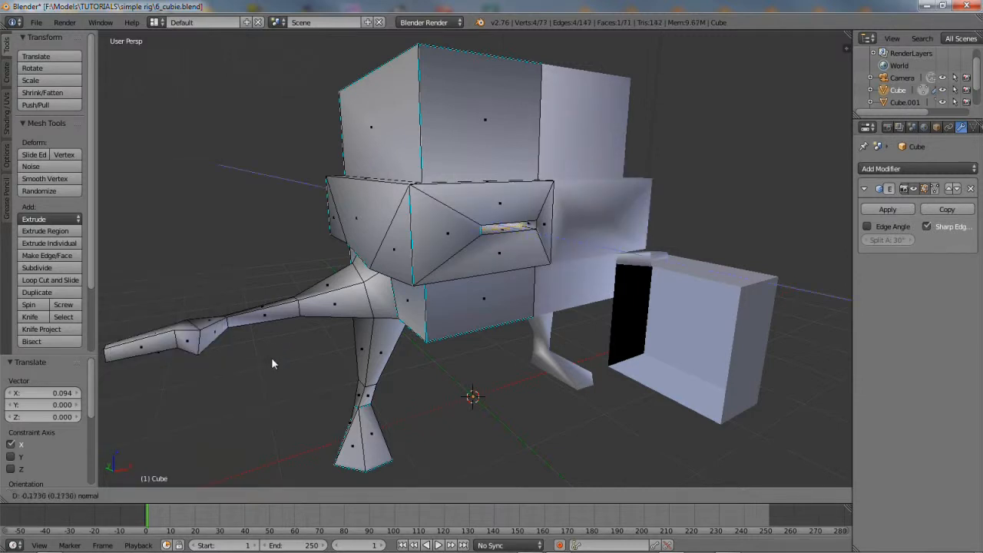
{"action": "left_click", "coordinate": [272, 360]}
{"action": "middle_click_drag", "start_coordinate": [309, 336], "coordinate": [331, 355]}
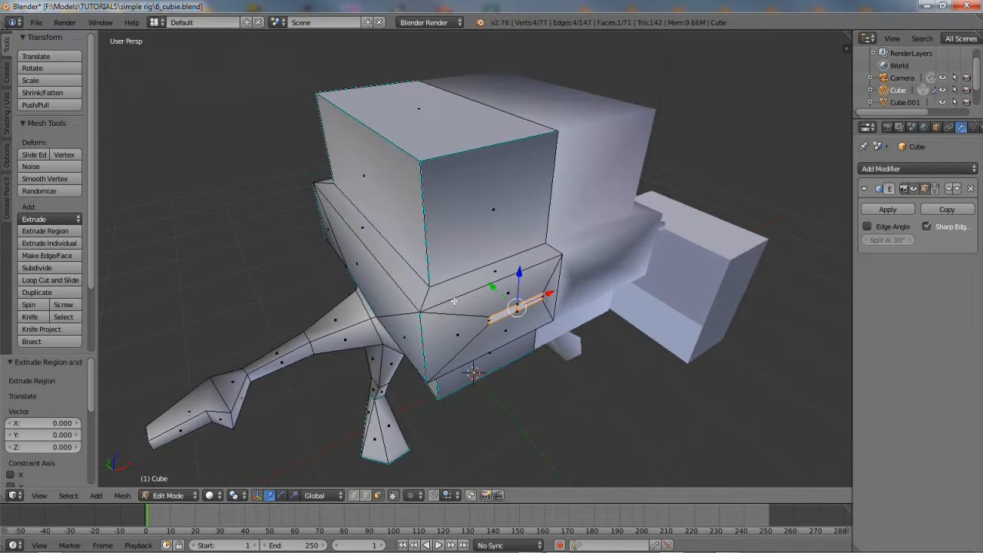
{"action": "key", "text": "g"}
{"action": "key", "text": "y"}
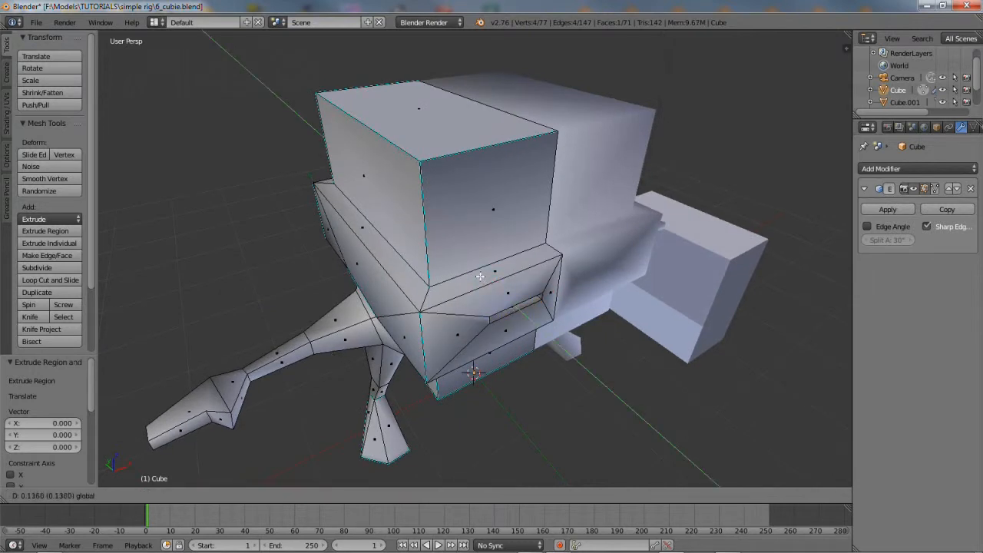
{"action": "left_click", "coordinate": [480, 276]}
{"action": "middle_click_drag", "start_coordinate": [480, 275], "coordinate": [432, 312]}
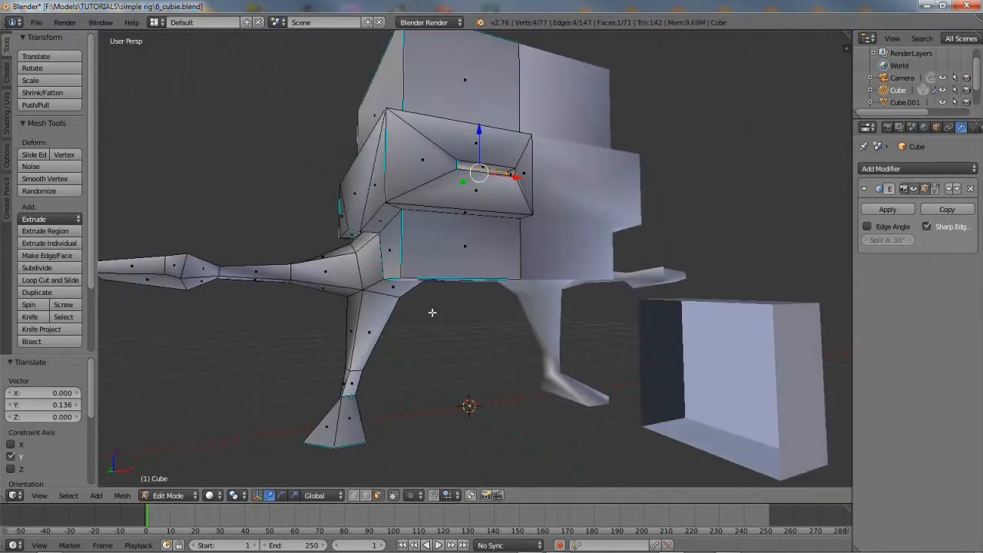
Knife a thin horizontal mouth strip across the lower front face of the head
{"action": "right_click", "coordinate": [486, 237]}
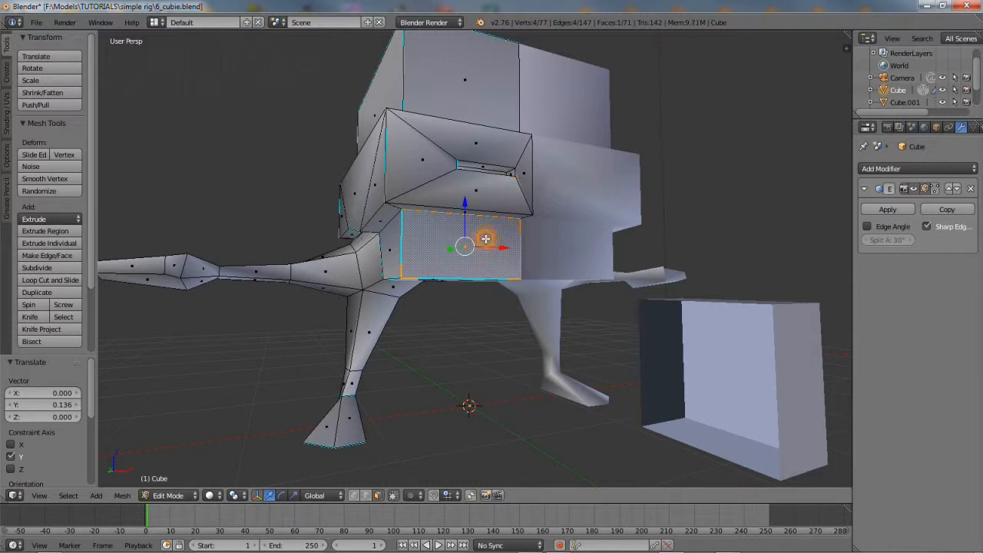
{"action": "middle_click_drag", "start_coordinate": [486, 239], "coordinate": [468, 265]}
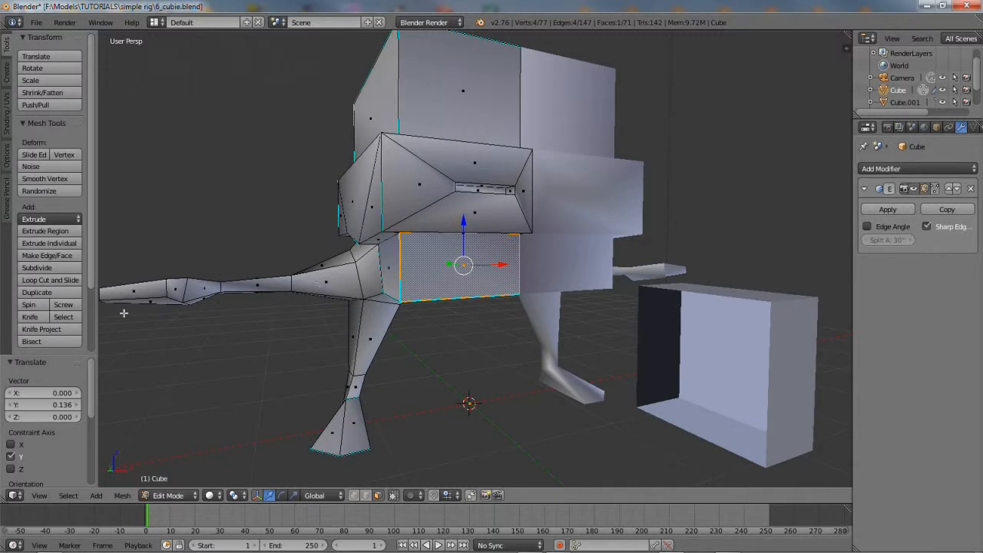
{"action": "left_click", "coordinate": [32, 316]}
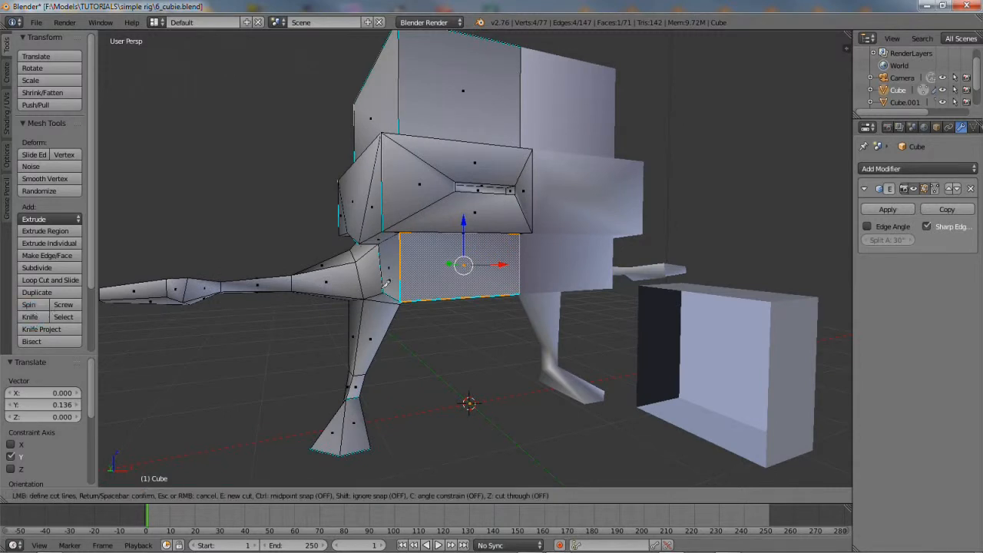
{"action": "left_click", "coordinate": [521, 242]}
{"action": "left_click", "coordinate": [439, 245]}
{"action": "left_click", "coordinate": [523, 251]}
{"action": "key", "text": "Return"}
{"action": "mouse_move", "coordinate": [471, 298]}
{"action": "middle_mouse_down"}
{"action": "mouse_move", "coordinate": [400, 297]}
{"action": "mouse_move", "coordinate": [461, 295]}
{"action": "middle_mouse_up"}
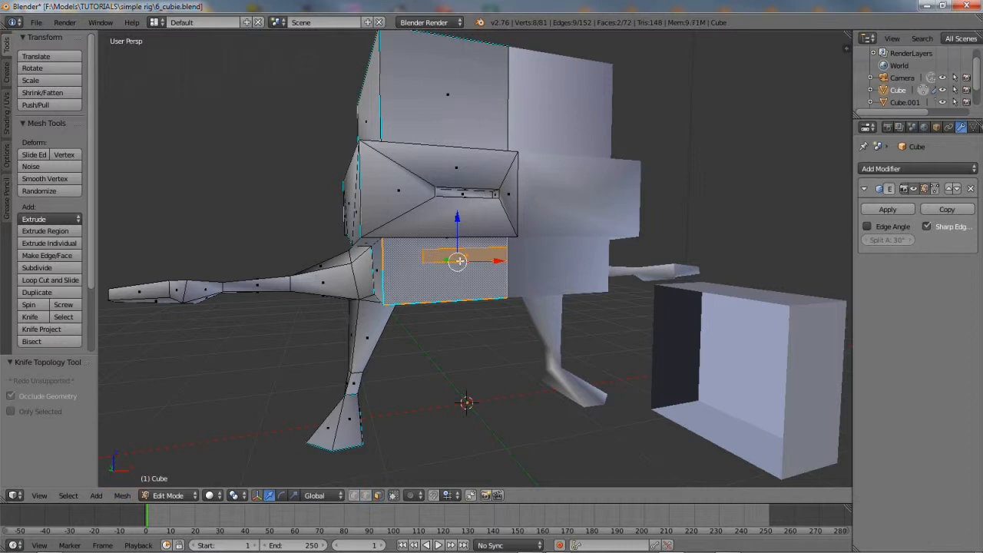
Extrude the mouth strip and recess it 0.125 along Y, then select the surrounding face
{"action": "right_click", "coordinate": [440, 256]}
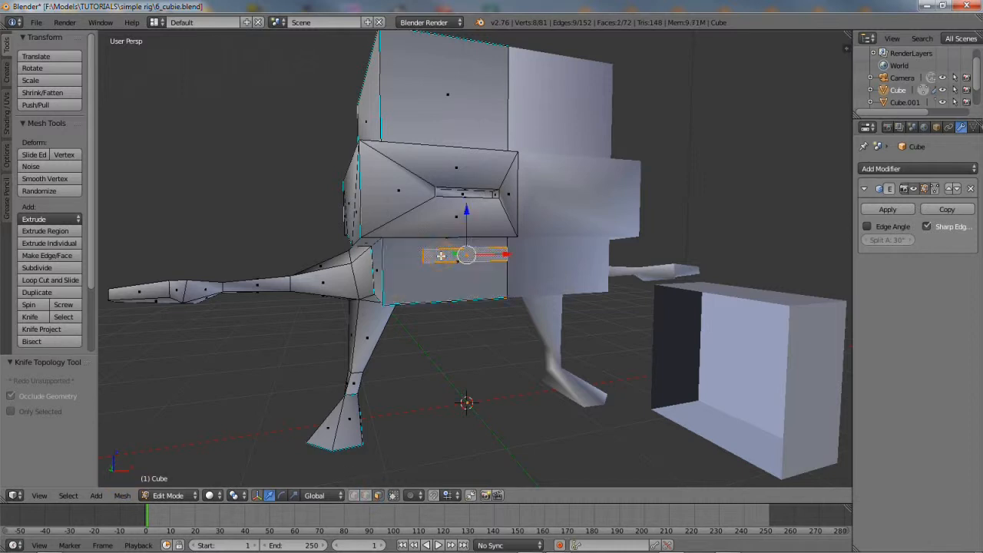
{"action": "left_click", "coordinate": [122, 496]}
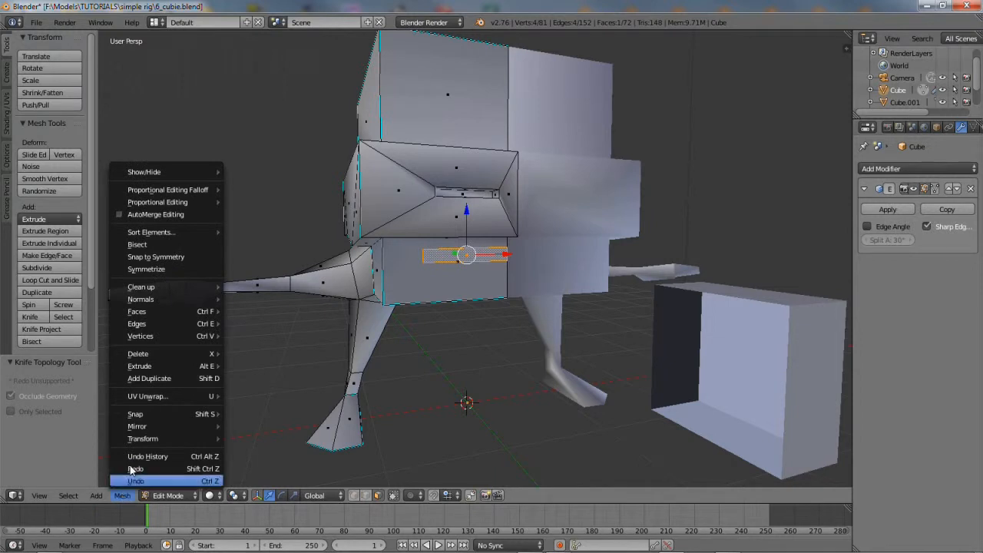
{"action": "mouse_move", "coordinate": [151, 367]}
{"action": "left_click", "coordinate": [257, 366]}
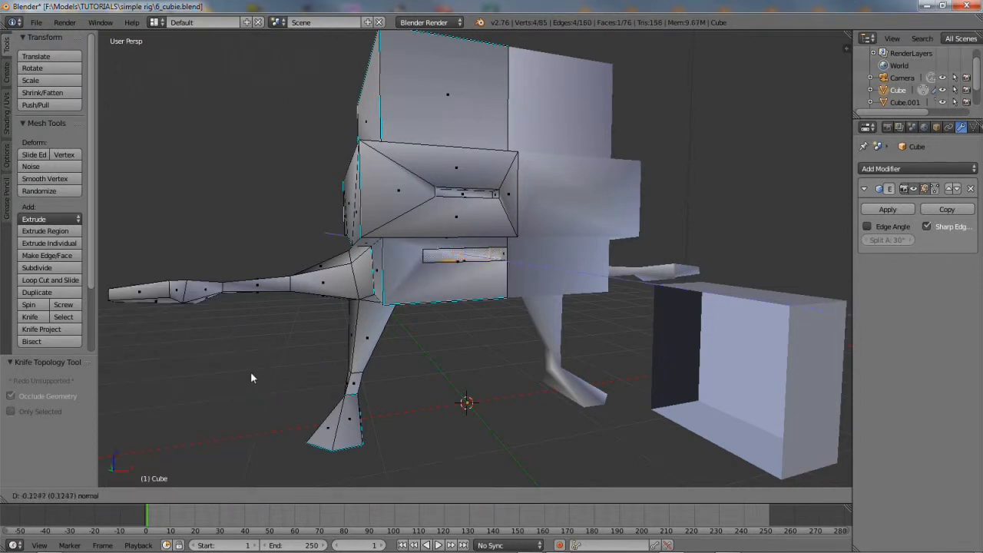
{"action": "left_click", "coordinate": [250, 371]}
{"action": "middle_click_drag", "start_coordinate": [390, 296], "coordinate": [358, 312]}
{"action": "scroll", "coordinate": [348, 307], "scroll_direction": "up", "scroll_amount": 5}
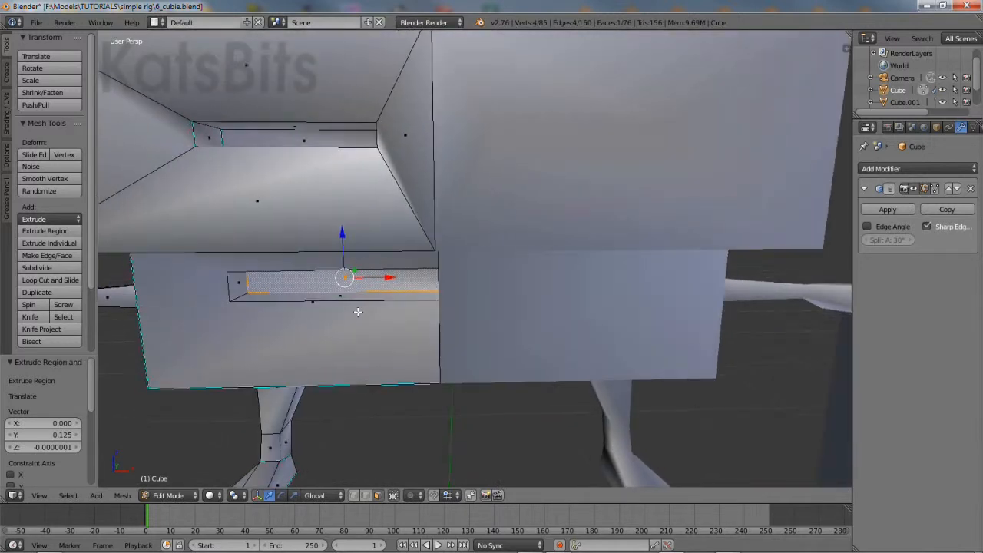
{"action": "right_click", "coordinate": [312, 303]}
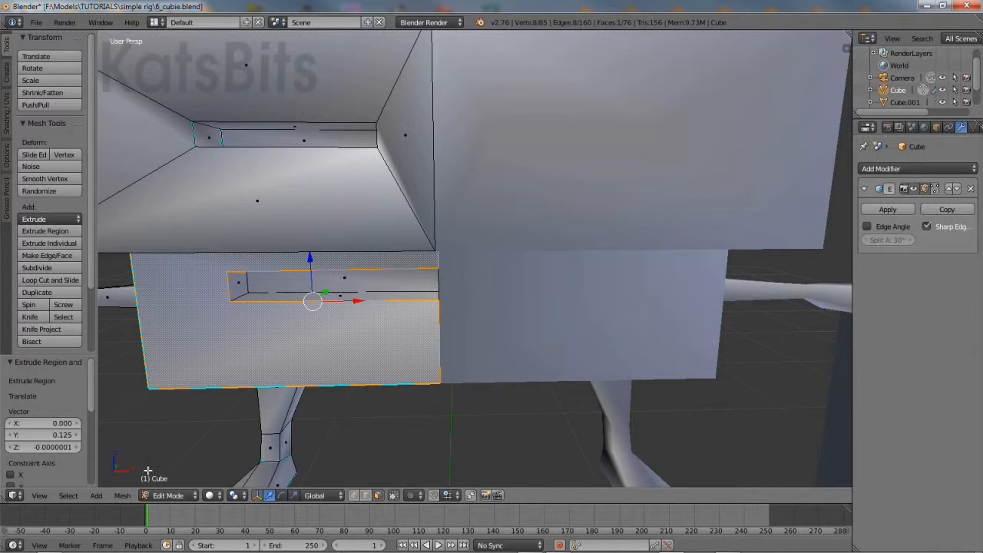
{"action": "left_click", "coordinate": [122, 496]}
Triangulate the face around the mouth and merge four of its triangles into quads
{"action": "mouse_move", "coordinate": [169, 318]}
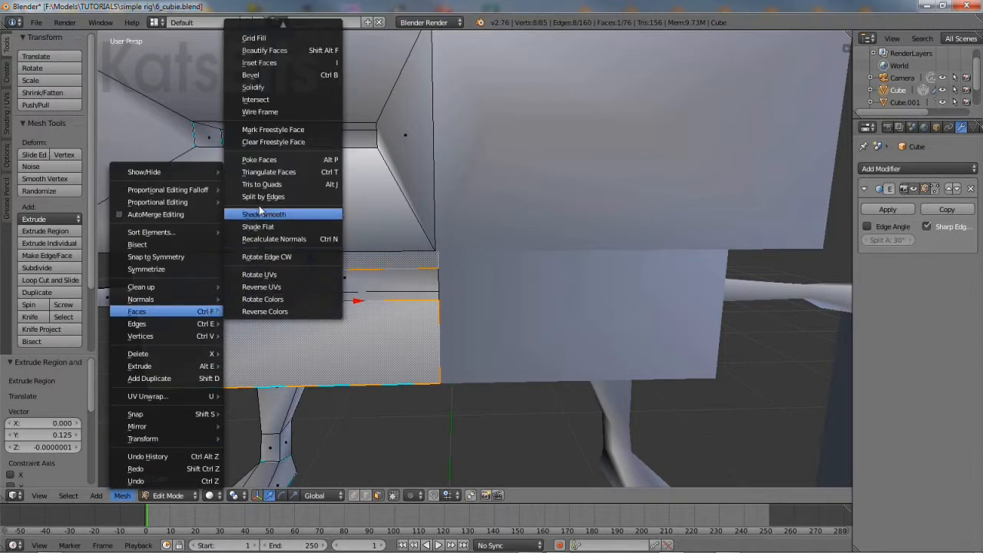
{"action": "left_click", "coordinate": [263, 174]}
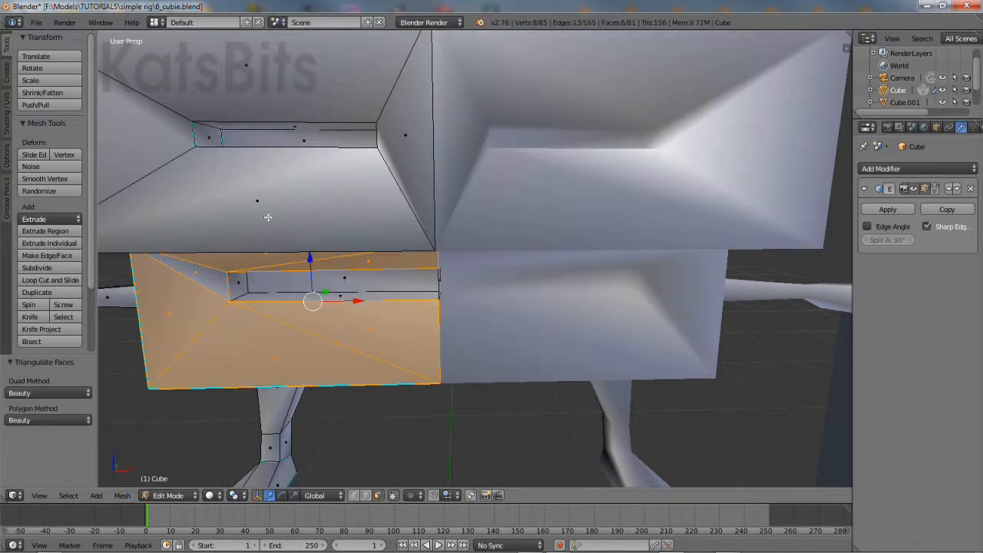
{"action": "middle_click_drag", "start_coordinate": [276, 293], "coordinate": [274, 271]}
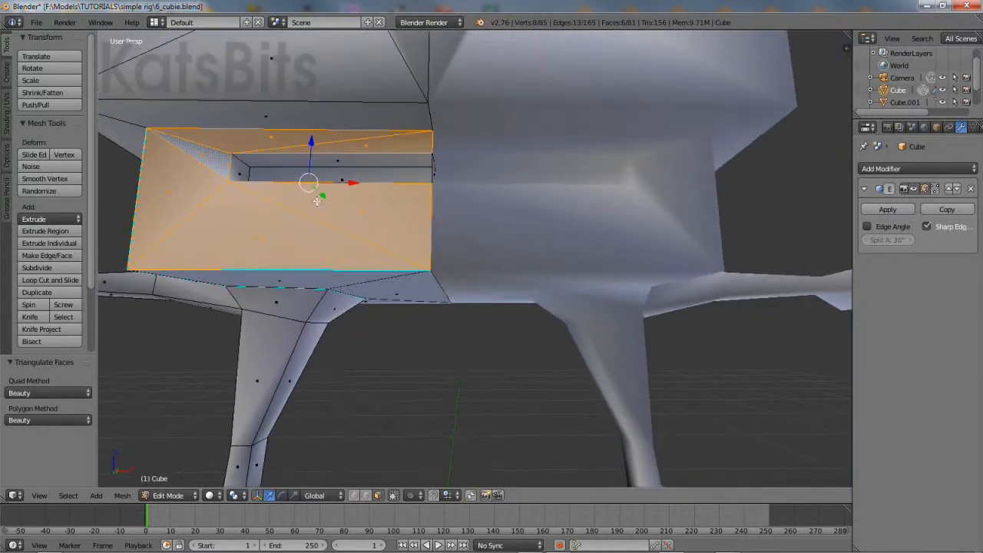
{"action": "left_click", "coordinate": [317, 201]}
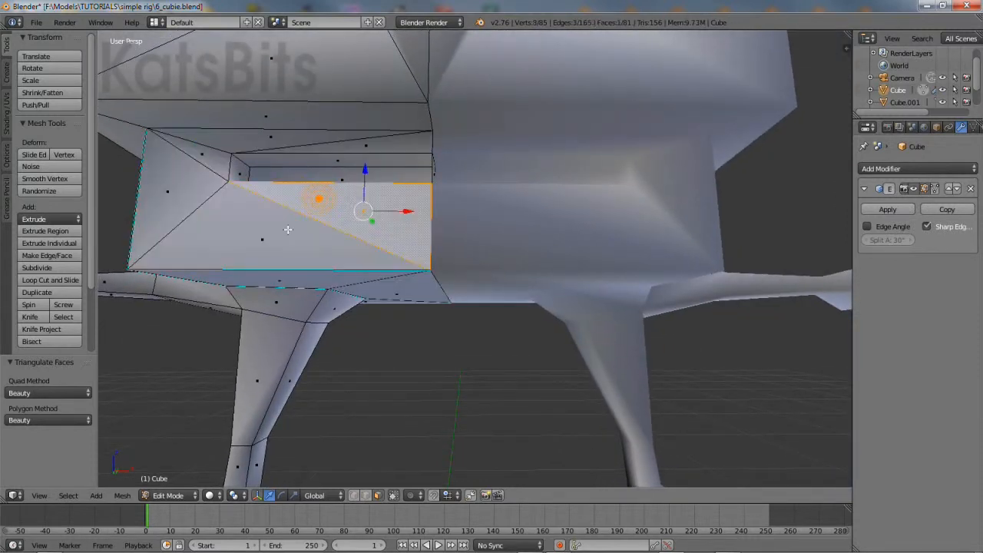
{"action": "left_click", "coordinate": [223, 234], "text": "shift"}
{"action": "left_click", "coordinate": [367, 142], "text": "shift"}
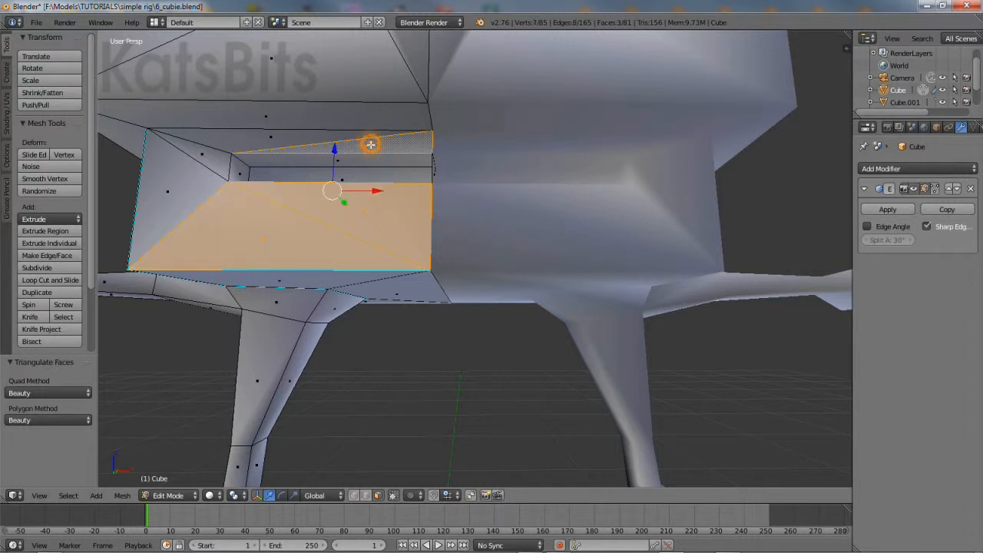
{"action": "left_click", "coordinate": [264, 140], "text": "shift"}
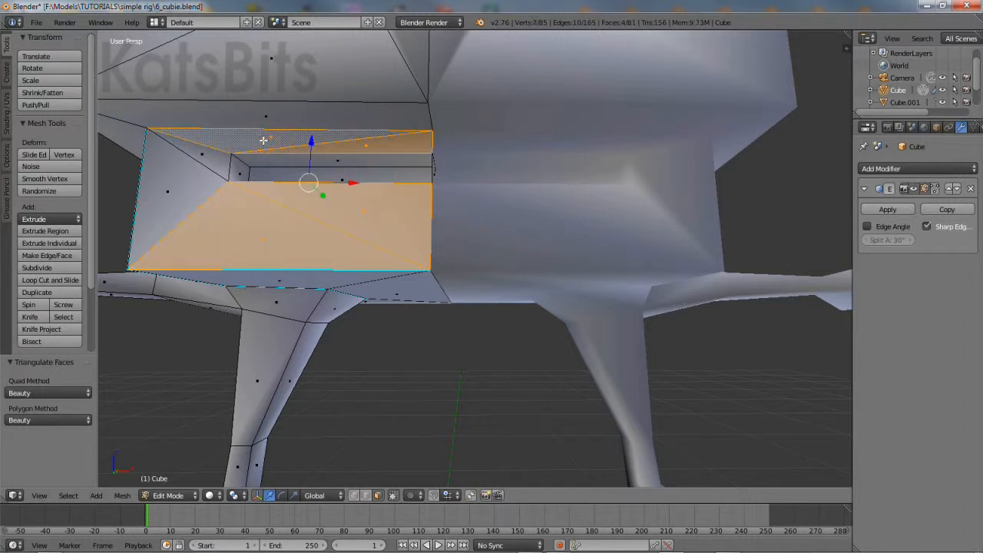
{"action": "left_click", "coordinate": [123, 496]}
{"action": "mouse_move", "coordinate": [152, 312]}
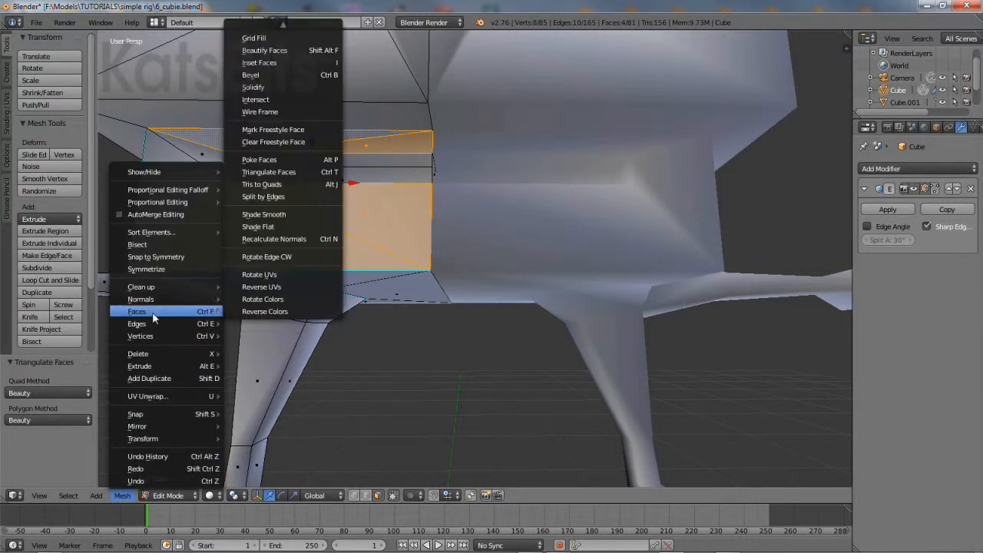
{"action": "left_click", "coordinate": [273, 183]}
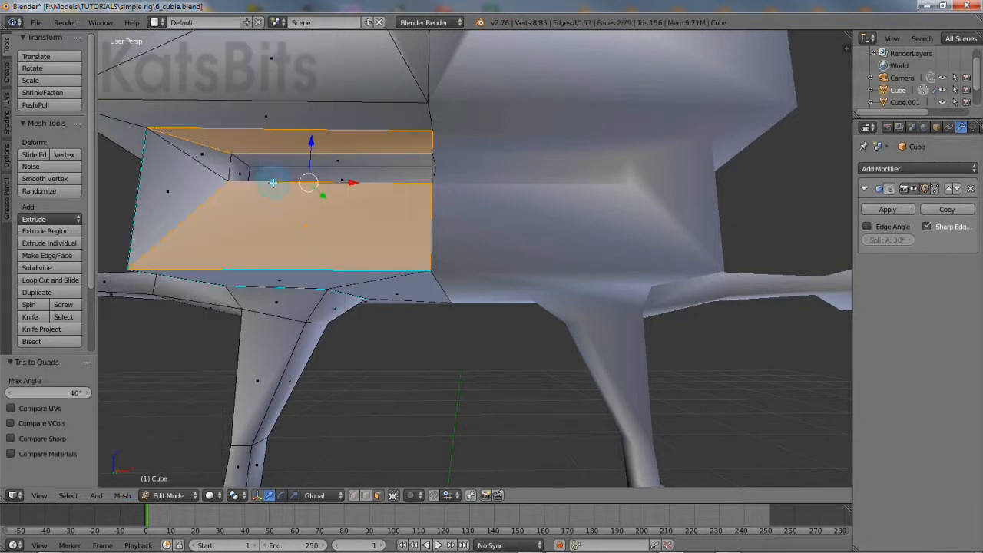
Join the two small left triangles into one quad
{"action": "right_click", "coordinate": [201, 152]}
{"action": "right_click", "coordinate": [179, 189], "text": "shift"}
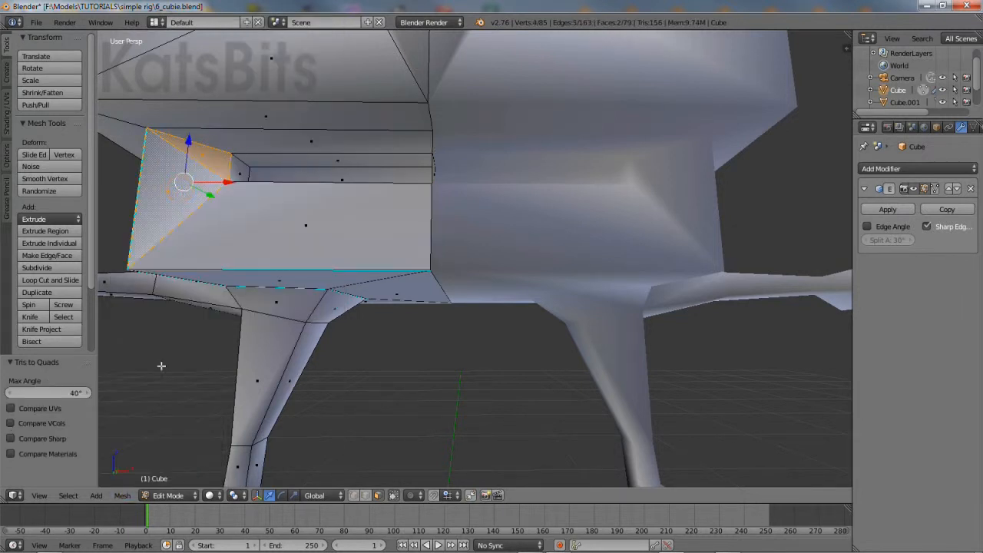
{"action": "left_click", "coordinate": [123, 496]}
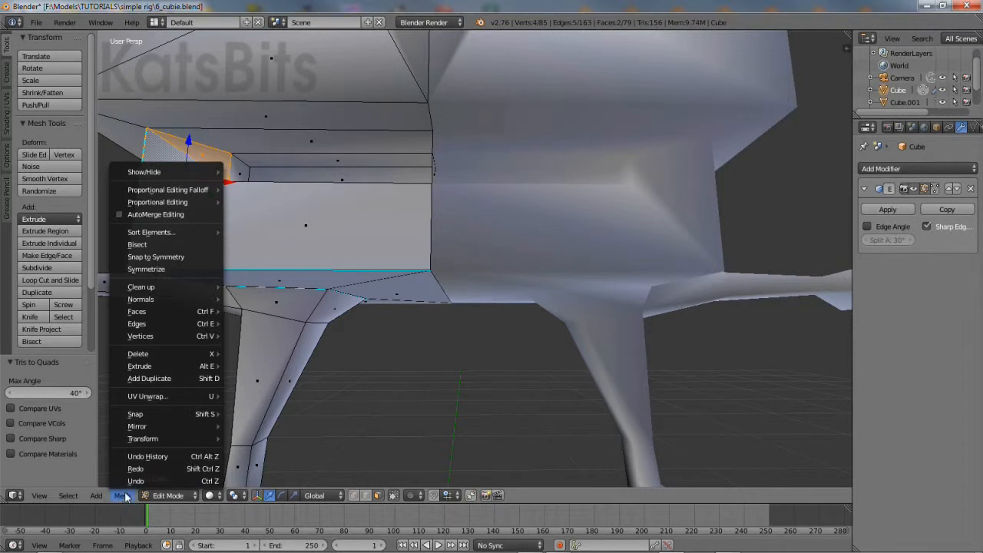
{"action": "mouse_move", "coordinate": [167, 311]}
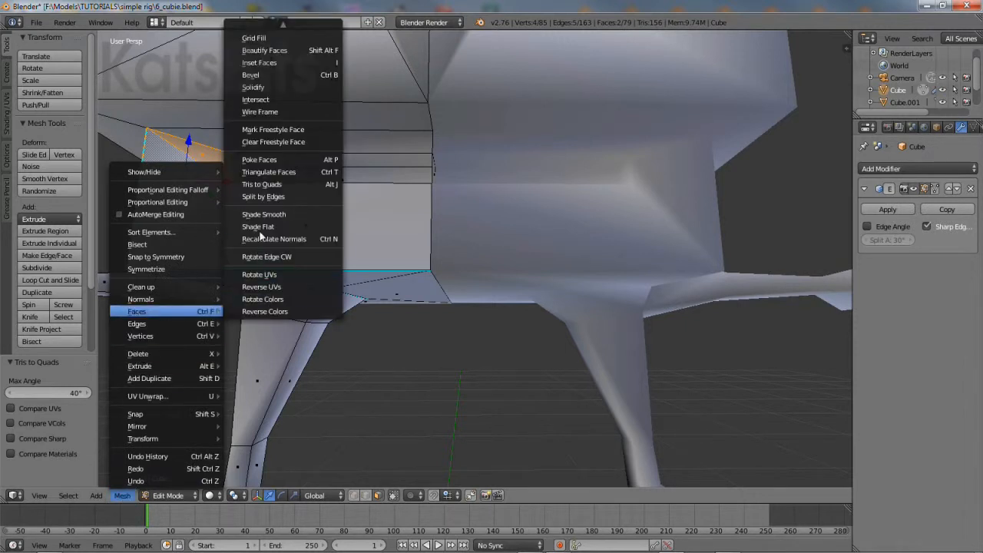
{"action": "left_click", "coordinate": [263, 185]}
Delete the faces at the box-corner vertex, opening the lower block's end (77 faces)
{"action": "middle_click_drag", "start_coordinate": [315, 335], "coordinate": [356, 250]}
{"action": "right_click", "coordinate": [354, 264]}
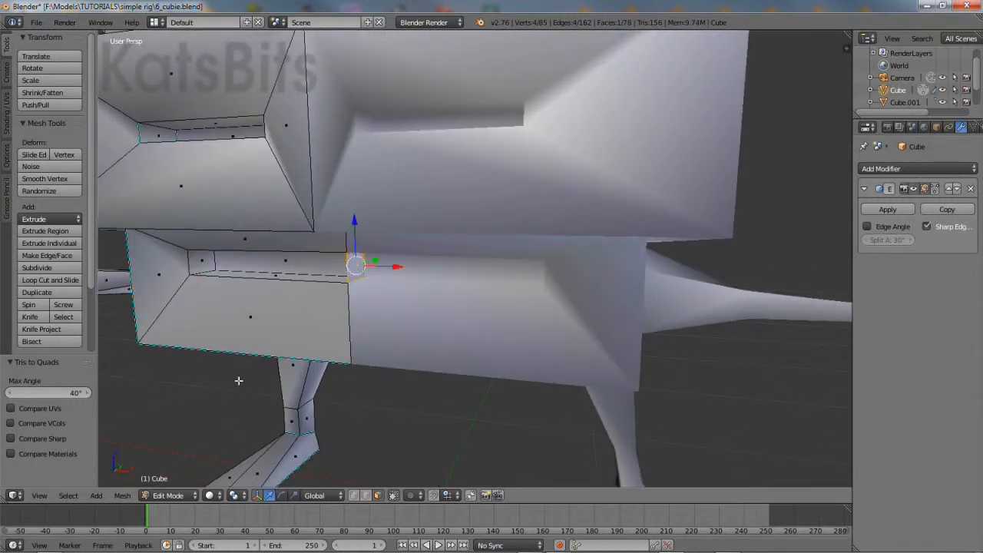
{"action": "left_click", "coordinate": [121, 496]}
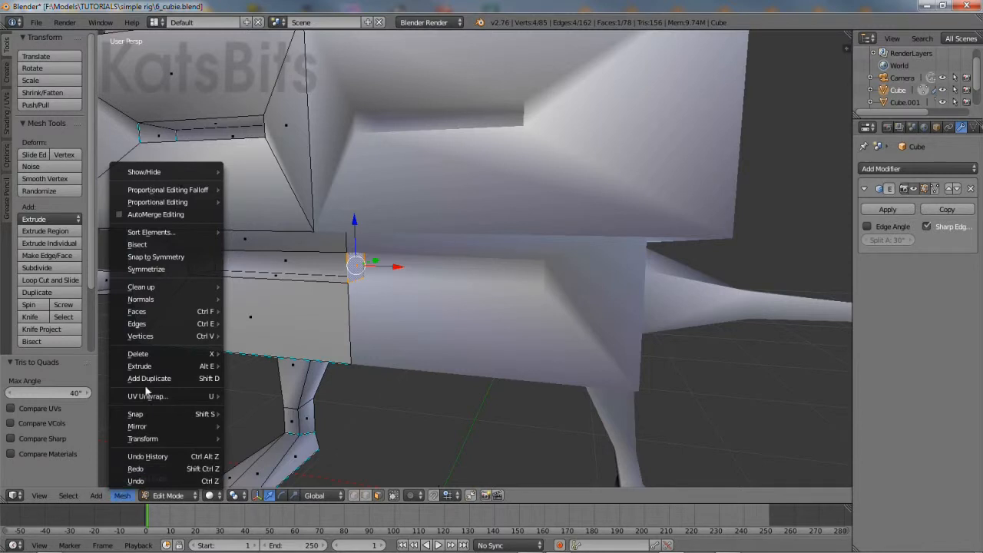
{"action": "mouse_move", "coordinate": [153, 356]}
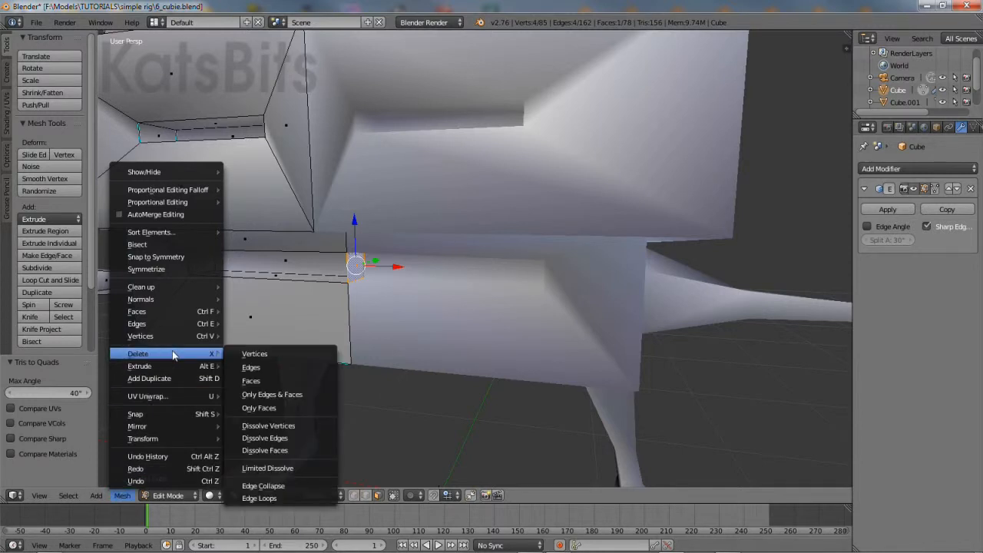
{"action": "left_click", "coordinate": [251, 380]}
{"action": "middle_click_drag", "start_coordinate": [245, 362], "coordinate": [507, 308]}
{"action": "scroll", "coordinate": [453, 305], "scroll_direction": "down", "scroll_amount": 3}
{"action": "middle_click_drag", "start_coordinate": [364, 277], "coordinate": [402, 314], "text": "shift"}
{"action": "scroll", "coordinate": [349, 316], "scroll_direction": "down", "scroll_amount": 1}
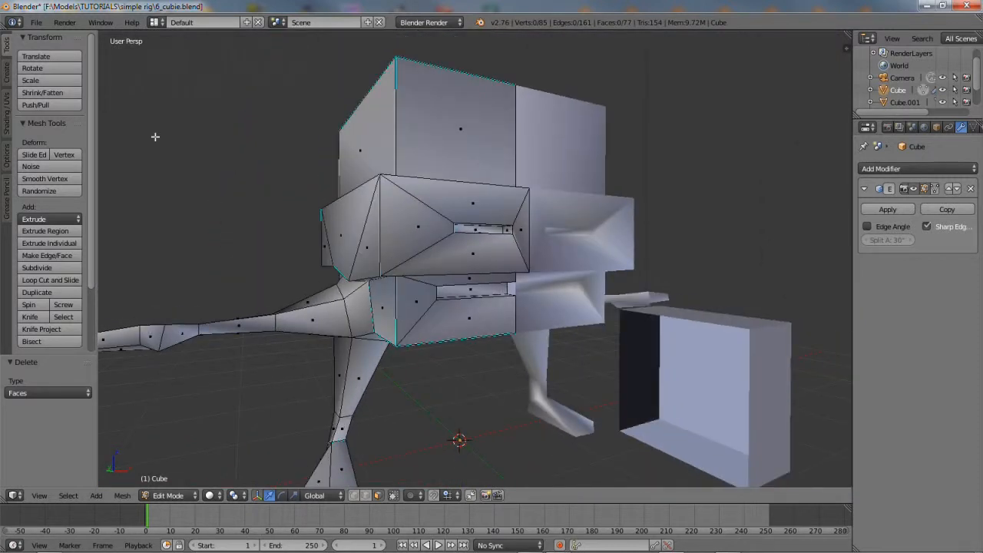
Save the file as 7_cubie.blend, changing the 6 prefix to 7
{"action": "left_click", "coordinate": [36, 24]}
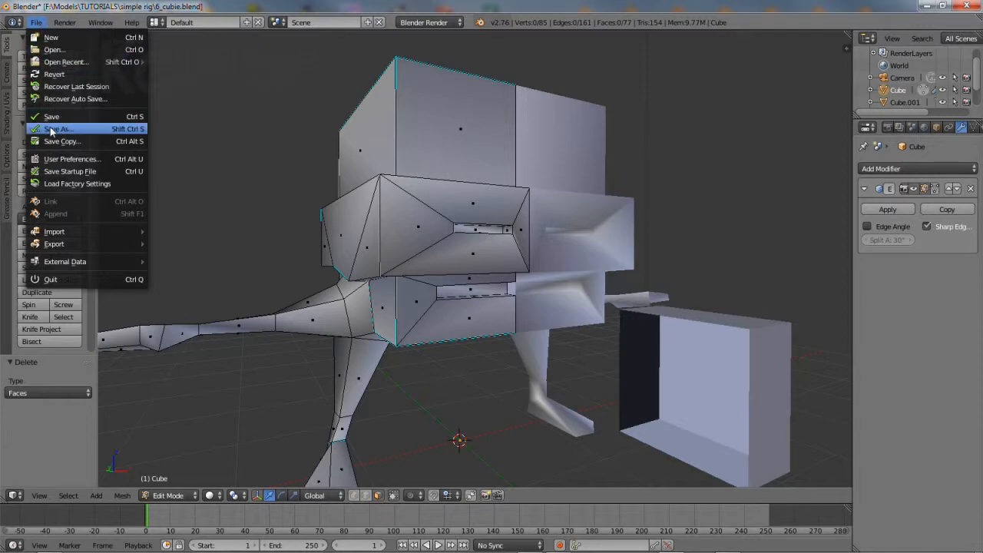
{"action": "left_click", "coordinate": [51, 131]}
{"action": "left_click_drag", "start_coordinate": [163, 69], "coordinate": [156, 69]}
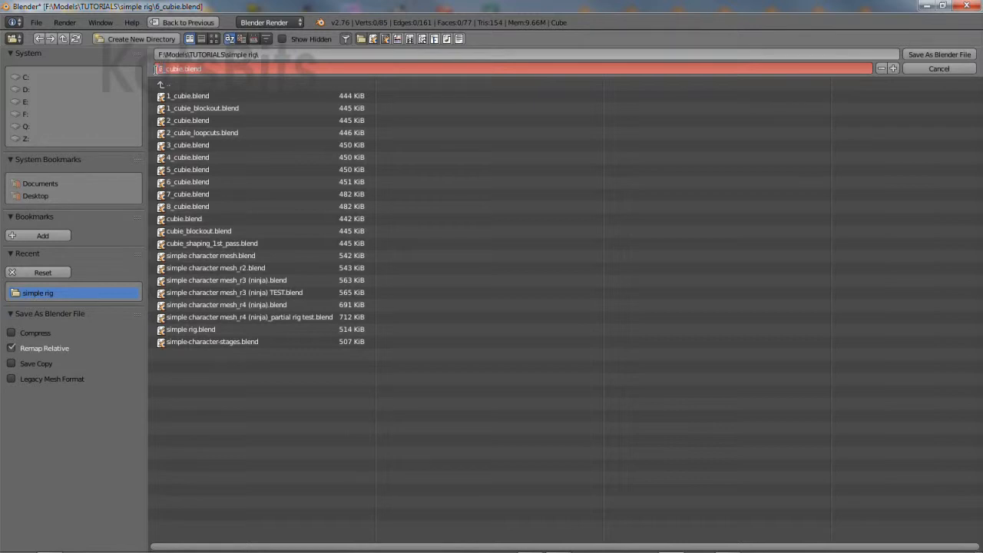
{"action": "type", "text": "7"}
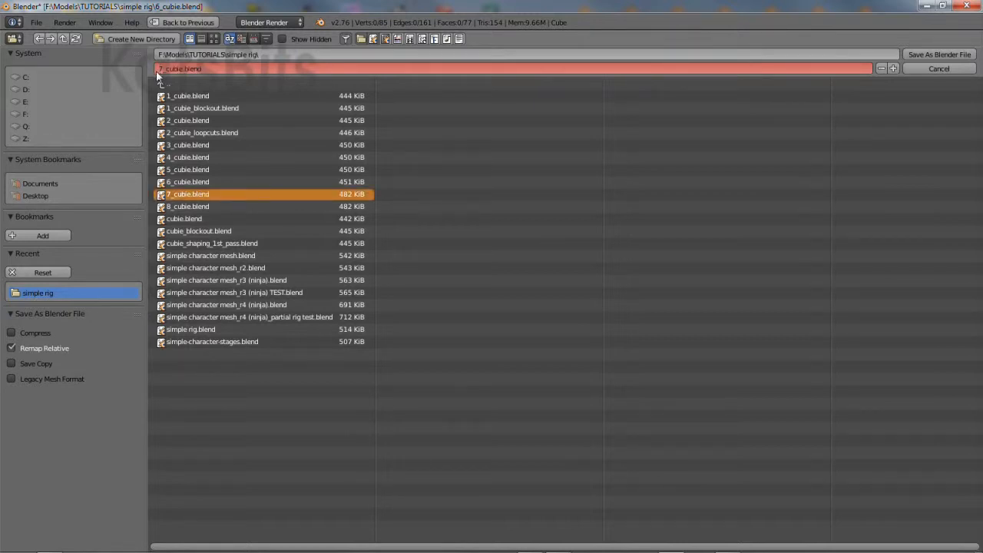
{"action": "left_click", "coordinate": [927, 53]}
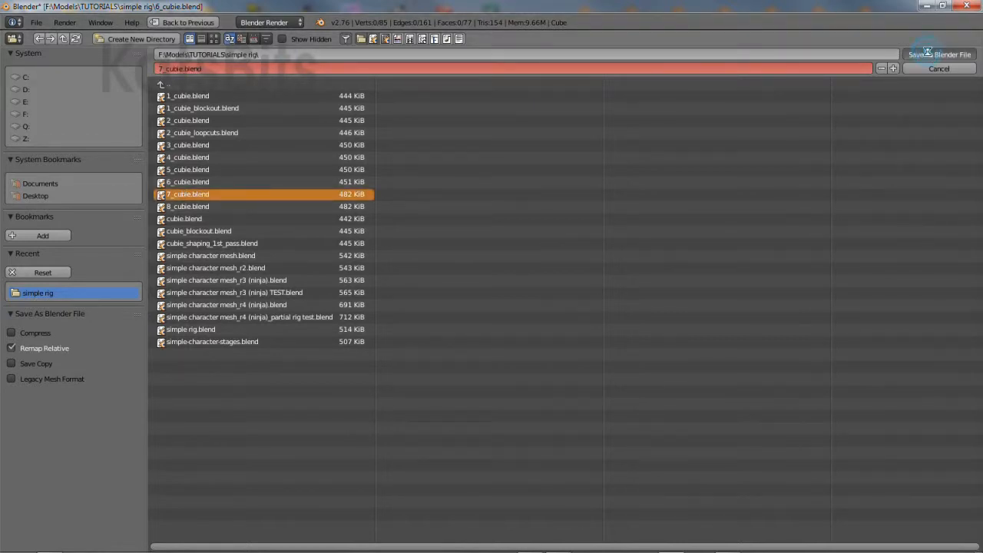
{"action": "scroll", "coordinate": [496, 238], "scroll_direction": "up", "scroll_amount": 4}
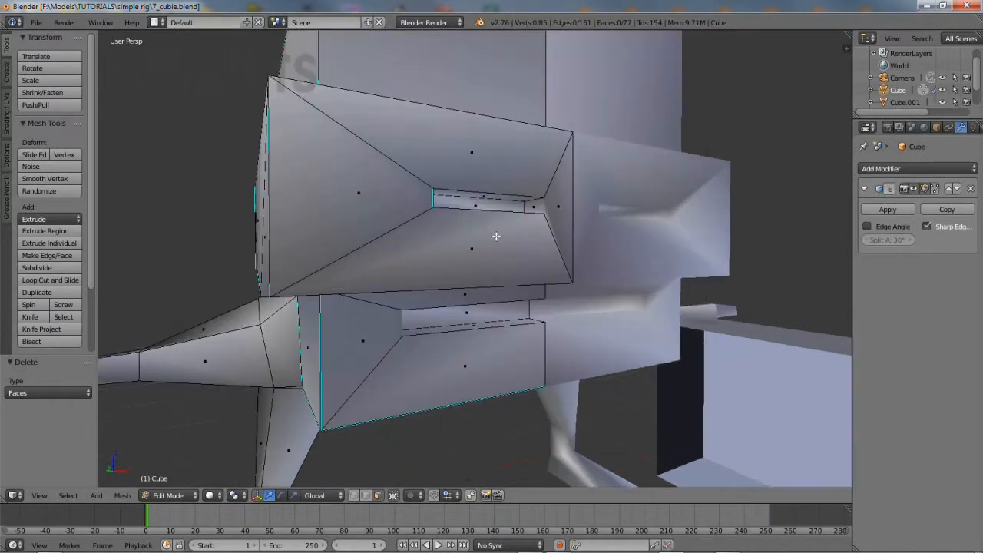
Lower the upper slot's inset faces and raise the lower slot's face along Z
{"action": "scroll", "coordinate": [522, 221], "scroll_direction": "up", "scroll_amount": 2}
{"action": "right_click", "coordinate": [559, 175], "text": "alt"}
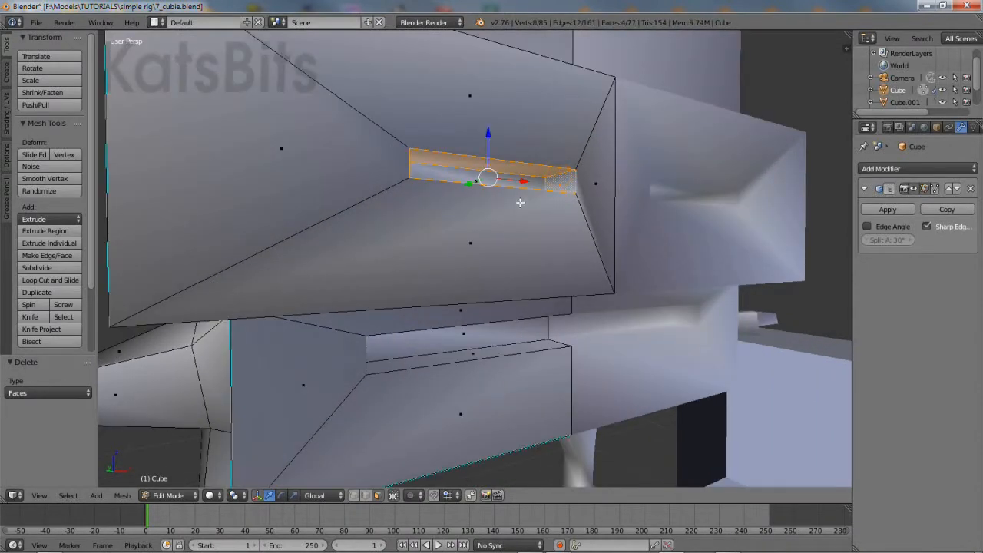
{"action": "left_click_drag", "start_coordinate": [488, 135], "coordinate": [488, 184]}
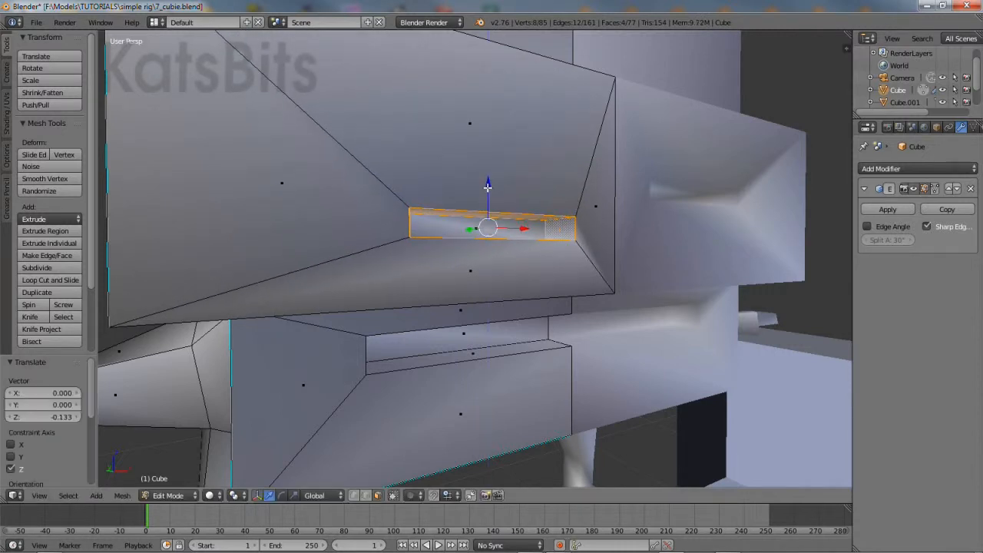
{"action": "scroll", "coordinate": [492, 195], "scroll_direction": "down", "scroll_amount": 4}
{"action": "mouse_move", "coordinate": [535, 228]}
{"action": "middle_mouse_down"}
{"action": "mouse_move", "coordinate": [511, 225]}
{"action": "mouse_move", "coordinate": [546, 226]}
{"action": "mouse_move", "coordinate": [545, 240]}
{"action": "middle_mouse_up"}
{"action": "right_click", "coordinate": [517, 310]}
{"action": "left_click_drag", "start_coordinate": [510, 279], "coordinate": [509, 255]}
Select four thin faces along the slot's top and raise them along Z
{"action": "scroll", "coordinate": [534, 280], "scroll_direction": "up", "scroll_amount": 5}
{"action": "middle_click_drag", "start_coordinate": [509, 255], "coordinate": [500, 286]}
{"action": "middle_click_drag", "start_coordinate": [411, 265], "coordinate": [192, 299]}
{"action": "key", "text": "a"}
{"action": "scroll", "coordinate": [268, 285], "scroll_direction": "up", "scroll_amount": 2}
{"action": "right_click", "coordinate": [173, 295]}
{"action": "right_click", "coordinate": [147, 291]}
{"action": "right_click", "coordinate": [157, 286], "text": "shift"}
{"action": "right_click", "coordinate": [159, 291], "text": "shift"}
{"action": "key", "text": "KP_Decimal"}
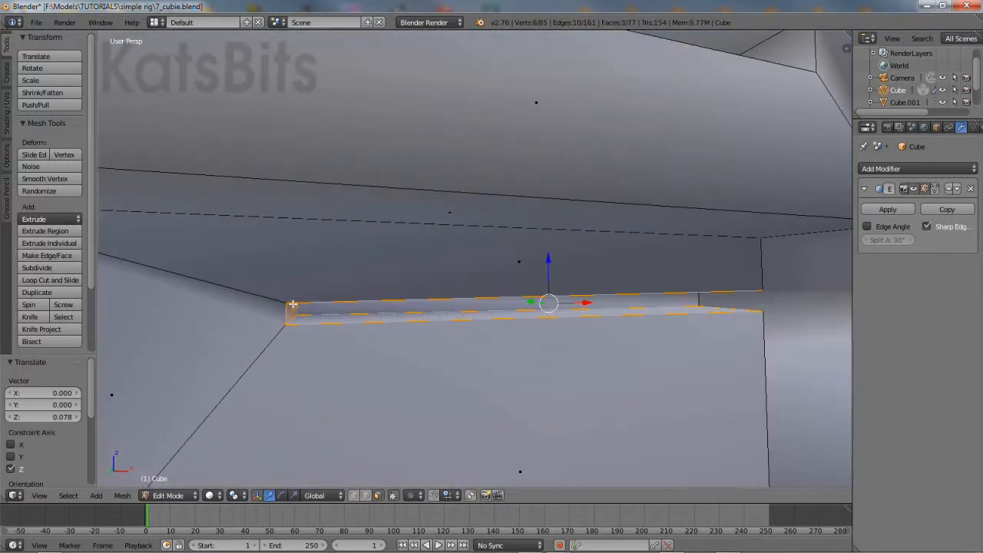
{"action": "scroll", "coordinate": [293, 304], "scroll_direction": "down", "scroll_amount": 6}
{"action": "left_click_drag", "start_coordinate": [498, 231], "coordinate": [500, 219]}
Lower the upper slot's top edge 0.025 along Z to reshape the opening
{"action": "middle_click_drag", "start_coordinate": [500, 219], "coordinate": [455, 221]}
{"action": "scroll", "coordinate": [569, 276], "scroll_direction": "down", "scroll_amount": 4}
{"action": "scroll", "coordinate": [465, 272], "scroll_direction": "up", "scroll_amount": 5}
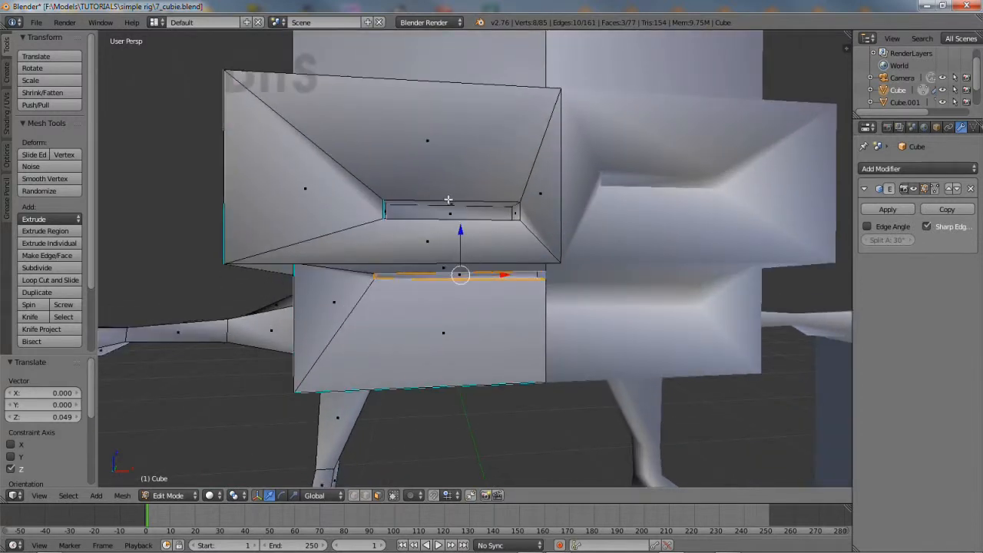
{"action": "right_click", "coordinate": [448, 204]}
{"action": "left_click_drag", "start_coordinate": [445, 158], "coordinate": [449, 163]}
{"action": "scroll", "coordinate": [483, 296], "scroll_direction": "down", "scroll_amount": 5}
{"action": "middle_click_drag", "start_coordinate": [483, 296], "coordinate": [689, 378]}
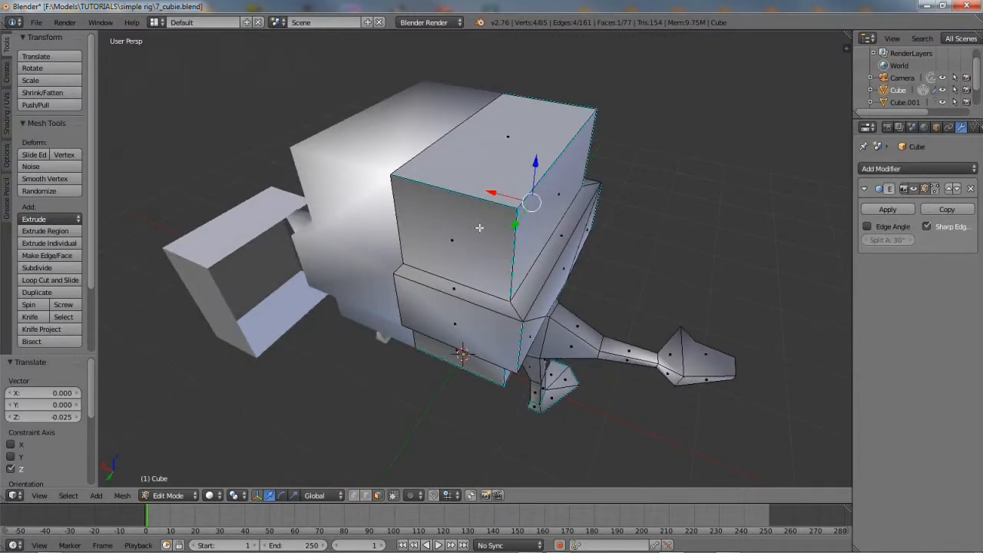
Knife-cut across the head's top front corner from the top edge to the left edge
{"action": "left_click", "coordinate": [30, 317]}
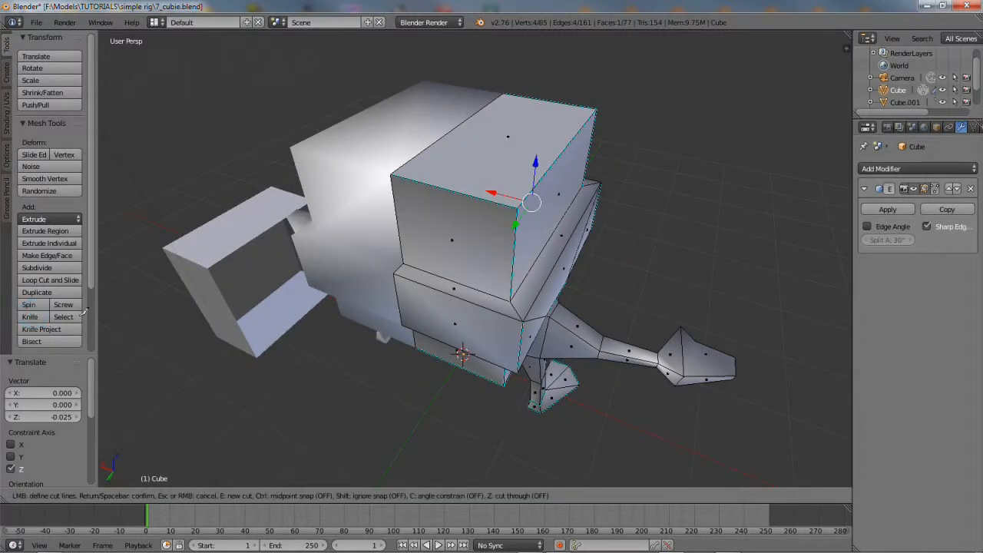
{"action": "left_click", "coordinate": [422, 152]}
{"action": "left_click", "coordinate": [427, 183]}
{"action": "left_click", "coordinate": [397, 204]}
{"action": "key", "text": "Return"}
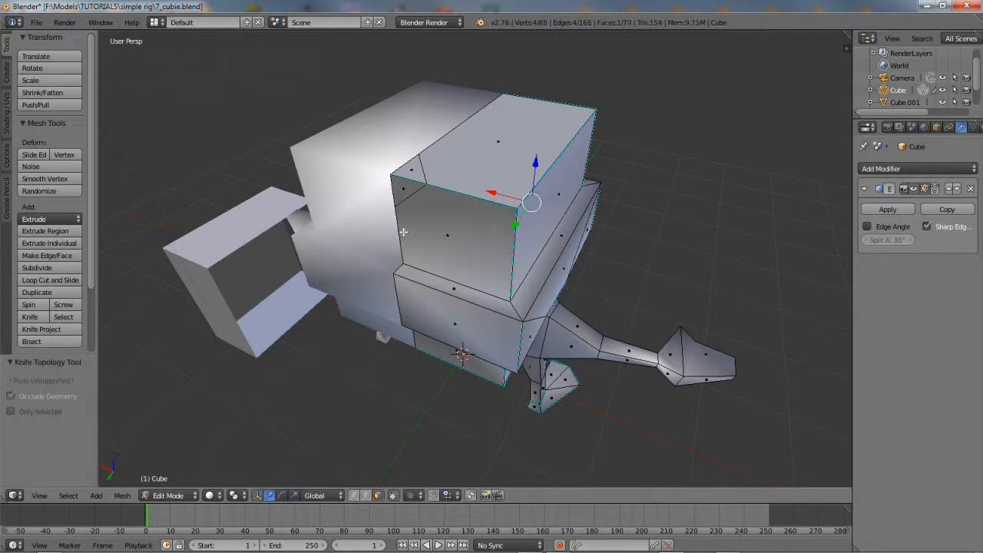
Extrude the two cut-off corner faces upward as a region to start the spike
{"action": "left_click", "coordinate": [412, 170]}
{"action": "left_click", "coordinate": [405, 191], "text": "shift"}
{"action": "middle_click_drag", "start_coordinate": [405, 190], "coordinate": [407, 275]}
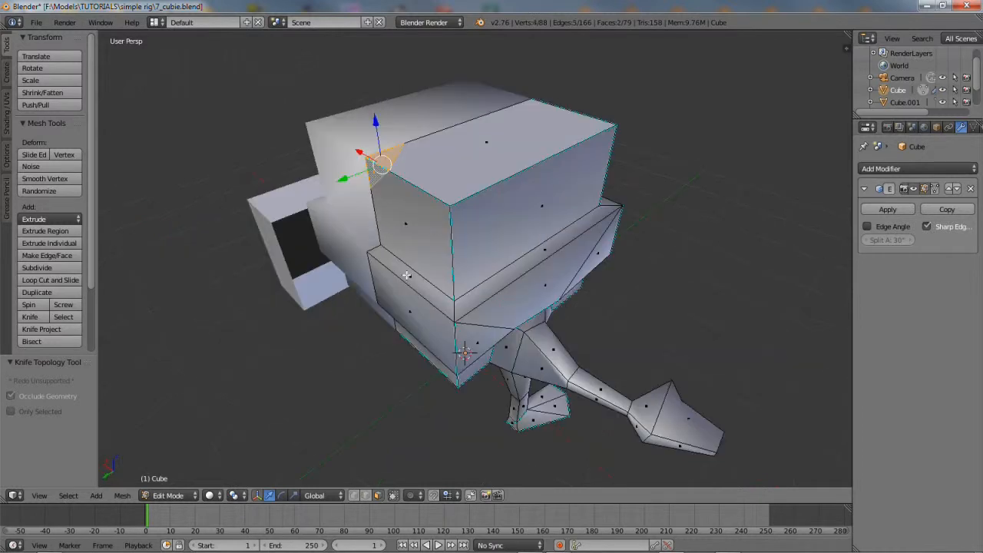
{"action": "left_click", "coordinate": [123, 496]}
{"action": "mouse_move", "coordinate": [163, 367]}
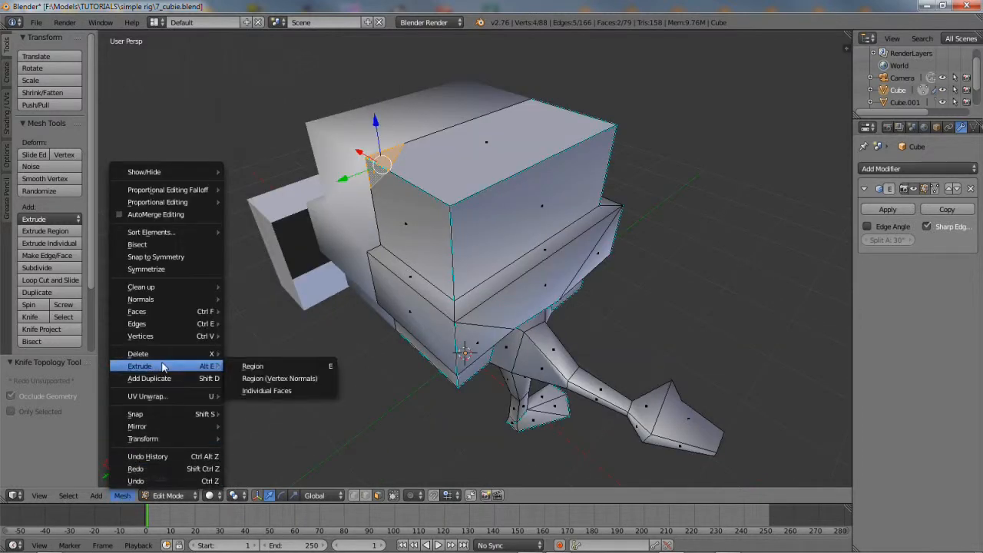
{"action": "left_click", "coordinate": [265, 367]}
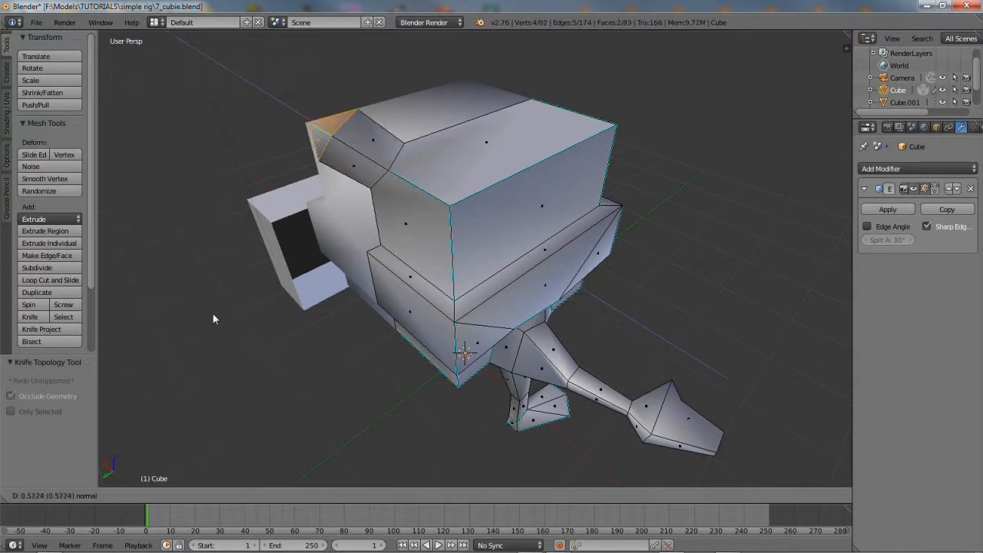
{"action": "left_click", "coordinate": [169, 292]}
Add two edge loops across the new spike and select one of them
{"action": "middle_click_drag", "start_coordinate": [423, 354], "coordinate": [490, 246]}
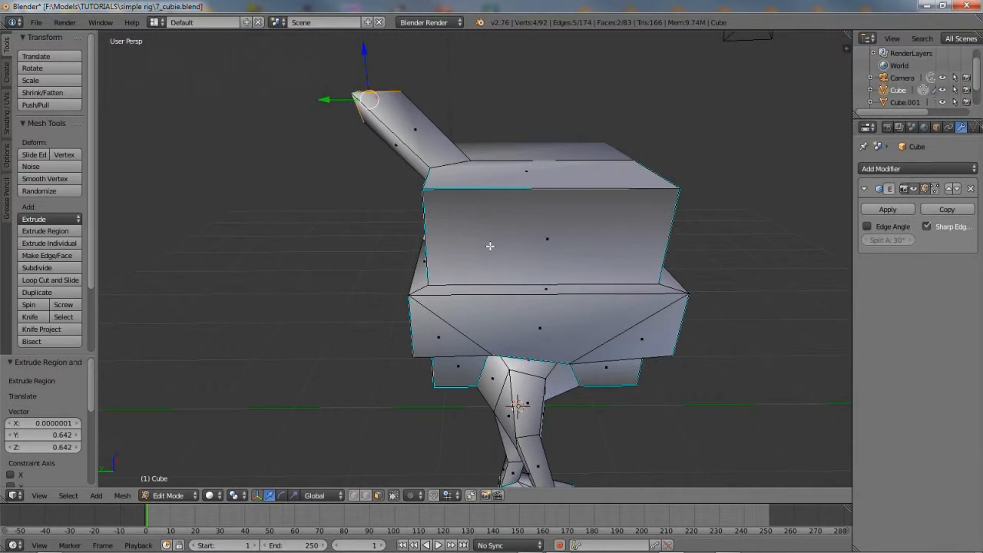
{"action": "scroll", "coordinate": [461, 200], "scroll_direction": "up", "scroll_amount": 3}
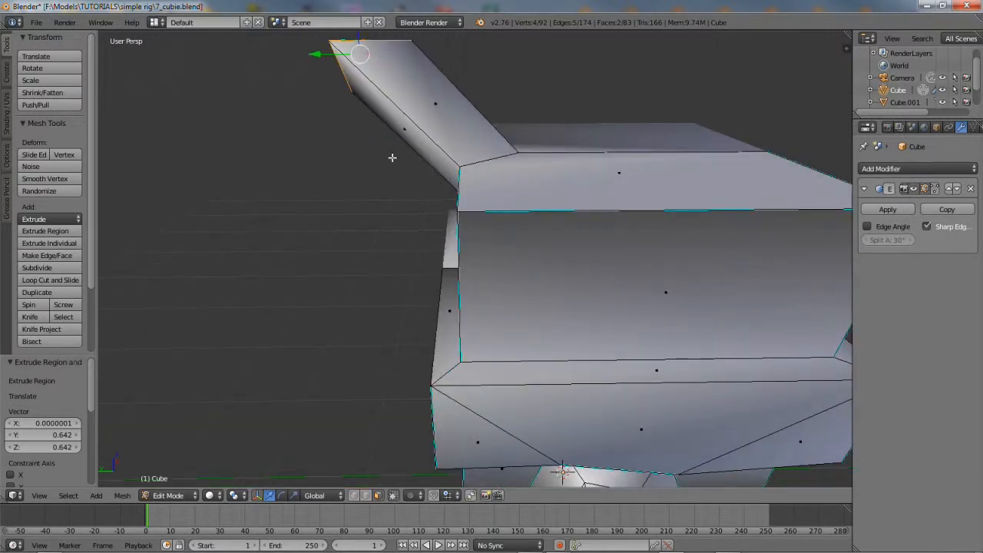
{"action": "left_click", "coordinate": [66, 282]}
{"action": "scroll", "coordinate": [411, 117], "scroll_direction": "up", "scroll_amount": 1}
{"action": "left_click", "coordinate": [411, 116]}
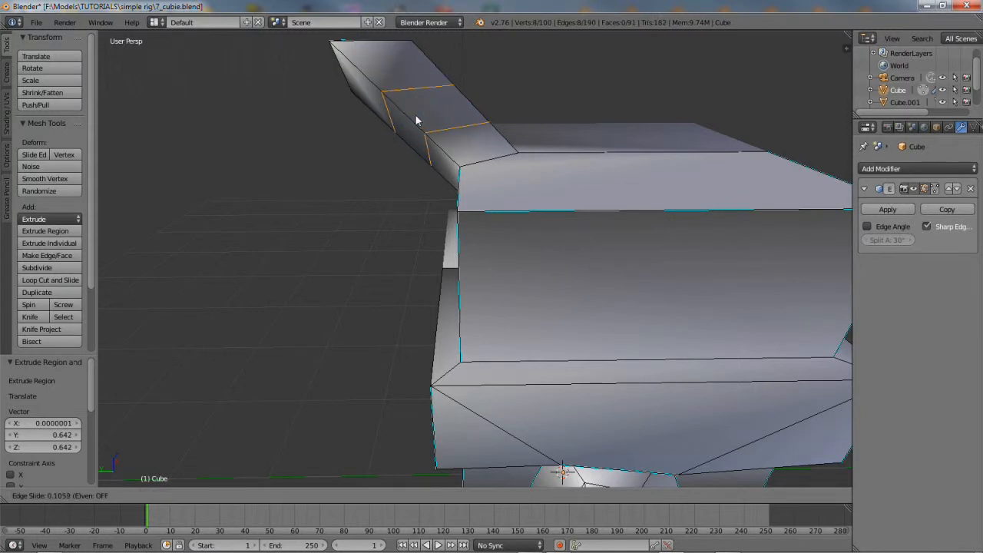
{"action": "left_click", "coordinate": [416, 120]}
{"action": "right_click", "coordinate": [453, 129], "text": "alt"}
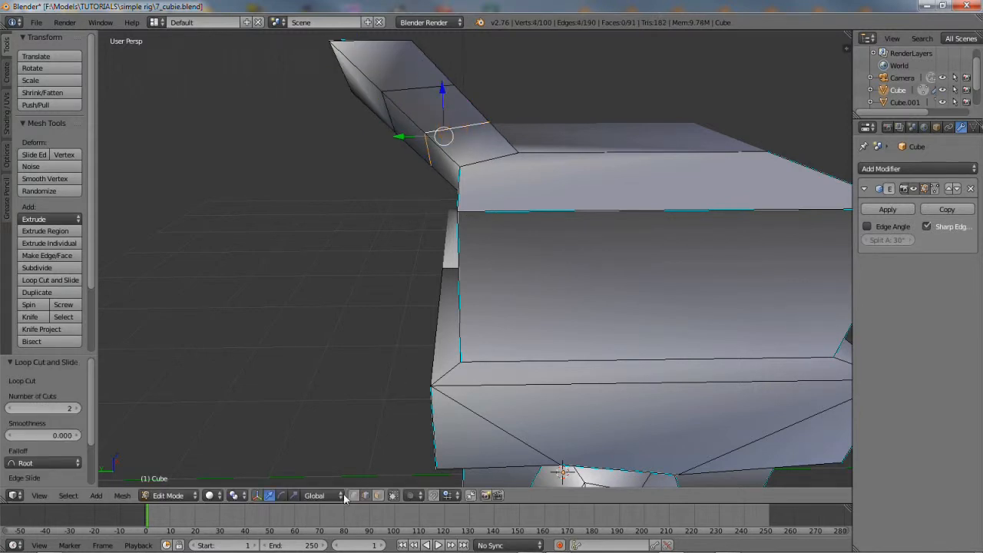
Scale the selected loop along Z and Y, then narrow it 0.695 along X
{"action": "left_click", "coordinate": [294, 496]}
{"action": "left_click_drag", "start_coordinate": [442, 86], "coordinate": [476, 158]}
{"action": "left_click_drag", "start_coordinate": [402, 138], "coordinate": [432, 139]}
{"action": "middle_click_drag", "start_coordinate": [435, 121], "coordinate": [477, 196]}
{"action": "key", "text": "s"}
{"action": "key", "text": "z"}
{"action": "left_click", "coordinate": [498, 157]}
{"action": "middle_click_drag", "start_coordinate": [497, 157], "coordinate": [582, 219]}
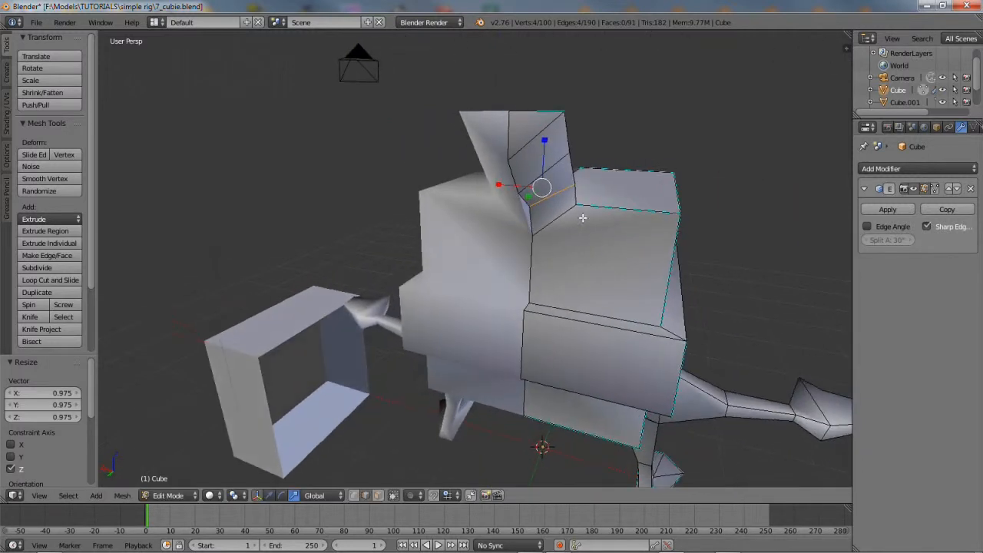
{"action": "key", "text": "s"}
{"action": "key", "text": "x"}
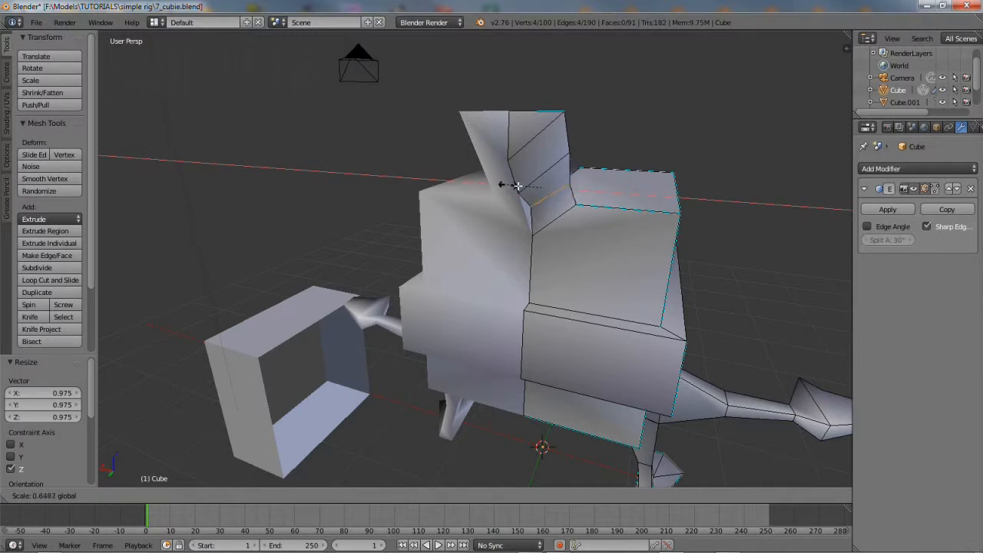
{"action": "left_click", "coordinate": [505, 186]}
{"action": "middle_click_drag", "start_coordinate": [505, 186], "coordinate": [302, 287]}
In vertex select mode, move a spike vertex along X and down along Z
{"action": "left_click", "coordinate": [353, 495]}
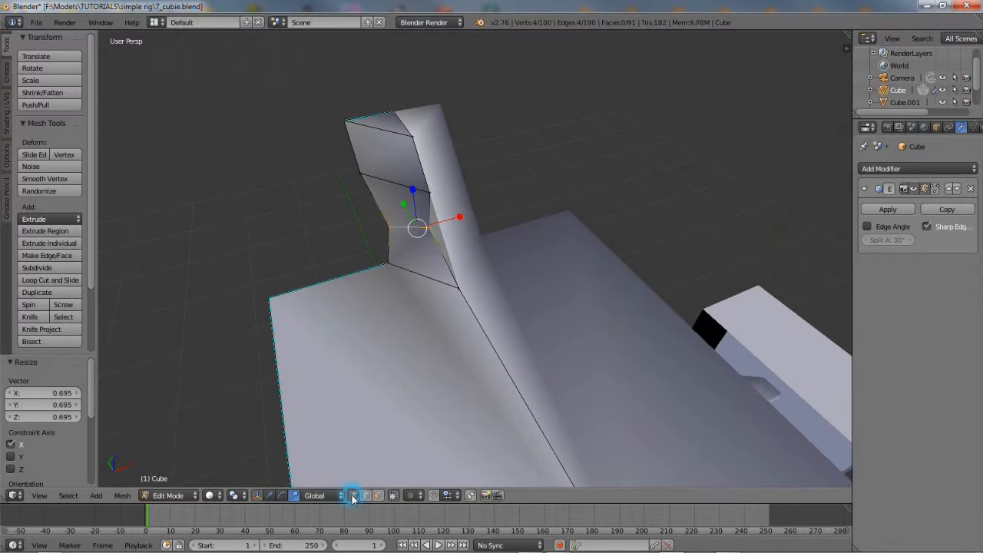
{"action": "right_click", "coordinate": [389, 227]}
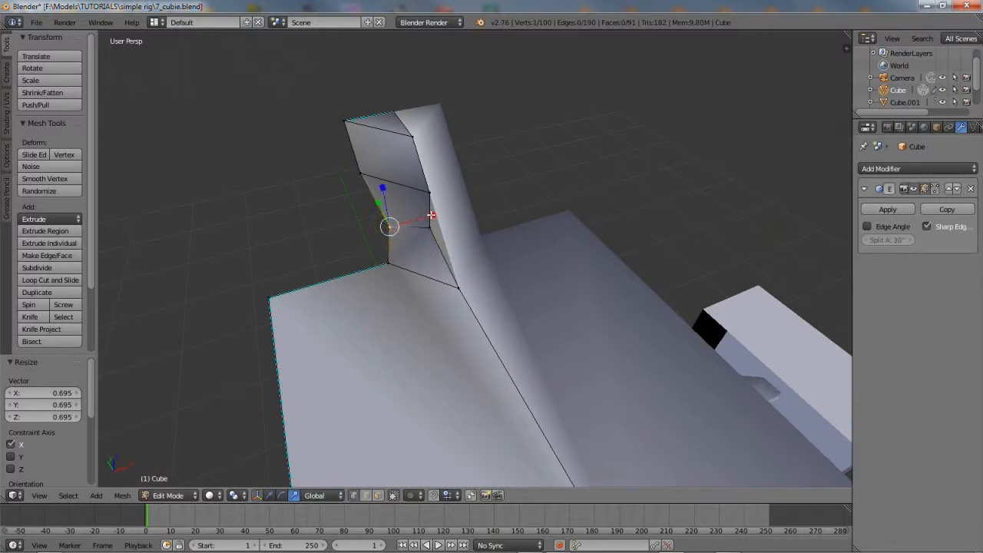
{"action": "left_click", "coordinate": [270, 496]}
{"action": "left_click_drag", "start_coordinate": [433, 218], "coordinate": [454, 212]}
{"action": "middle_click_drag", "start_coordinate": [391, 287], "coordinate": [540, 137]}
{"action": "left_click_drag", "start_coordinate": [537, 131], "coordinate": [537, 141]}
{"action": "middle_click_drag", "start_coordinate": [510, 220], "coordinate": [457, 246]}
{"action": "left_click_drag", "start_coordinate": [478, 232], "coordinate": [408, 310]}
{"action": "middle_click_drag", "start_coordinate": [407, 310], "coordinate": [506, 280]}
Reposition further spike vertices along X, Y and Z, and shift the top vertex along Y
{"action": "right_click", "coordinate": [512, 168]}
{"action": "left_click_drag", "start_coordinate": [490, 162], "coordinate": [516, 174]}
{"action": "right_click", "coordinate": [473, 198]}
{"action": "left_click_drag", "start_coordinate": [443, 211], "coordinate": [430, 221]}
{"action": "middle_click_drag", "start_coordinate": [430, 221], "coordinate": [418, 135]}
{"action": "left_click_drag", "start_coordinate": [402, 114], "coordinate": [404, 138]}
{"action": "right_click", "coordinate": [484, 112]}
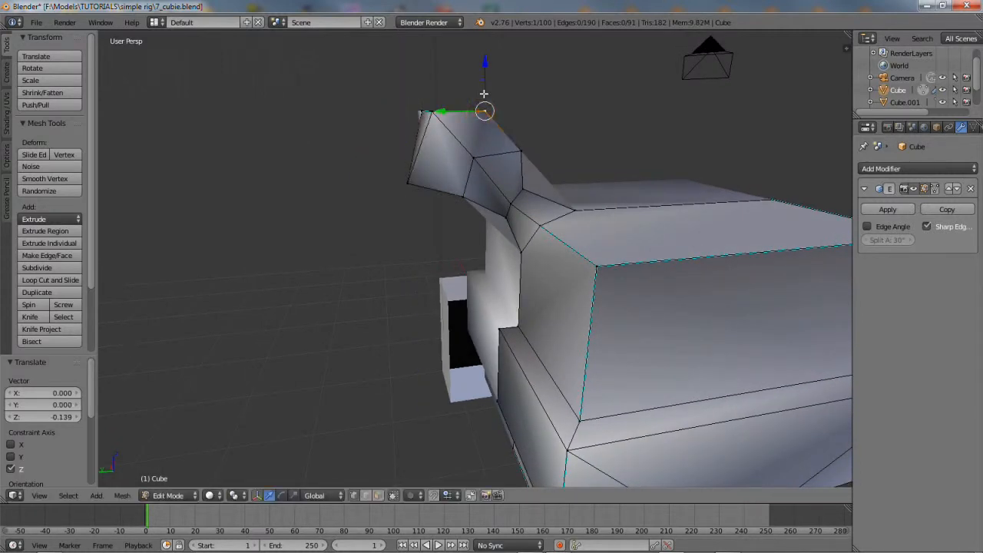
{"action": "left_click_drag", "start_coordinate": [444, 113], "coordinate": [422, 112]}
Lower the two top-left vertices and lower-left vertex along Z, and move the right vertex along X
{"action": "right_click", "coordinate": [434, 112]}
{"action": "right_click", "coordinate": [421, 111], "text": "shift"}
{"action": "left_click_drag", "start_coordinate": [424, 63], "coordinate": [422, 79]}
{"action": "right_click", "coordinate": [416, 187]}
{"action": "left_click_drag", "start_coordinate": [406, 140], "coordinate": [404, 161]}
{"action": "middle_click_drag", "start_coordinate": [405, 161], "coordinate": [604, 129]}
{"action": "right_click", "coordinate": [595, 138]}
{"action": "left_click_drag", "start_coordinate": [557, 138], "coordinate": [534, 138]}
Shift the topknot tip 0.105 along Y and lower it 0.059 along Z
{"action": "middle_click_drag", "start_coordinate": [617, 258], "coordinate": [508, 265]}
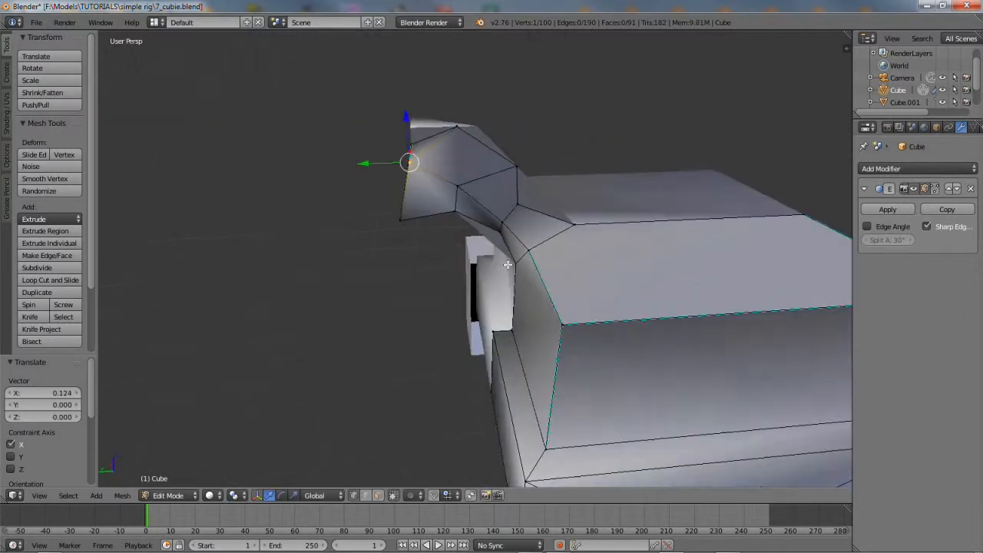
{"action": "left_click_drag", "start_coordinate": [413, 143], "coordinate": [351, 144]}
{"action": "middle_click_drag", "start_coordinate": [418, 184], "coordinate": [422, 165]}
{"action": "right_click", "coordinate": [458, 107]}
{"action": "left_click_drag", "start_coordinate": [455, 69], "coordinate": [456, 75]}
{"action": "middle_click_drag", "start_coordinate": [509, 281], "coordinate": [451, 282]}
{"action": "scroll", "coordinate": [451, 282], "scroll_direction": "down", "scroll_amount": 3}
{"action": "middle_click_drag", "start_coordinate": [563, 309], "coordinate": [518, 295]}
{"action": "mouse_move", "coordinate": [345, 238]}
{"action": "middle_mouse_down"}
{"action": "mouse_move", "coordinate": [353, 259]}
{"action": "mouse_move", "coordinate": [321, 266]}
{"action": "mouse_move", "coordinate": [335, 236]}
{"action": "middle_mouse_up"}
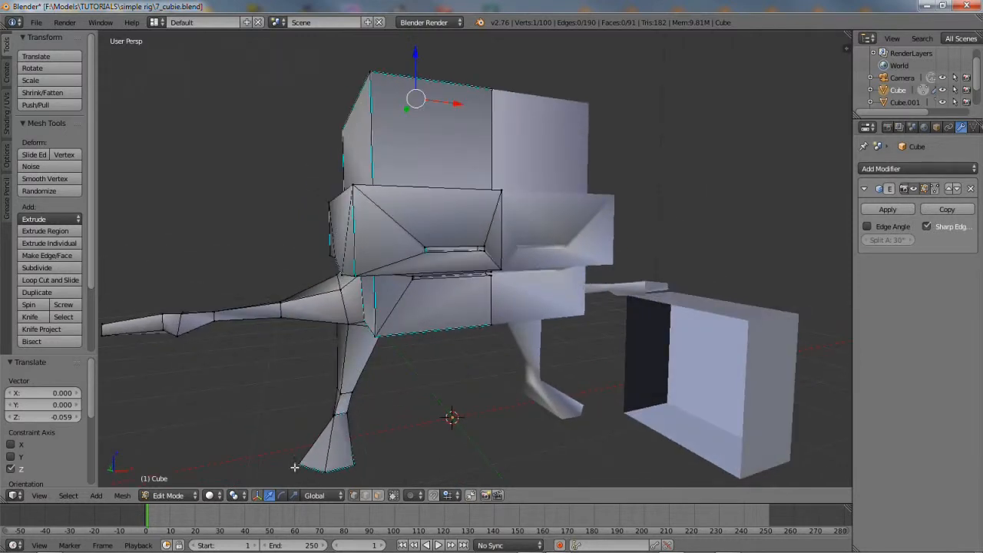
{"action": "left_click", "coordinate": [169, 496]}
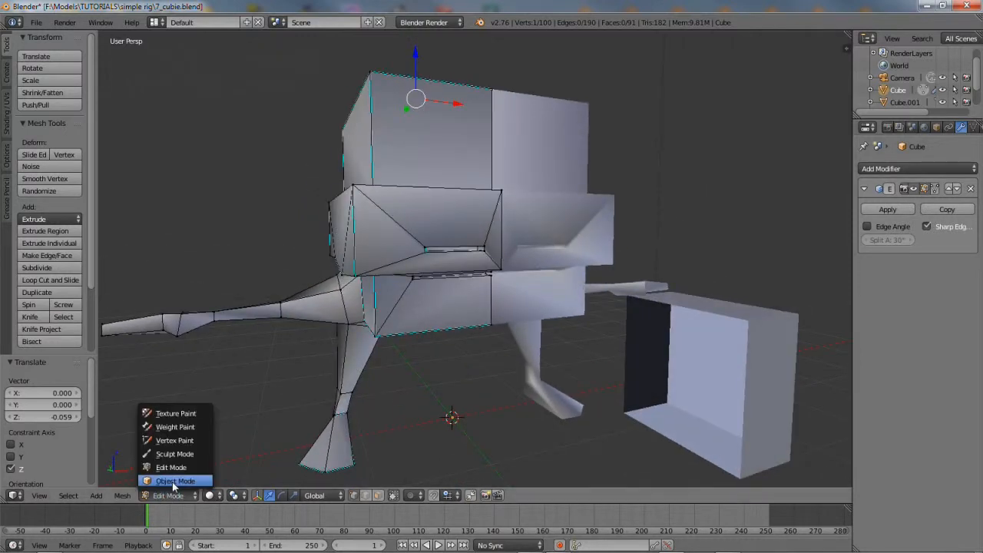
Reselect the Cube in Object Mode, return to Edit Mode, and hide the transform gizmo
{"action": "left_click", "coordinate": [173, 486]}
{"action": "key", "text": "a"}
{"action": "middle_click_drag", "start_coordinate": [417, 325], "coordinate": [374, 305]}
{"action": "right_click", "coordinate": [373, 305]}
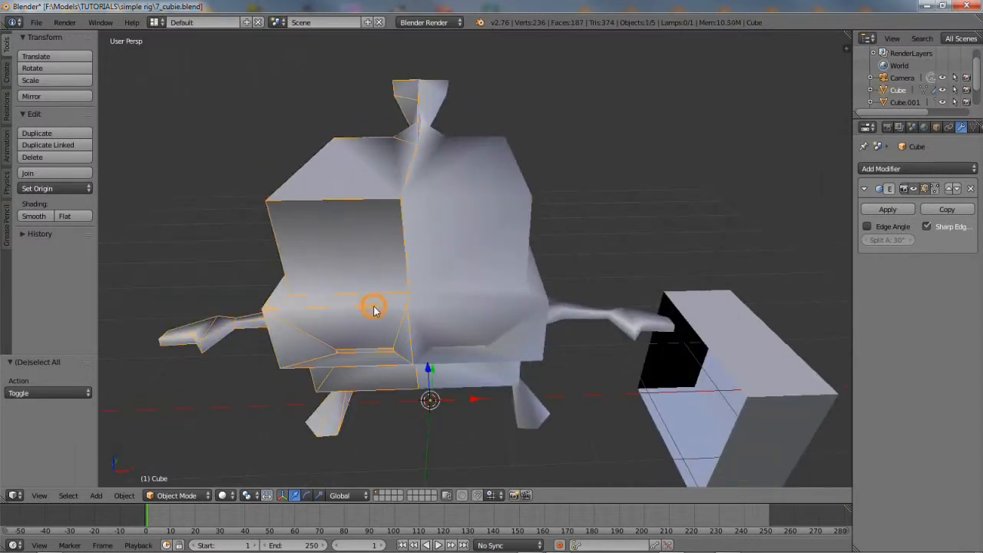
{"action": "left_click", "coordinate": [177, 496]}
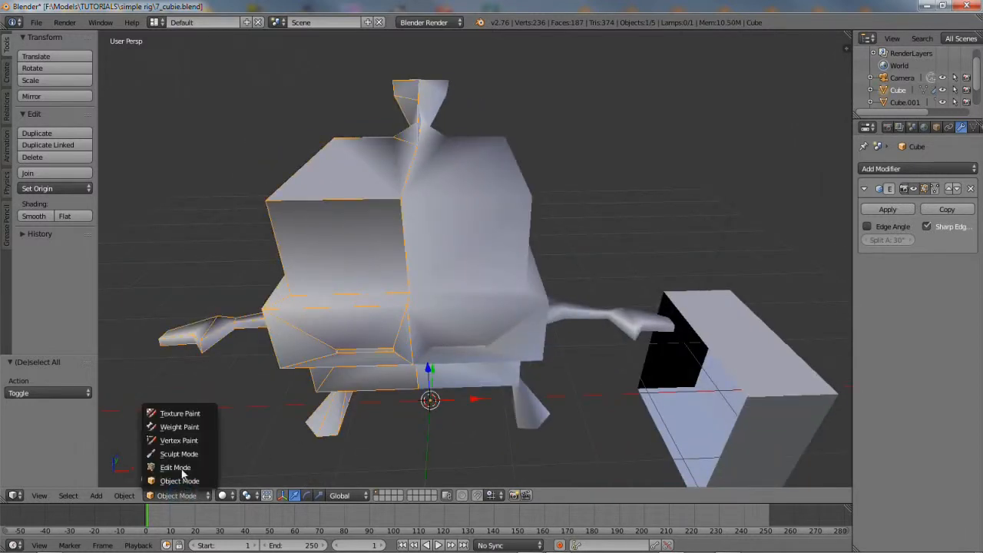
{"action": "left_click", "coordinate": [173, 466]}
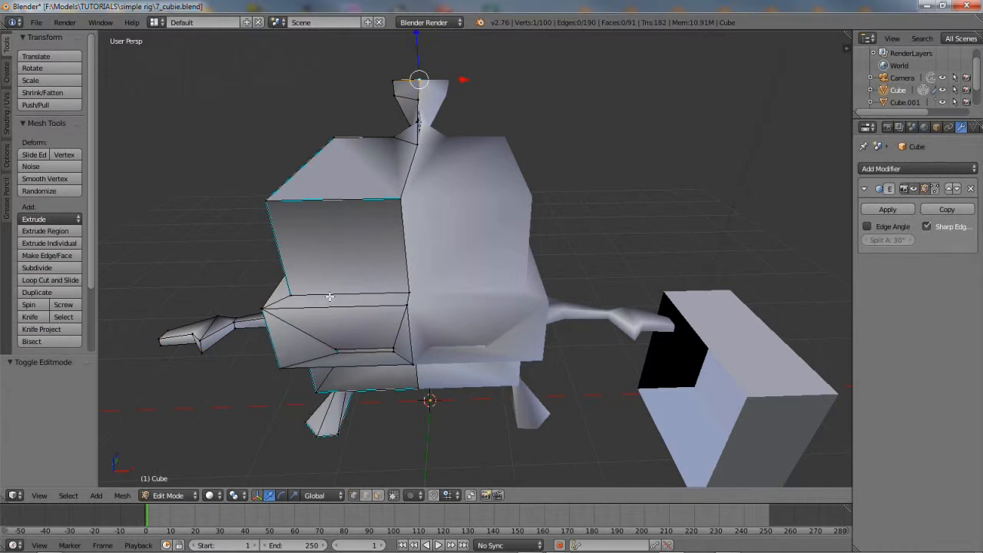
{"action": "left_click", "coordinate": [367, 495]}
Add the head's diagonal, top and left seam edges to the selection
{"action": "middle_click_drag", "start_coordinate": [286, 335], "coordinate": [416, 144]}
{"action": "right_click", "coordinate": [429, 305]}
{"action": "right_click", "coordinate": [516, 260], "text": "shift"}
{"action": "right_click", "coordinate": [510, 167], "text": "shift"}
{"action": "right_click", "coordinate": [499, 182], "text": "shift"}
{"action": "right_click", "coordinate": [454, 135], "text": "shift"}
{"action": "scroll", "coordinate": [466, 131], "scroll_direction": "up", "scroll_amount": 5}
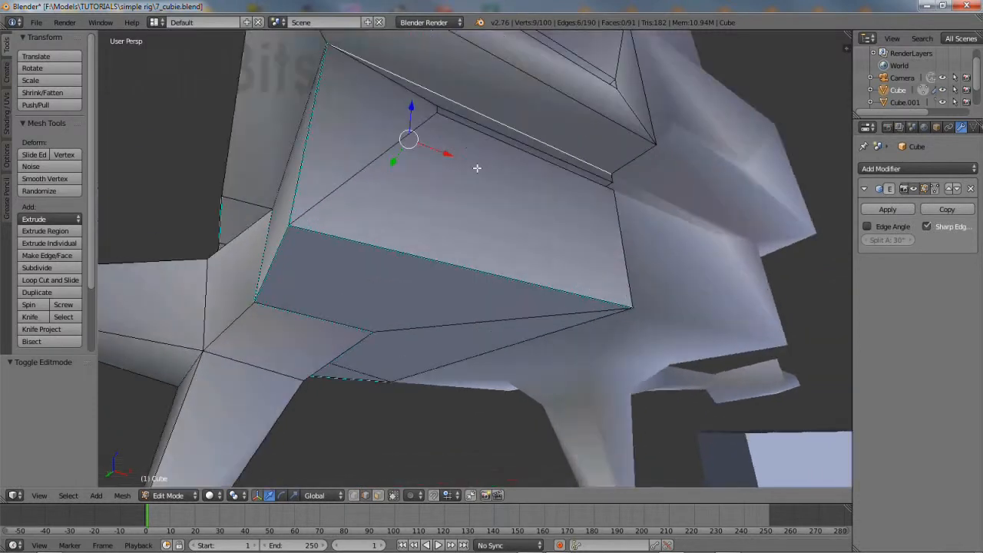
{"action": "right_click", "coordinate": [298, 100], "text": "shift"}
{"action": "middle_click_drag", "start_coordinate": [291, 175], "coordinate": [428, 244]}
{"action": "right_click", "coordinate": [356, 241], "text": "shift"}
{"action": "right_click", "coordinate": [553, 213], "text": "shift"}
{"action": "right_click", "coordinate": [517, 225], "text": "shift"}
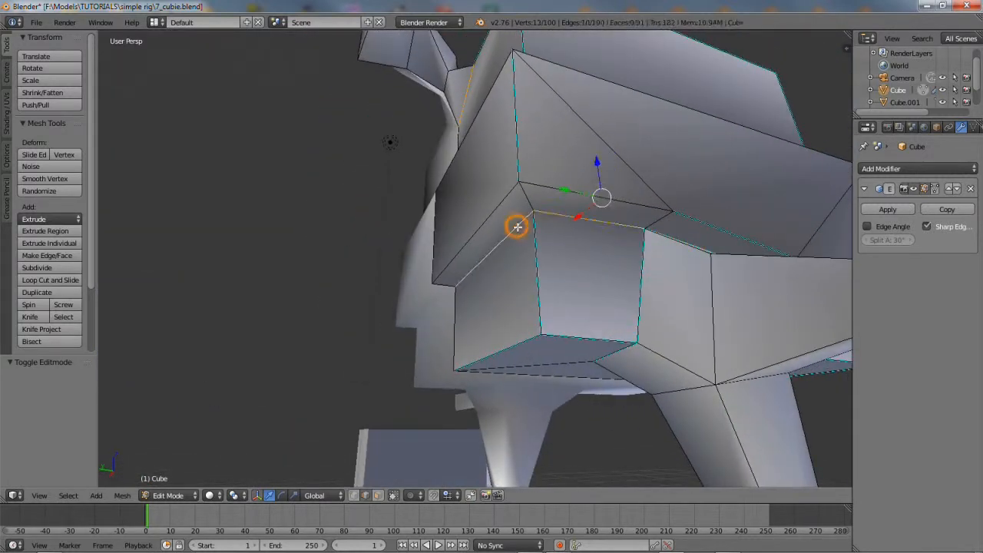
Mark the selected head seam edges as sharp via Mesh > Edges
{"action": "left_click", "coordinate": [122, 497]}
{"action": "mouse_move", "coordinate": [144, 324]}
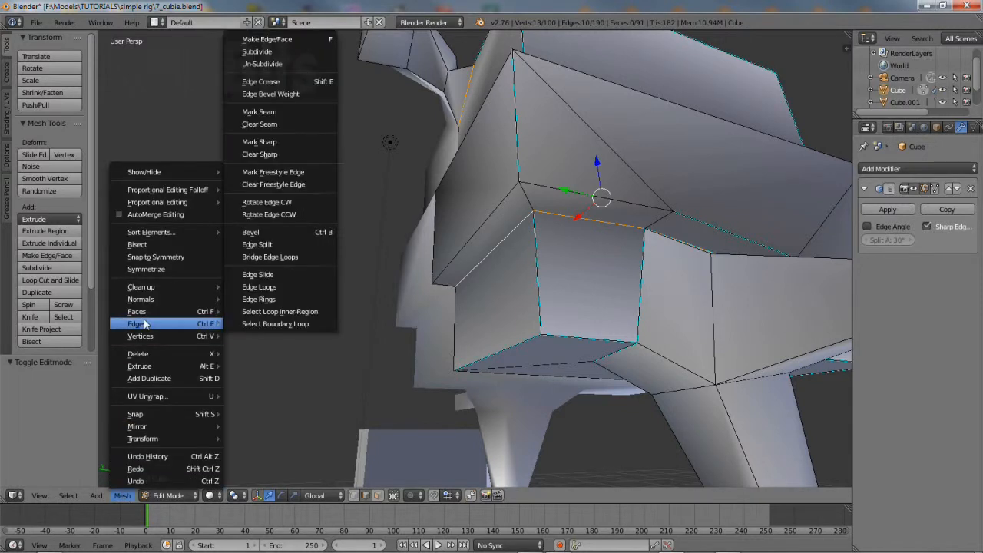
{"action": "left_click", "coordinate": [281, 141]}
Select three vertical edges and clear their sharp marking
{"action": "right_click", "coordinate": [519, 153]}
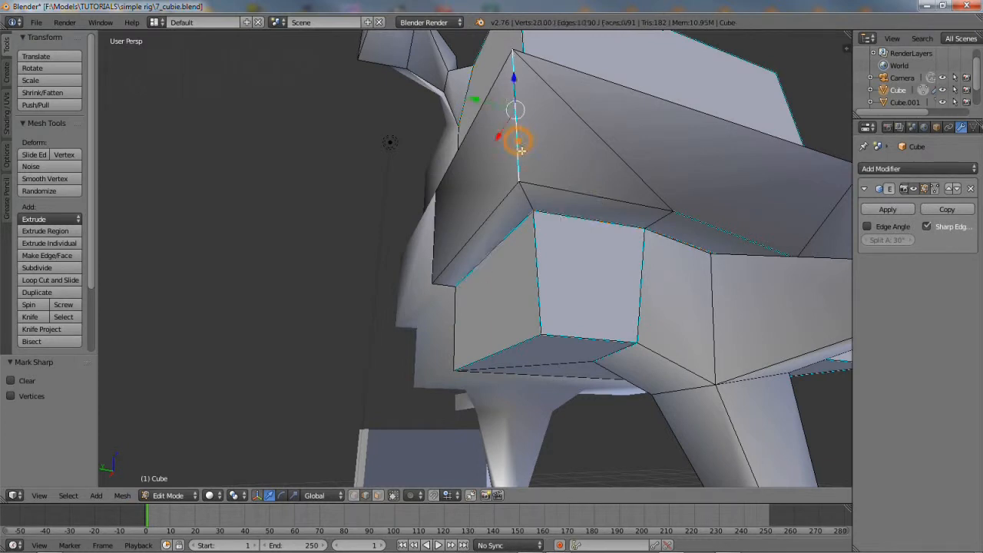
{"action": "right_click", "coordinate": [714, 225], "text": "shift"}
{"action": "middle_click_drag", "start_coordinate": [730, 329], "coordinate": [584, 307]}
{"action": "right_click", "coordinate": [491, 174], "text": "shift"}
{"action": "middle_click_drag", "start_coordinate": [492, 174], "coordinate": [583, 247]}
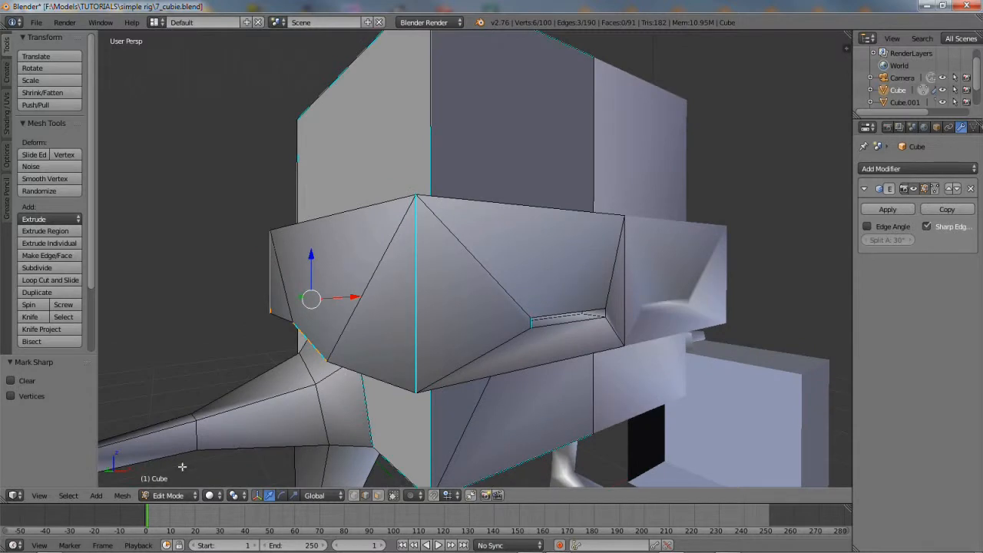
{"action": "left_click", "coordinate": [119, 497]}
{"action": "mouse_move", "coordinate": [149, 326]}
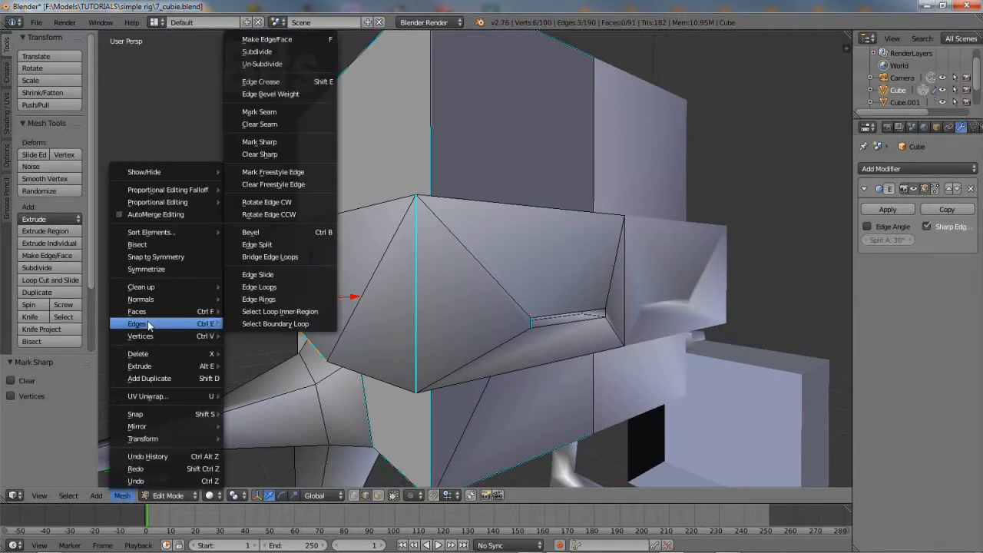
{"action": "left_click", "coordinate": [256, 154]}
Select the mouth slot's horizontal, right and lower edges and mark them sharp
{"action": "middle_click_drag", "start_coordinate": [436, 291], "coordinate": [445, 266]}
{"action": "right_click", "coordinate": [461, 265]}
{"action": "right_click", "coordinate": [513, 268], "text": "shift"}
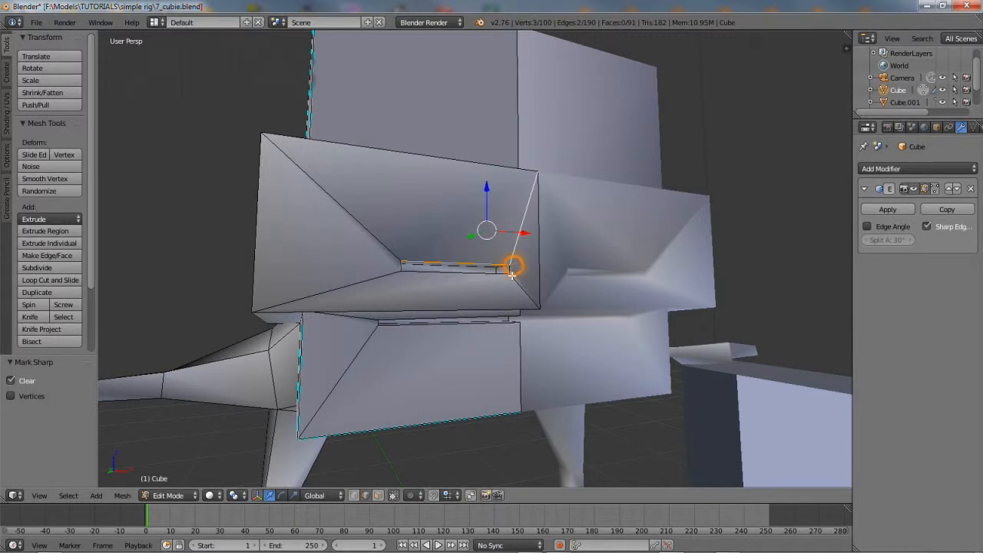
{"action": "right_click", "coordinate": [516, 243], "text": "shift"}
{"action": "right_click", "coordinate": [509, 270], "text": "shift"}
{"action": "right_click", "coordinate": [498, 280], "text": "shift"}
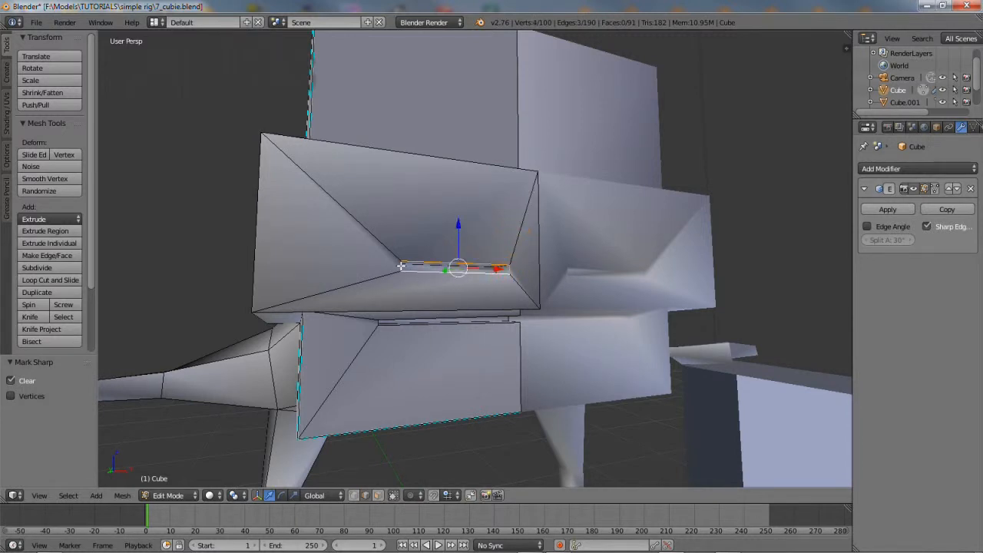
{"action": "middle_click_drag", "start_coordinate": [406, 292], "coordinate": [423, 289]}
{"action": "scroll", "coordinate": [406, 325], "scroll_direction": "up", "scroll_amount": 2}
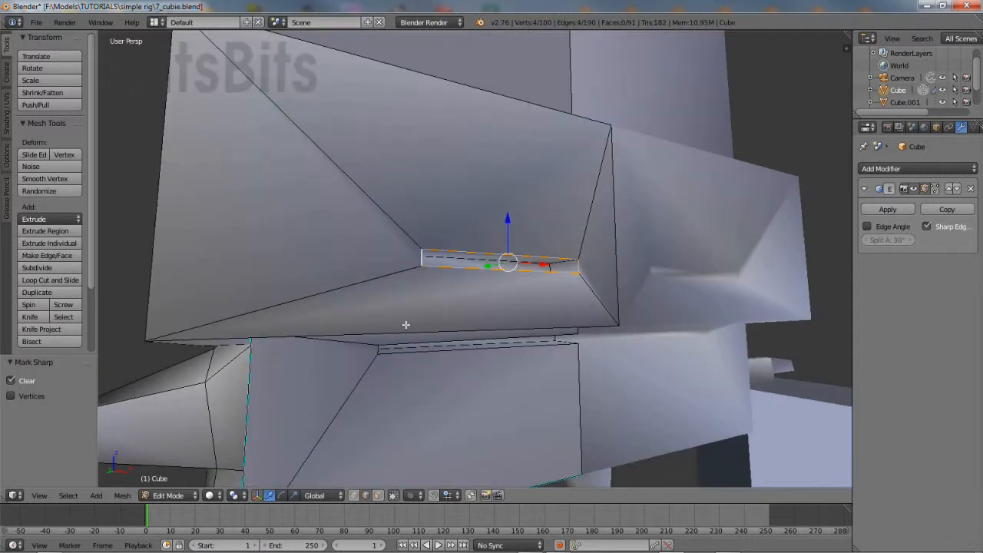
{"action": "left_click", "coordinate": [127, 496]}
{"action": "mouse_move", "coordinate": [228, 325]}
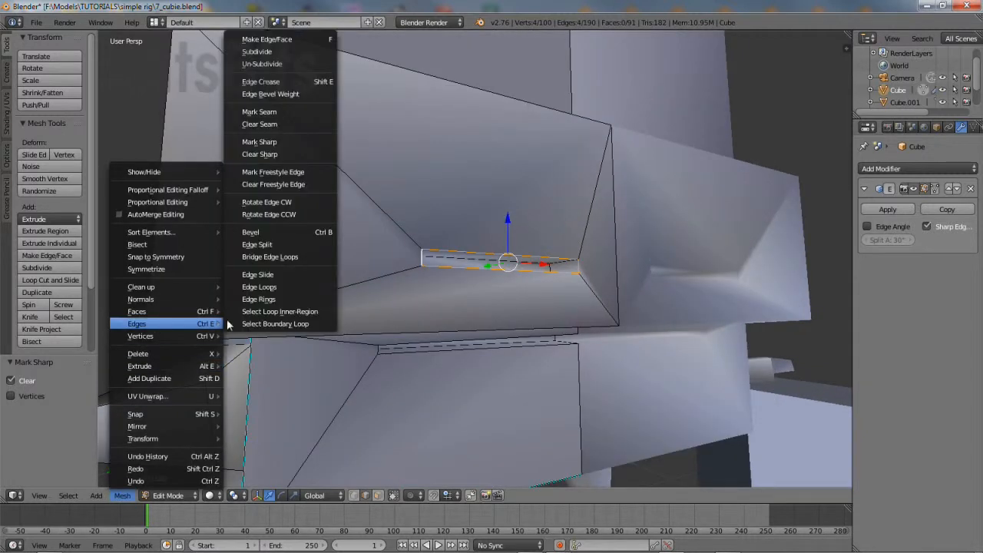
{"action": "left_click", "coordinate": [275, 142]}
Select the three lower slot edges on the underside and mark them sharp
{"action": "middle_click_drag", "start_coordinate": [382, 308], "coordinate": [390, 284]}
{"action": "right_click", "coordinate": [401, 260]}
{"action": "right_click", "coordinate": [374, 262], "text": "shift"}
{"action": "right_click", "coordinate": [404, 272], "text": "shift"}
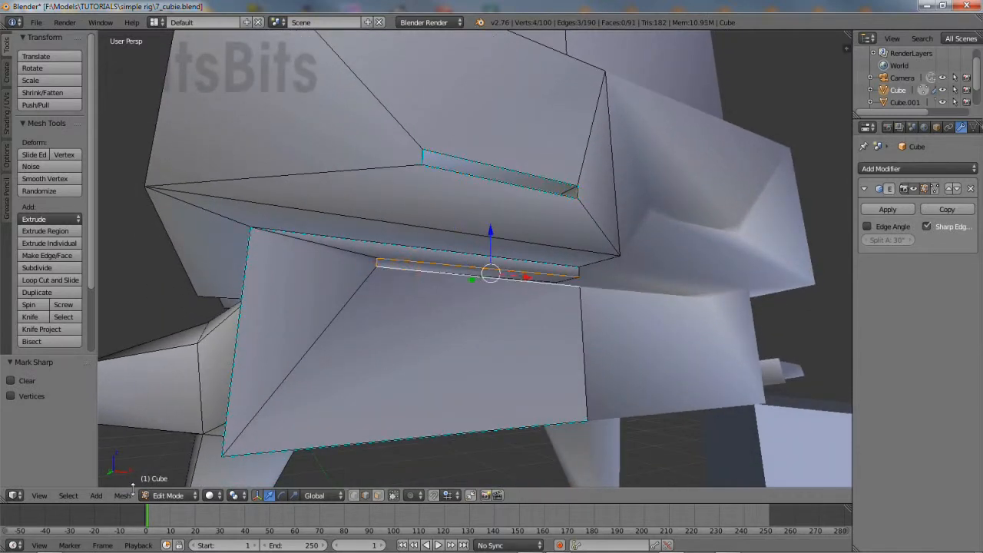
{"action": "left_click", "coordinate": [124, 495]}
{"action": "mouse_move", "coordinate": [169, 327]}
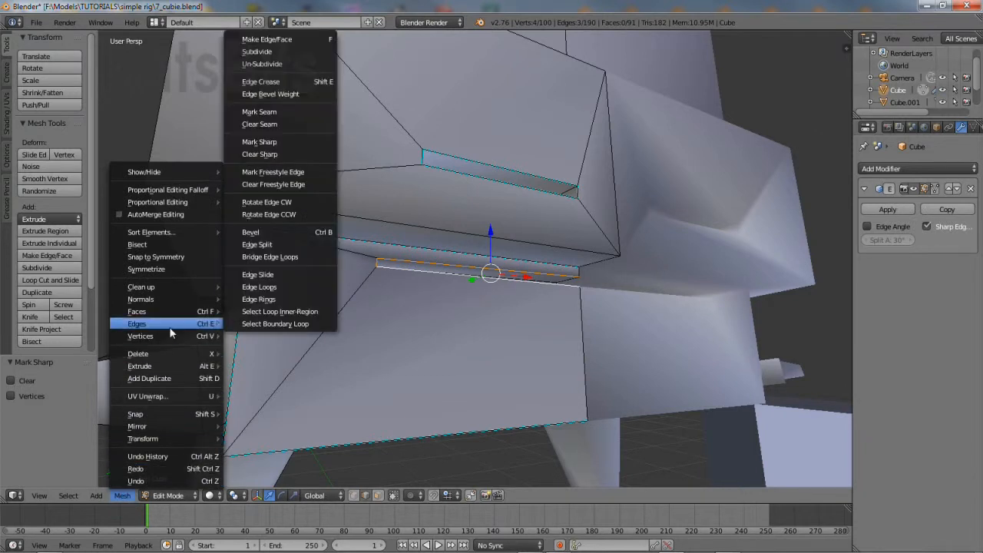
{"action": "left_click", "coordinate": [278, 142]}
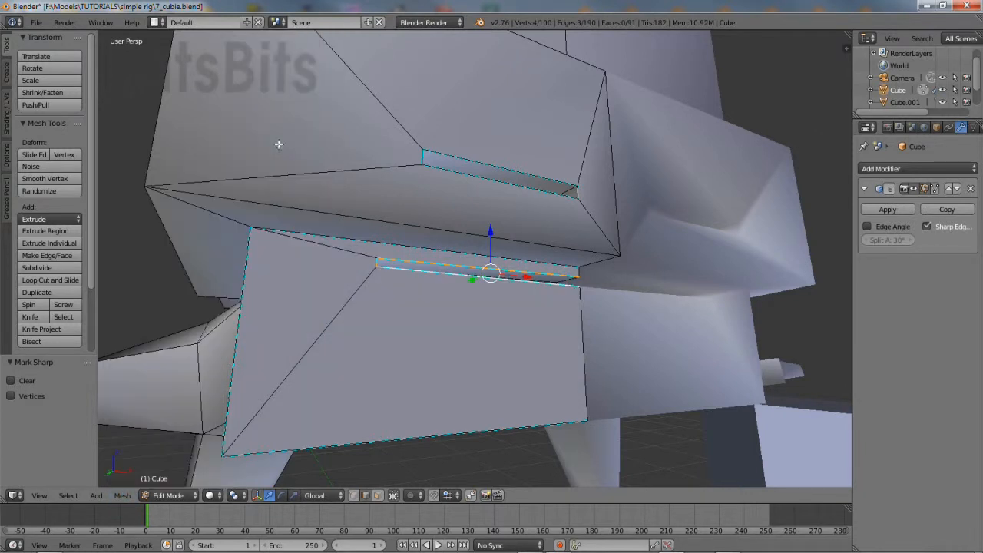
{"action": "middle_click_drag", "start_coordinate": [457, 280], "coordinate": [361, 248]}
{"action": "scroll", "coordinate": [471, 262], "scroll_direction": "down", "scroll_amount": 3}
{"action": "left_click", "coordinate": [168, 495]}
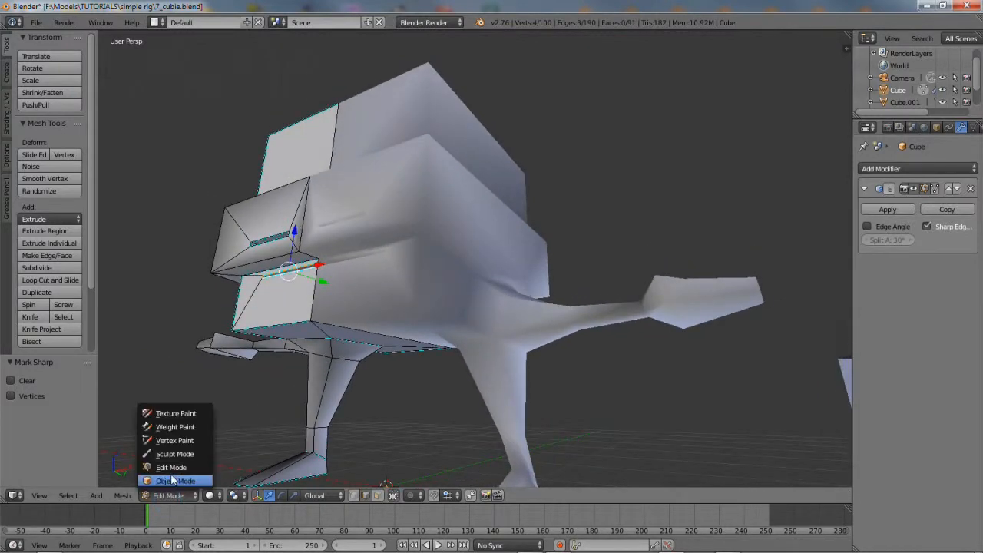
In Object Mode, add an Edge Split modifier to Cube.002 with Edge Angle unchecked
{"action": "left_click", "coordinate": [175, 481]}
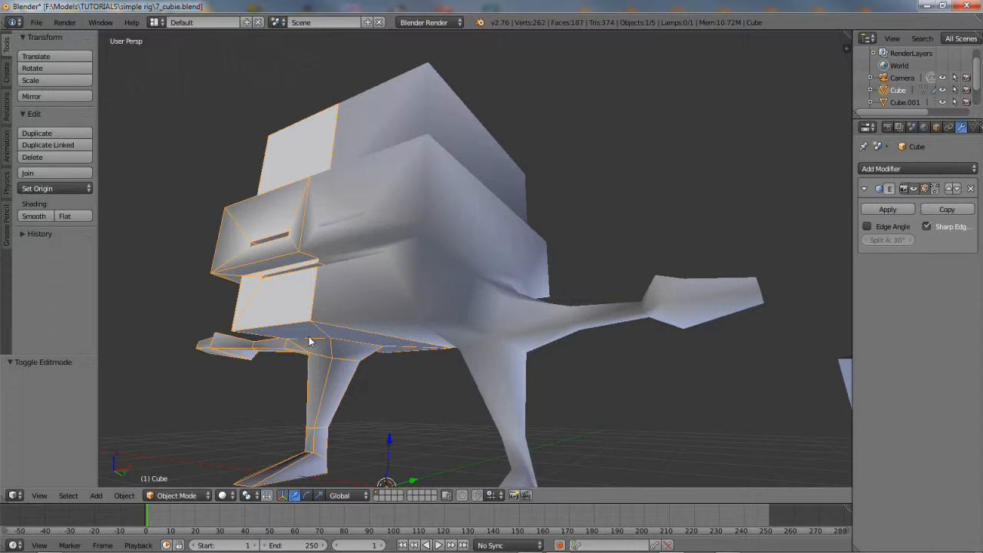
{"action": "middle_click_drag", "start_coordinate": [311, 342], "coordinate": [302, 345]}
{"action": "right_click", "coordinate": [398, 176]}
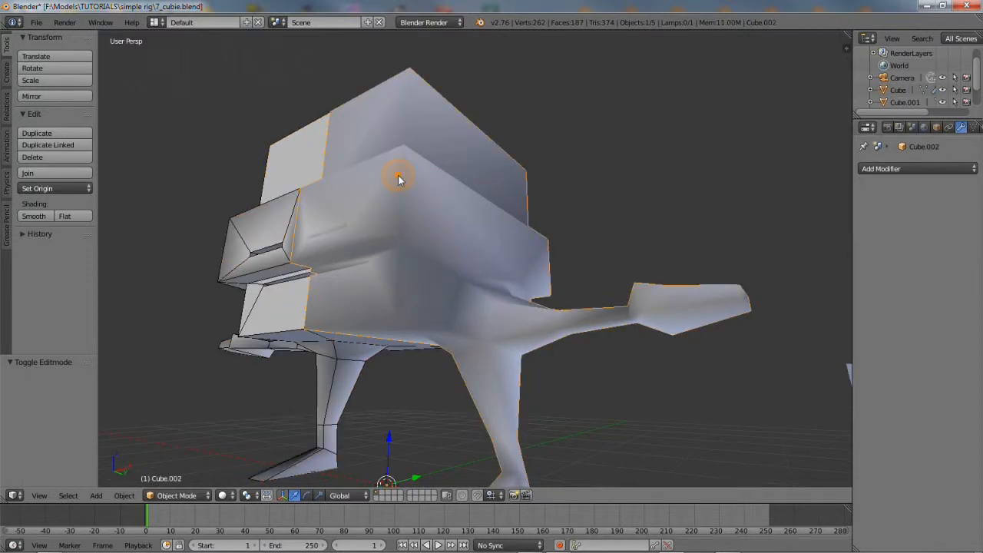
{"action": "left_click", "coordinate": [884, 169]}
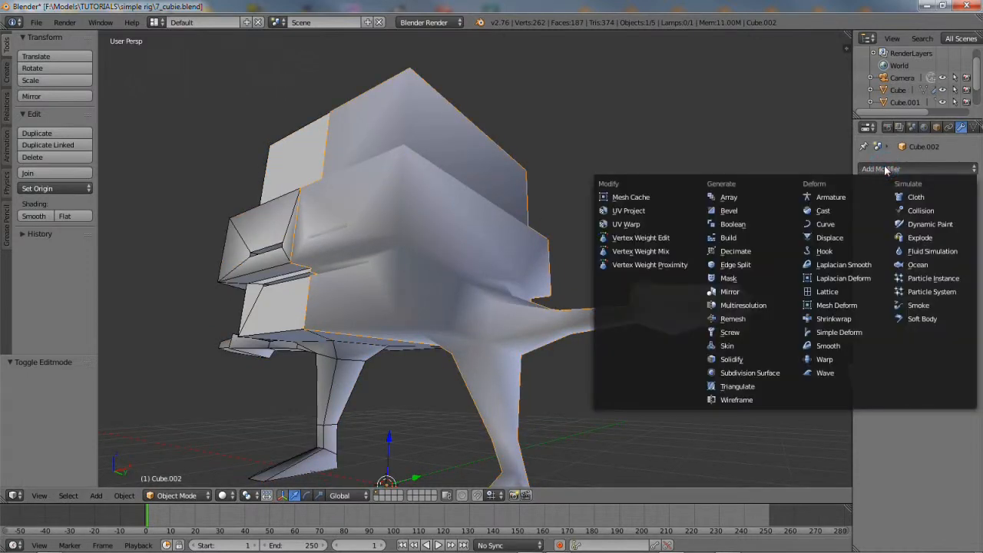
{"action": "left_click", "coordinate": [749, 265]}
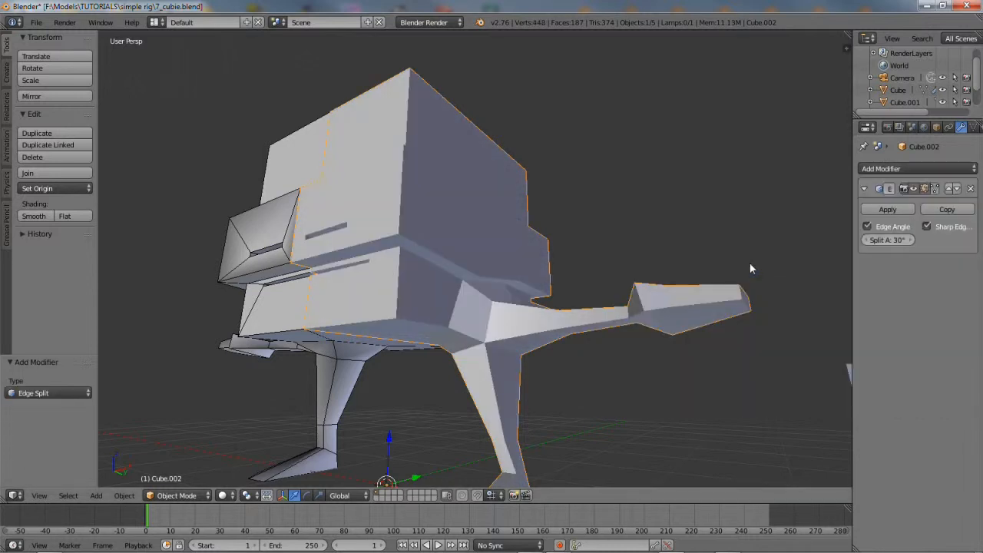
{"action": "left_click", "coordinate": [867, 227]}
Select the Cube object, zoomed in on the torso, ready for editing
{"action": "mouse_move", "coordinate": [466, 272]}
{"action": "middle_mouse_down"}
{"action": "mouse_move", "coordinate": [425, 252]}
{"action": "mouse_move", "coordinate": [403, 260]}
{"action": "mouse_move", "coordinate": [470, 254]}
{"action": "mouse_move", "coordinate": [477, 292]}
{"action": "mouse_move", "coordinate": [492, 263]}
{"action": "mouse_move", "coordinate": [518, 292]}
{"action": "mouse_move", "coordinate": [518, 312]}
{"action": "mouse_move", "coordinate": [430, 321]}
{"action": "mouse_move", "coordinate": [665, 305]}
{"action": "mouse_move", "coordinate": [687, 322]}
{"action": "mouse_move", "coordinate": [691, 303]}
{"action": "middle_mouse_up"}
{"action": "middle_click_drag", "start_coordinate": [580, 317], "coordinate": [534, 317]}
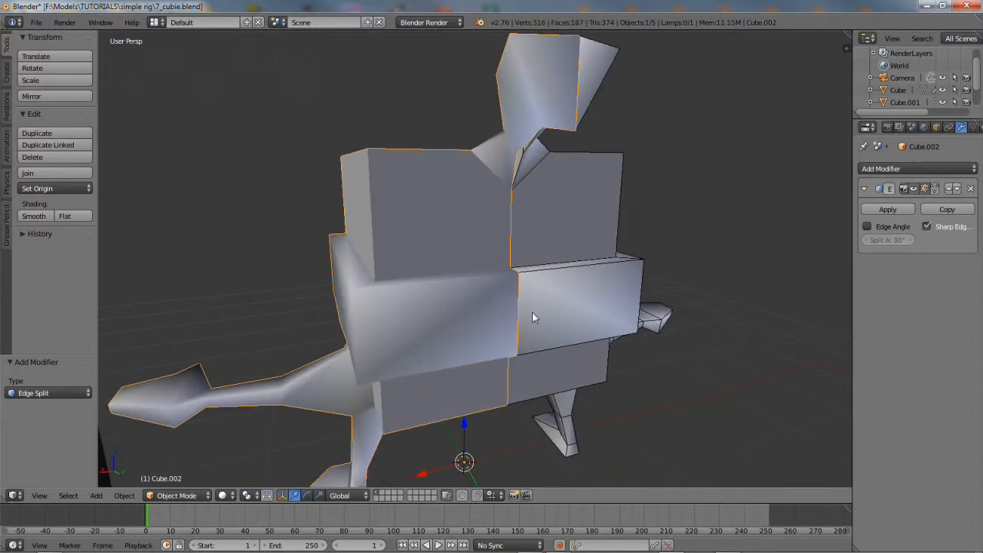
{"action": "right_click", "coordinate": [595, 257]}
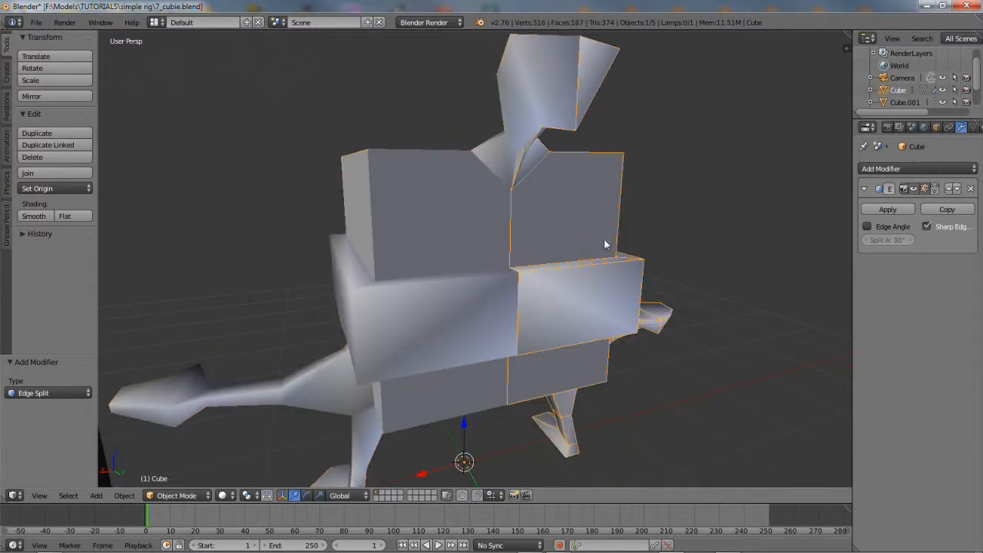
{"action": "middle_click_drag", "start_coordinate": [546, 246], "coordinate": [469, 259]}
{"action": "scroll", "coordinate": [529, 250], "scroll_direction": "up", "scroll_amount": 3}
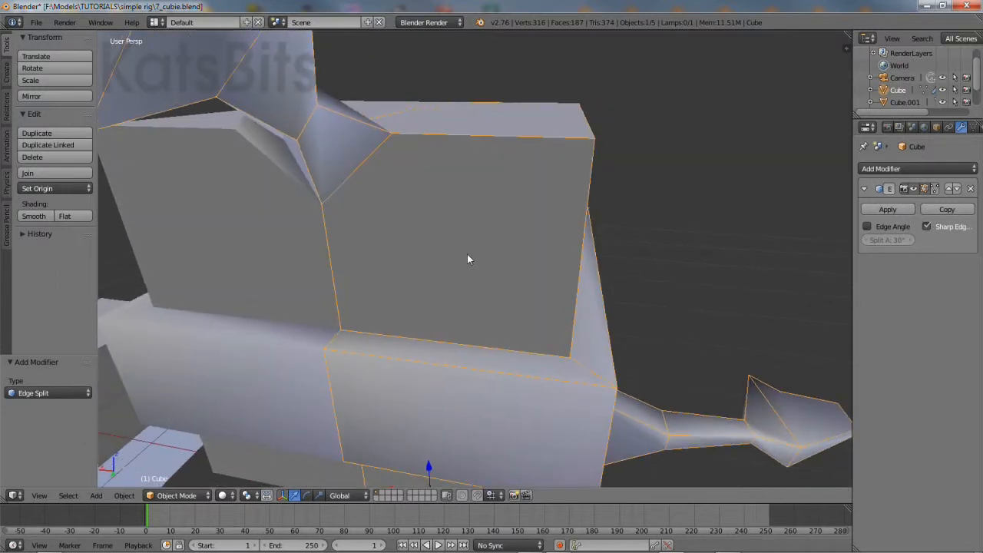
{"action": "left_click", "coordinate": [177, 497]}
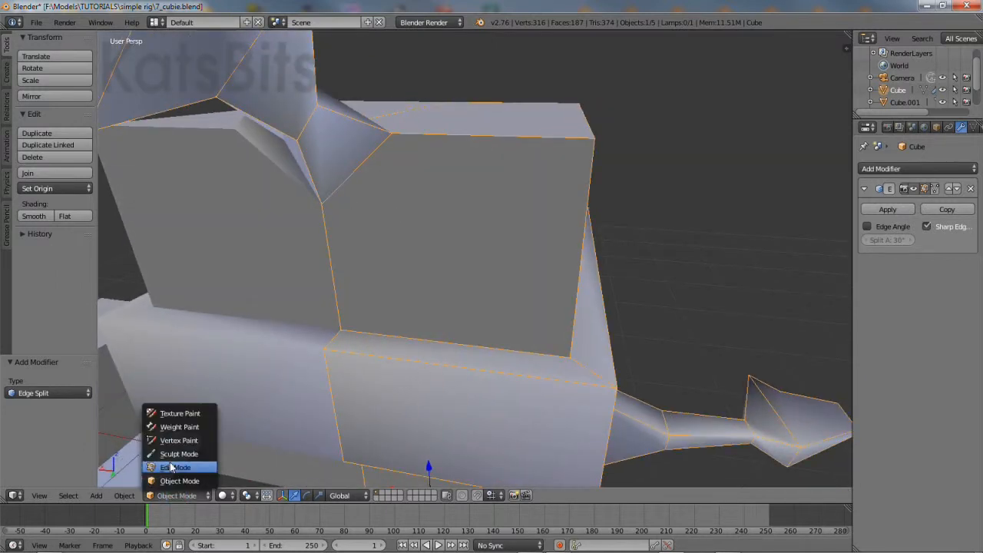
In vertex Edit Mode, set the torso's top-corner vertex X to 0 in the side panel
{"action": "left_click", "coordinate": [171, 468]}
{"action": "left_click", "coordinate": [352, 495]}
{"action": "right_click", "coordinate": [296, 140]}
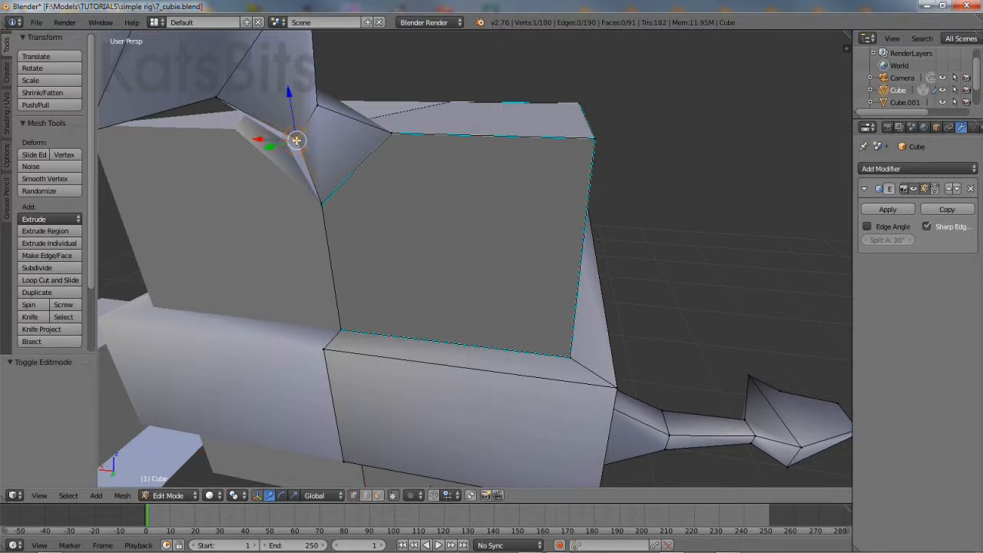
{"action": "left_click", "coordinate": [38, 496]}
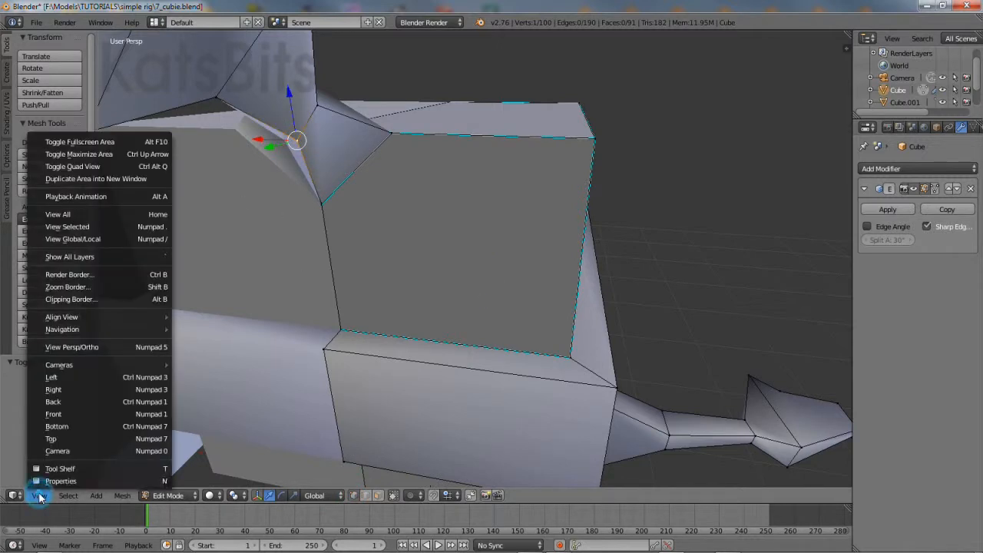
{"action": "left_click", "coordinate": [46, 479]}
{"action": "left_click_drag", "start_coordinate": [845, 160], "coordinate": [845, 46]}
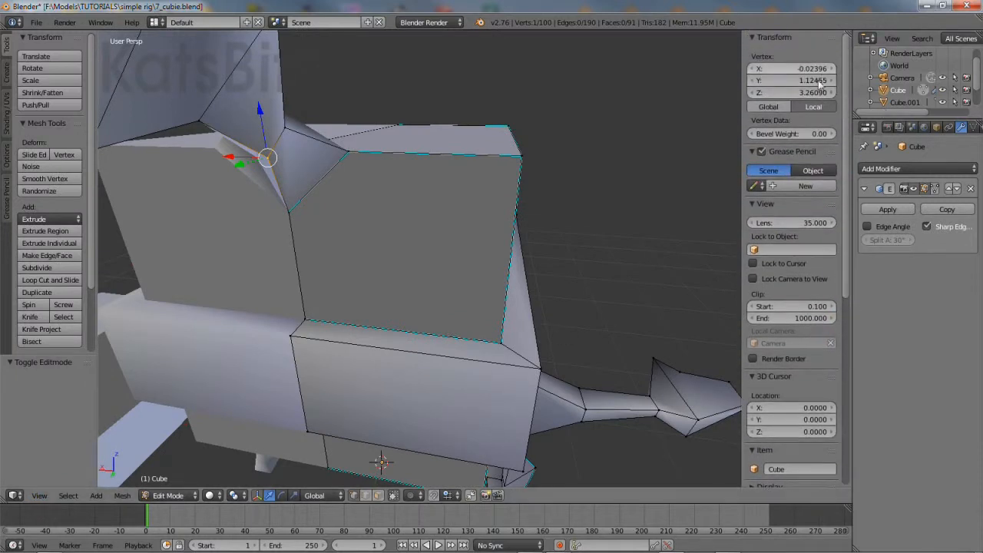
{"action": "mouse_move", "coordinate": [830, 72]}
{"action": "left_mouse_down"}
{"action": "mouse_move", "coordinate": [768, 71]}
{"action": "mouse_move", "coordinate": [852, 72]}
{"action": "mouse_move", "coordinate": [791, 72]}
{"action": "mouse_move", "coordinate": [825, 74]}
{"action": "left_mouse_up"}
{"action": "left_click", "coordinate": [824, 69]}
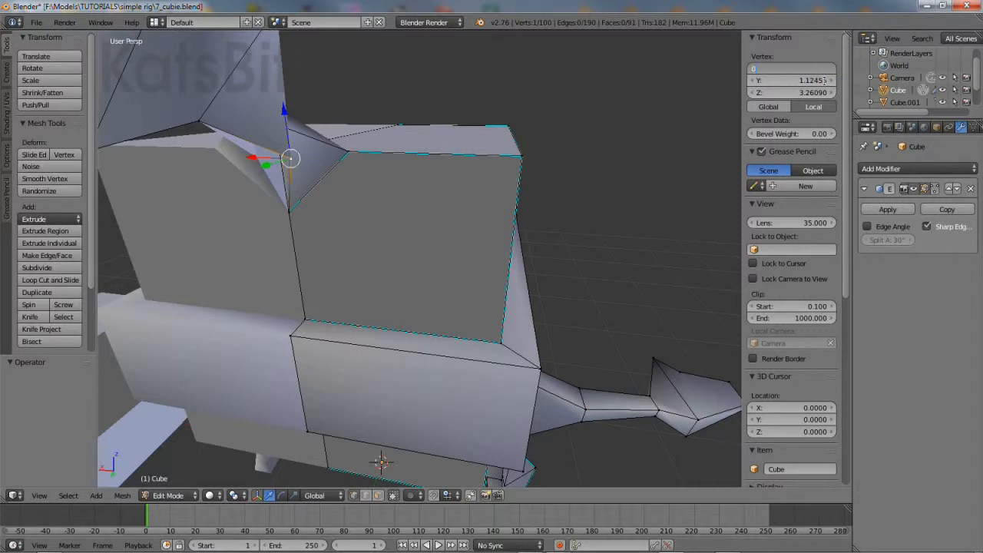
{"action": "key", "text": "Return"}
Set the topknot base vertex's X coordinate to 0
{"action": "middle_click_drag", "start_coordinate": [413, 275], "coordinate": [366, 294]}
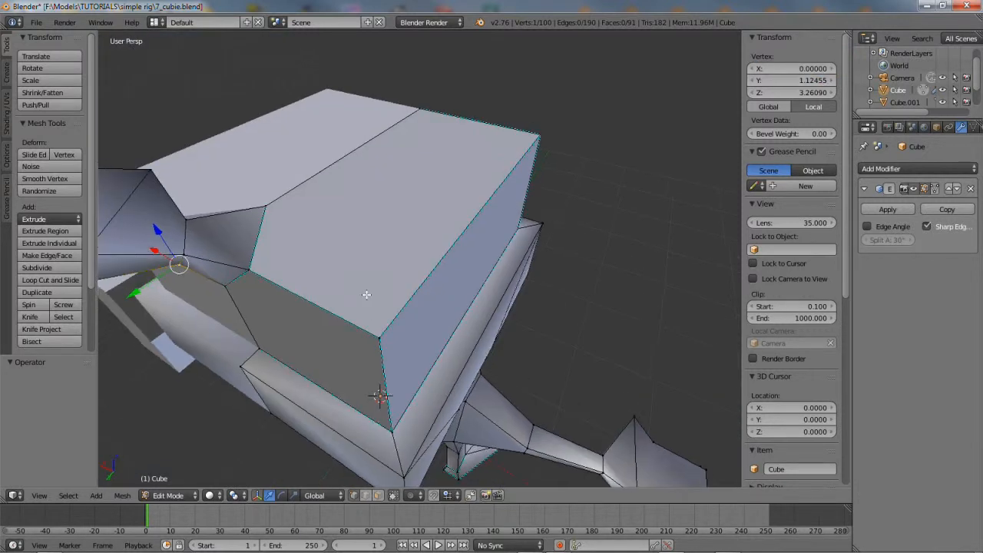
{"action": "right_click", "coordinate": [189, 221]}
{"action": "left_click", "coordinate": [813, 68]}
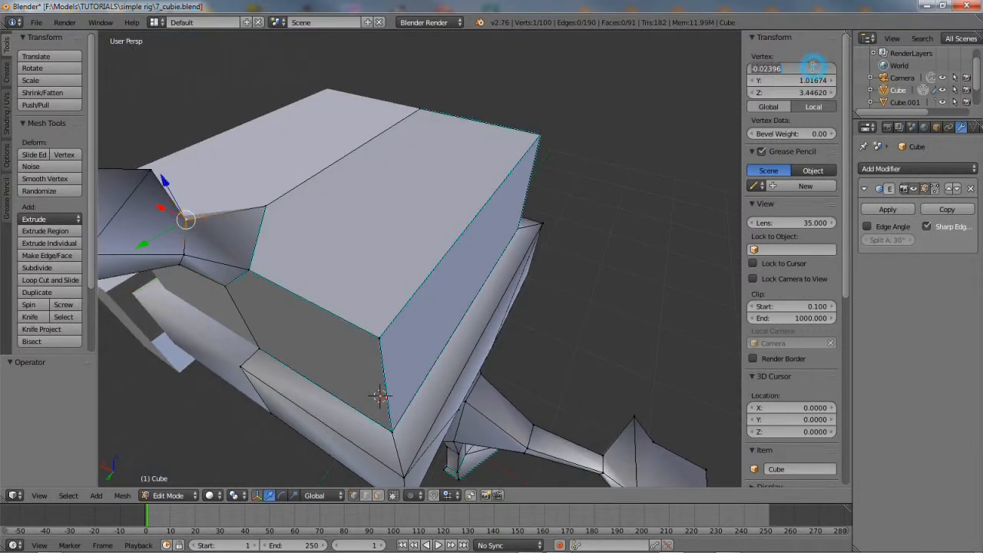
{"action": "type", "text": "0"}
{"action": "key", "text": "Return"}
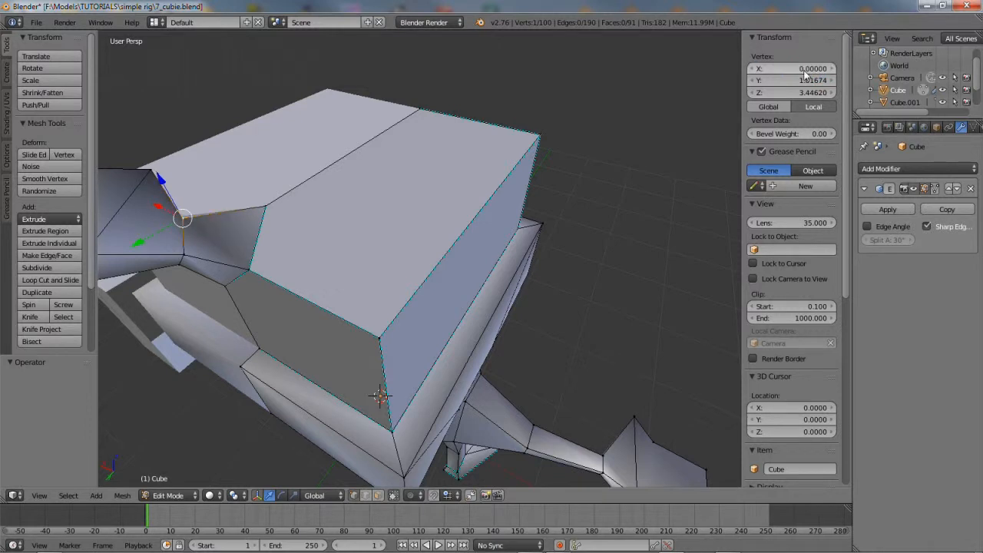
Snap the loose topknot vertices onto their neighbouring vertices
{"action": "middle_click_drag", "start_coordinate": [371, 311], "coordinate": [385, 217]}
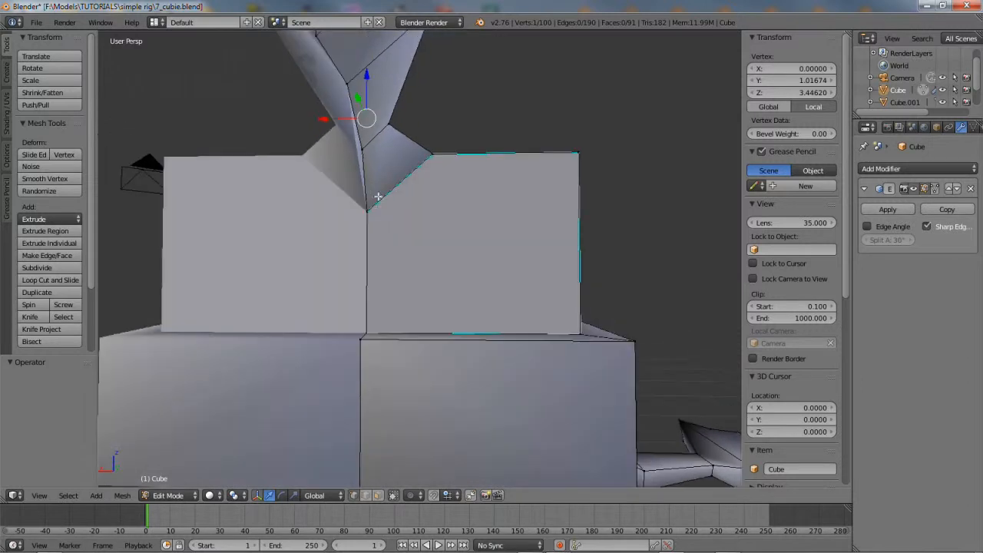
{"action": "right_click", "coordinate": [351, 83]}
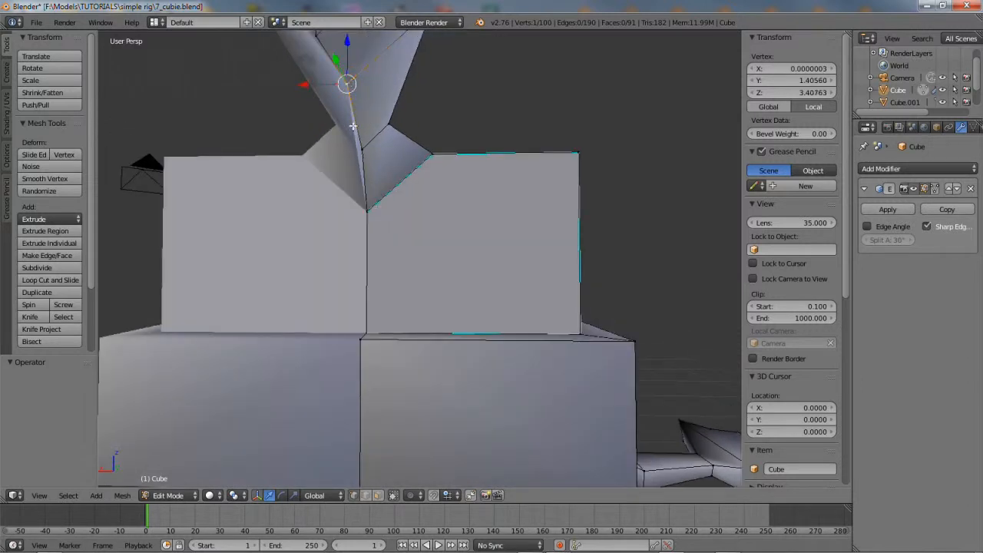
{"action": "right_click", "coordinate": [364, 146]}
{"action": "key", "text": "g"}
{"action": "scroll", "coordinate": [371, 200], "scroll_direction": "down", "scroll_amount": 2}
{"action": "right_click", "coordinate": [359, 121]}
{"action": "middle_click_drag", "start_coordinate": [372, 153], "coordinate": [381, 232]}
{"action": "right_click", "coordinate": [339, 219]}
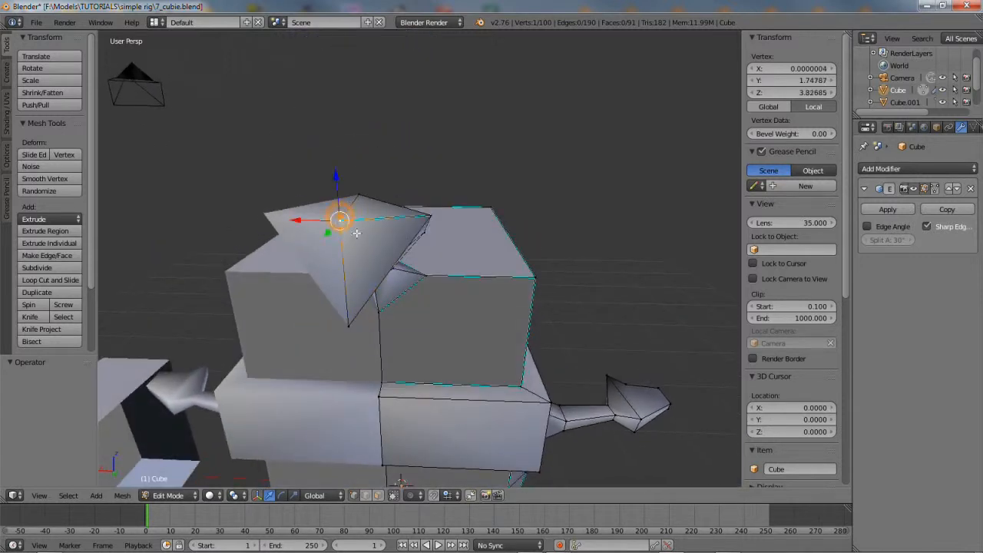
{"action": "key", "text": "g"}
{"action": "left_click", "coordinate": [360, 196]}
{"action": "middle_click_drag", "start_coordinate": [359, 196], "coordinate": [365, 273]}
{"action": "left_click", "coordinate": [332, 310]}
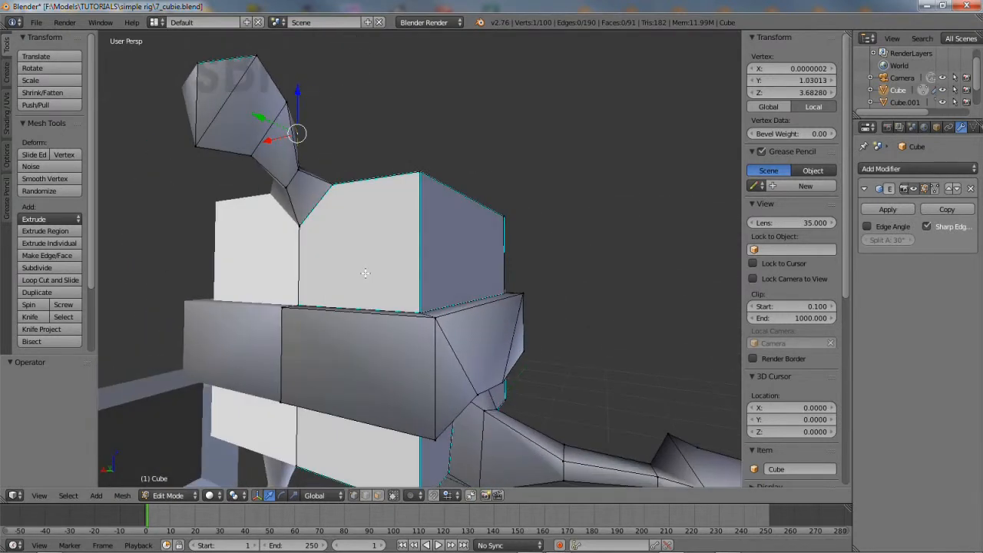
Return to Object Mode and orbit around the finished mesh
{"action": "left_click", "coordinate": [168, 495]}
{"action": "left_click", "coordinate": [175, 481]}
{"action": "middle_click_drag", "start_coordinate": [249, 326], "coordinate": [373, 346]}
Save As 8_cubie.blend, changing the 7_ filename prefix to 8_
{"action": "left_click", "coordinate": [37, 23]}
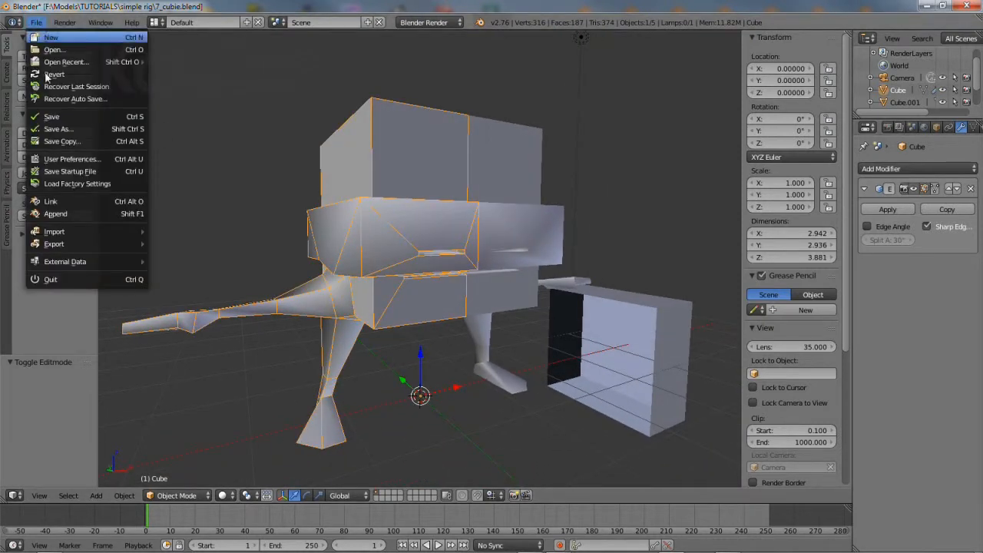
{"action": "left_click", "coordinate": [54, 129]}
{"action": "left_click_drag", "start_coordinate": [166, 69], "coordinate": [151, 68]}
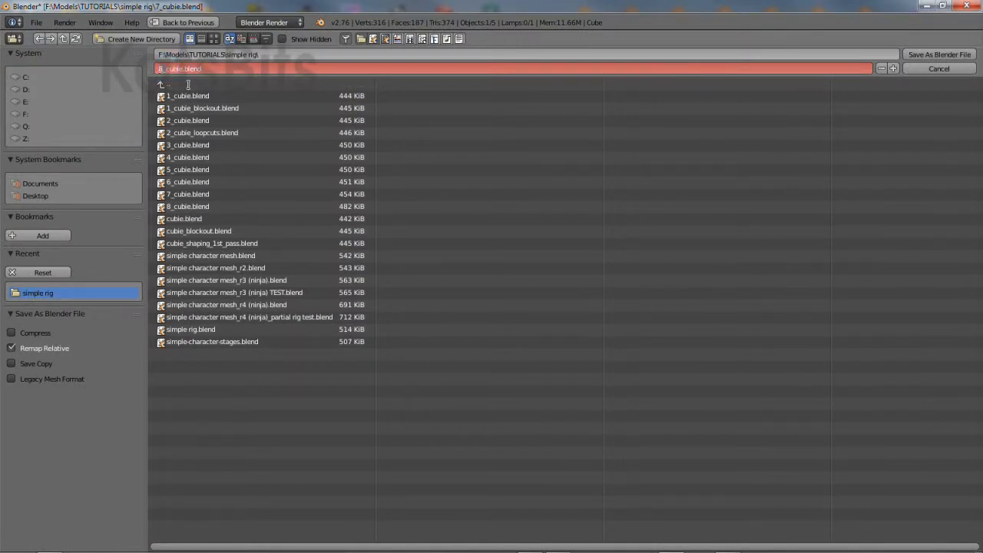
{"action": "key", "text": "Return"}
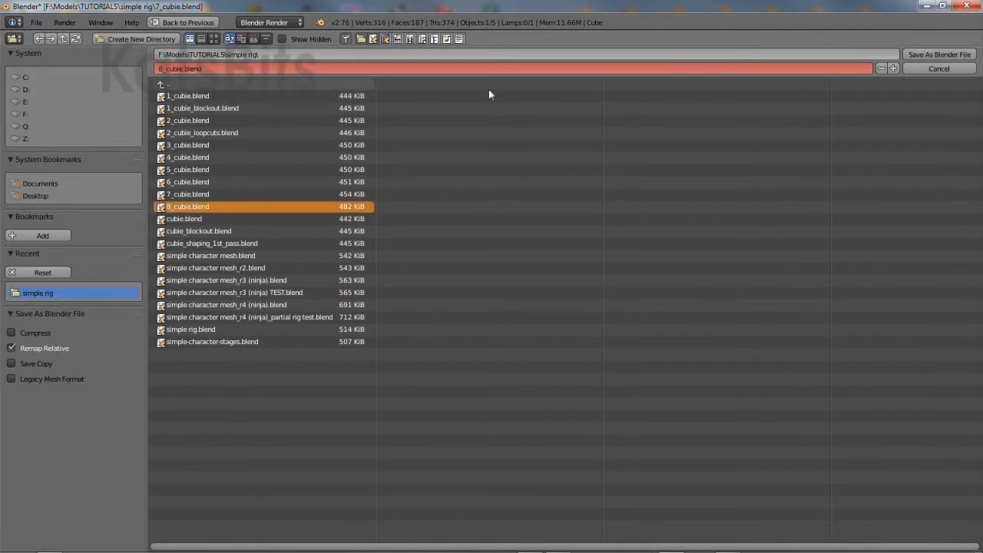
{"action": "left_click", "coordinate": [944, 55]}
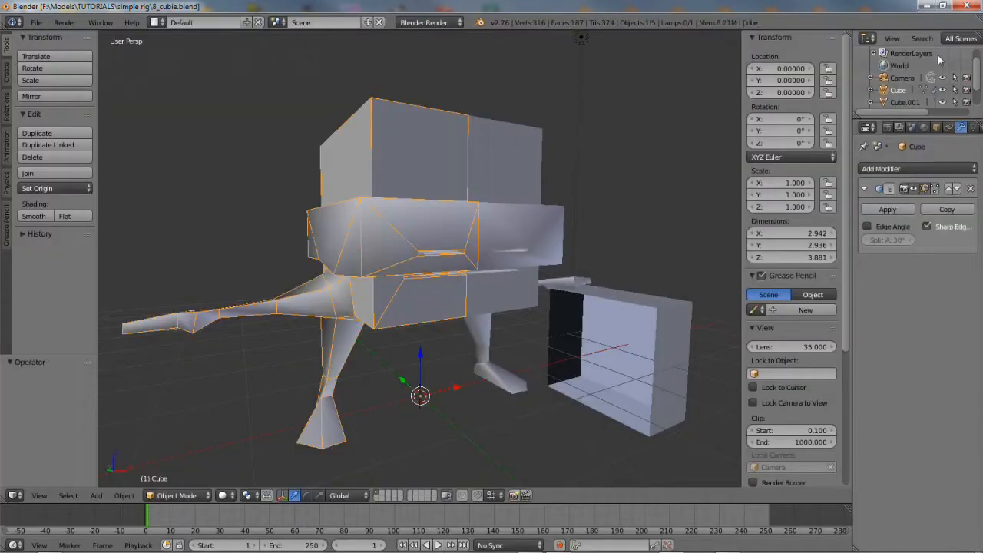
Widen Properties, show the Material tab, and enter Edit Mode with face select
{"action": "left_click_drag", "start_coordinate": [853, 158], "coordinate": [796, 158]}
{"action": "left_click", "coordinate": [926, 127]}
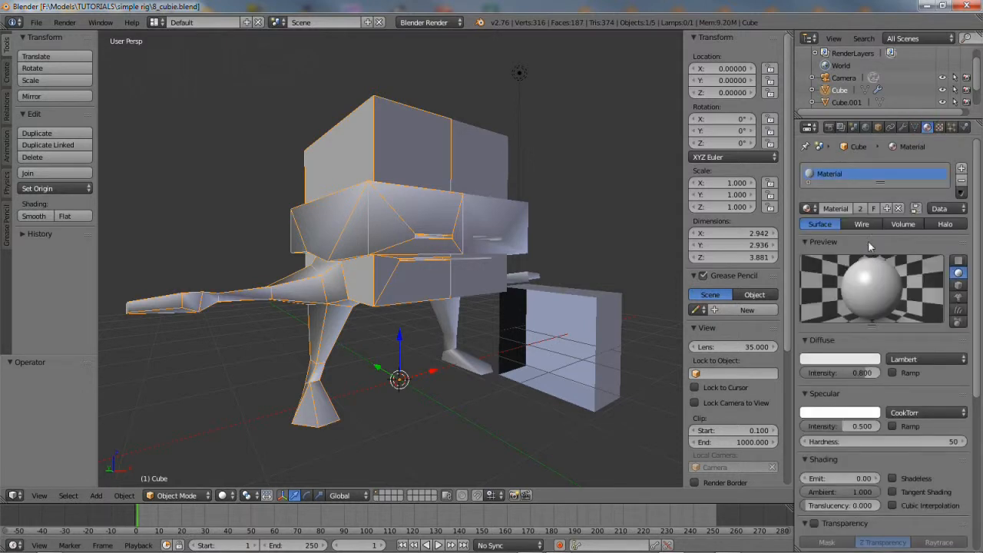
{"action": "left_click_drag", "start_coordinate": [880, 185], "coordinate": [879, 225]}
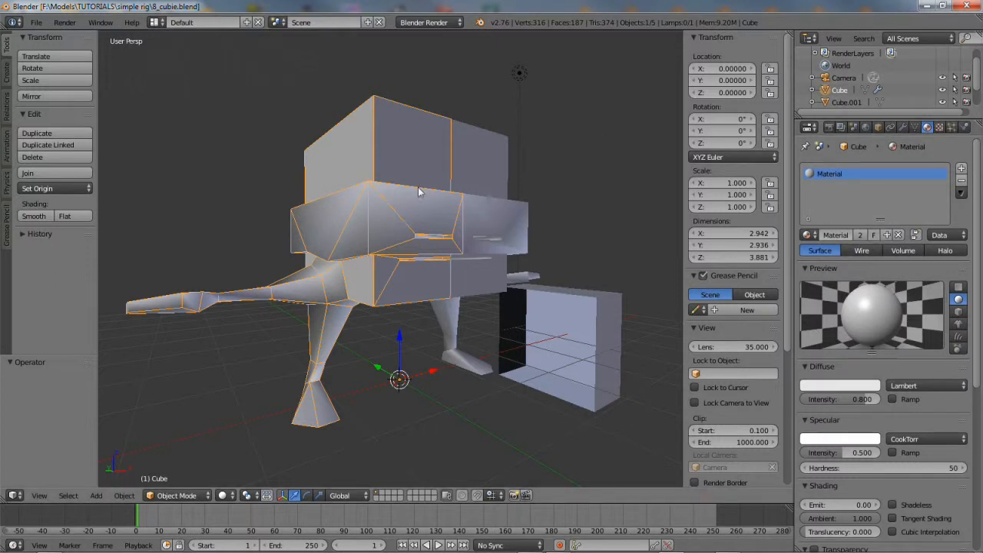
{"action": "left_click", "coordinate": [177, 495]}
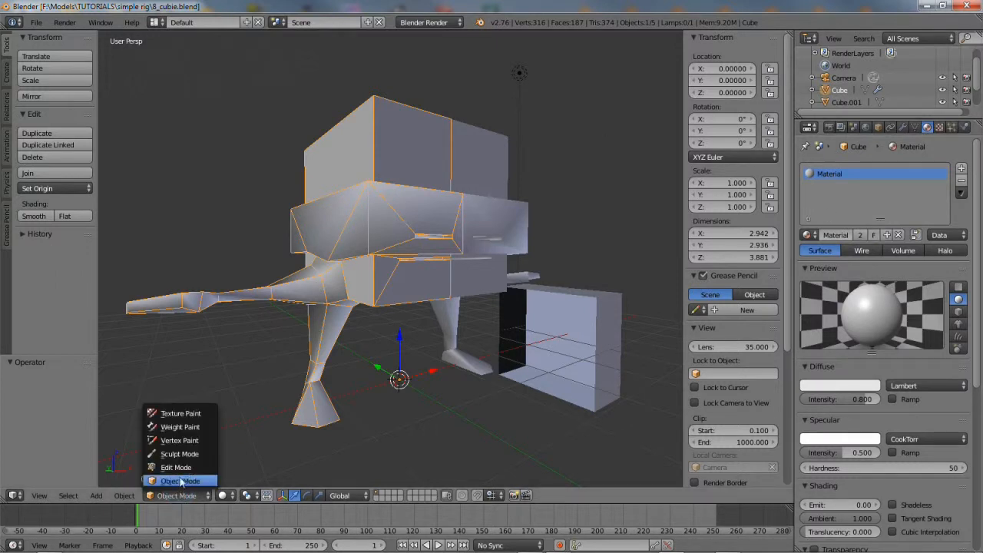
{"action": "left_click", "coordinate": [178, 471]}
{"action": "middle_click_drag", "start_coordinate": [304, 330], "coordinate": [372, 283]}
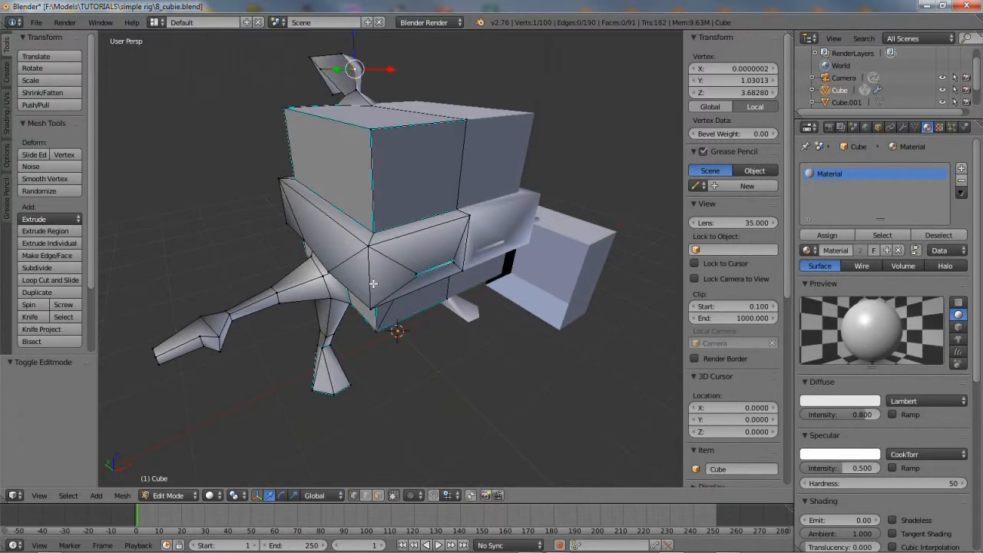
{"action": "left_click", "coordinate": [378, 498]}
Select the brow and front and side bandanna faces, dropping one wrong cube face
{"action": "right_click", "coordinate": [407, 227]}
{"action": "right_click", "coordinate": [413, 250], "text": "shift"}
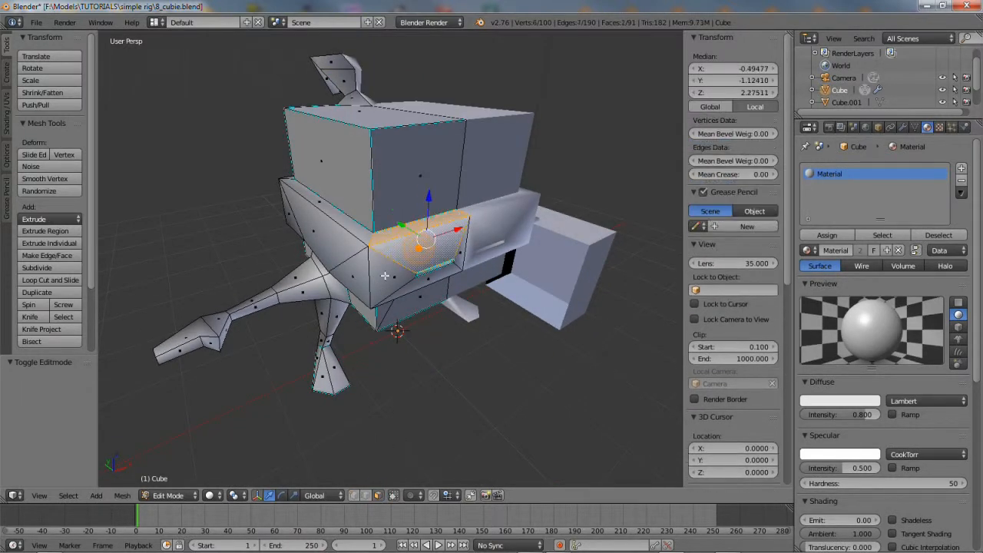
{"action": "right_click", "coordinate": [385, 275], "text": "shift"}
{"action": "right_click", "coordinate": [457, 246], "text": "shift"}
{"action": "right_click", "coordinate": [422, 281], "text": "shift"}
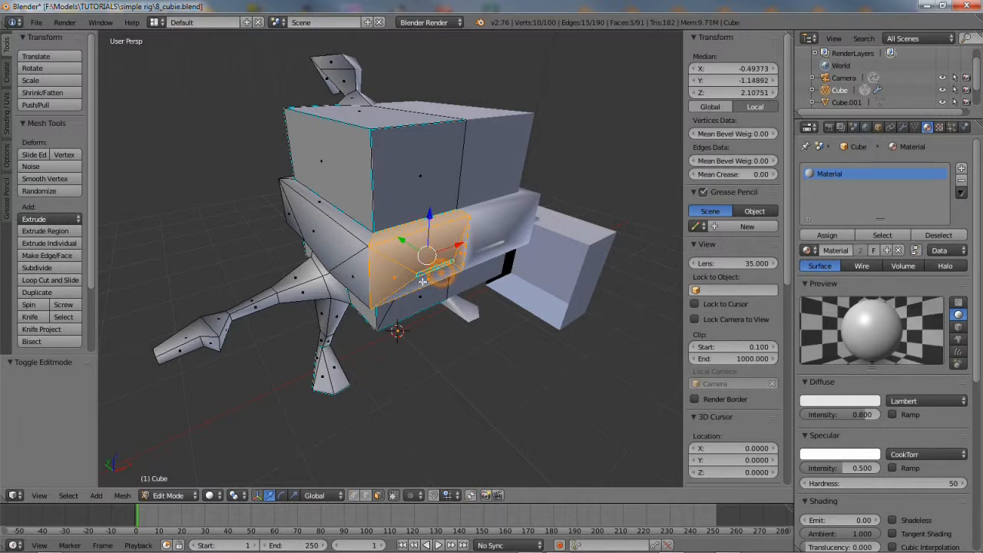
{"action": "right_click", "coordinate": [357, 269], "text": "shift"}
{"action": "right_click", "coordinate": [331, 233], "text": "shift"}
{"action": "right_click", "coordinate": [357, 220], "text": "shift"}
{"action": "right_click", "coordinate": [355, 187], "text": "shift"}
{"action": "right_click", "coordinate": [351, 227], "text": "shift"}
Add the bandanna faces on the other side and underside of the head
{"action": "middle_click_drag", "start_coordinate": [259, 253], "coordinate": [424, 240]}
{"action": "right_click", "coordinate": [333, 241], "text": "shift"}
{"action": "right_click", "coordinate": [326, 260], "text": "shift"}
{"action": "right_click", "coordinate": [354, 271], "text": "shift"}
{"action": "right_click", "coordinate": [368, 280], "text": "shift"}
{"action": "right_click", "coordinate": [339, 276], "text": "shift"}
{"action": "middle_click_drag", "start_coordinate": [376, 302], "coordinate": [361, 204]}
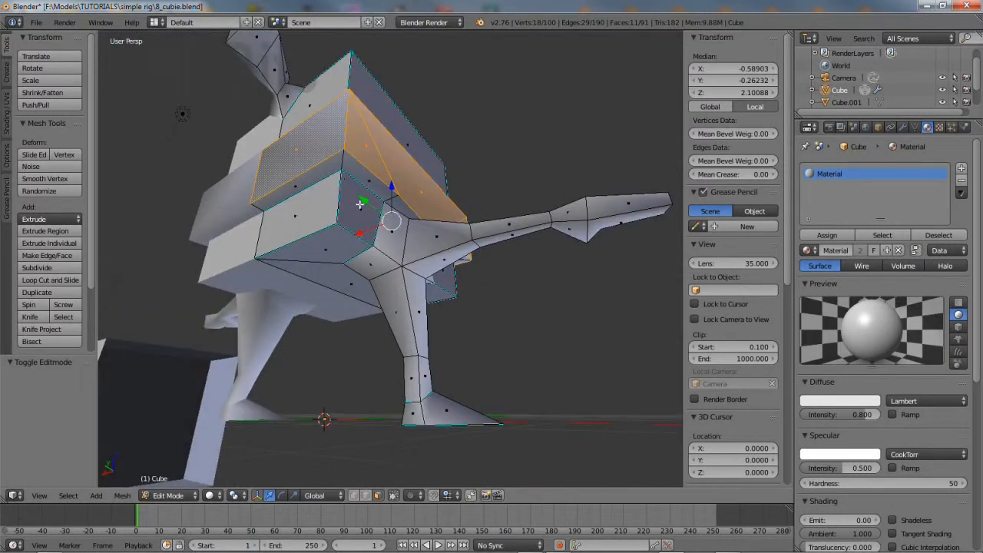
{"action": "right_click", "coordinate": [331, 166], "text": "shift"}
{"action": "right_click", "coordinate": [362, 173], "text": "shift"}
{"action": "right_click", "coordinate": [398, 202], "text": "shift"}
{"action": "middle_click_drag", "start_coordinate": [456, 224], "coordinate": [369, 209]}
{"action": "right_click", "coordinate": [391, 216], "text": "shift"}
{"action": "right_click", "coordinate": [426, 214], "text": "shift"}
Add the two eye slot faces to the selection
{"action": "middle_click_drag", "start_coordinate": [449, 219], "coordinate": [408, 290]}
{"action": "scroll", "coordinate": [426, 289], "scroll_direction": "up", "scroll_amount": 3}
{"action": "scroll", "coordinate": [428, 288], "scroll_direction": "up", "scroll_amount": 3}
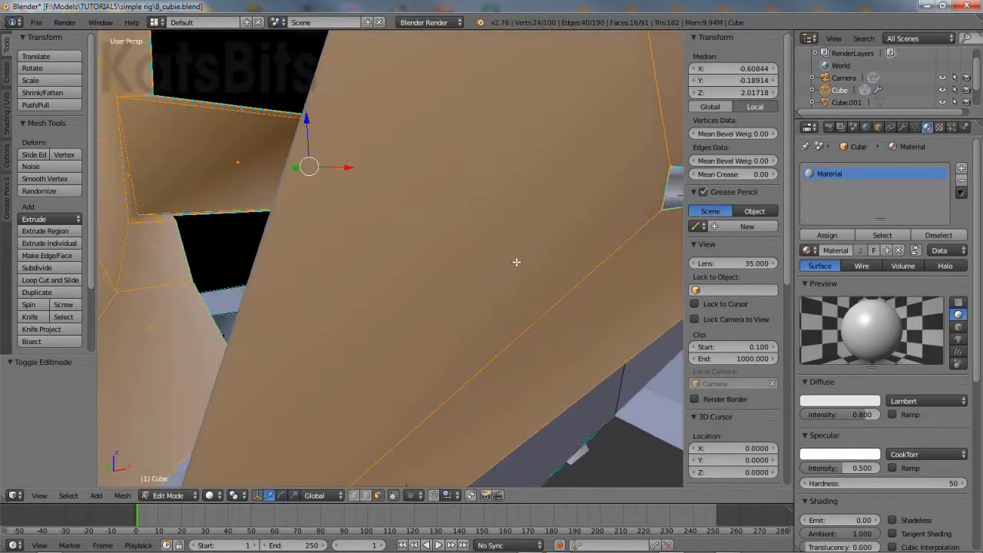
{"action": "scroll", "coordinate": [517, 261], "scroll_direction": "down", "scroll_amount": 1}
{"action": "middle_click_drag", "start_coordinate": [504, 236], "coordinate": [194, 209]}
{"action": "right_click", "coordinate": [326, 261], "text": "shift"}
{"action": "right_click", "coordinate": [329, 202], "text": "shift"}
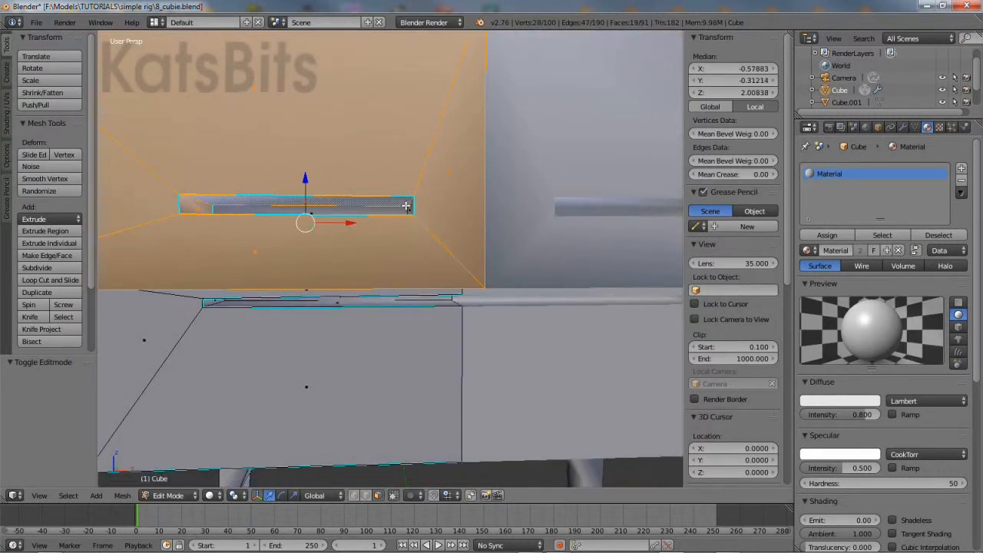
{"action": "middle_click_drag", "start_coordinate": [342, 224], "coordinate": [398, 269]}
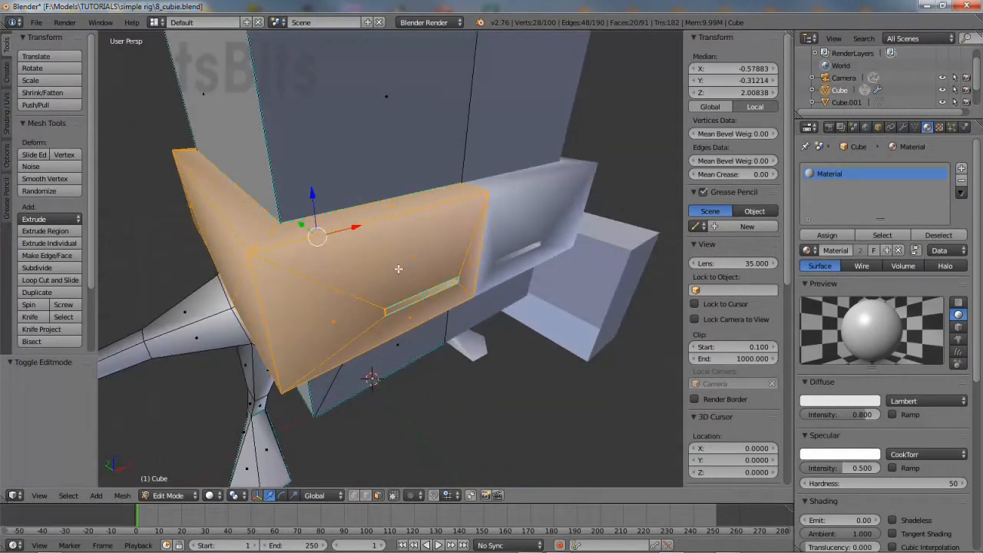
Assign the selected faces a new slot with a red material named bandanna
{"action": "left_click", "coordinate": [962, 169]}
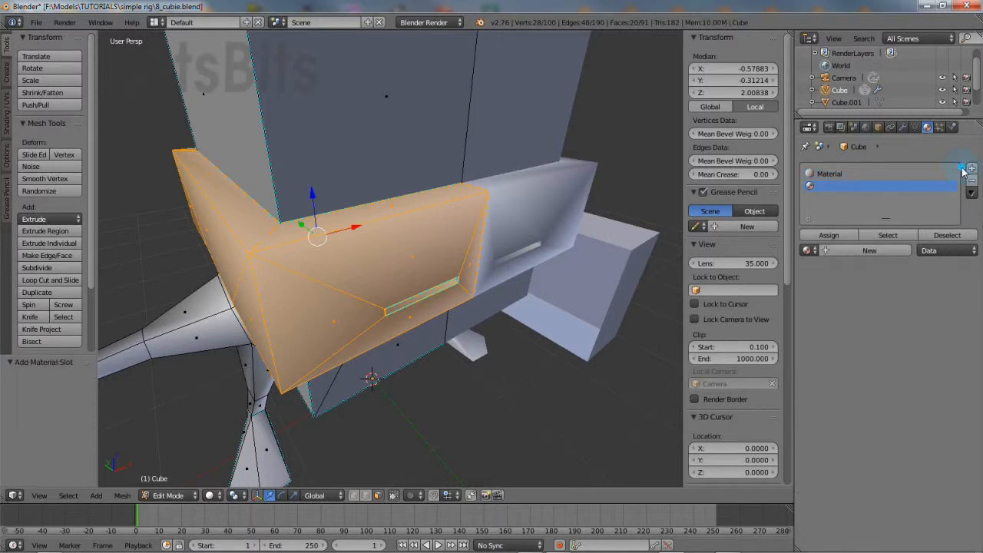
{"action": "left_click", "coordinate": [831, 236]}
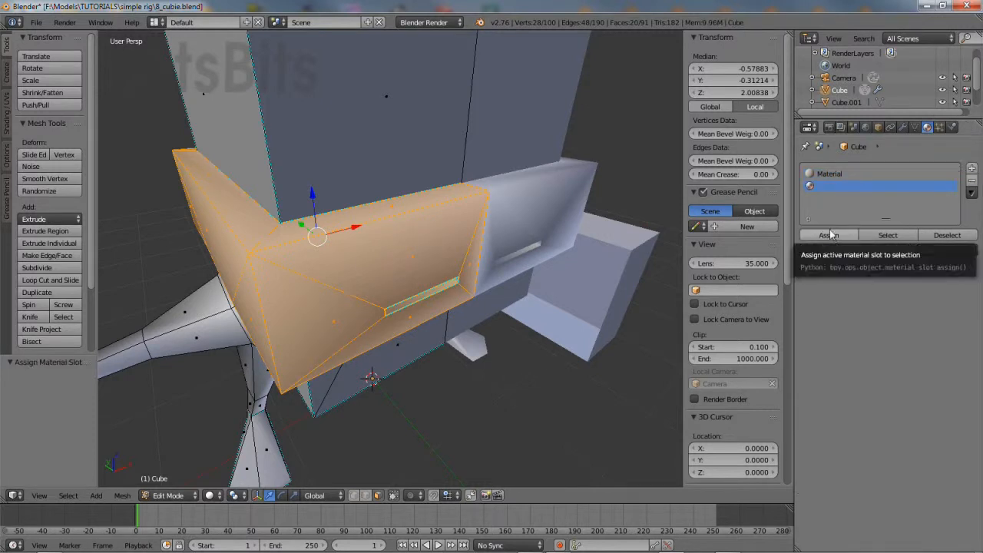
{"action": "left_click", "coordinate": [830, 253]}
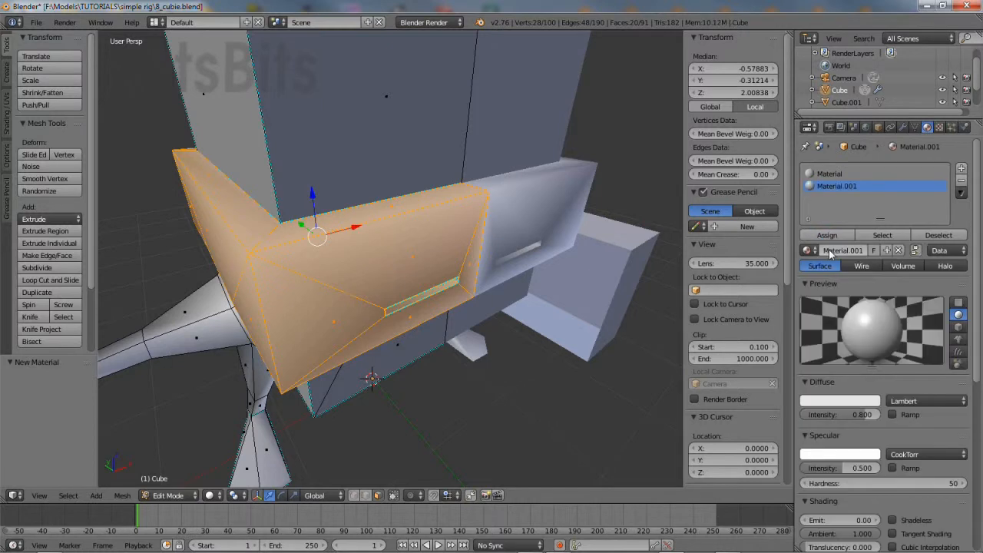
{"action": "left_click", "coordinate": [857, 250]}
{"action": "type", "text": "bo"}
{"action": "key", "text": "Return"}
{"action": "left_click", "coordinate": [824, 402]}
{"action": "left_click_drag", "start_coordinate": [816, 282], "coordinate": [816, 318]}
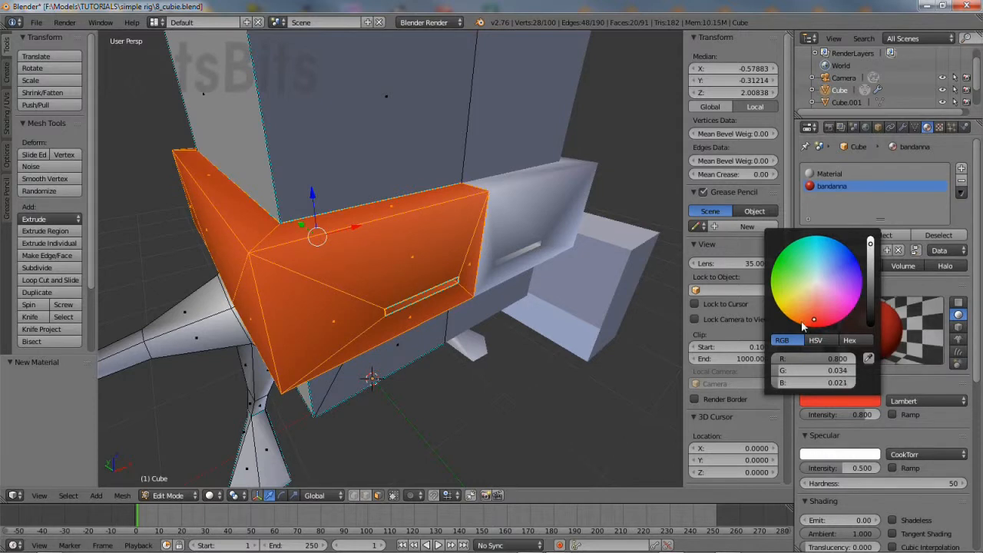
{"action": "middle_click_drag", "start_coordinate": [476, 307], "coordinate": [401, 294]}
{"action": "scroll", "coordinate": [389, 297], "scroll_direction": "up", "scroll_amount": 3}
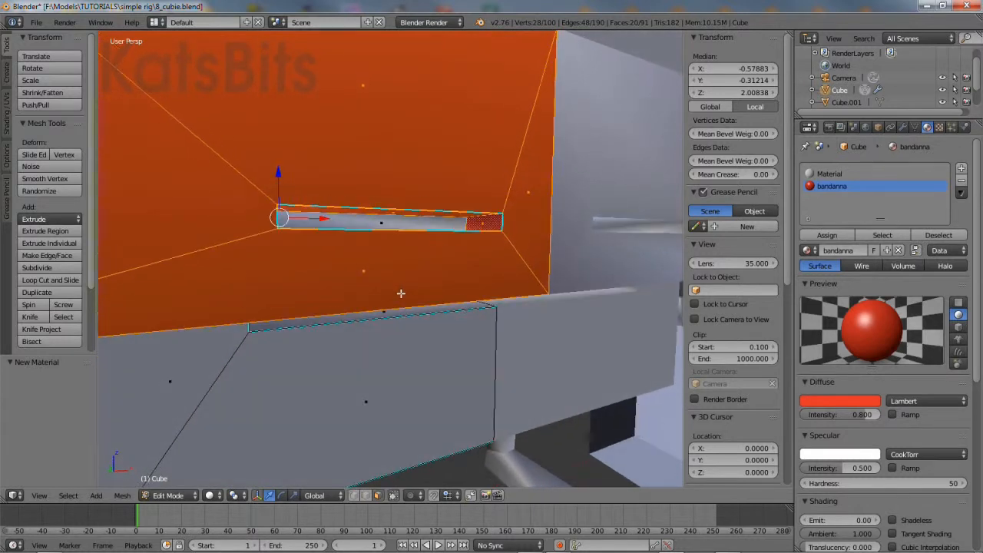
{"action": "right_click", "coordinate": [382, 221]}
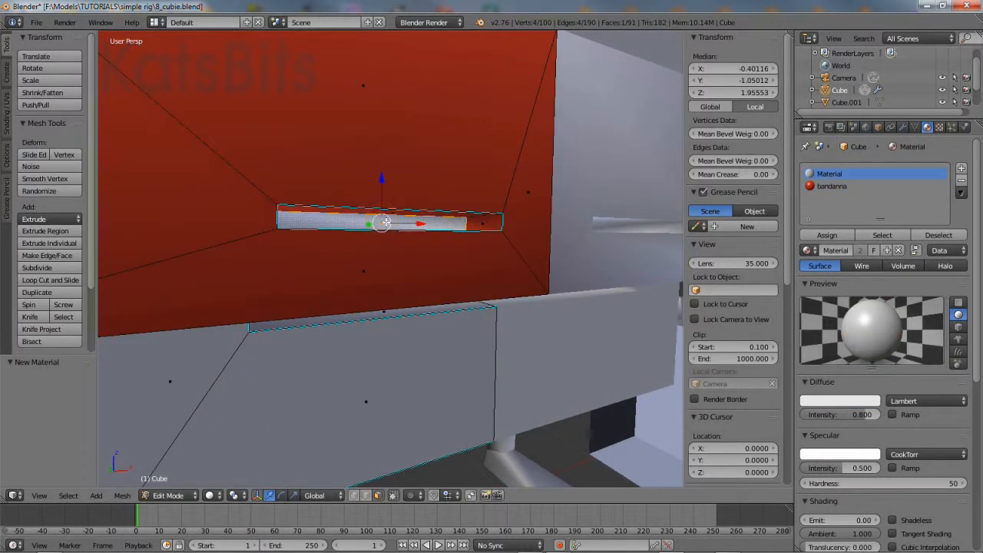
Assign the eye slot face a new material named eyes with black diffuse (0, 0, 0)
{"action": "left_click", "coordinate": [962, 170]}
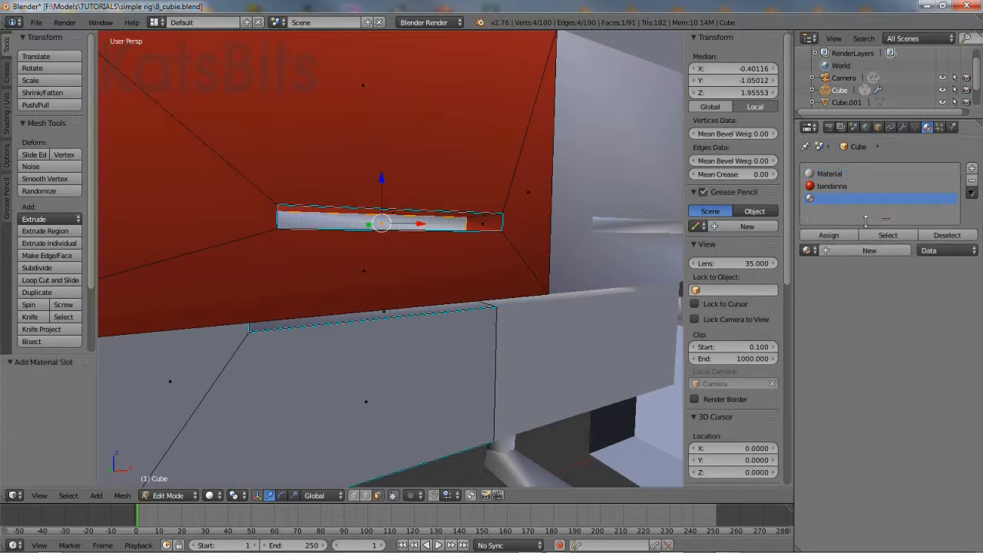
{"action": "left_click", "coordinate": [829, 236]}
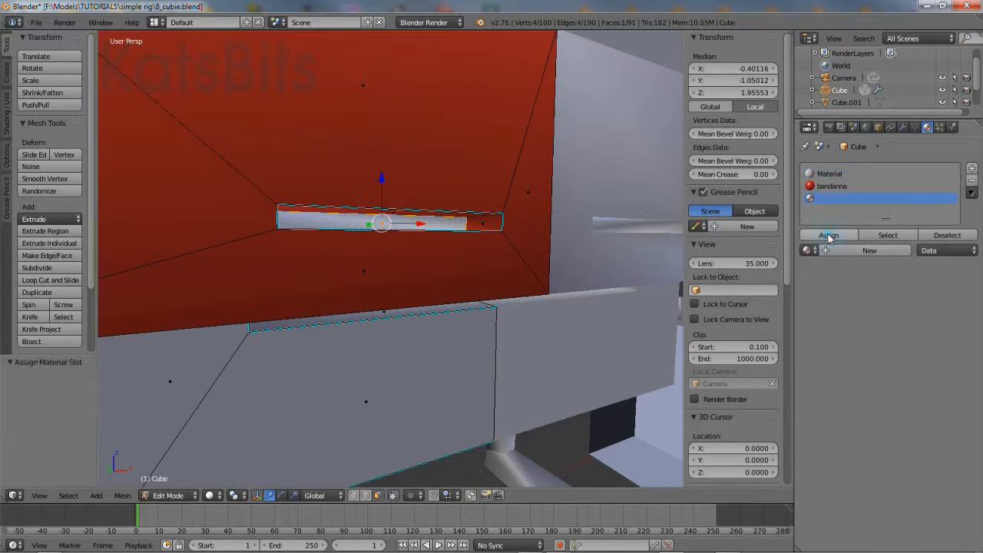
{"action": "left_click", "coordinate": [838, 253]}
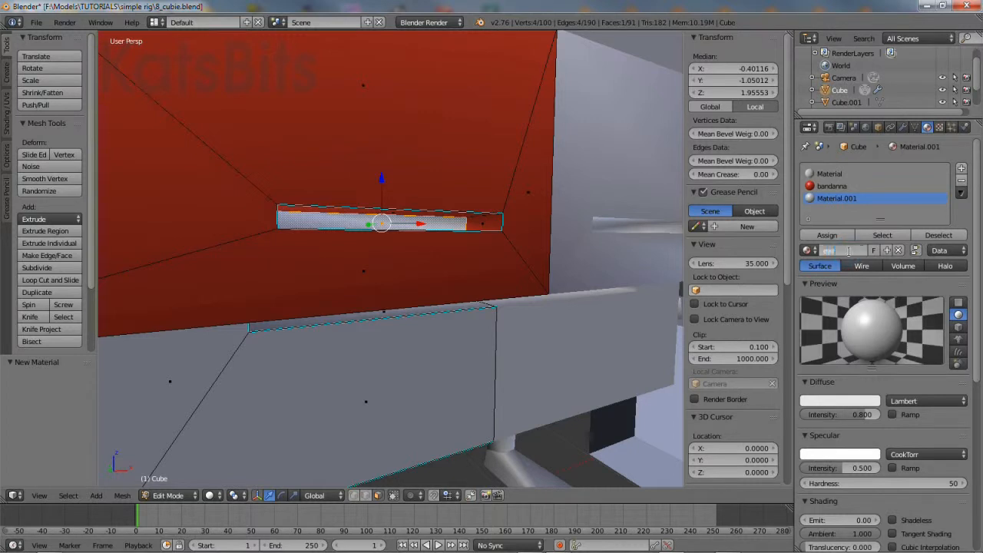
{"action": "key", "text": "Return"}
{"action": "left_click", "coordinate": [845, 401]}
{"action": "left_click_drag", "start_coordinate": [871, 246], "coordinate": [871, 326]}
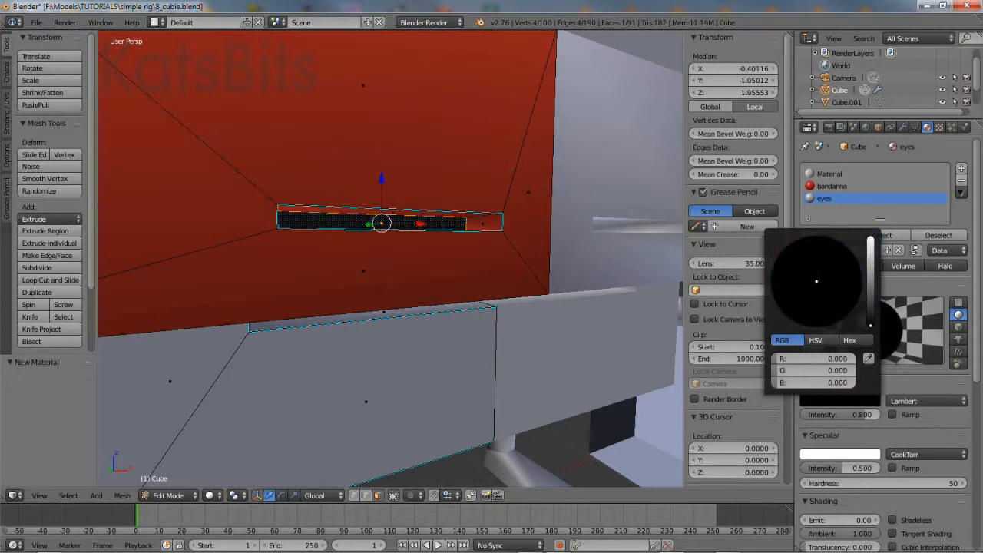
{"action": "middle_click_drag", "start_coordinate": [474, 237], "coordinate": [447, 240]}
{"action": "scroll", "coordinate": [448, 240], "scroll_direction": "down", "scroll_amount": 5}
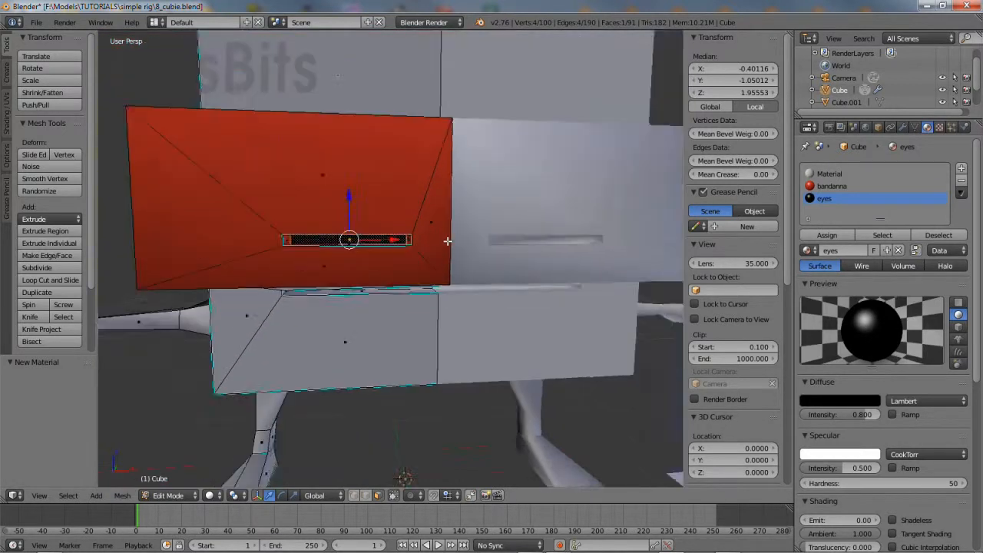
{"action": "middle_click_drag", "start_coordinate": [386, 261], "coordinate": [431, 239]}
Select all the lower head faces below the bandanna, including the thin strip and underside
{"action": "left_click", "coordinate": [396, 257], "text": "shift"}
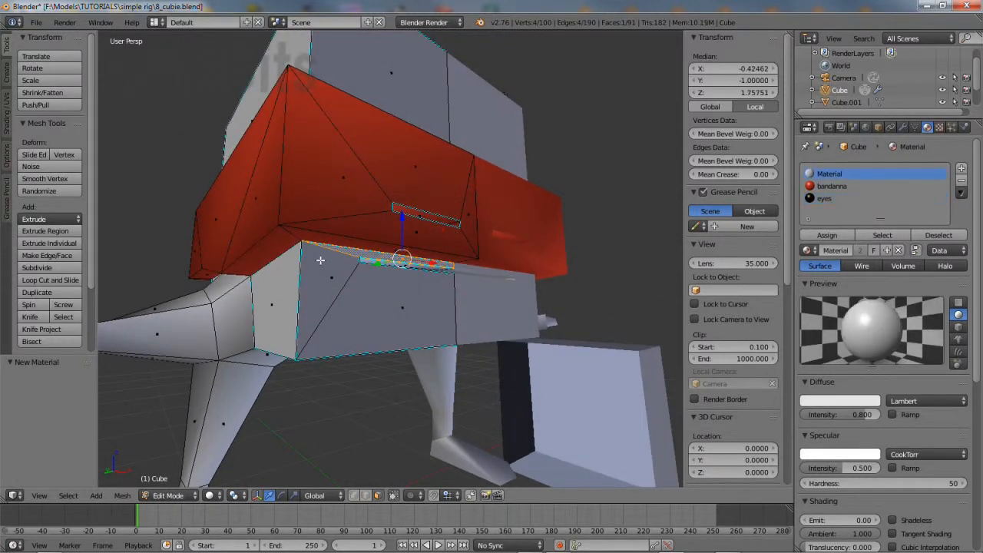
{"action": "left_click", "coordinate": [315, 261], "text": "shift"}
{"action": "left_click", "coordinate": [360, 301], "text": "shift"}
{"action": "left_click", "coordinate": [275, 288], "text": "shift"}
{"action": "middle_click_drag", "start_coordinate": [275, 288], "coordinate": [377, 331]}
{"action": "left_click", "coordinate": [355, 293], "text": "shift"}
{"action": "scroll", "coordinate": [335, 291], "scroll_direction": "up", "scroll_amount": 5}
{"action": "left_click", "coordinate": [336, 278], "text": "shift"}
{"action": "left_click", "coordinate": [162, 289], "text": "shift"}
{"action": "left_click", "coordinate": [294, 316], "text": "shift"}
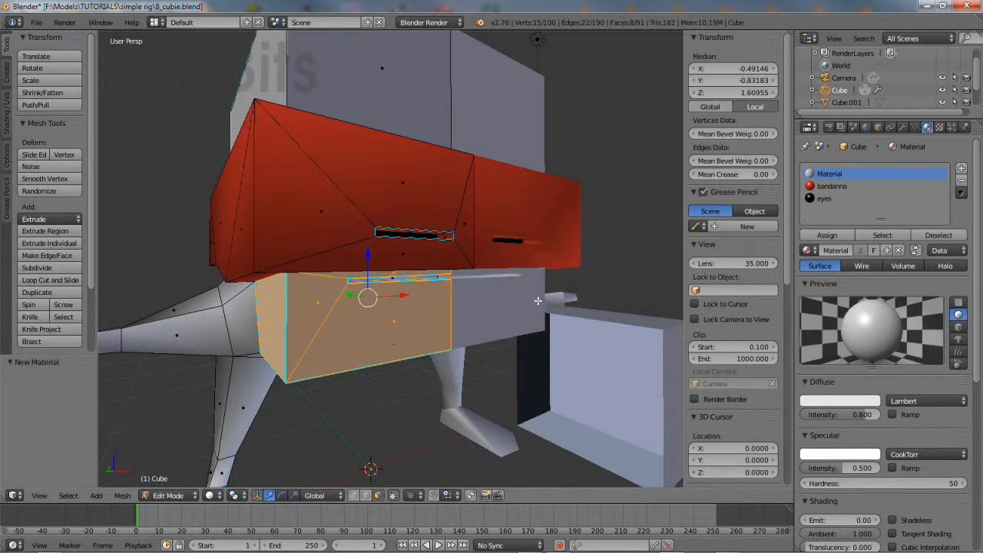
Assign those faces a new material slot with a new material named face
{"action": "left_click", "coordinate": [961, 169]}
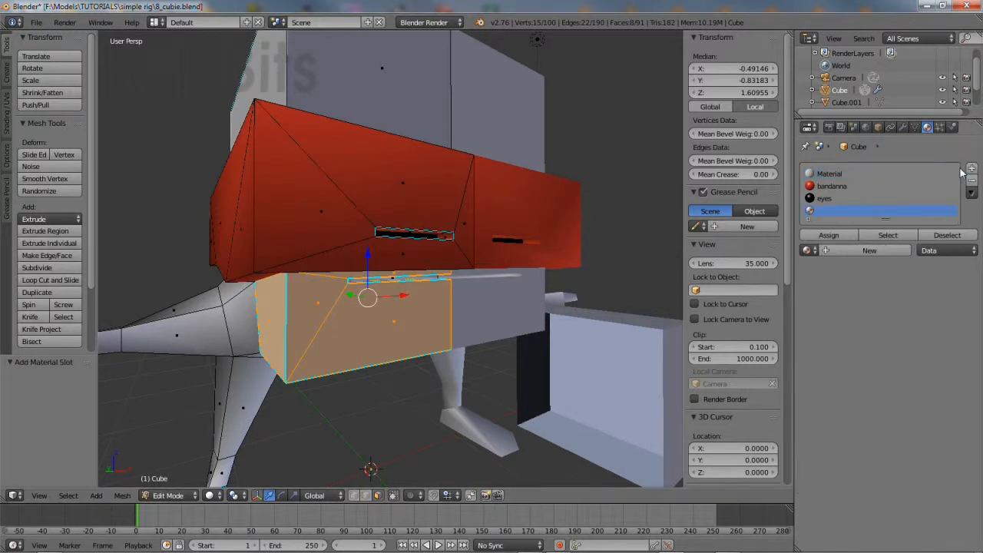
{"action": "left_click", "coordinate": [829, 235]}
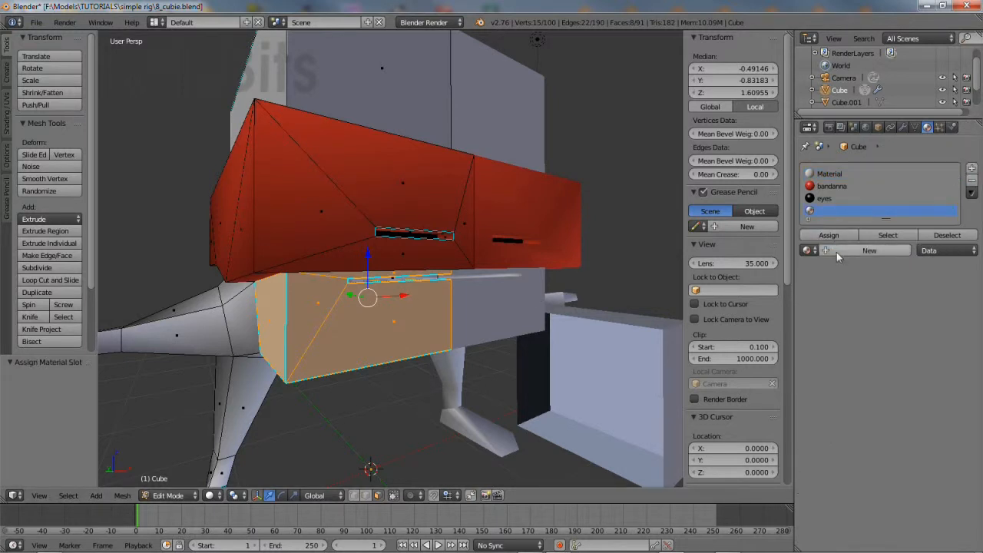
{"action": "left_click", "coordinate": [838, 250]}
{"action": "double_click", "coordinate": [850, 251]}
{"action": "type", "text": "hai"}
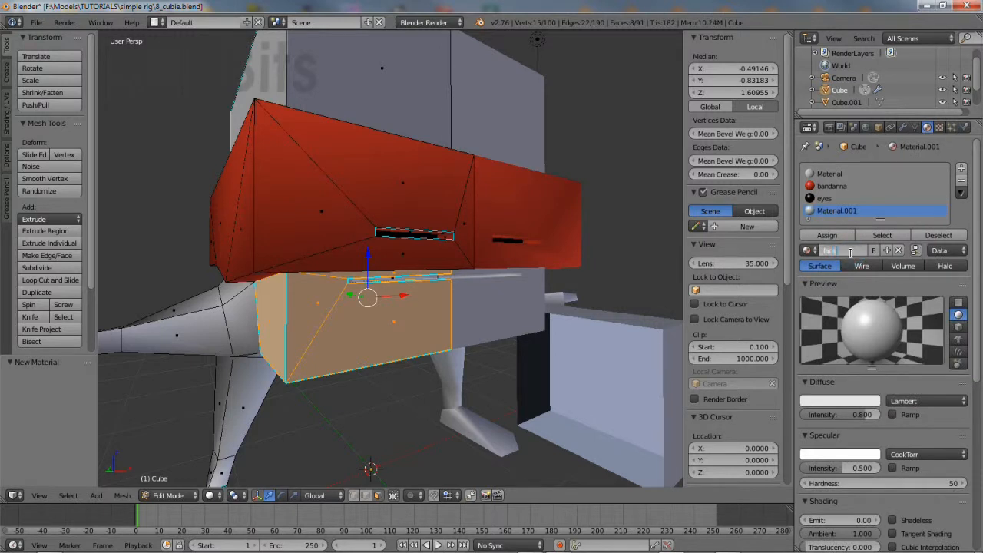
{"action": "key", "text": "Return"}
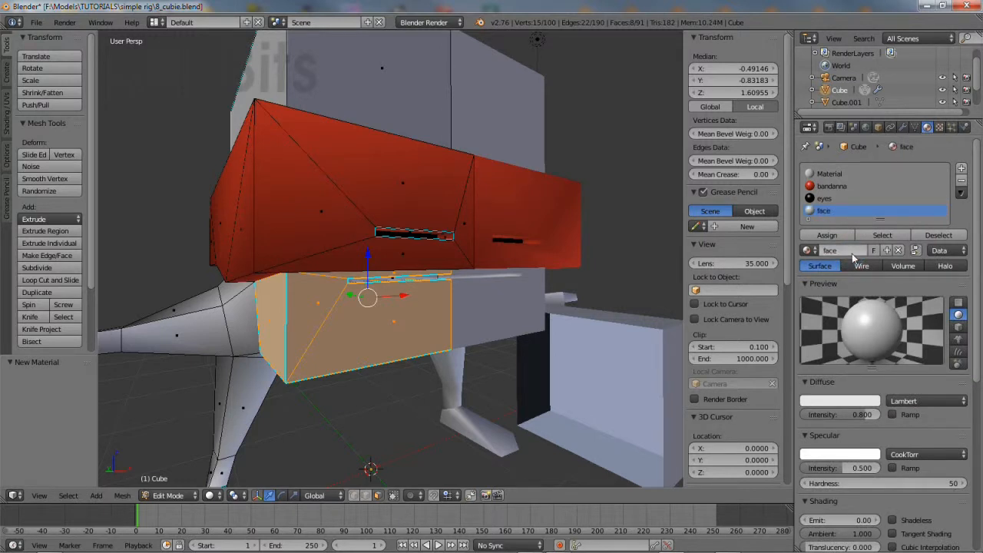
Give the face material a skin-tone diffuse colour (0.8, 0.565, 0.404)
{"action": "left_click", "coordinate": [837, 400]}
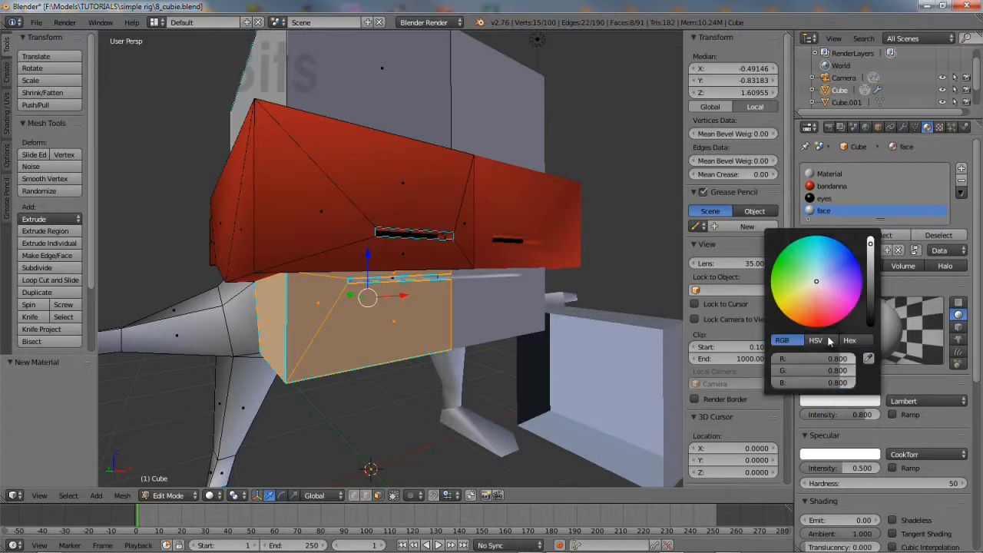
{"action": "left_click_drag", "start_coordinate": [817, 284], "coordinate": [811, 291]}
{"action": "left_click_drag", "start_coordinate": [871, 243], "coordinate": [871, 234]}
{"action": "middle_click_drag", "start_coordinate": [432, 311], "coordinate": [361, 362]}
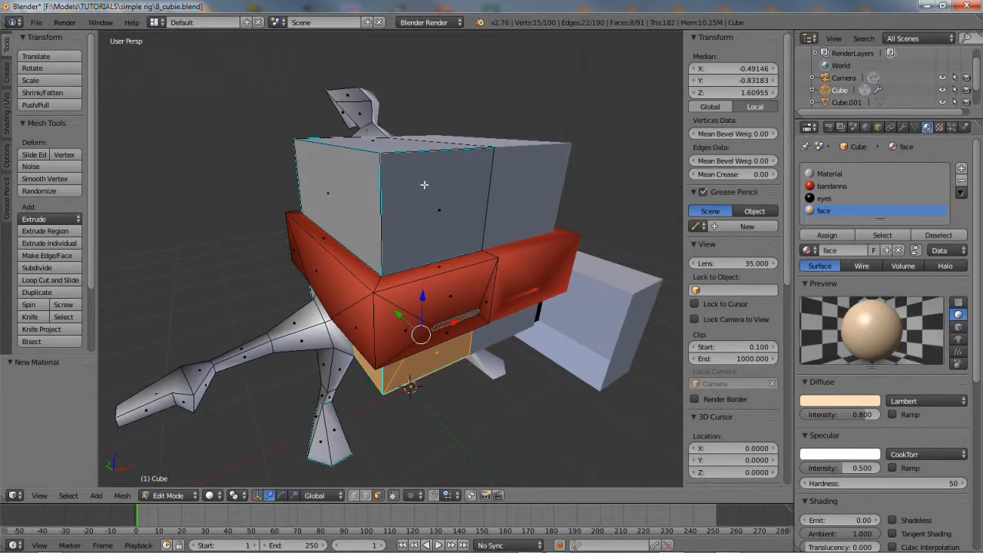
Select all the faces of the upper block above the bandanna
{"action": "right_click", "coordinate": [425, 184]}
{"action": "right_click", "coordinate": [367, 218], "text": "shift"}
{"action": "middle_click_drag", "start_coordinate": [368, 218], "coordinate": [424, 178]}
{"action": "right_click", "coordinate": [393, 193], "text": "shift"}
{"action": "right_click", "coordinate": [322, 196], "text": "shift"}
{"action": "middle_click_drag", "start_coordinate": [401, 251], "coordinate": [389, 206]}
{"action": "right_click", "coordinate": [300, 267], "text": "shift"}
{"action": "right_click", "coordinate": [342, 273], "text": "shift"}
{"action": "right_click", "coordinate": [316, 339], "text": "shift"}
{"action": "middle_click_drag", "start_coordinate": [317, 340], "coordinate": [321, 361]}
{"action": "right_click", "coordinate": [294, 292], "text": "shift"}
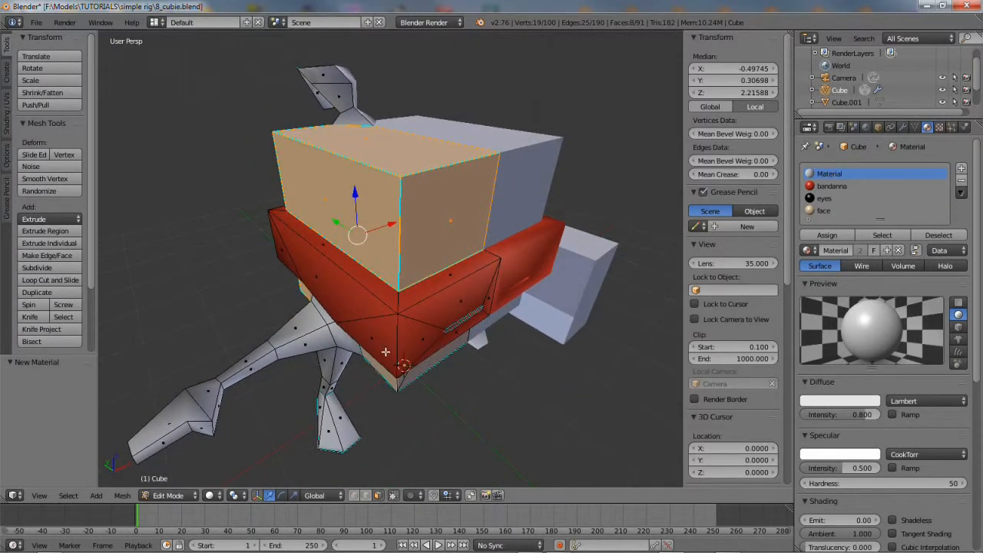
Assign those faces a new material slot with a new material named torso
{"action": "left_click", "coordinate": [962, 169]}
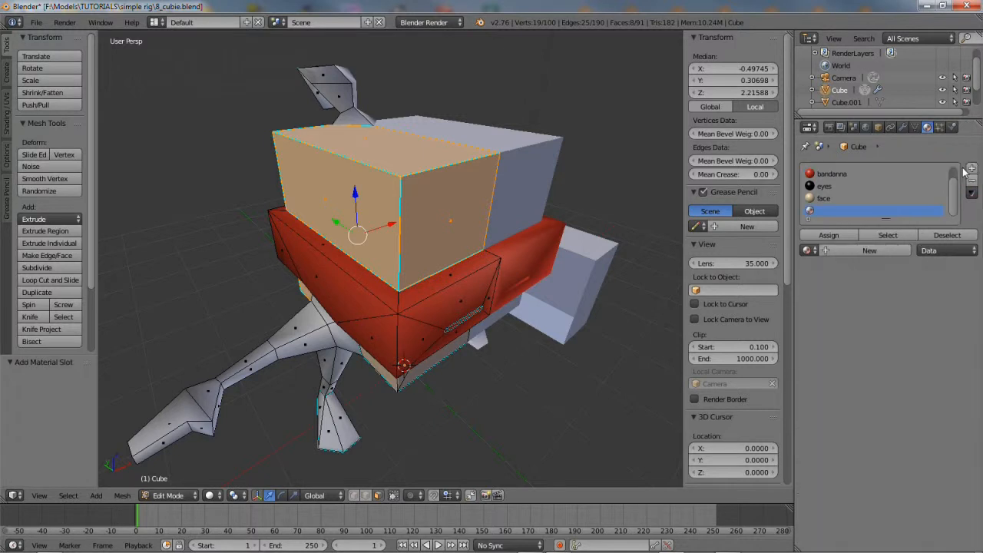
{"action": "left_click", "coordinate": [827, 238]}
{"action": "left_click", "coordinate": [838, 252]}
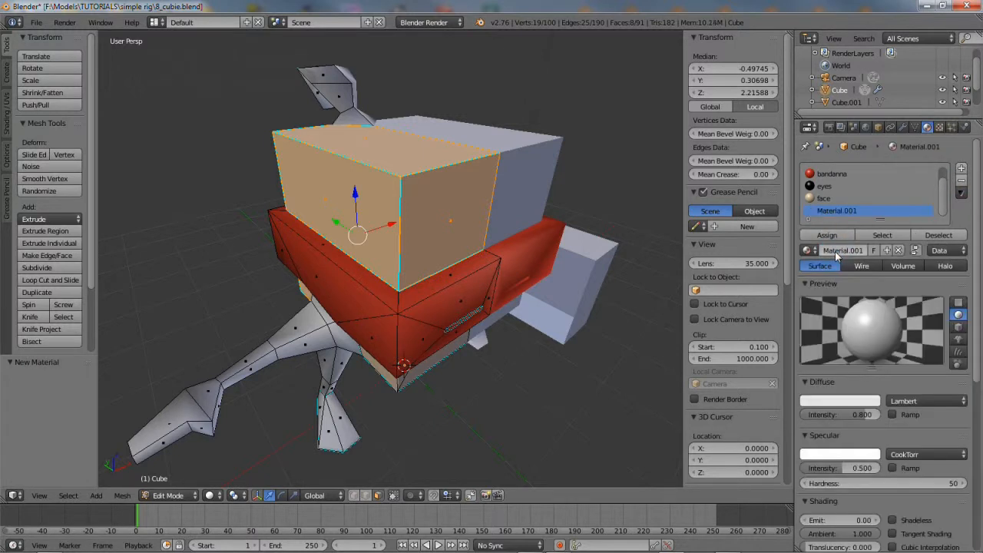
{"action": "left_click", "coordinate": [851, 250]}
{"action": "key", "text": "Return"}
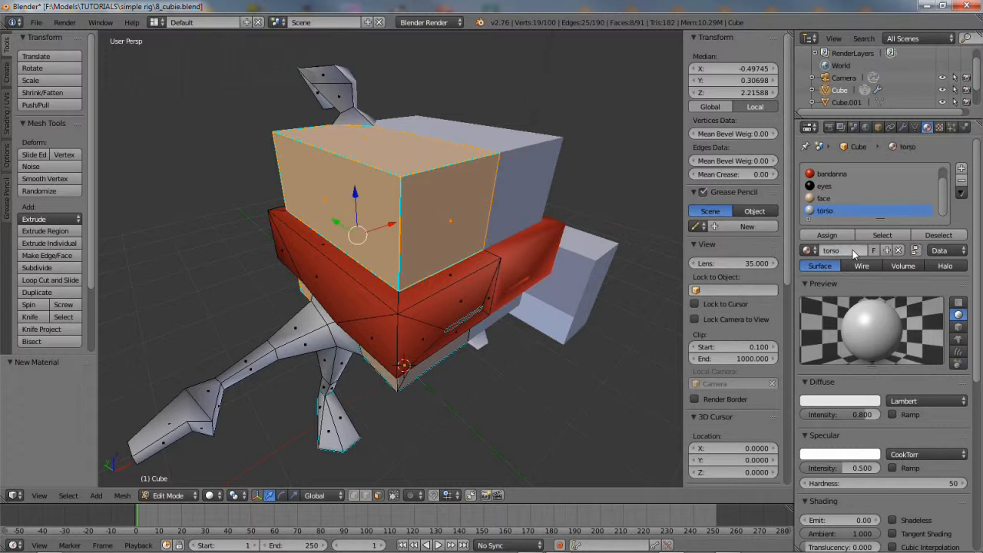
Set the torso diffuse colour to dark red (0.253, 0, 0.004)
{"action": "left_click", "coordinate": [840, 403]}
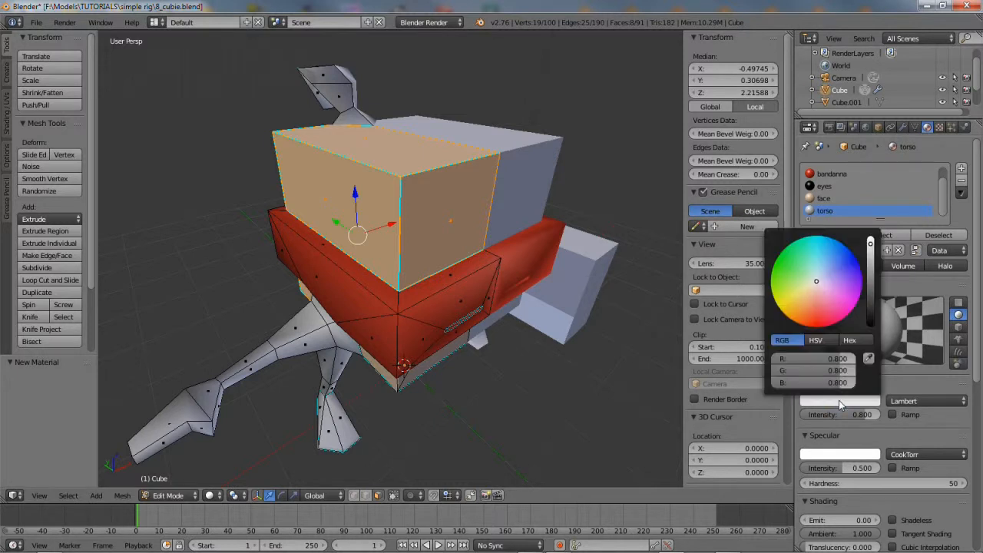
{"action": "left_click_drag", "start_coordinate": [816, 282], "coordinate": [821, 328]}
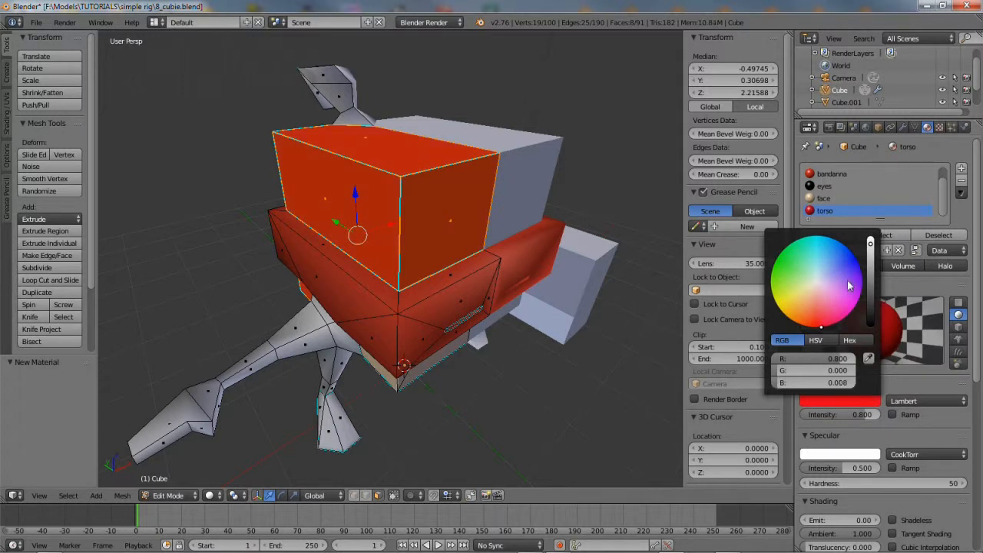
{"action": "left_click_drag", "start_coordinate": [870, 246], "coordinate": [870, 290]}
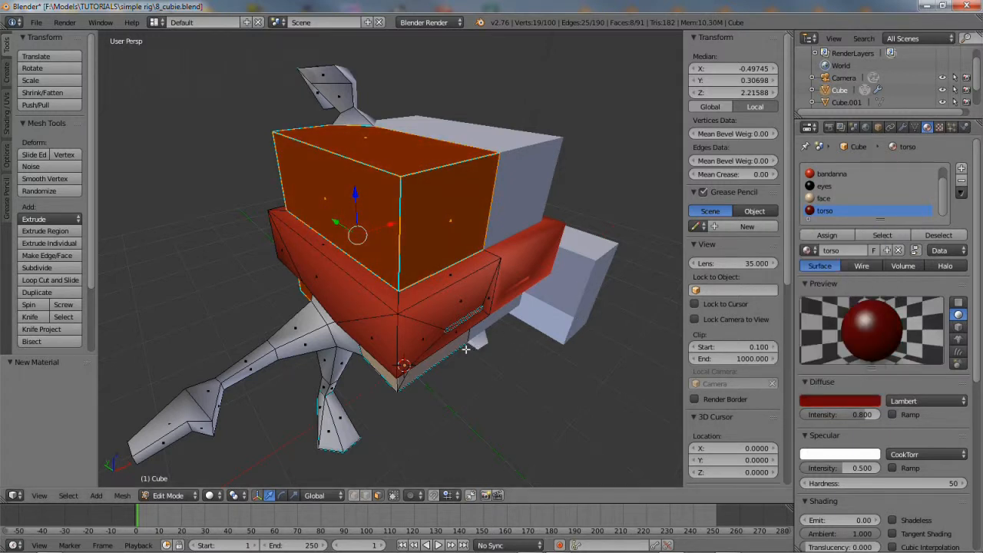
{"action": "middle_click_drag", "start_coordinate": [430, 349], "coordinate": [427, 255]}
Select all the upper leg faces around the pelvis from every side
{"action": "scroll", "coordinate": [427, 254], "scroll_direction": "up", "scroll_amount": 2}
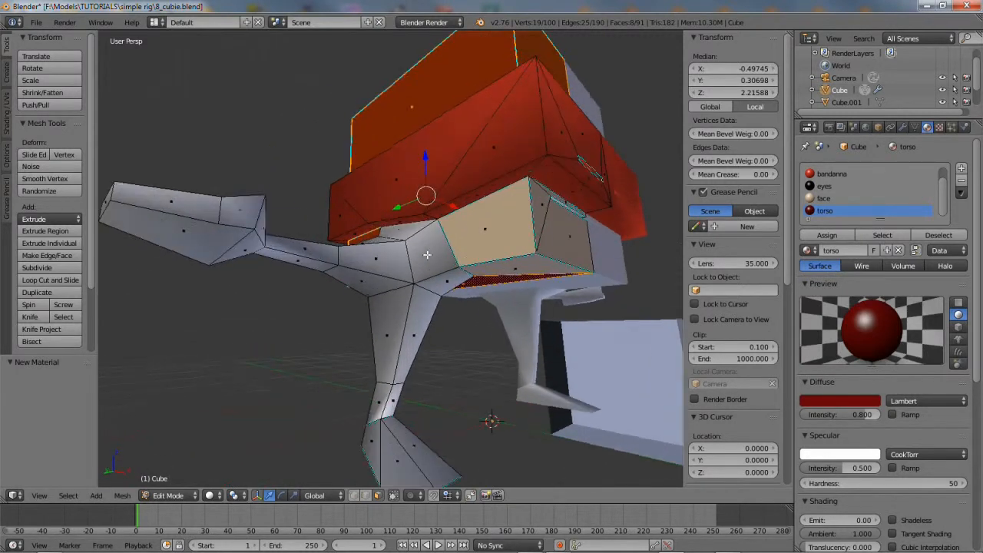
{"action": "right_click", "coordinate": [404, 336]}
{"action": "right_click", "coordinate": [388, 332], "text": "shift"}
{"action": "middle_click_drag", "start_coordinate": [388, 331], "coordinate": [523, 309]}
{"action": "right_click", "coordinate": [367, 321], "text": "shift"}
{"action": "middle_click_drag", "start_coordinate": [351, 320], "coordinate": [424, 313]}
{"action": "right_click", "coordinate": [352, 316], "text": "shift"}
{"action": "right_click", "coordinate": [344, 273], "text": "shift"}
{"action": "right_click", "coordinate": [373, 266], "text": "shift"}
{"action": "mouse_move", "coordinate": [374, 266]}
{"action": "middle_mouse_down"}
{"action": "mouse_move", "coordinate": [341, 324]}
{"action": "mouse_move", "coordinate": [361, 271]}
{"action": "middle_mouse_up"}
{"action": "right_click", "coordinate": [361, 261], "text": "shift"}
{"action": "right_click", "coordinate": [387, 225], "text": "shift"}
{"action": "middle_click_drag", "start_coordinate": [470, 250], "coordinate": [383, 266]}
{"action": "right_click", "coordinate": [427, 252], "text": "shift"}
{"action": "middle_click_drag", "start_coordinate": [456, 303], "coordinate": [484, 338]}
{"action": "right_click", "coordinate": [443, 274], "text": "shift"}
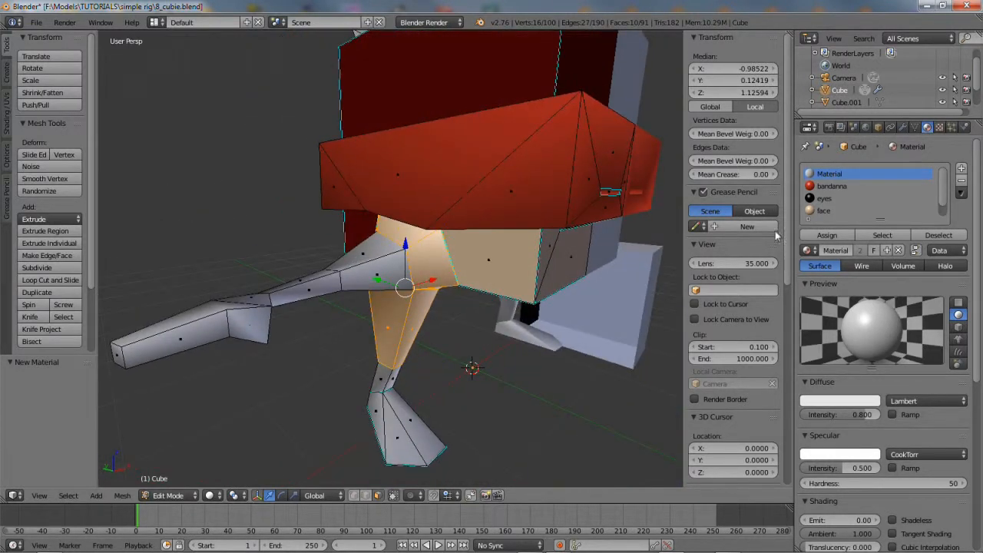
Assign those faces a new material slot with a new material named body
{"action": "left_click", "coordinate": [962, 171]}
{"action": "left_click", "coordinate": [831, 237]}
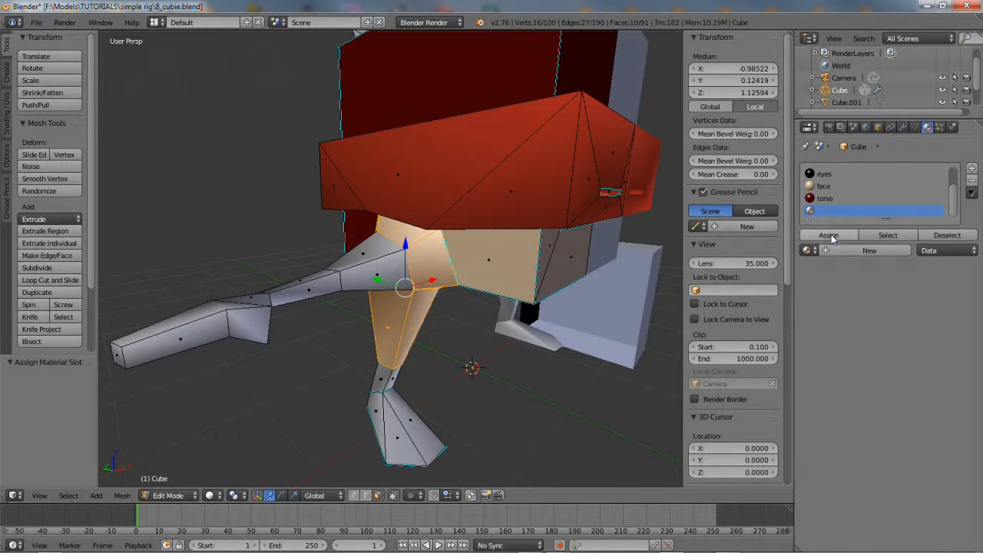
{"action": "left_click", "coordinate": [845, 250]}
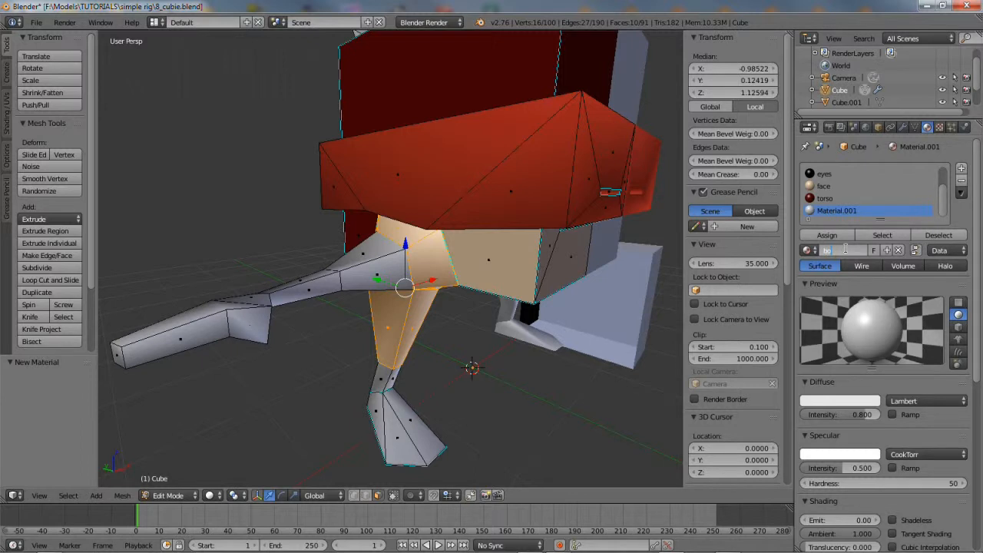
{"action": "key", "text": "Return"}
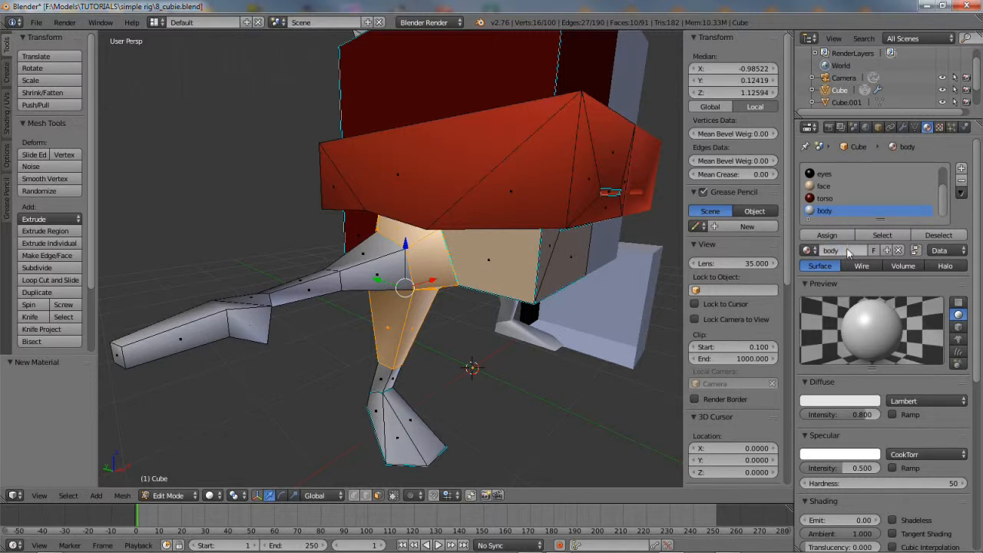
Set the body diffuse colour to red (0.538, 0.002, 0)
{"action": "left_click", "coordinate": [840, 402]}
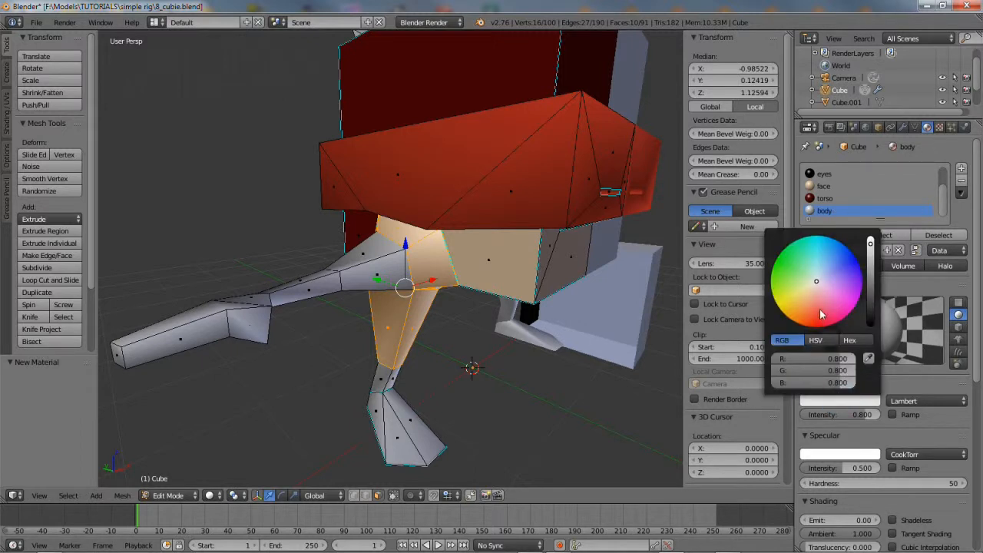
{"action": "left_click_drag", "start_coordinate": [816, 284], "coordinate": [816, 326]}
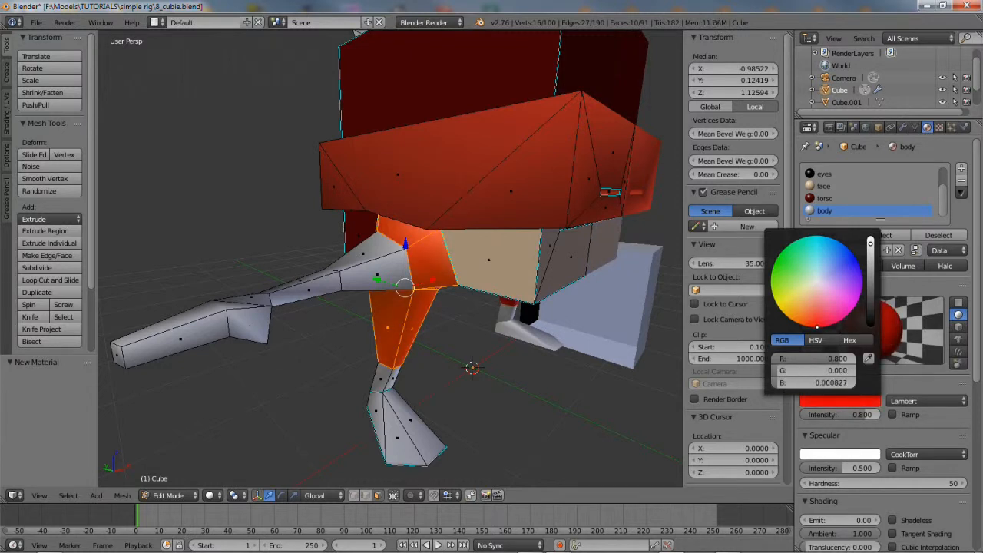
{"action": "left_click_drag", "start_coordinate": [870, 245], "coordinate": [870, 270]}
{"action": "mouse_move", "coordinate": [441, 343]}
{"action": "middle_mouse_down"}
{"action": "mouse_move", "coordinate": [382, 325]}
{"action": "mouse_move", "coordinate": [581, 334]}
{"action": "mouse_move", "coordinate": [425, 342]}
{"action": "middle_mouse_up"}
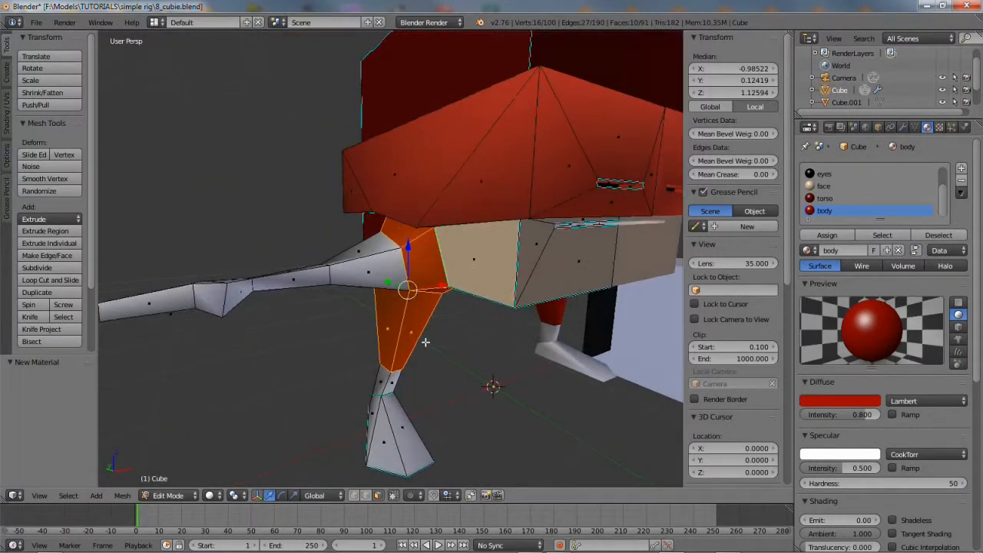
Select all the ankle, heel and foot faces from every side
{"action": "right_click", "coordinate": [393, 383]}
{"action": "right_click", "coordinate": [381, 381], "text": "shift"}
{"action": "middle_click_drag", "start_coordinate": [412, 392], "coordinate": [544, 305]}
{"action": "right_click", "coordinate": [370, 321], "text": "shift"}
{"action": "right_click", "coordinate": [372, 352], "text": "shift"}
{"action": "right_click", "coordinate": [401, 347], "text": "shift"}
{"action": "middle_click_drag", "start_coordinate": [401, 346], "coordinate": [325, 354]}
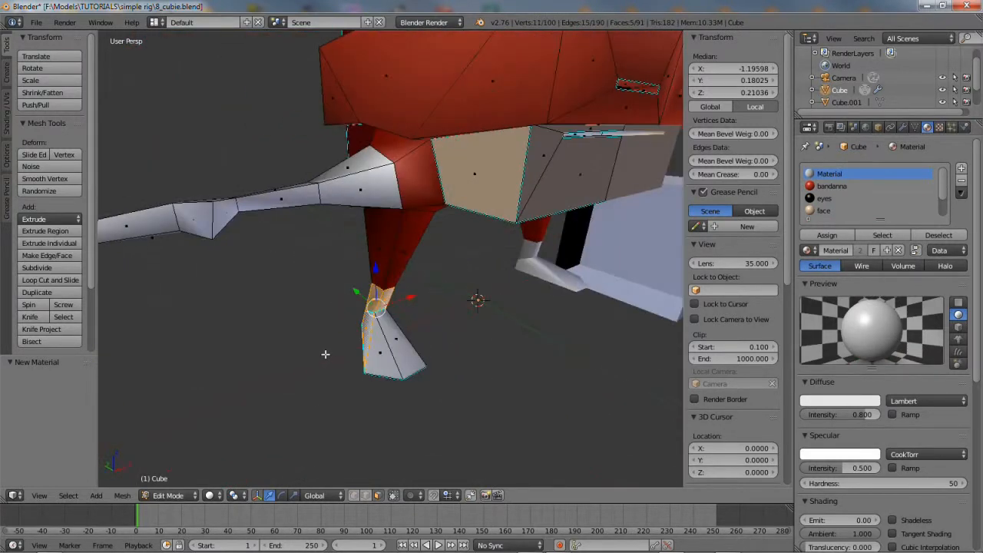
{"action": "right_click", "coordinate": [380, 351], "text": "shift"}
{"action": "right_click", "coordinate": [408, 344], "text": "shift"}
{"action": "middle_click_drag", "start_coordinate": [444, 318], "coordinate": [336, 305]}
{"action": "right_click", "coordinate": [382, 344], "text": "shift"}
{"action": "right_click", "coordinate": [410, 307], "text": "shift"}
{"action": "middle_click_drag", "start_coordinate": [410, 307], "coordinate": [589, 373]}
{"action": "right_click", "coordinate": [385, 359], "text": "shift"}
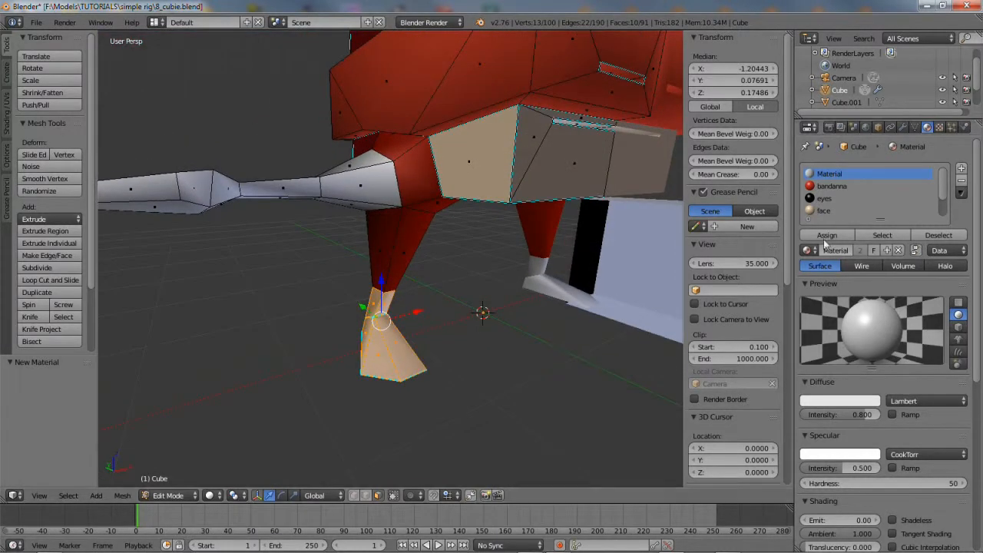
Assign those faces a new material slot with a new material named boots
{"action": "left_click", "coordinate": [961, 169]}
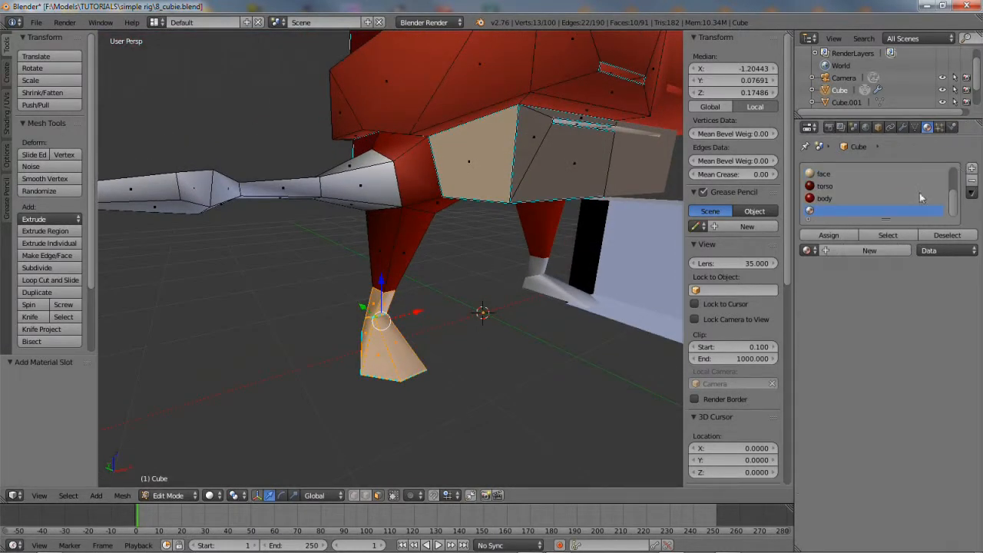
{"action": "left_click", "coordinate": [829, 236]}
{"action": "left_click", "coordinate": [840, 252]}
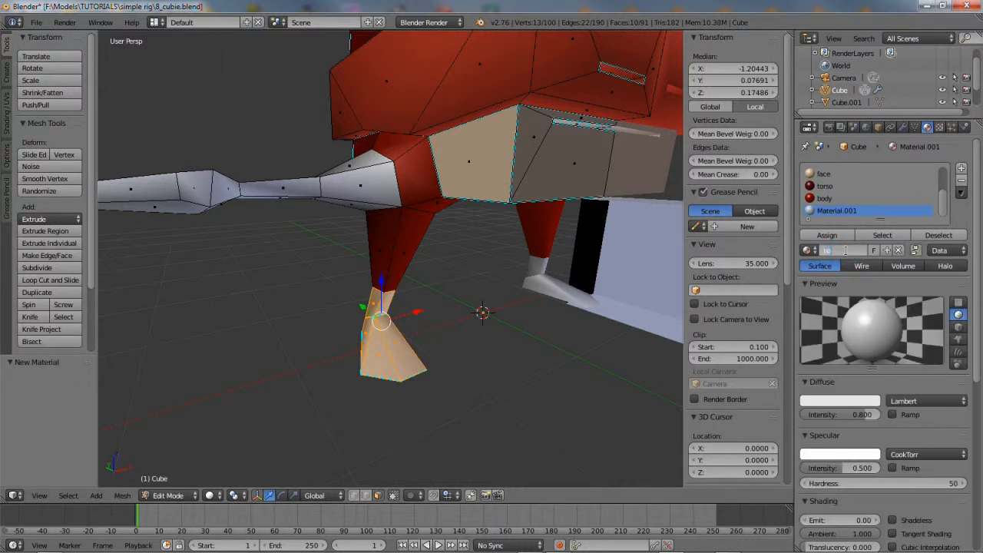
{"action": "left_click", "coordinate": [848, 255]}
{"action": "type", "text": "boots"}
{"action": "key", "text": "Return"}
Darken the boots diffuse colour nearly to black (0.050, 0.008, 0.014)
{"action": "left_click", "coordinate": [842, 400]}
{"action": "mouse_move", "coordinate": [871, 246]}
{"action": "left_mouse_down"}
{"action": "mouse_move", "coordinate": [870, 294]}
{"action": "mouse_move", "coordinate": [820, 296]}
{"action": "mouse_move", "coordinate": [824, 311]}
{"action": "left_mouse_up"}
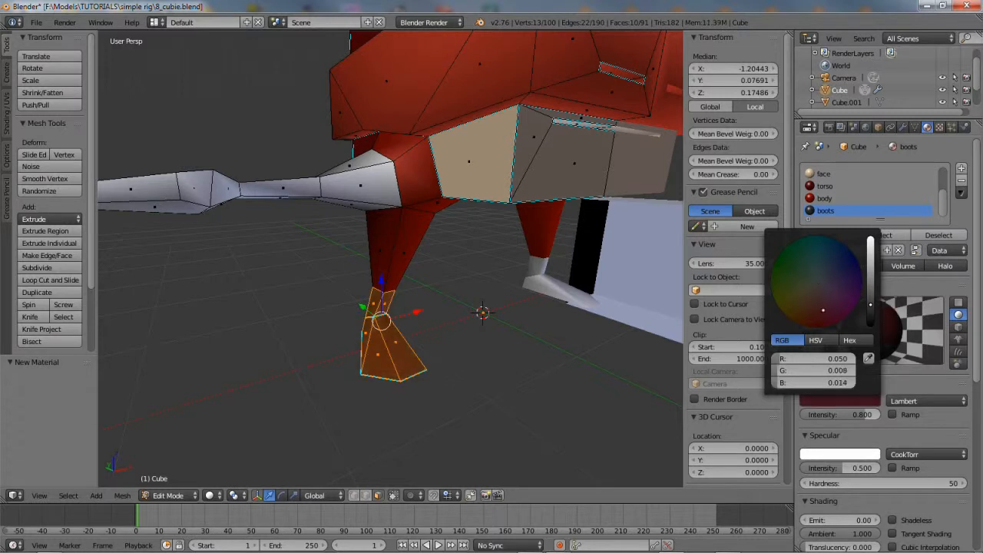
{"action": "middle_click_drag", "start_coordinate": [377, 342], "coordinate": [413, 283]}
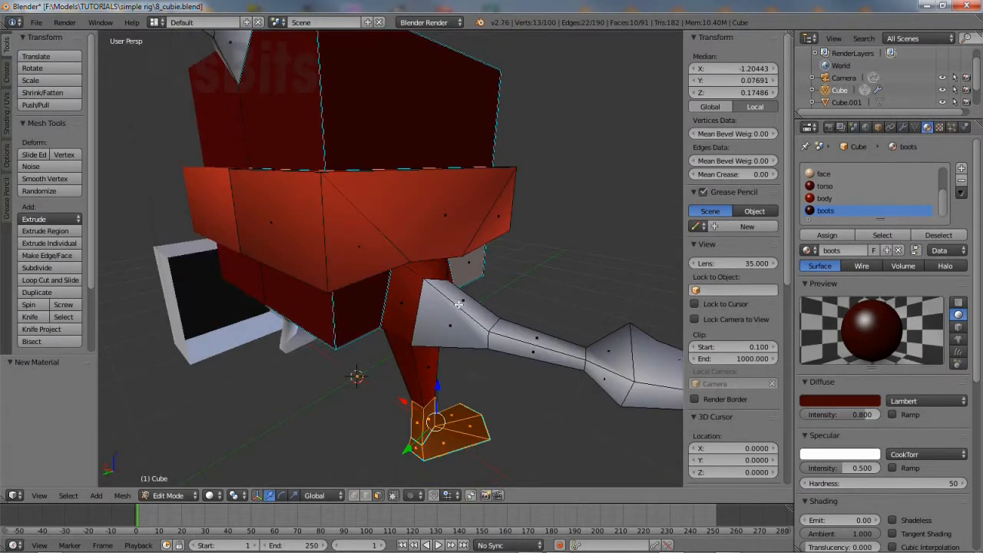
Select the upper-arm and forearm faces, including the undersides
{"action": "right_click", "coordinate": [459, 305]}
{"action": "right_click", "coordinate": [530, 336], "text": "shift"}
{"action": "middle_click_drag", "start_coordinate": [531, 336], "coordinate": [308, 334]}
{"action": "right_click", "coordinate": [251, 323], "text": "shift"}
{"action": "right_click", "coordinate": [327, 320], "text": "shift"}
{"action": "middle_click_drag", "start_coordinate": [377, 342], "coordinate": [369, 266]}
{"action": "right_click", "coordinate": [320, 265], "text": "shift"}
{"action": "right_click", "coordinate": [249, 240], "text": "shift"}
{"action": "middle_click_drag", "start_coordinate": [249, 240], "coordinate": [411, 354]}
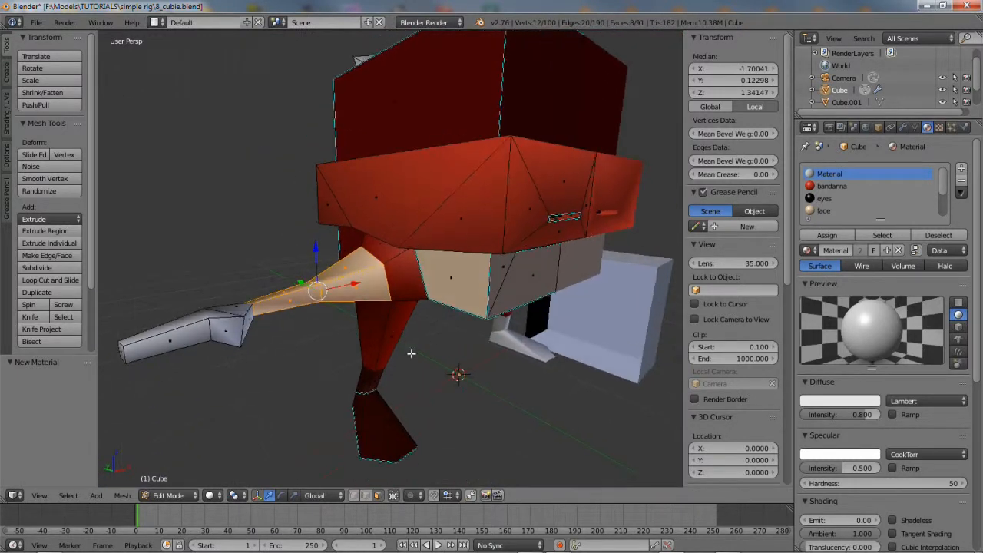
Assign those faces a new material slot with a new material named arms
{"action": "left_click", "coordinate": [962, 171]}
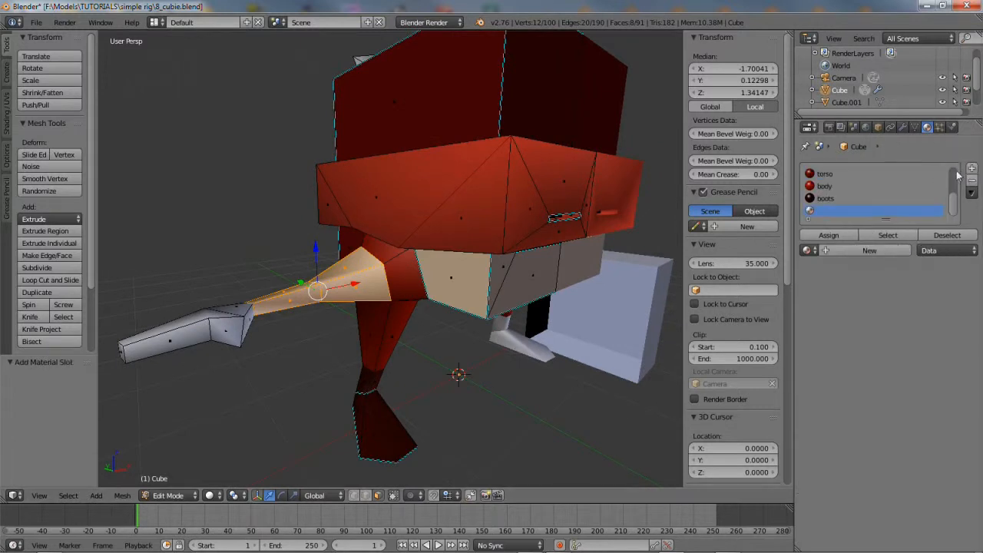
{"action": "left_click", "coordinate": [830, 236]}
{"action": "left_click", "coordinate": [829, 250]}
{"action": "left_click", "coordinate": [864, 249]}
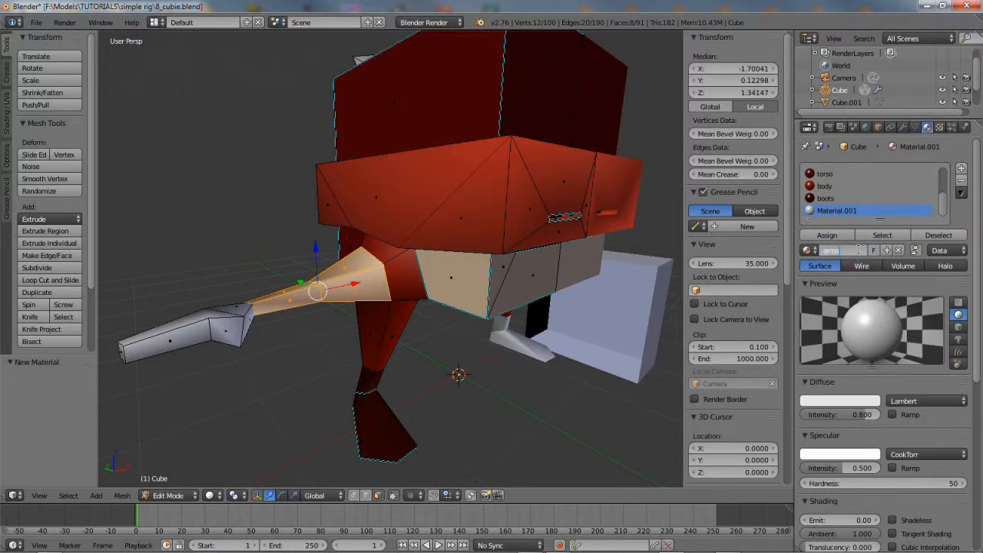
{"action": "key", "text": "Return"}
Set the arms diffuse colour to dark red (R about 0.26)
{"action": "left_click", "coordinate": [832, 402]}
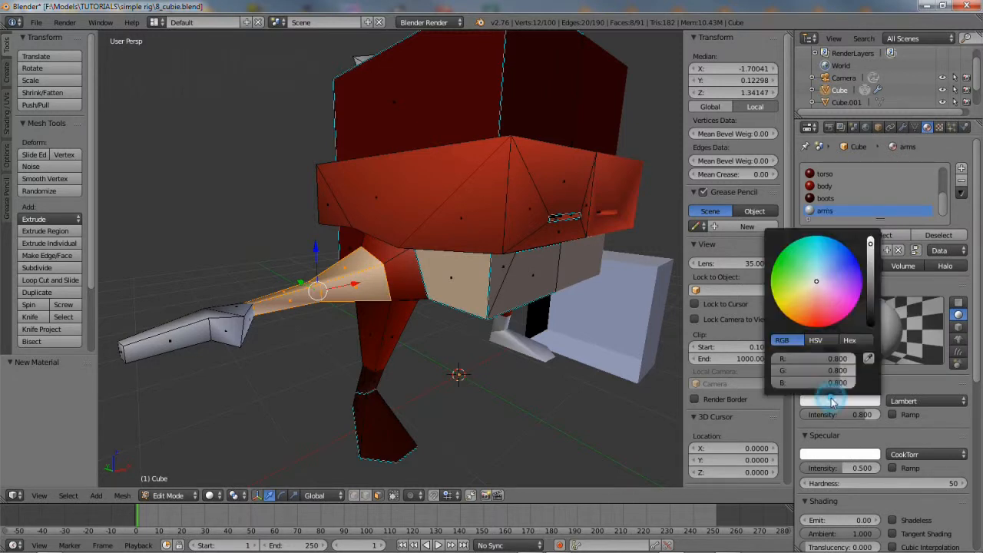
{"action": "left_click_drag", "start_coordinate": [813, 281], "coordinate": [815, 322]}
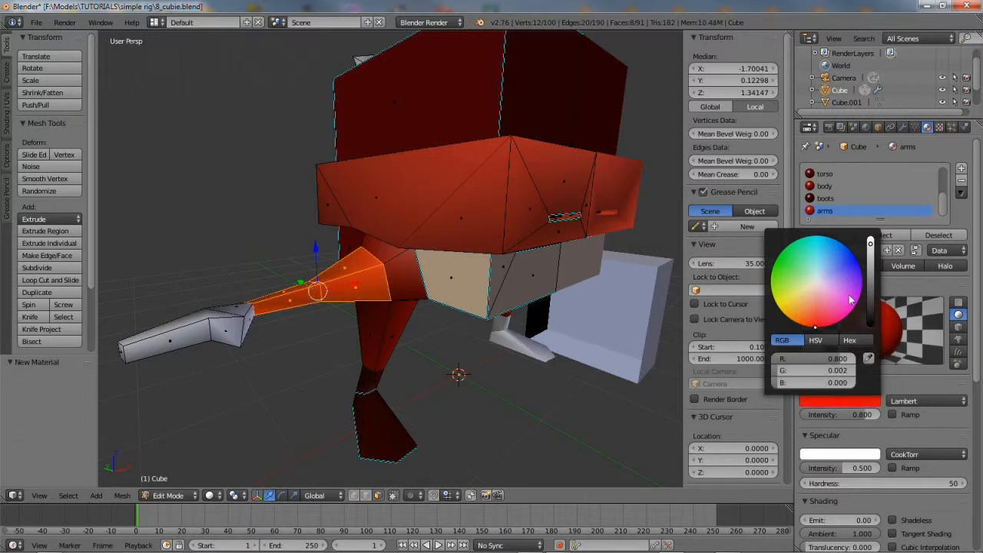
{"action": "left_click_drag", "start_coordinate": [870, 244], "coordinate": [870, 275]}
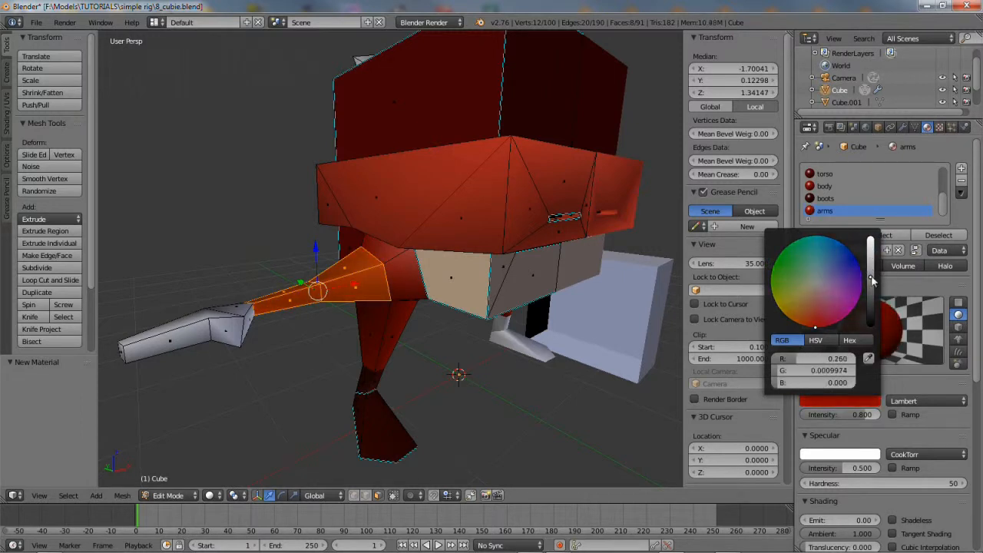
{"action": "middle_click_drag", "start_coordinate": [355, 338], "coordinate": [352, 345]}
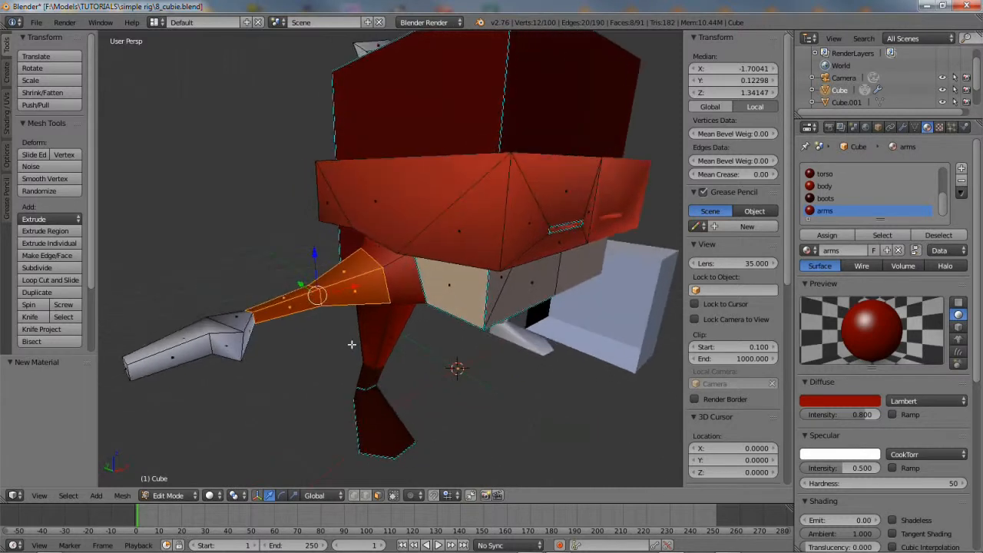
Select all the hand faces from the side, below and the end of the hand
{"action": "right_click", "coordinate": [238, 321]}
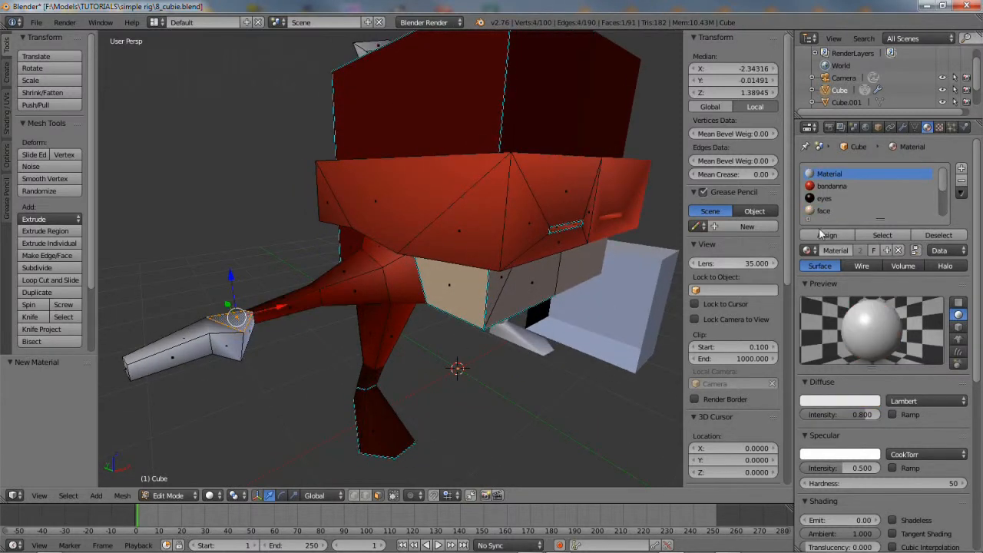
{"action": "left_click", "coordinate": [882, 235]}
{"action": "middle_click_drag", "start_coordinate": [343, 352], "coordinate": [371, 335]}
{"action": "right_click", "coordinate": [244, 369]}
{"action": "right_click", "coordinate": [221, 388], "text": "shift"}
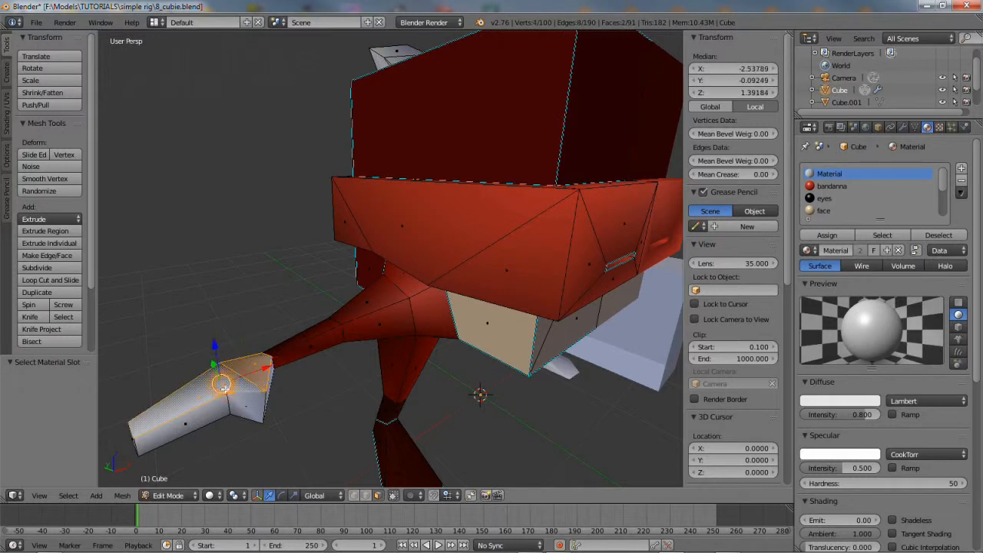
{"action": "right_click", "coordinate": [221, 417], "text": "shift"}
{"action": "right_click", "coordinate": [255, 403], "text": "shift"}
{"action": "middle_click_drag", "start_coordinate": [261, 401], "coordinate": [273, 307]}
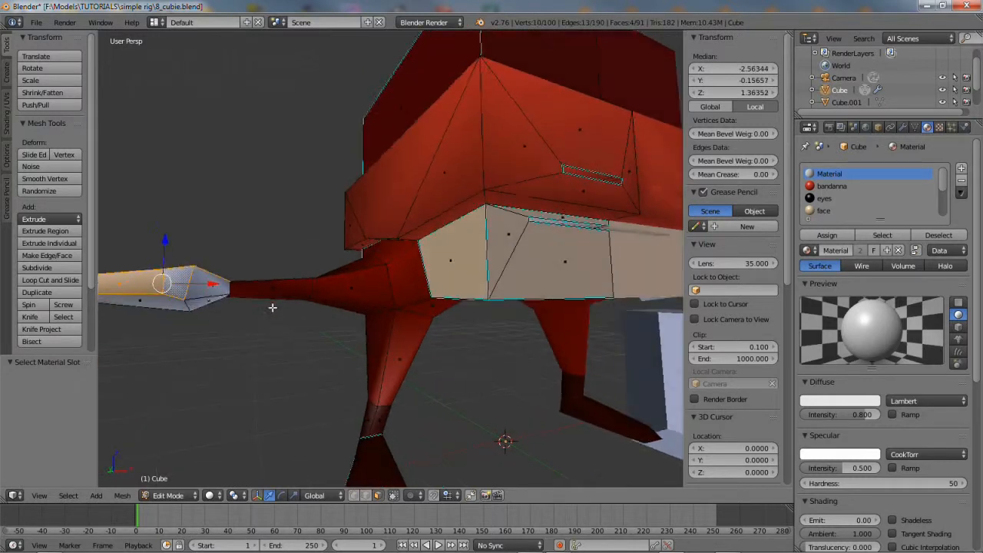
{"action": "right_click", "coordinate": [205, 289], "text": "shift"}
{"action": "right_click", "coordinate": [201, 306], "text": "shift"}
{"action": "right_click", "coordinate": [175, 304], "text": "shift"}
{"action": "middle_click_drag", "start_coordinate": [175, 305], "coordinate": [344, 300]}
{"action": "right_click", "coordinate": [523, 249], "text": "shift"}
{"action": "right_click", "coordinate": [570, 242], "text": "shift"}
{"action": "middle_click_drag", "start_coordinate": [571, 255], "coordinate": [415, 311]}
{"action": "right_click", "coordinate": [496, 298], "text": "shift"}
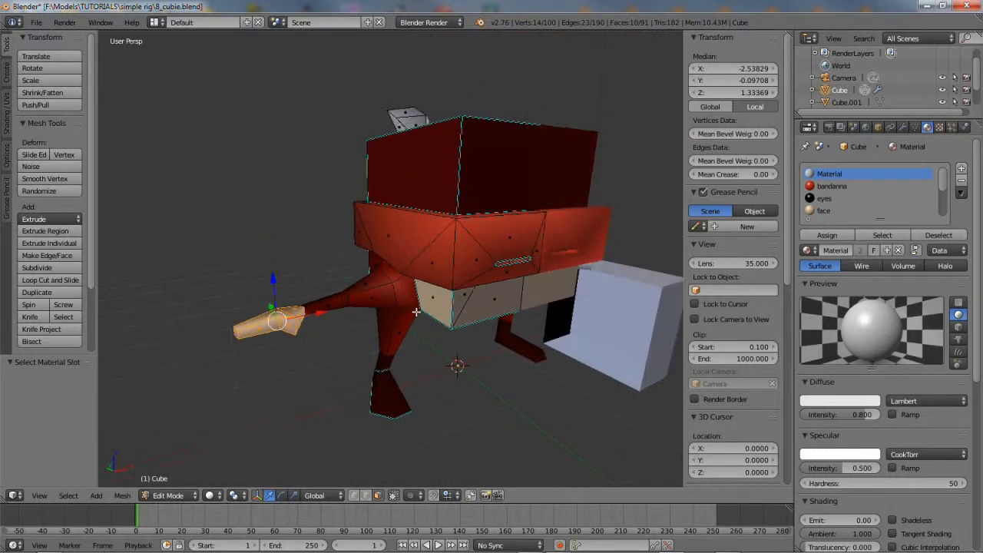
Assign those faces a new material slot with a new material named hands
{"action": "left_click", "coordinate": [962, 169]}
{"action": "left_click", "coordinate": [827, 237]}
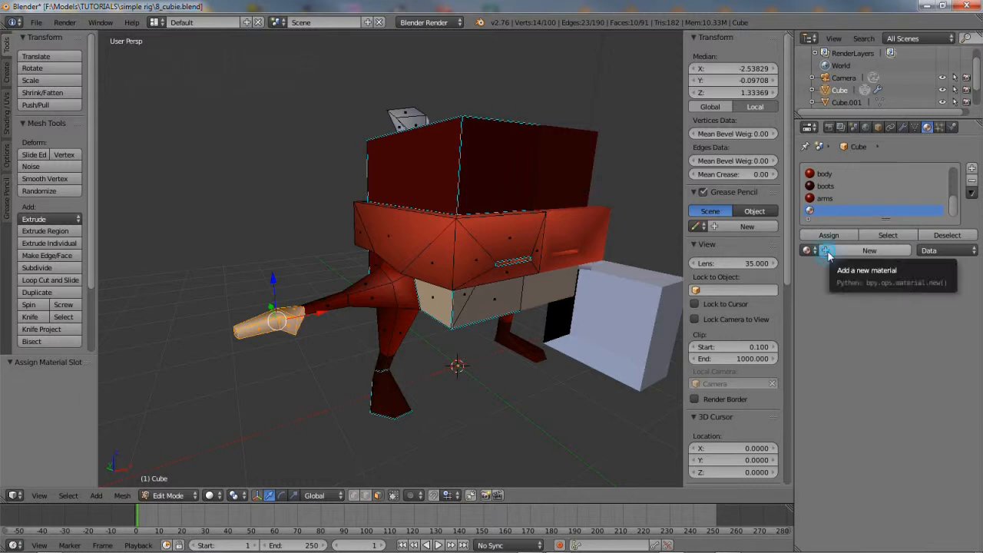
{"action": "left_click", "coordinate": [827, 252]}
{"action": "double_click", "coordinate": [847, 252]}
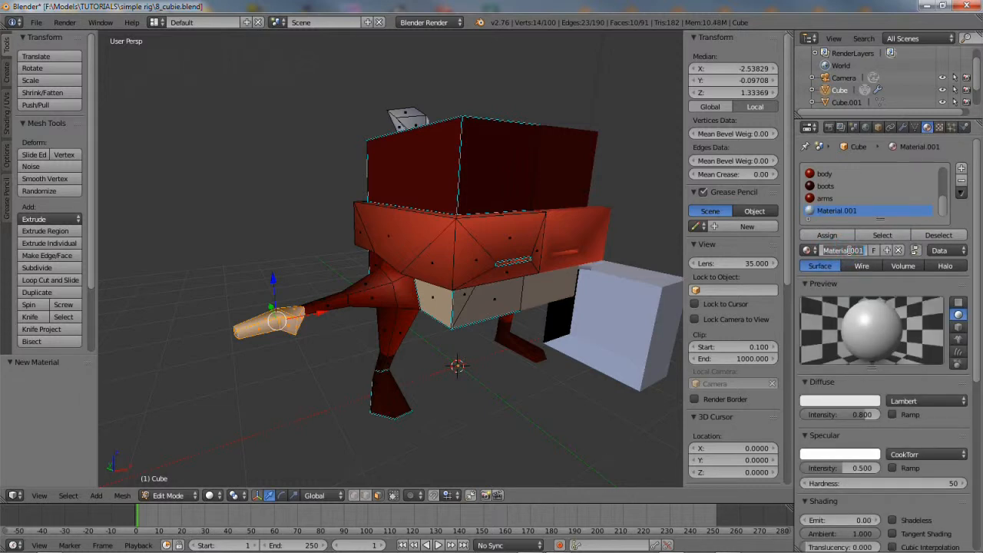
{"action": "key", "text": "Return"}
Set the hands diffuse to very dark red (R under 0.05), then deselect all faces
{"action": "left_click", "coordinate": [828, 401]}
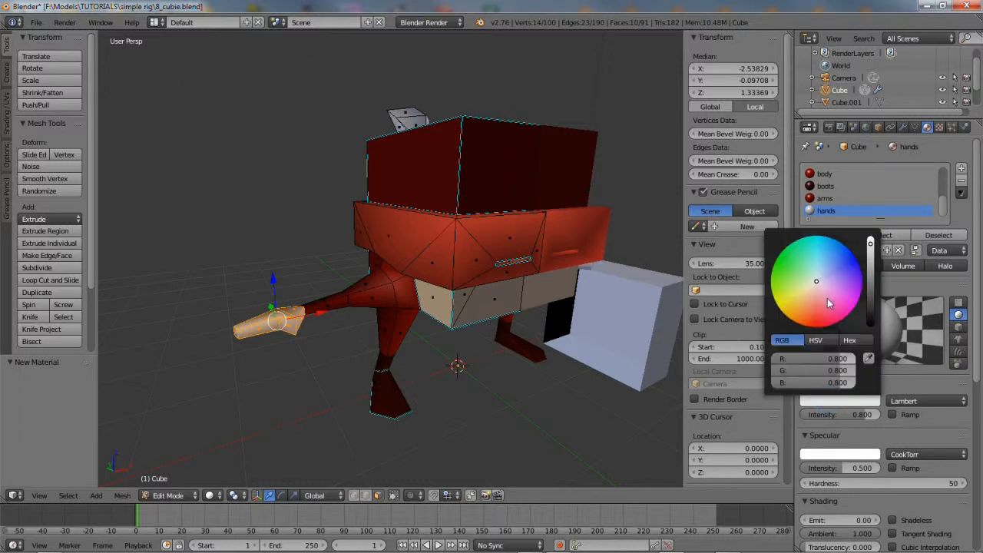
{"action": "left_click_drag", "start_coordinate": [818, 285], "coordinate": [857, 281]}
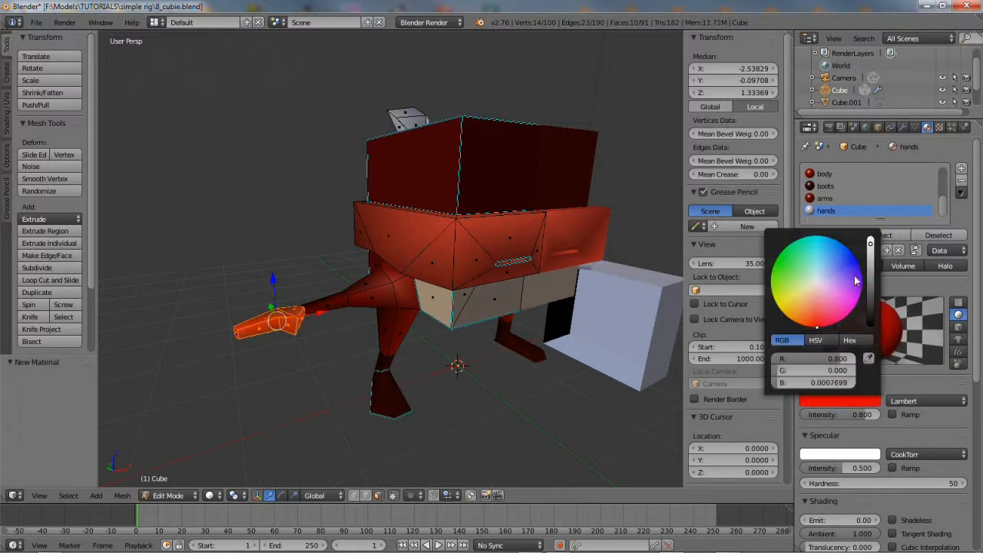
{"action": "left_click_drag", "start_coordinate": [872, 247], "coordinate": [875, 311]}
{"action": "middle_click_drag", "start_coordinate": [538, 315], "coordinate": [498, 312]}
{"action": "key", "text": "a"}
{"action": "middle_click_drag", "start_coordinate": [437, 329], "coordinate": [520, 308]}
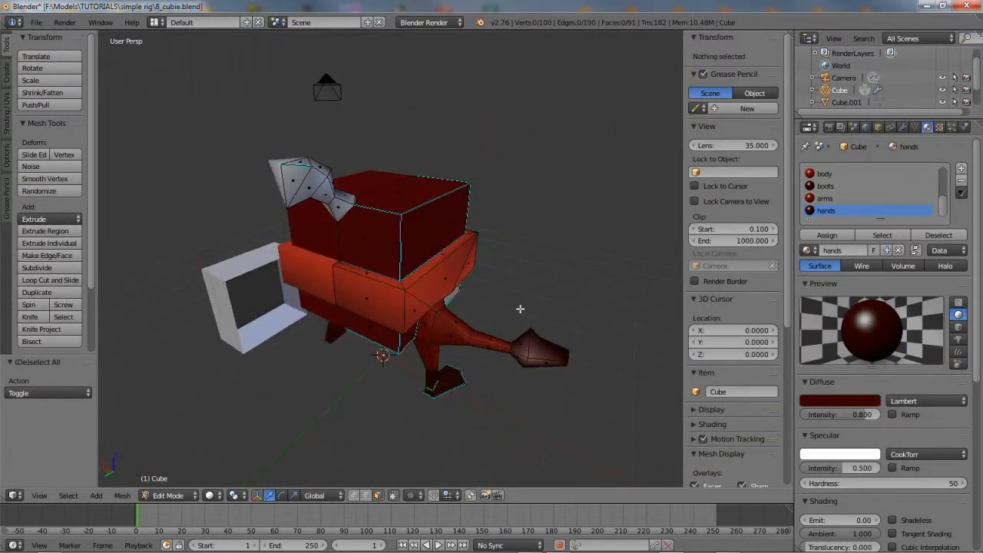
Select the topknot's material faces, darken its diffuse to grey (0.084), then deselect all
{"action": "right_click", "coordinate": [294, 185]}
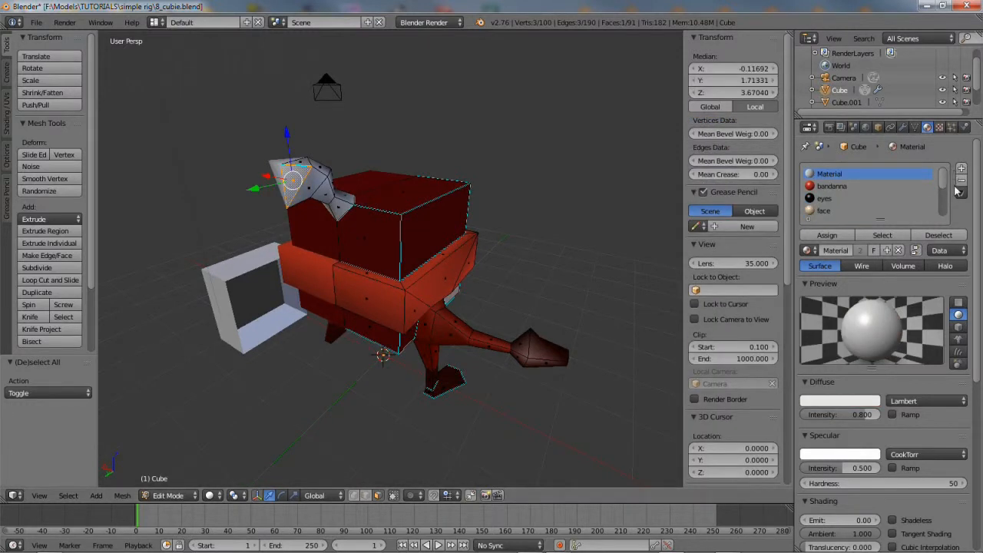
{"action": "left_click", "coordinate": [881, 234]}
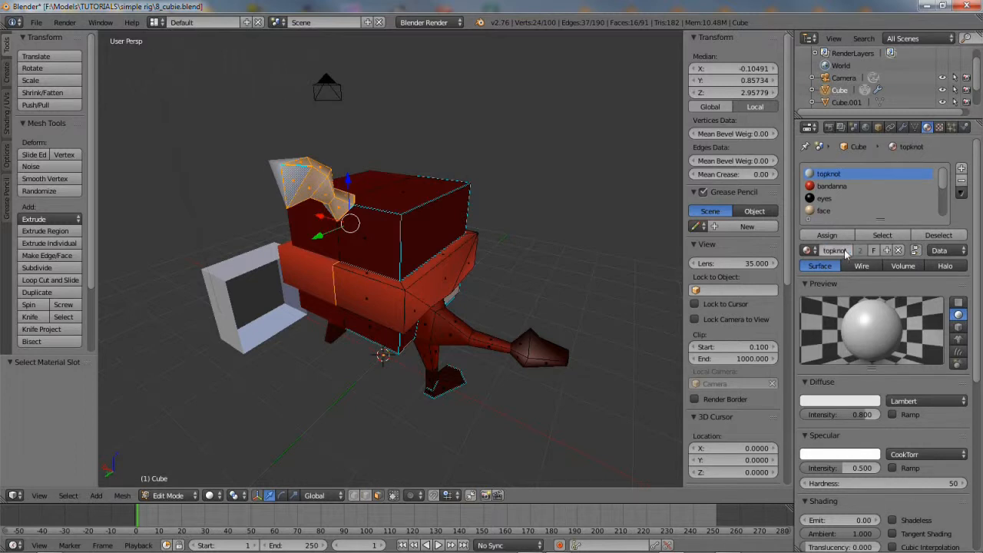
{"action": "left_click", "coordinate": [841, 401]}
{"action": "left_click_drag", "start_coordinate": [871, 245], "coordinate": [873, 315]}
{"action": "middle_click_drag", "start_coordinate": [564, 324], "coordinate": [387, 297]}
{"action": "key", "text": "a"}
Switch the character to Object Mode and deselect everything
{"action": "left_click", "coordinate": [184, 495]}
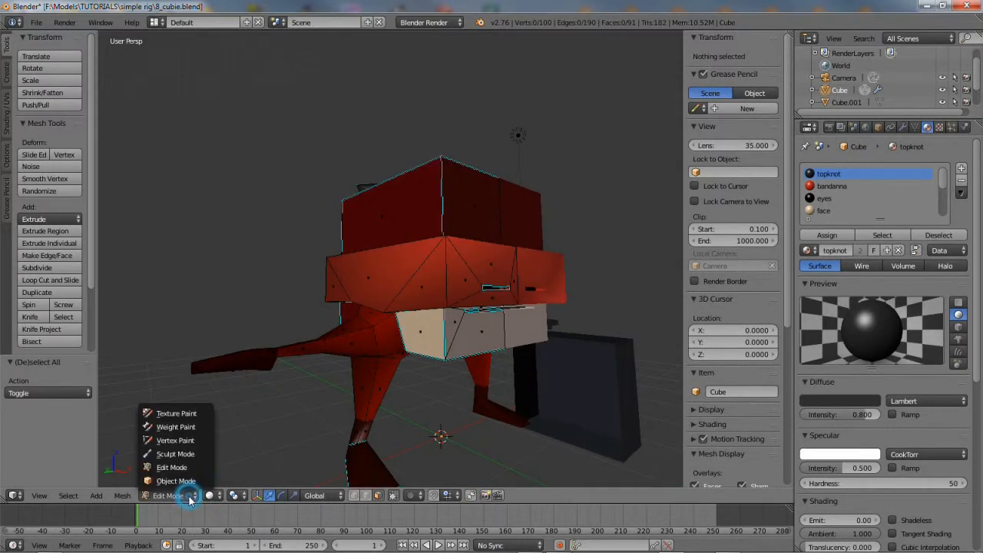
{"action": "left_click", "coordinate": [189, 487]}
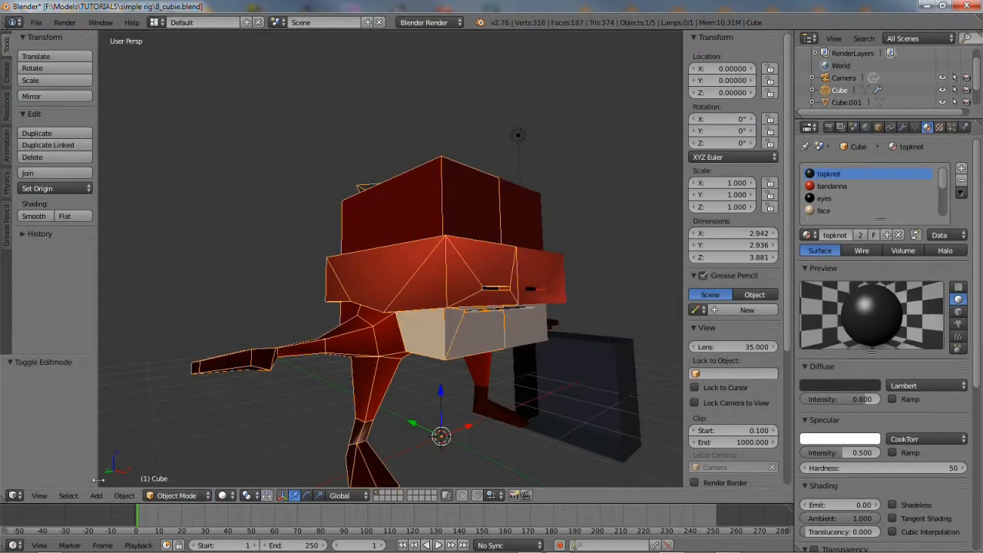
{"action": "left_click", "coordinate": [66, 496]}
{"action": "left_click", "coordinate": [84, 446]}
Zoom in on the character's face and select the Cube mesh to re-enter Edit Mode
{"action": "middle_click_drag", "start_coordinate": [344, 416], "coordinate": [410, 287]}
{"action": "scroll", "coordinate": [401, 291], "scroll_direction": "up", "scroll_amount": 3}
{"action": "scroll", "coordinate": [401, 291], "scroll_direction": "up", "scroll_amount": 3}
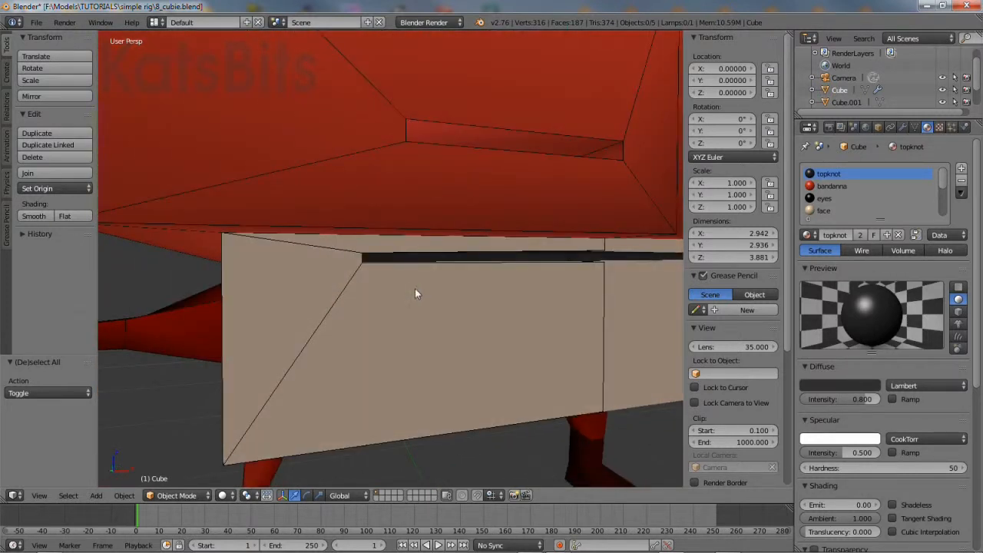
{"action": "right_click", "coordinate": [442, 284]}
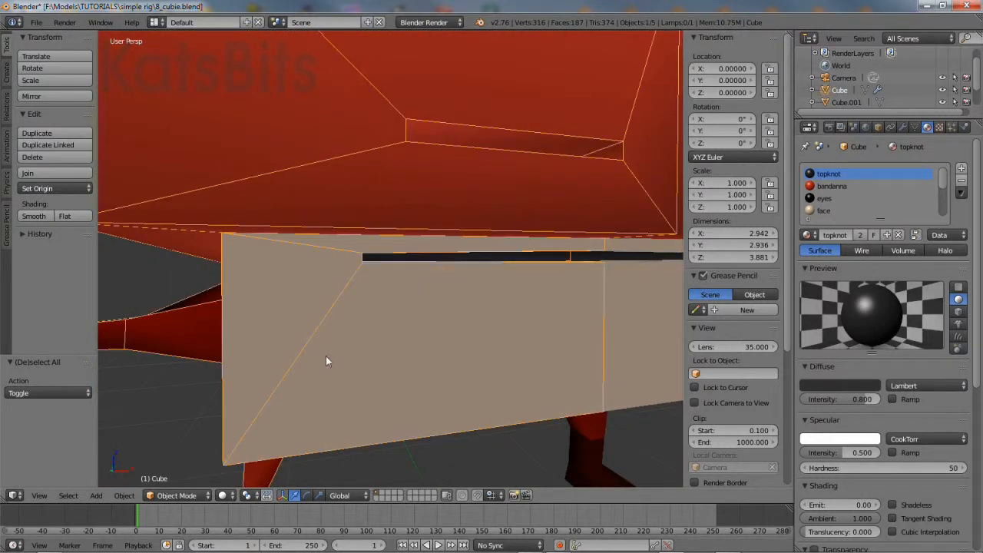
{"action": "left_click", "coordinate": [165, 498]}
In Edit Mode, assign the mouth face to a new material slot with a material named 'mouth'
{"action": "left_click", "coordinate": [173, 470]}
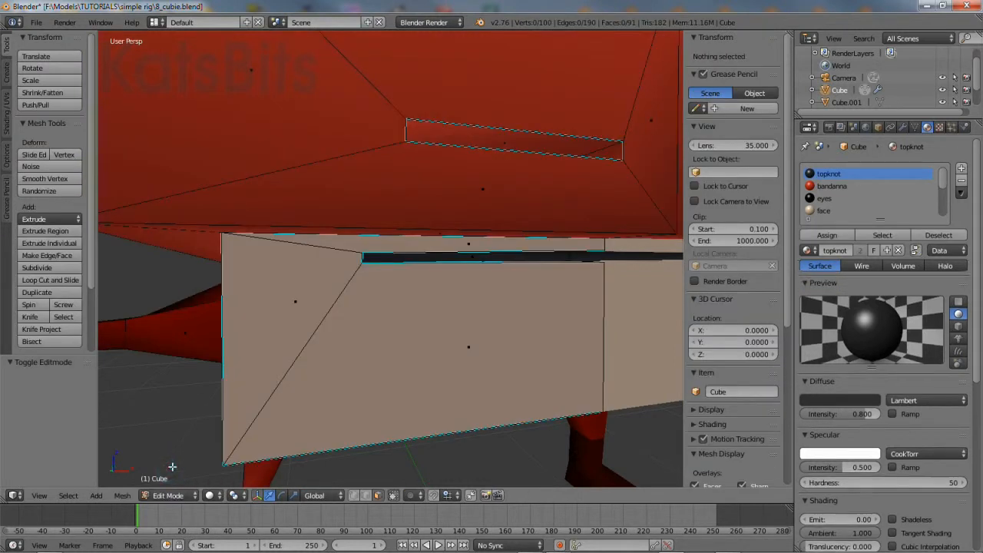
{"action": "right_click", "coordinate": [444, 258]}
{"action": "middle_click_drag", "start_coordinate": [453, 261], "coordinate": [487, 292]}
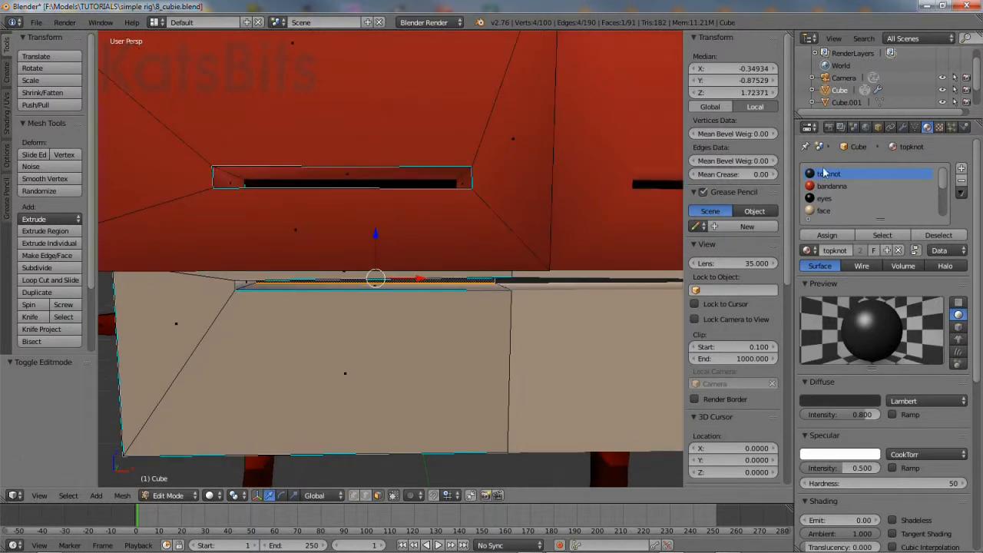
{"action": "left_click", "coordinate": [963, 170]}
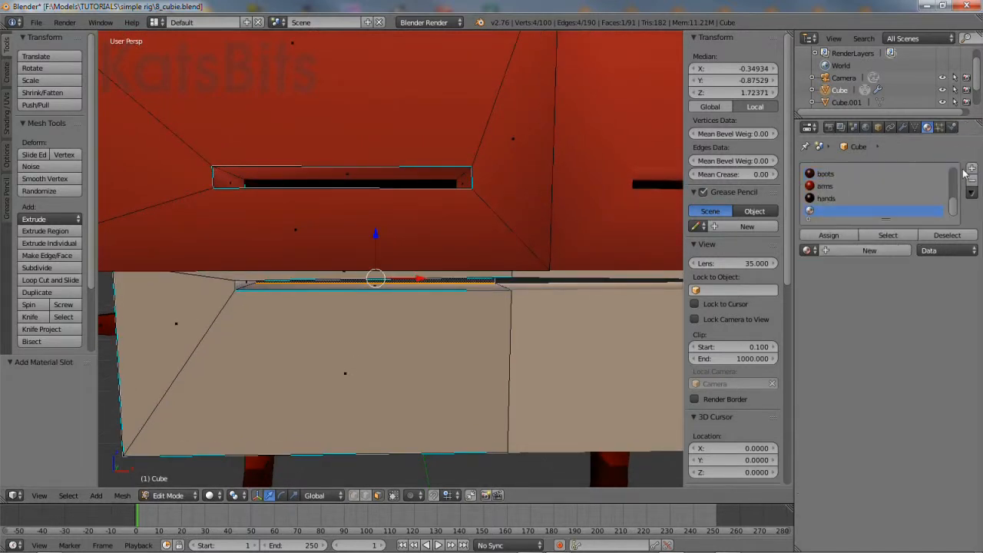
{"action": "left_click", "coordinate": [828, 237]}
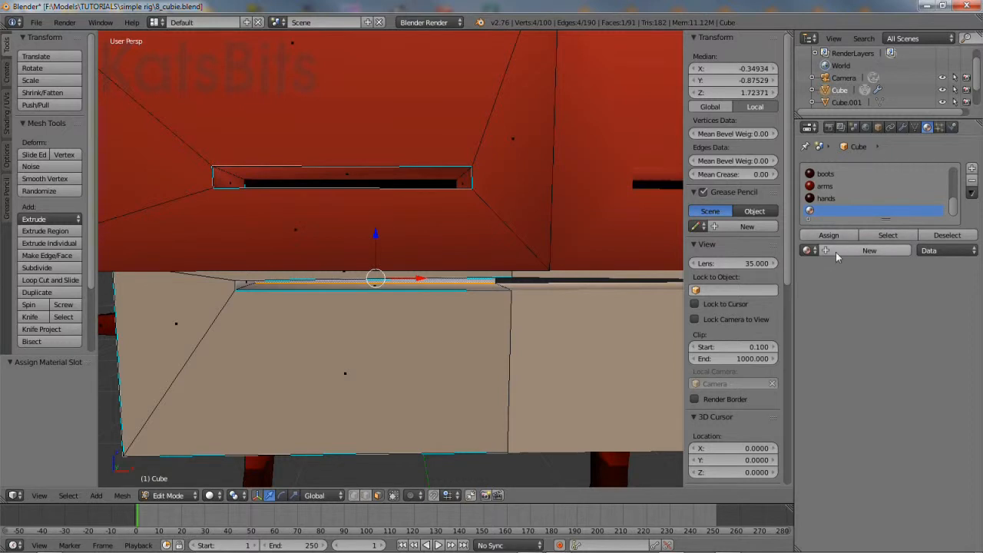
{"action": "left_click", "coordinate": [837, 252]}
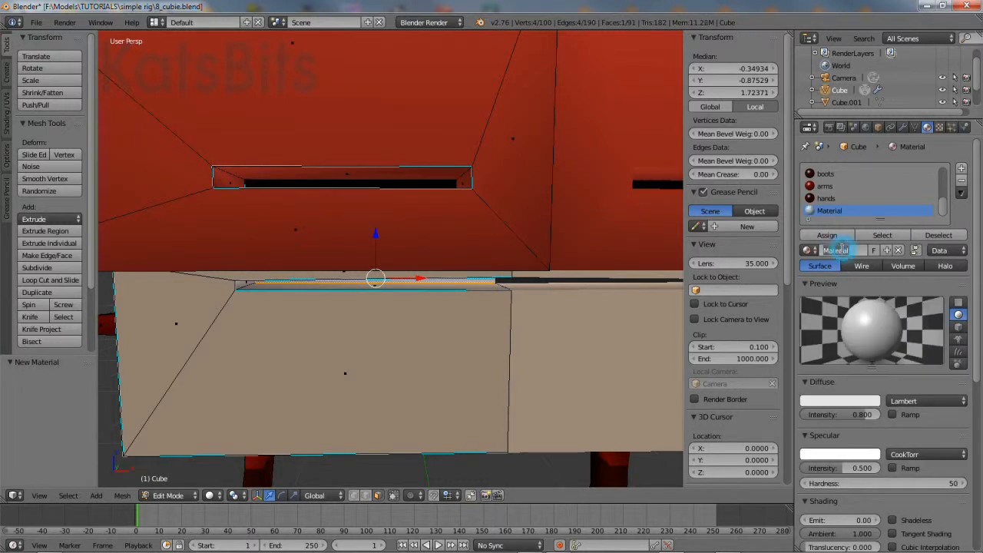
{"action": "left_click", "coordinate": [843, 251]}
{"action": "type", "text": "mouth"}
{"action": "key", "text": "Return"}
Set the mouth material's diffuse colour to black (0, 0, 0)
{"action": "middle_click_drag", "start_coordinate": [503, 351], "coordinate": [501, 342]}
{"action": "left_click", "coordinate": [842, 400]}
{"action": "left_click_drag", "start_coordinate": [871, 244], "coordinate": [870, 325]}
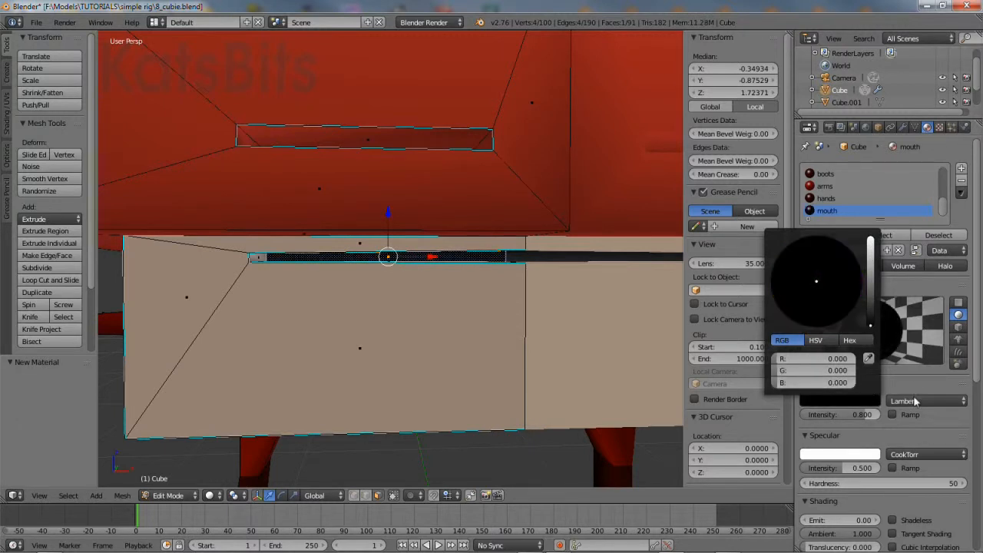
{"action": "mouse_move", "coordinate": [381, 377]}
{"action": "middle_mouse_down"}
{"action": "mouse_move", "coordinate": [366, 375]}
{"action": "mouse_move", "coordinate": [383, 375]}
{"action": "middle_mouse_up"}
{"action": "scroll", "coordinate": [369, 320], "scroll_direction": "down", "scroll_amount": 5}
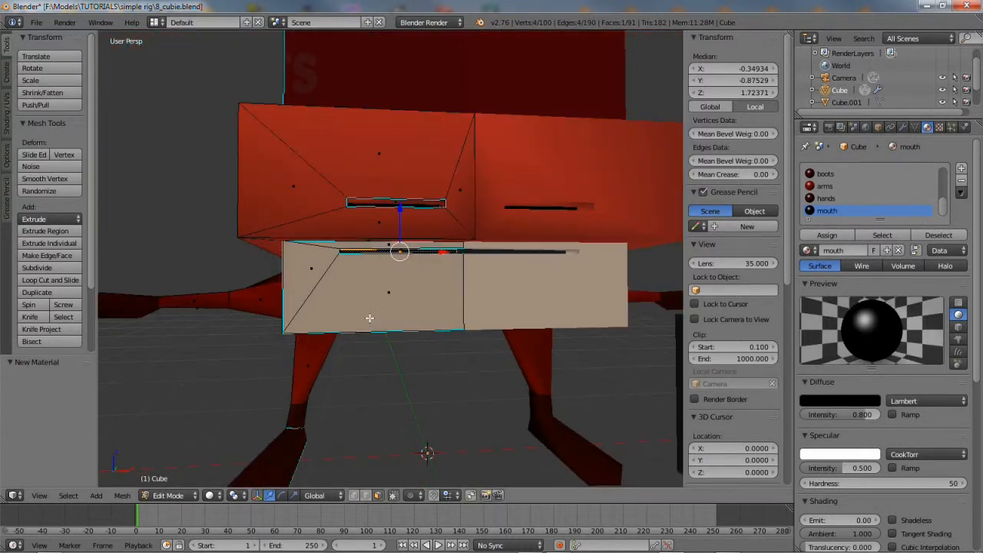
Return the character to Object Mode and deselect it
{"action": "left_click", "coordinate": [183, 496]}
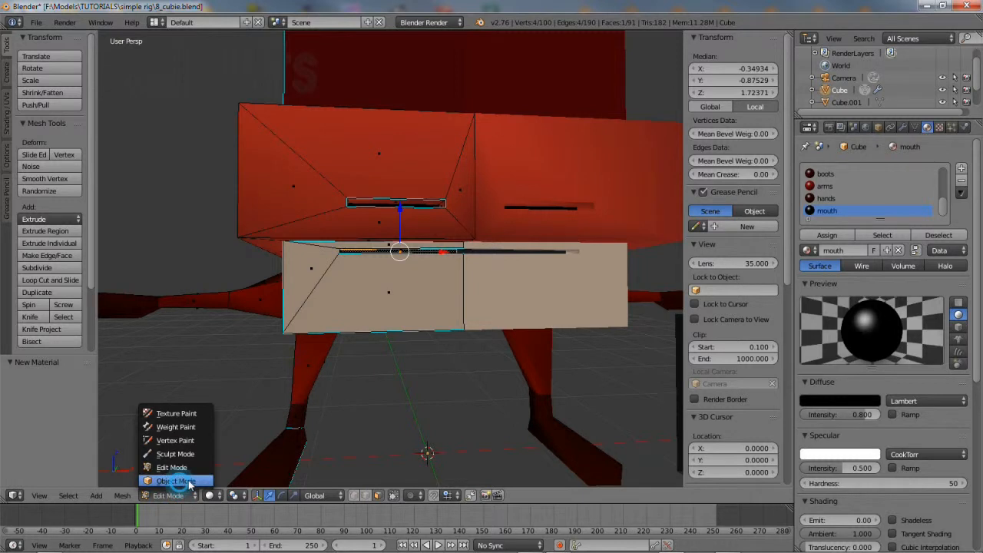
{"action": "left_click", "coordinate": [176, 481]}
{"action": "left_click", "coordinate": [68, 495]}
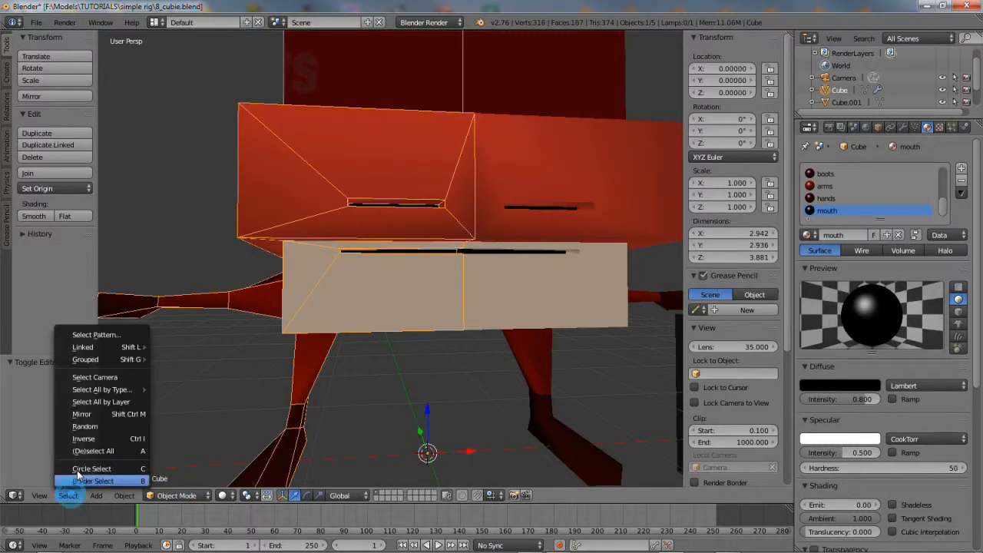
{"action": "left_click", "coordinate": [80, 450]}
{"action": "scroll", "coordinate": [408, 367], "scroll_direction": "down", "scroll_amount": 4}
Open the File > Save As browser in the simple rig folder to save a new copy
{"action": "middle_click_drag", "start_coordinate": [400, 359], "coordinate": [446, 341]}
{"action": "left_click", "coordinate": [36, 23]}
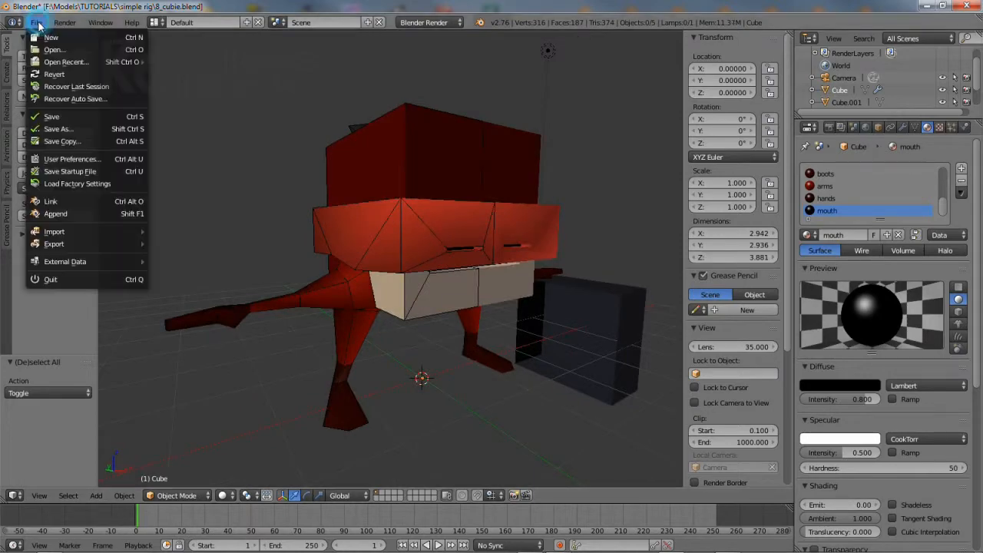
{"action": "left_click", "coordinate": [56, 129]}
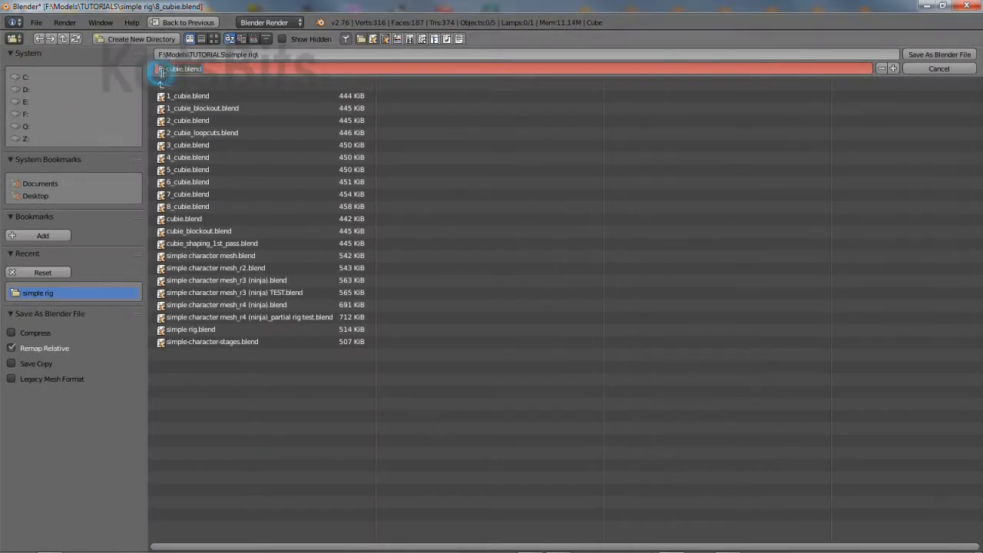
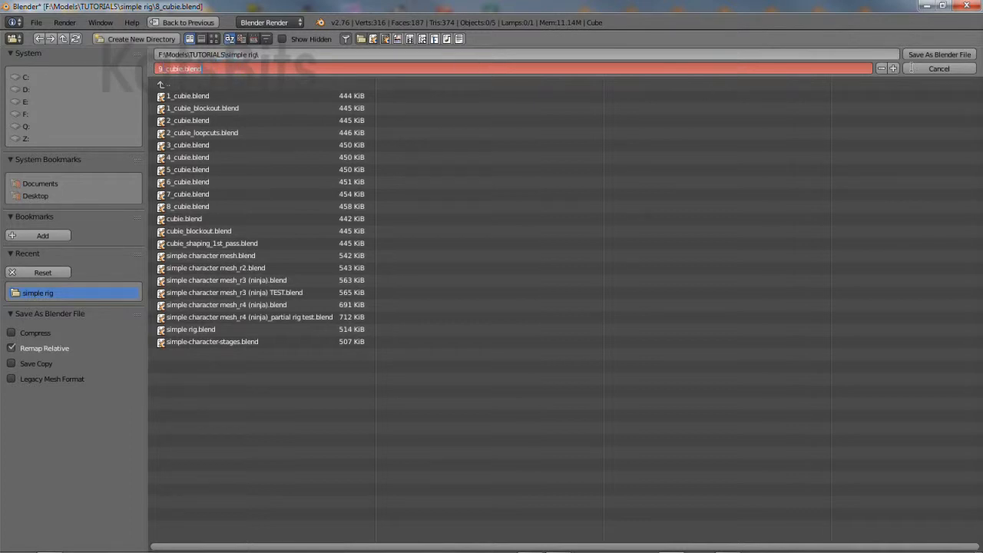
Save the character as 9_cubie.blend, then enlarge the material list to show every slot
{"action": "left_click", "coordinate": [941, 54]}
{"action": "left_click", "coordinate": [937, 53]}
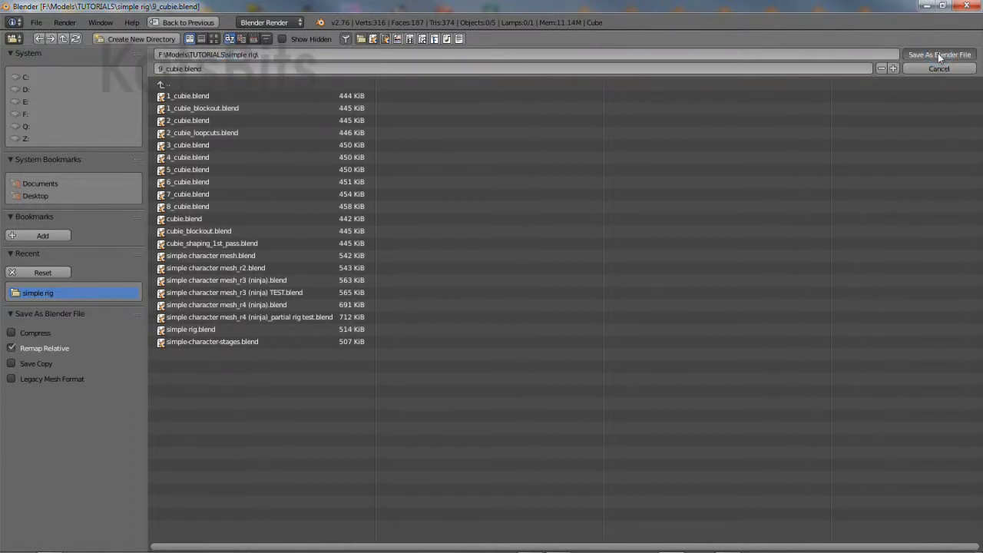
{"action": "left_click_drag", "start_coordinate": [878, 222], "coordinate": [878, 330]}
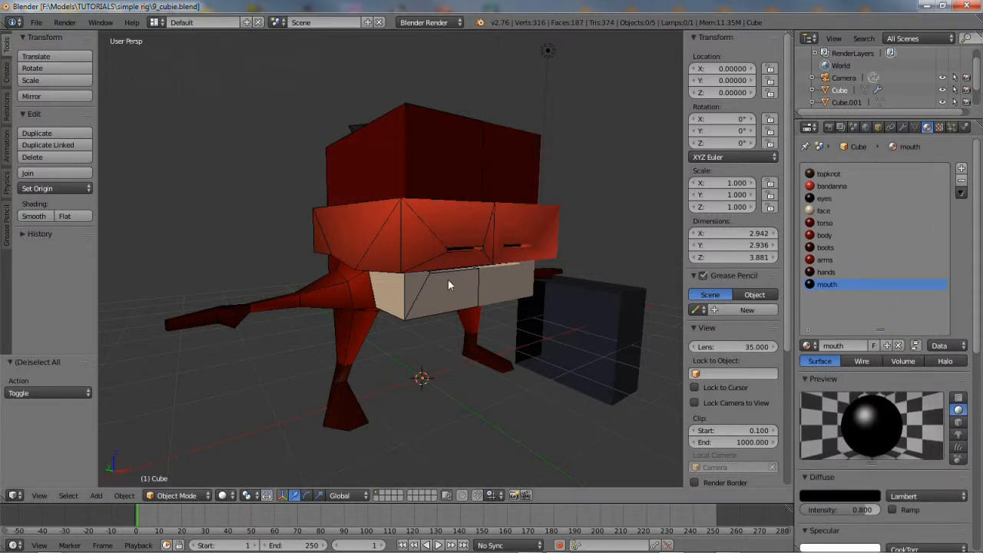
Enter Edit Mode, deselect everything, and select the faces using the topknot material
{"action": "left_click", "coordinate": [179, 496]}
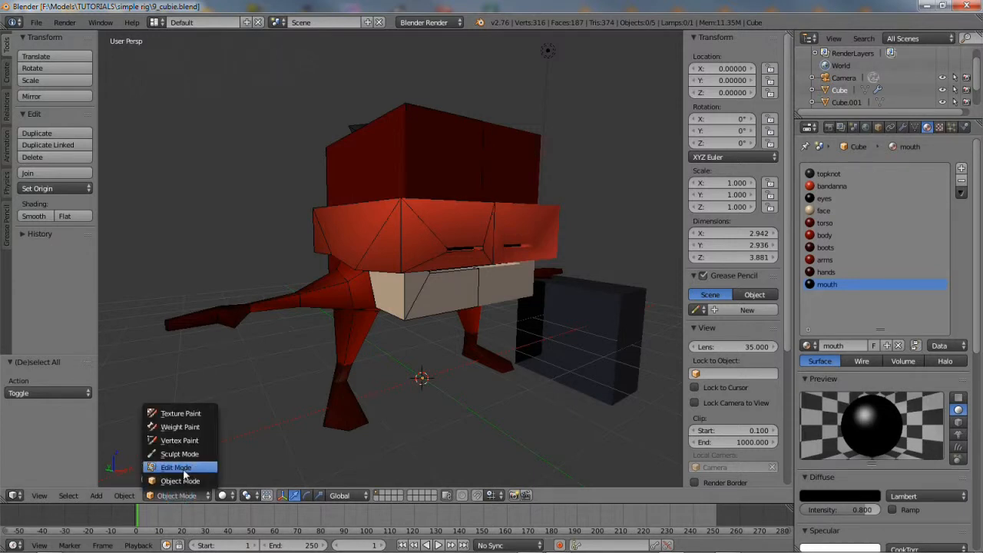
{"action": "left_click", "coordinate": [178, 468]}
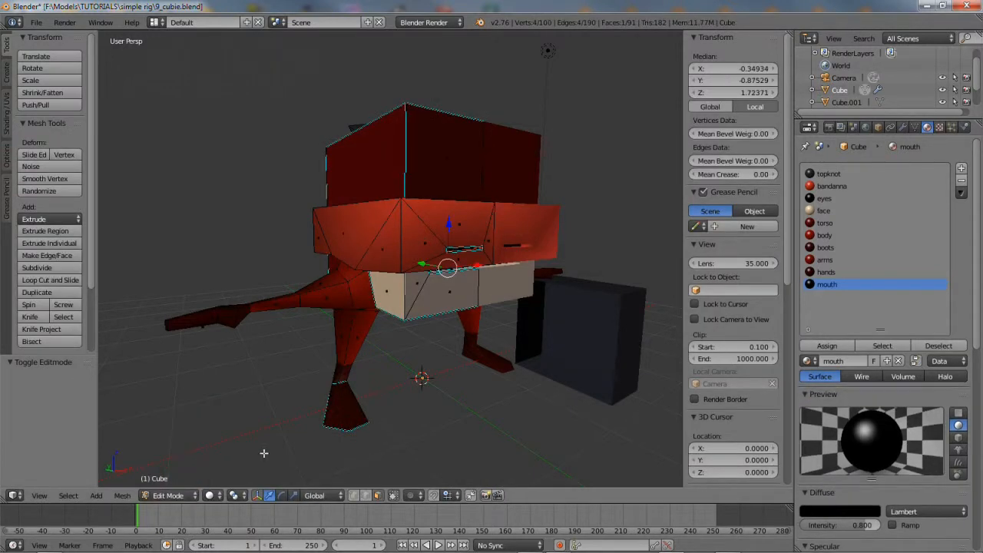
{"action": "left_click", "coordinate": [68, 496]}
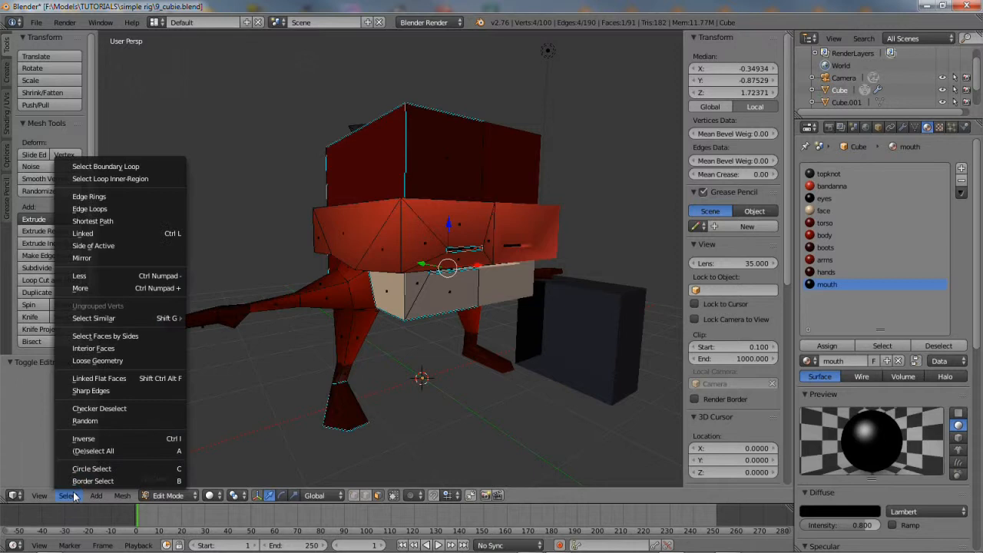
{"action": "left_click", "coordinate": [85, 450]}
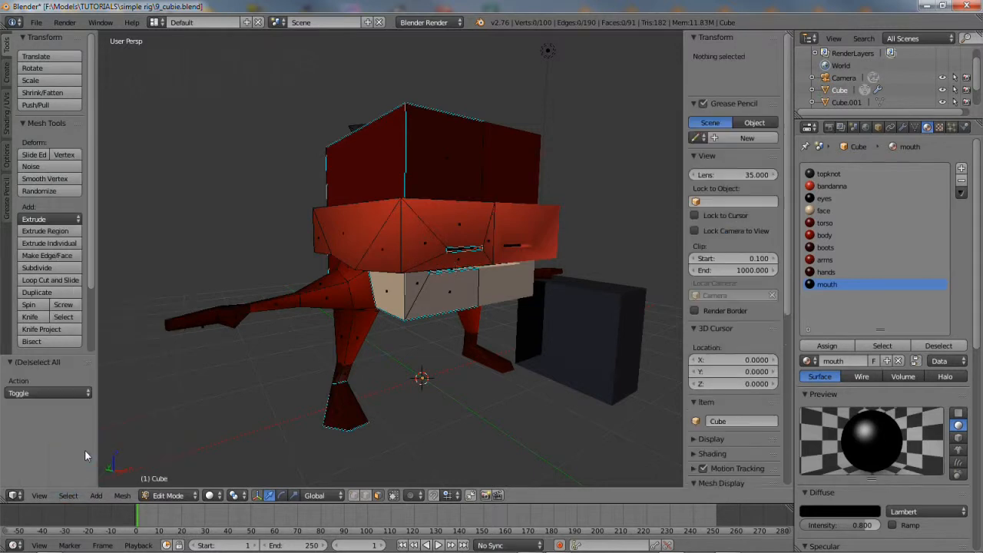
{"action": "left_click", "coordinate": [826, 175]}
{"action": "left_click", "coordinate": [881, 345]}
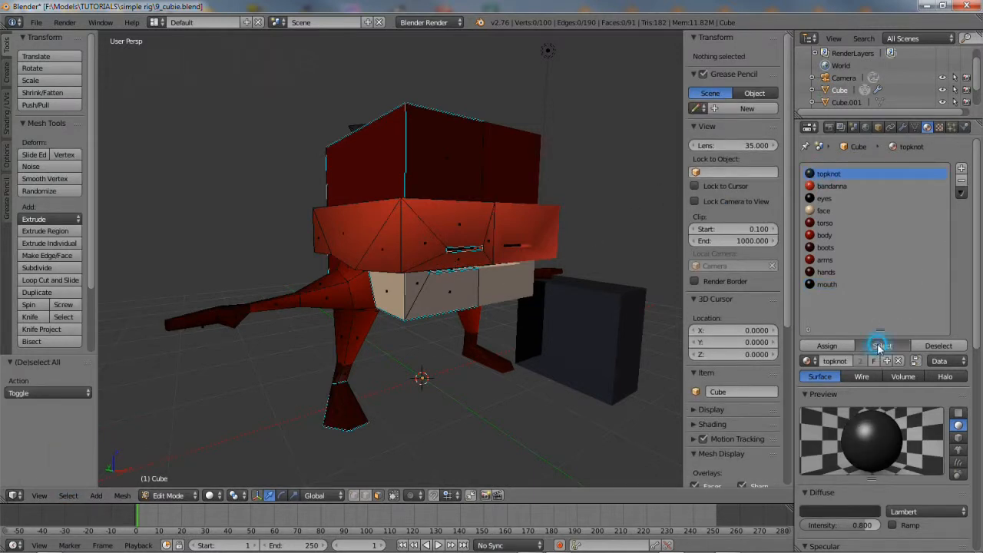
Switch to wireframe shading and select the stray internal face inside the head
{"action": "mouse_move", "coordinate": [443, 201]}
{"action": "middle_mouse_down"}
{"action": "mouse_move", "coordinate": [440, 264]}
{"action": "mouse_move", "coordinate": [436, 223]}
{"action": "mouse_move", "coordinate": [462, 218]}
{"action": "middle_mouse_up"}
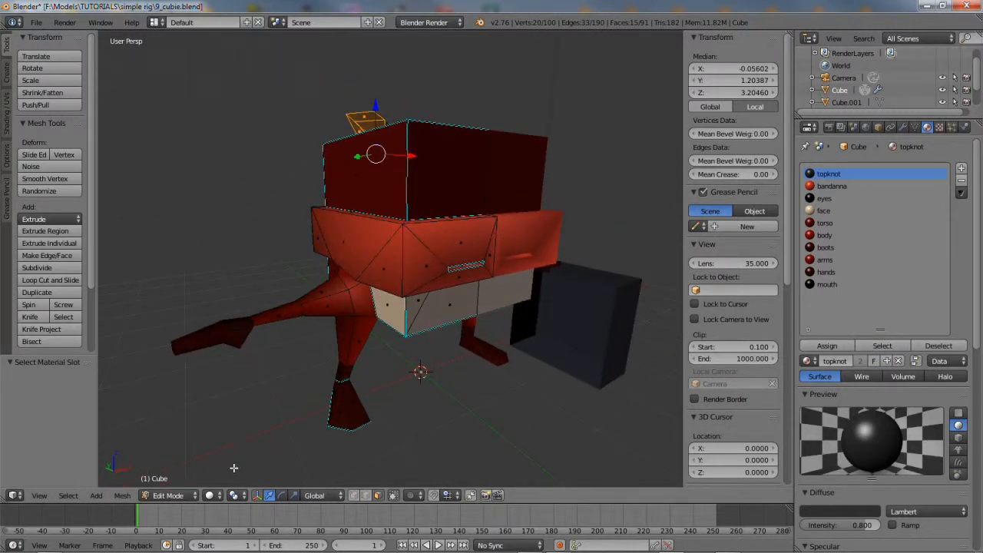
{"action": "left_click", "coordinate": [209, 495]}
{"action": "left_click", "coordinate": [224, 465]}
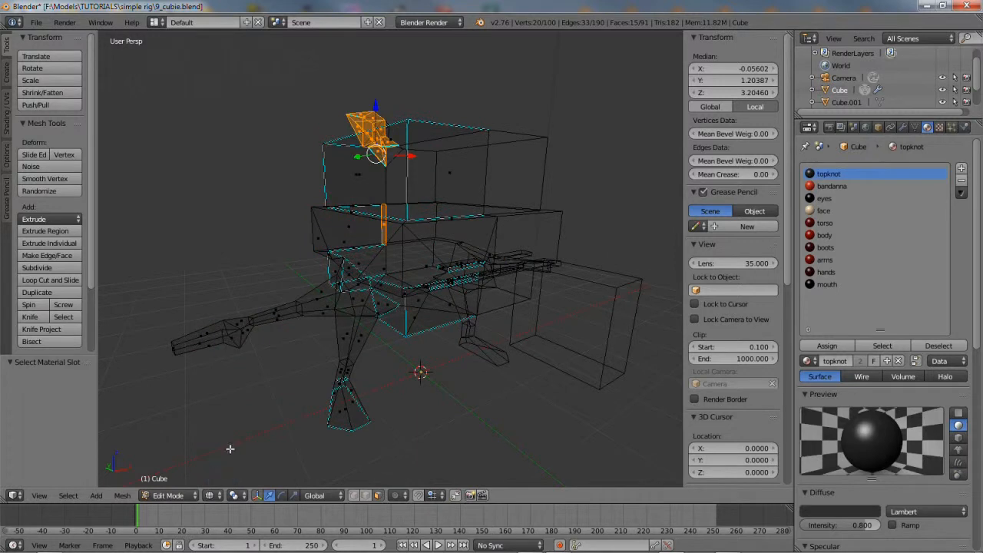
{"action": "middle_click_drag", "start_coordinate": [330, 280], "coordinate": [360, 236]}
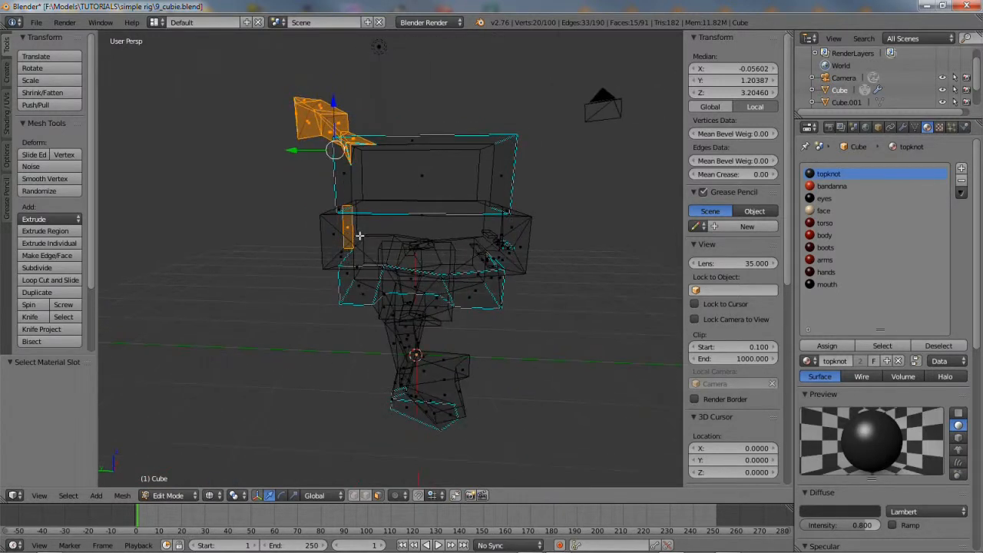
{"action": "right_click", "coordinate": [348, 229]}
{"action": "middle_click_drag", "start_coordinate": [436, 343], "coordinate": [255, 406]}
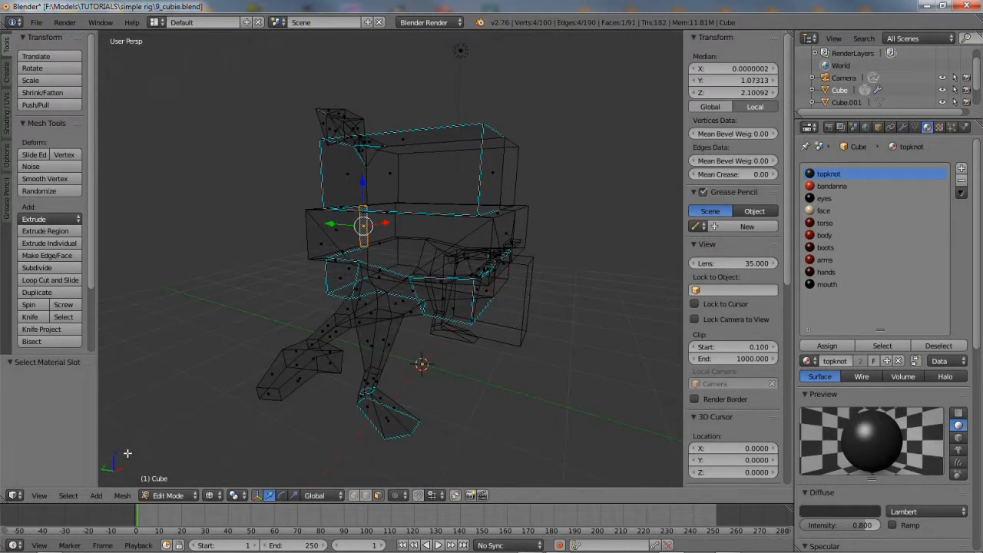
Delete the stray face, leaving the mesh at 90 faces
{"action": "left_click", "coordinate": [123, 495]}
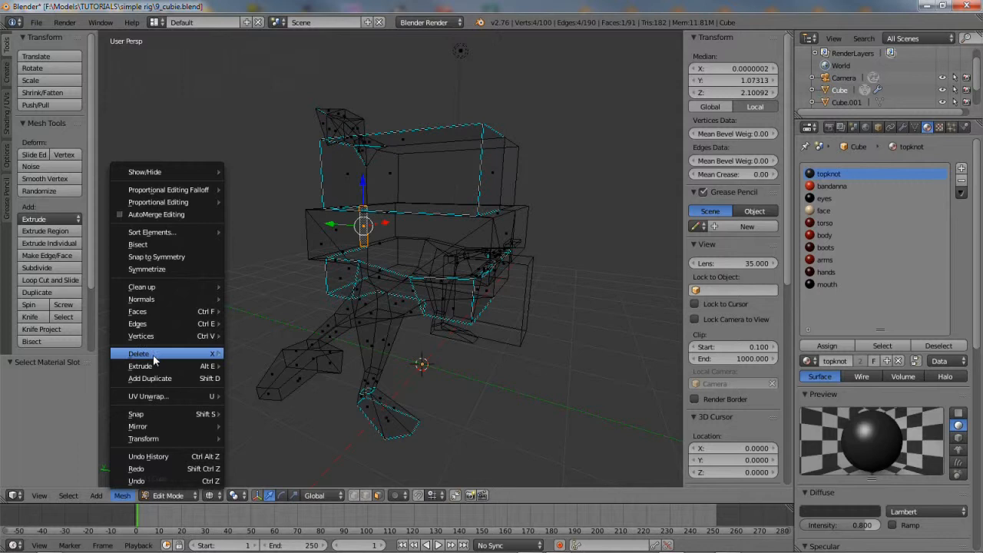
{"action": "mouse_move", "coordinate": [171, 354]}
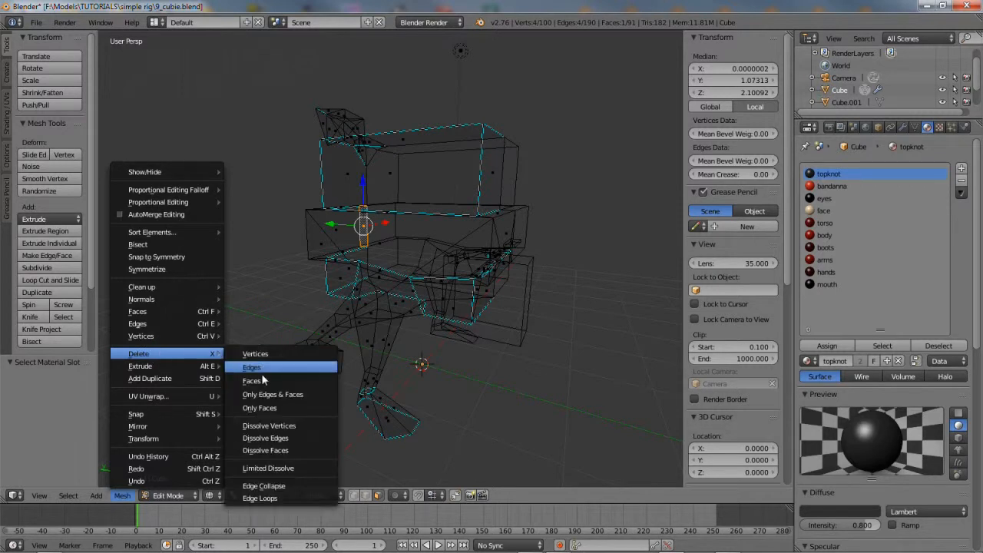
{"action": "left_click", "coordinate": [257, 380]}
{"action": "middle_click_drag", "start_coordinate": [318, 353], "coordinate": [350, 362]}
{"action": "scroll", "coordinate": [367, 364], "scroll_direction": "up", "scroll_amount": 3}
{"action": "scroll", "coordinate": [389, 359], "scroll_direction": "down", "scroll_amount": 3}
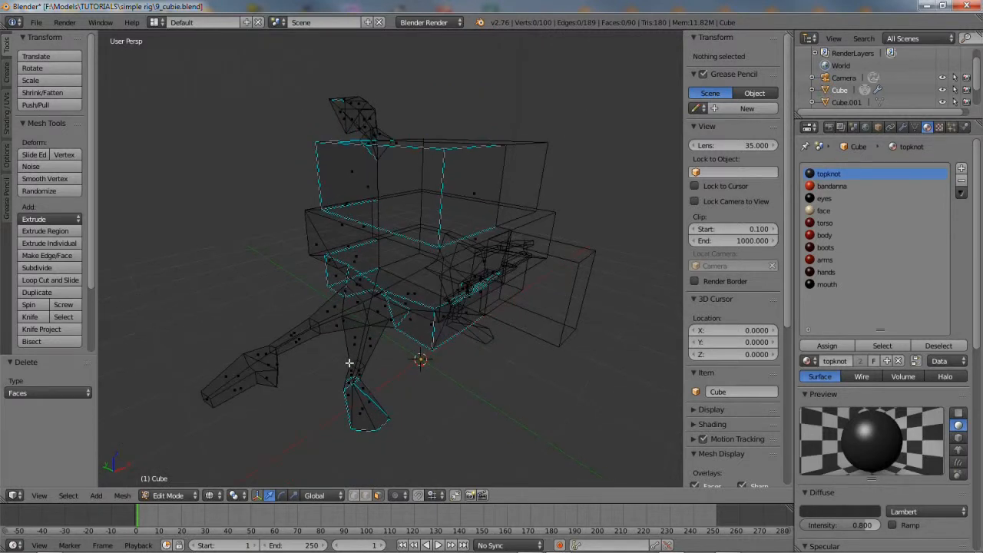
Select and deselect the faces of the topknot, bandanna, eyes, face and torso materials in turn
{"action": "left_click", "coordinate": [882, 347]}
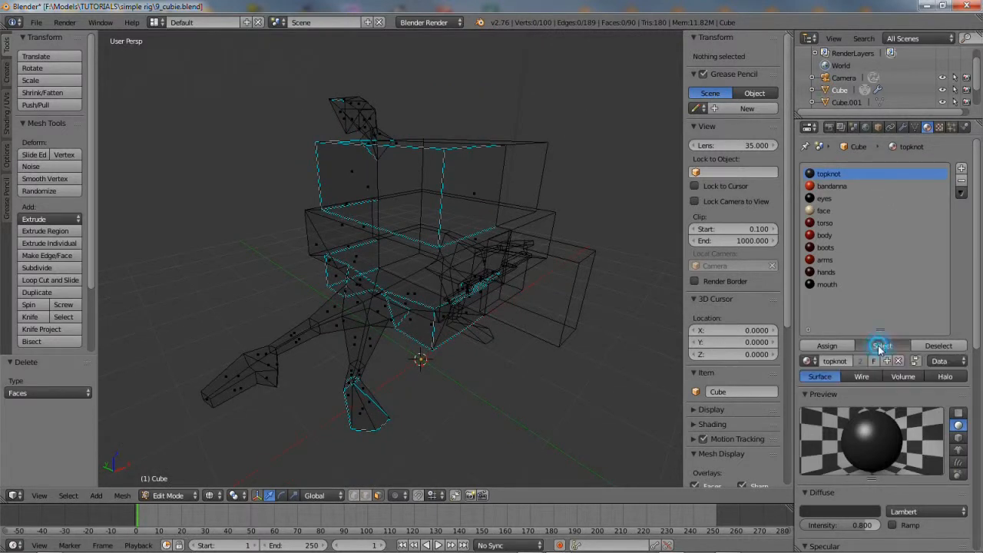
{"action": "left_click", "coordinate": [938, 346]}
{"action": "left_click", "coordinate": [833, 187]}
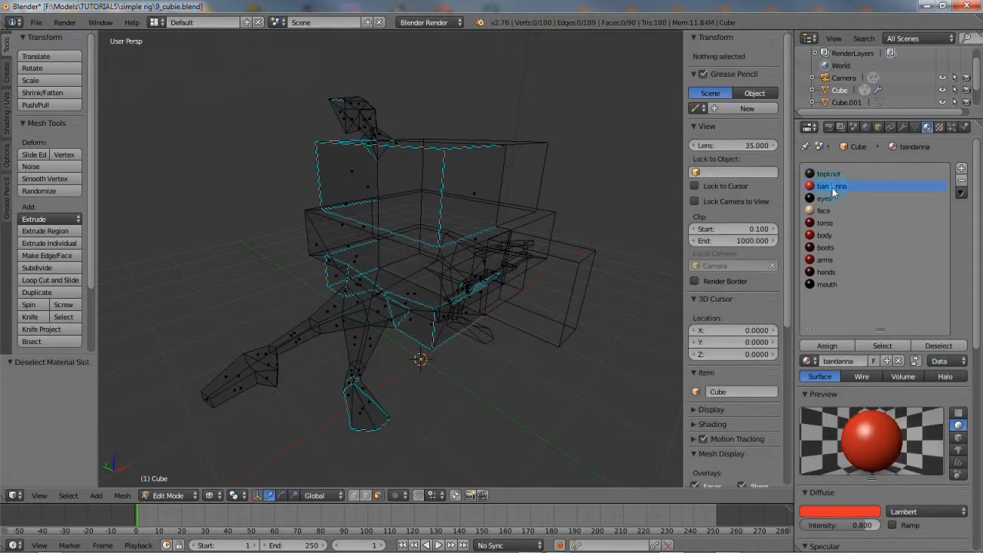
{"action": "left_click", "coordinate": [883, 347]}
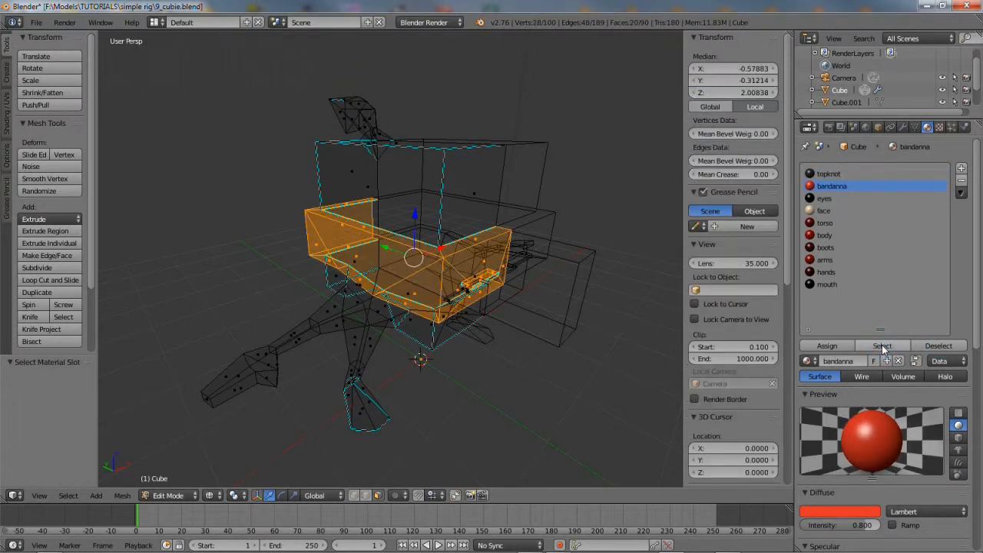
{"action": "left_click", "coordinate": [937, 346]}
{"action": "left_click", "coordinate": [827, 199]}
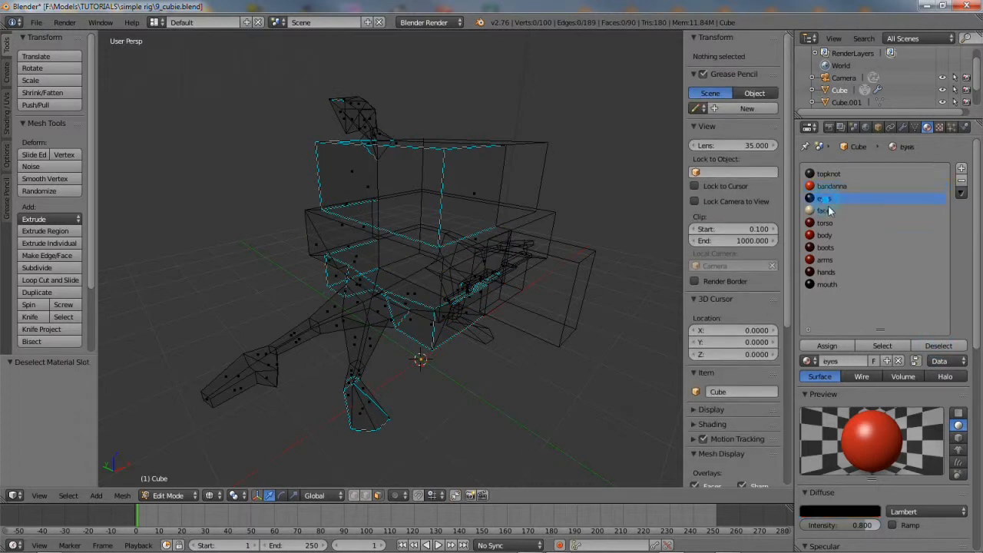
{"action": "left_click", "coordinate": [880, 347]}
{"action": "left_click", "coordinate": [936, 346]}
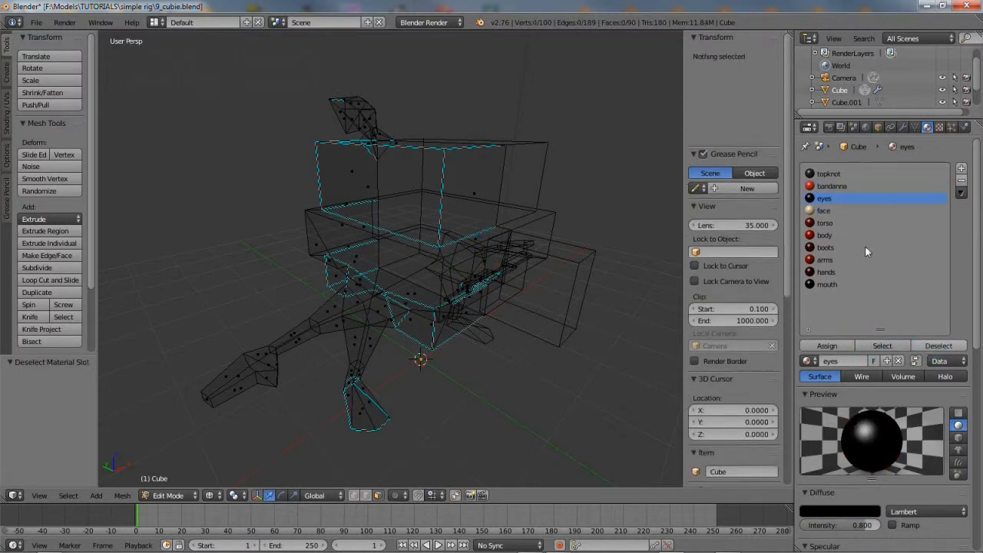
{"action": "left_click", "coordinate": [825, 210]}
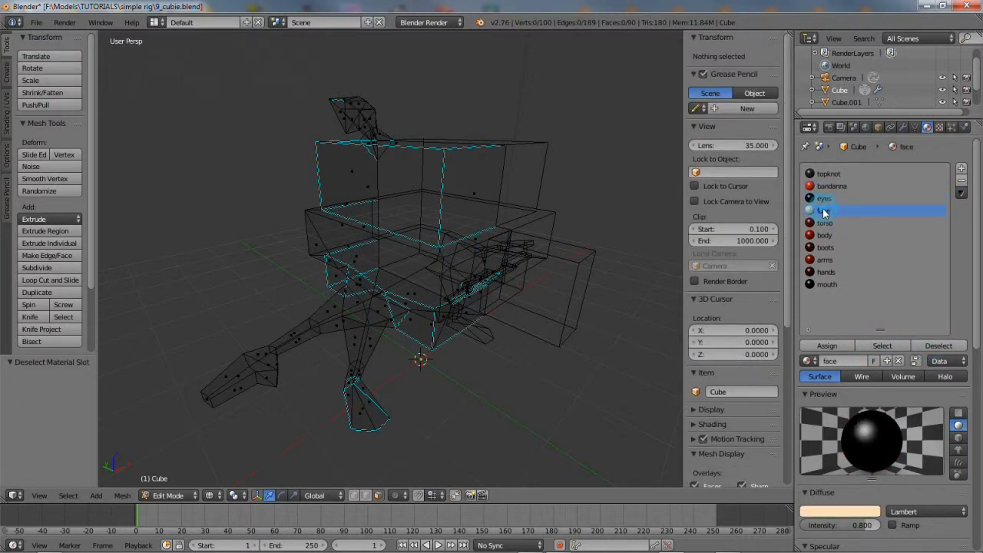
{"action": "left_click", "coordinate": [883, 345]}
{"action": "mouse_move", "coordinate": [390, 362]}
{"action": "middle_mouse_down"}
{"action": "mouse_move", "coordinate": [356, 336]}
{"action": "mouse_move", "coordinate": [383, 359]}
{"action": "middle_mouse_up"}
{"action": "left_click", "coordinate": [938, 346]}
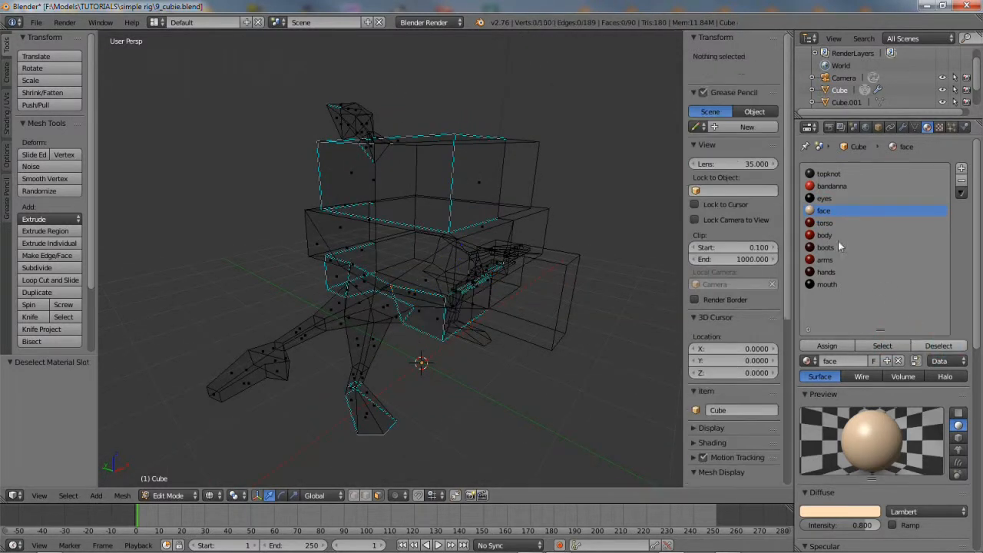
{"action": "left_click", "coordinate": [828, 224]}
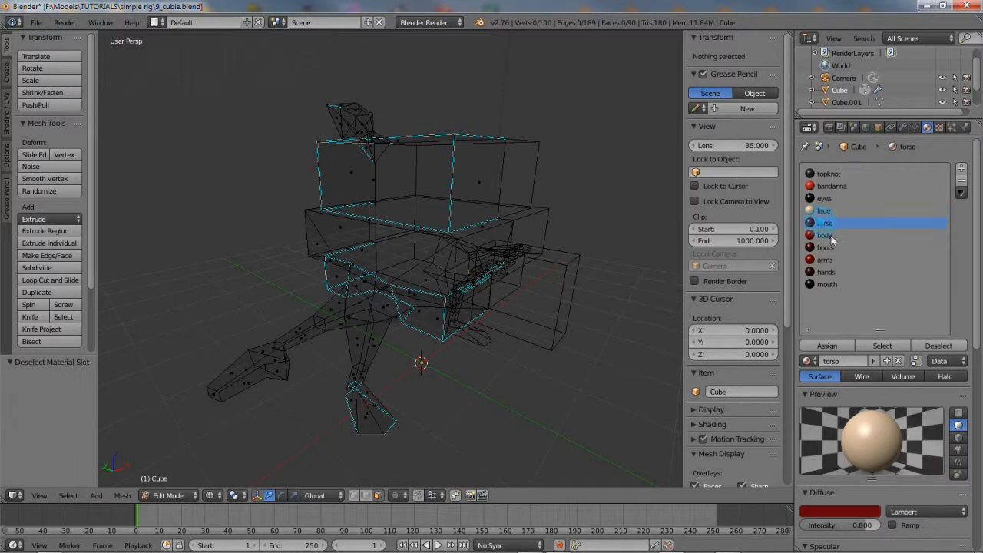
{"action": "left_click", "coordinate": [879, 345]}
{"action": "middle_click_drag", "start_coordinate": [395, 302], "coordinate": [380, 325]}
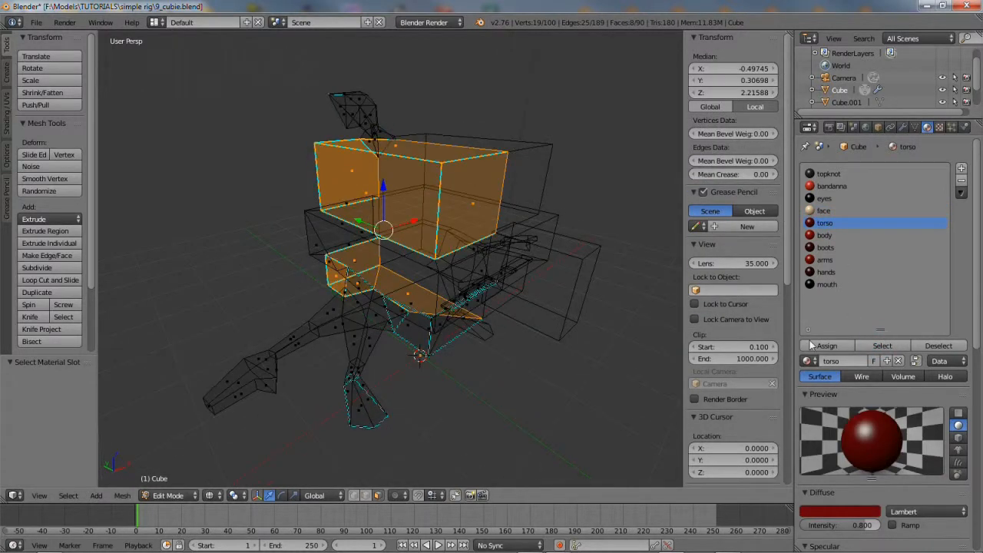
{"action": "left_click", "coordinate": [939, 345]}
Select and deselect the faces of the body, boots, arms, hands and mouth materials in turn
{"action": "left_click", "coordinate": [829, 235]}
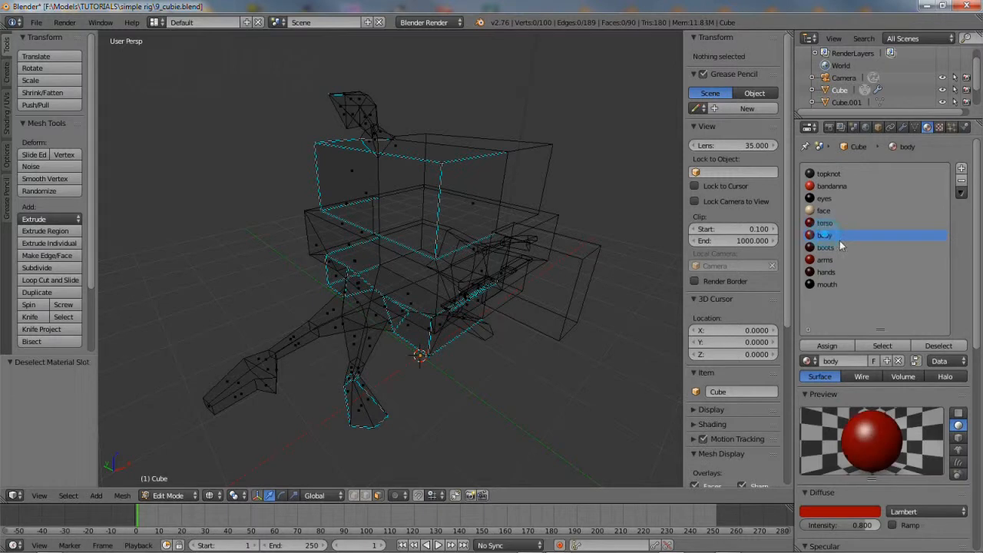
{"action": "left_click", "coordinate": [883, 345]}
{"action": "middle_click_drag", "start_coordinate": [399, 330], "coordinate": [512, 354]}
{"action": "left_click", "coordinate": [938, 346]}
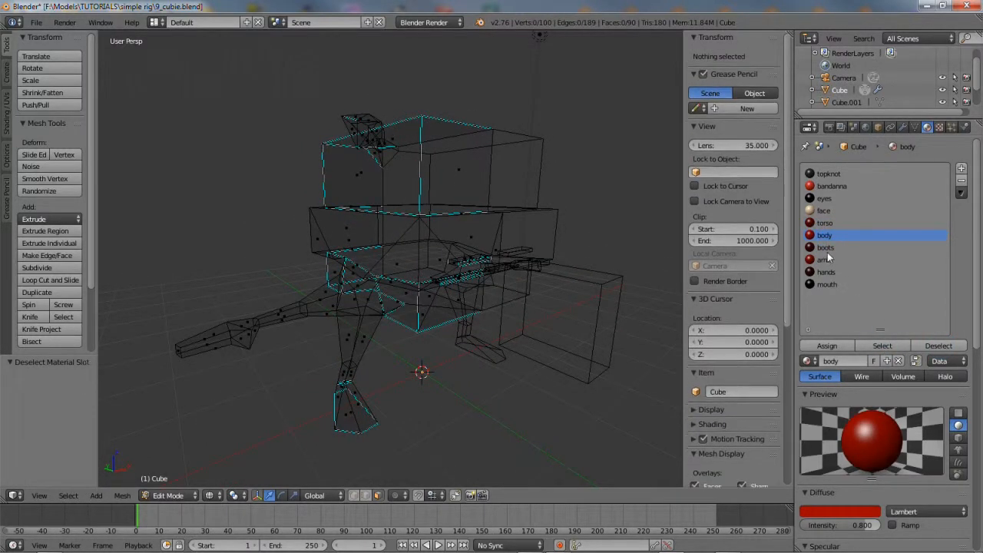
{"action": "left_click", "coordinate": [827, 248]}
{"action": "left_click", "coordinate": [883, 345]}
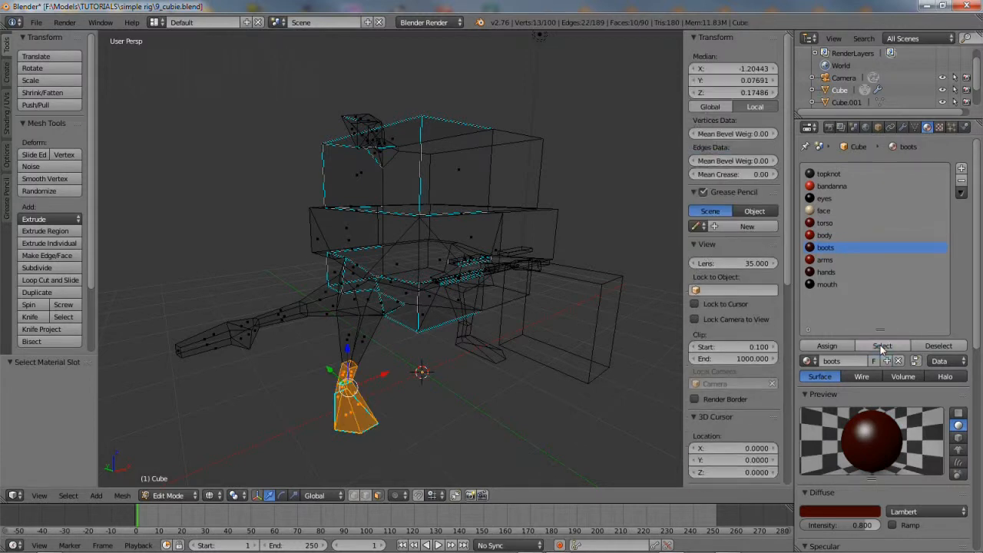
{"action": "left_click", "coordinate": [930, 344]}
{"action": "left_click", "coordinate": [825, 260]}
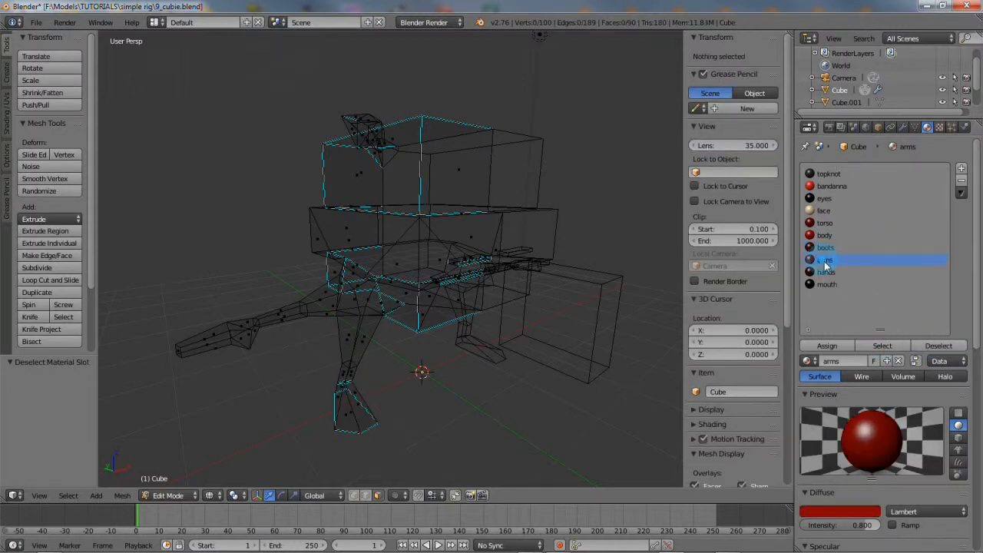
{"action": "left_click", "coordinate": [889, 347]}
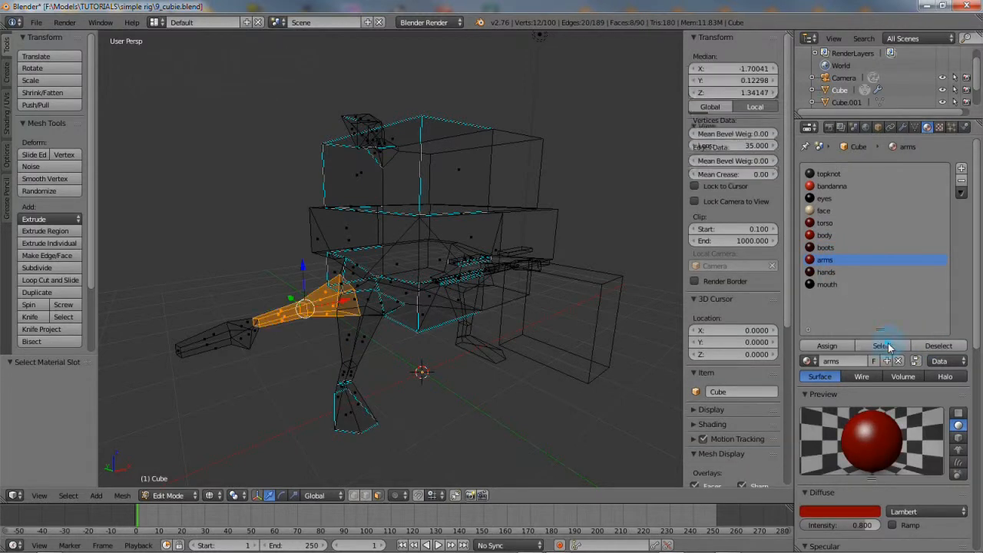
{"action": "left_click", "coordinate": [954, 347]}
{"action": "left_click", "coordinate": [830, 273]}
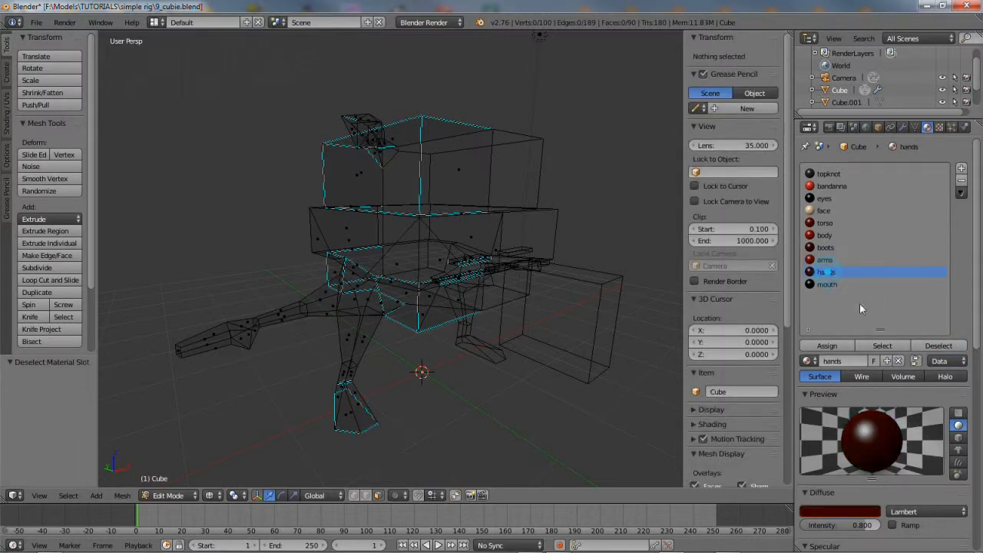
{"action": "left_click", "coordinate": [879, 346]}
{"action": "left_click", "coordinate": [940, 345]}
{"action": "left_click", "coordinate": [824, 285]}
{"action": "left_click", "coordinate": [882, 346]}
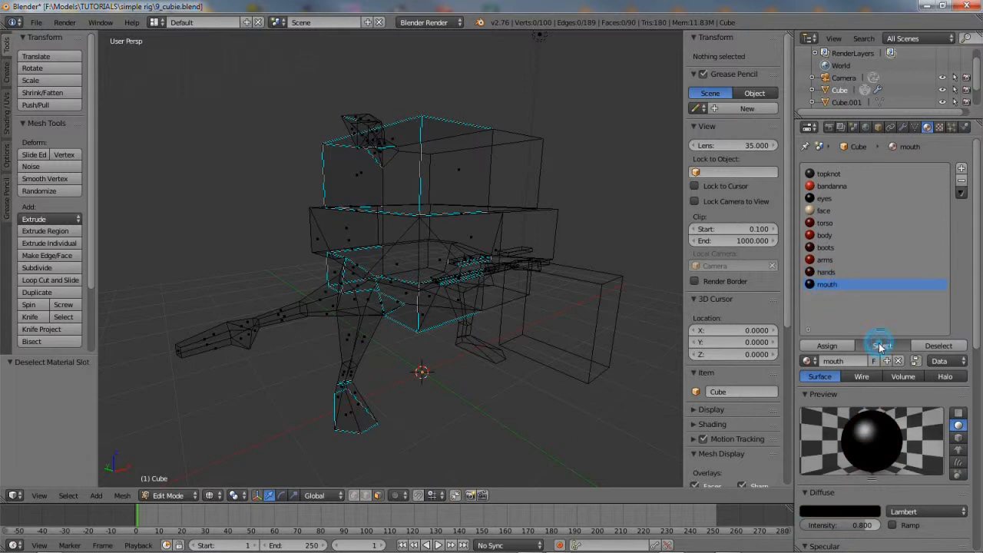
{"action": "middle_click_drag", "start_coordinate": [545, 297], "coordinate": [456, 285]}
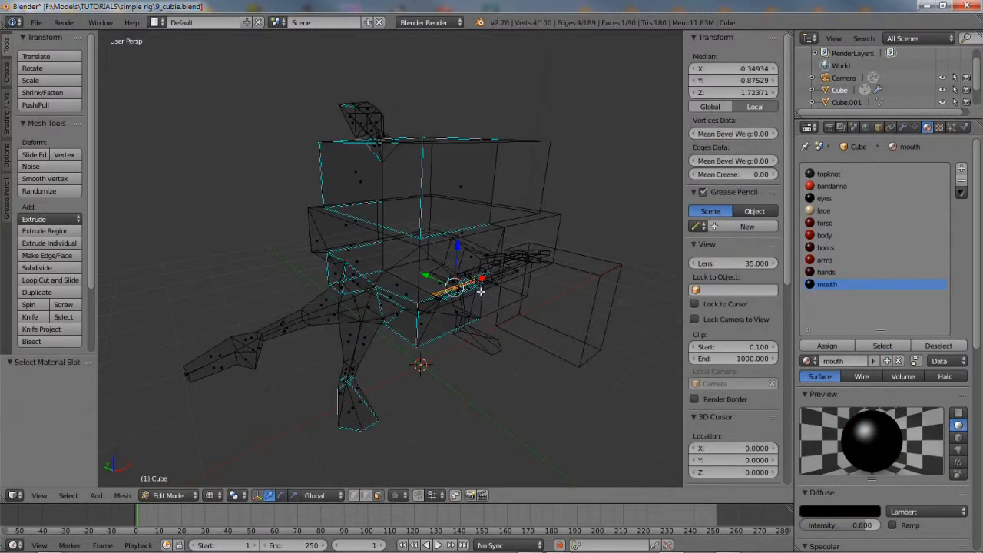
{"action": "left_click", "coordinate": [930, 347]}
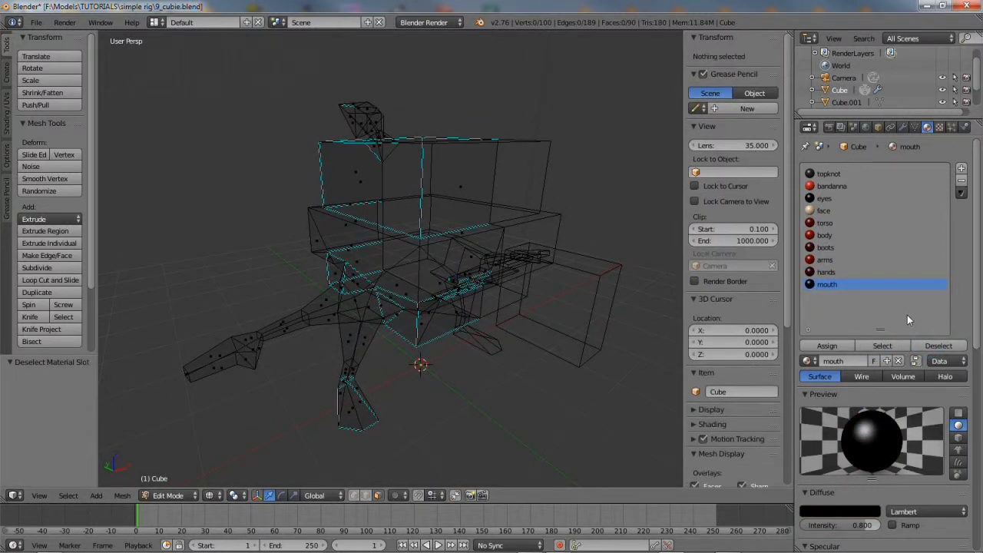
Switch the viewport back to solid shading
{"action": "left_click", "coordinate": [213, 495]}
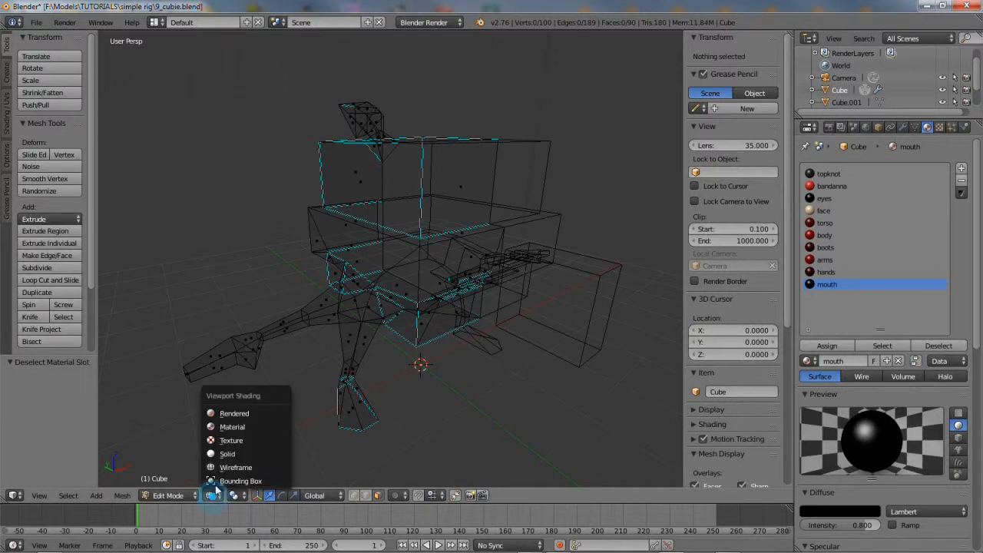
{"action": "left_click", "coordinate": [226, 454]}
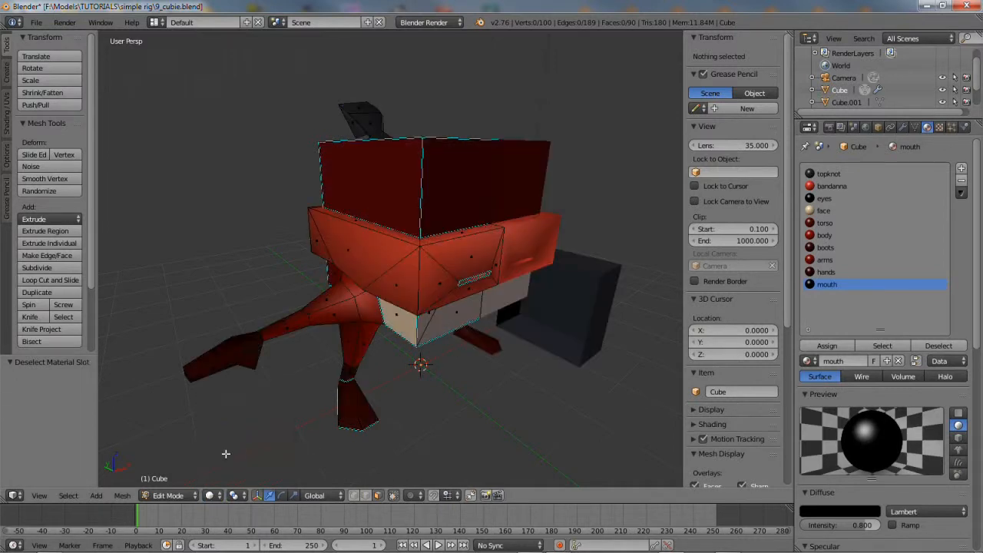
{"action": "left_click", "coordinate": [180, 496]}
Return to Object Mode, shrink the material list, and save 9_cubie.blend
{"action": "left_click", "coordinate": [178, 482]}
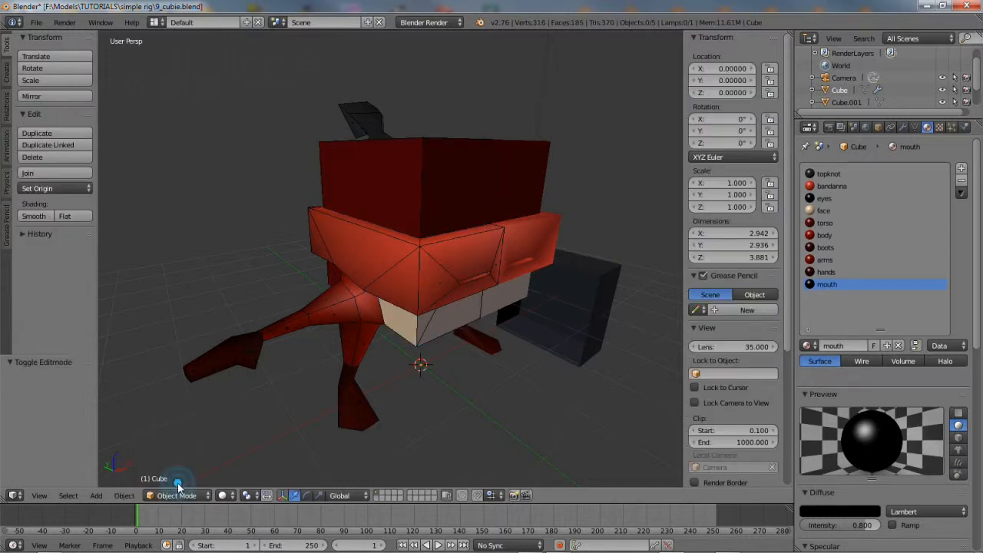
{"action": "left_click_drag", "start_coordinate": [878, 297], "coordinate": [878, 220]}
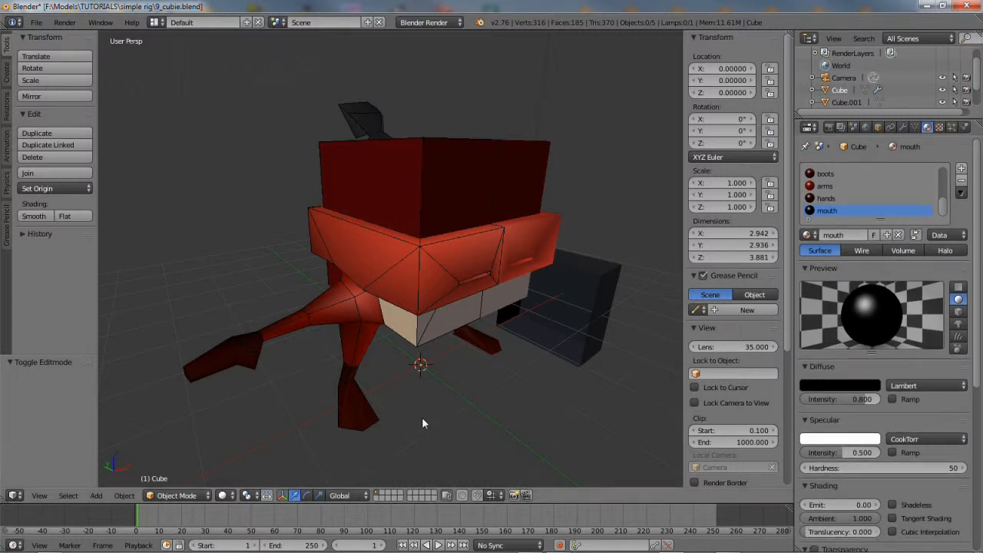
{"action": "left_click", "coordinate": [36, 22]}
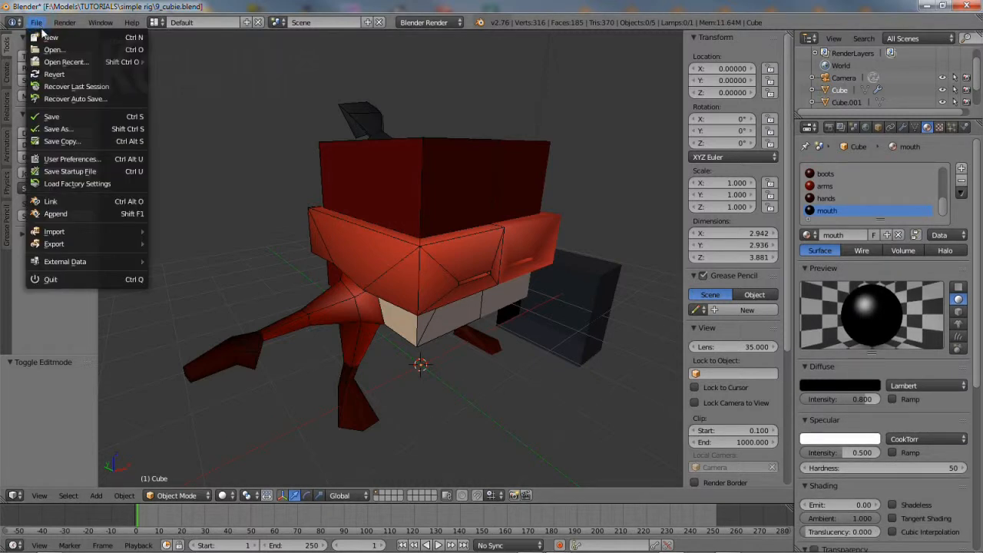
{"action": "left_click", "coordinate": [66, 117]}
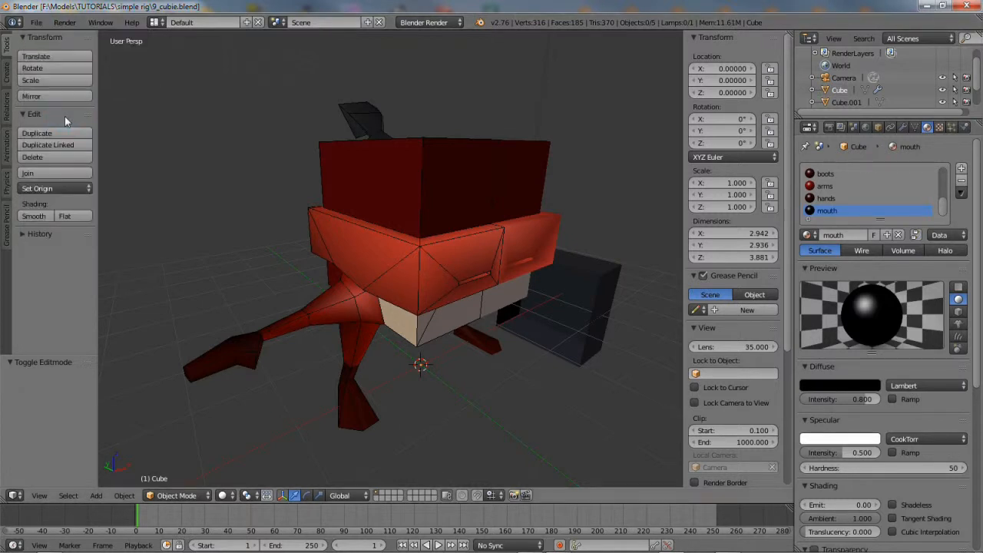
Move the mirrored duplicate Cube.002 2.11 units along X, then select and frame the original Cube
{"action": "left_click", "coordinate": [516, 240]}
{"action": "left_click_drag", "start_coordinate": [450, 350], "coordinate": [501, 323]}
{"action": "middle_click_drag", "start_coordinate": [501, 324], "coordinate": [365, 165]}
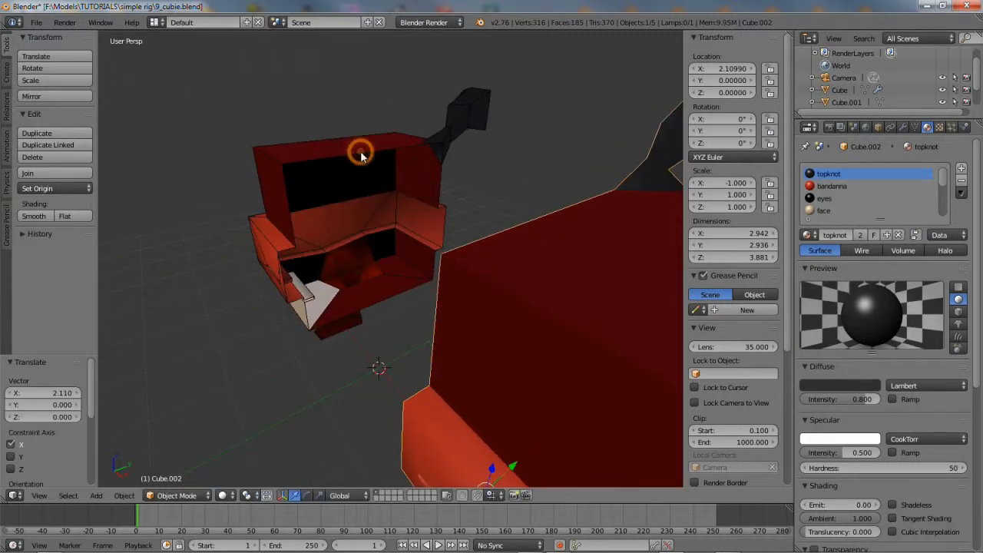
{"action": "right_click", "coordinate": [361, 154]}
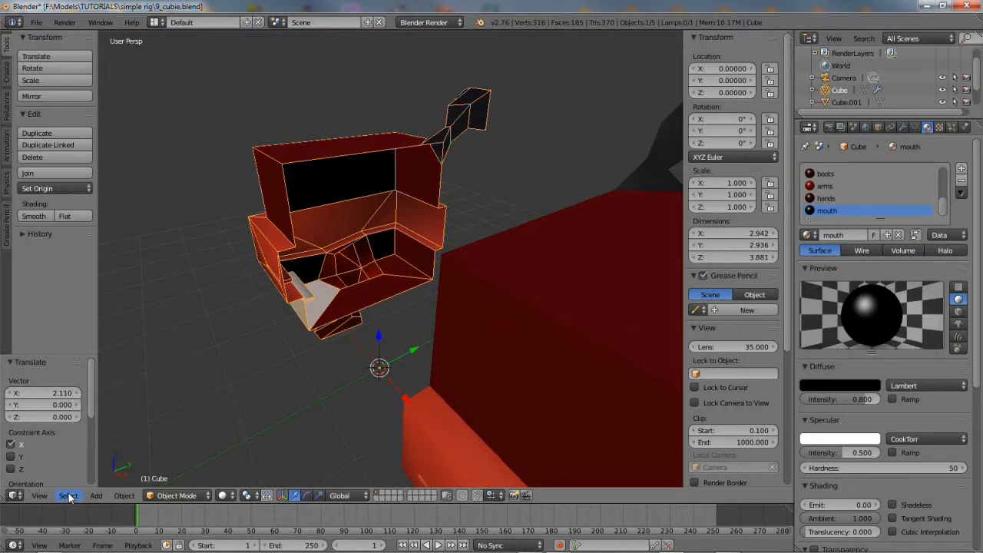
{"action": "left_click", "coordinate": [39, 496]}
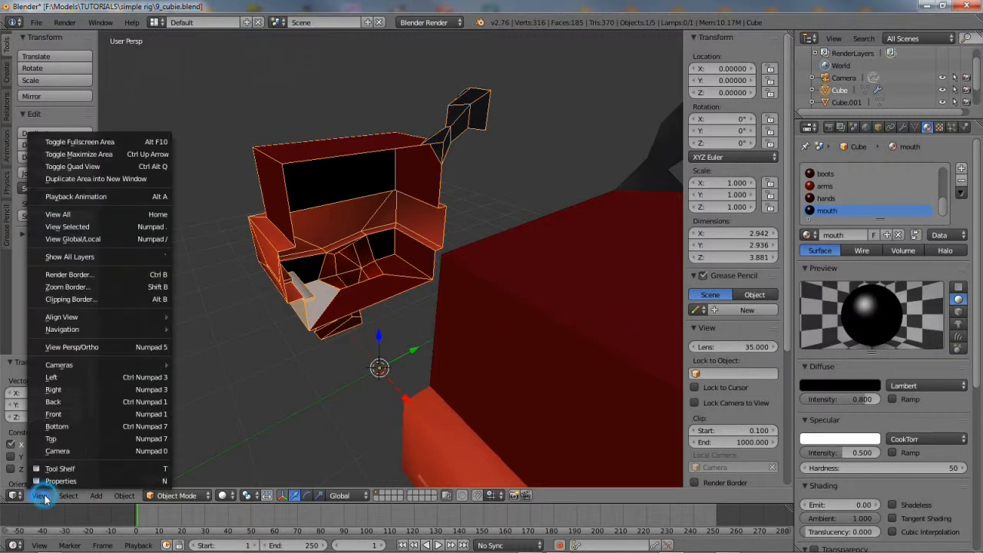
{"action": "left_click", "coordinate": [67, 226]}
{"action": "middle_click_drag", "start_coordinate": [461, 338], "coordinate": [347, 337]}
Put the head in Edit Mode and zoom in close on the mouth and topknot
{"action": "left_click", "coordinate": [173, 495]}
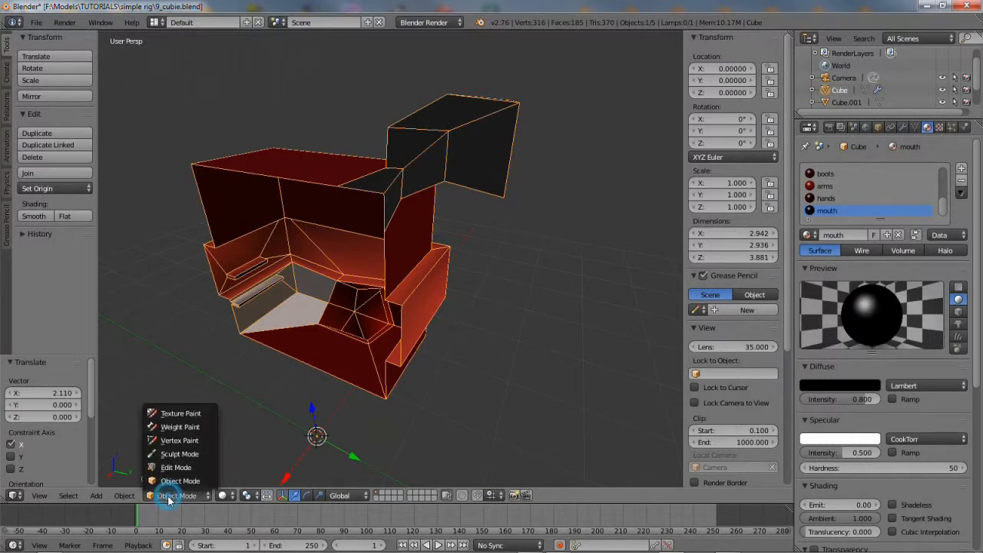
{"action": "left_click", "coordinate": [176, 467]}
{"action": "middle_click_drag", "start_coordinate": [215, 387], "coordinate": [312, 293]}
{"action": "scroll", "coordinate": [237, 331], "scroll_direction": "up", "scroll_amount": 2}
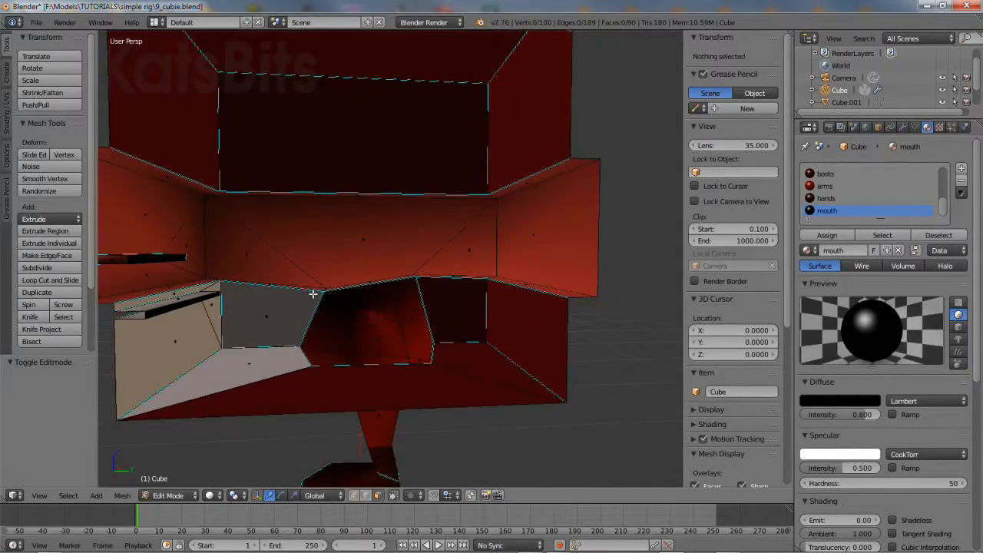
{"action": "middle_click_drag", "start_coordinate": [352, 222], "coordinate": [445, 325]}
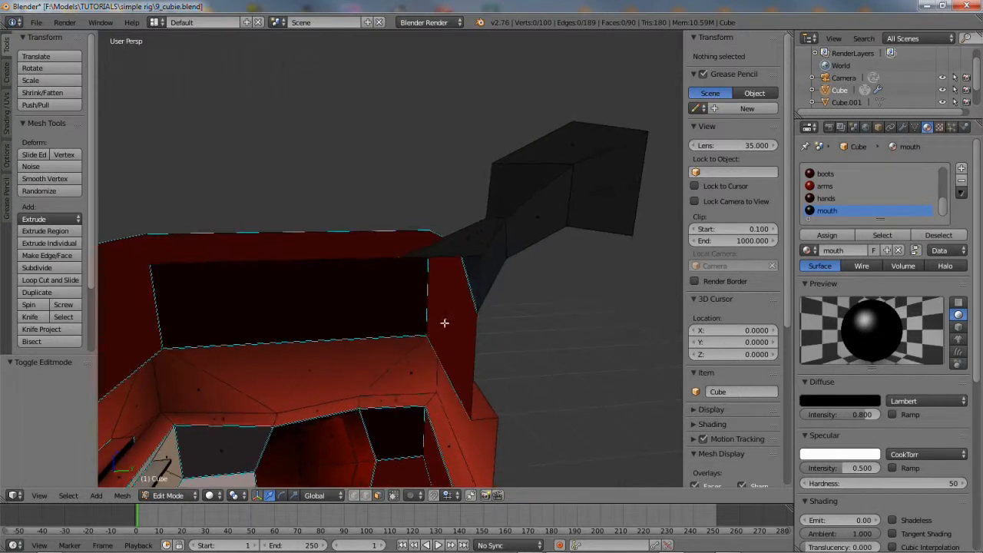
Select the six topknot faces and delete them, leaving 84 faces
{"action": "right_click", "coordinate": [474, 244]}
{"action": "right_click", "coordinate": [490, 251], "text": "shift"}
{"action": "right_click", "coordinate": [514, 233], "text": "shift"}
{"action": "right_click", "coordinate": [514, 199], "text": "shift"}
{"action": "right_click", "coordinate": [552, 160], "text": "shift"}
{"action": "right_click", "coordinate": [598, 179], "text": "shift"}
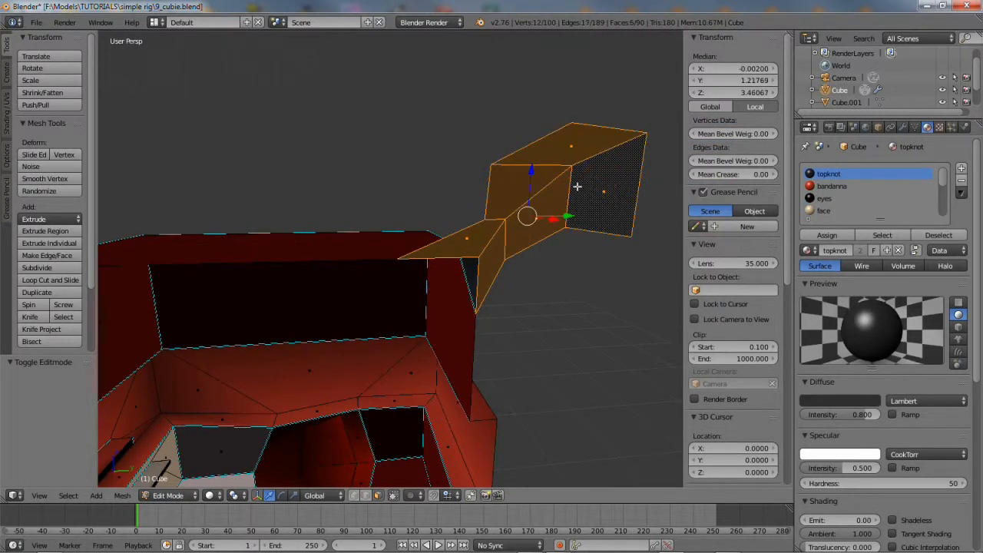
{"action": "left_click", "coordinate": [123, 497]}
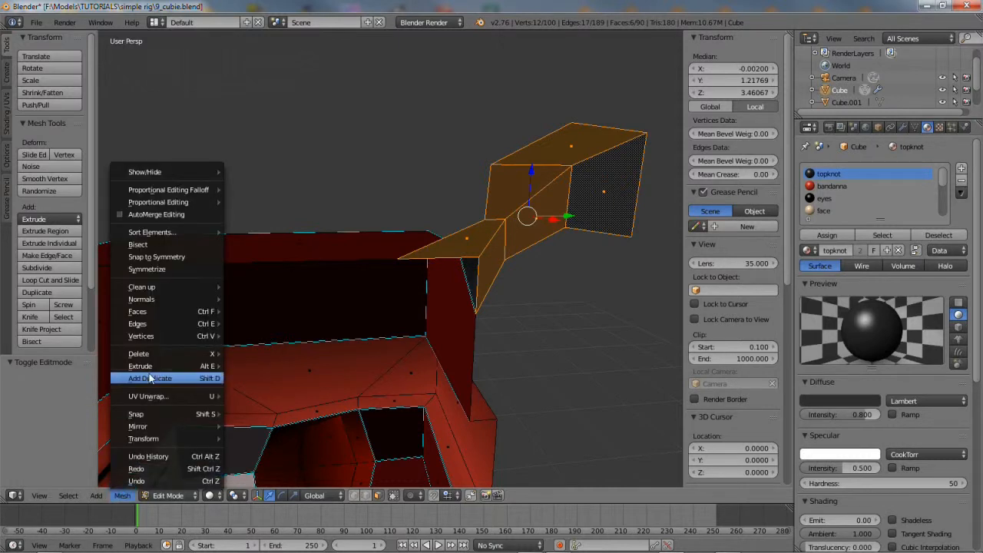
{"action": "mouse_move", "coordinate": [148, 354]}
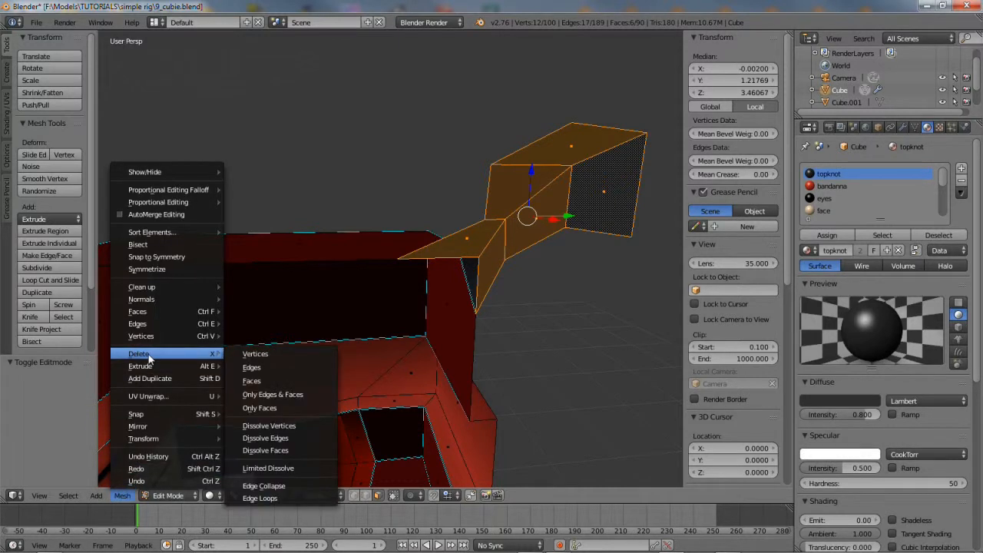
{"action": "left_click", "coordinate": [256, 381]}
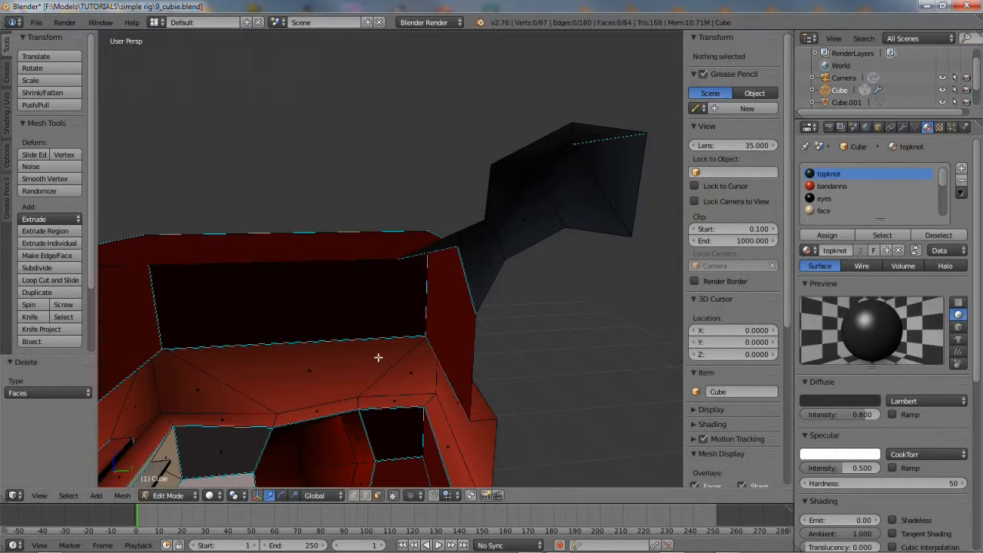
{"action": "middle_click_drag", "start_coordinate": [368, 367], "coordinate": [347, 312]}
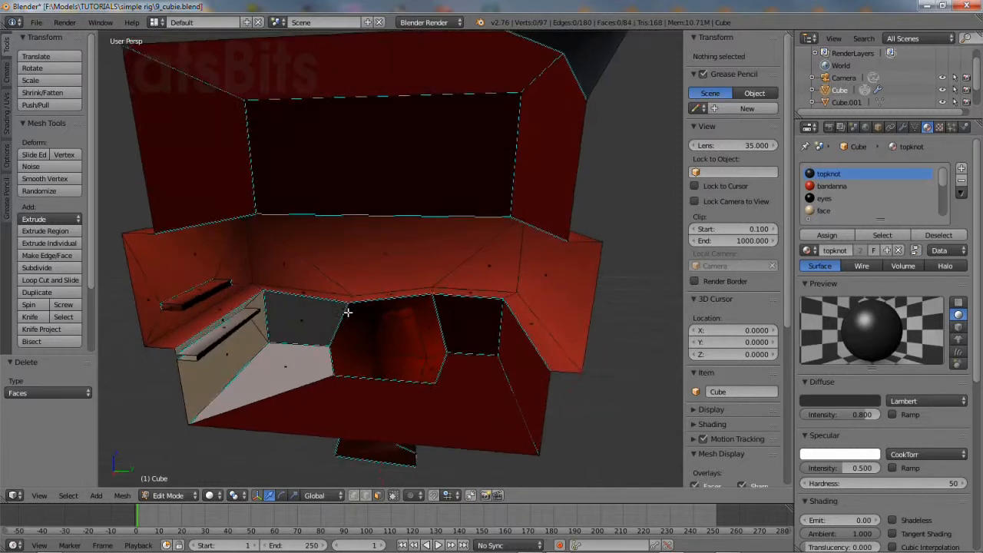
Mark the edges of the thin strip face and its small end face as sharp
{"action": "right_click", "coordinate": [221, 338]}
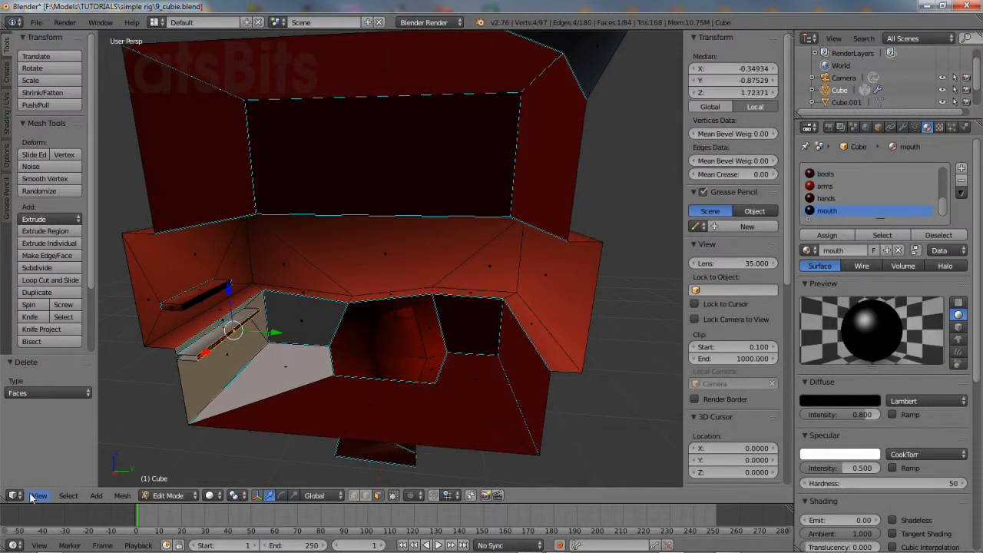
{"action": "left_click", "coordinate": [31, 496]}
{"action": "left_click", "coordinate": [71, 227]}
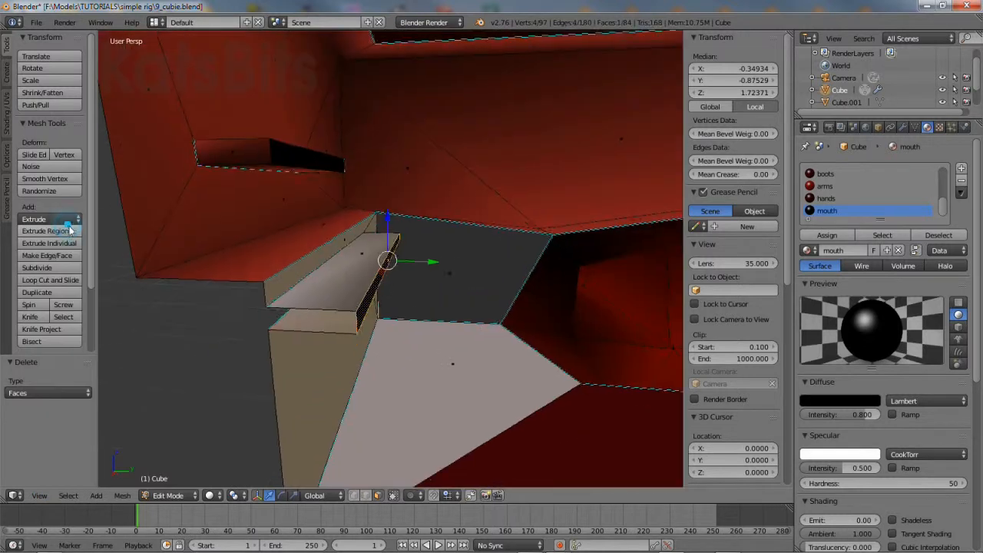
{"action": "middle_click_drag", "start_coordinate": [459, 341], "coordinate": [253, 347]}
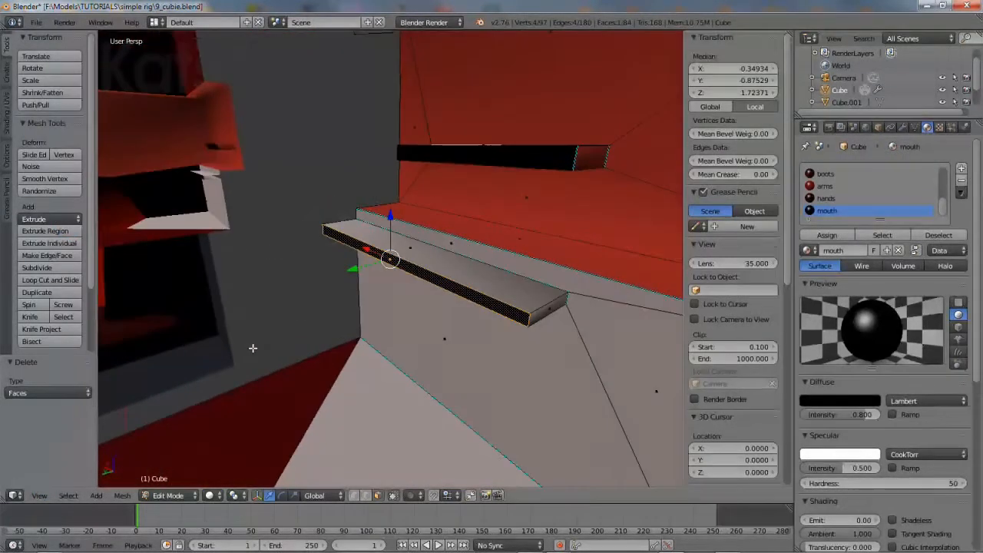
{"action": "left_click", "coordinate": [121, 496]}
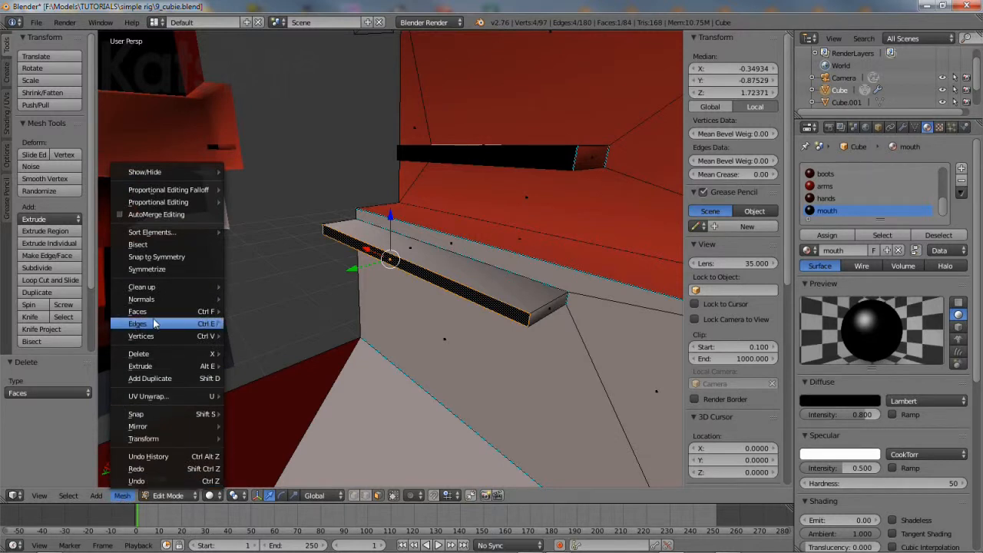
{"action": "mouse_move", "coordinate": [154, 323]}
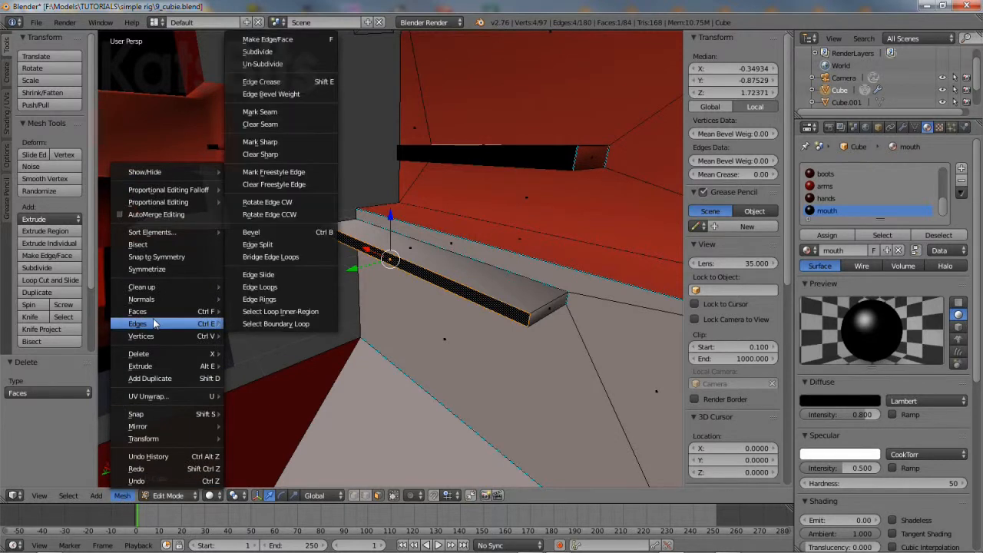
{"action": "left_click", "coordinate": [266, 141]}
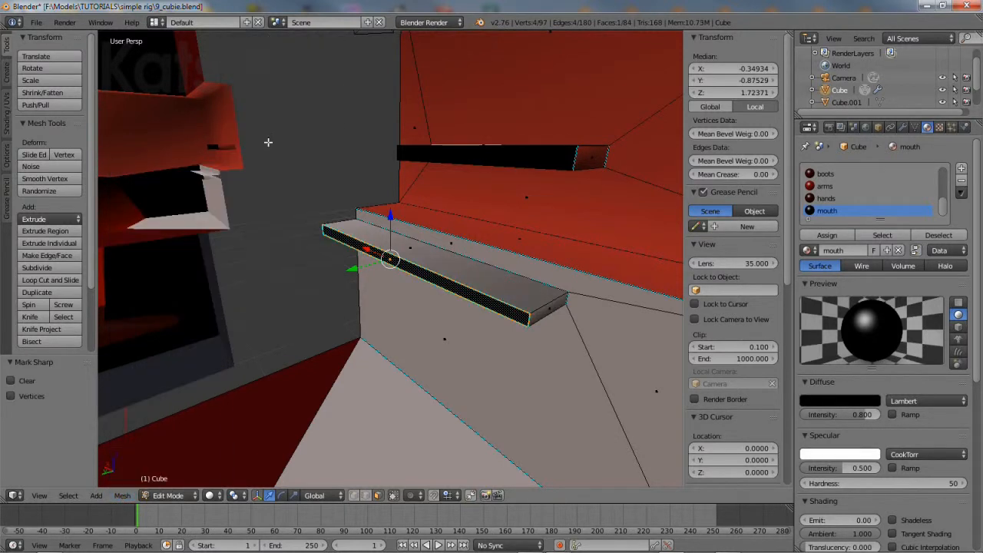
{"action": "right_click", "coordinate": [538, 312]}
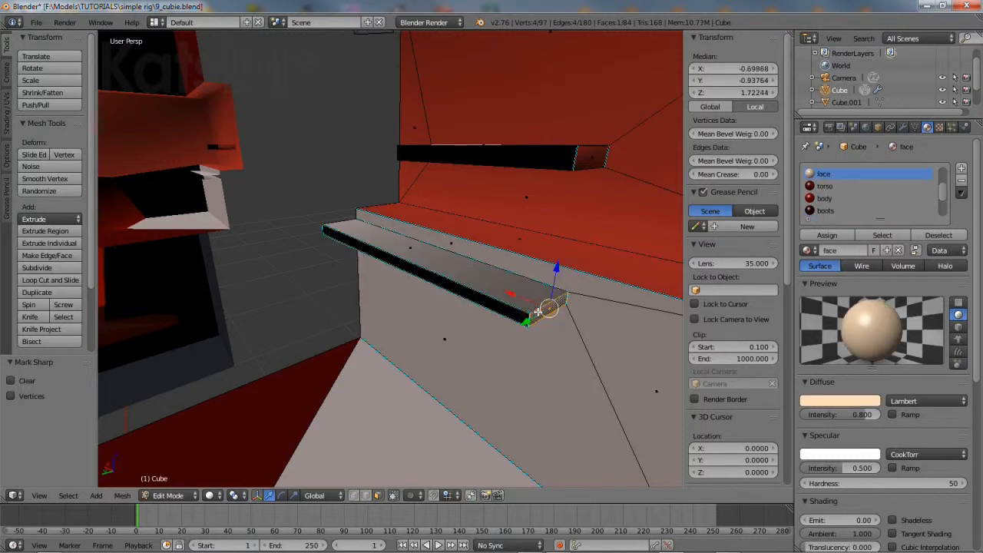
{"action": "left_click", "coordinate": [122, 497]}
{"action": "mouse_move", "coordinate": [157, 327]}
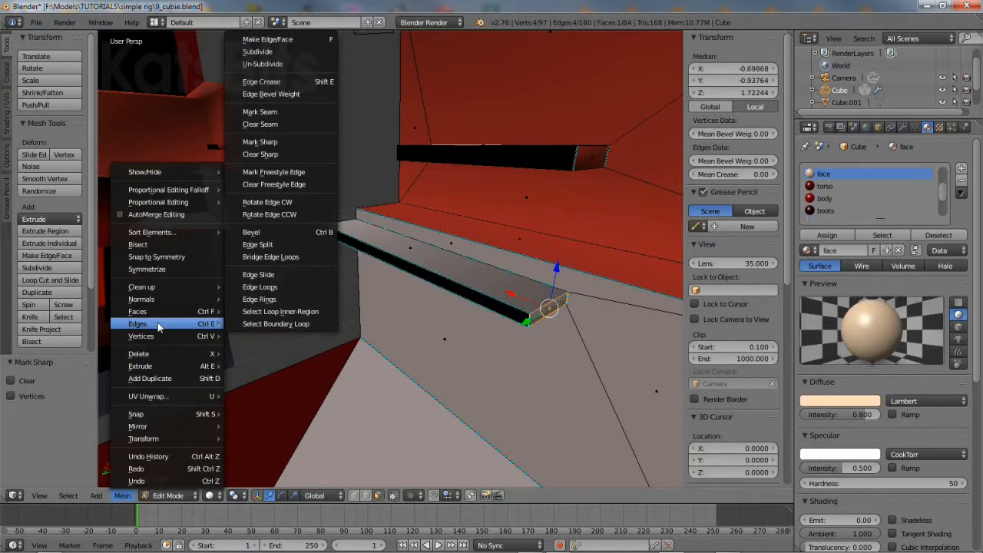
{"action": "left_click", "coordinate": [279, 143]}
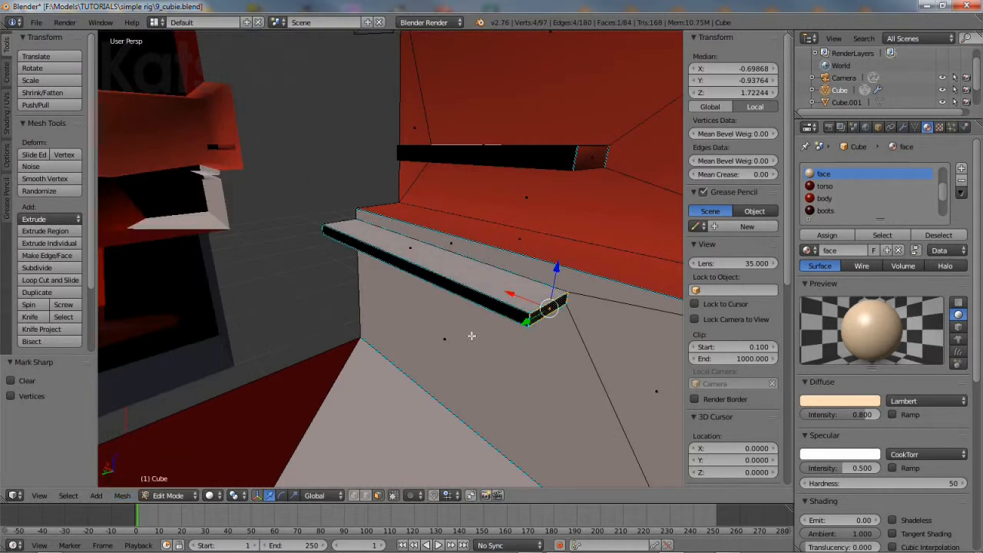
Mark the edges of the black box's face and front end face as sharp
{"action": "middle_click_drag", "start_coordinate": [467, 311], "coordinate": [364, 266]}
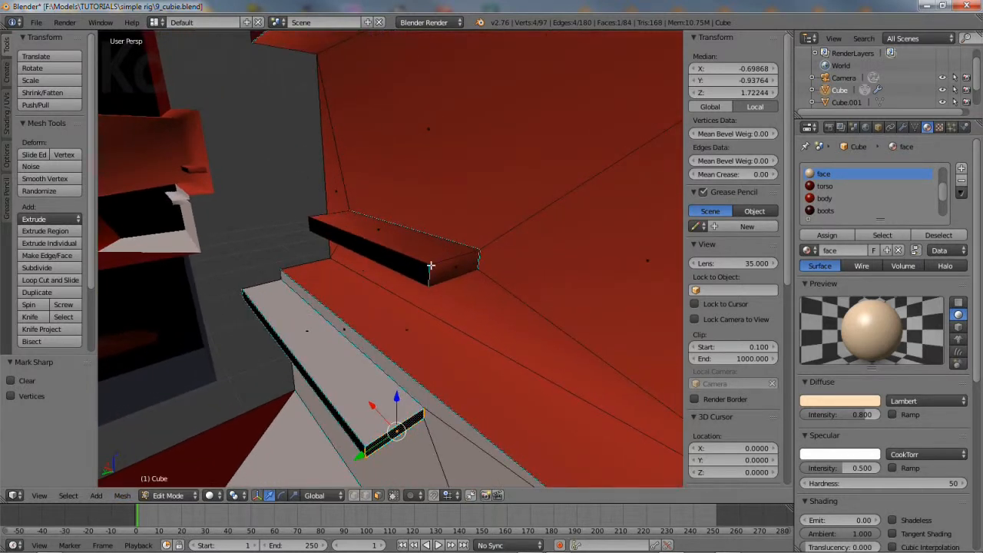
{"action": "right_click", "coordinate": [458, 267]}
{"action": "middle_click_drag", "start_coordinate": [202, 338], "coordinate": [355, 310]}
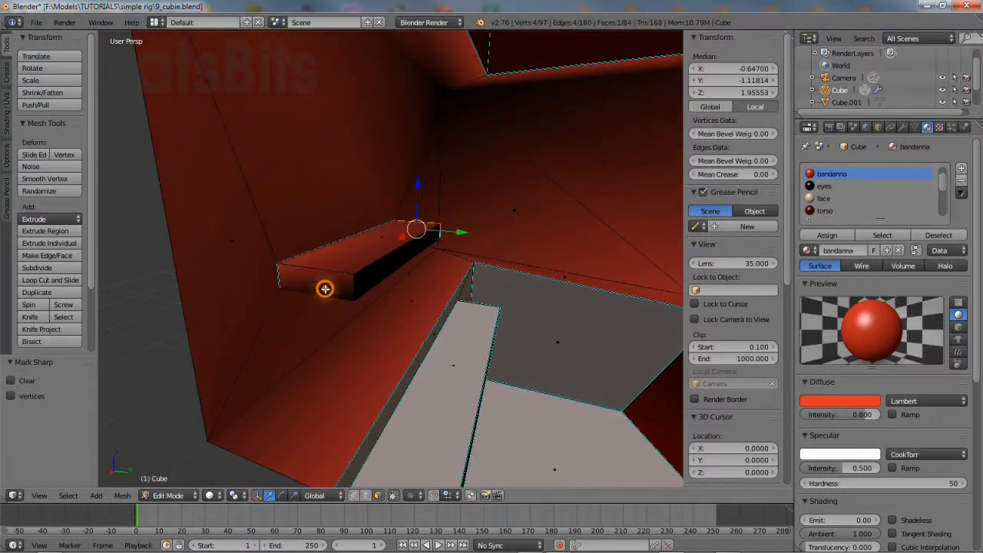
{"action": "right_click", "coordinate": [325, 289], "text": "shift"}
{"action": "left_click", "coordinate": [122, 496]}
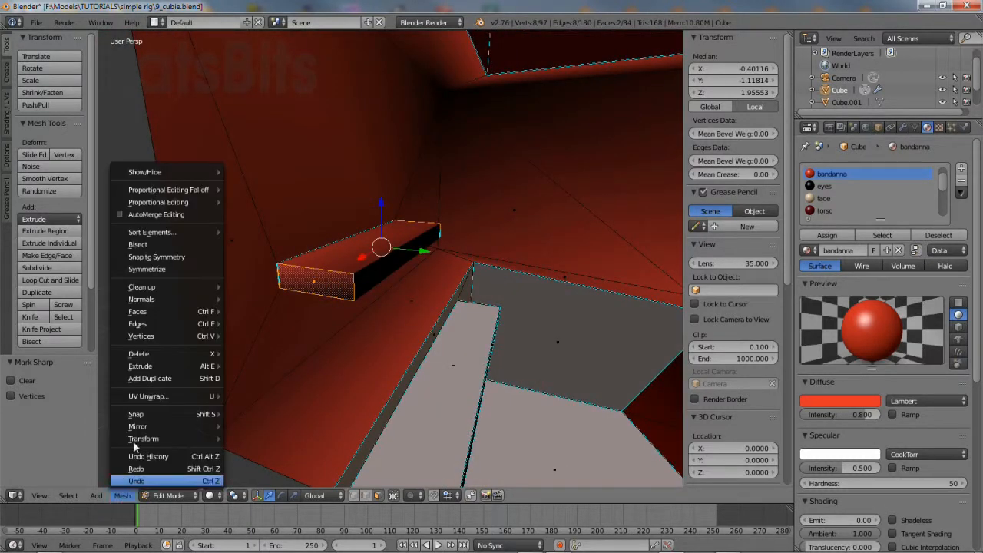
{"action": "mouse_move", "coordinate": [161, 325]}
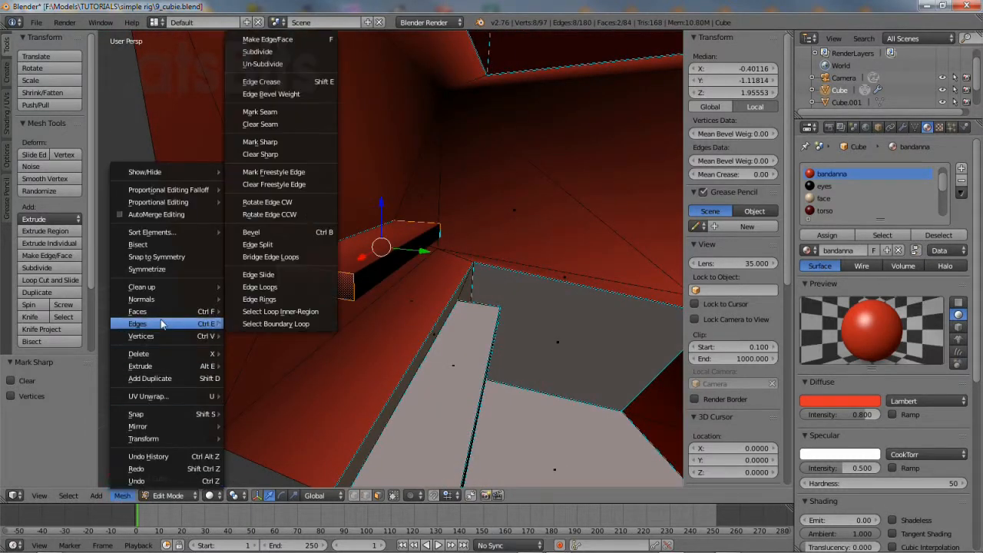
{"action": "left_click", "coordinate": [261, 142]}
Mark the box's long side face edges as sharp and check the head from above
{"action": "right_click", "coordinate": [368, 275]}
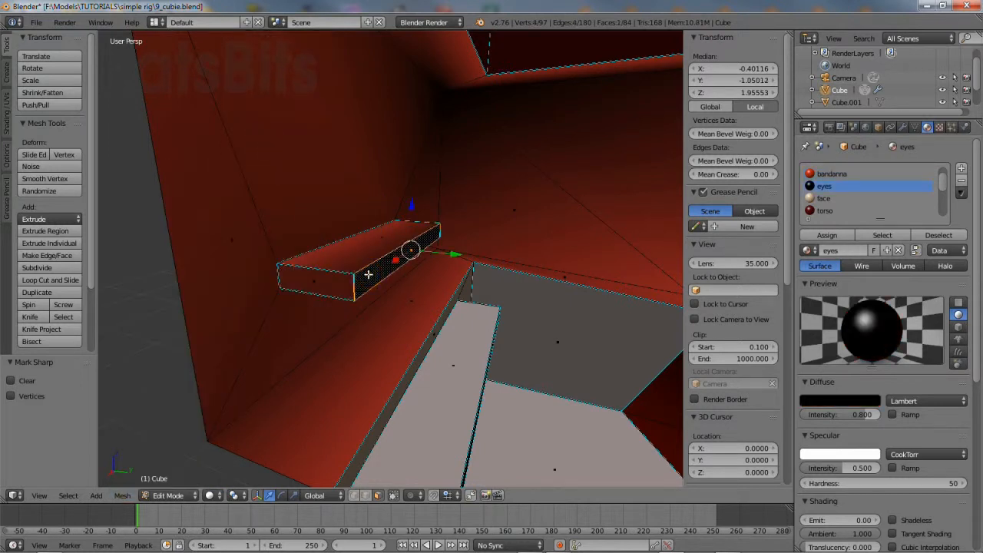
{"action": "left_click", "coordinate": [120, 497]}
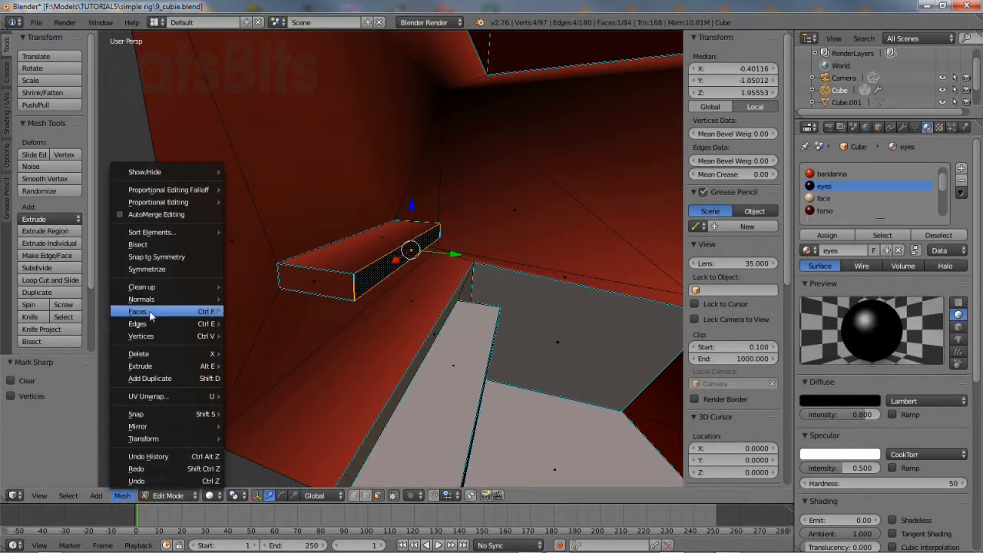
{"action": "mouse_move", "coordinate": [150, 326]}
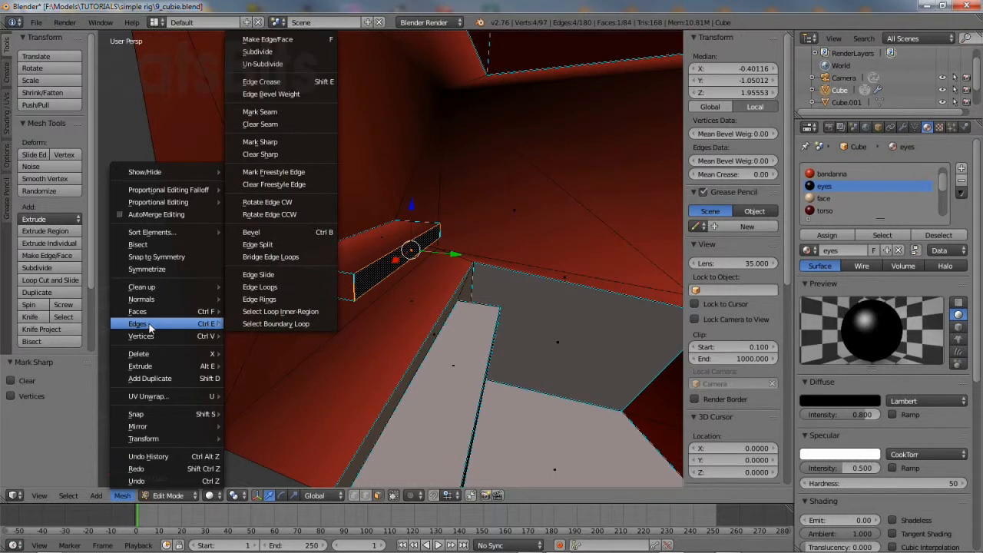
{"action": "left_click", "coordinate": [262, 143]}
{"action": "middle_click_drag", "start_coordinate": [489, 355], "coordinate": [365, 296]}
{"action": "middle_click_drag", "start_coordinate": [412, 330], "coordinate": [325, 374]}
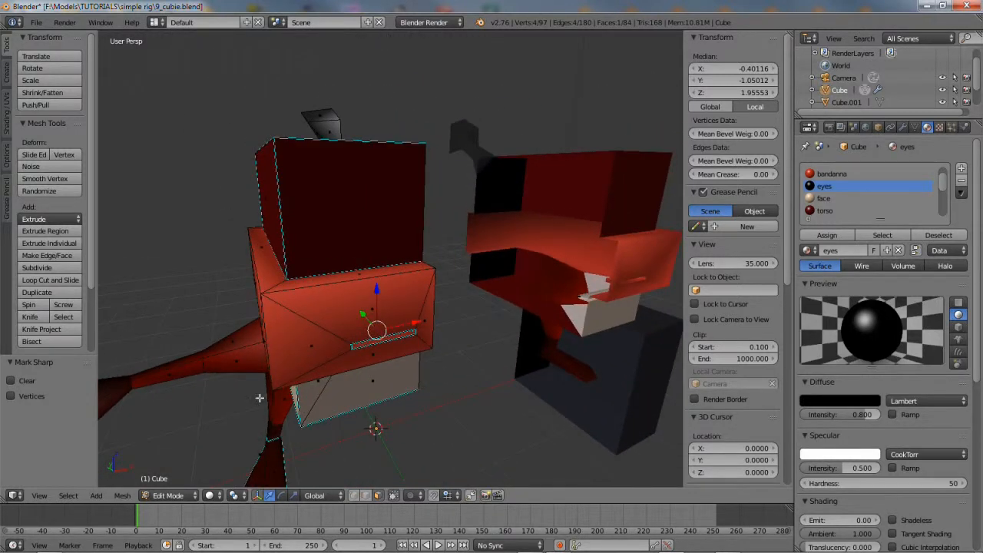
Return to Object Mode, select Cube.002, and frame it in the view
{"action": "left_click", "coordinate": [167, 497]}
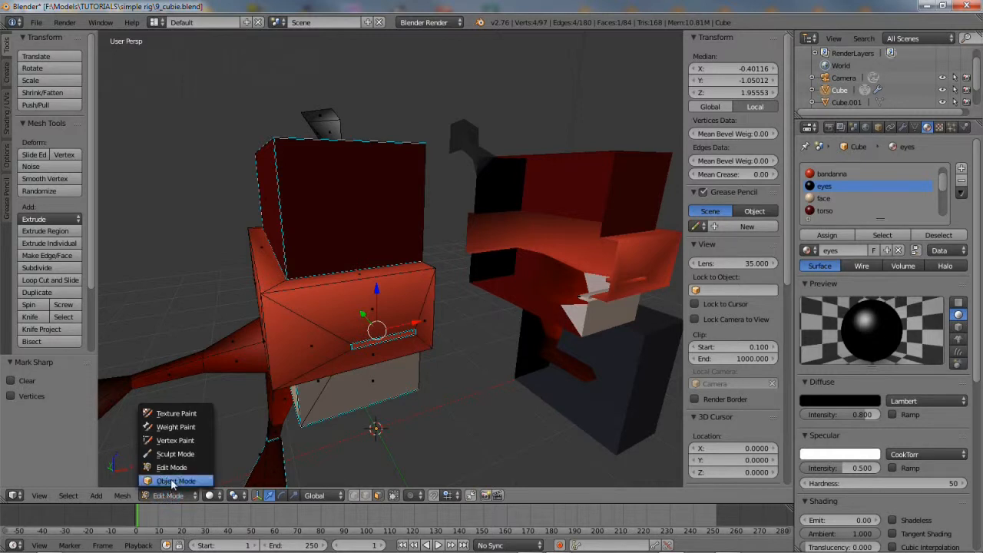
{"action": "left_click", "coordinate": [173, 481]}
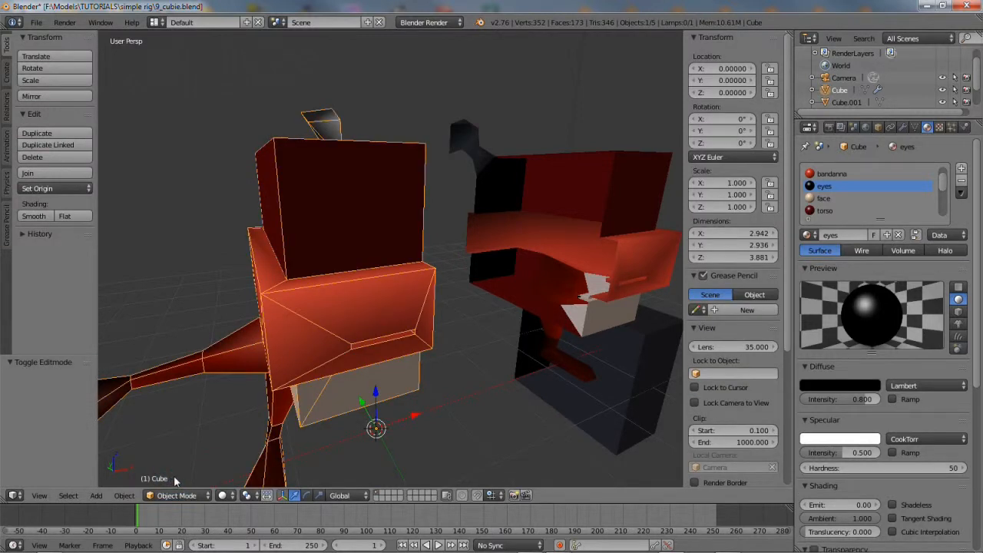
{"action": "right_click", "coordinate": [541, 169]}
{"action": "left_click", "coordinate": [37, 496]}
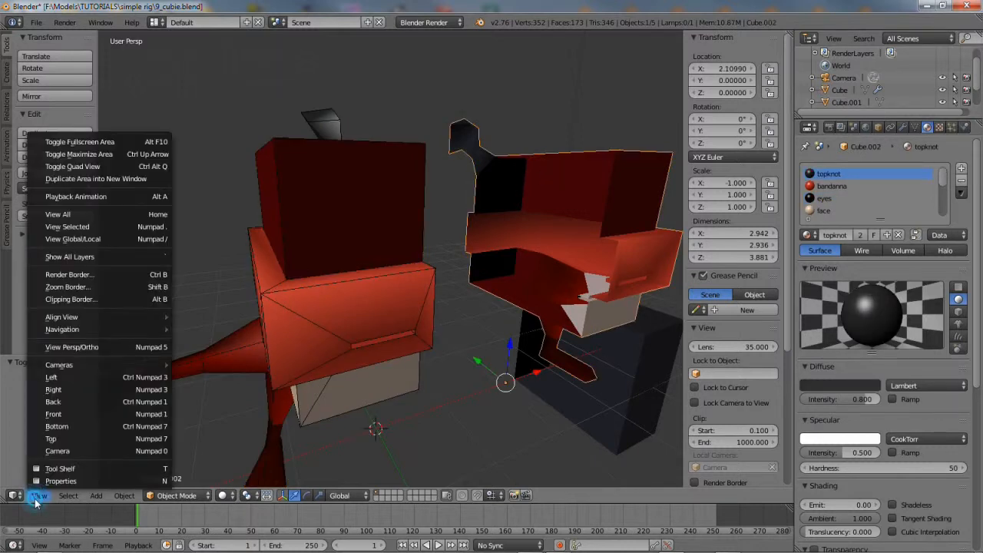
{"action": "left_click", "coordinate": [67, 226]}
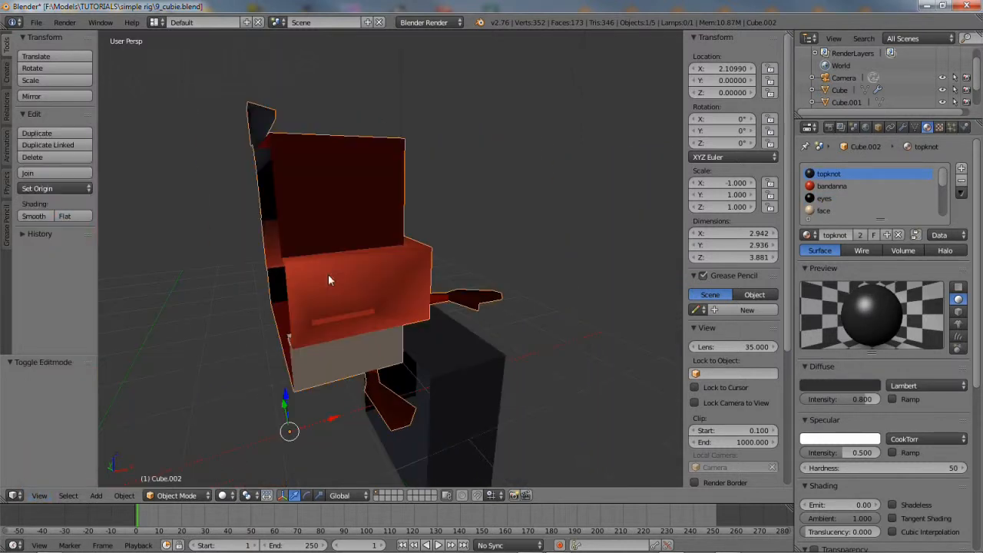
{"action": "middle_click_drag", "start_coordinate": [269, 336], "coordinate": [311, 368]}
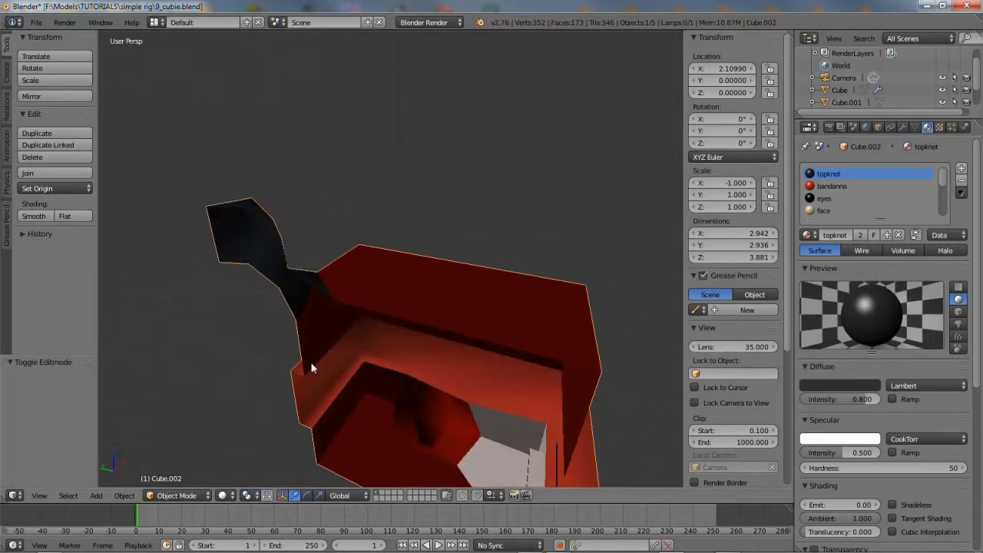
Inspect Cube.002's mesh in Edit Mode from close up and from the front
{"action": "left_click", "coordinate": [177, 496]}
{"action": "left_click", "coordinate": [176, 468]}
{"action": "middle_click_drag", "start_coordinate": [228, 377], "coordinate": [231, 317]}
{"action": "left_click", "coordinate": [39, 495]}
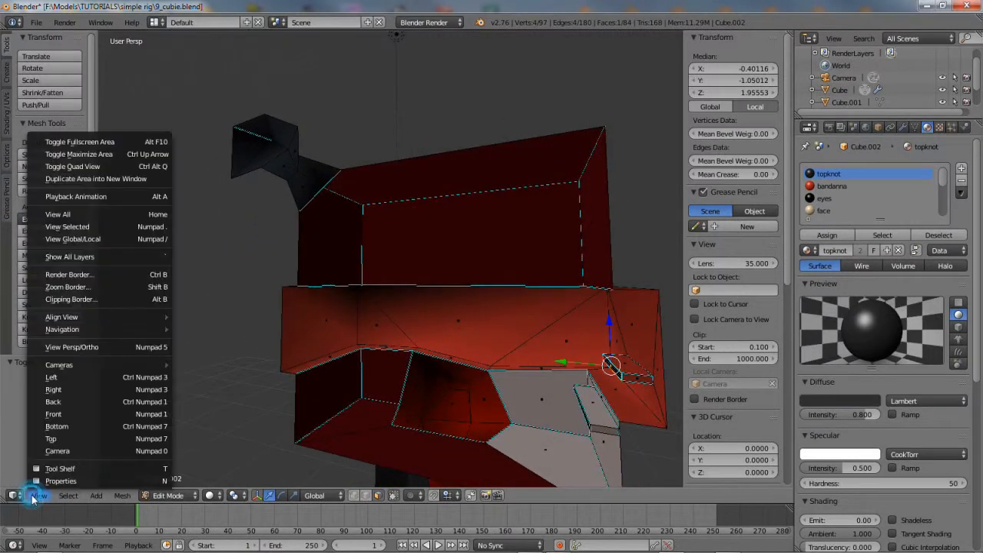
{"action": "left_click", "coordinate": [64, 229]}
{"action": "middle_click_drag", "start_coordinate": [272, 316], "coordinate": [263, 358]}
{"action": "scroll", "coordinate": [280, 367], "scroll_direction": "down", "scroll_amount": 4}
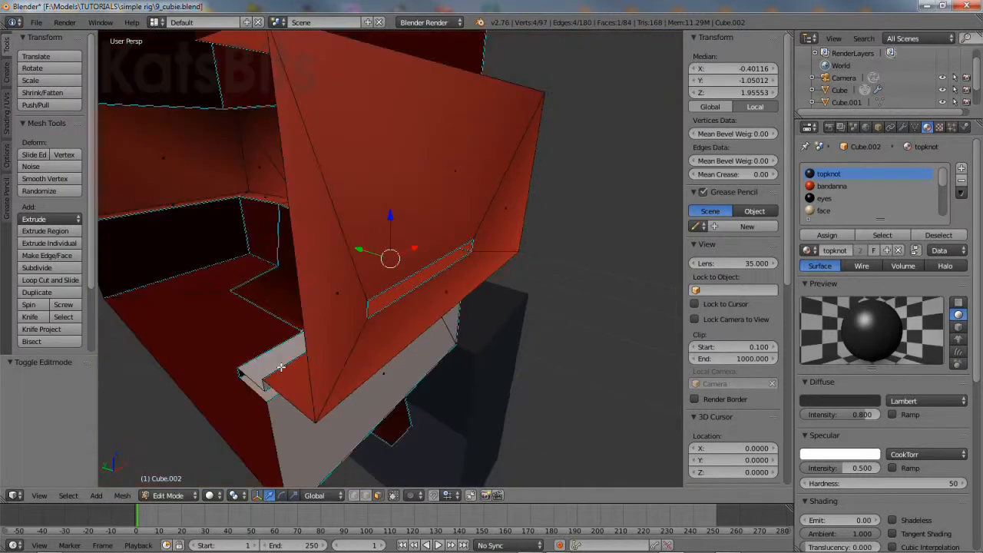
{"action": "middle_click_drag", "start_coordinate": [340, 384], "coordinate": [388, 408]}
{"action": "scroll", "coordinate": [257, 365], "scroll_direction": "down", "scroll_amount": 3}
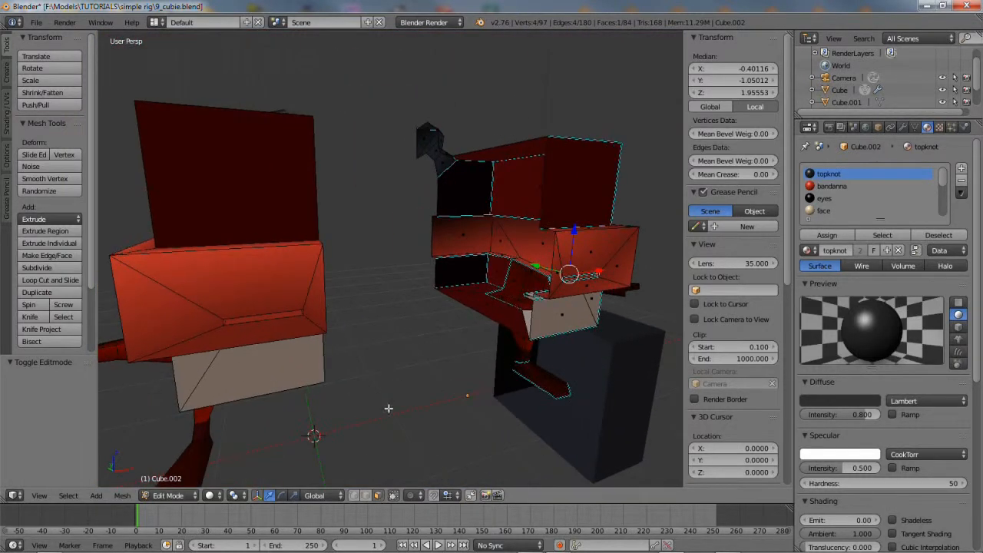
Go back to Object Mode and select the original Cube, viewing its left side
{"action": "left_click", "coordinate": [192, 496]}
{"action": "left_click", "coordinate": [170, 473]}
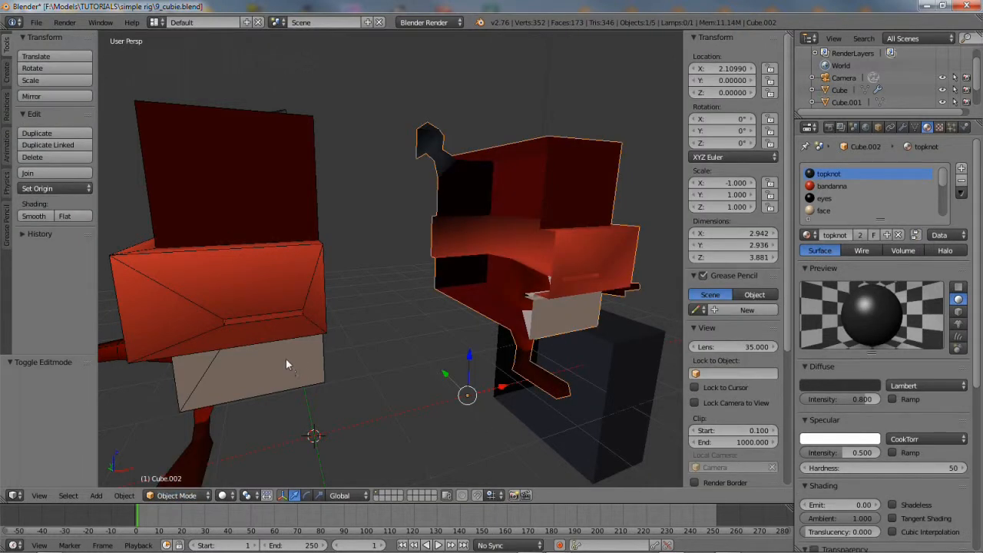
{"action": "right_click", "coordinate": [258, 336]}
{"action": "middle_click_drag", "start_coordinate": [259, 339], "coordinate": [283, 364]}
{"action": "scroll", "coordinate": [283, 366], "scroll_direction": "down", "scroll_amount": 1}
{"action": "middle_click_drag", "start_coordinate": [292, 397], "coordinate": [355, 388]}
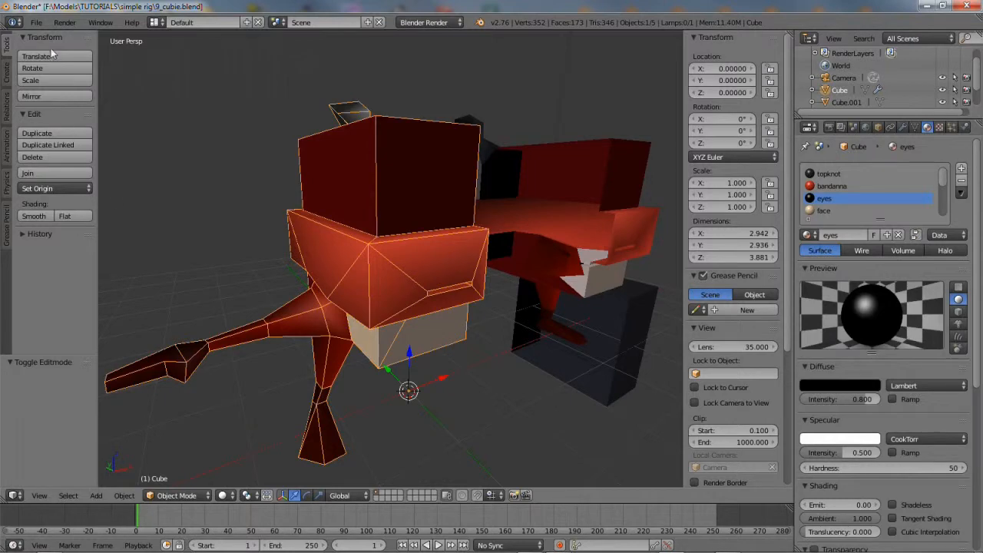
Save the scene under the new name 10_cubie.blend in the simple rig folder
{"action": "left_click", "coordinate": [36, 22]}
{"action": "left_click", "coordinate": [48, 128]}
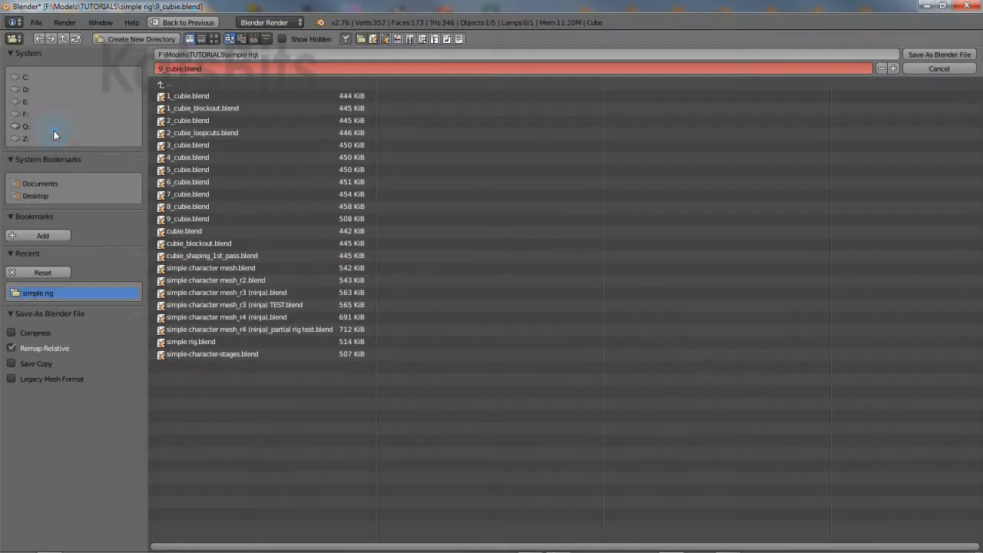
{"action": "left_click", "coordinate": [161, 68]}
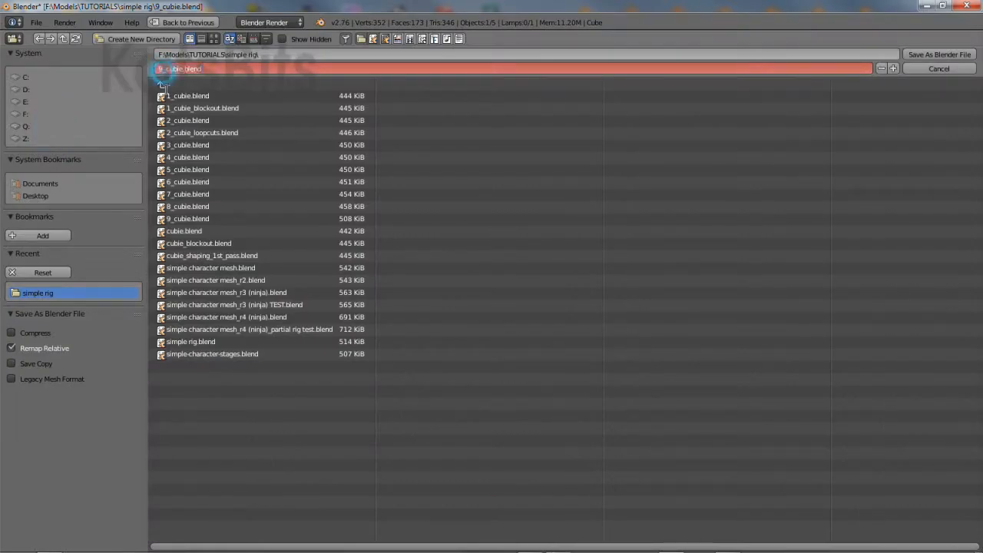
{"action": "type", "text": "10"}
{"action": "key", "text": "Return"}
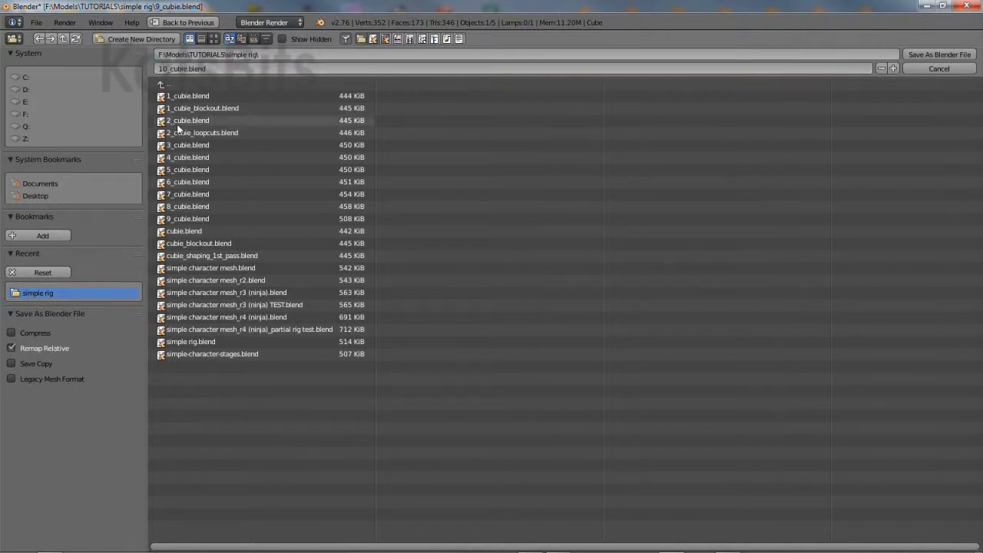
{"action": "left_click", "coordinate": [928, 56]}
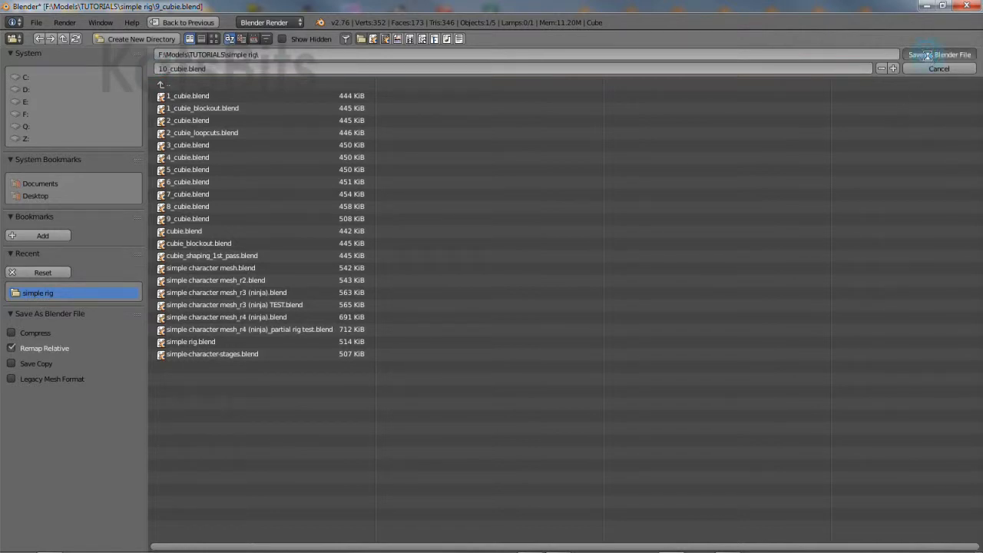
Turn on Backface Culling in the N panel's Shading settings to hide back faces
{"action": "right_click", "coordinate": [382, 180]}
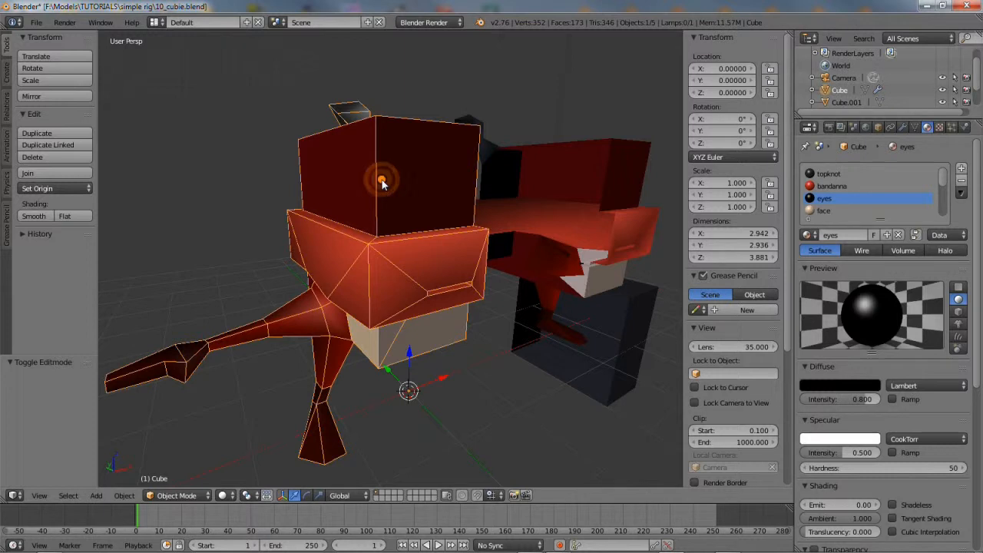
{"action": "left_click_drag", "start_coordinate": [784, 261], "coordinate": [785, 412]}
{"action": "left_click", "coordinate": [692, 434]}
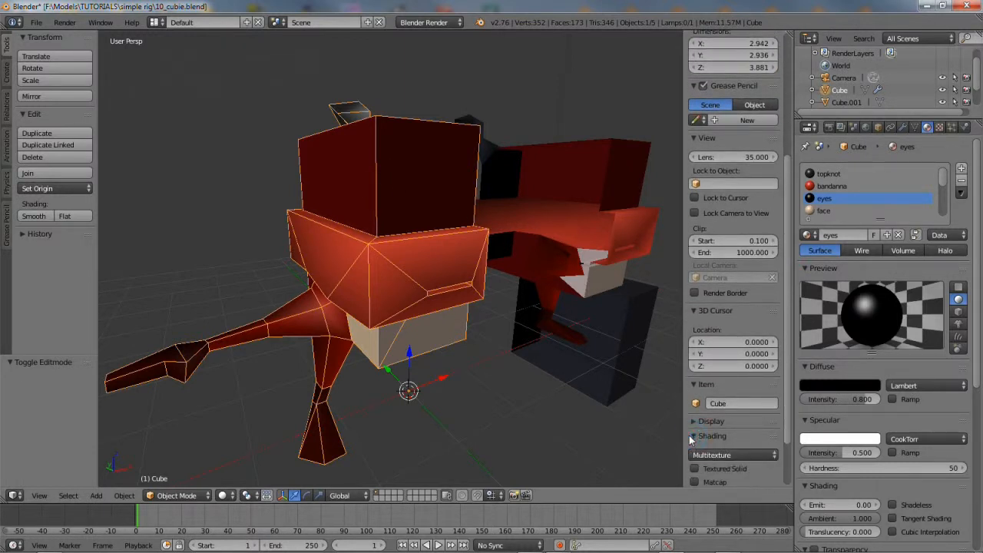
{"action": "scroll", "coordinate": [690, 435], "scroll_direction": "down", "scroll_amount": 2}
{"action": "left_click", "coordinate": [693, 432]}
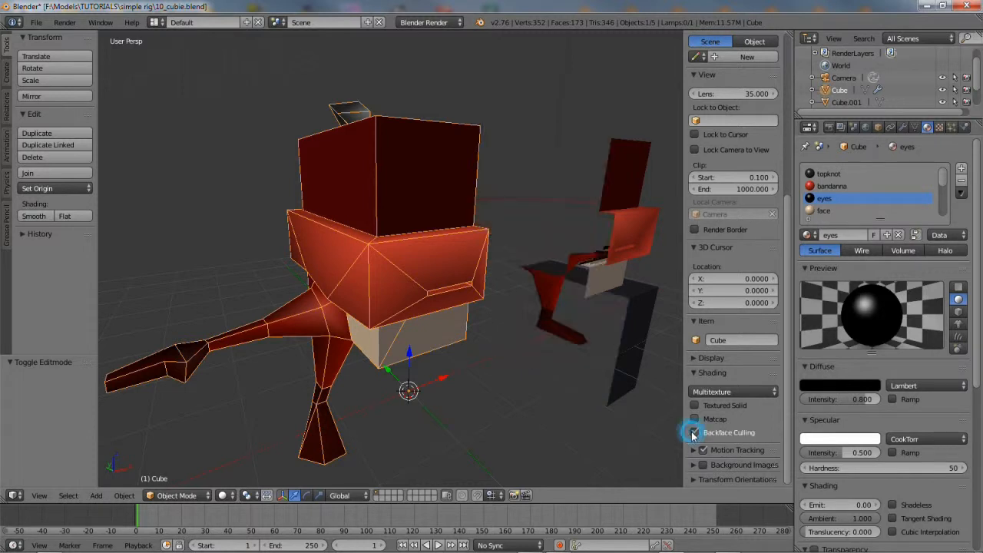
{"action": "mouse_move", "coordinate": [523, 275]}
{"action": "middle_mouse_down"}
{"action": "mouse_move", "coordinate": [395, 275]}
{"action": "mouse_move", "coordinate": [515, 275]}
{"action": "middle_mouse_up"}
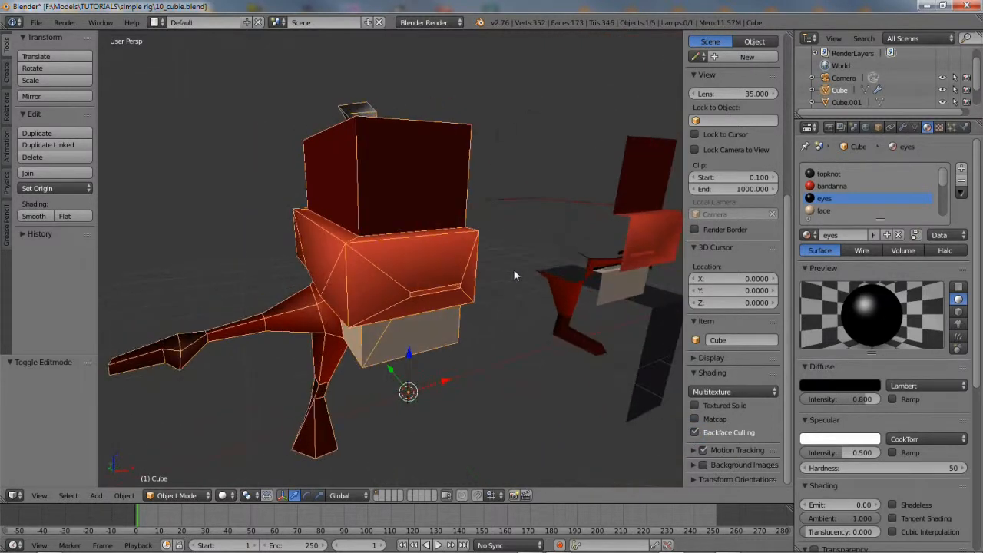
Enable Wire display on Cube.002 in its Object settings, leaving All Edges off
{"action": "right_click", "coordinate": [643, 164]}
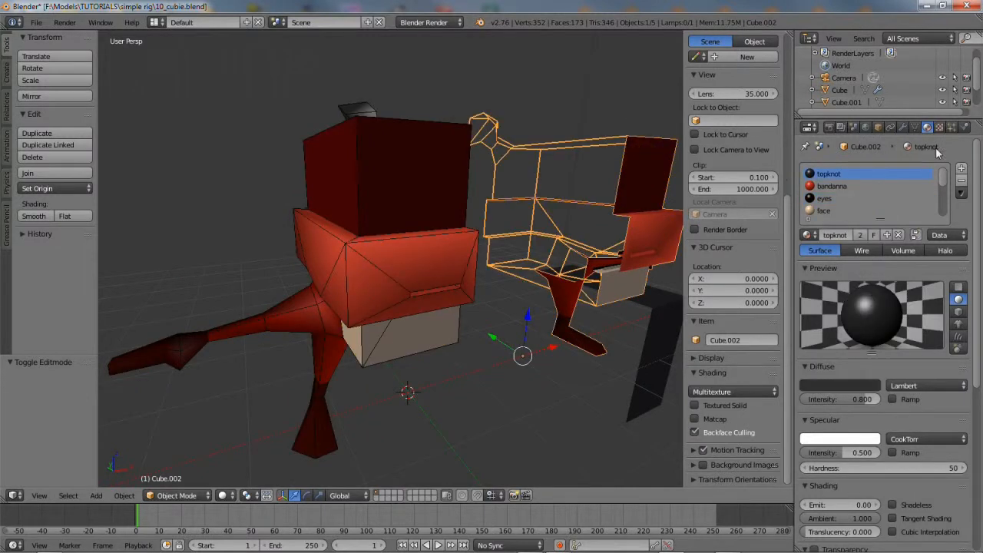
{"action": "left_click", "coordinate": [879, 127]}
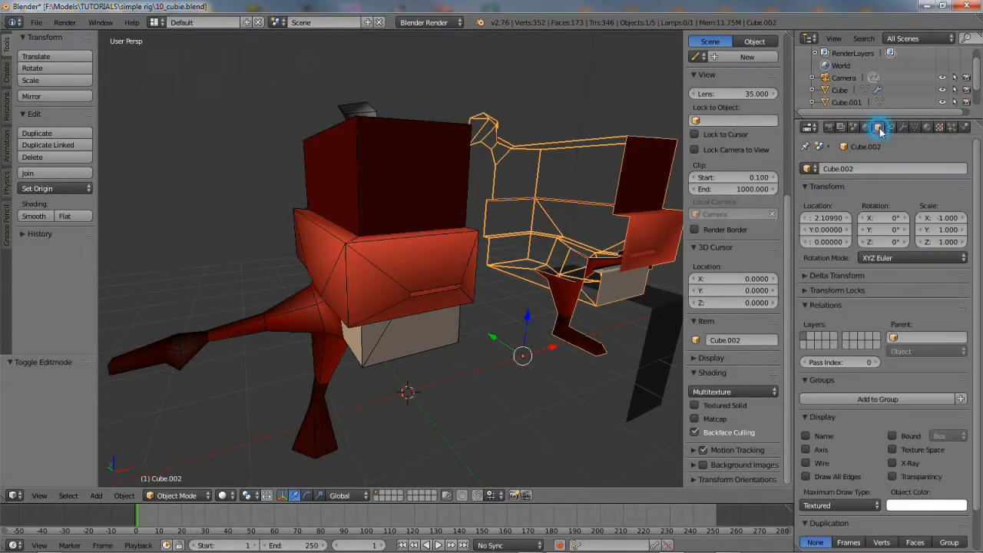
{"action": "left_click", "coordinate": [805, 464]}
{"action": "left_click", "coordinate": [807, 476]}
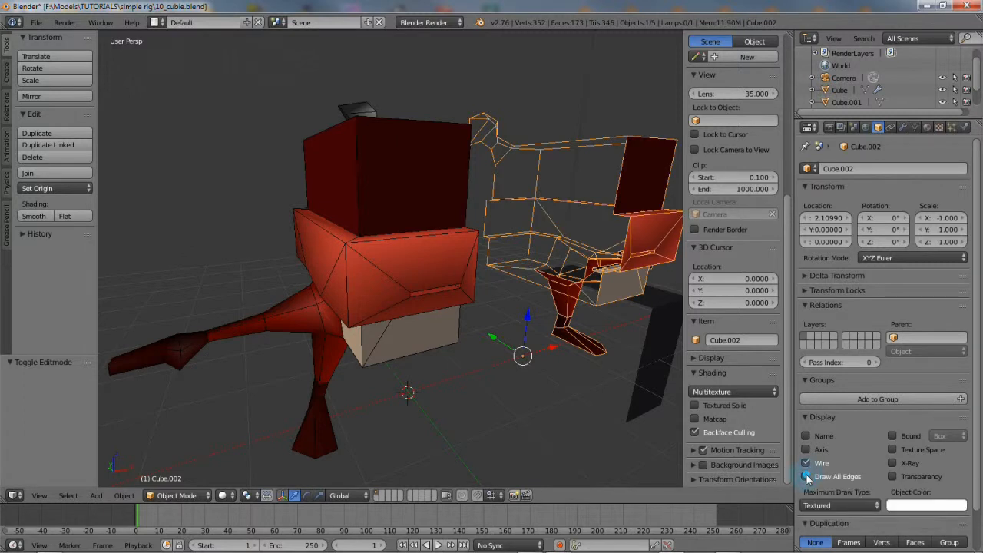
{"action": "left_click", "coordinate": [807, 476]}
{"action": "middle_click_drag", "start_coordinate": [458, 299], "coordinate": [466, 304]}
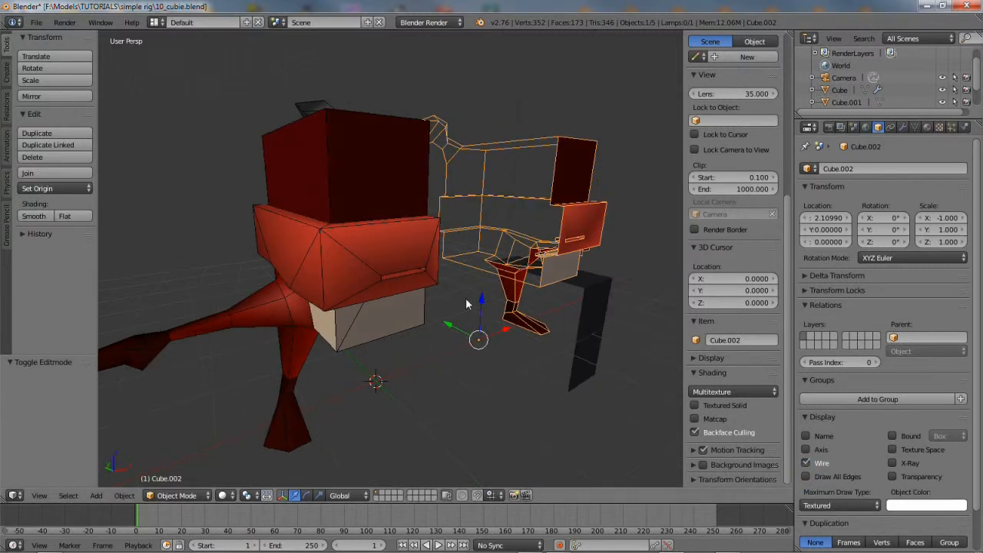
{"action": "right_click", "coordinate": [339, 173]}
Put the body Cube into Edit Mode and hide the sharp-edge highlights
{"action": "left_click", "coordinate": [176, 496]}
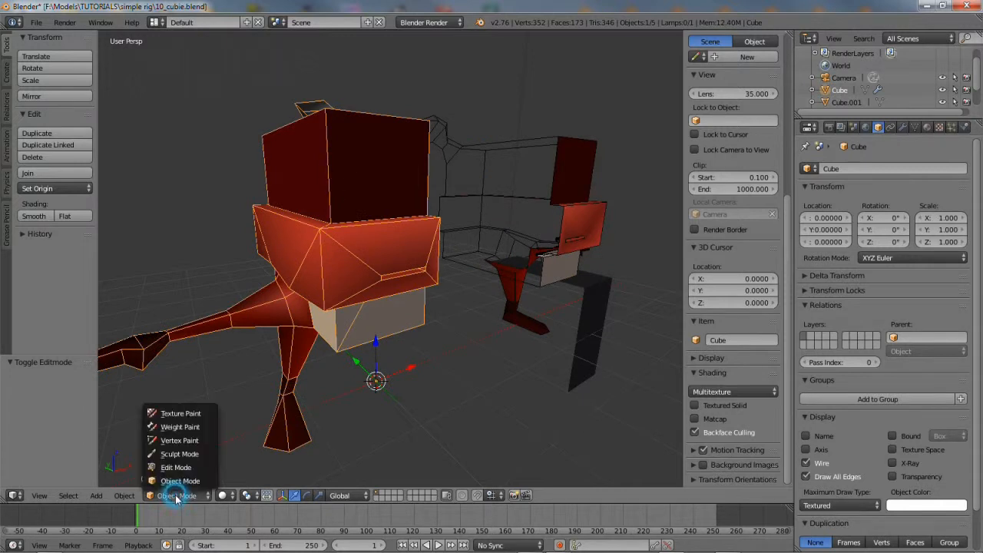
{"action": "left_click", "coordinate": [173, 467]}
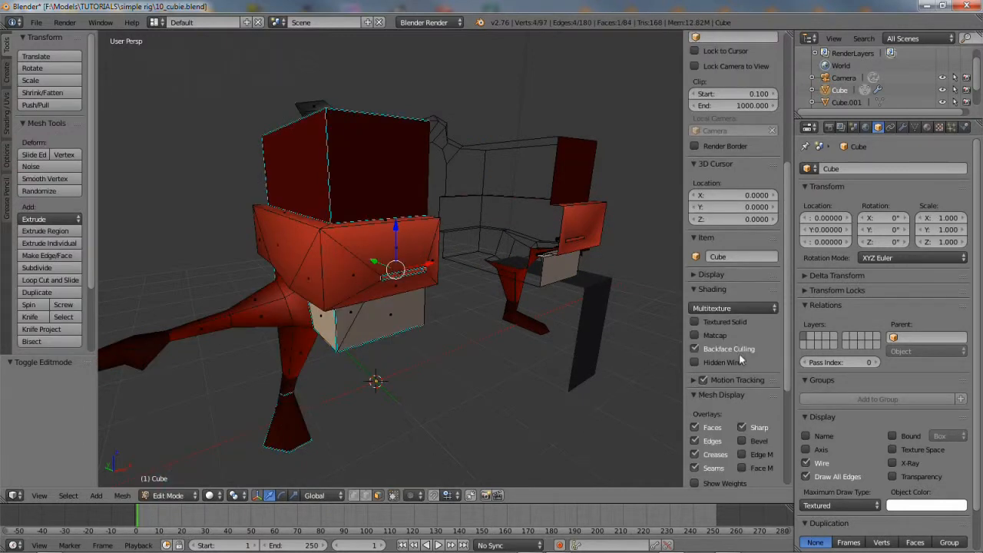
{"action": "left_click_drag", "start_coordinate": [783, 296], "coordinate": [788, 380]}
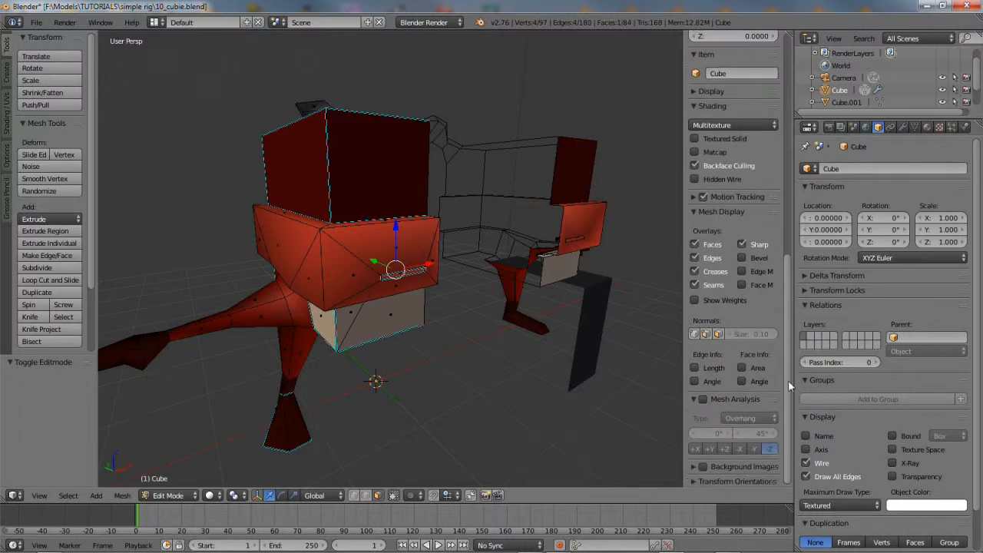
{"action": "left_click", "coordinate": [742, 245]}
{"action": "left_click", "coordinate": [742, 245]}
{"action": "left_click", "coordinate": [742, 245]}
Select the first two head edges of the seam chain
{"action": "middle_click_drag", "start_coordinate": [357, 310], "coordinate": [336, 341]}
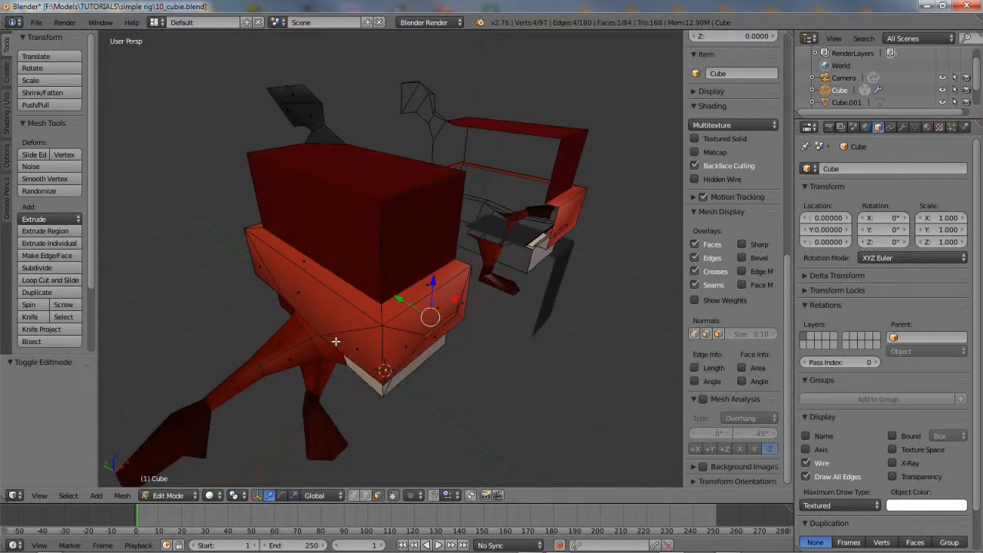
{"action": "right_click", "coordinate": [371, 307]}
{"action": "middle_click_drag", "start_coordinate": [351, 283], "coordinate": [398, 252]}
{"action": "right_click", "coordinate": [400, 249], "text": "shift"}
{"action": "middle_click_drag", "start_coordinate": [404, 373], "coordinate": [391, 296]}
Add more head edges and the mouth's top edge to the seam selection
{"action": "right_click", "coordinate": [393, 207], "text": "shift"}
{"action": "right_click", "coordinate": [420, 197], "text": "shift"}
{"action": "right_click", "coordinate": [459, 204], "text": "shift"}
{"action": "middle_click_drag", "start_coordinate": [458, 203], "coordinate": [379, 209]}
{"action": "right_click", "coordinate": [379, 210], "text": "shift"}
{"action": "right_click", "coordinate": [382, 204], "text": "shift"}
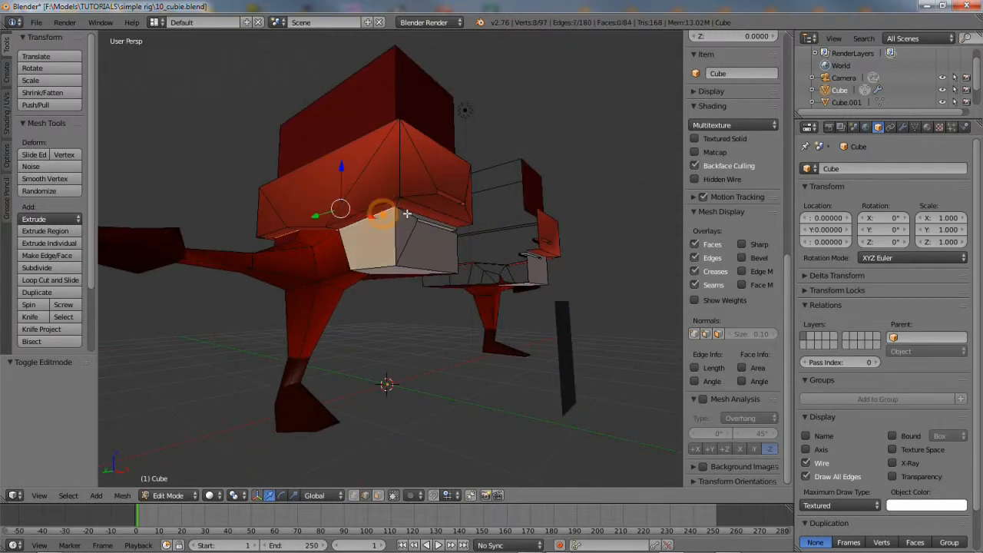
{"action": "right_click", "coordinate": [410, 210], "text": "shift"}
{"action": "middle_click_drag", "start_coordinate": [426, 252], "coordinate": [431, 311]}
Extend the selection across the box's top and corner edges to close the seam loop
{"action": "right_click", "coordinate": [406, 167], "text": "shift"}
{"action": "middle_click_drag", "start_coordinate": [405, 168], "coordinate": [422, 248]}
{"action": "right_click", "coordinate": [379, 184], "text": "shift"}
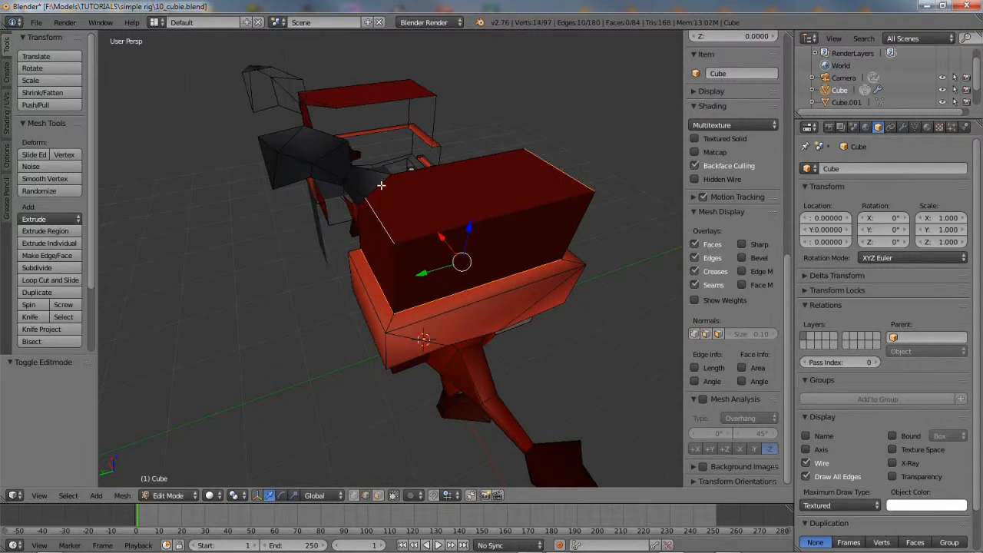
{"action": "middle_click_drag", "start_coordinate": [386, 301], "coordinate": [400, 188]}
{"action": "right_click", "coordinate": [401, 223], "text": "shift"}
{"action": "middle_click_drag", "start_coordinate": [466, 256], "coordinate": [375, 267]}
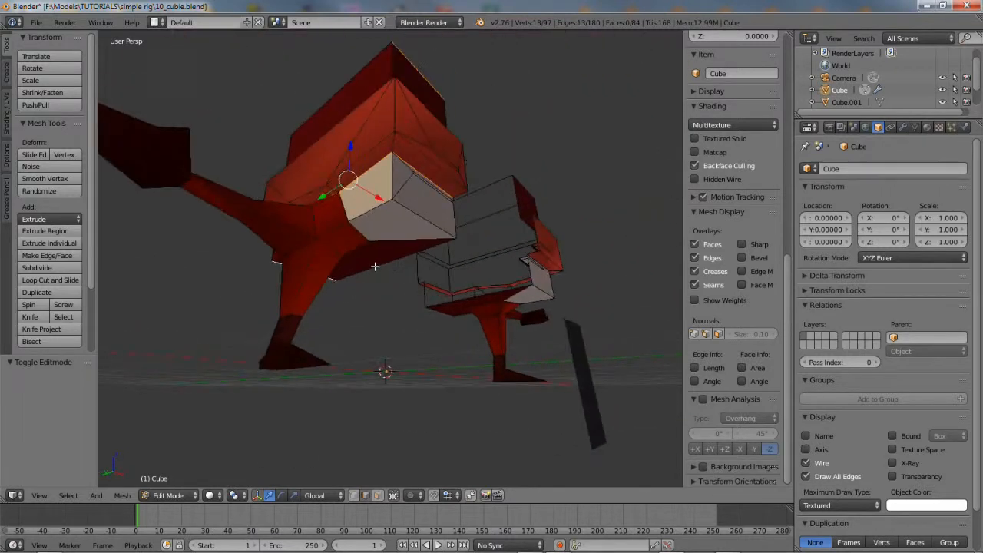
{"action": "right_click", "coordinate": [429, 218], "text": "shift"}
{"action": "middle_click_drag", "start_coordinate": [429, 217], "coordinate": [368, 197]}
{"action": "right_click", "coordinate": [369, 221], "text": "shift"}
{"action": "right_click", "coordinate": [436, 189], "text": "shift"}
{"action": "right_click", "coordinate": [430, 230], "text": "shift"}
{"action": "right_click", "coordinate": [361, 249], "text": "shift"}
Mark the 19 selected edges as UV seams with Mesh > Edges > Mark Seam
{"action": "middle_click_drag", "start_coordinate": [361, 249], "coordinate": [358, 322]}
{"action": "left_click", "coordinate": [122, 495]}
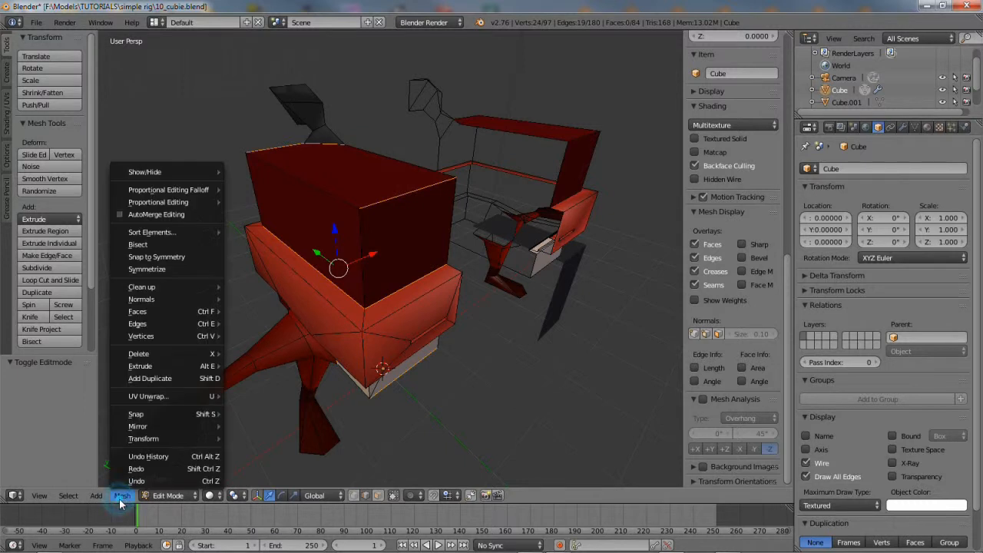
{"action": "mouse_move", "coordinate": [203, 326]}
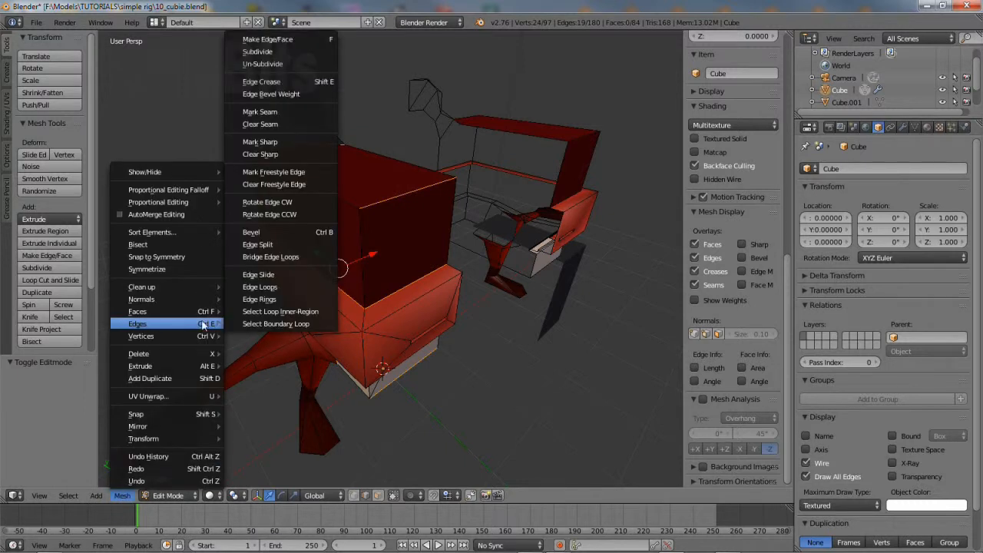
{"action": "left_click", "coordinate": [295, 112]}
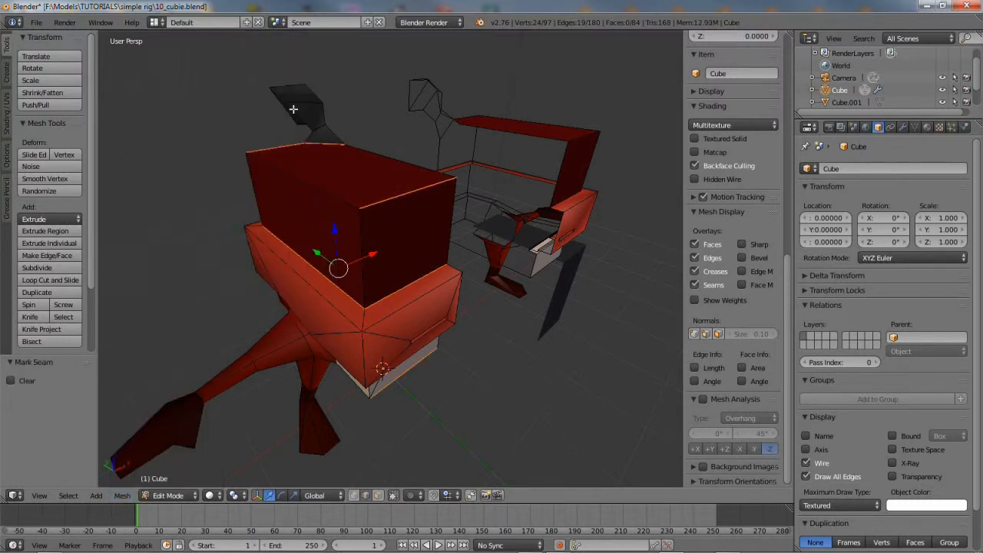
Select an edge path down the leg, framing it with View Selected
{"action": "middle_click_drag", "start_coordinate": [327, 339], "coordinate": [399, 253]}
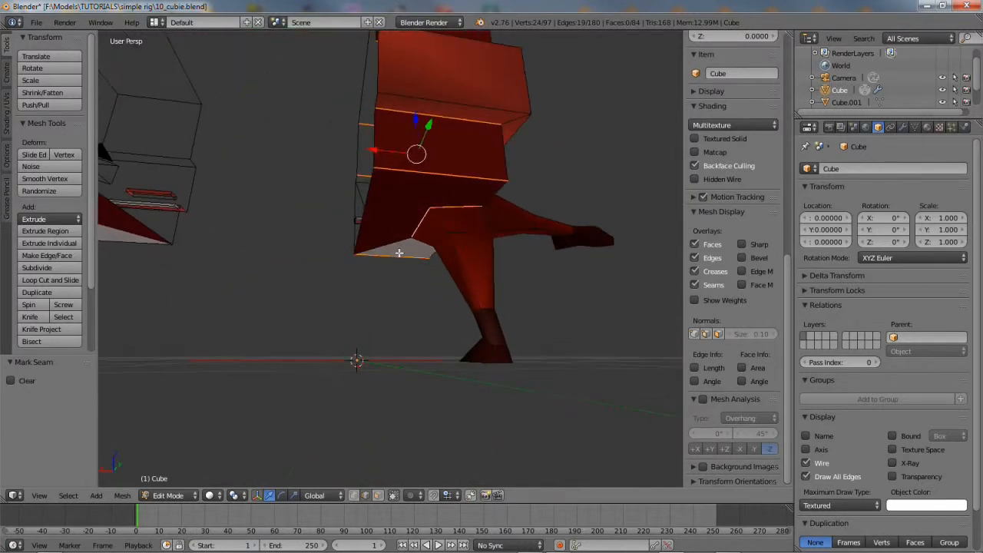
{"action": "right_click", "coordinate": [438, 222]}
{"action": "right_click", "coordinate": [463, 272], "text": "ctrl"}
{"action": "right_click", "coordinate": [487, 321], "text": "ctrl"}
{"action": "left_click", "coordinate": [36, 496]}
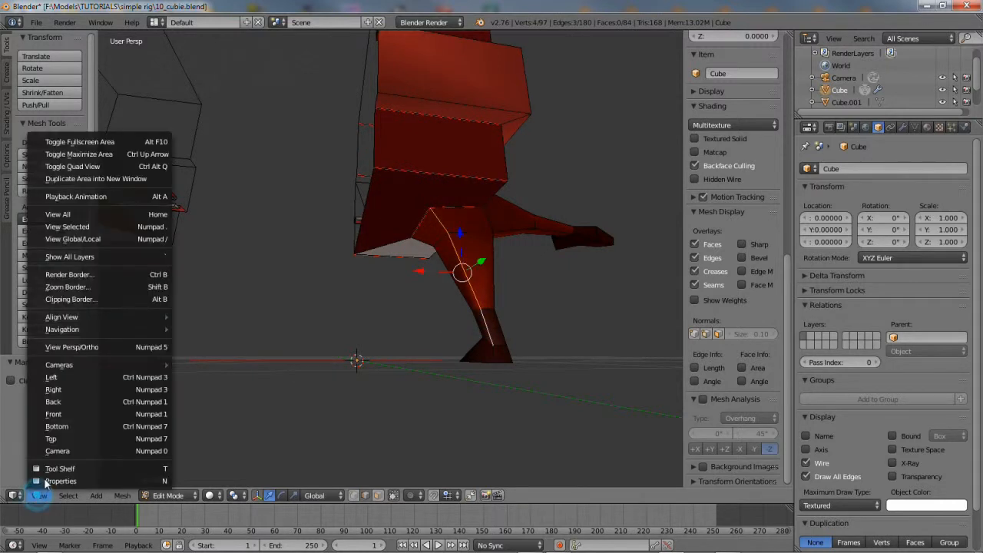
{"action": "left_click", "coordinate": [87, 233]}
{"action": "middle_click_drag", "start_coordinate": [333, 307], "coordinate": [367, 296]}
{"action": "right_click", "coordinate": [435, 331], "text": "ctrl"}
{"action": "right_click", "coordinate": [456, 349], "text": "shift"}
Continue the edge path around the foot and up the body
{"action": "middle_click_drag", "start_coordinate": [458, 334], "coordinate": [426, 360]}
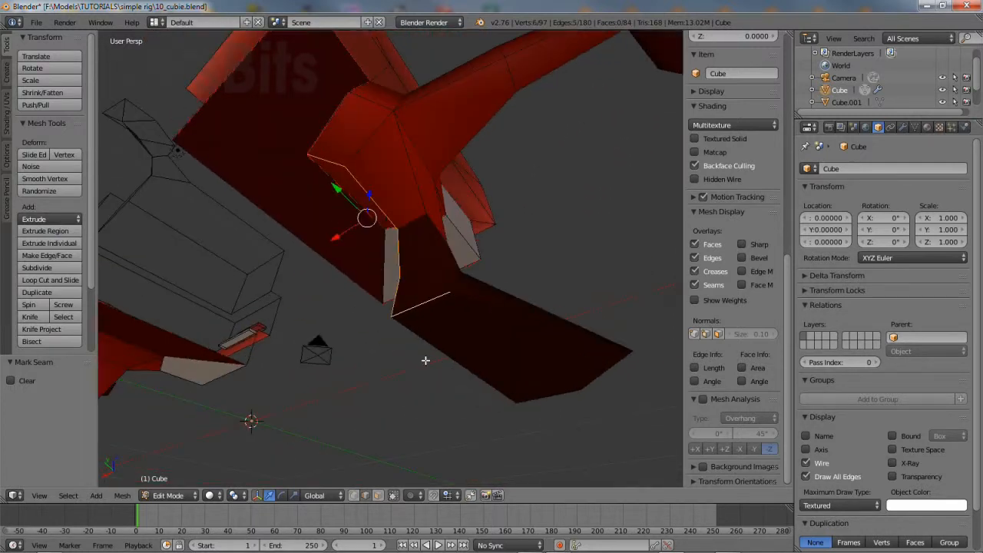
{"action": "right_click", "coordinate": [488, 311], "text": "shift"}
{"action": "right_click", "coordinate": [610, 368], "text": "shift"}
{"action": "right_click", "coordinate": [556, 395], "text": "shift"}
{"action": "middle_click_drag", "start_coordinate": [297, 329], "coordinate": [401, 164]}
{"action": "right_click", "coordinate": [404, 182], "text": "shift"}
{"action": "right_click", "coordinate": [546, 143], "text": "shift"}
{"action": "middle_click_drag", "start_coordinate": [553, 158], "coordinate": [466, 180]}
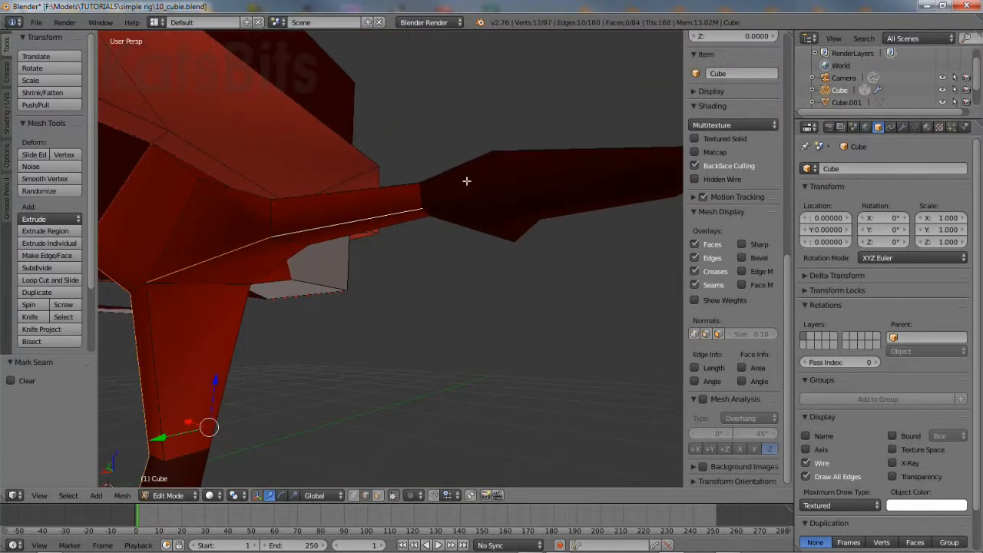
Extend the edge path along the arm to its tip
{"action": "right_click", "coordinate": [461, 213], "text": "shift"}
{"action": "right_click", "coordinate": [533, 204], "text": "shift"}
{"action": "middle_click_drag", "start_coordinate": [512, 297], "coordinate": [550, 163]}
{"action": "right_click", "coordinate": [539, 131], "text": "shift"}
{"action": "right_click", "coordinate": [558, 144], "text": "shift"}
{"action": "right_click", "coordinate": [590, 136], "text": "shift"}
{"action": "middle_click_drag", "start_coordinate": [560, 224], "coordinate": [482, 292]}
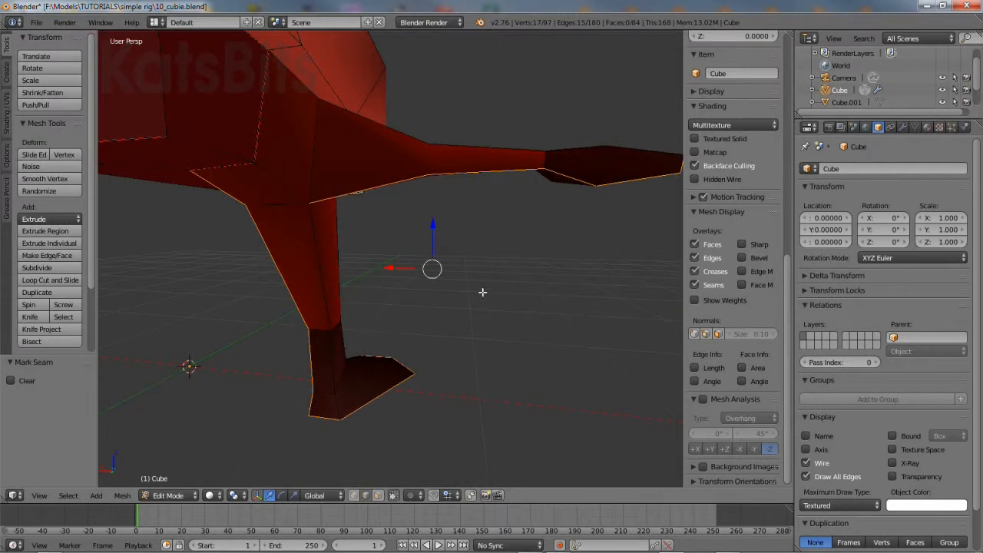
Mark the leg, foot, body and arm edge path as a UV seam
{"action": "left_click", "coordinate": [123, 496]}
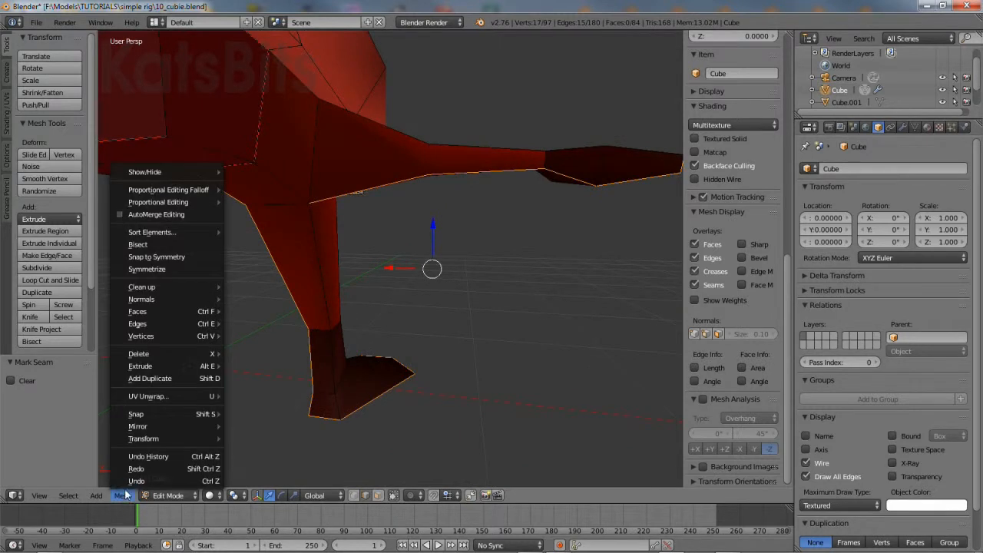
{"action": "mouse_move", "coordinate": [171, 328]}
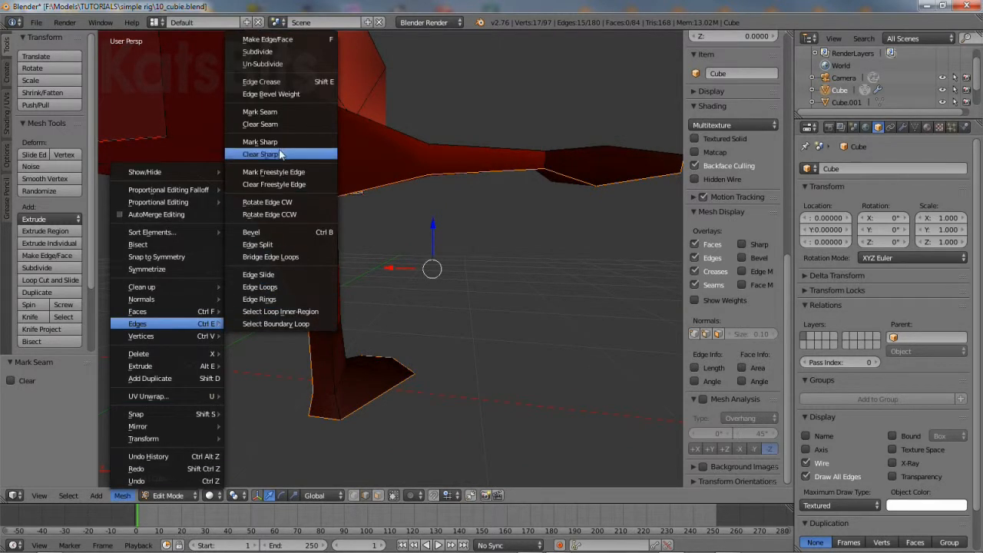
{"action": "left_click", "coordinate": [280, 112]}
{"action": "middle_click_drag", "start_coordinate": [295, 246], "coordinate": [424, 293]}
Select the slit's top edges and both of its end edges
{"action": "middle_click_drag", "start_coordinate": [550, 290], "coordinate": [434, 291]}
{"action": "right_click", "coordinate": [453, 235]}
{"action": "right_click", "coordinate": [496, 221], "text": "shift"}
{"action": "scroll", "coordinate": [501, 220], "scroll_direction": "up", "scroll_amount": 4}
{"action": "right_click", "coordinate": [586, 191], "text": "shift"}
{"action": "right_click", "coordinate": [374, 192], "text": "shift"}
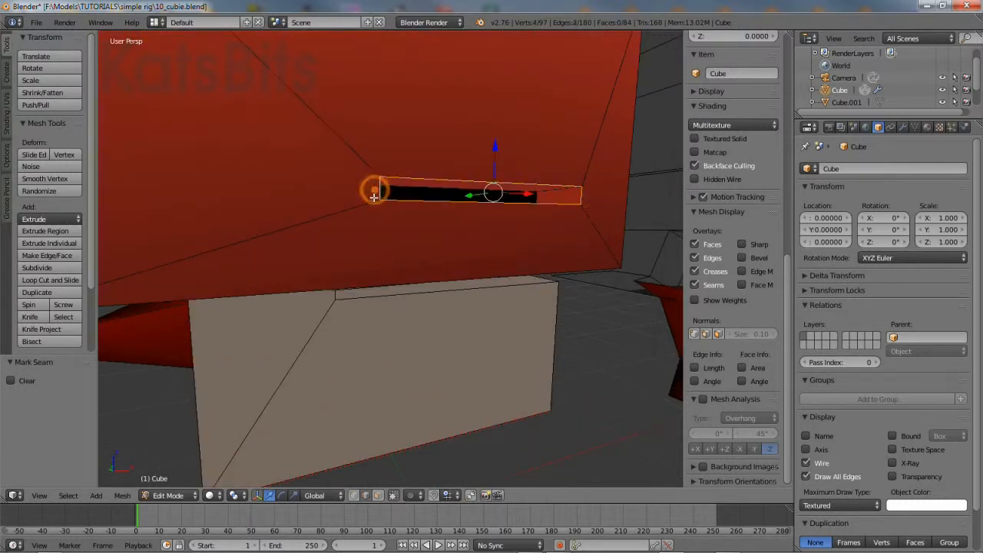
Add the remaining slit edges, including its short left and long bottom edges
{"action": "middle_click_drag", "start_coordinate": [374, 197], "coordinate": [379, 233]}
{"action": "scroll", "coordinate": [380, 233], "scroll_direction": "up", "scroll_amount": 2}
{"action": "right_click", "coordinate": [359, 222], "text": "shift"}
{"action": "right_click", "coordinate": [253, 223], "text": "shift"}
{"action": "right_click", "coordinate": [263, 235], "text": "shift"}
{"action": "middle_click_drag", "start_coordinate": [459, 280], "coordinate": [379, 287]}
{"action": "scroll", "coordinate": [388, 305], "scroll_direction": "down", "scroll_amount": 1}
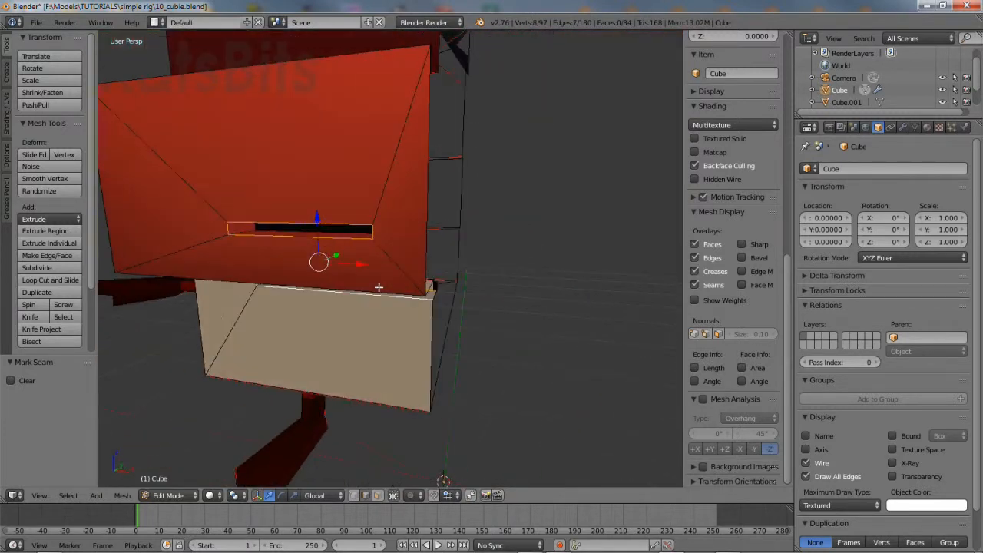
Mark the 7 slit-outline edges as a UV seam
{"action": "left_click", "coordinate": [122, 496]}
{"action": "mouse_move", "coordinate": [152, 329]}
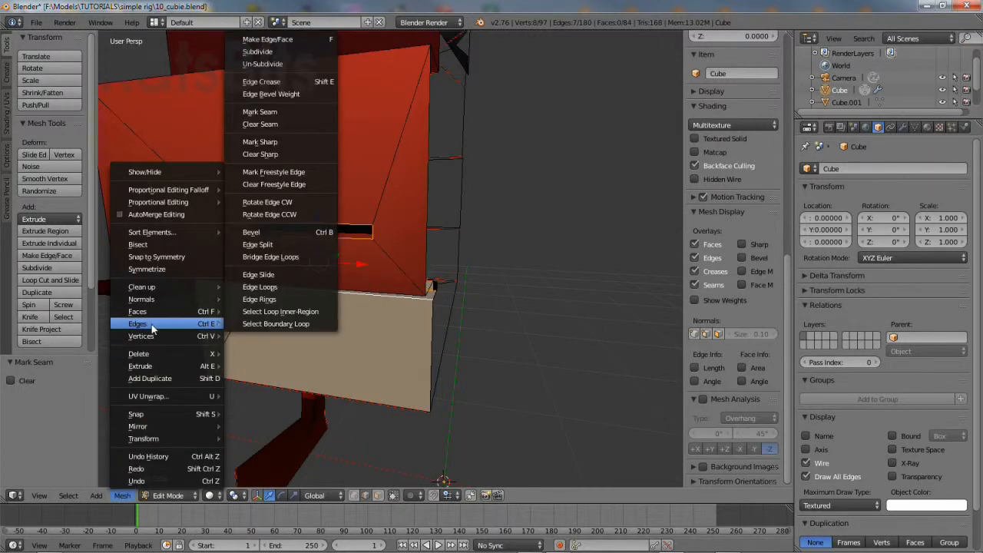
{"action": "left_click", "coordinate": [290, 113]}
{"action": "middle_click_drag", "start_coordinate": [295, 158], "coordinate": [357, 247]}
Enlarge the Outliner area and switch its editor type to UV/Image Editor
{"action": "scroll", "coordinate": [380, 207], "scroll_direction": "down", "scroll_amount": 2}
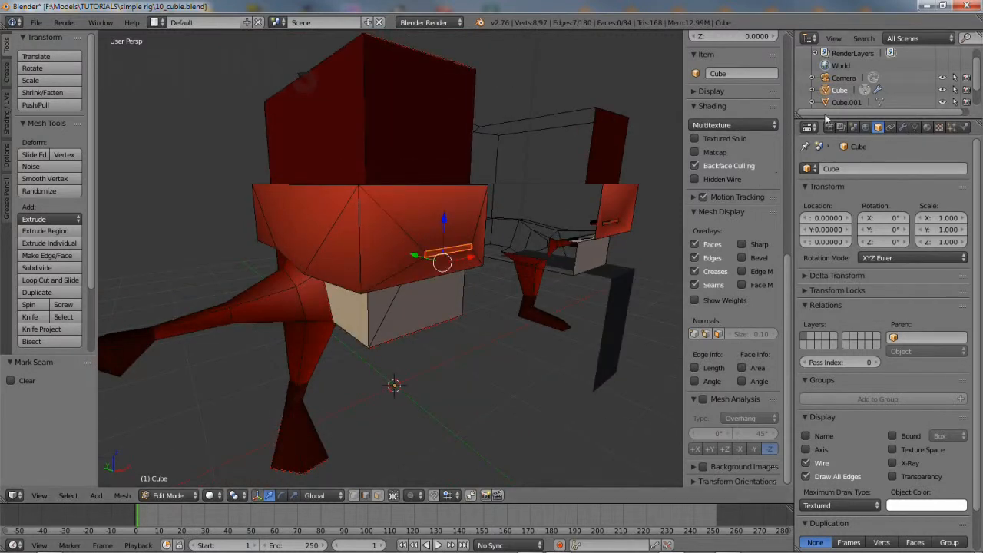
{"action": "left_click_drag", "start_coordinate": [828, 116], "coordinate": [826, 241]}
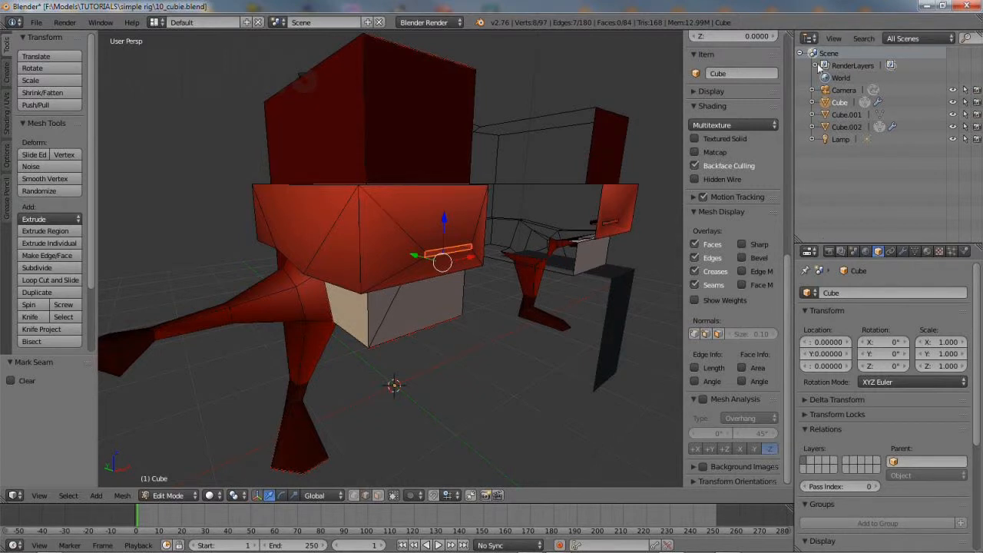
{"action": "left_click", "coordinate": [809, 38]}
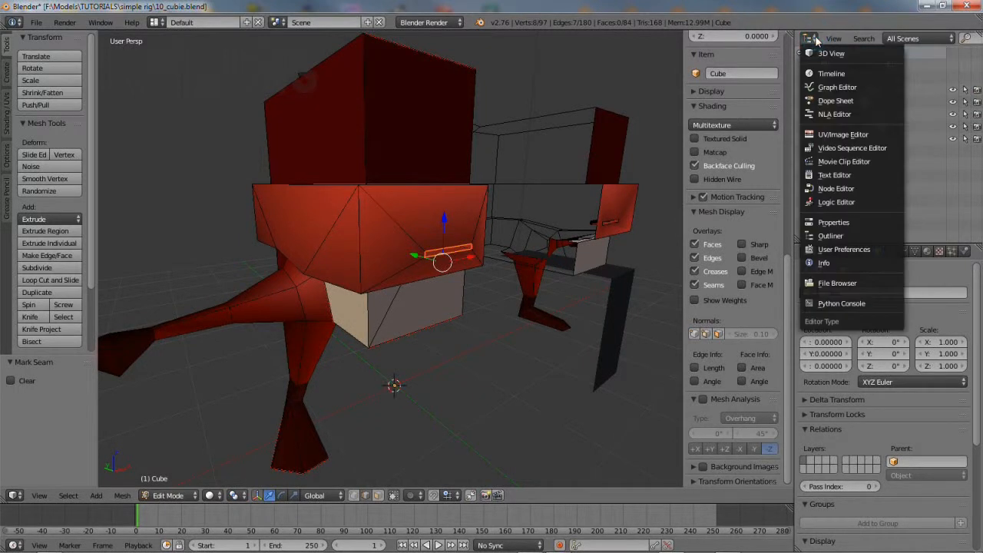
{"action": "left_click", "coordinate": [828, 136]}
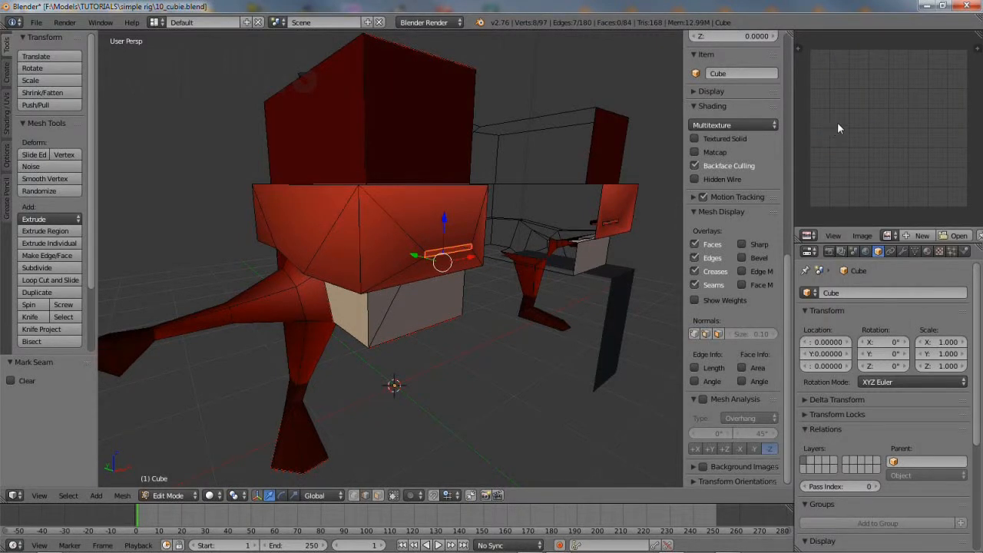
{"action": "middle_click_drag", "start_coordinate": [669, 197], "coordinate": [346, 330]}
{"action": "left_click", "coordinate": [121, 496]}
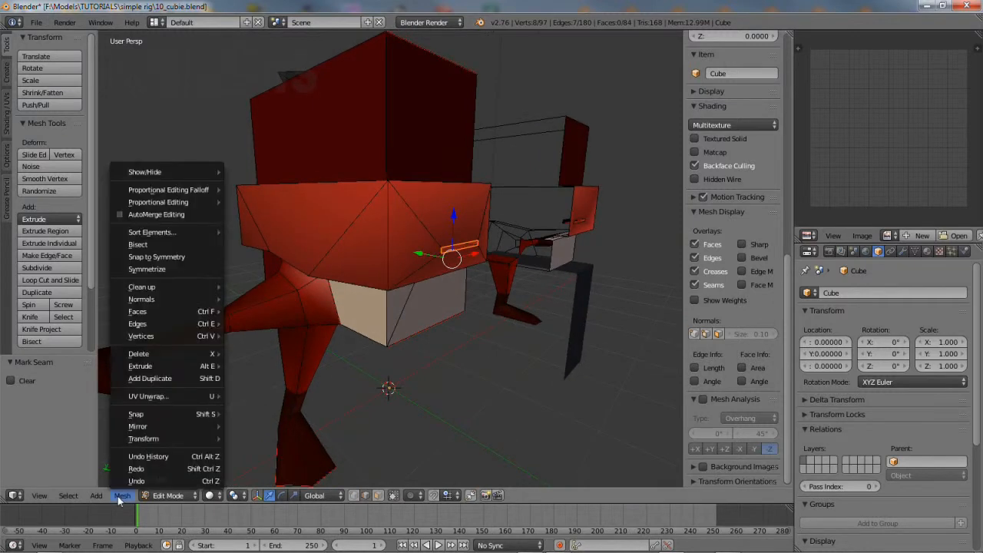
{"action": "mouse_move", "coordinate": [68, 496]}
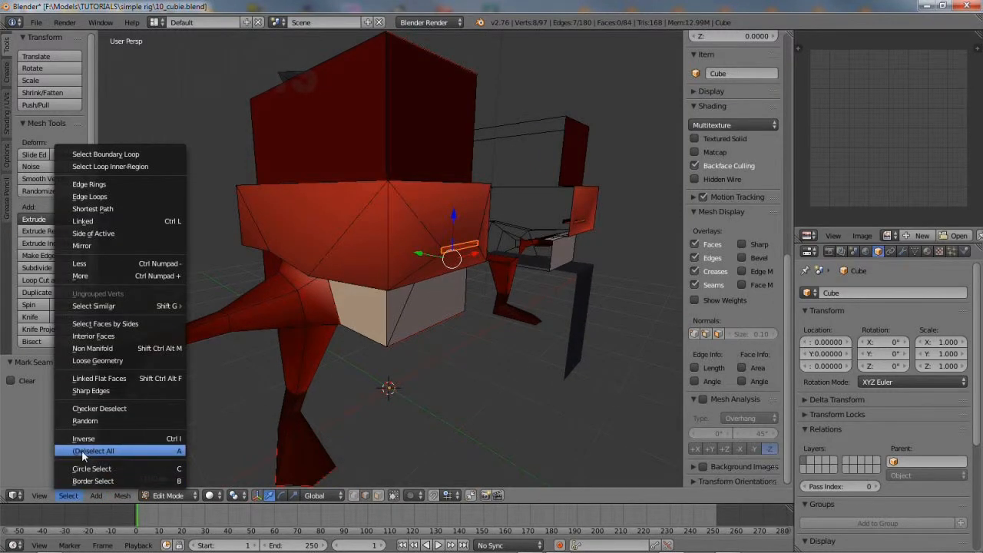
{"action": "left_click", "coordinate": [82, 450]}
{"action": "left_click", "coordinate": [69, 496]}
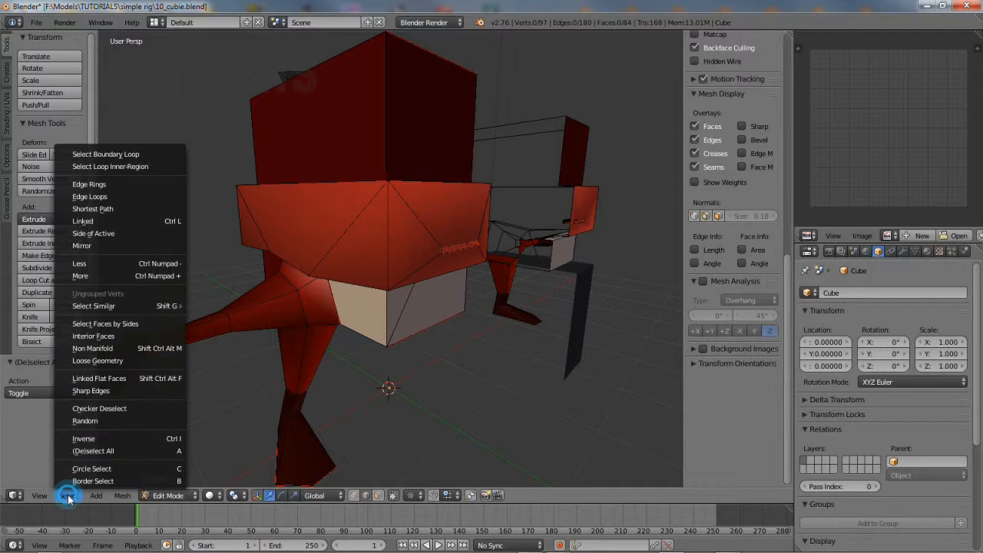
{"action": "left_click", "coordinate": [81, 451]}
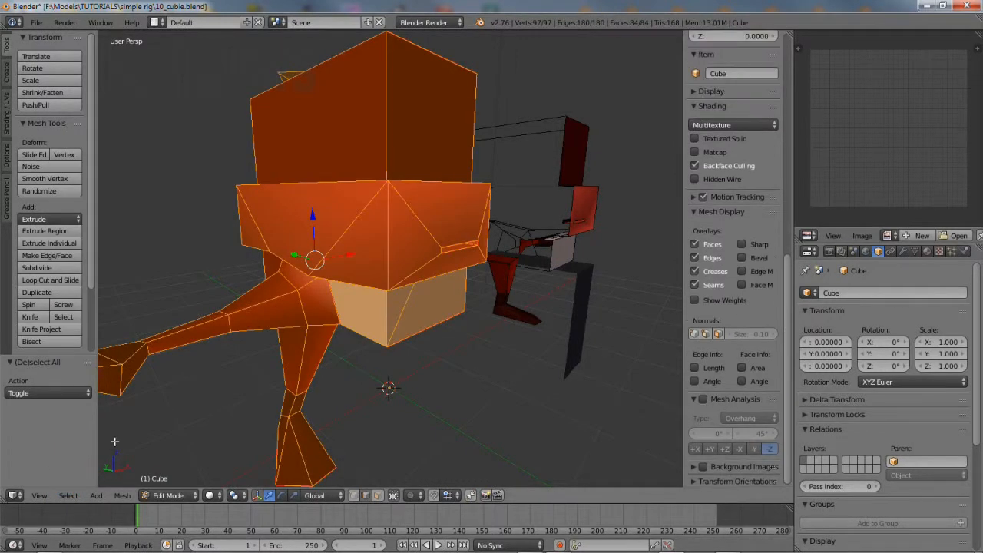
{"action": "left_click", "coordinate": [117, 498]}
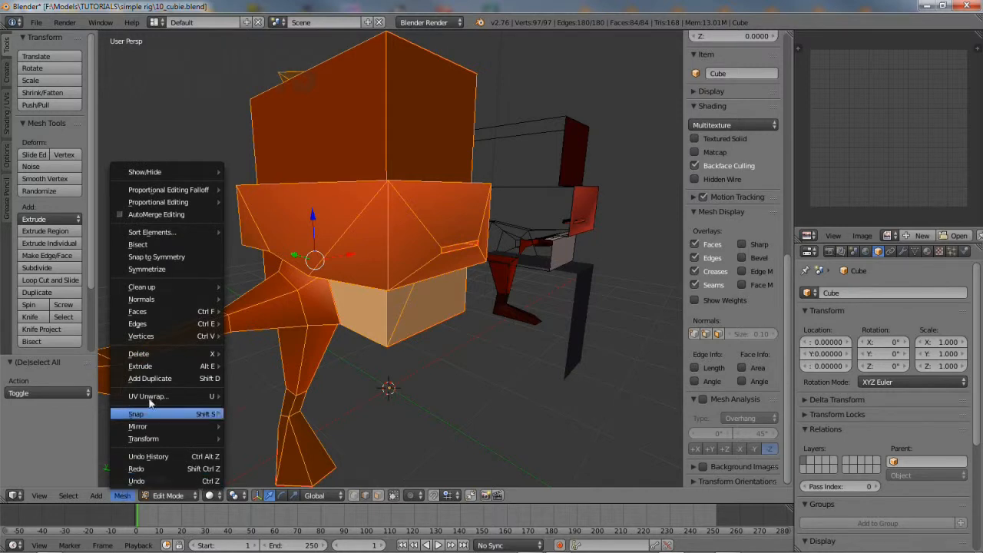
{"action": "mouse_move", "coordinate": [151, 398]}
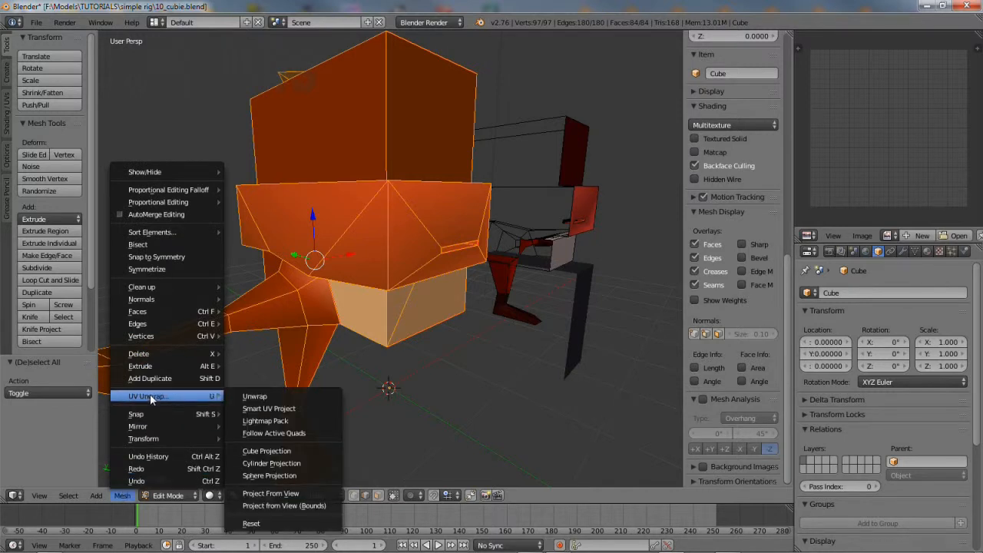
{"action": "left_click", "coordinate": [261, 397]}
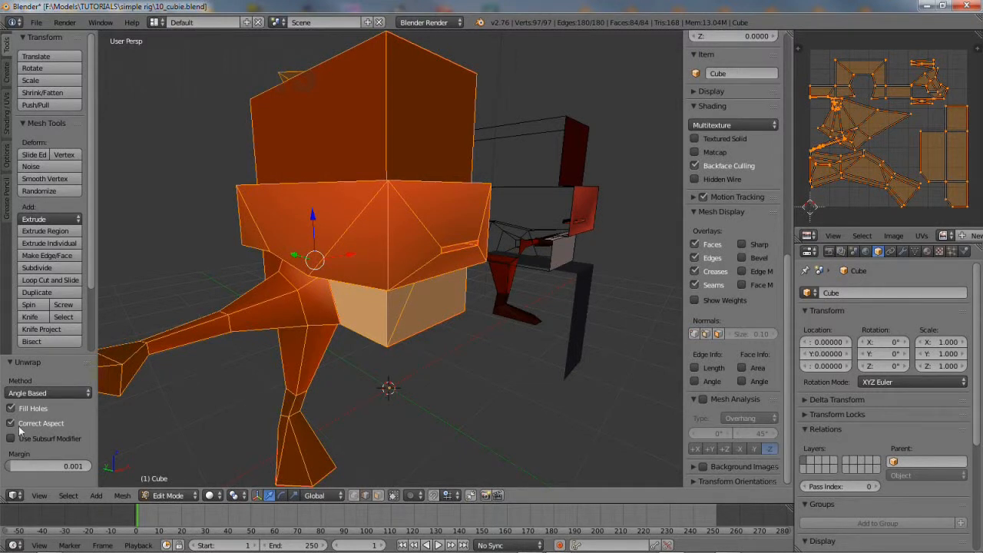
{"action": "left_click", "coordinate": [11, 423]}
{"action": "left_click", "coordinate": [123, 496]}
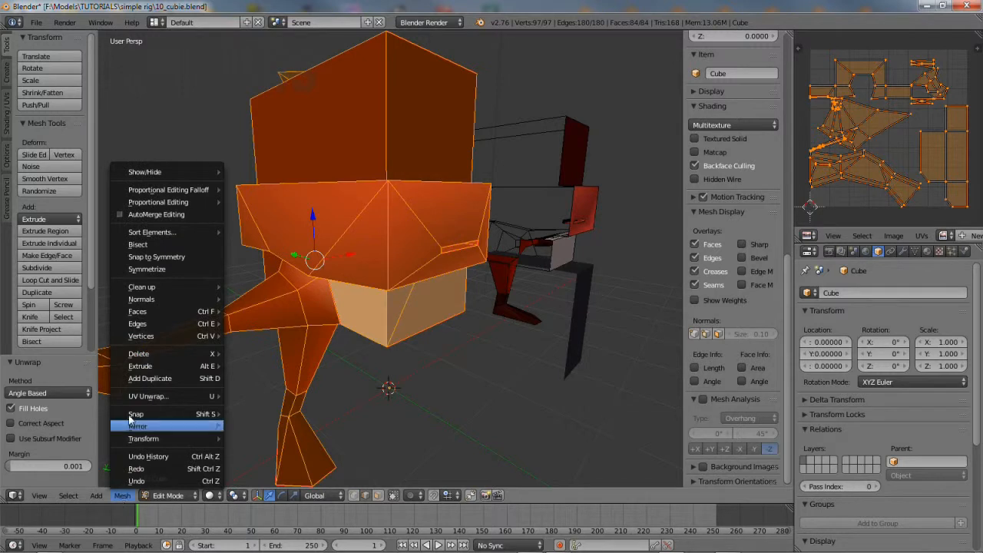
{"action": "mouse_move", "coordinate": [143, 397]}
{"action": "left_click", "coordinate": [256, 397]}
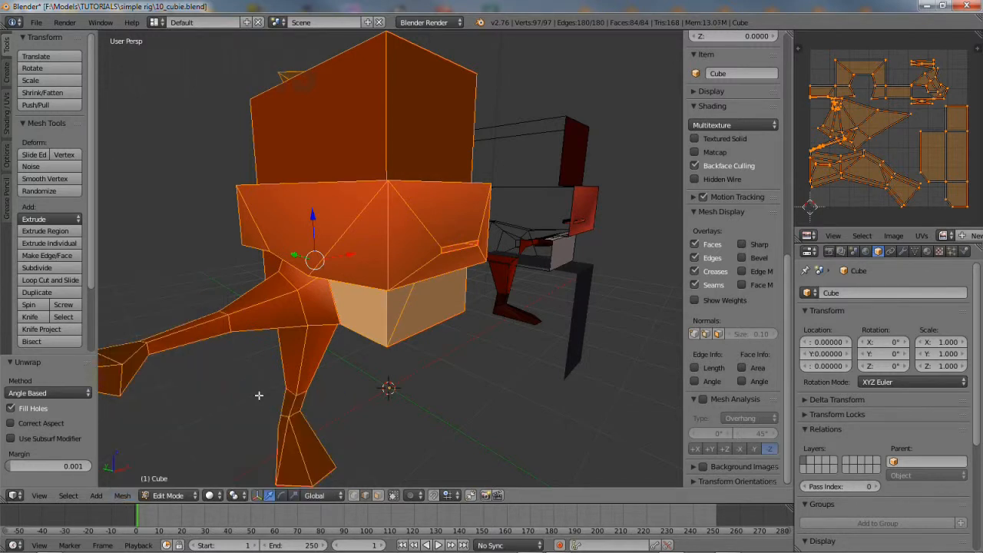
{"action": "scroll", "coordinate": [888, 142], "scroll_direction": "up", "scroll_amount": 5}
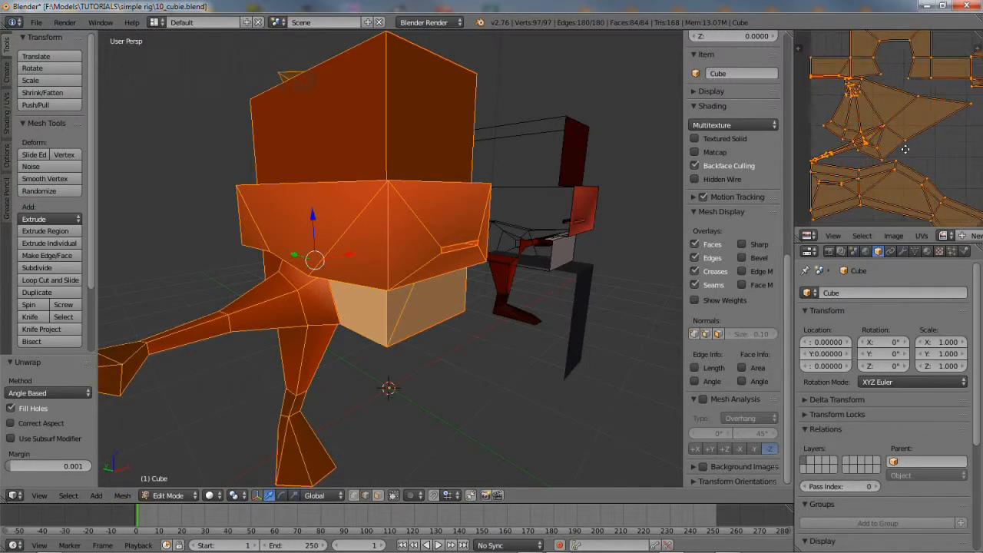
{"action": "middle_click_drag", "start_coordinate": [815, 194], "coordinate": [893, 184]}
{"action": "scroll", "coordinate": [893, 185], "scroll_direction": "down", "scroll_amount": 3}
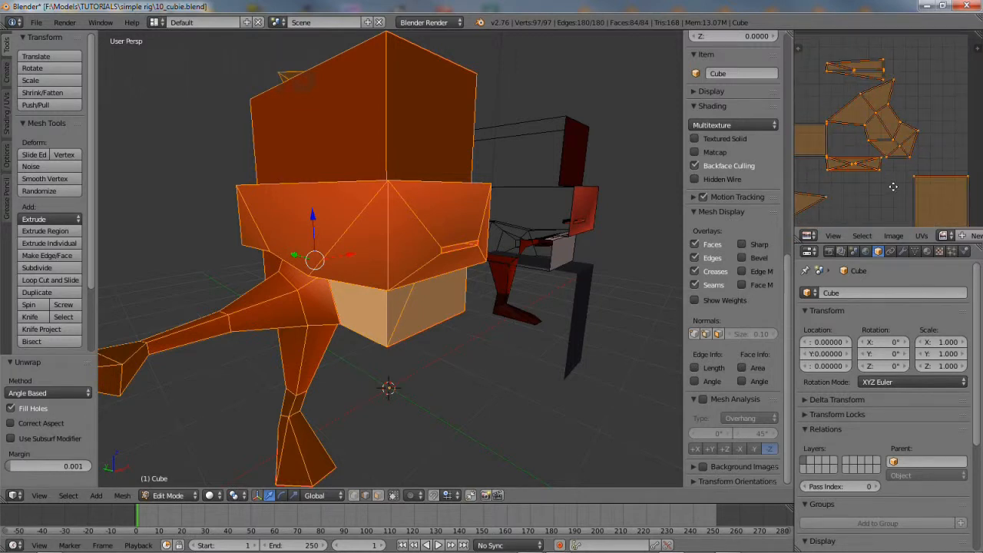
{"action": "middle_click_drag", "start_coordinate": [893, 187], "coordinate": [895, 76]}
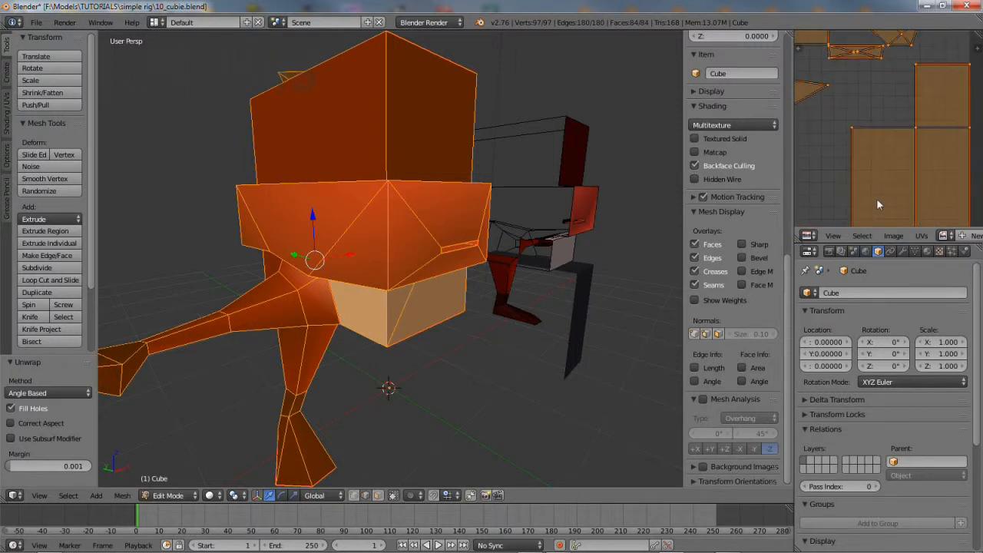
{"action": "middle_click_drag", "start_coordinate": [878, 204], "coordinate": [888, 79]}
{"action": "middle_click_drag", "start_coordinate": [872, 184], "coordinate": [959, 163]}
{"action": "middle_click_drag", "start_coordinate": [875, 145], "coordinate": [943, 186]}
{"action": "middle_click_drag", "start_coordinate": [336, 406], "coordinate": [471, 340]}
Select the four edges where the leg joins the torso
{"action": "scroll", "coordinate": [473, 363], "scroll_direction": "up", "scroll_amount": 3}
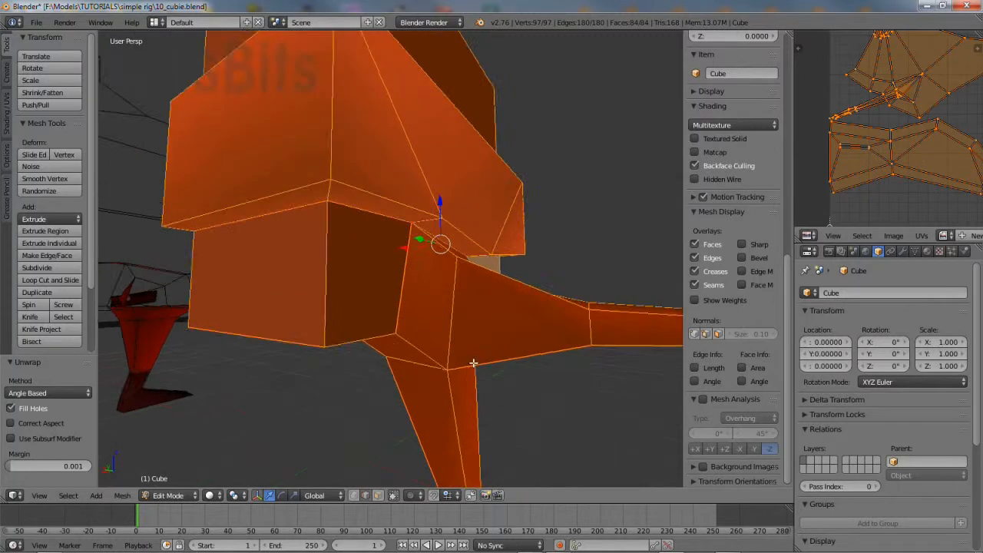
{"action": "left_click", "coordinate": [458, 307]}
{"action": "right_click", "coordinate": [458, 308]}
{"action": "middle_click_drag", "start_coordinate": [533, 351], "coordinate": [464, 384]}
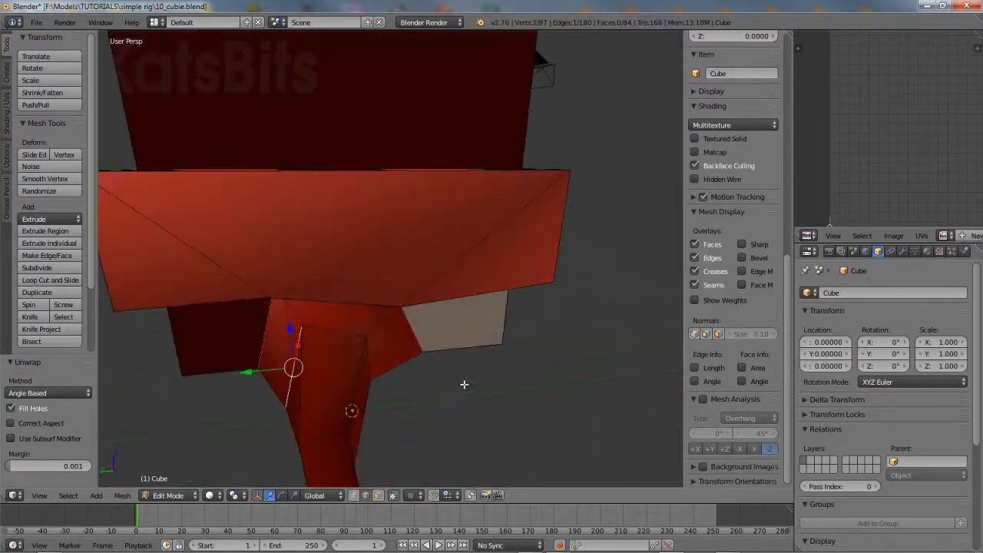
{"action": "right_click", "coordinate": [335, 331], "text": "shift"}
{"action": "middle_click_drag", "start_coordinate": [381, 385], "coordinate": [316, 334]}
{"action": "right_click", "coordinate": [300, 304], "text": "shift"}
{"action": "middle_click_drag", "start_coordinate": [328, 377], "coordinate": [335, 332]}
{"action": "right_click", "coordinate": [264, 289], "text": "shift"}
{"action": "middle_click_drag", "start_coordinate": [264, 290], "coordinate": [223, 364]}
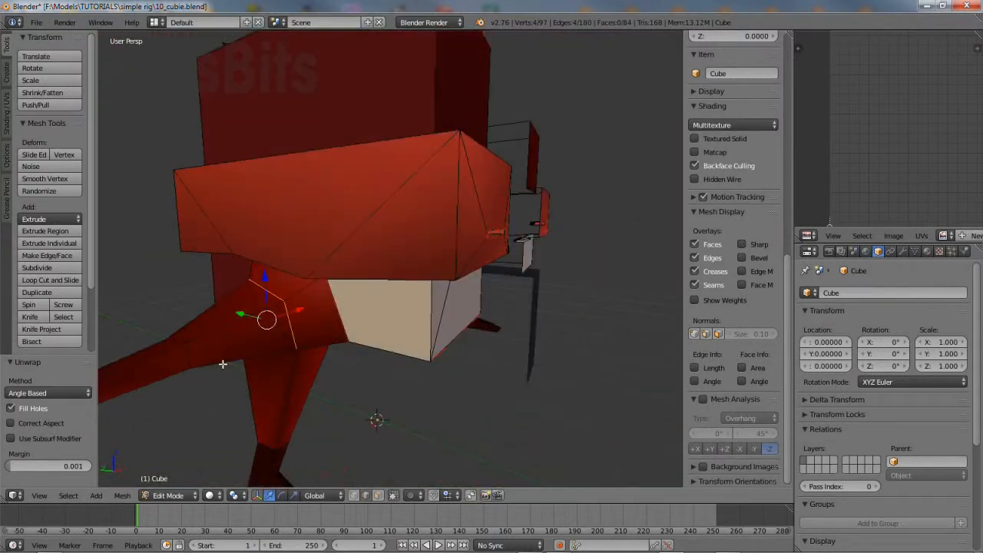
Mark the four leg-joint edges as a UV seam
{"action": "left_click", "coordinate": [123, 496]}
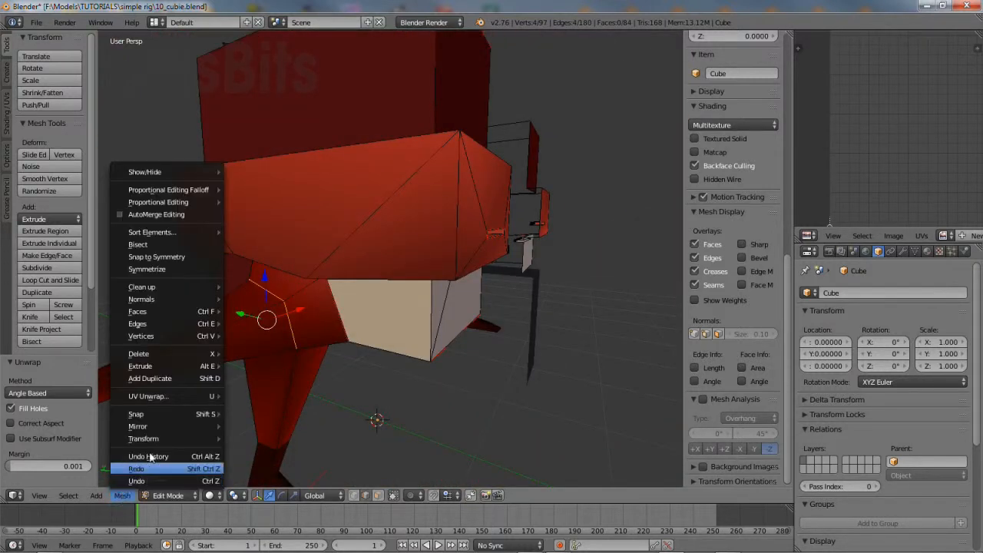
{"action": "mouse_move", "coordinate": [152, 326]}
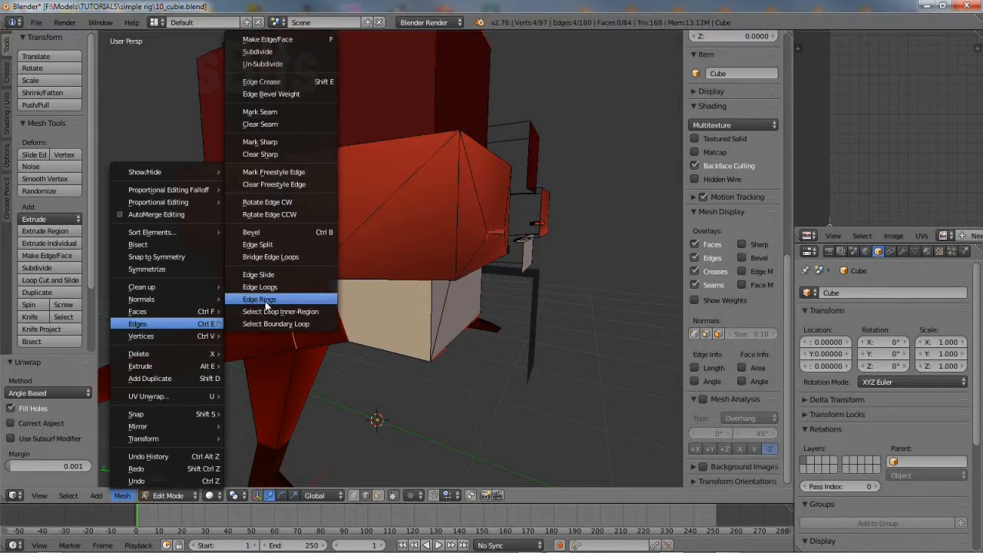
{"action": "left_click", "coordinate": [265, 111]}
{"action": "middle_click_drag", "start_coordinate": [341, 334], "coordinate": [255, 355]}
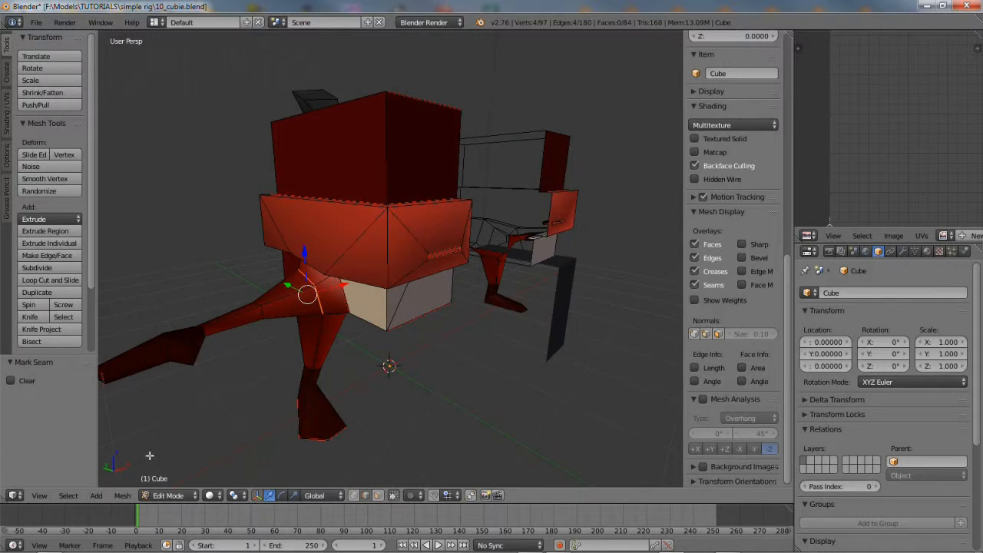
Select the entire mesh and run Mesh > UV Unwrap > Unwrap
{"action": "left_click", "coordinate": [67, 497]}
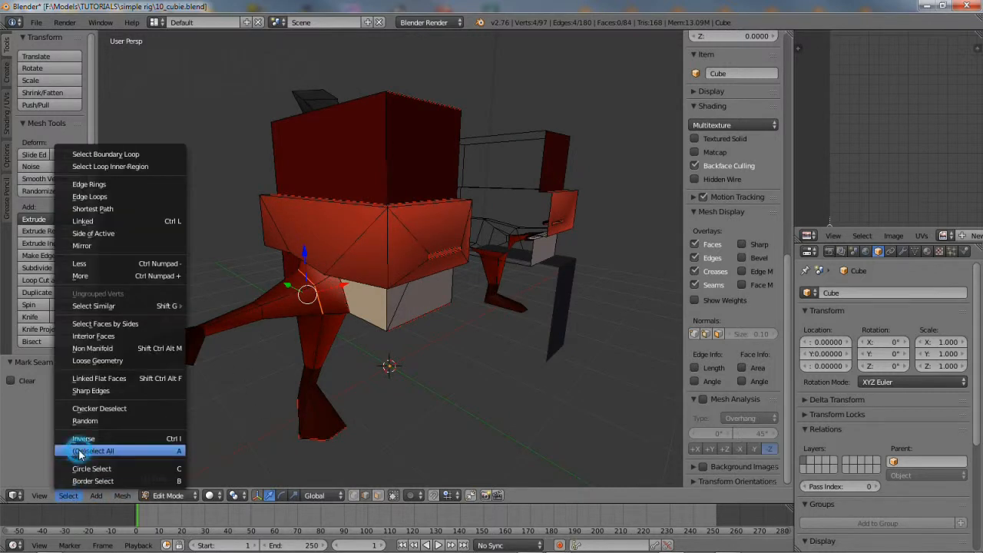
{"action": "left_click", "coordinate": [77, 451]}
{"action": "left_click", "coordinate": [68, 496]}
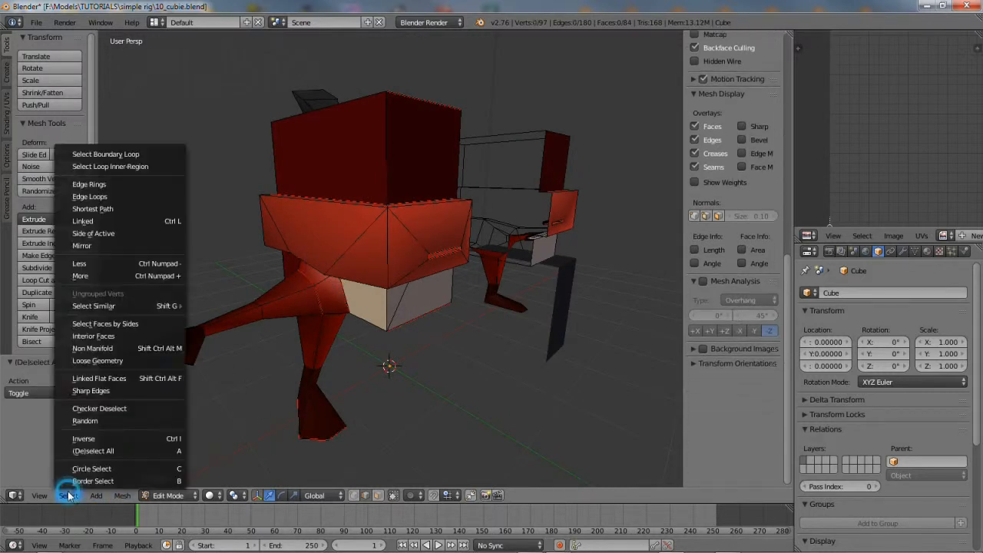
{"action": "left_click", "coordinate": [76, 450]}
{"action": "left_click", "coordinate": [122, 495]}
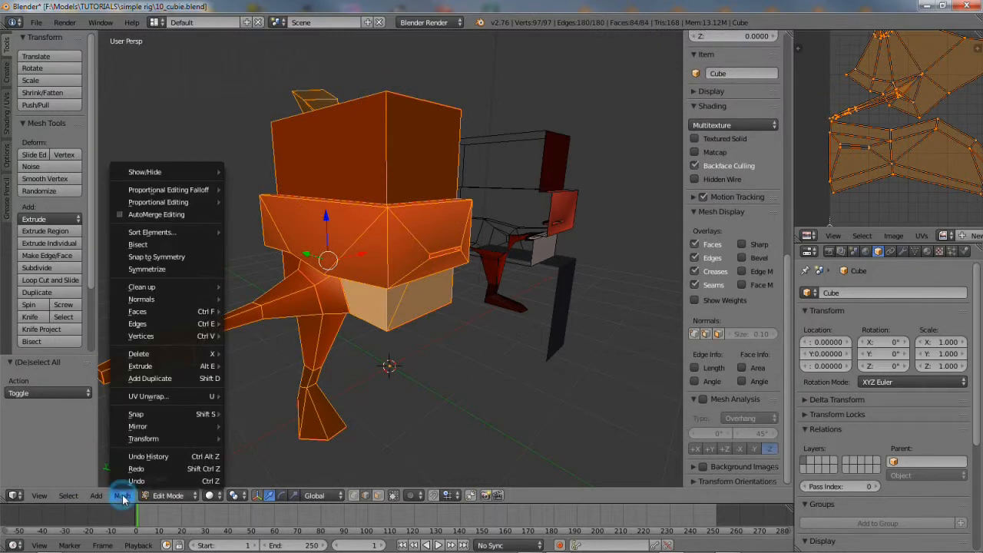
{"action": "mouse_move", "coordinate": [164, 398]}
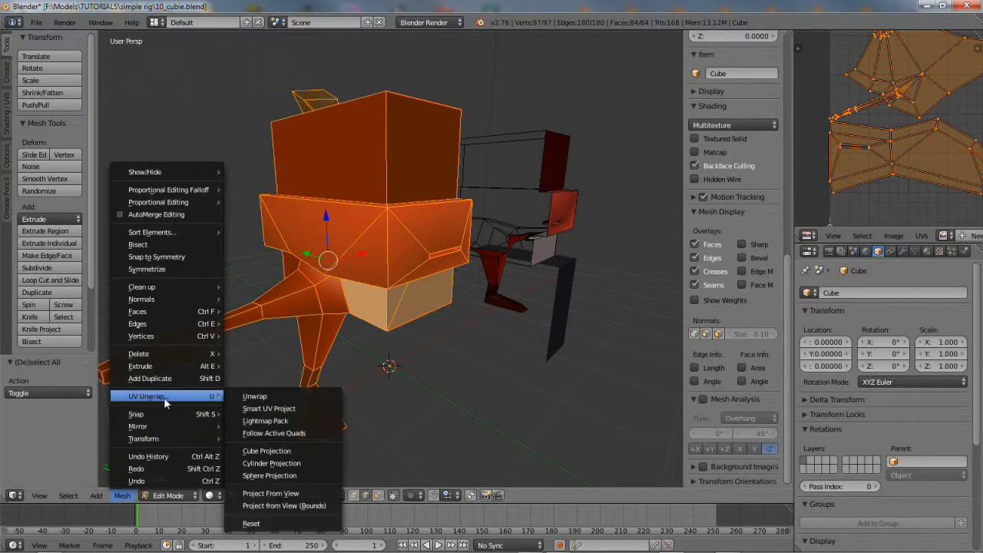
{"action": "left_click", "coordinate": [267, 397]}
Centre the new UV islands in view and widen the UV editor area
{"action": "scroll", "coordinate": [922, 122], "scroll_direction": "down", "scroll_amount": 3}
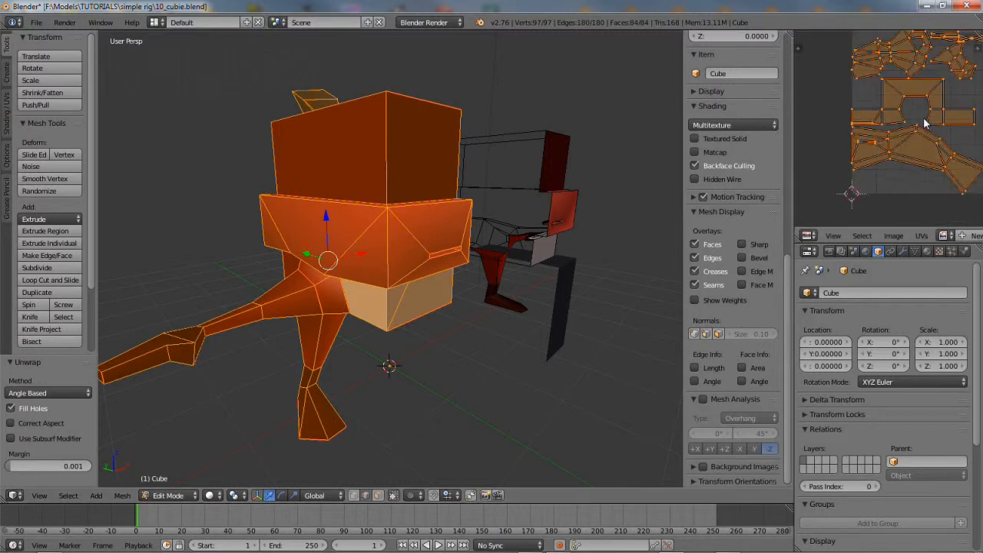
{"action": "middle_click_drag", "start_coordinate": [928, 131], "coordinate": [884, 151]}
{"action": "scroll", "coordinate": [885, 122], "scroll_direction": "up", "scroll_amount": 1}
{"action": "scroll", "coordinate": [885, 121], "scroll_direction": "up", "scroll_amount": 1}
{"action": "mouse_move", "coordinate": [902, 85]}
{"action": "middle_mouse_down"}
{"action": "mouse_move", "coordinate": [901, 104]}
{"action": "mouse_move", "coordinate": [911, 98]}
{"action": "middle_mouse_up"}
{"action": "left_click_drag", "start_coordinate": [797, 249], "coordinate": [730, 361]}
{"action": "middle_click_drag", "start_coordinate": [786, 239], "coordinate": [773, 248]}
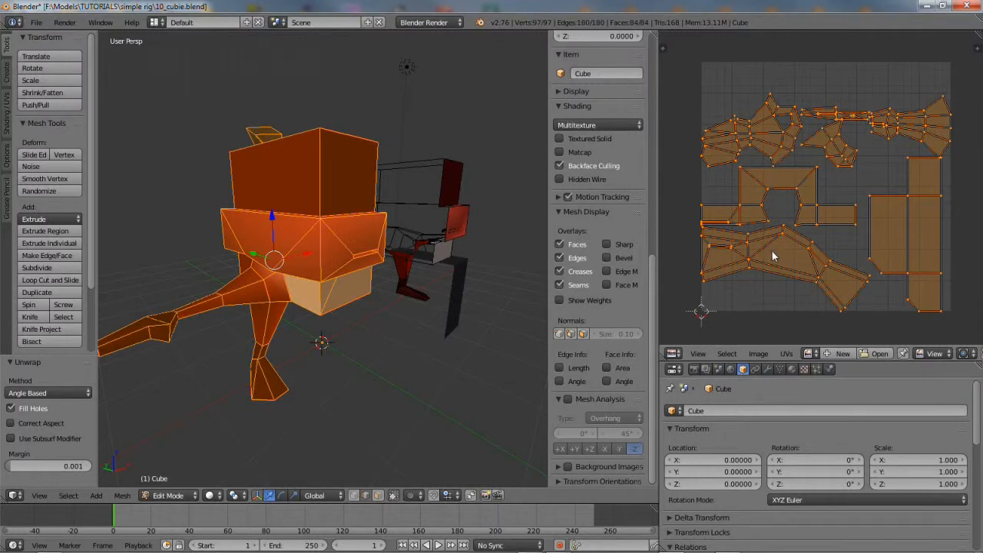
Save the scene as 11_cubie.blend in the simple rig folder
{"action": "left_click", "coordinate": [36, 23]}
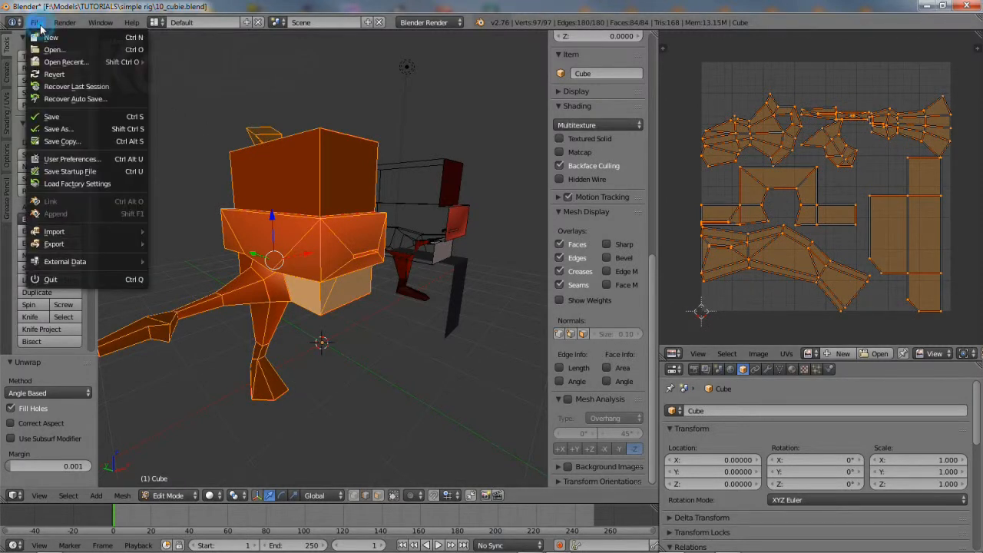
{"action": "left_click", "coordinate": [77, 134]}
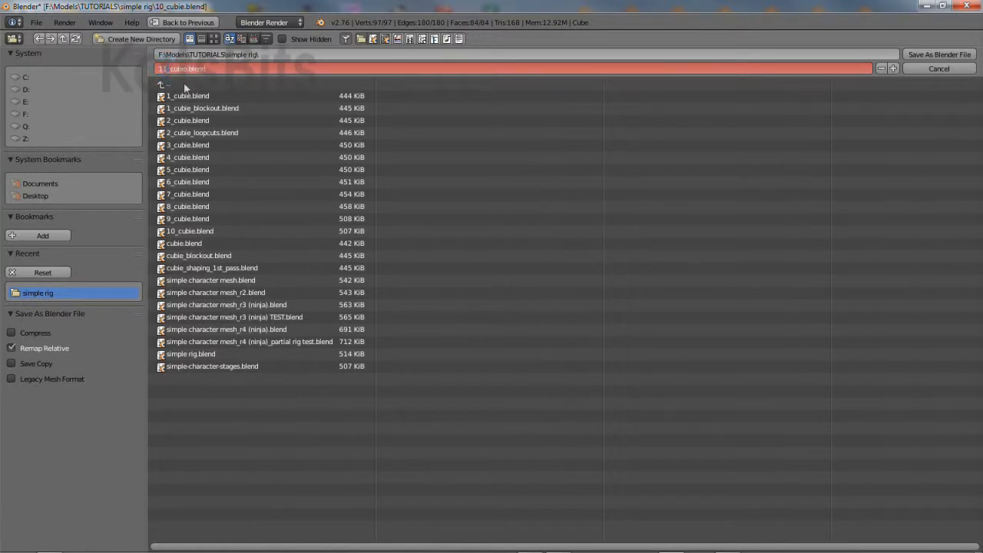
{"action": "key", "text": "Return"}
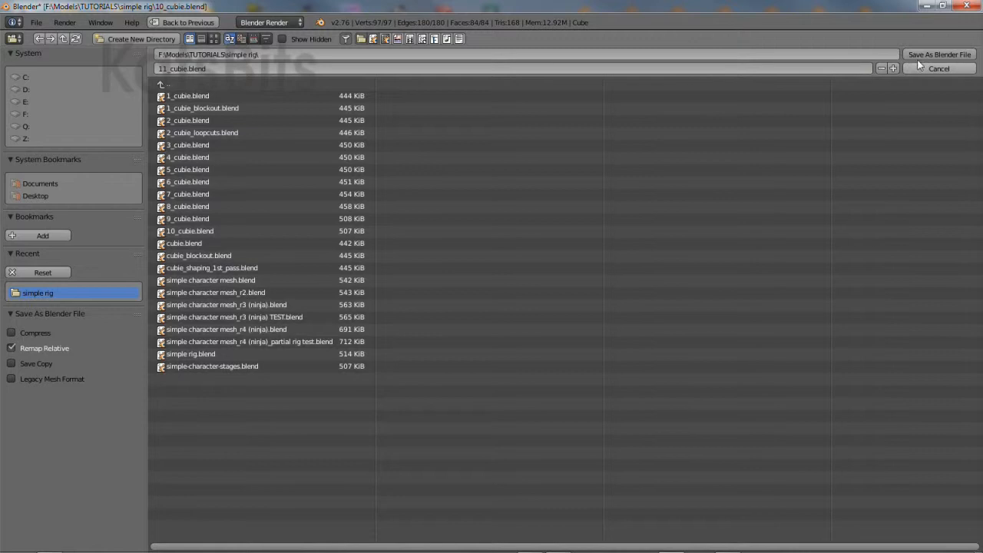
{"action": "left_click", "coordinate": [930, 55]}
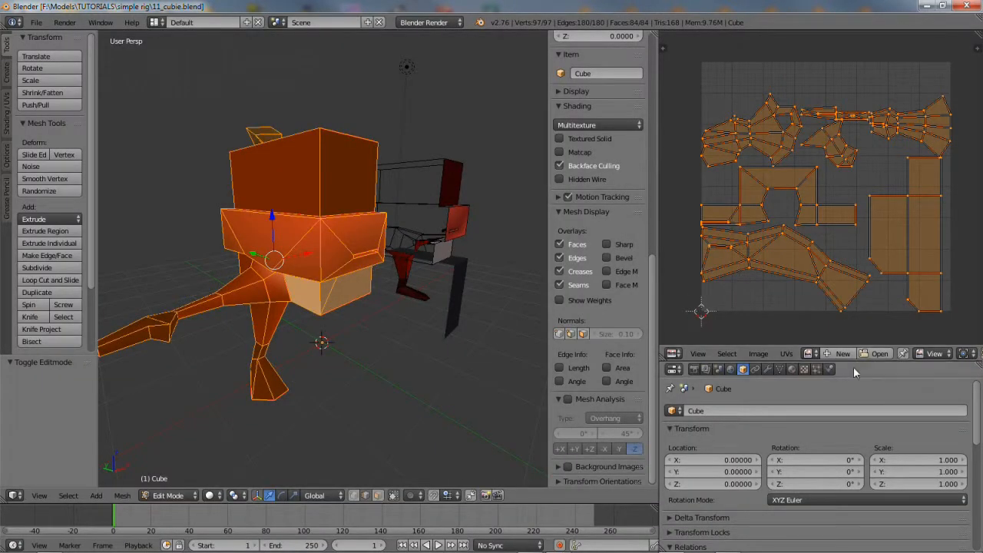
Add a new Image or Movie texture named ninja to the eyes material
{"action": "left_click_drag", "start_coordinate": [851, 348], "coordinate": [847, 184]}
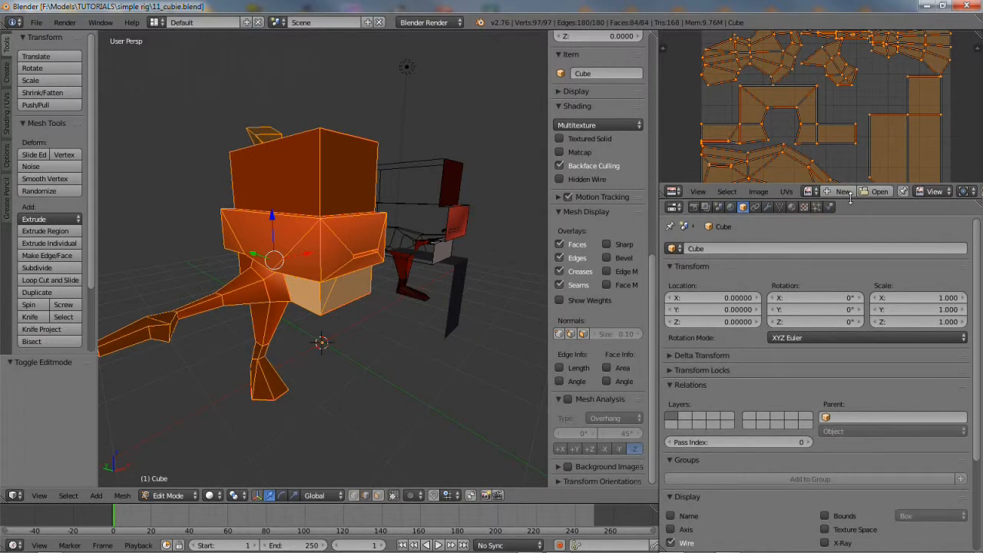
{"action": "left_click", "coordinate": [804, 207]}
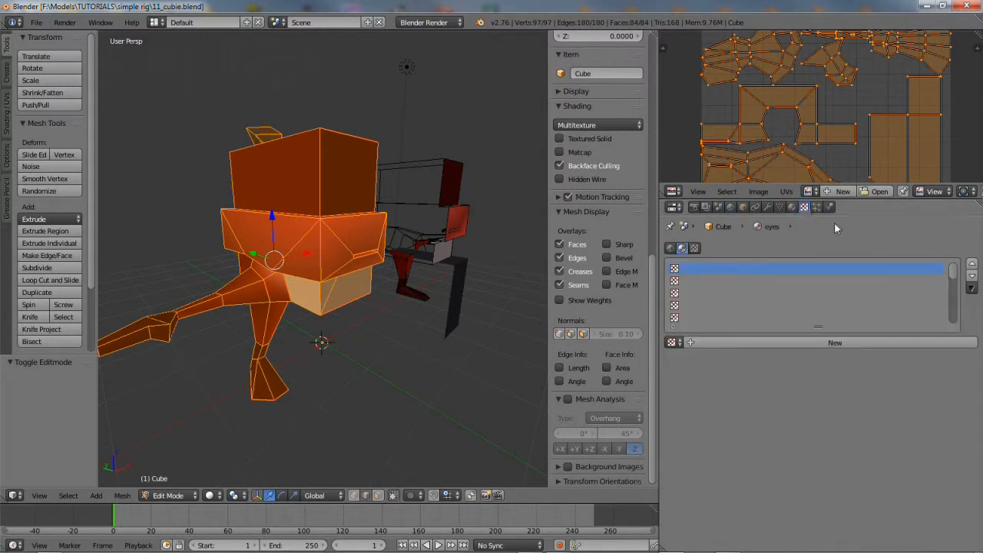
{"action": "left_click", "coordinate": [825, 342]}
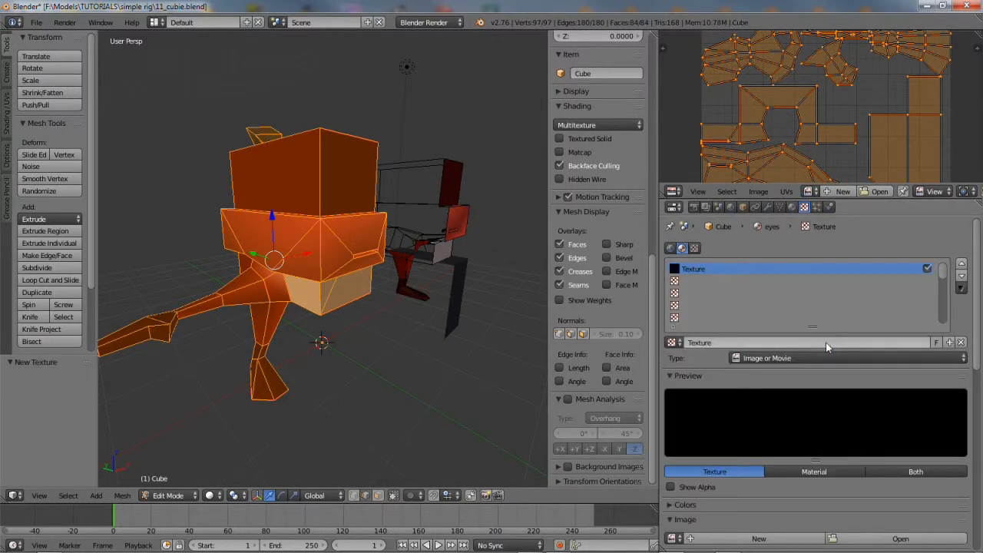
{"action": "left_click", "coordinate": [718, 343]}
{"action": "type", "text": "e"}
{"action": "type", "text": "inja"}
{"action": "key", "text": "Return"}
{"action": "left_click", "coordinate": [769, 358]}
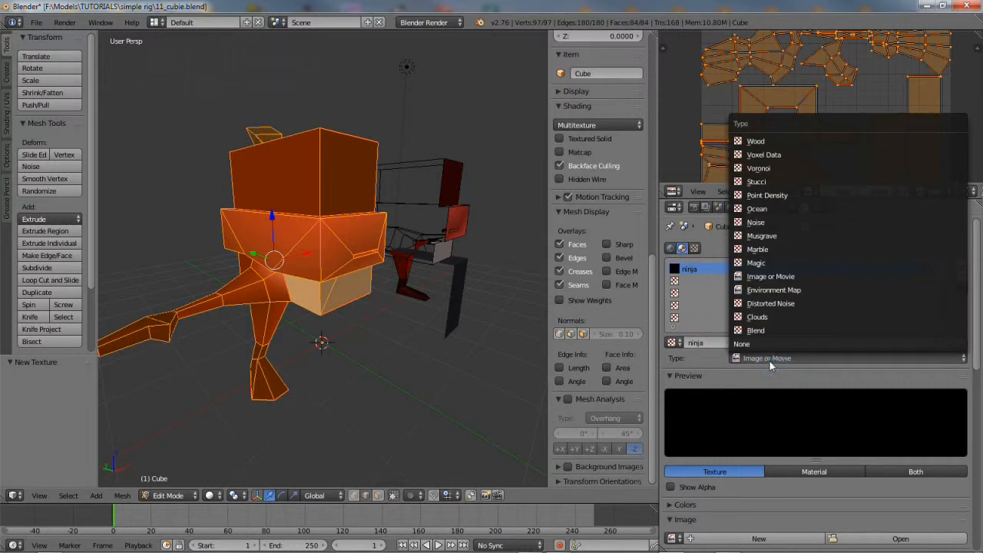
{"action": "left_click", "coordinate": [770, 276]}
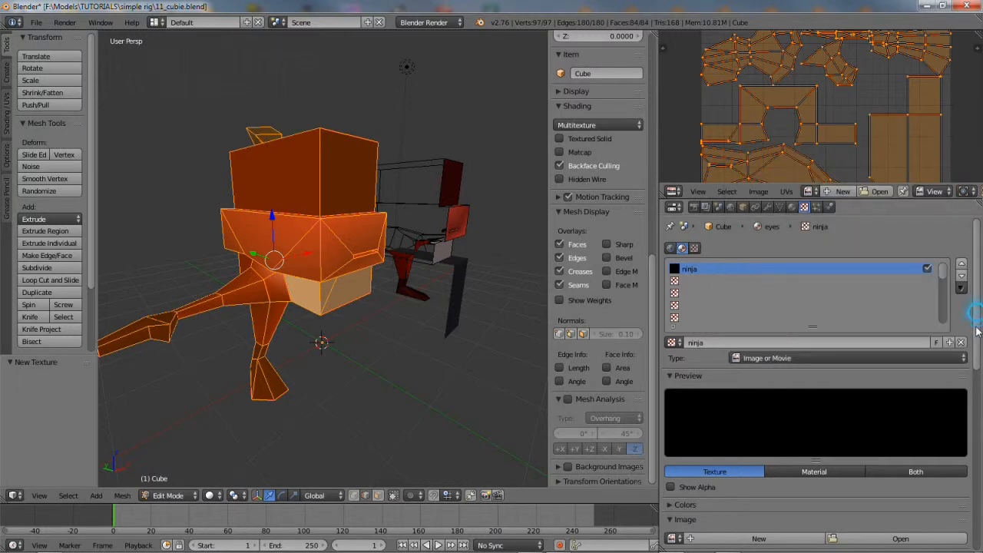
Set the texture preview to Both and start creating a new image for it
{"action": "scroll", "coordinate": [977, 330], "scroll_direction": "down", "scroll_amount": 5}
{"action": "left_click", "coordinate": [928, 330]}
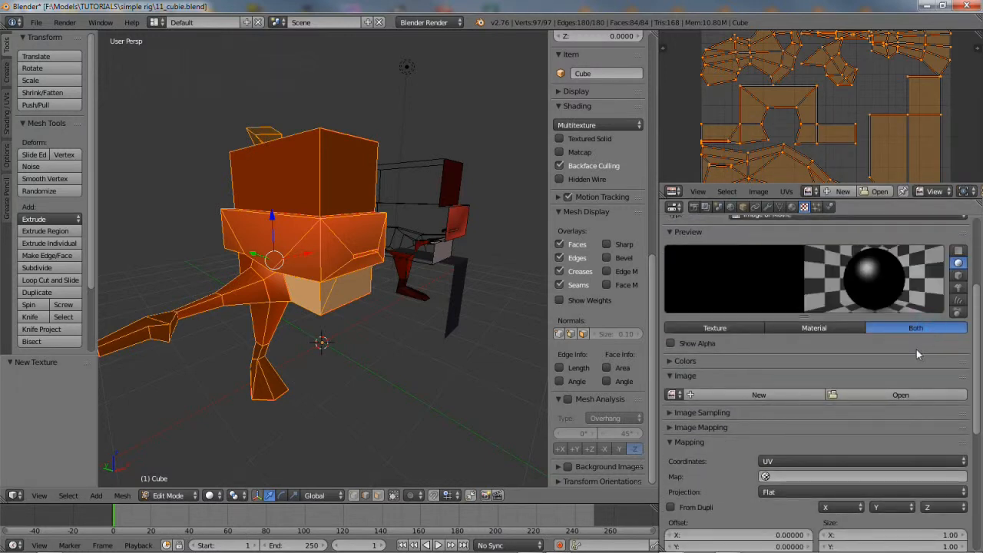
{"action": "left_click", "coordinate": [742, 395]}
{"action": "left_click", "coordinate": [776, 387]}
{"action": "type", "text": "cubie"}
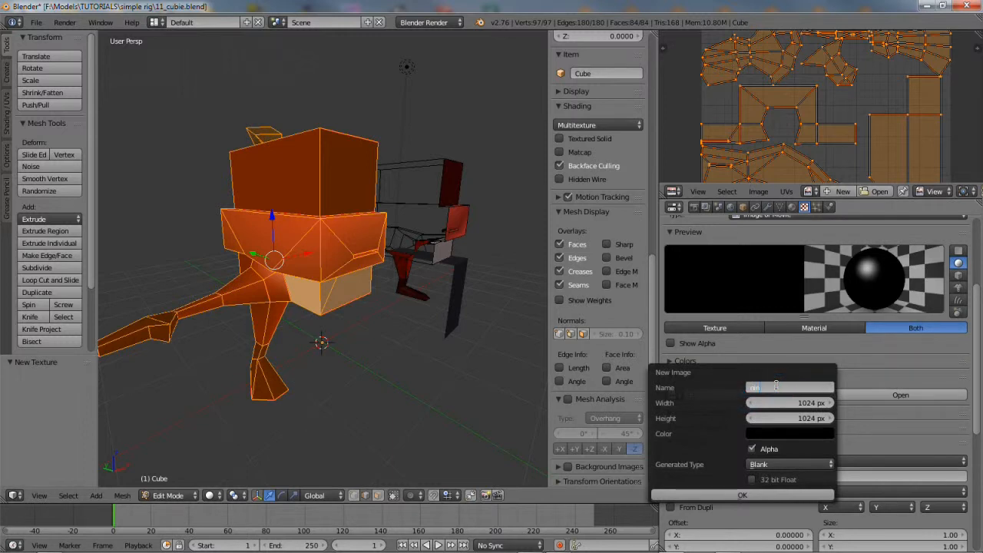
Generate the ninja image as a 1024 px UV Grid pattern
{"action": "left_click", "coordinate": [774, 464]}
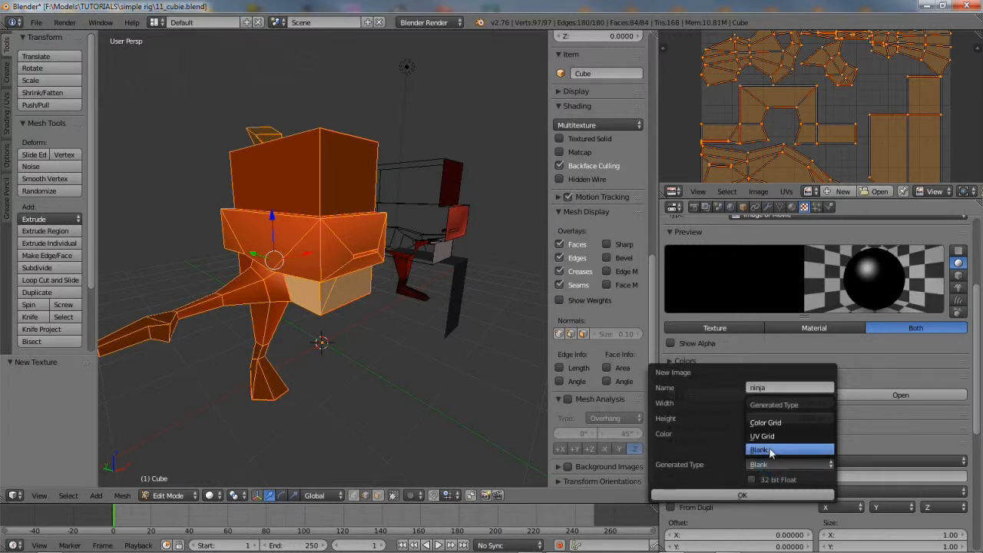
{"action": "left_click", "coordinate": [773, 437]}
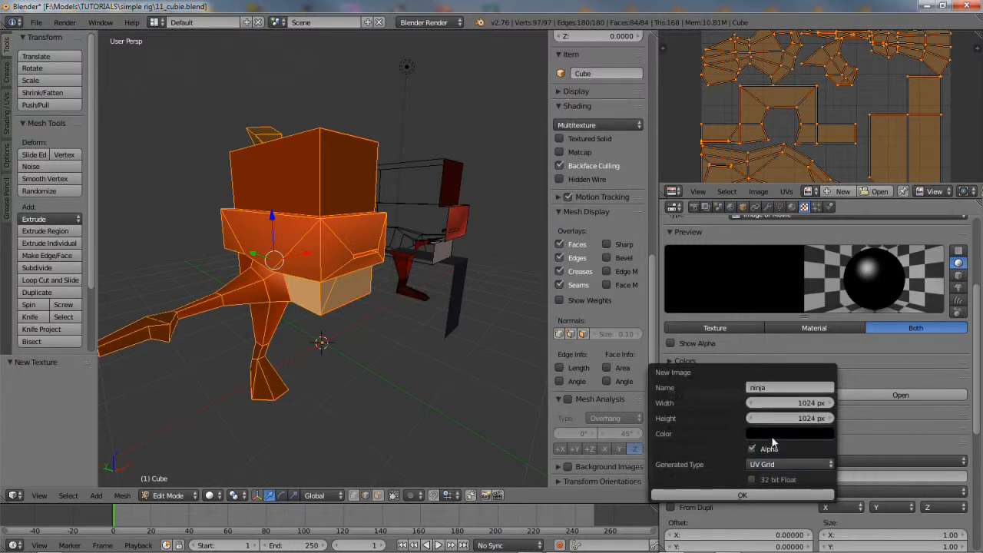
{"action": "left_click", "coordinate": [745, 495]}
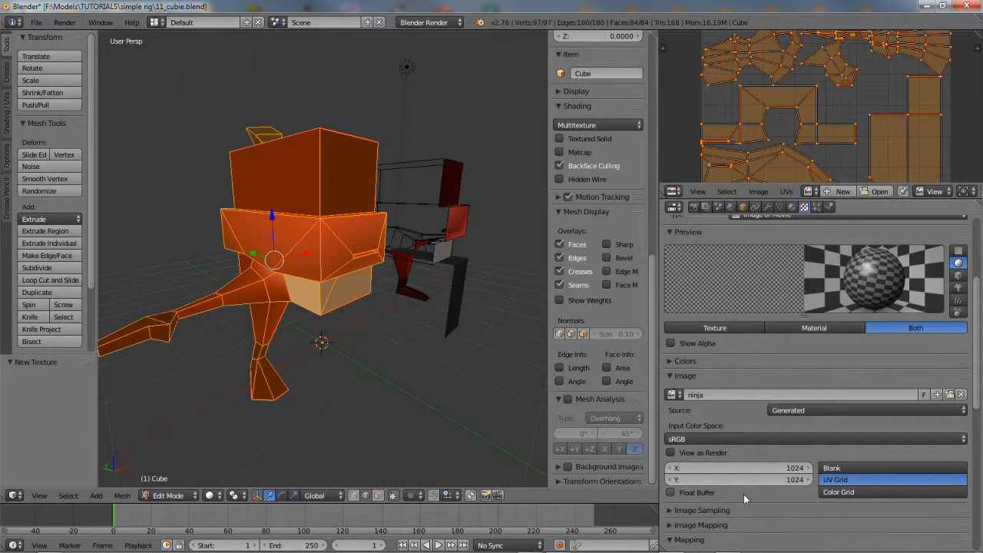
Map the ninja texture with UV coordinates and enlarge the UV editor area
{"action": "scroll", "coordinate": [809, 489], "scroll_direction": "down", "scroll_amount": 2}
{"action": "scroll", "coordinate": [810, 490], "scroll_direction": "down", "scroll_amount": 1}
{"action": "left_click", "coordinate": [802, 485]}
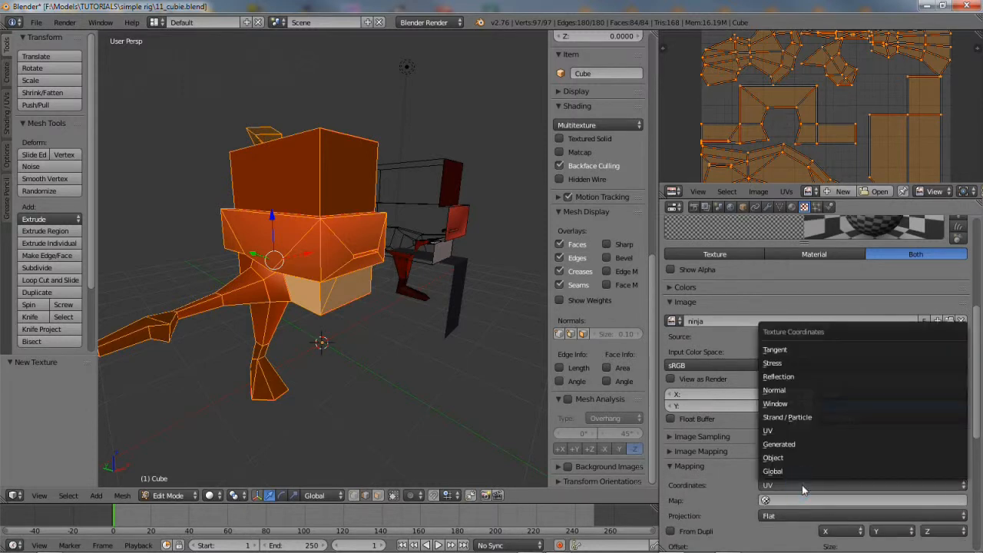
{"action": "left_click", "coordinate": [779, 436]}
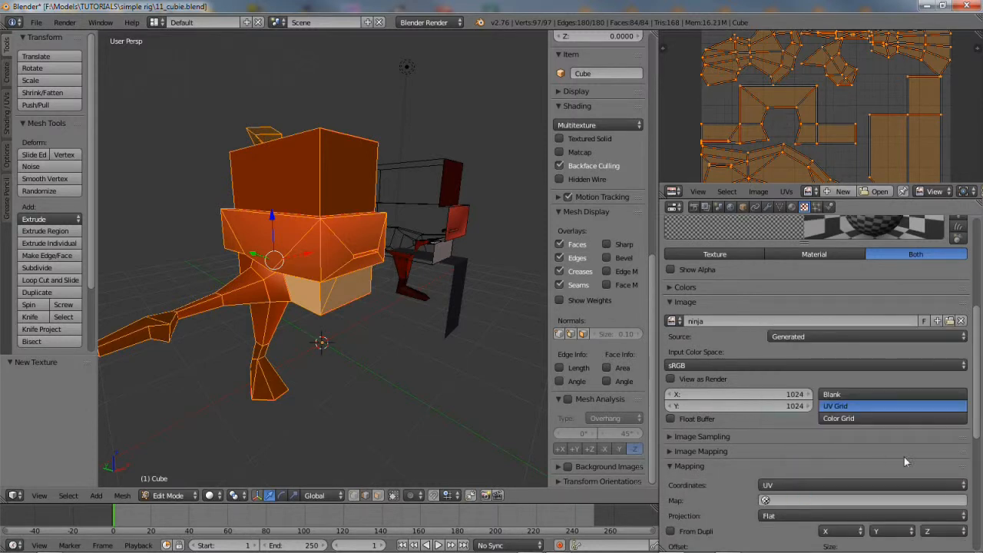
{"action": "left_click_drag", "start_coordinate": [977, 422], "coordinate": [979, 313]}
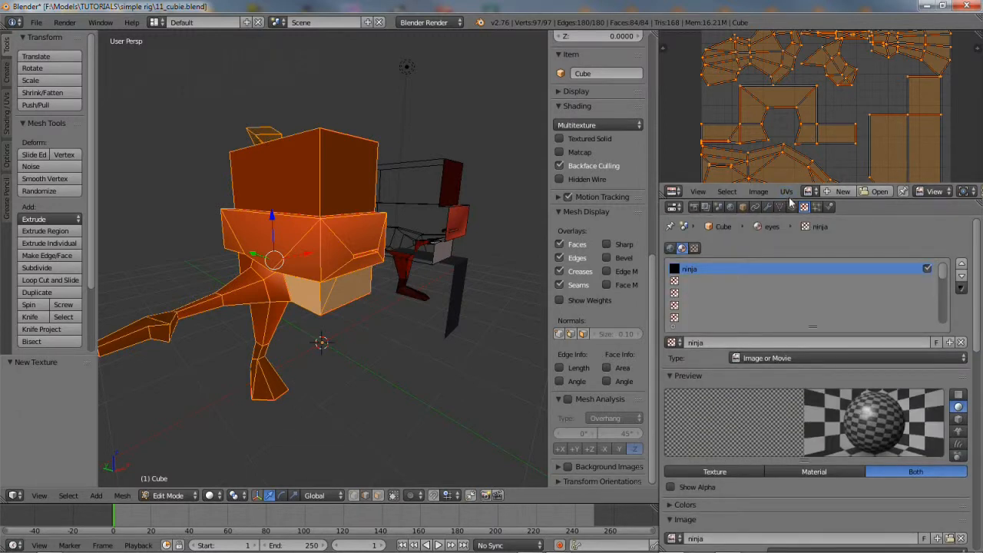
{"action": "left_click_drag", "start_coordinate": [788, 198], "coordinate": [855, 354]}
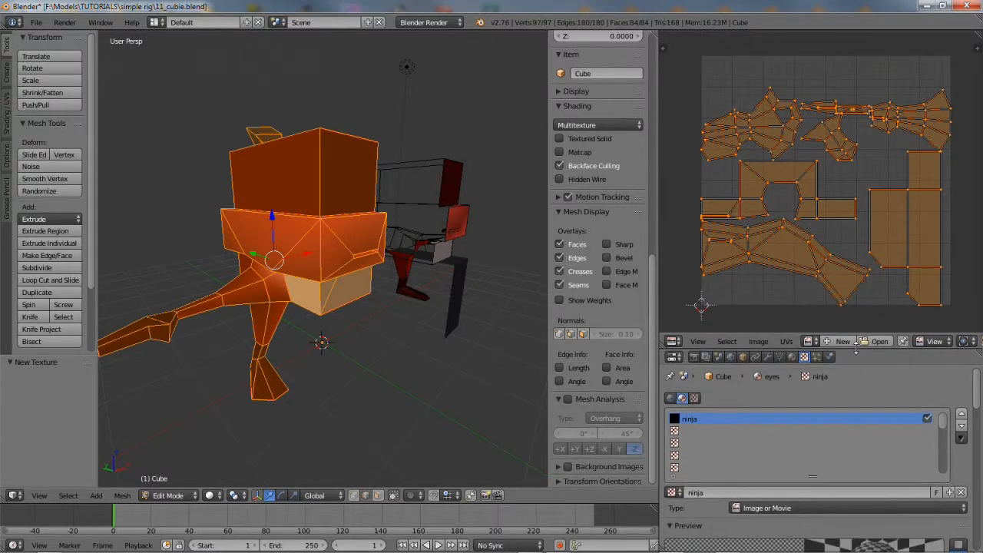
Show the ninja checker image behind the UV layout in the UV editor
{"action": "left_click", "coordinate": [811, 341]}
{"action": "left_click", "coordinate": [822, 358]}
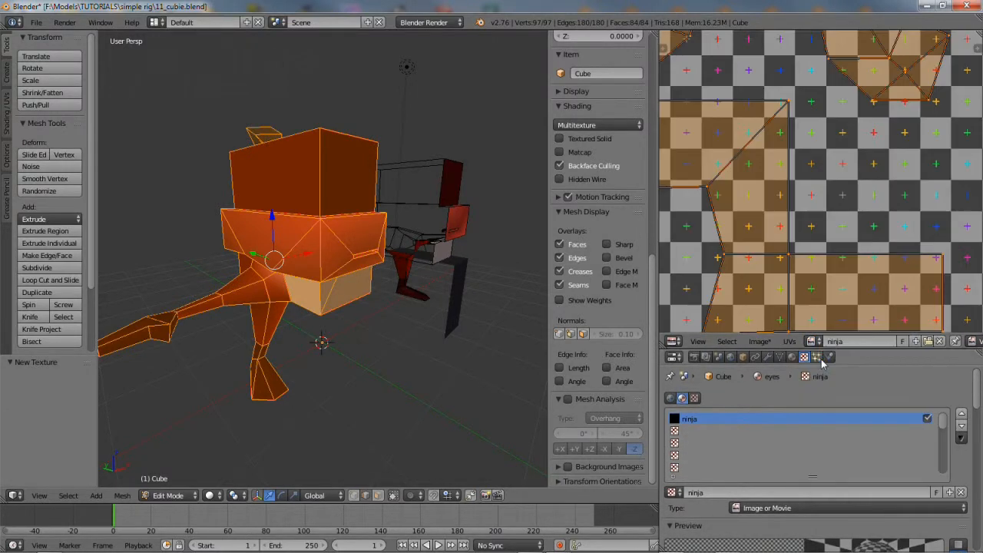
{"action": "scroll", "coordinate": [791, 201], "scroll_direction": "down", "scroll_amount": 4}
{"action": "scroll", "coordinate": [791, 201], "scroll_direction": "down", "scroll_amount": 2}
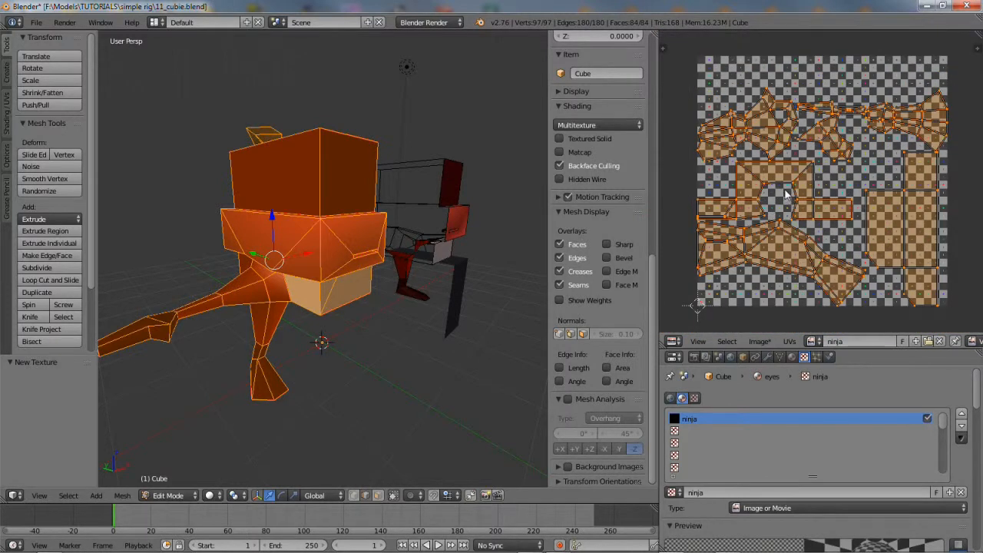
Set viewport shading to Texture so the checker appears on the character
{"action": "left_click", "coordinate": [212, 496]}
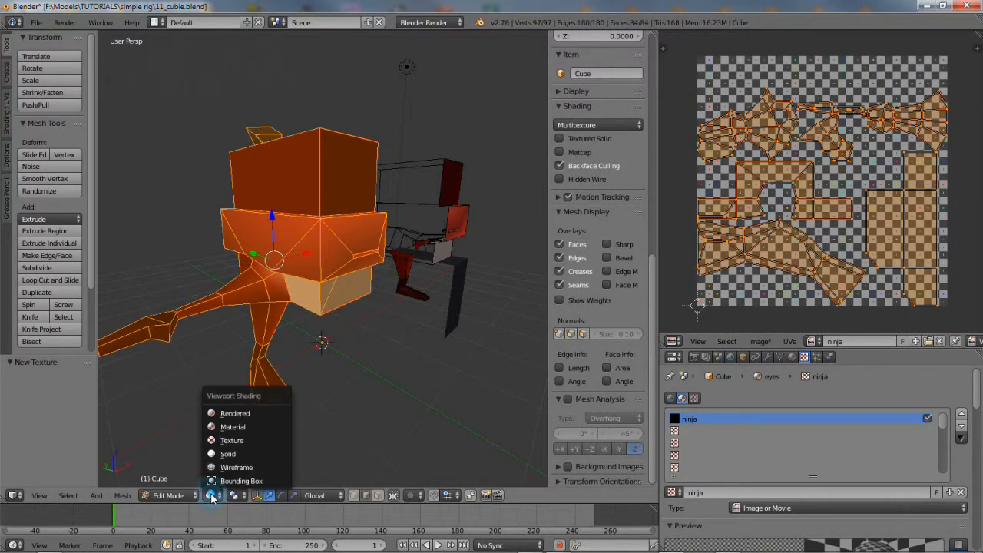
{"action": "left_click", "coordinate": [232, 441]}
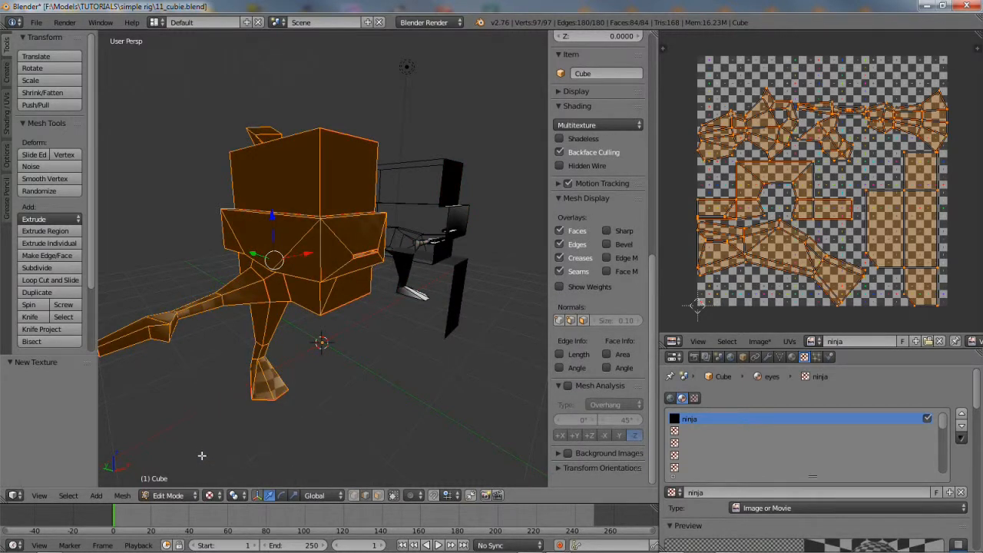
{"action": "left_click", "coordinate": [167, 496]}
Return to Object Mode and move the lamp onto a hidden layer
{"action": "left_click", "coordinate": [168, 478]}
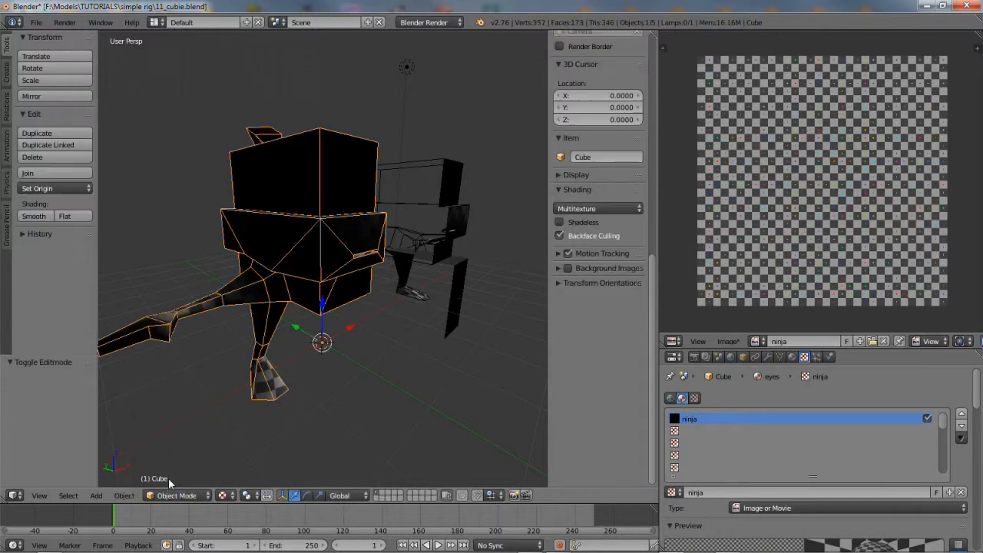
{"action": "right_click", "coordinate": [407, 69]}
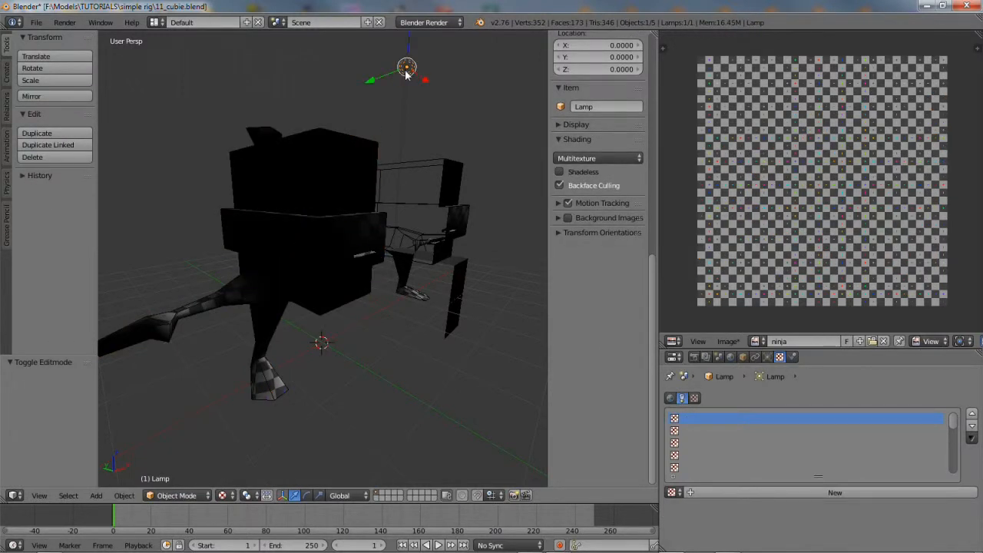
{"action": "left_click", "coordinate": [119, 496]}
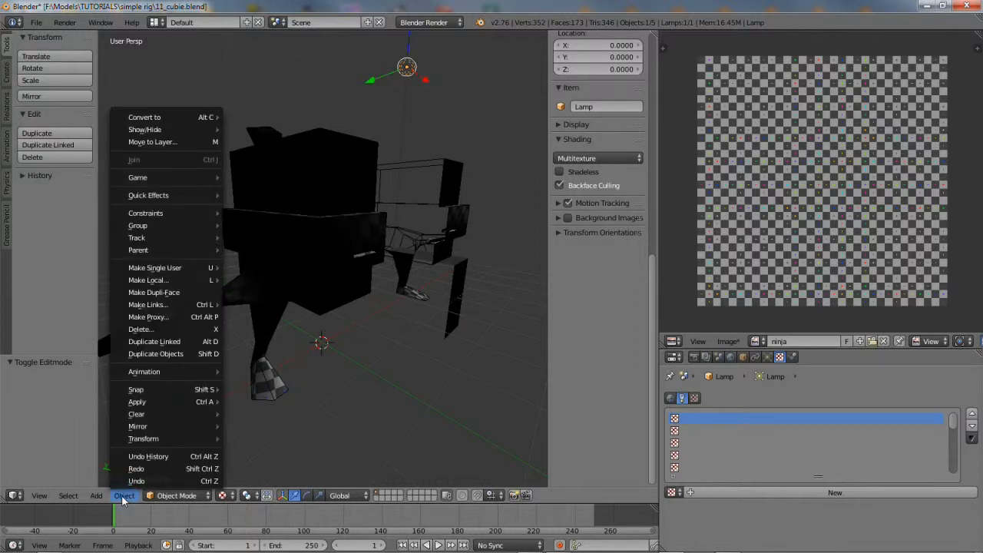
{"action": "left_click", "coordinate": [172, 143]}
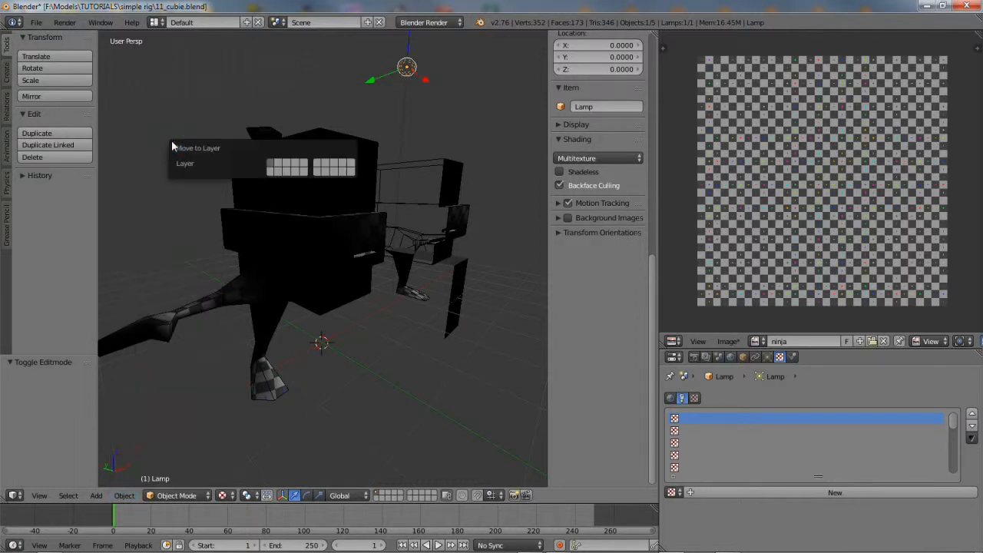
{"action": "left_click", "coordinate": [281, 166]}
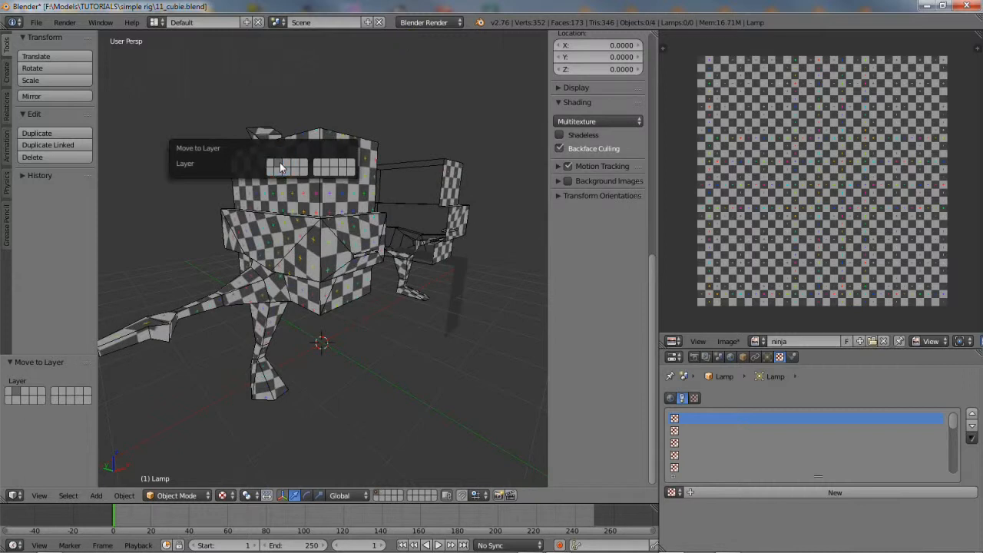
Select the Cube and put it back into Edit Mode
{"action": "right_click", "coordinate": [265, 290]}
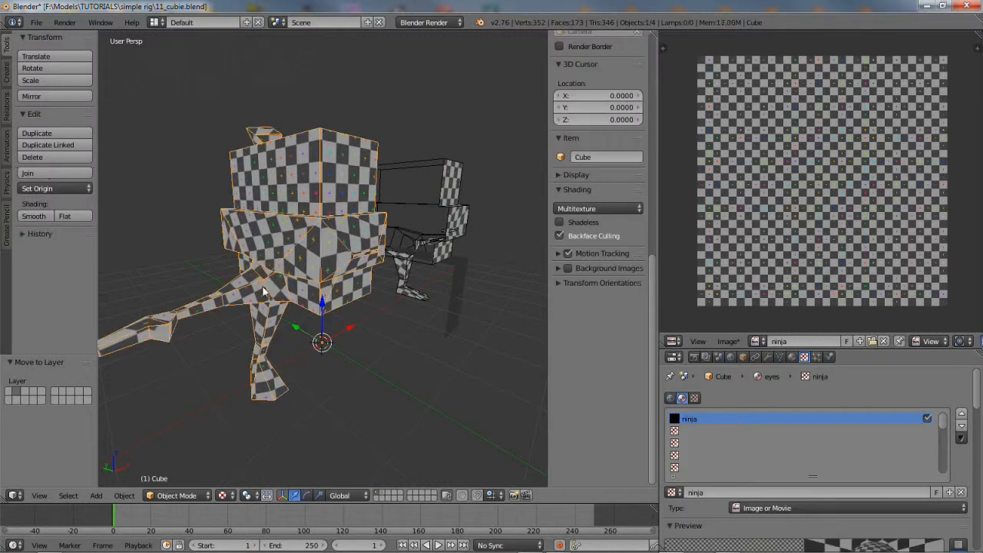
{"action": "left_click", "coordinate": [173, 496]}
{"action": "left_click", "coordinate": [171, 469]}
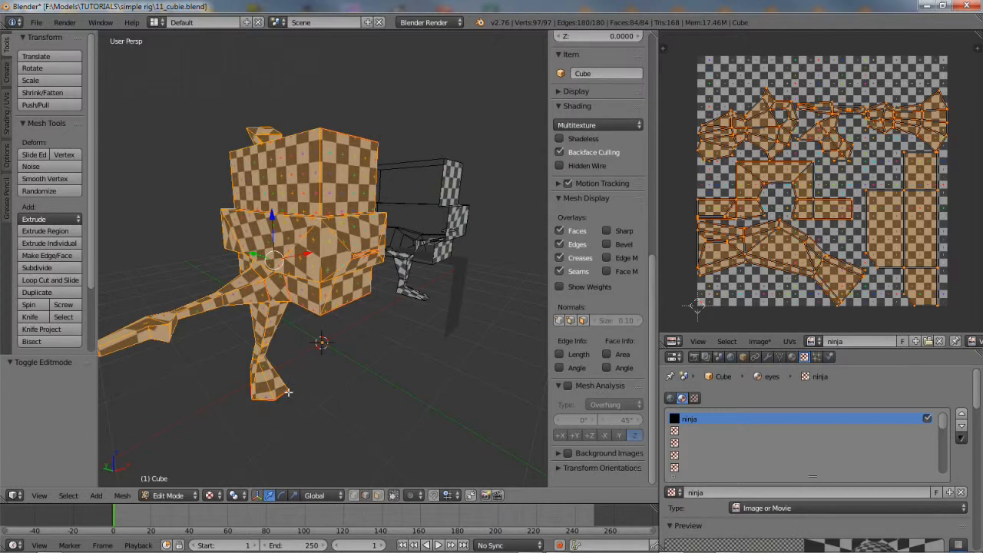
Save the scene as a new file named 12_cubie.blend
{"action": "left_click", "coordinate": [36, 22]}
{"action": "left_click", "coordinate": [52, 128]}
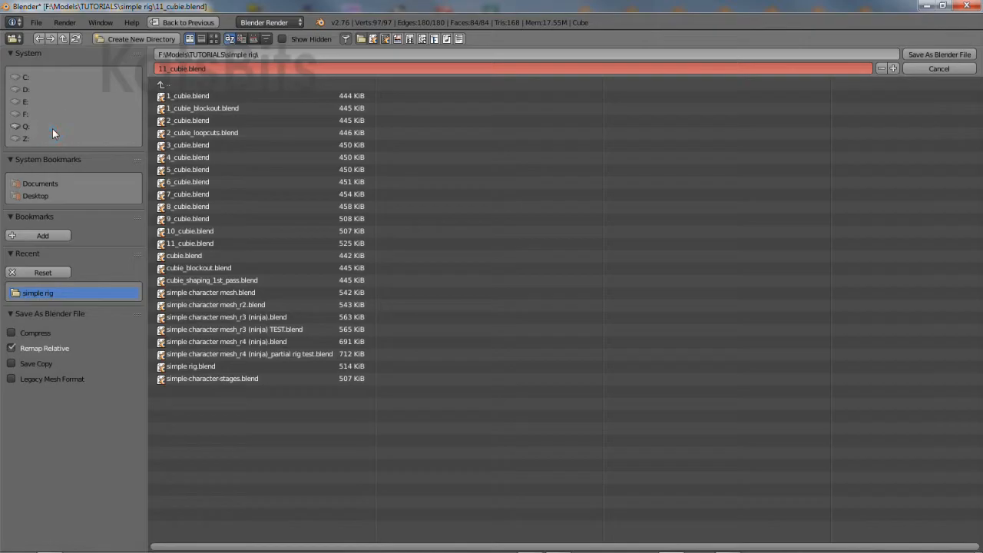
{"action": "left_click", "coordinate": [162, 69]}
{"action": "key", "text": "Return"}
{"action": "left_click", "coordinate": [946, 54]}
Orbit and zoom in for a closer look at the checker-textured character
{"action": "middle_click_drag", "start_coordinate": [295, 275], "coordinate": [338, 251]}
{"action": "scroll", "coordinate": [282, 262], "scroll_direction": "up", "scroll_amount": 1}
{"action": "middle_click_drag", "start_coordinate": [401, 275], "coordinate": [441, 277]}
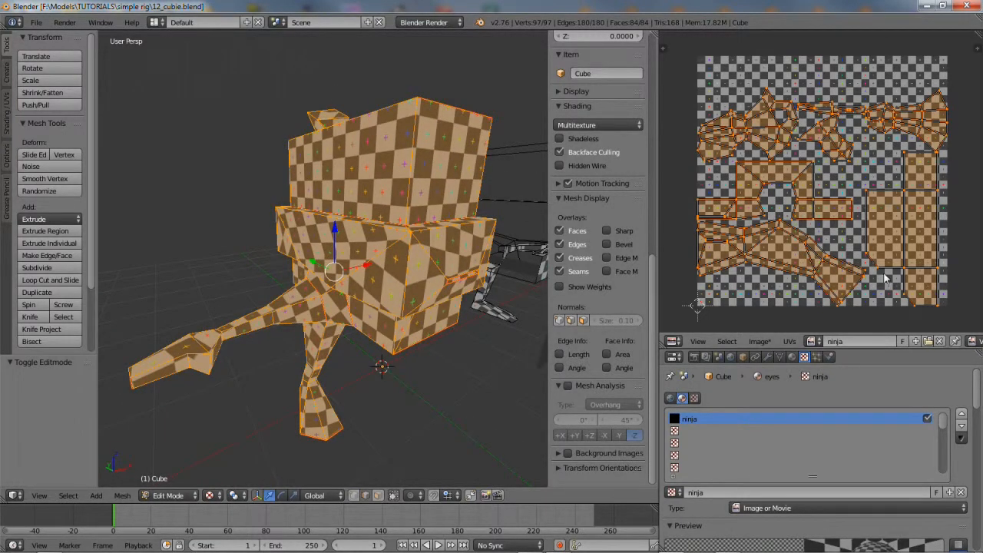
Switch the ninja generated image to Color Grid and orbit to inspect it
{"action": "left_click_drag", "start_coordinate": [978, 386], "coordinate": [980, 452]}
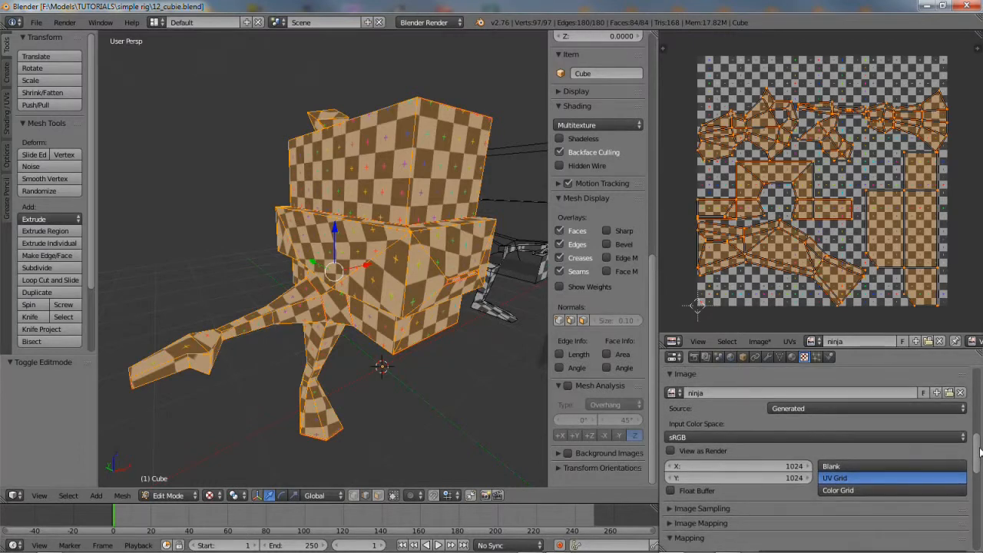
{"action": "left_click", "coordinate": [886, 494]}
{"action": "middle_click_drag", "start_coordinate": [406, 295], "coordinate": [336, 273]}
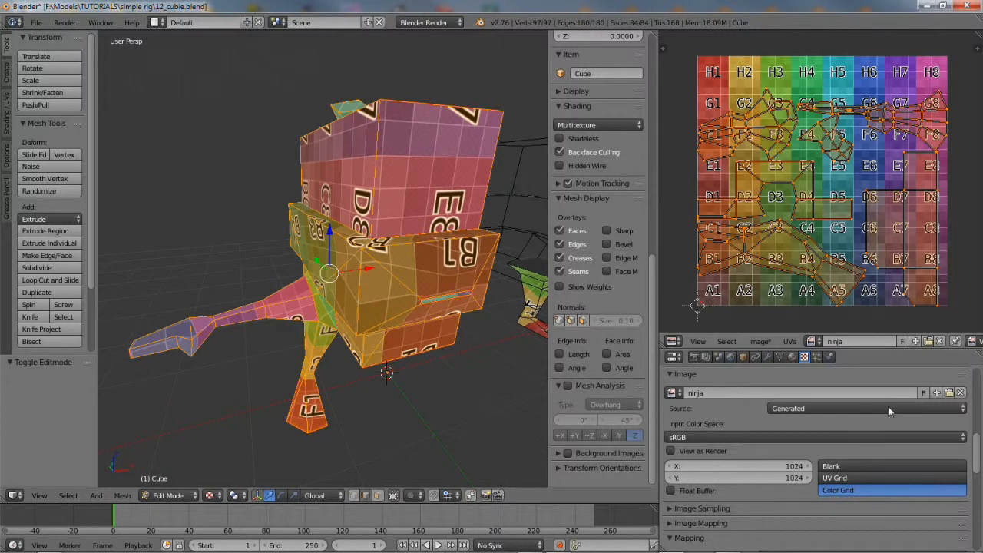
Make the ninja image Blank, check the black character, and return to Object Mode
{"action": "left_click", "coordinate": [897, 467]}
{"action": "middle_click_drag", "start_coordinate": [361, 460], "coordinate": [353, 340]}
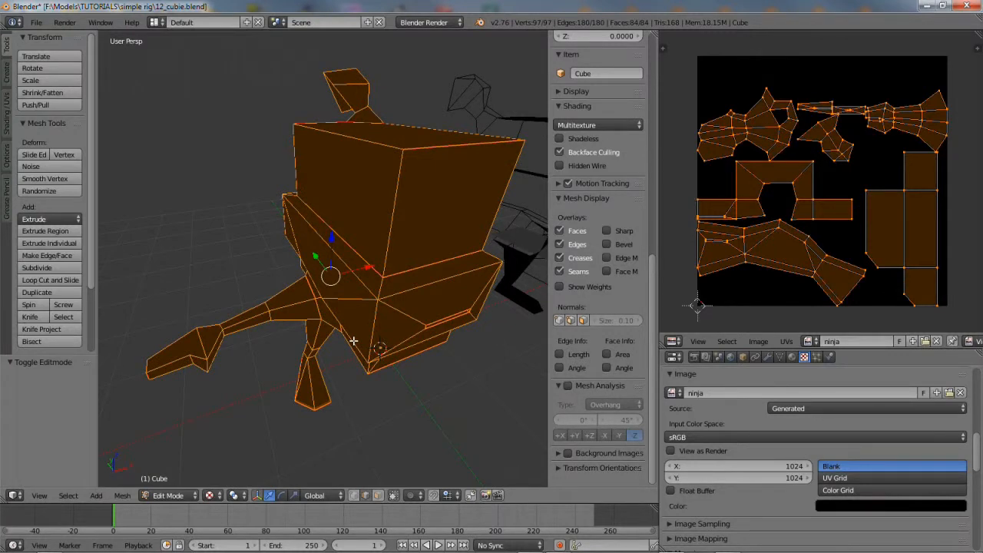
{"action": "middle_click_drag", "start_coordinate": [353, 340], "coordinate": [373, 321]}
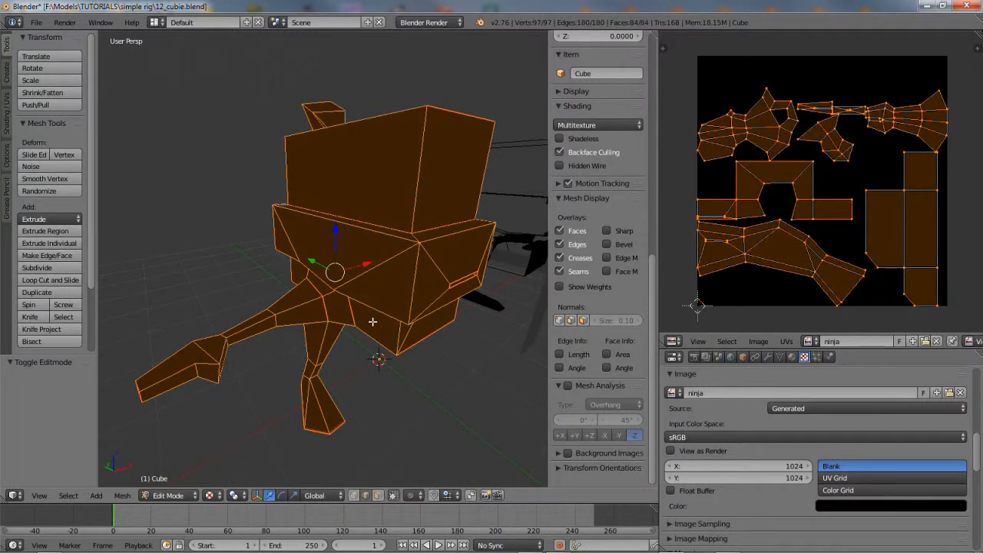
{"action": "left_click", "coordinate": [169, 496]}
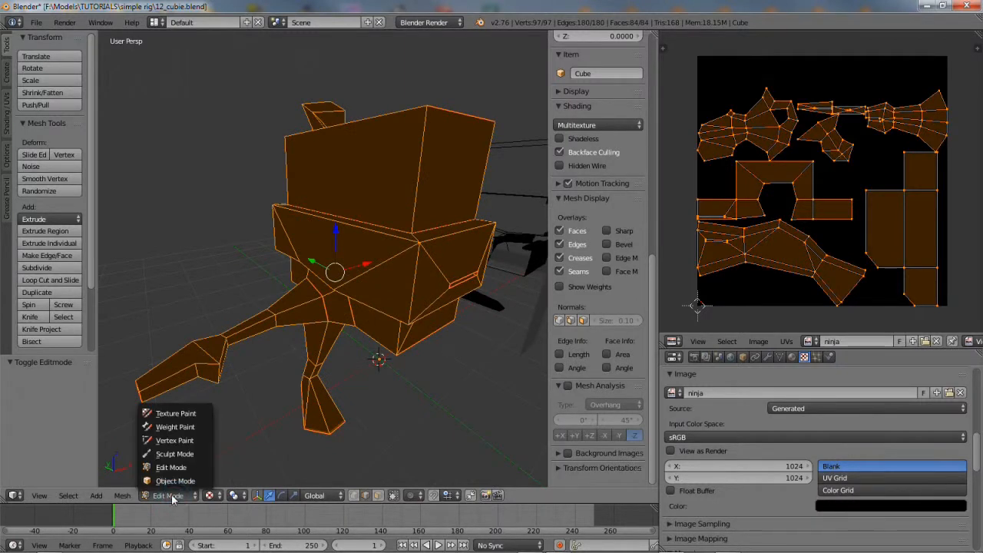
{"action": "left_click", "coordinate": [167, 479]}
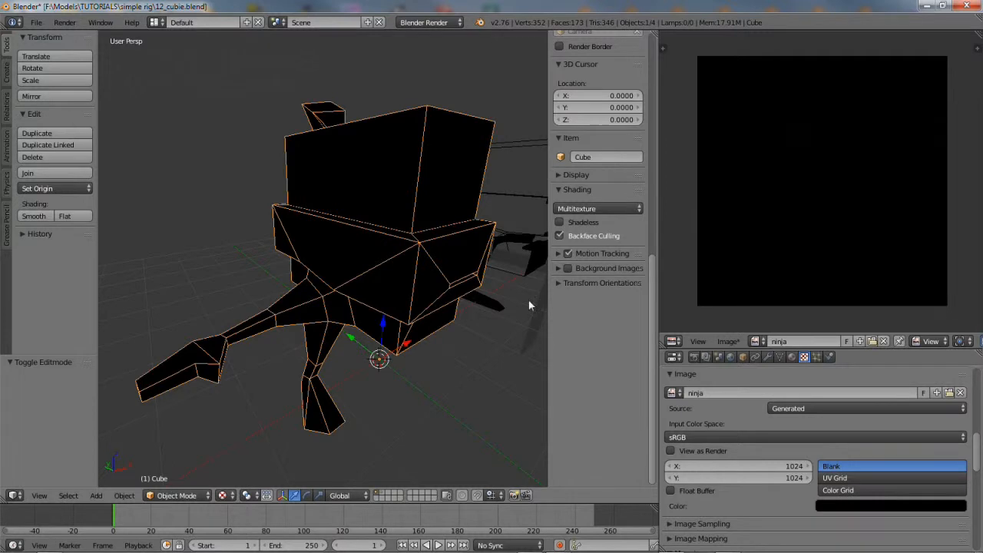
Apply rotation and scale to the Cube
{"action": "left_click_drag", "start_coordinate": [650, 376], "coordinate": [643, 106]}
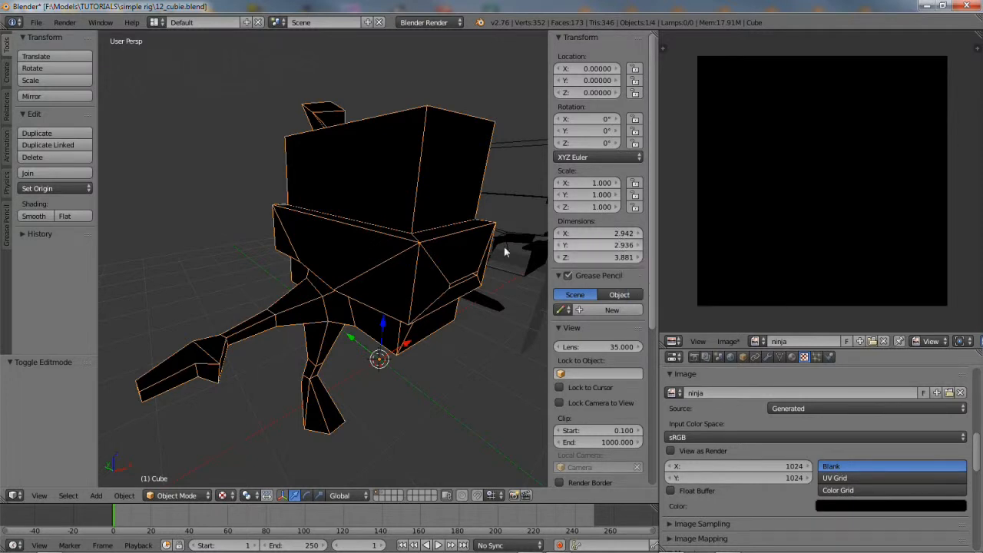
{"action": "left_click", "coordinate": [124, 496]}
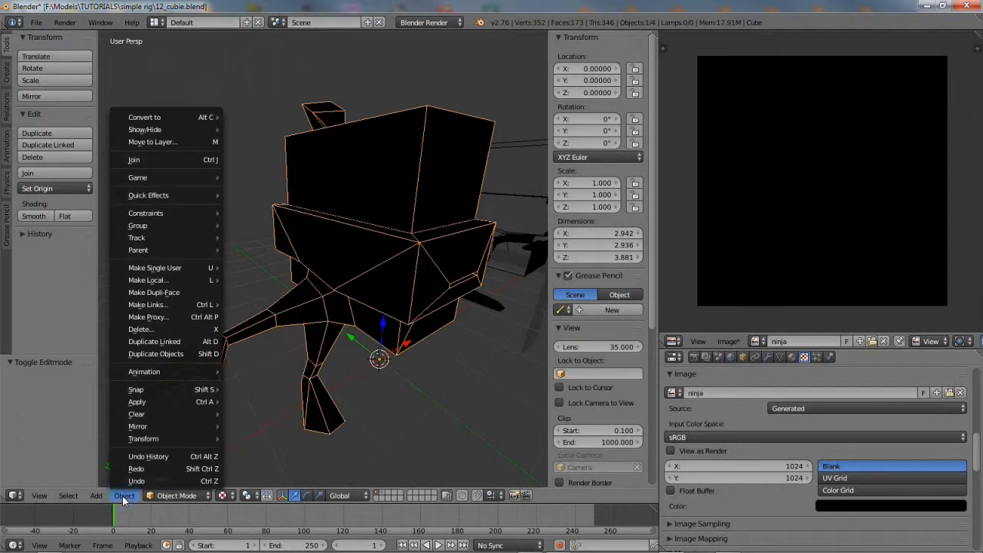
{"action": "mouse_move", "coordinate": [160, 405]}
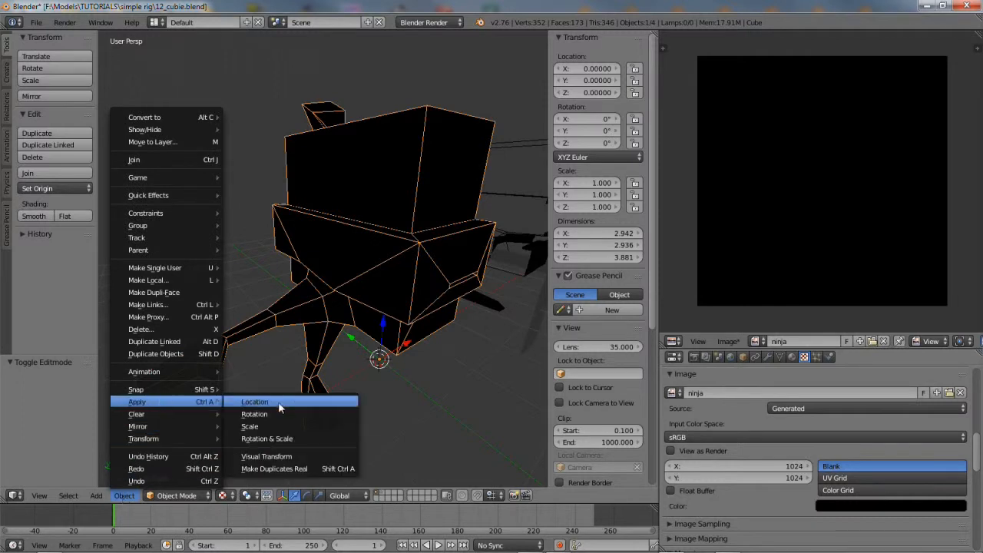
{"action": "left_click", "coordinate": [274, 439]}
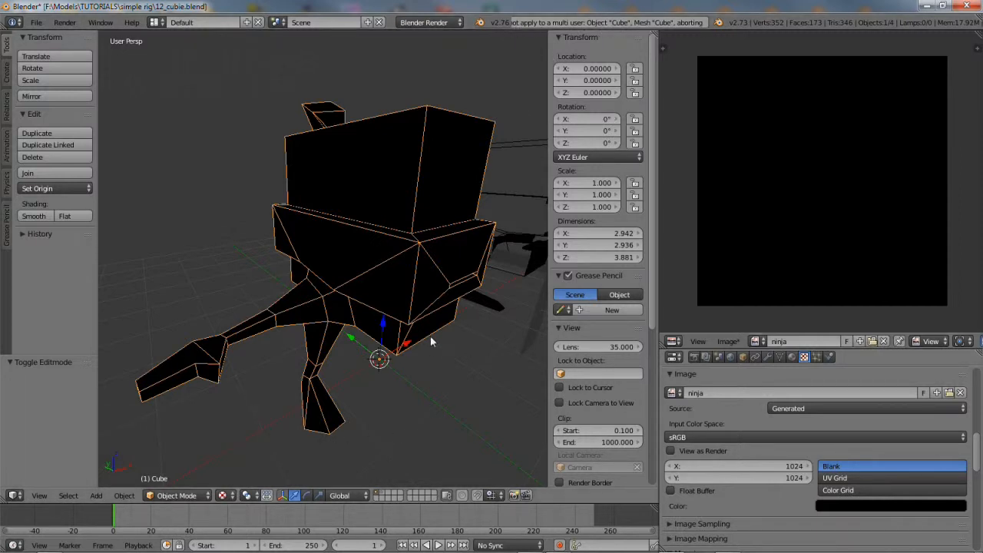
Make the mirrored Cube.002's object and data single-user
{"action": "middle_click_drag", "start_coordinate": [463, 193], "coordinate": [320, 196]}
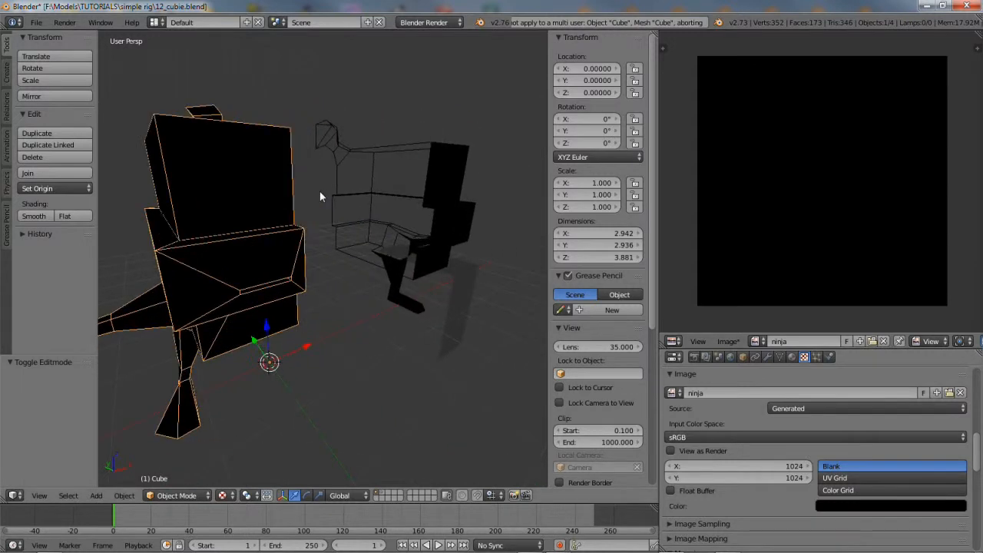
{"action": "right_click", "coordinate": [458, 178]}
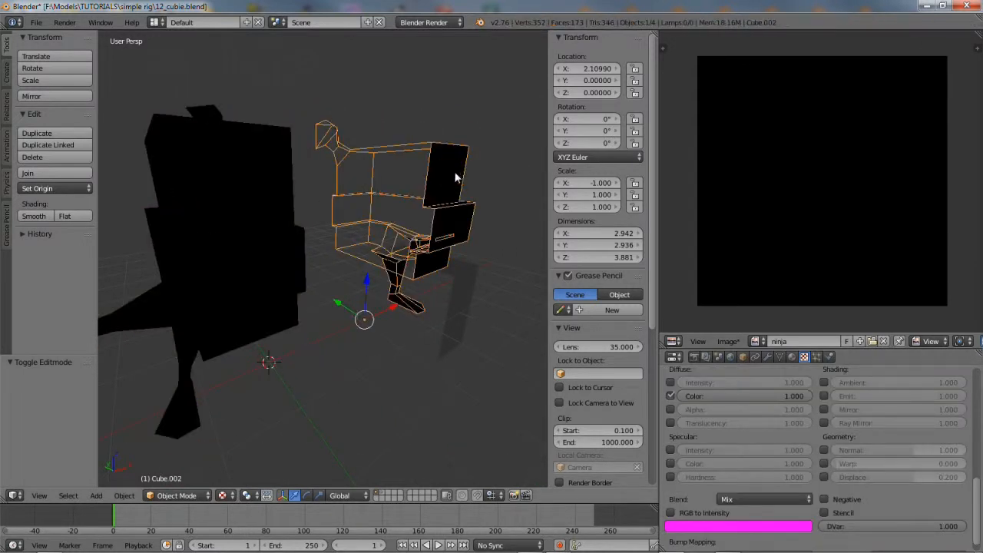
{"action": "left_click", "coordinate": [123, 496]}
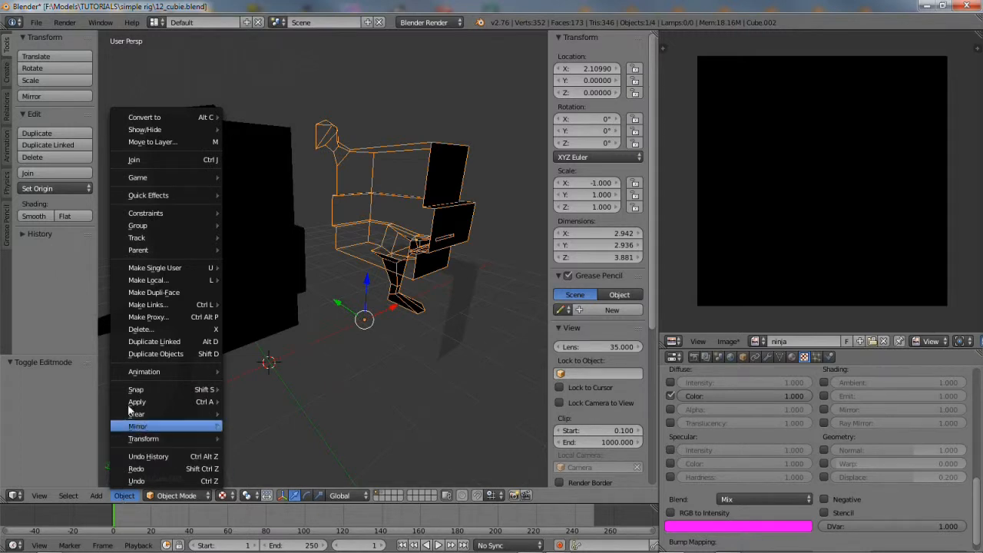
{"action": "mouse_move", "coordinate": [169, 271]}
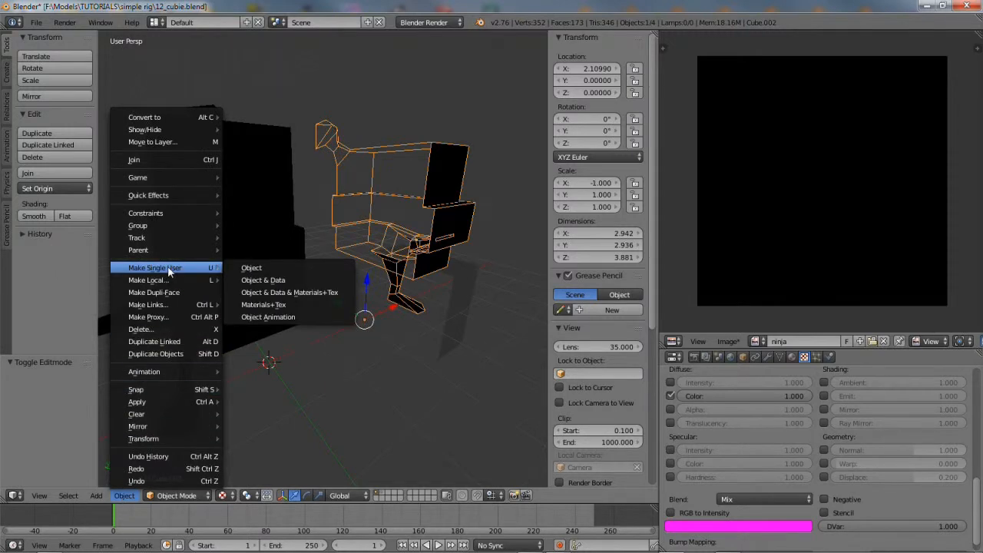
{"action": "left_click", "coordinate": [267, 281]}
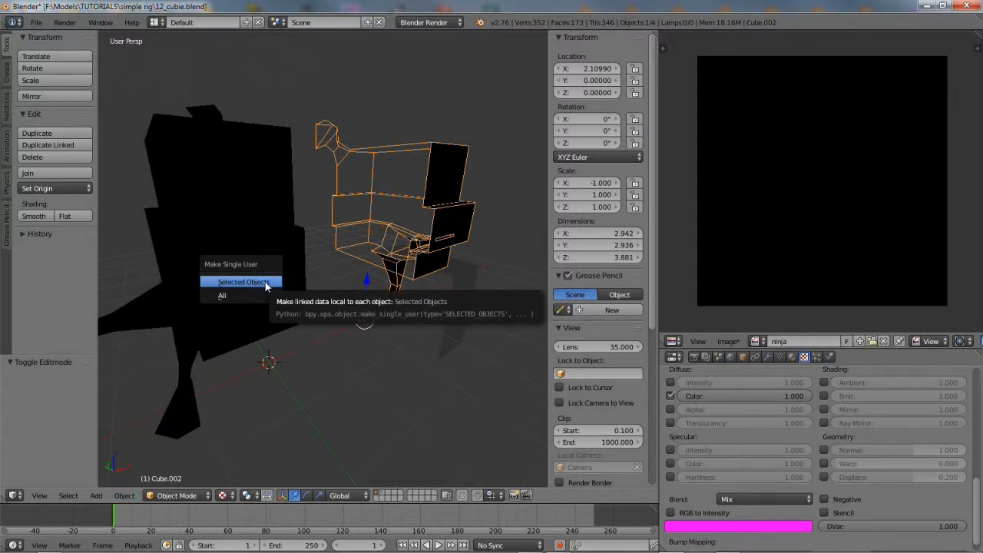
{"action": "left_click", "coordinate": [256, 284]}
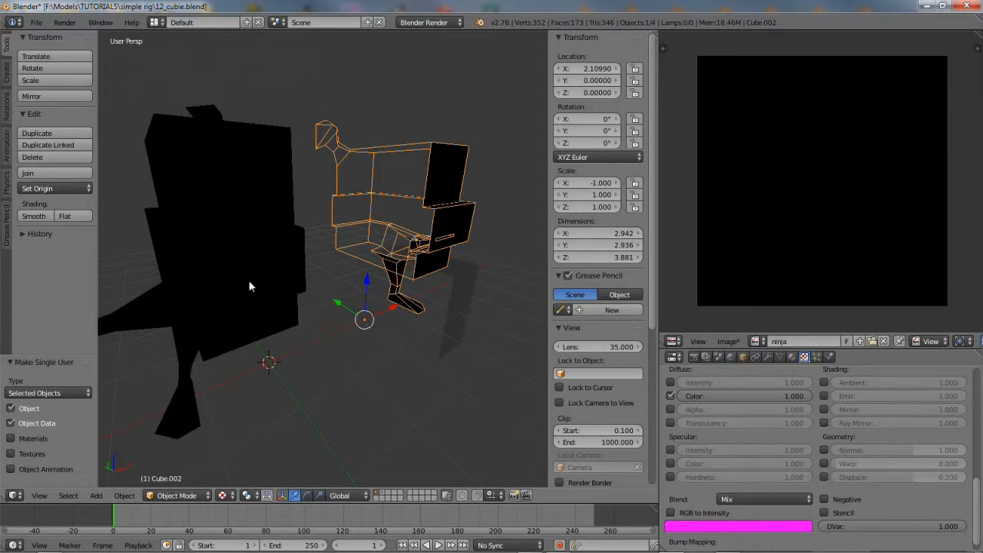
Apply rotation and scale to the character body Cube again
{"action": "right_click", "coordinate": [222, 220]}
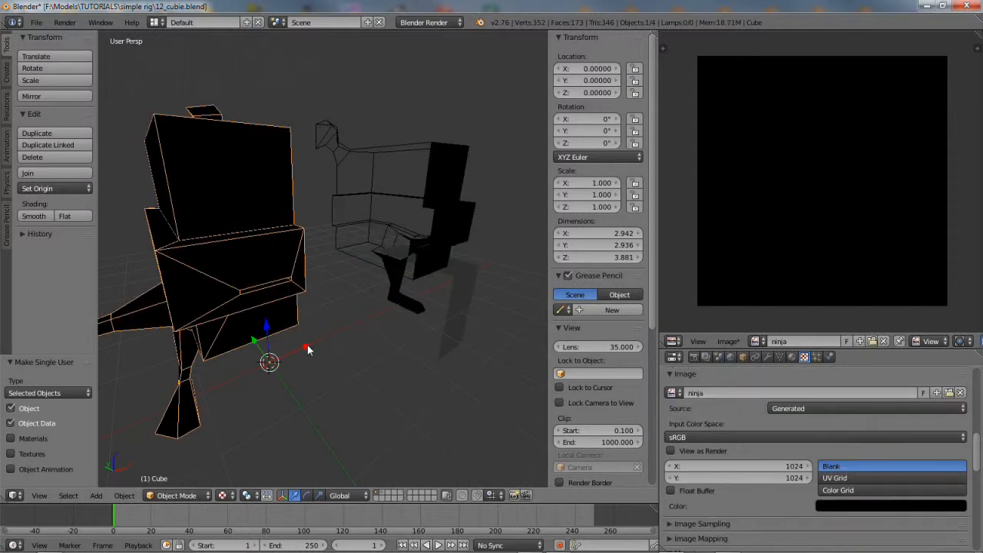
{"action": "left_click", "coordinate": [120, 497]}
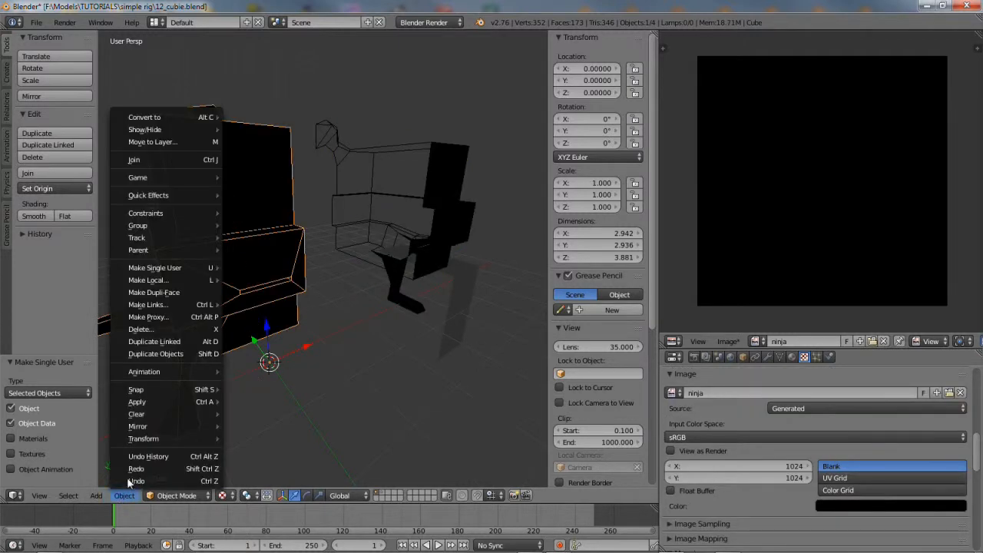
{"action": "mouse_move", "coordinate": [150, 401]}
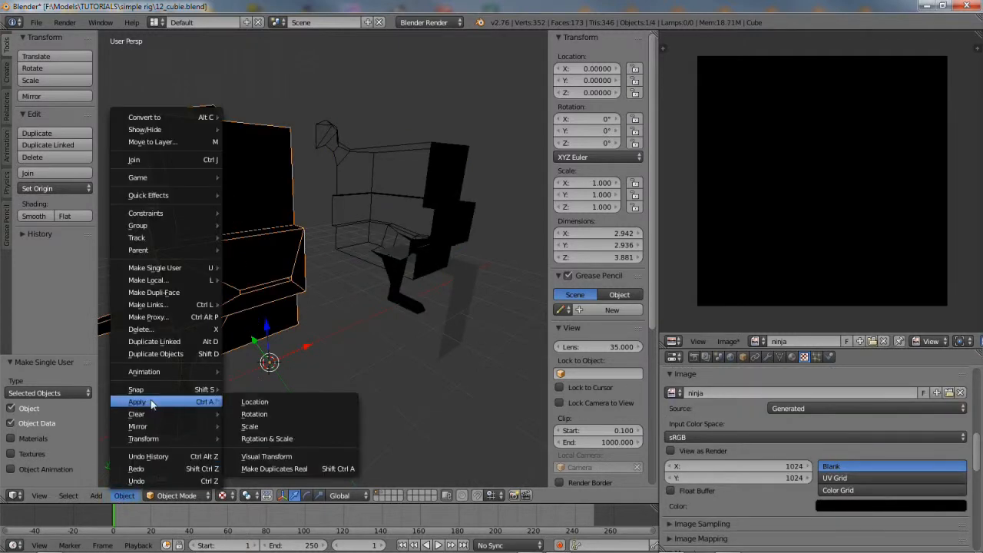
{"action": "left_click", "coordinate": [286, 439]}
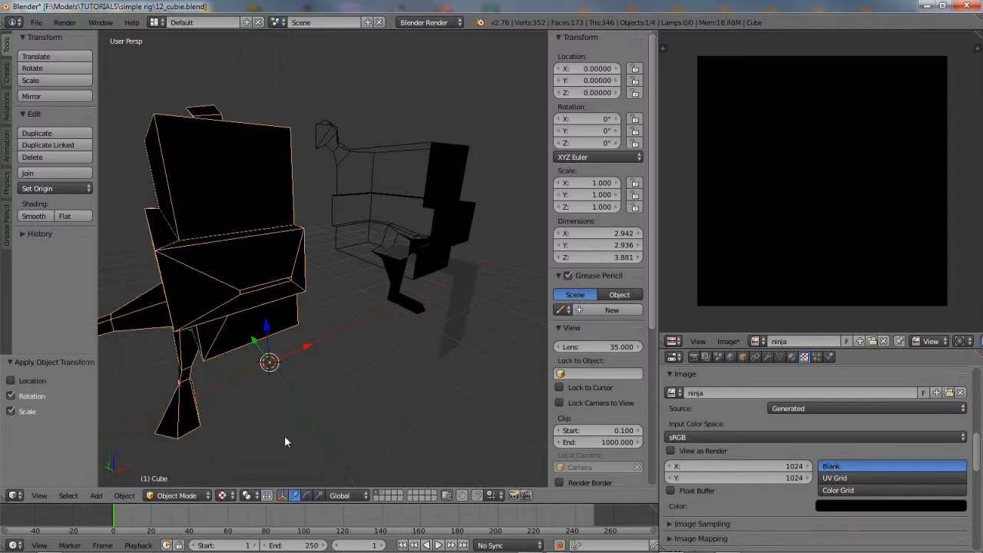
Apply rotation and scale to mirrored Cube.002 so its X scale reads 1
{"action": "right_click", "coordinate": [443, 150]}
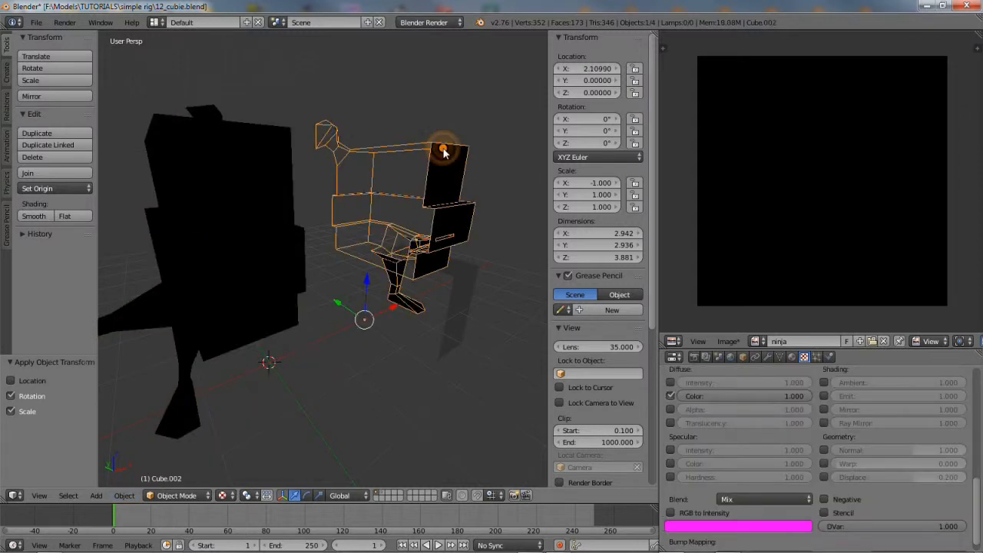
{"action": "left_click", "coordinate": [124, 495]}
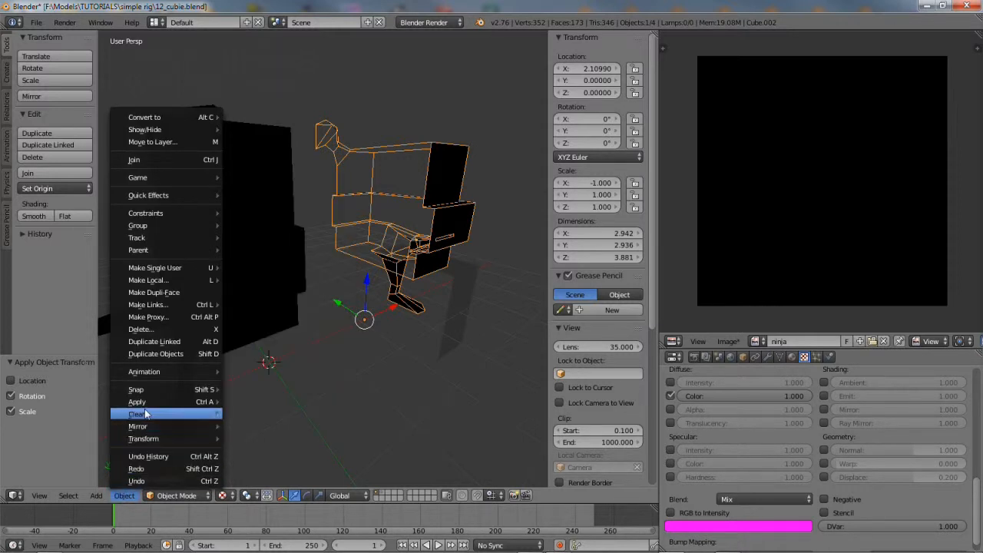
{"action": "mouse_move", "coordinate": [139, 402]}
{"action": "left_click", "coordinate": [260, 441]}
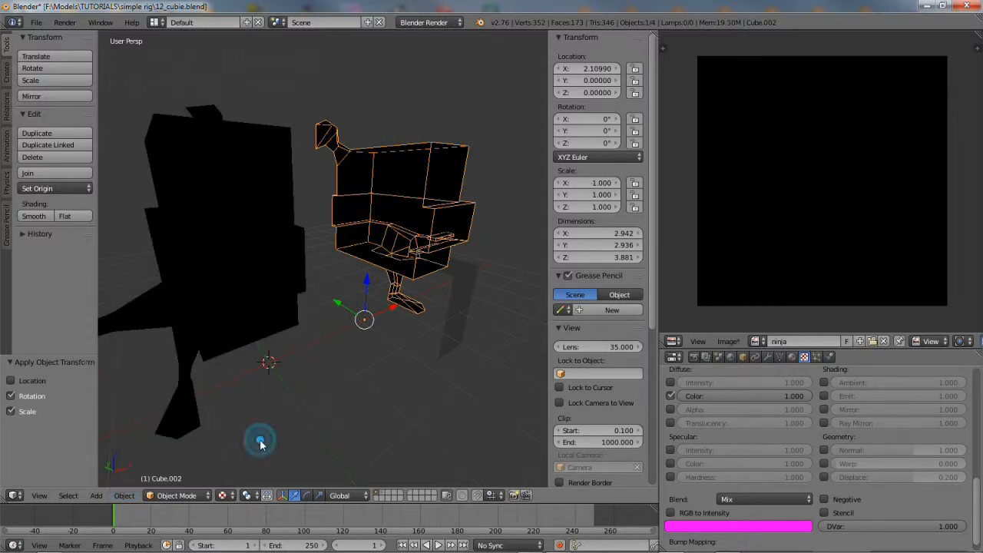
{"action": "middle_click_drag", "start_coordinate": [472, 235], "coordinate": [361, 328]}
Enter Edit Mode on the mirrored copy and select all its geometry
{"action": "left_click", "coordinate": [182, 495]}
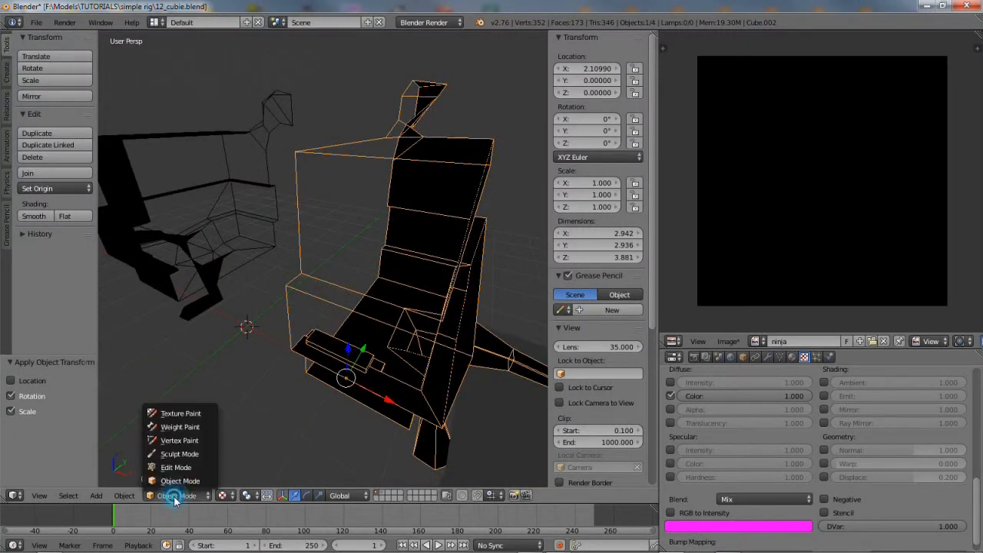
{"action": "left_click", "coordinate": [176, 468]}
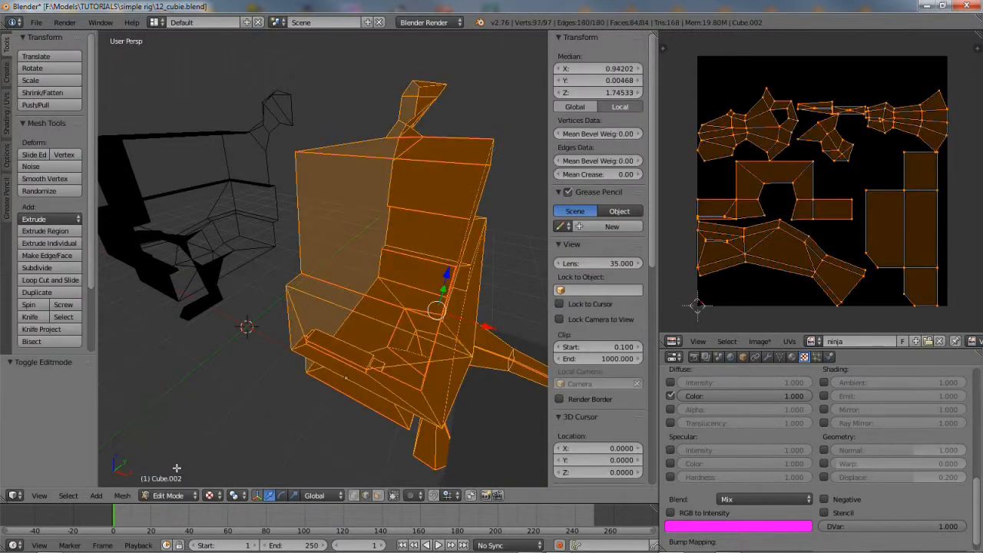
{"action": "left_click", "coordinate": [68, 495]}
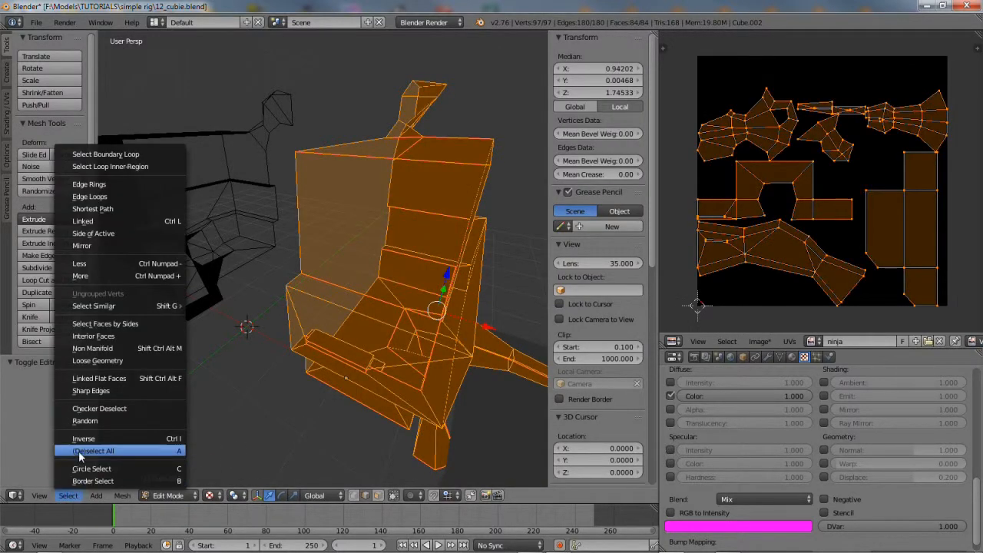
{"action": "left_click", "coordinate": [78, 452]}
{"action": "left_click", "coordinate": [69, 496]}
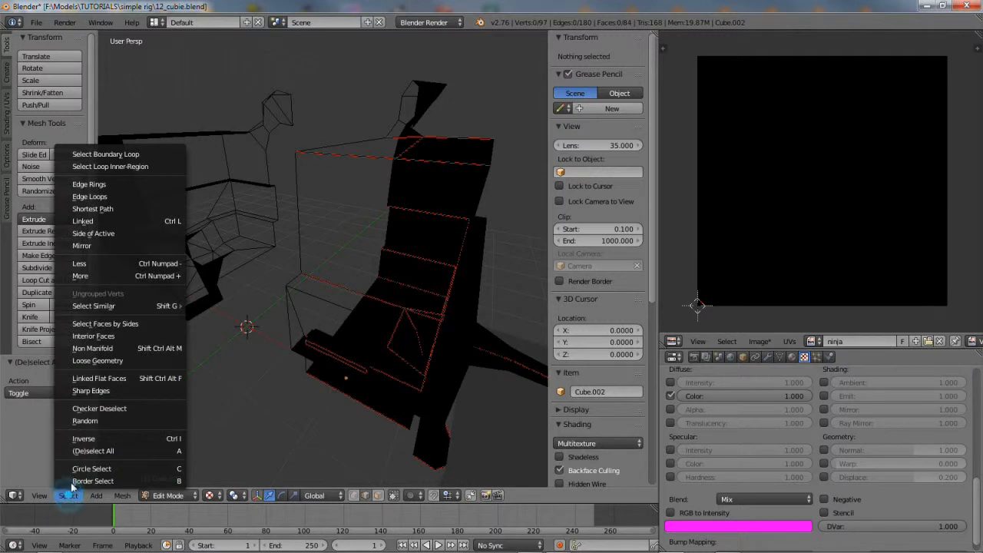
{"action": "left_click", "coordinate": [90, 445]}
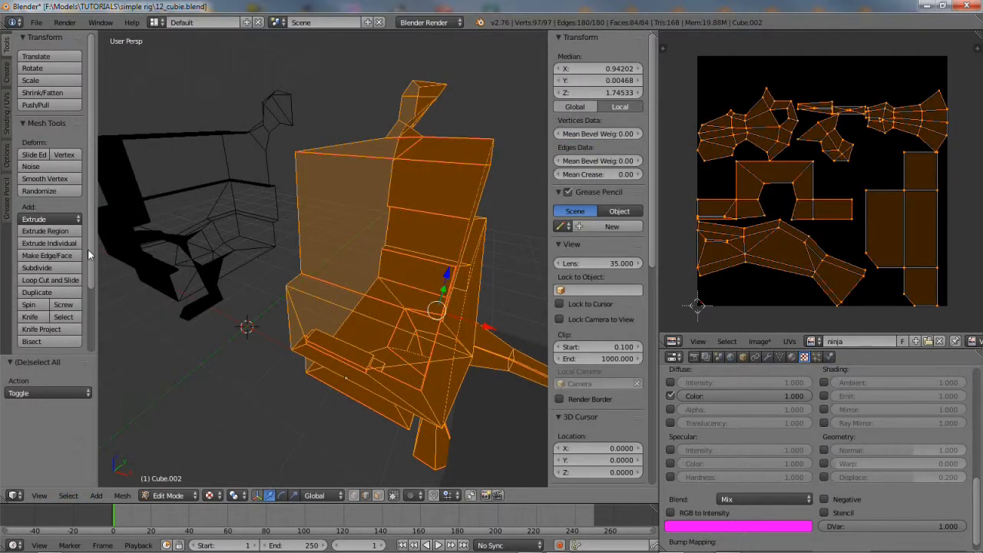
{"action": "scroll", "coordinate": [88, 254], "scroll_direction": "down", "scroll_amount": 5}
{"action": "scroll", "coordinate": [92, 246], "scroll_direction": "up", "scroll_amount": 5}
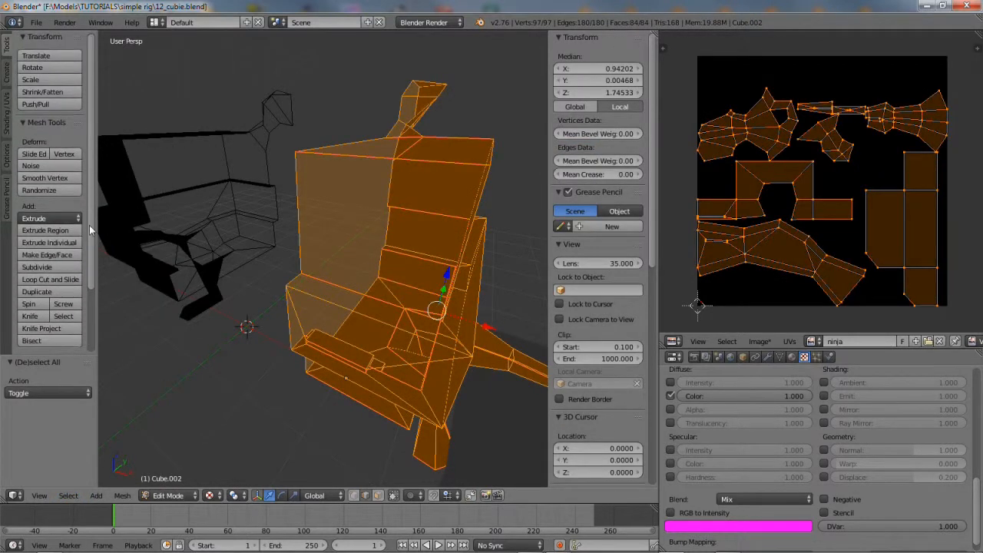
Flip the direction of all the copy's face normals
{"action": "left_click", "coordinate": [7, 107]}
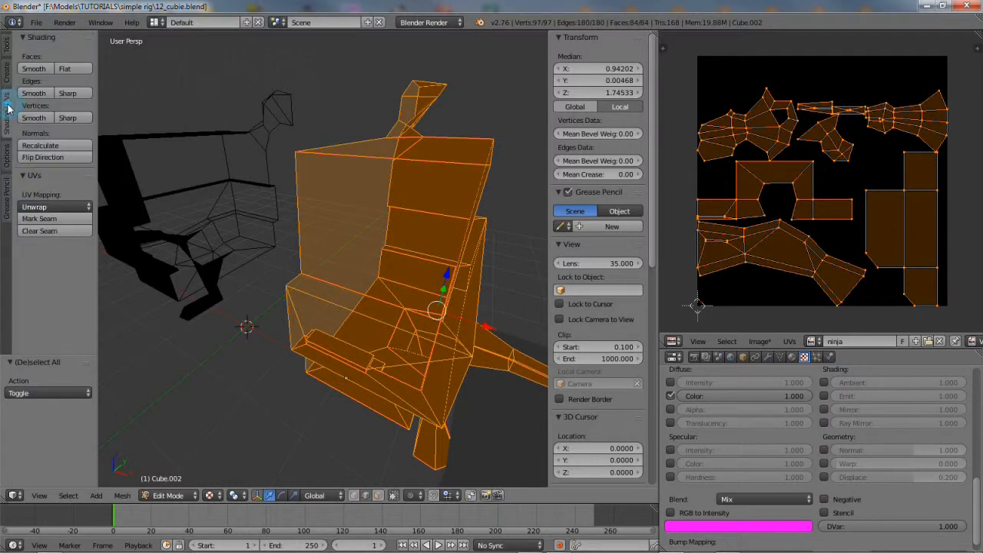
{"action": "left_click", "coordinate": [54, 158]}
{"action": "middle_click_drag", "start_coordinate": [298, 367], "coordinate": [350, 343]}
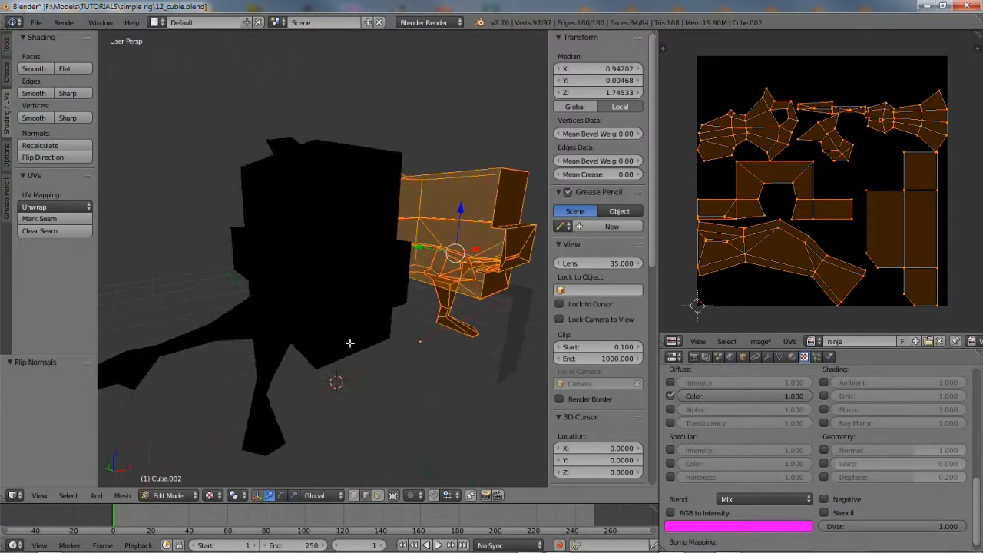
Return to Object Mode and select the character body
{"action": "left_click", "coordinate": [168, 495]}
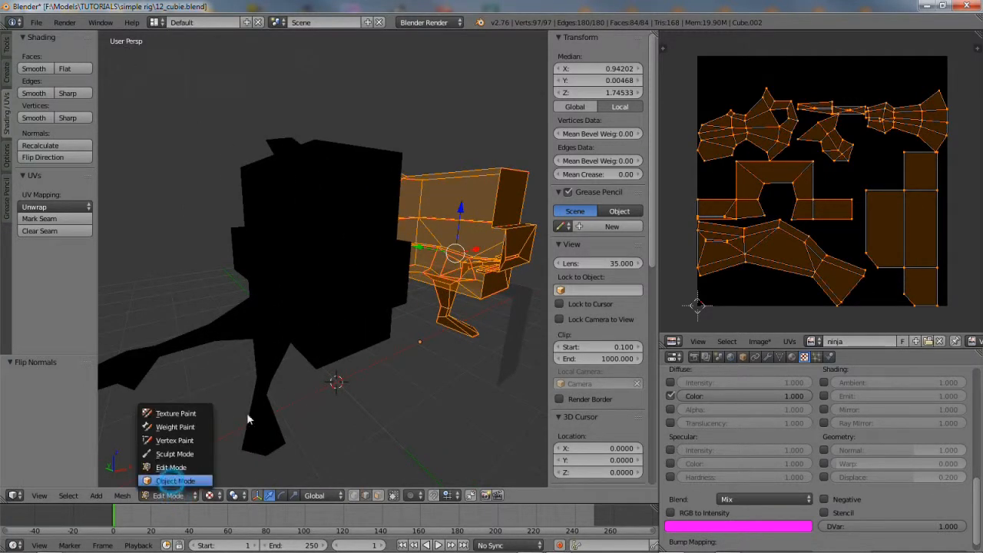
{"action": "left_click", "coordinate": [172, 471]}
{"action": "right_click", "coordinate": [303, 305]}
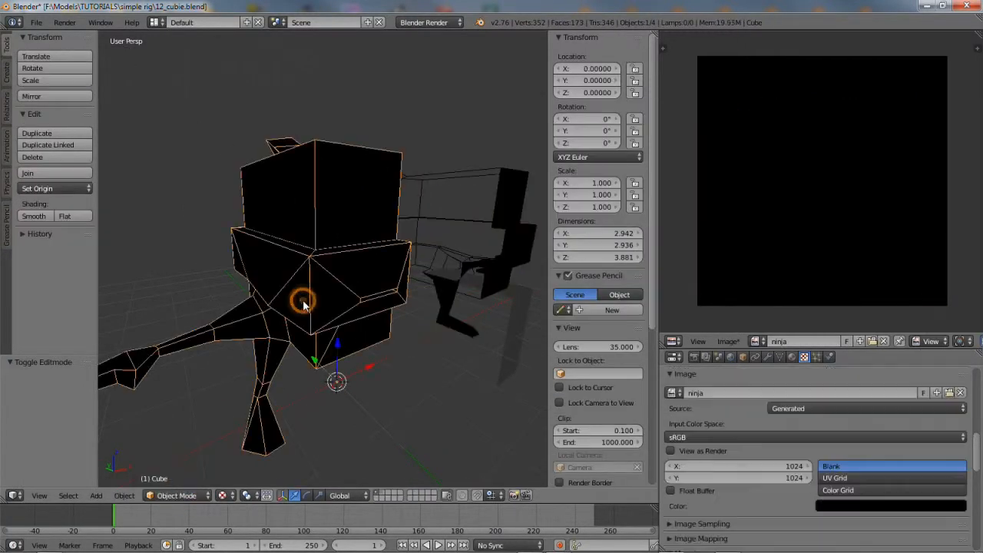
Enter Edit Mode on the Cube and unwrap its whole mesh with Unwrap
{"action": "left_click", "coordinate": [172, 495]}
{"action": "left_click", "coordinate": [176, 470]}
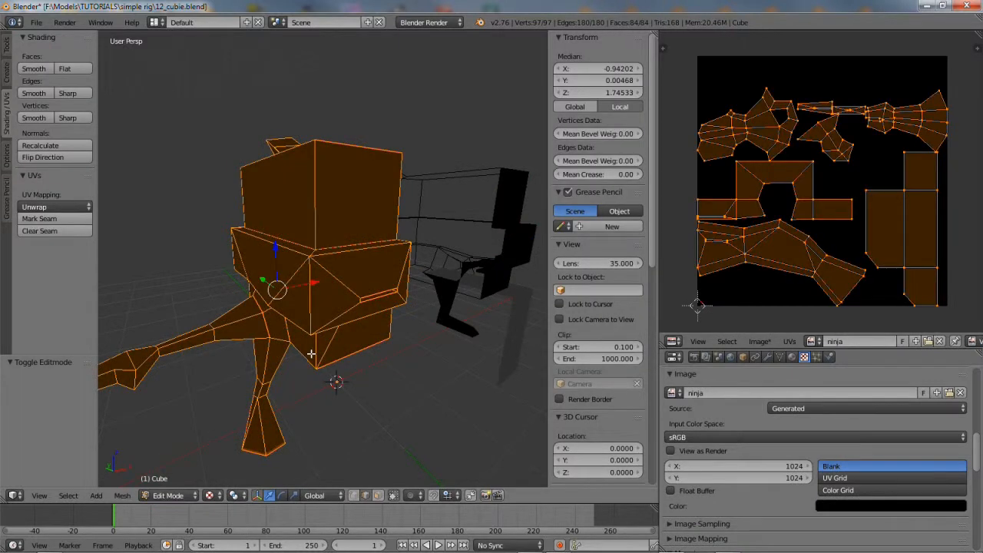
{"action": "middle_click_drag", "start_coordinate": [334, 348], "coordinate": [326, 359]}
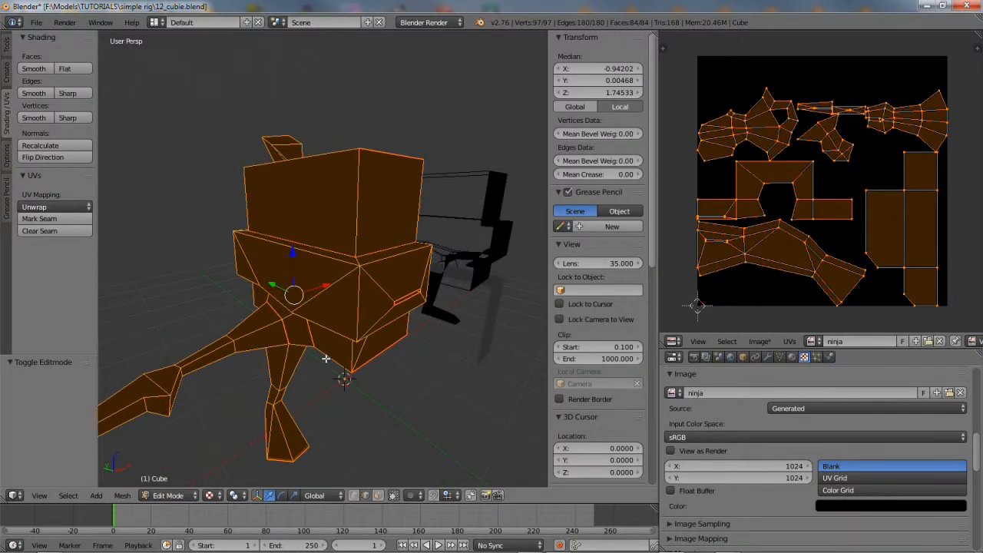
{"action": "left_click", "coordinate": [123, 495]}
{"action": "mouse_move", "coordinate": [156, 398]}
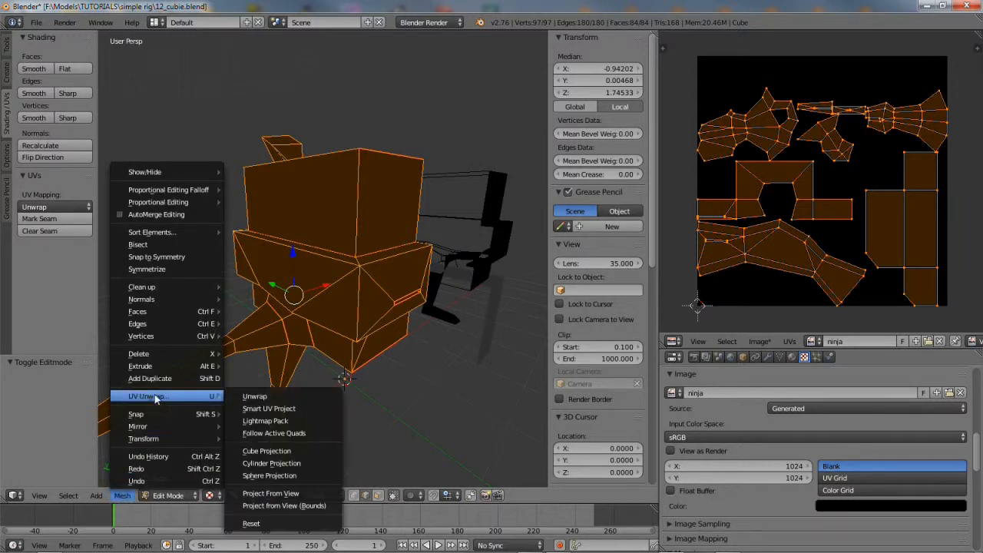
{"action": "left_click", "coordinate": [257, 397]}
{"action": "middle_click_drag", "start_coordinate": [322, 353], "coordinate": [330, 372]}
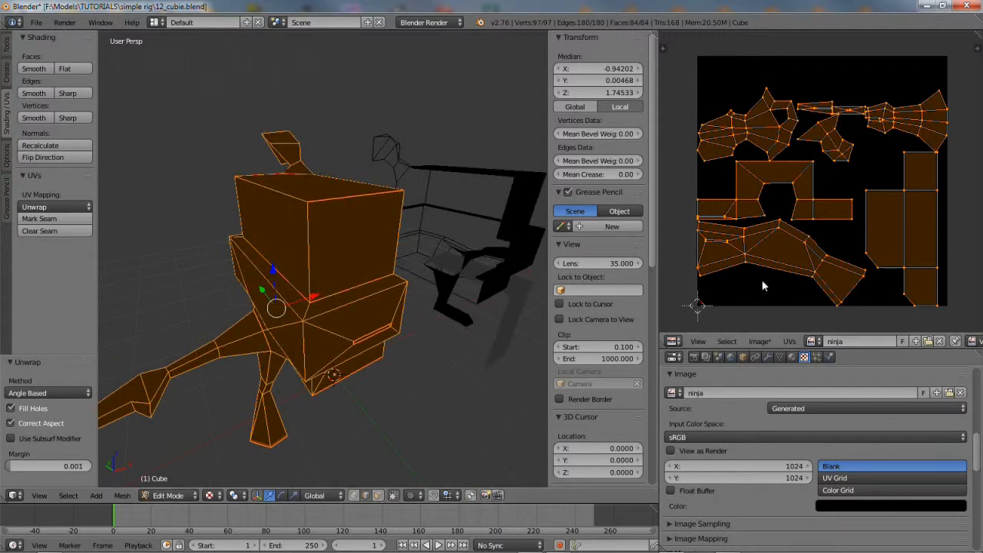
{"action": "scroll", "coordinate": [756, 257], "scroll_direction": "up", "scroll_amount": 1}
Deselect all UVs and set the UV selection mode to Island
{"action": "key", "text": "a"}
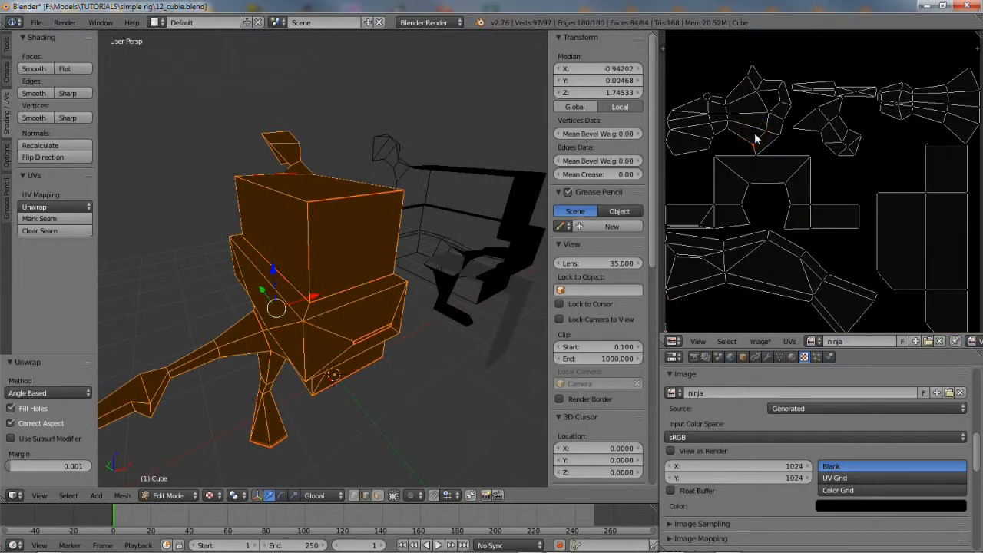
{"action": "middle_click_drag", "start_coordinate": [890, 344], "coordinate": [719, 344]}
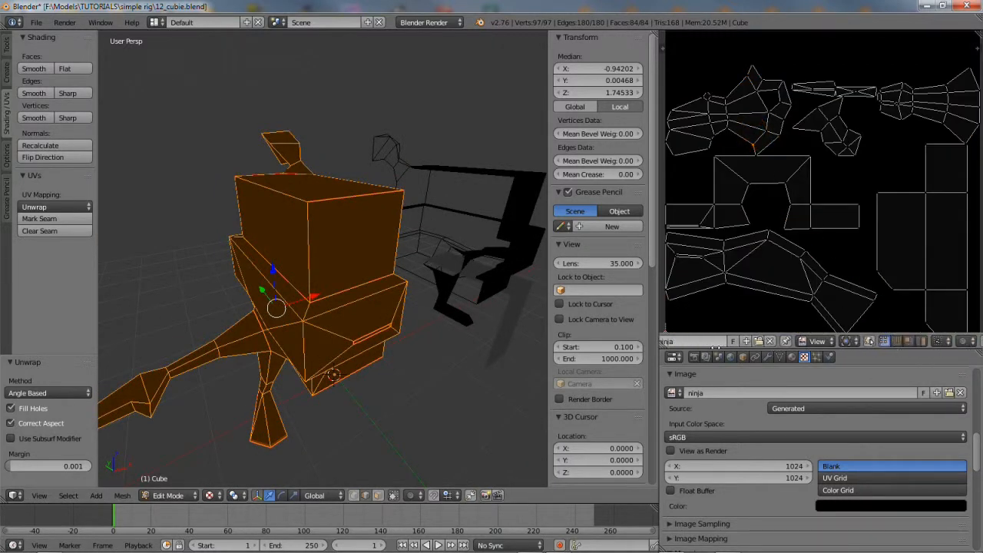
{"action": "left_click", "coordinate": [922, 341]}
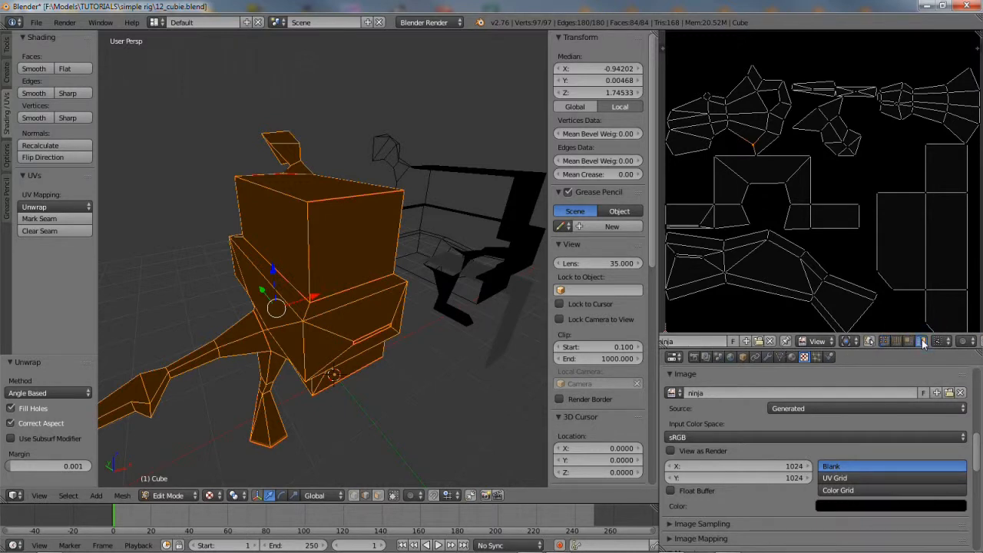
Fill the test image with a Color Grid and move three UV islands above the grid
{"action": "left_click", "coordinate": [845, 490]}
{"action": "middle_click_drag", "start_coordinate": [772, 173], "coordinate": [838, 250]}
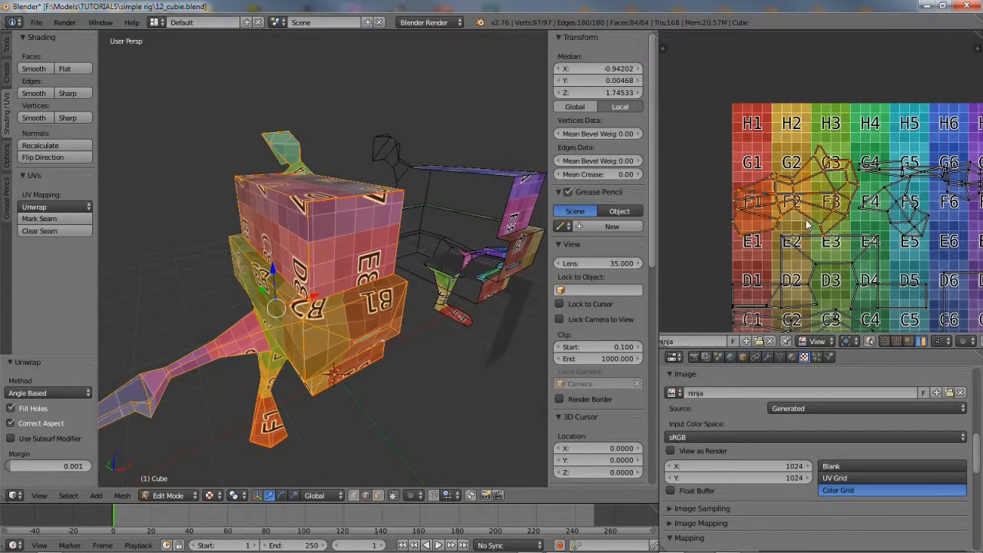
{"action": "key", "text": "g"}
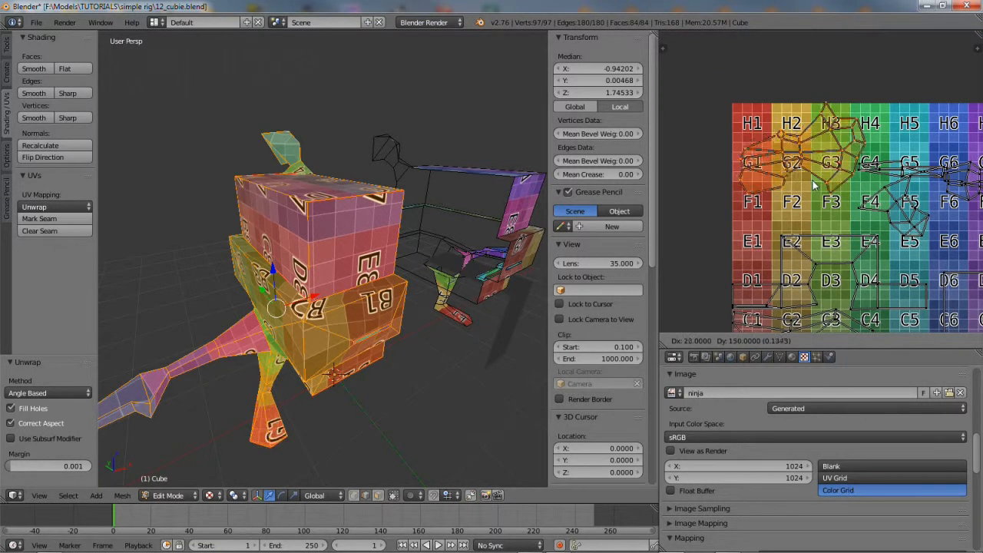
{"action": "left_click", "coordinate": [812, 201]}
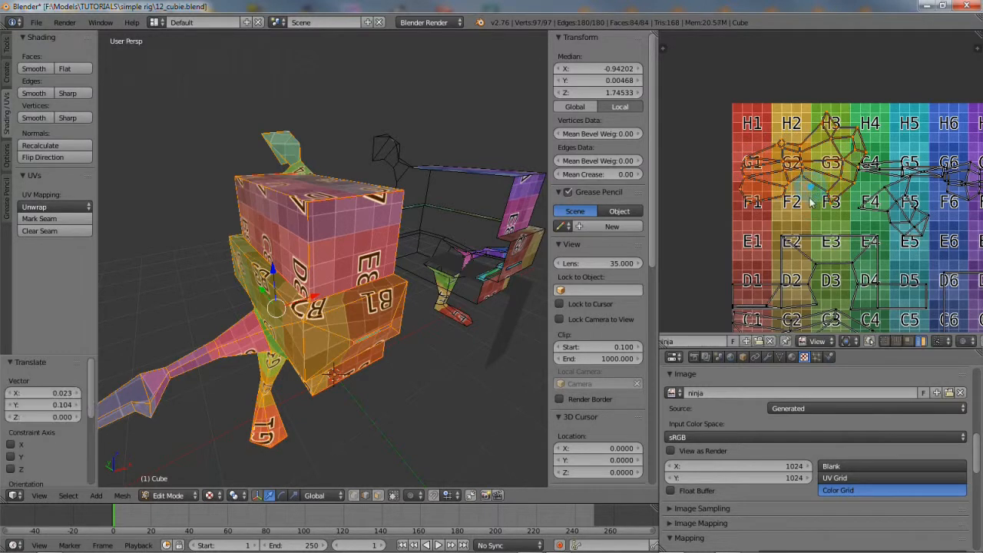
{"action": "scroll", "coordinate": [803, 237], "scroll_direction": "down", "scroll_amount": 1}
{"action": "middle_click_drag", "start_coordinate": [850, 216], "coordinate": [749, 184]}
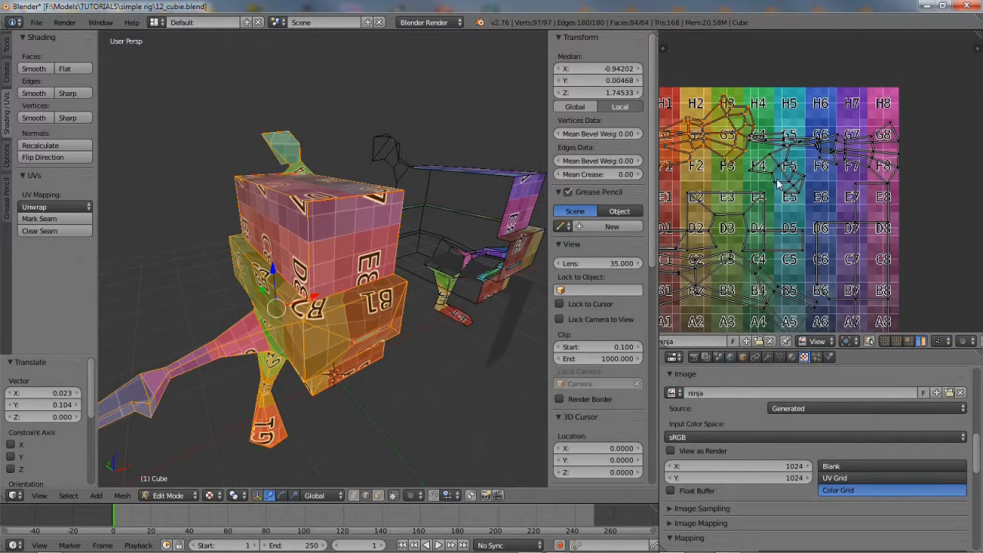
{"action": "key", "text": "g"}
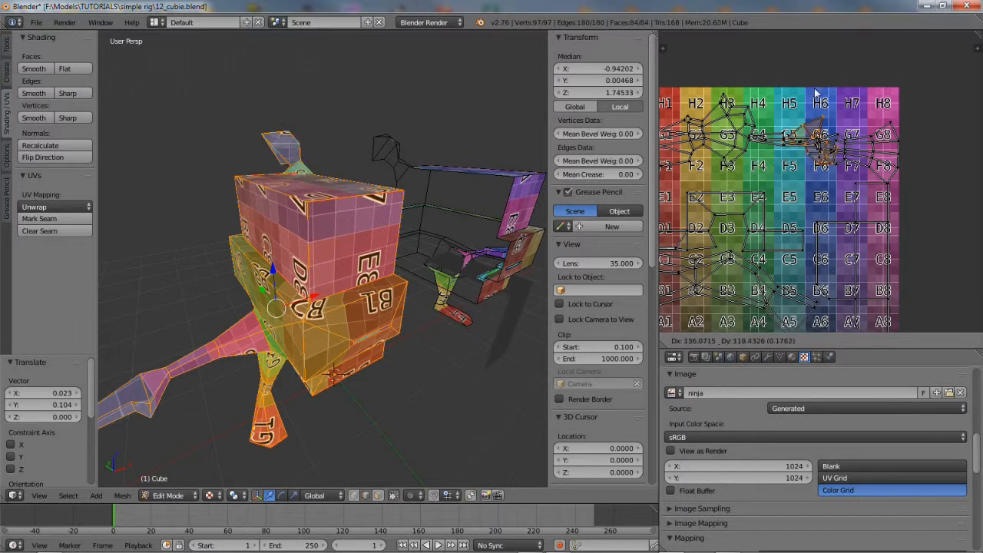
{"action": "left_click", "coordinate": [793, 63]}
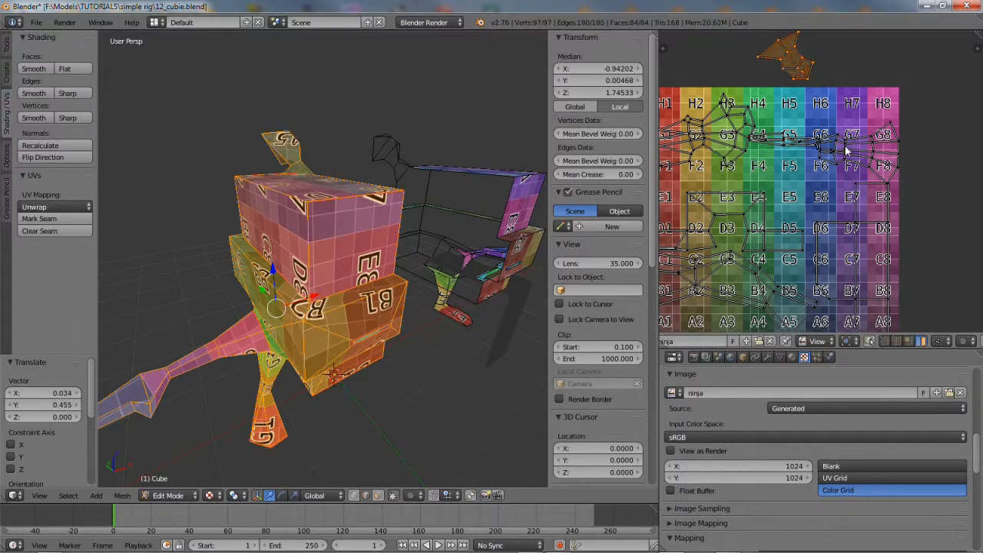
{"action": "right_click", "coordinate": [848, 150]}
{"action": "key", "text": "g"}
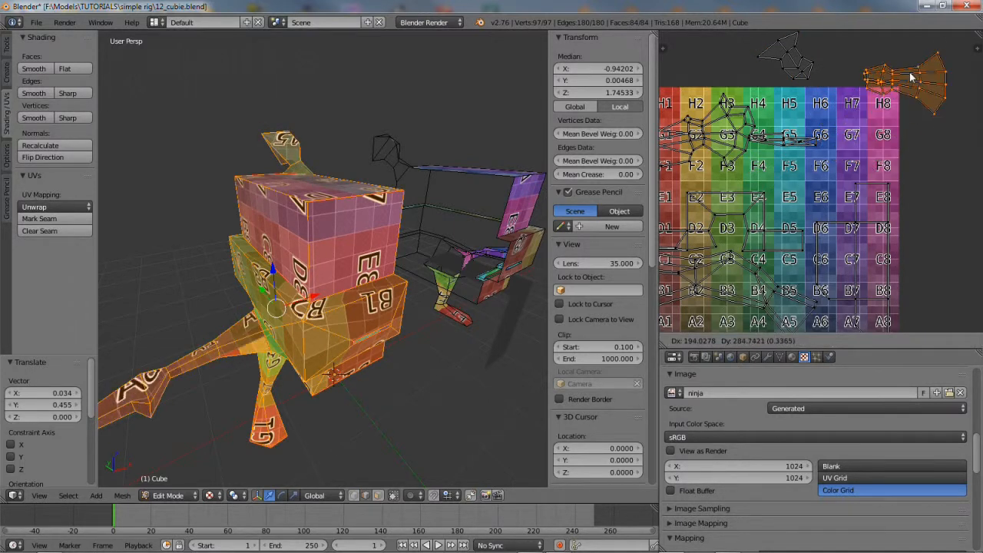
{"action": "left_click", "coordinate": [909, 69]}
Reposition the lower-left island, park the cross island right of the texture, and set Blank
{"action": "middle_click_drag", "start_coordinate": [807, 265], "coordinate": [837, 201]}
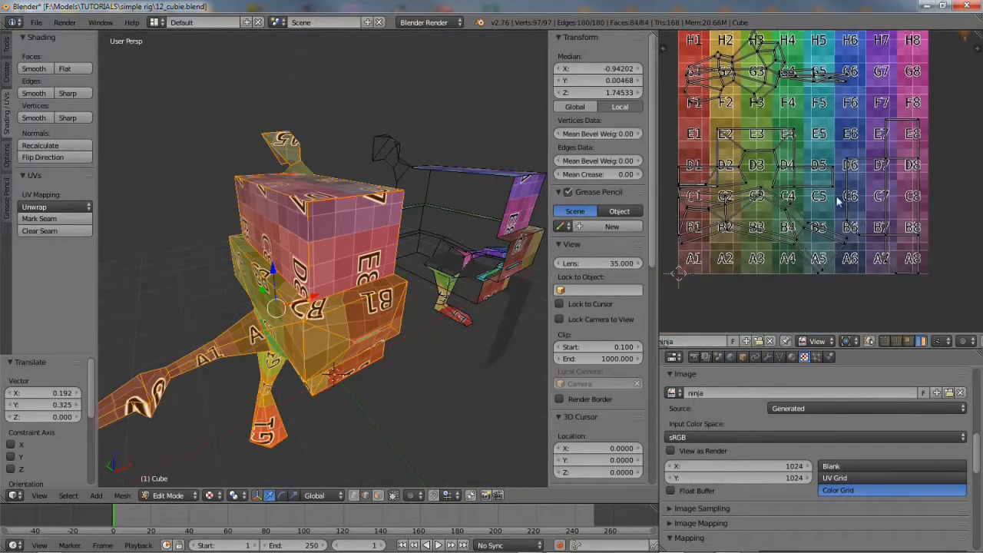
{"action": "right_click", "coordinate": [764, 218]}
{"action": "key", "text": "g"}
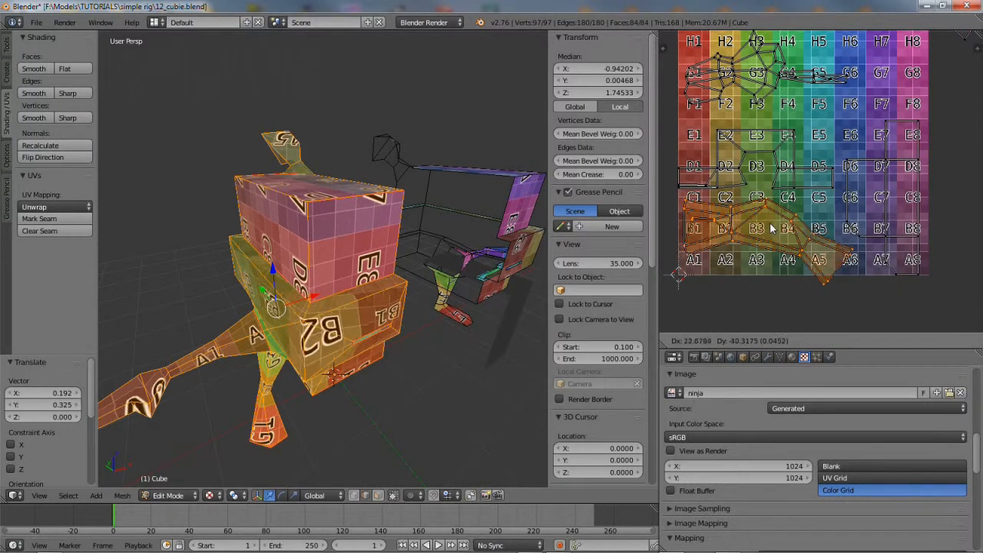
{"action": "left_click", "coordinate": [771, 240]}
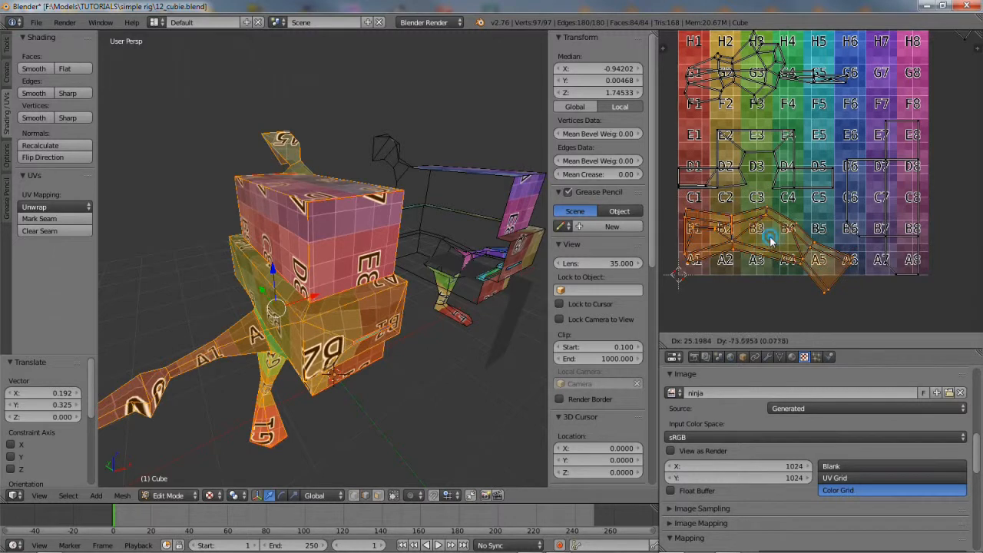
{"action": "right_click", "coordinate": [891, 193]}
{"action": "scroll", "coordinate": [887, 198], "scroll_direction": "down", "scroll_amount": 2}
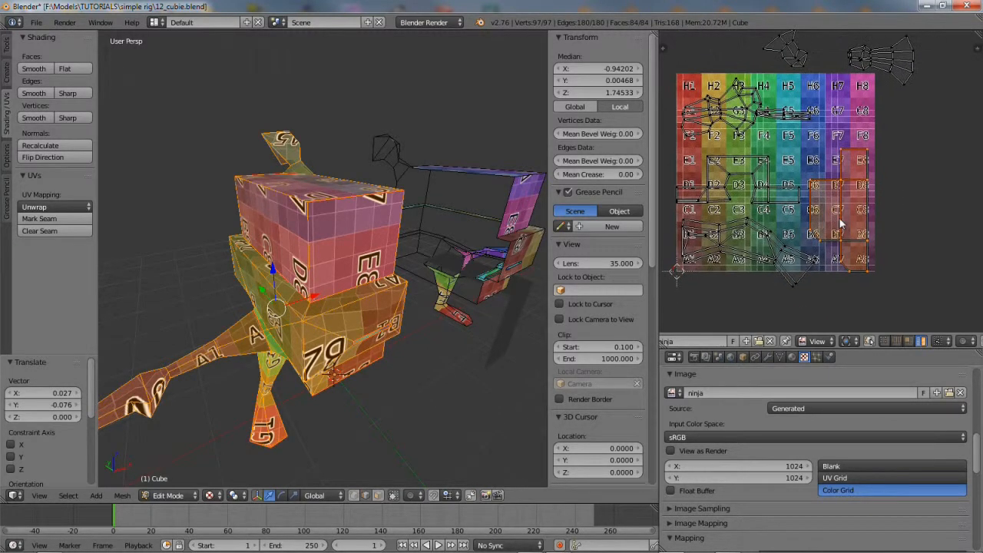
{"action": "key", "text": "g"}
{"action": "left_click", "coordinate": [911, 206]}
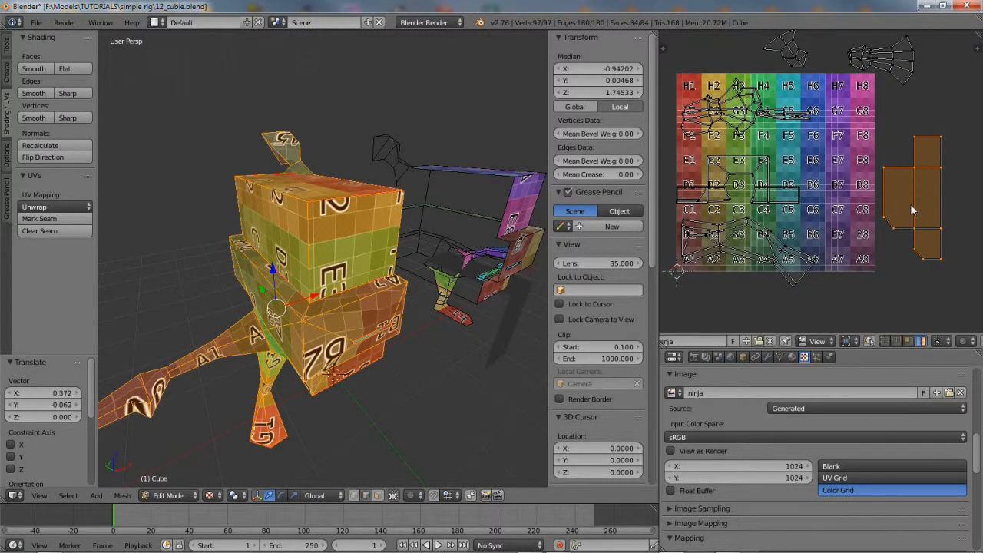
{"action": "left_click", "coordinate": [867, 466]}
Move the middle UV island back inside the image and shift the bottom island lower
{"action": "right_click", "coordinate": [719, 193]}
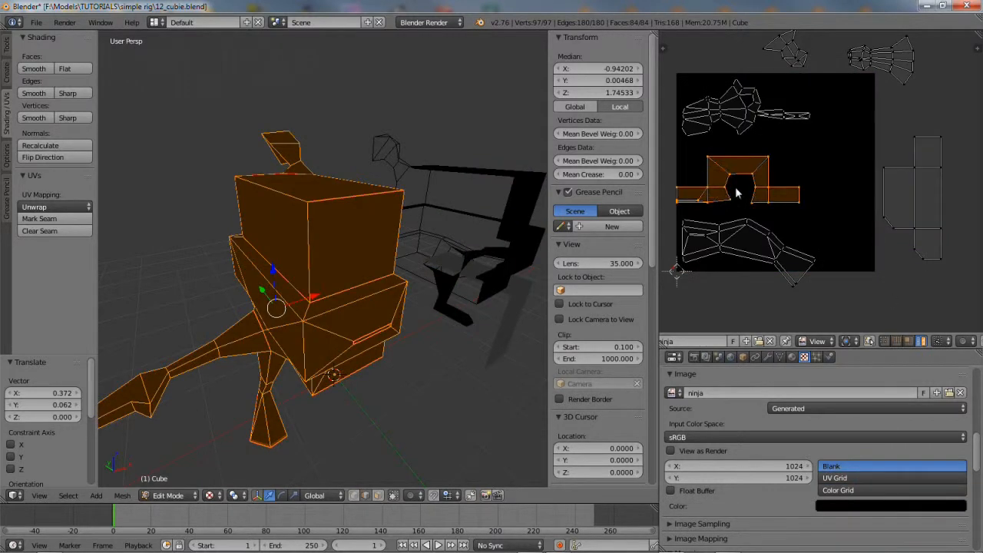
{"action": "key", "text": "g"}
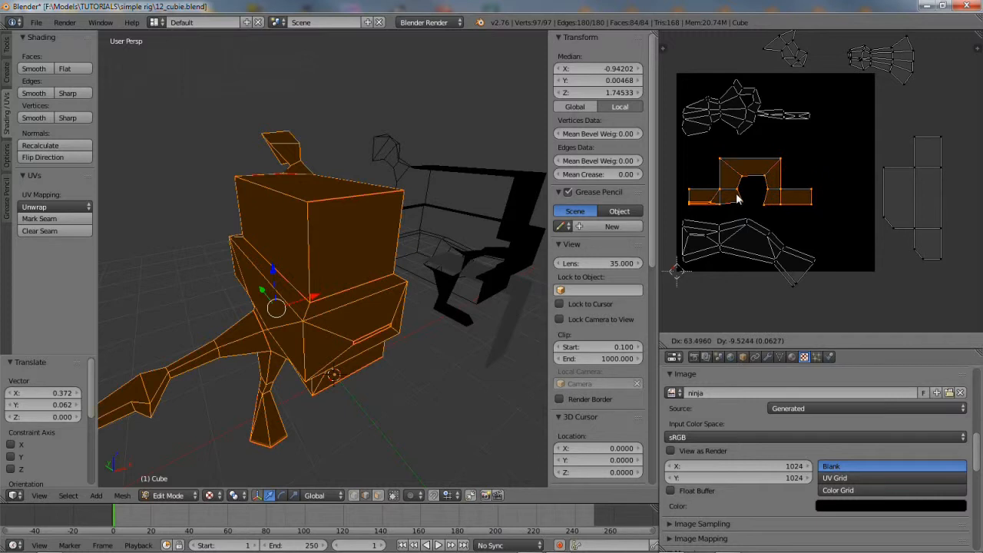
{"action": "left_click", "coordinate": [725, 193]}
{"action": "right_click", "coordinate": [740, 241]}
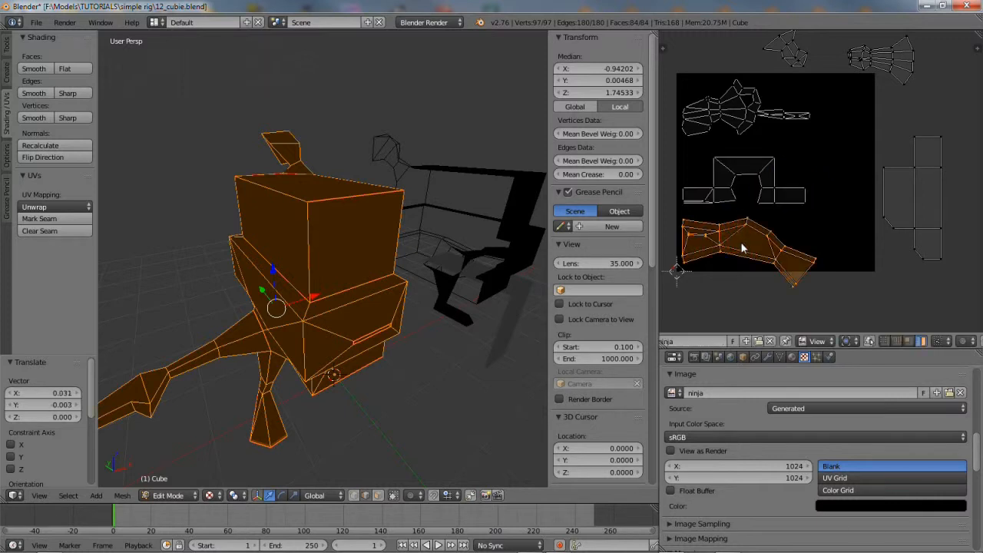
{"action": "key", "text": "g"}
{"action": "left_click", "coordinate": [743, 288]}
Move the top island near the image centre and the top-right island to the lower left
{"action": "right_click", "coordinate": [730, 93]}
{"action": "key", "text": "g"}
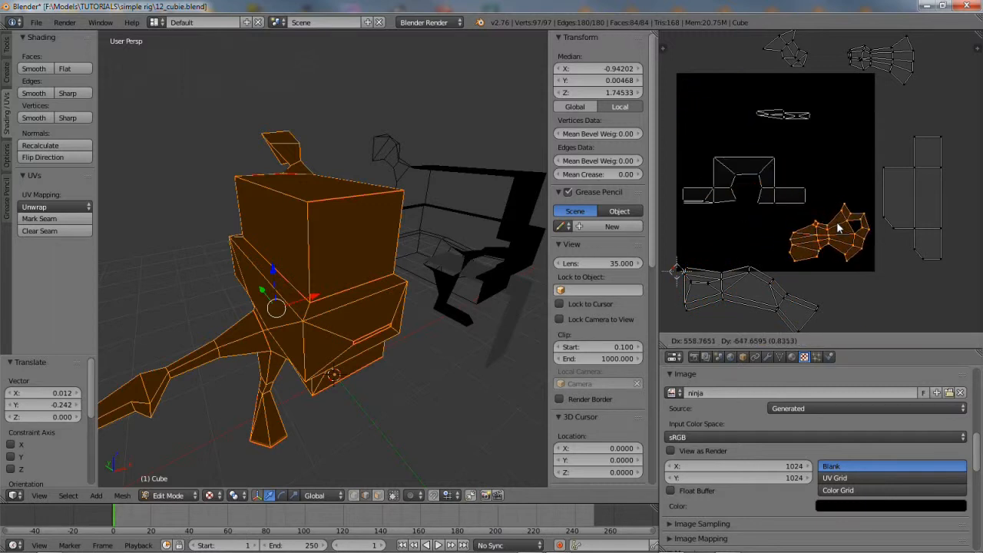
{"action": "left_click", "coordinate": [839, 229]}
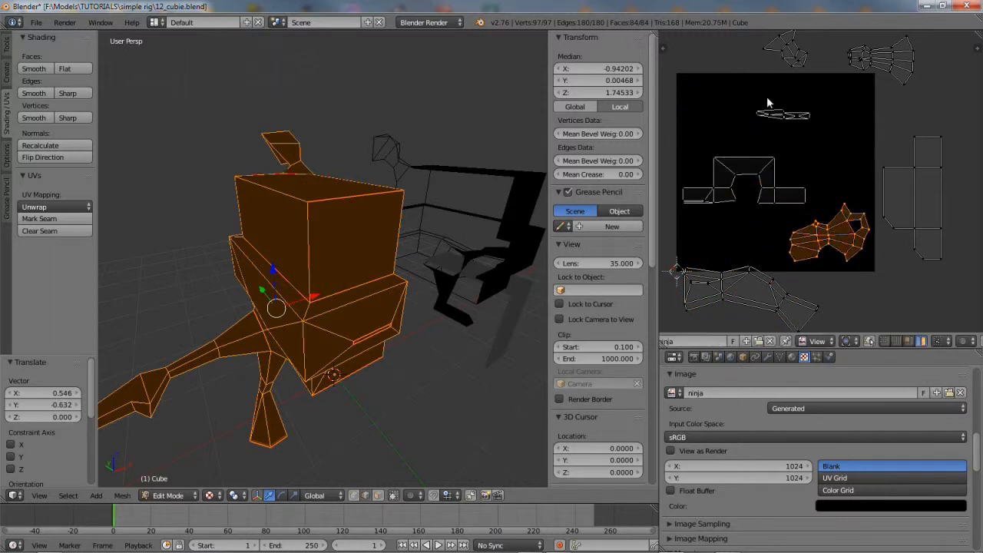
{"action": "right_click", "coordinate": [884, 65]}
{"action": "key", "text": "g"}
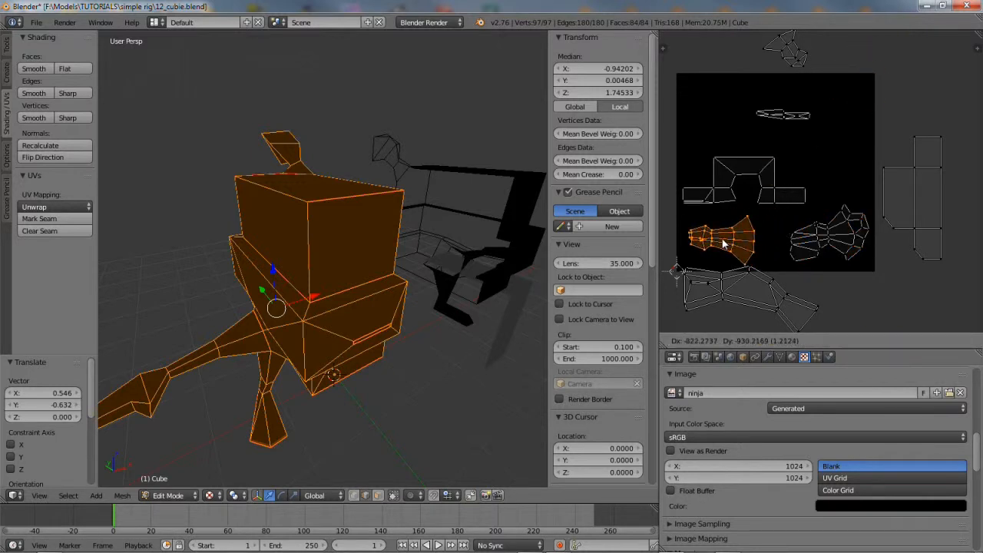
{"action": "left_click", "coordinate": [734, 235]}
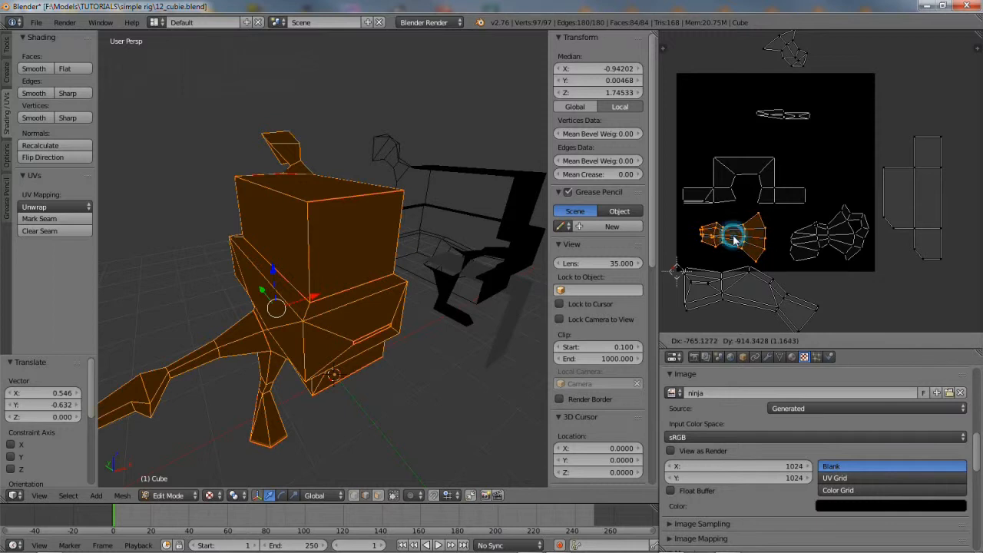
Reposition the two small top islands to the top-left and top-right corners
{"action": "right_click", "coordinate": [733, 288]}
{"action": "right_click", "coordinate": [772, 114]}
{"action": "key", "text": "g"}
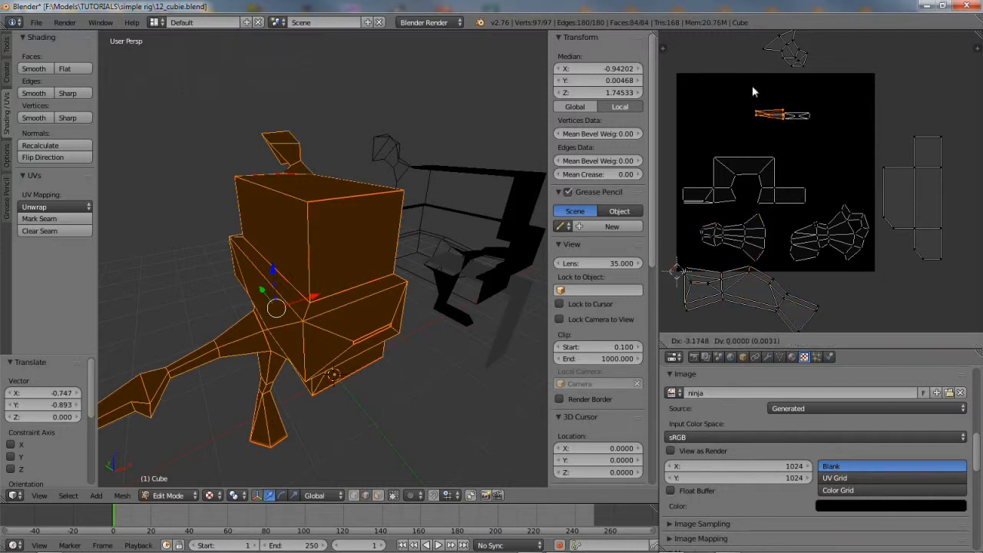
{"action": "left_click", "coordinate": [730, 60]}
{"action": "right_click", "coordinate": [796, 116]}
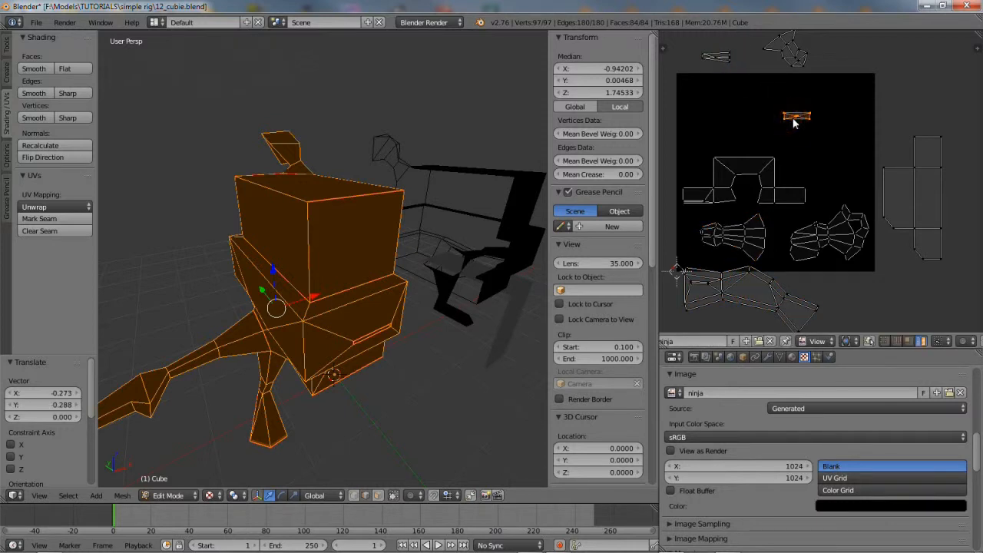
{"action": "key", "text": "g"}
{"action": "left_click", "coordinate": [879, 59]}
Bring the arm island up along the image top and place the bridge island centrally
{"action": "right_click", "coordinate": [759, 285]}
{"action": "key", "text": "g"}
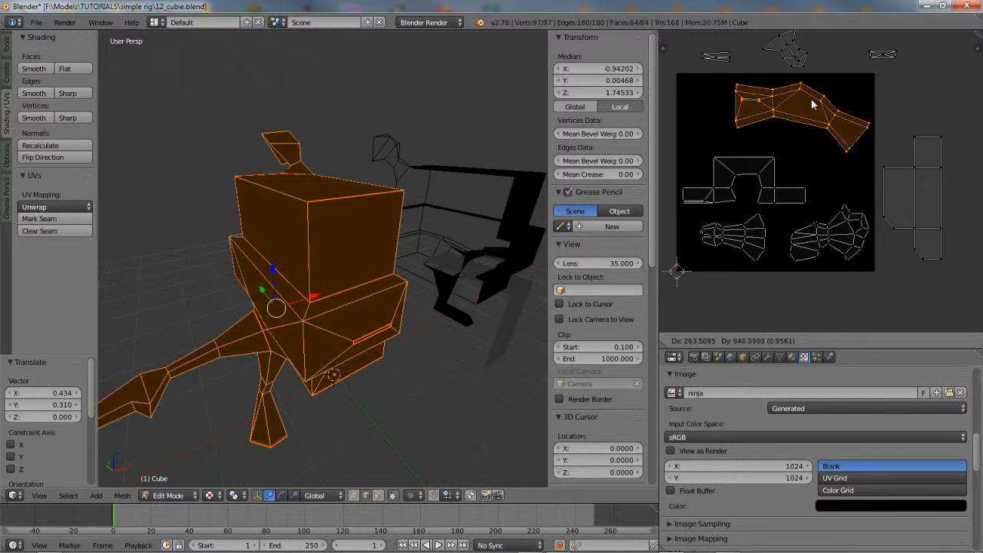
{"action": "left_click", "coordinate": [812, 97]}
{"action": "left_click", "coordinate": [744, 174]}
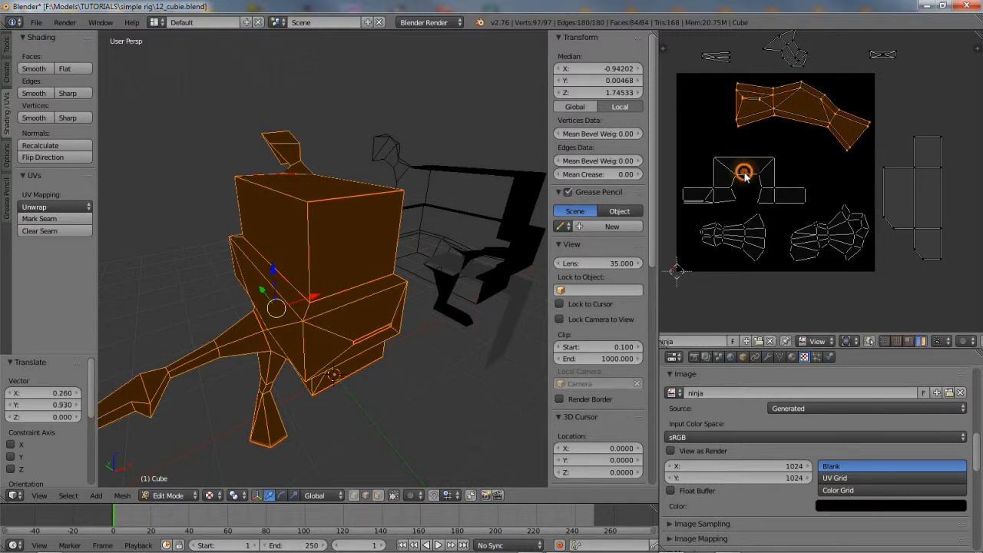
{"action": "key", "text": "g"}
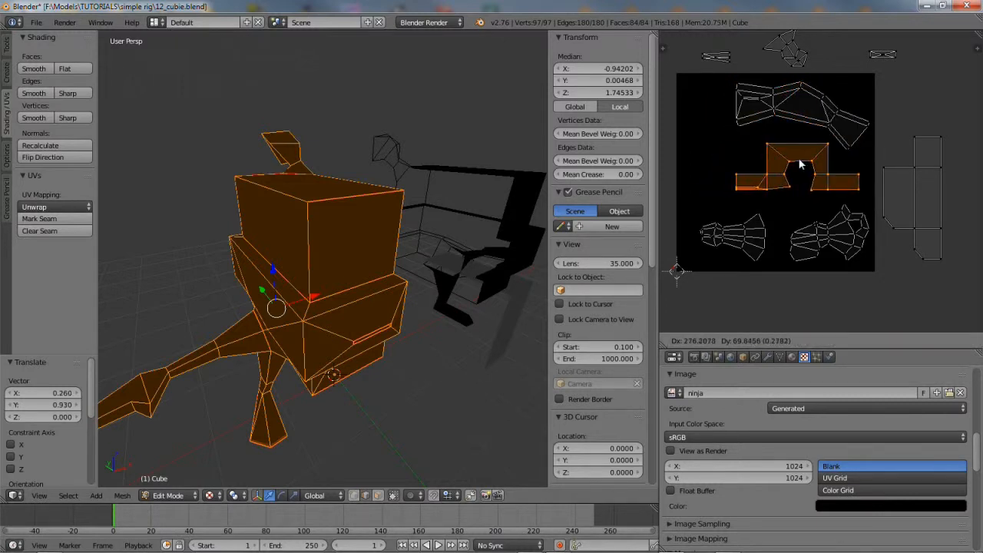
{"action": "left_click", "coordinate": [800, 164]}
Move the cross-shaped island to the left edge and fine-tune the arm and bridge islands
{"action": "right_click", "coordinate": [921, 202]}
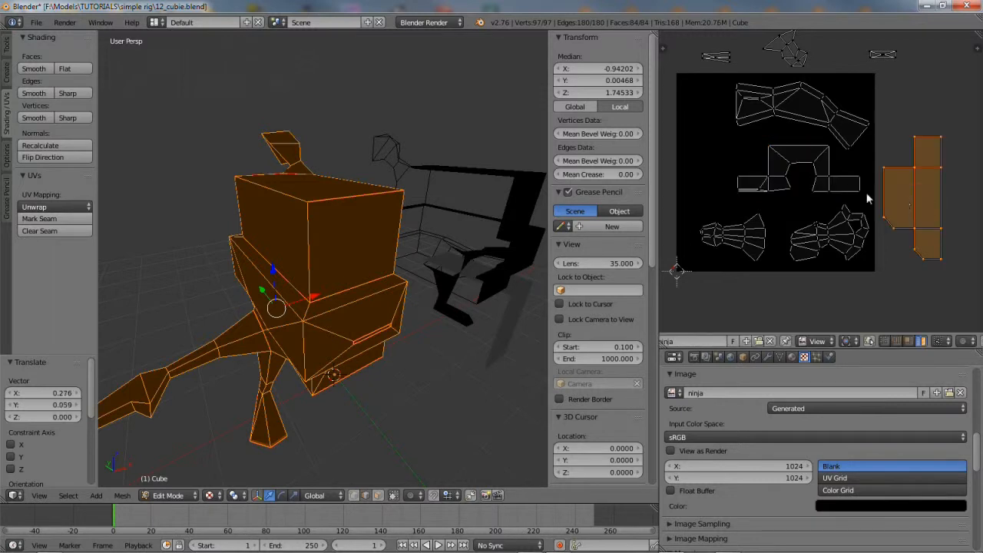
{"action": "key", "text": "g"}
{"action": "left_click", "coordinate": [709, 154]}
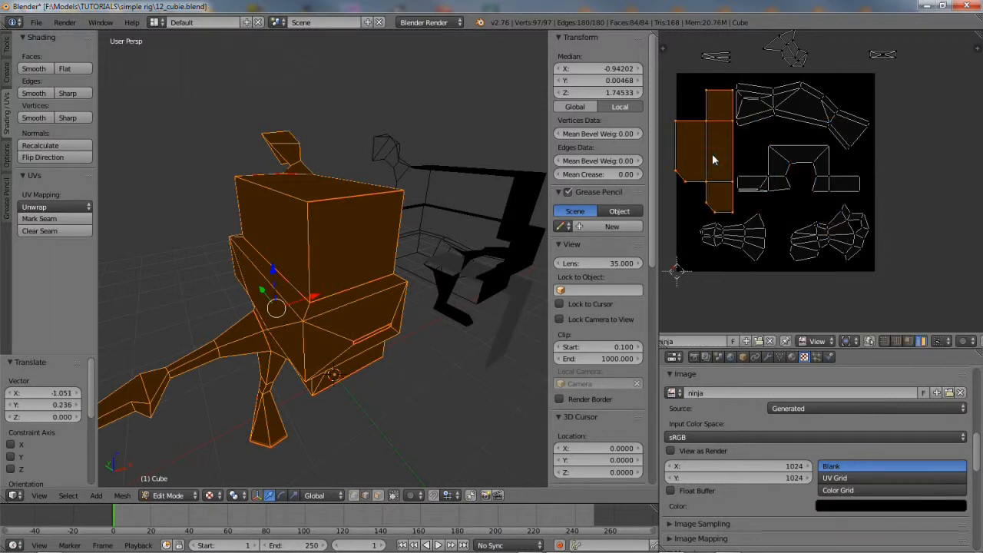
{"action": "right_click", "coordinate": [809, 115]}
{"action": "key", "text": "g"}
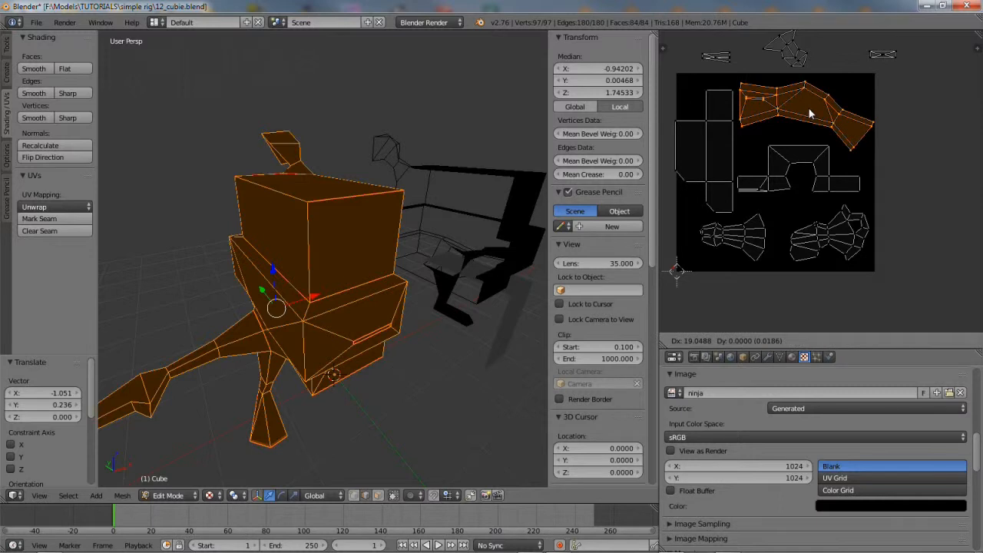
{"action": "left_click", "coordinate": [809, 107]}
{"action": "right_click", "coordinate": [806, 155]}
{"action": "key", "text": "g"}
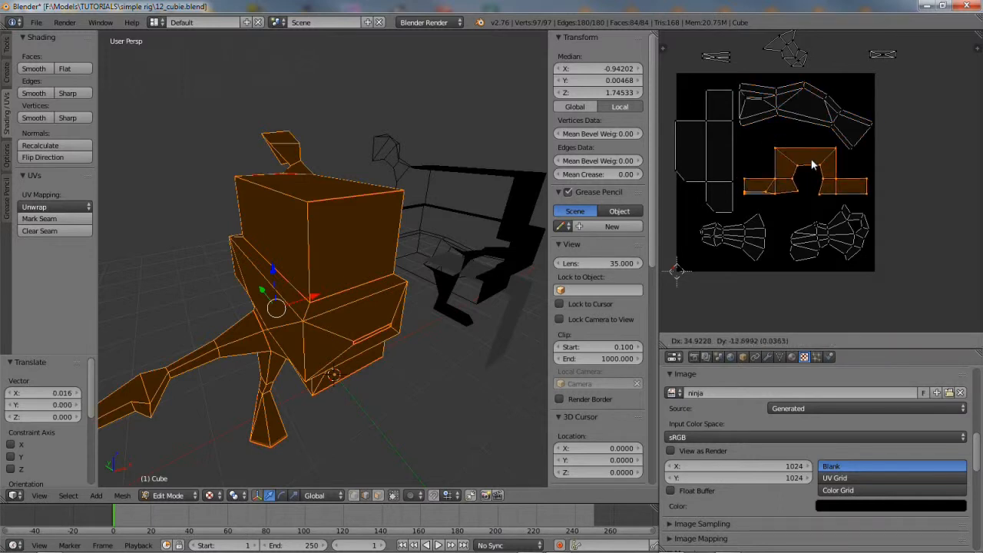
{"action": "left_click", "coordinate": [812, 163]}
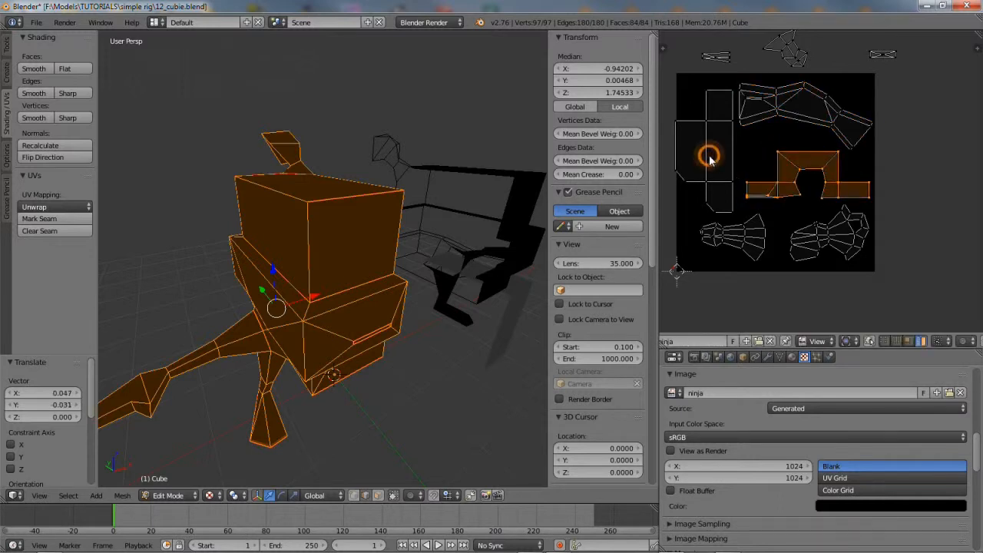
Nudge the cross-shaped island and the small lower-left island slightly
{"action": "right_click", "coordinate": [709, 155]}
{"action": "key", "text": "g"}
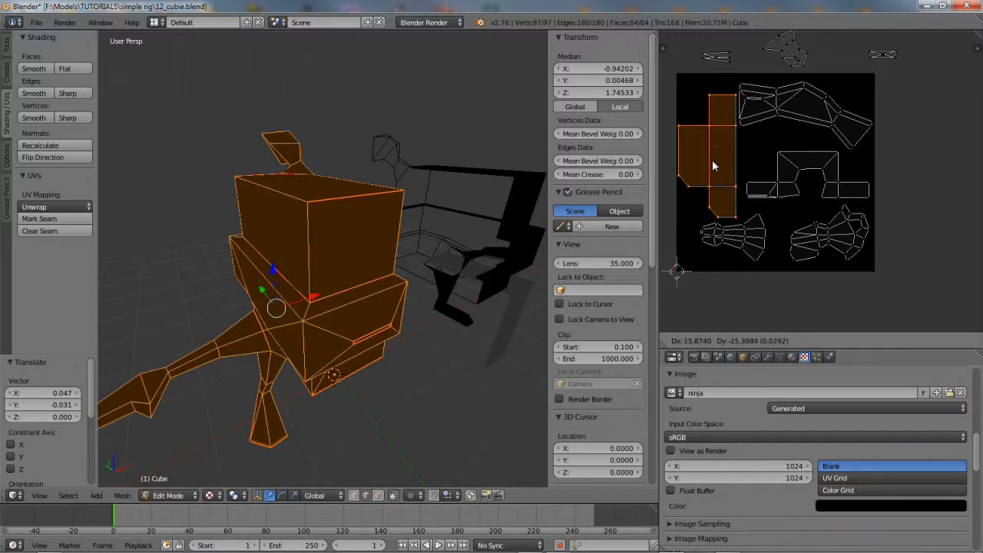
{"action": "left_click", "coordinate": [712, 160]}
{"action": "right_click", "coordinate": [724, 232]}
{"action": "key", "text": "g"}
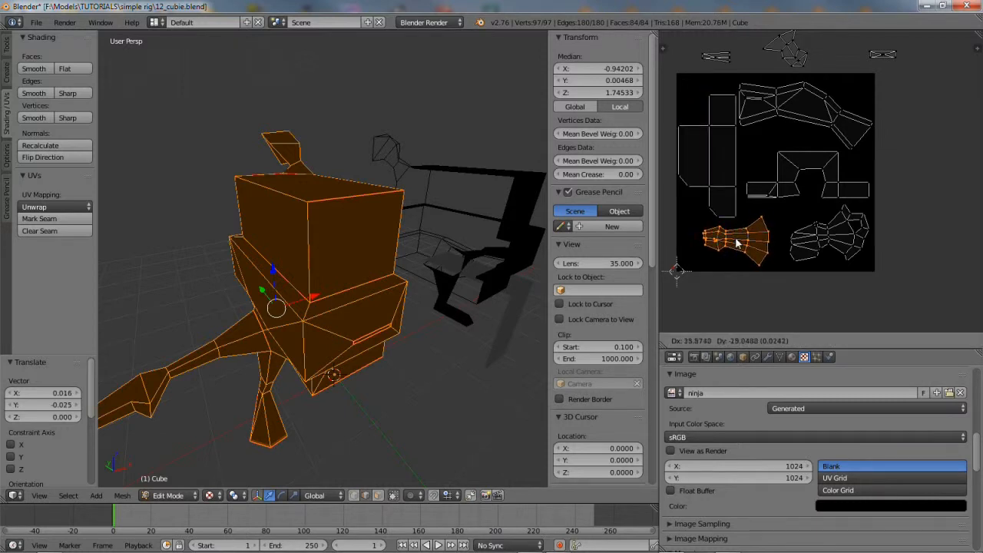
{"action": "left_click", "coordinate": [743, 241]}
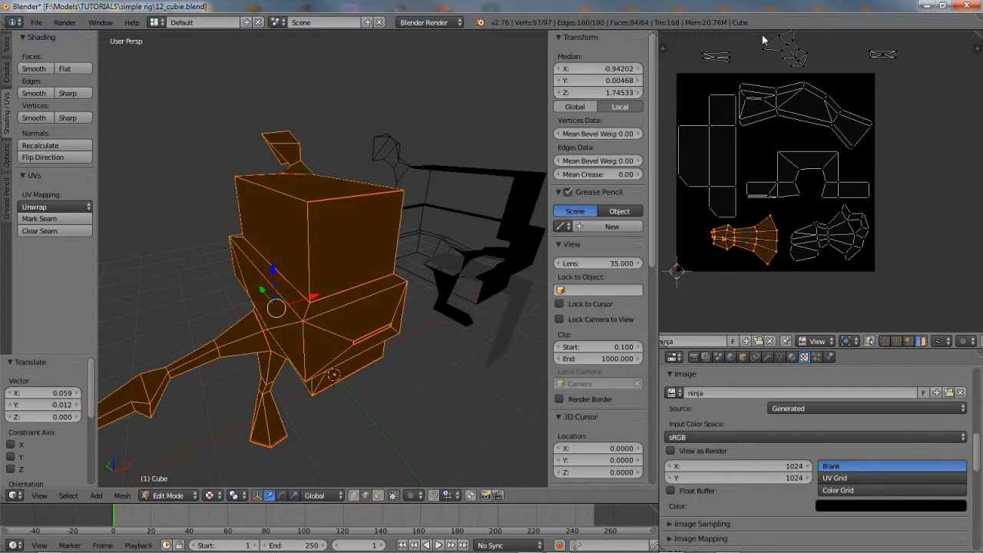
Fit the island above the image into the gap left of the bridge, rotated about 39 degrees
{"action": "right_click", "coordinate": [795, 52]}
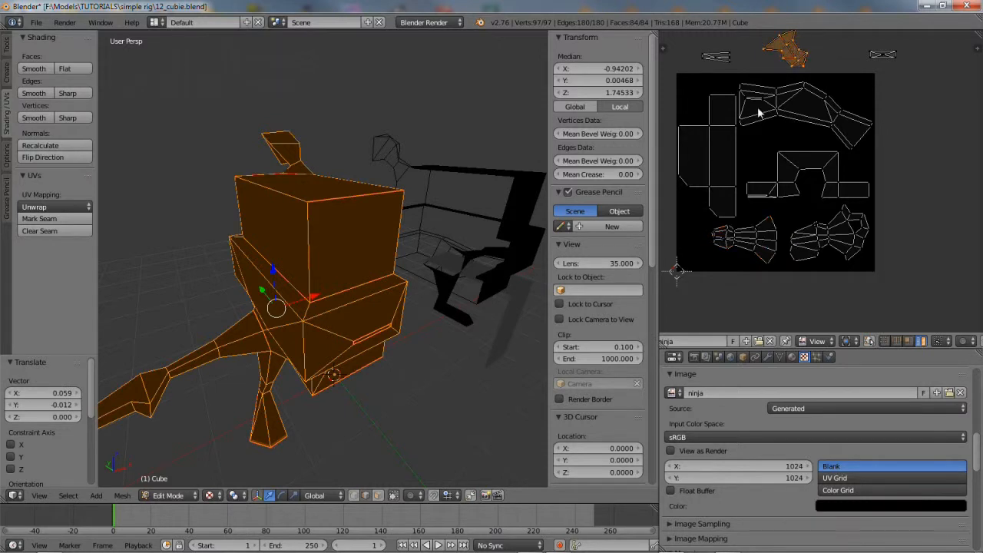
{"action": "key", "text": "g"}
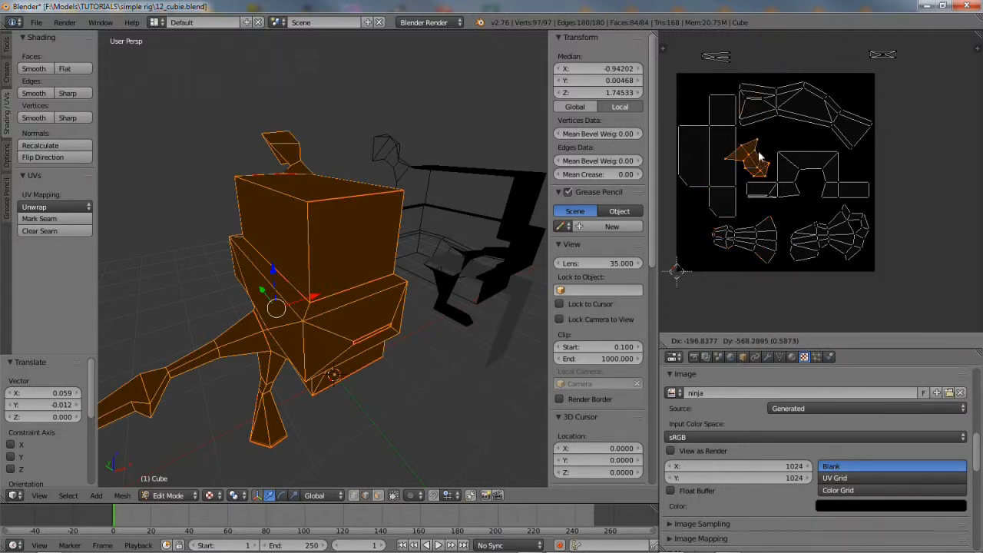
{"action": "left_click", "coordinate": [763, 158]}
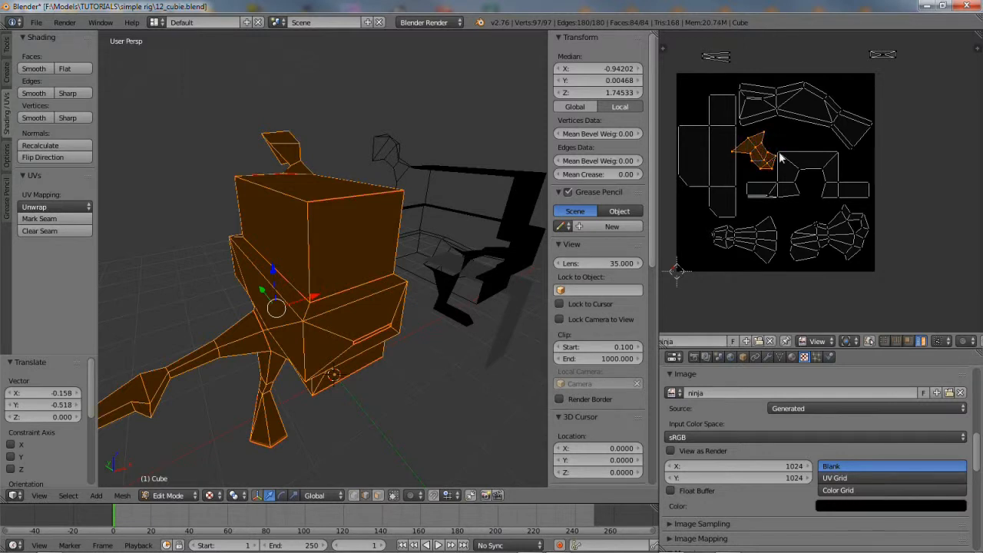
{"action": "key", "text": "r"}
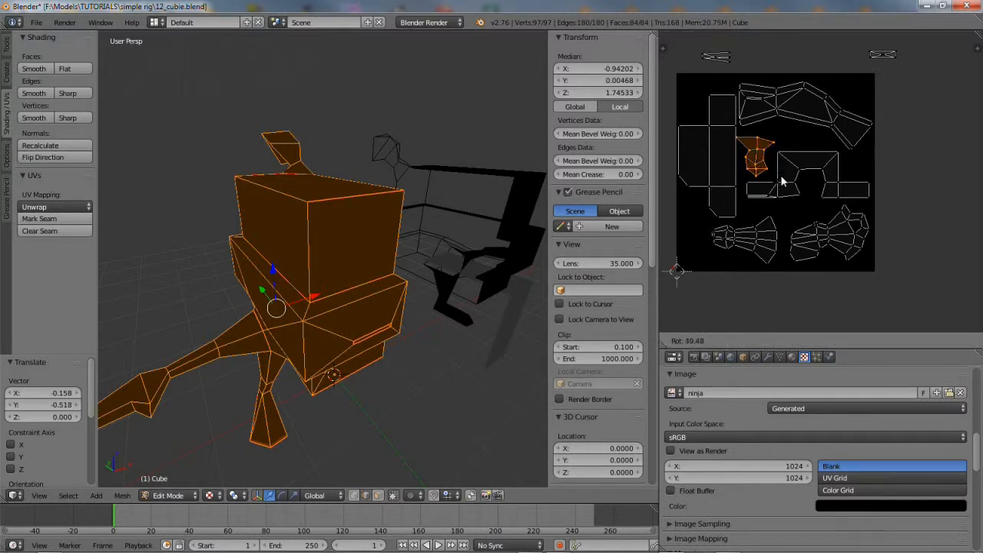
{"action": "left_click", "coordinate": [782, 182]}
{"action": "key", "text": "g"}
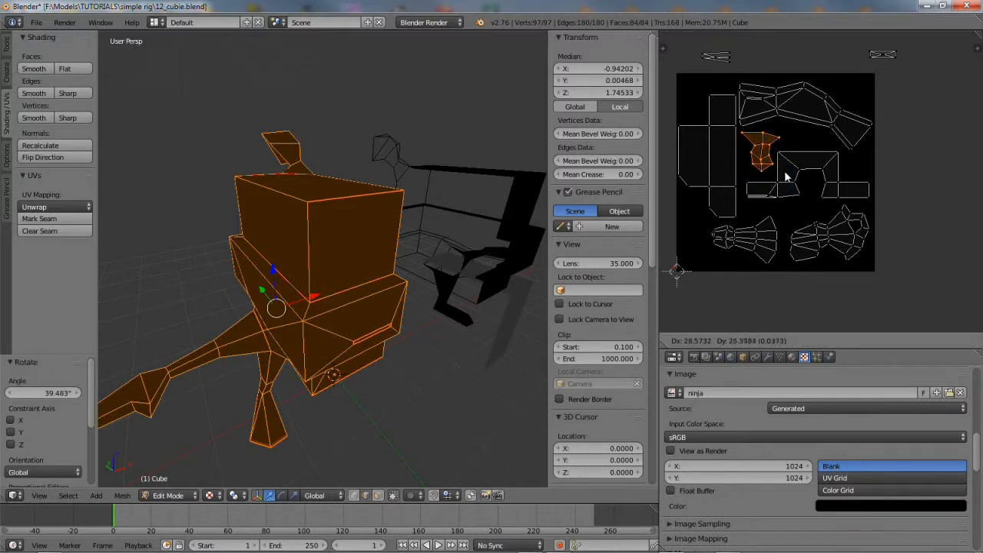
{"action": "left_click", "coordinate": [778, 154]}
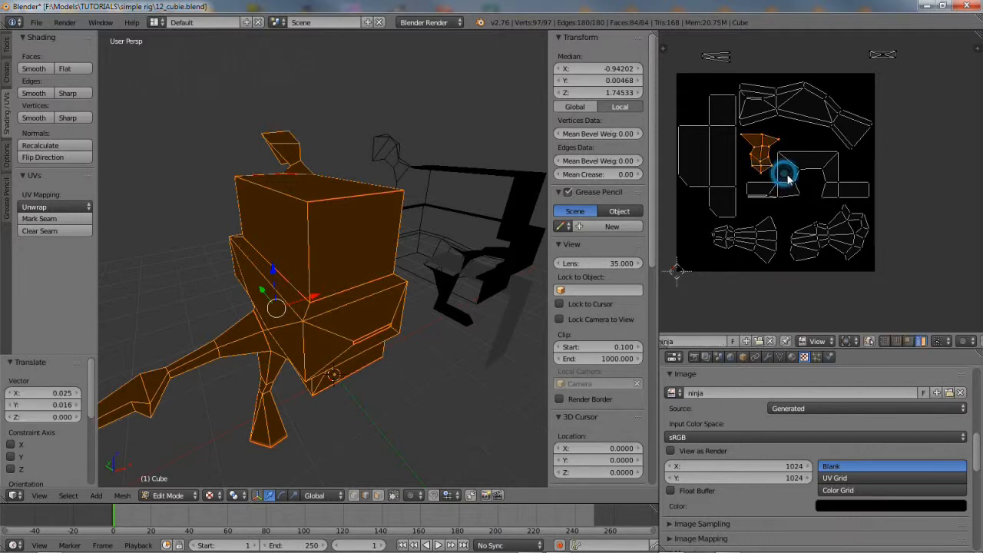
Move the last two stray islands from outside the top edge into the texture area
{"action": "right_click", "coordinate": [884, 59]}
{"action": "key", "text": "g"}
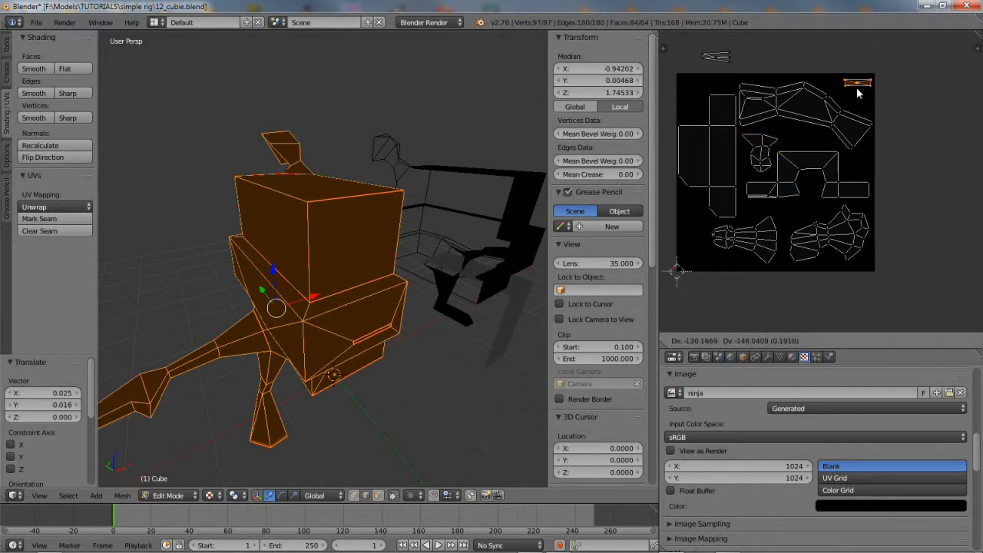
{"action": "left_click", "coordinate": [858, 93]}
{"action": "right_click", "coordinate": [717, 56]}
{"action": "key", "text": "g"}
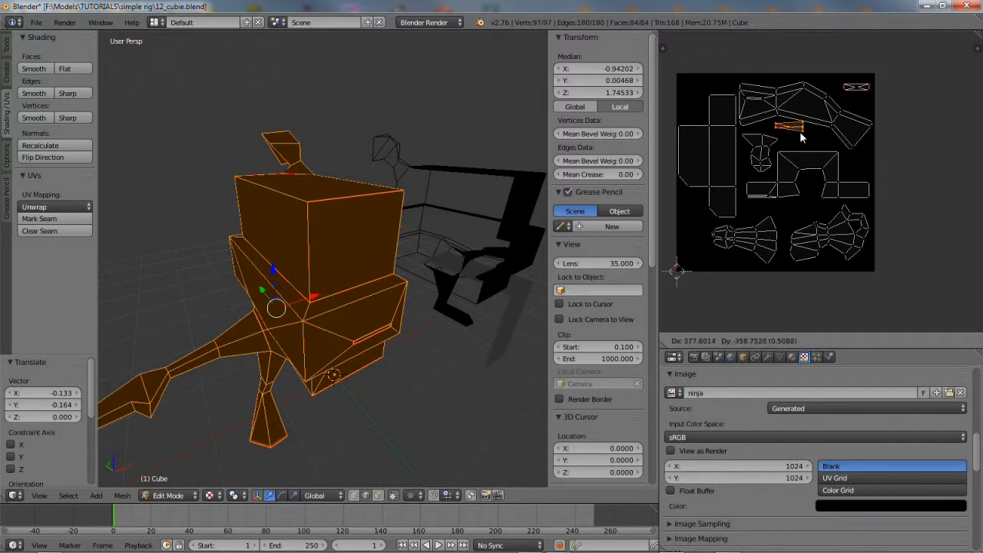
{"action": "left_click", "coordinate": [810, 139]}
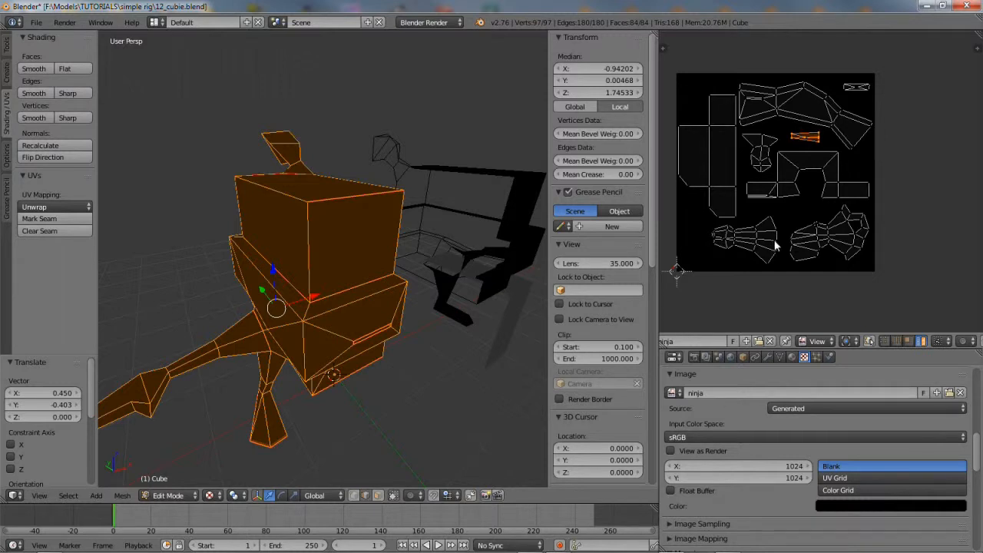
Fill the ninja image with the Color Grid pattern and switch to Object Mode
{"action": "left_click", "coordinate": [849, 490]}
{"action": "middle_click_drag", "start_coordinate": [338, 265], "coordinate": [438, 285]}
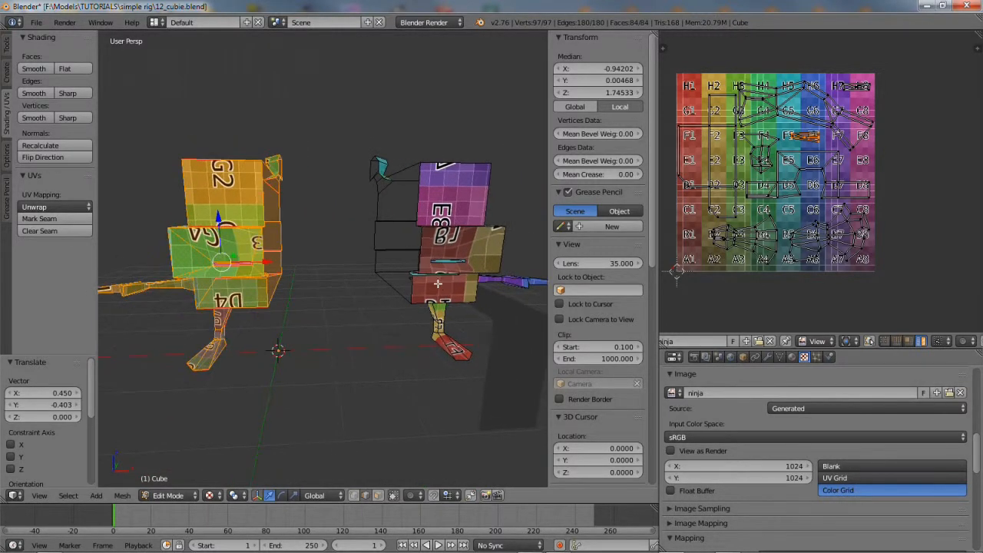
{"action": "left_click", "coordinate": [169, 495]}
{"action": "left_click", "coordinate": [173, 478]}
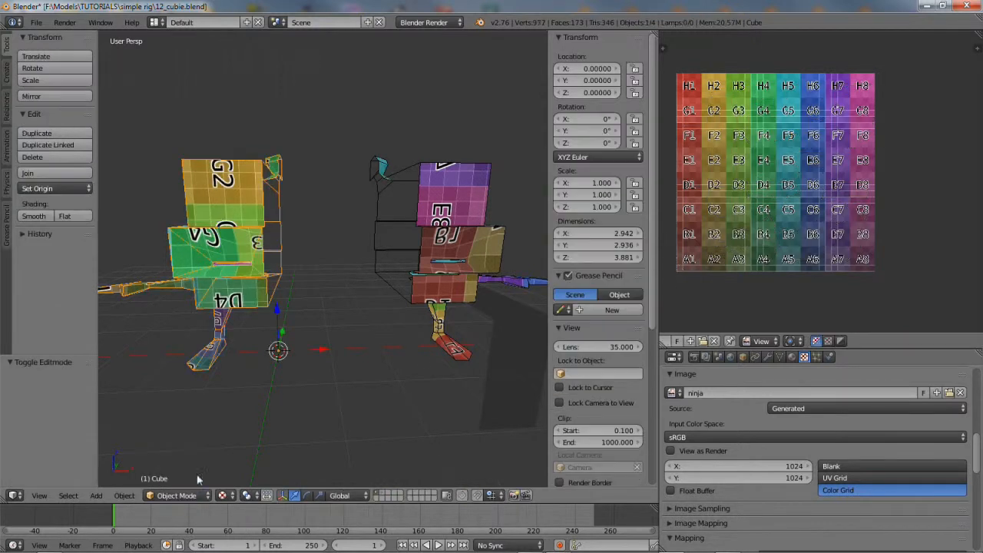
Select Cube.002 and set its Location X to 0
{"action": "right_click", "coordinate": [455, 256]}
{"action": "left_click_drag", "start_coordinate": [428, 348], "coordinate": [321, 342]}
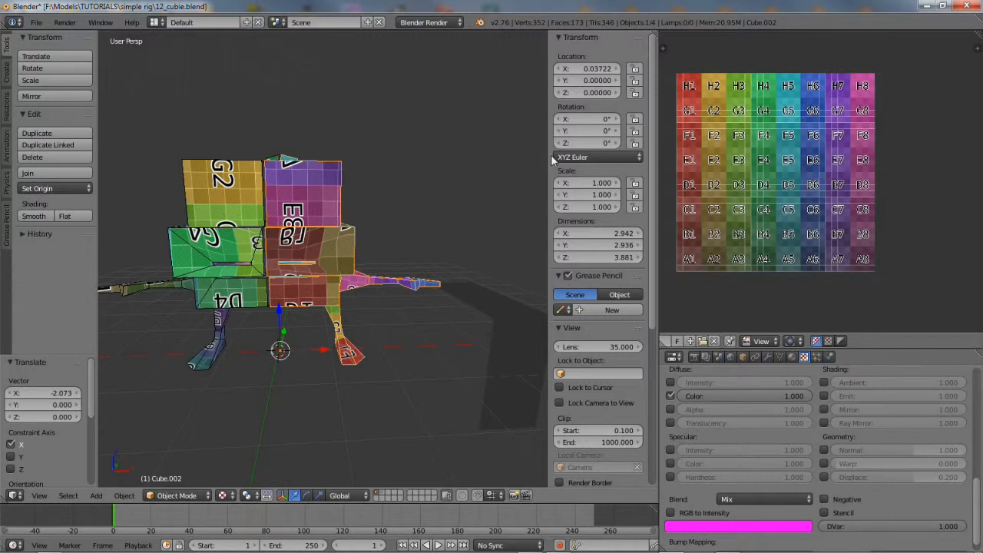
{"action": "left_click", "coordinate": [613, 69]}
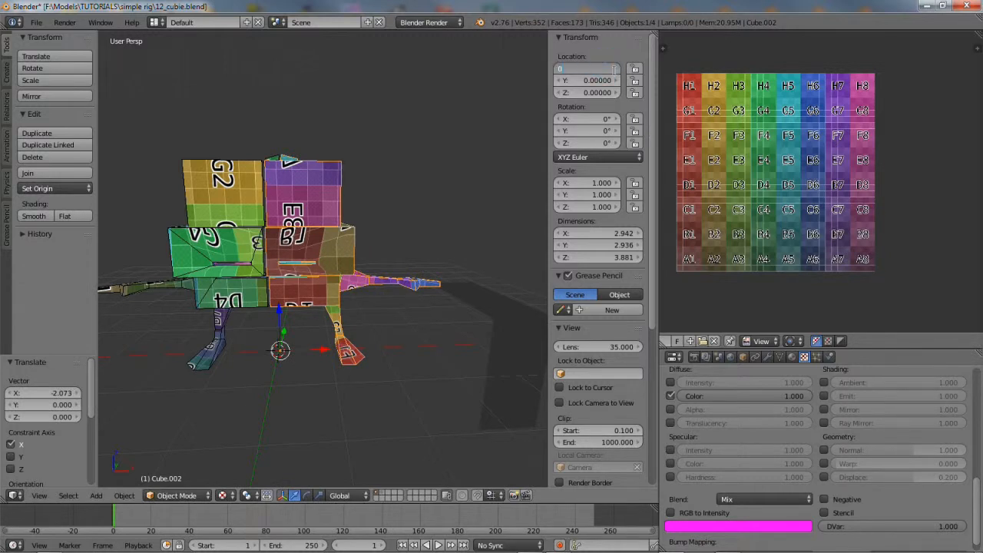
{"action": "type", "text": "0"}
{"action": "key", "text": "Return"}
Move Cube.002 along X to 5.465, then select the original Cube
{"action": "middle_click_drag", "start_coordinate": [240, 292], "coordinate": [279, 304]}
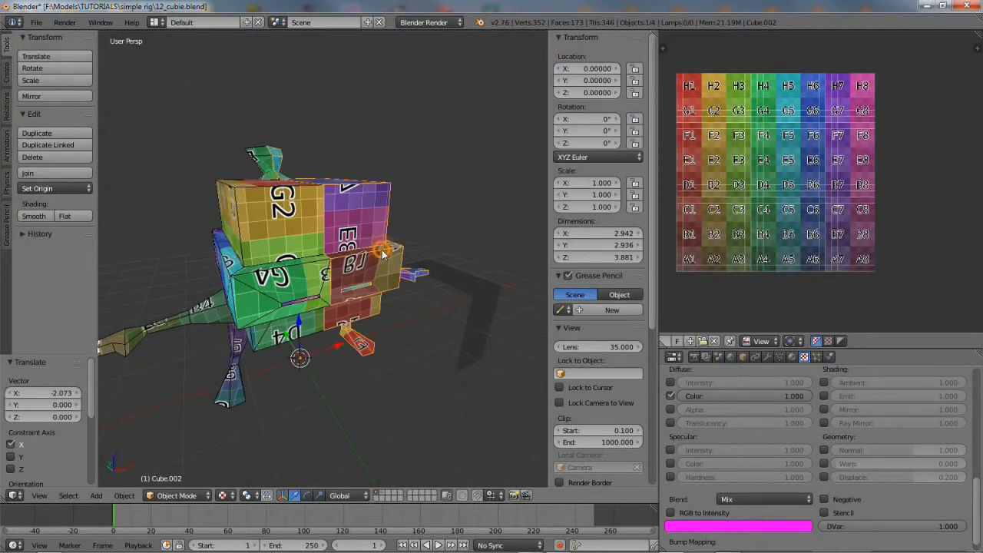
{"action": "key", "text": "g"}
{"action": "key", "text": "x"}
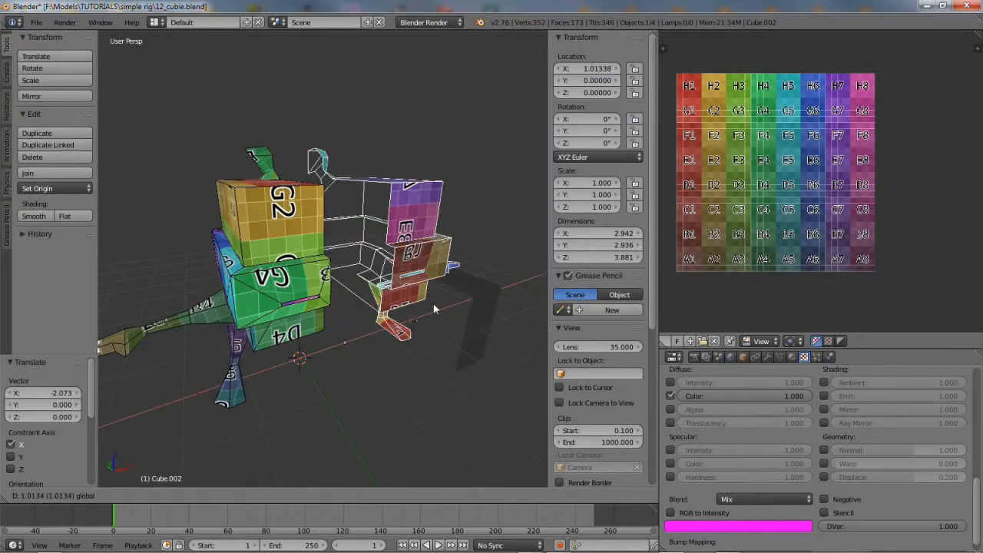
{"action": "left_click", "coordinate": [510, 278]}
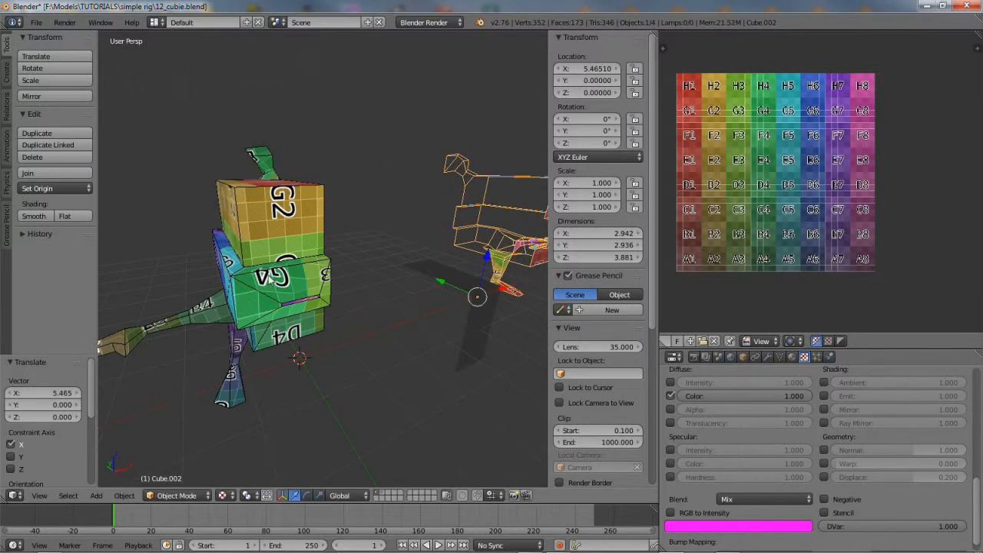
{"action": "right_click", "coordinate": [268, 276]}
{"action": "middle_click_drag", "start_coordinate": [284, 335], "coordinate": [316, 336]}
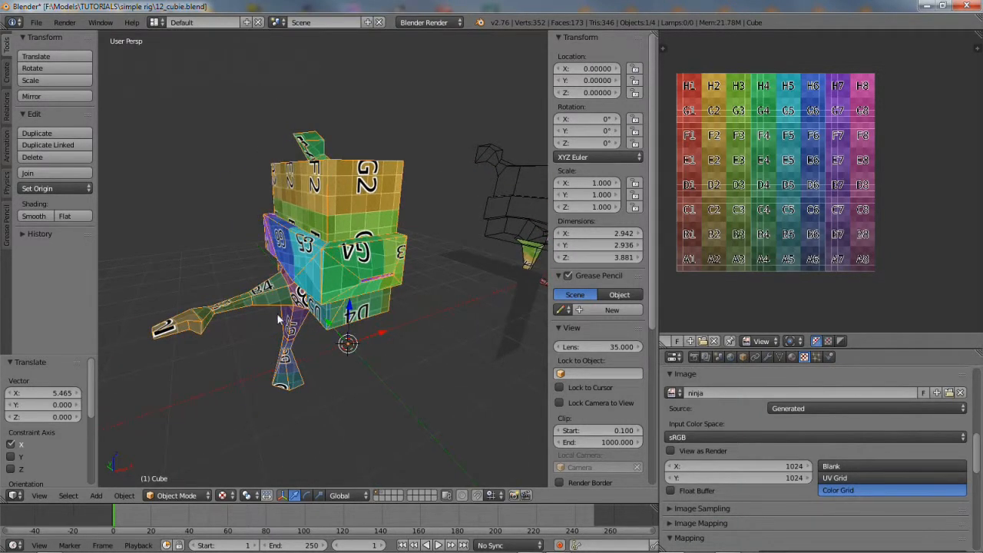
Create a linked duplicate of Cube in place and mirror it across global X
{"action": "left_click", "coordinate": [123, 495]}
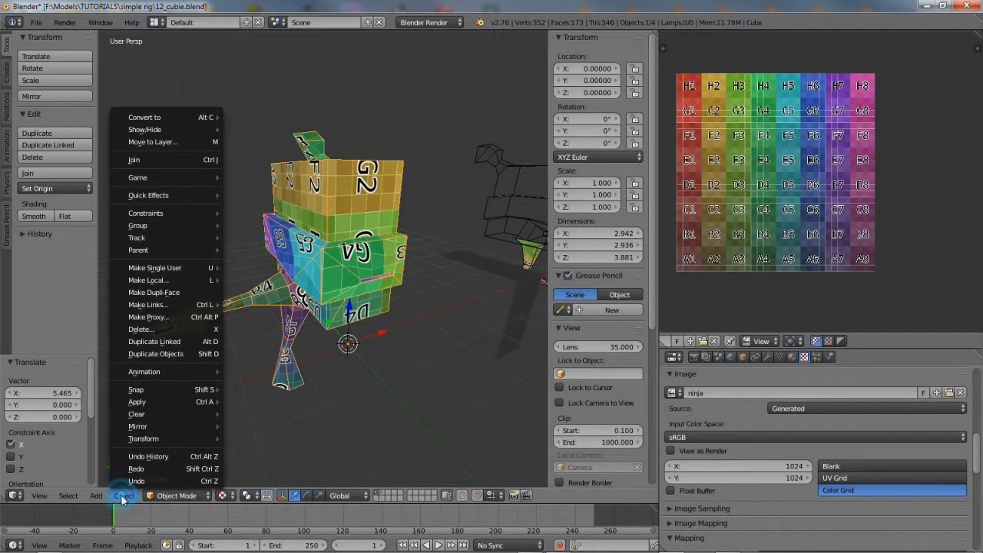
{"action": "left_click", "coordinate": [157, 341]}
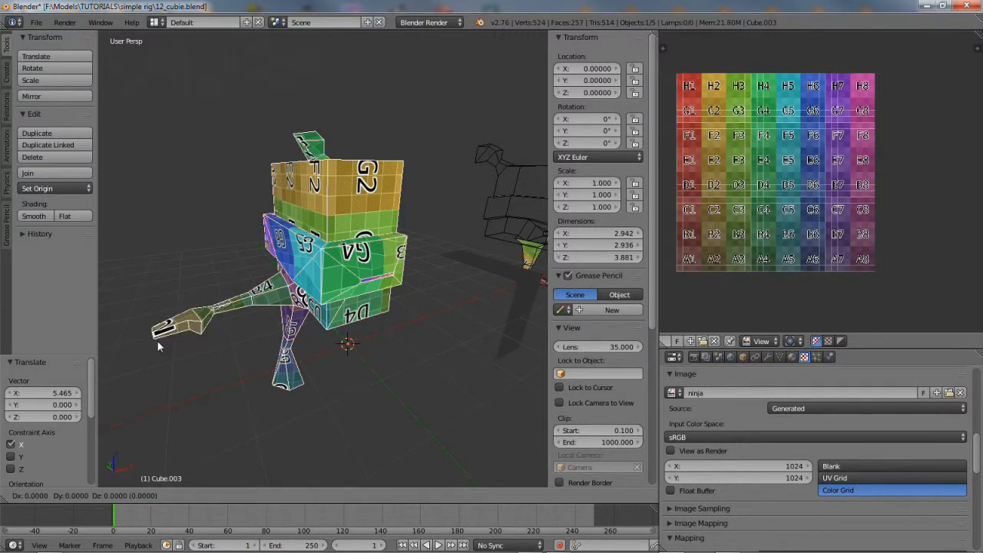
{"action": "right_click", "coordinate": [218, 316]}
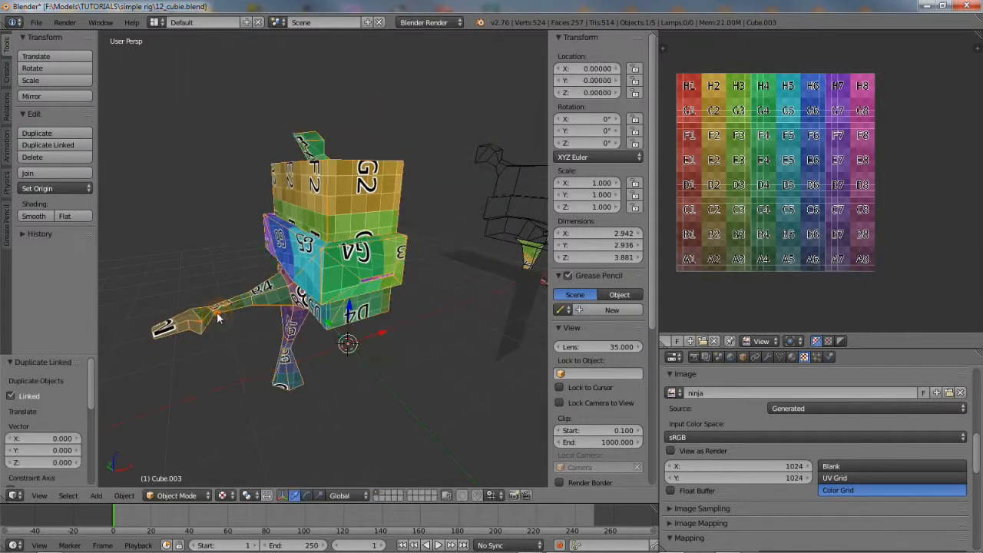
{"action": "left_click", "coordinate": [121, 497]}
{"action": "mouse_move", "coordinate": [147, 426]}
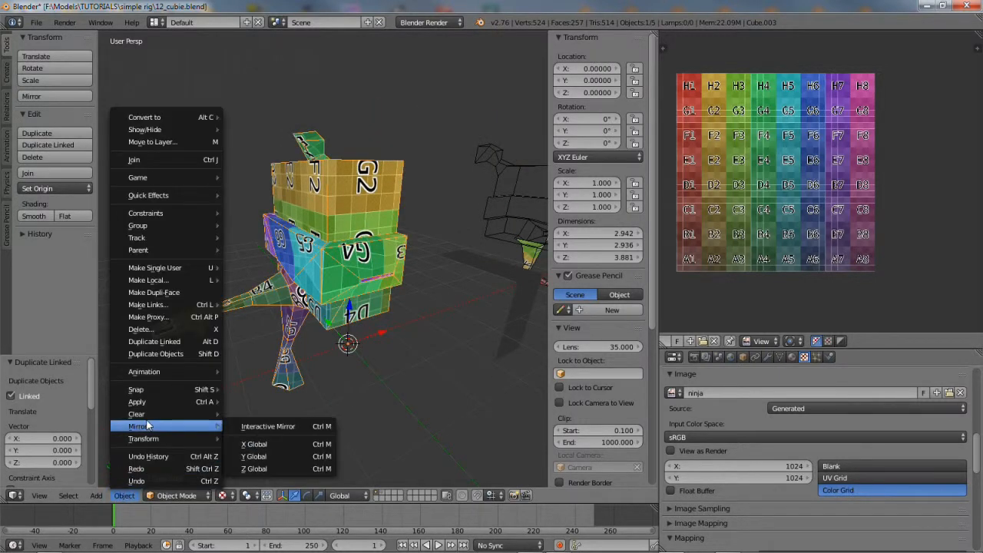
{"action": "left_click", "coordinate": [251, 445]}
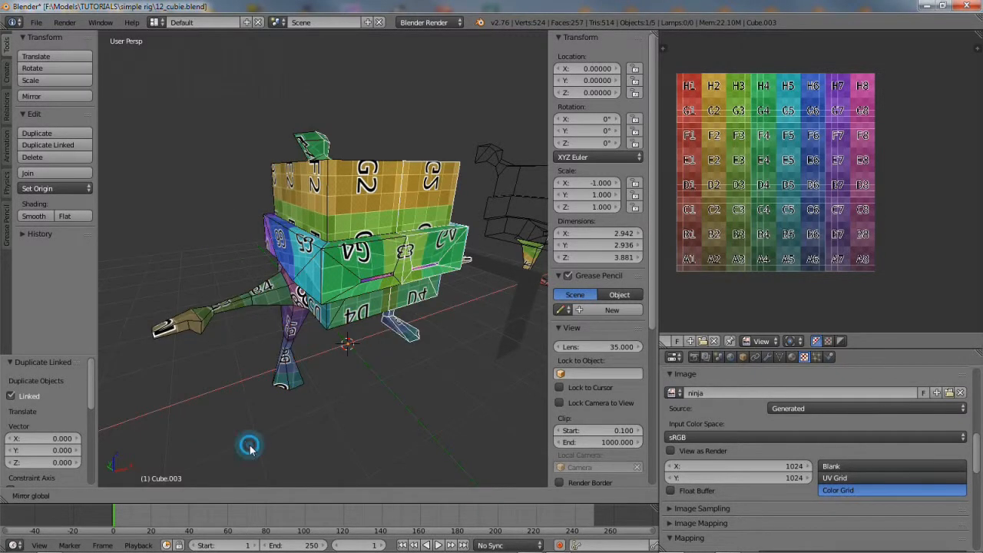
Enlarge the image properties panel and widen the 3D viewport around the mirrored character
{"action": "scroll", "coordinate": [313, 342], "scroll_direction": "up", "scroll_amount": 2}
{"action": "middle_click_drag", "start_coordinate": [345, 356], "coordinate": [322, 314]}
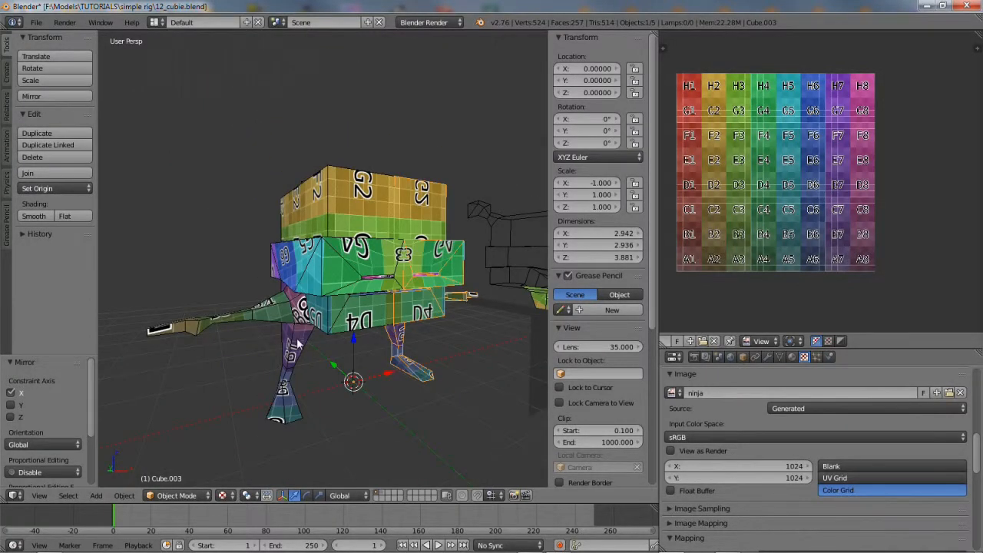
{"action": "scroll", "coordinate": [298, 344], "scroll_direction": "up", "scroll_amount": 1}
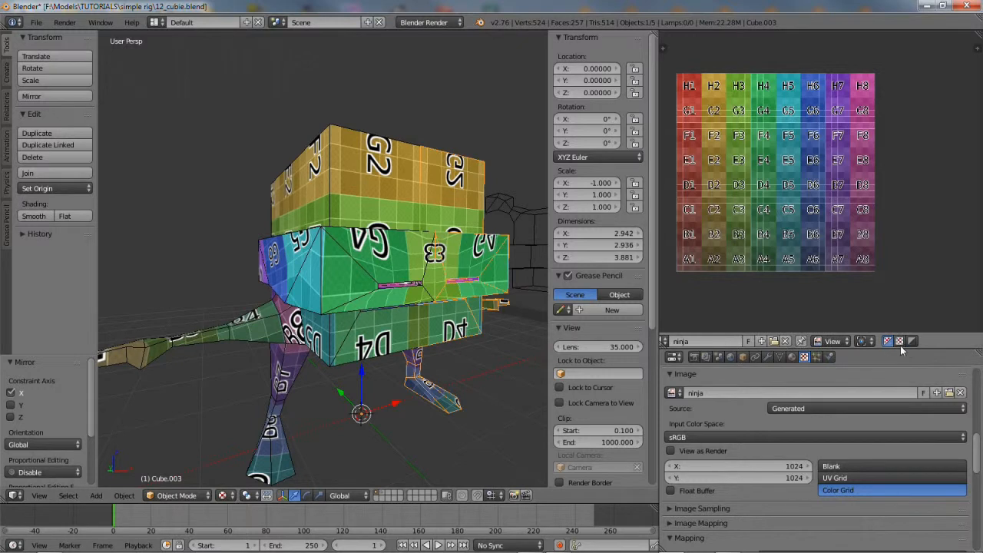
{"action": "left_click_drag", "start_coordinate": [901, 349], "coordinate": [900, 218]}
{"action": "left_click_drag", "start_coordinate": [661, 170], "coordinate": [783, 169]}
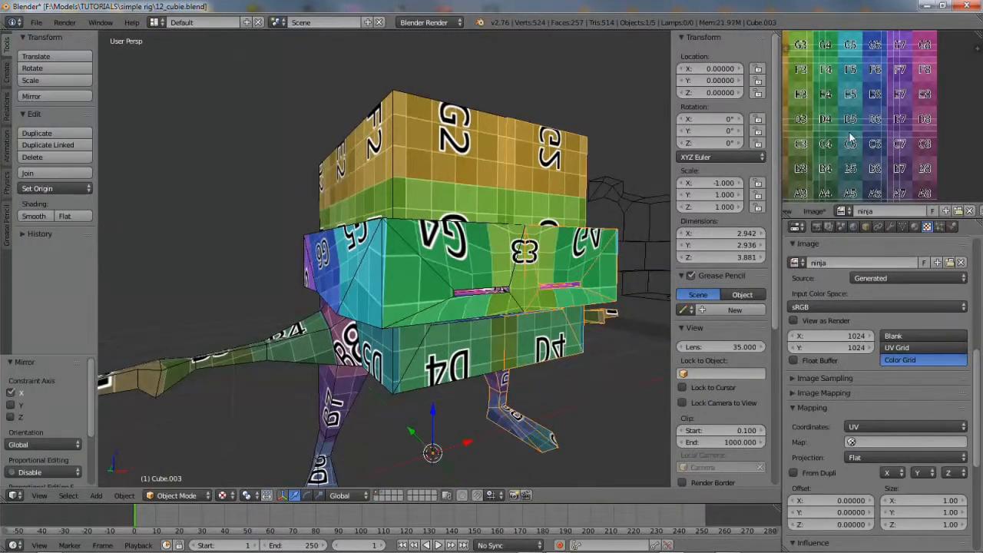
{"action": "scroll", "coordinate": [850, 137], "scroll_direction": "down", "scroll_amount": 3}
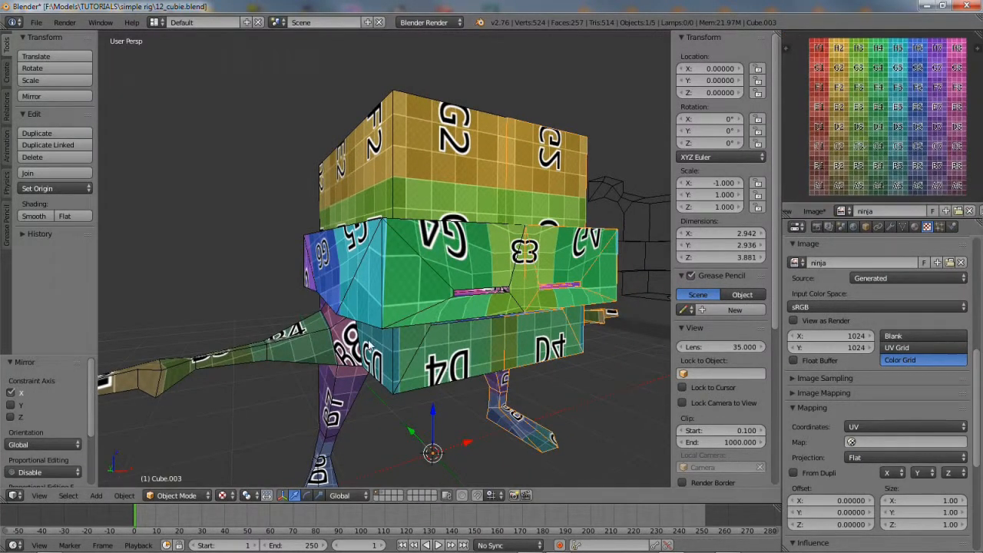
{"action": "left_click", "coordinate": [37, 23]}
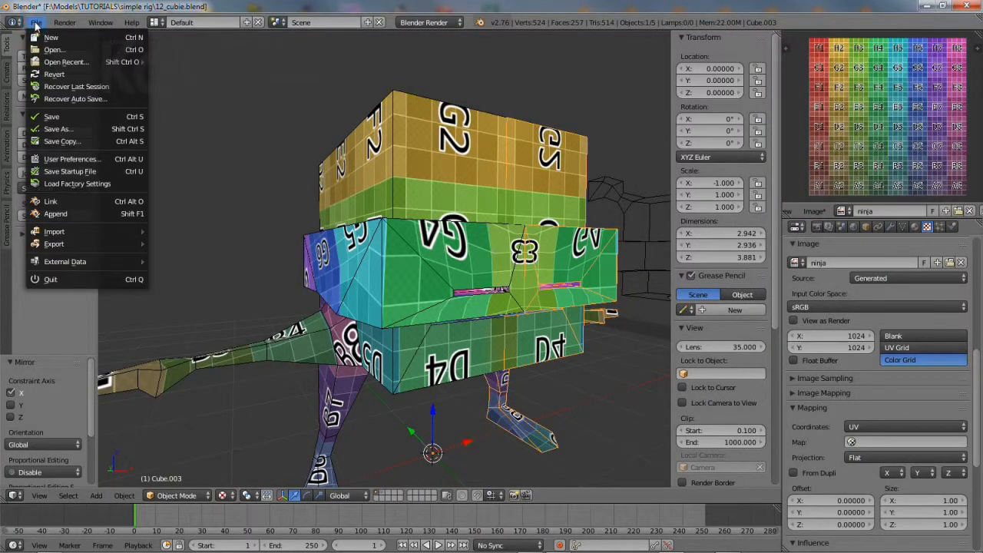
Save the scene as 13_cubie.blend instead of 12_cubie.blend, then make Cube active
{"action": "left_click", "coordinate": [61, 130]}
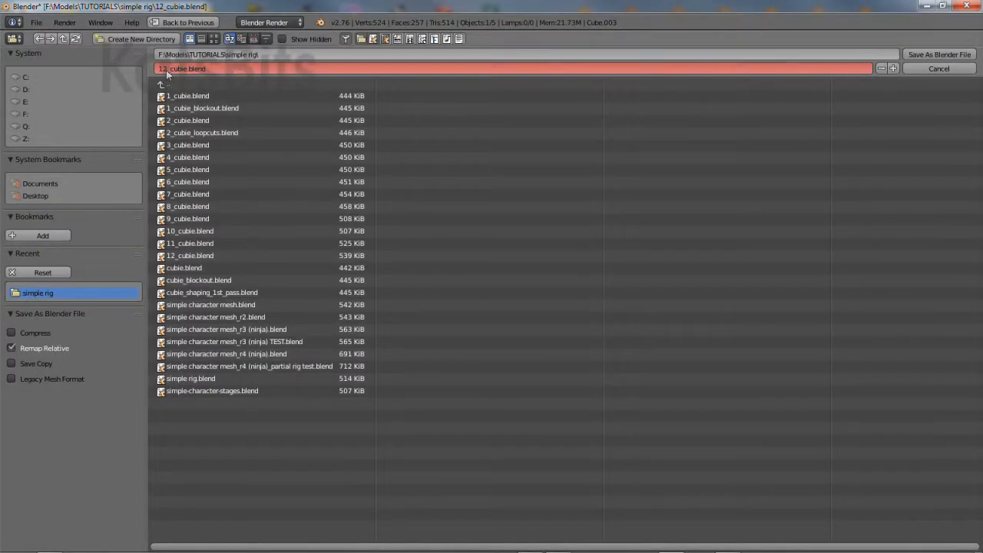
{"action": "key", "text": "Delete"}
{"action": "key", "text": "Delete"}
{"action": "key", "text": "Delete"}
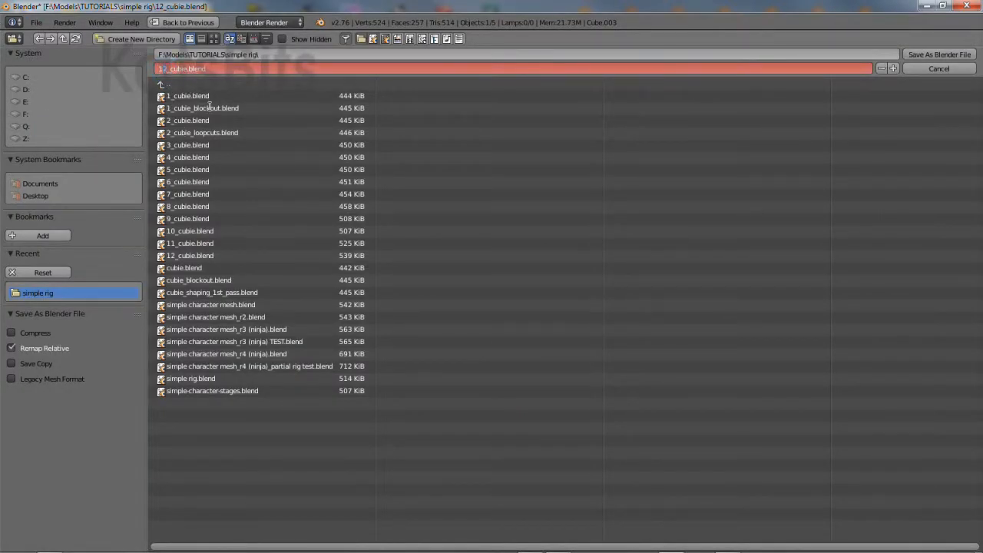
{"action": "key", "text": "KP_Add"}
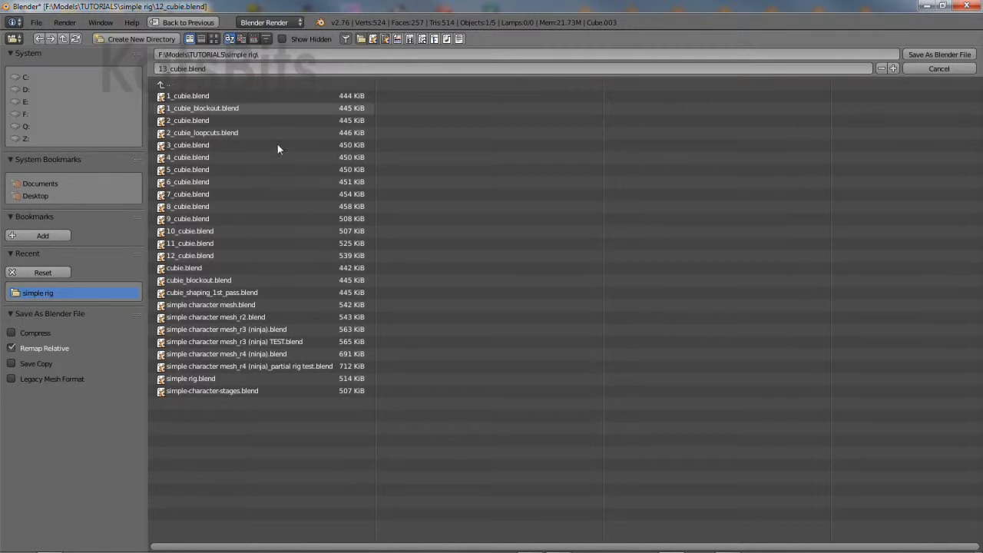
{"action": "left_click", "coordinate": [934, 55]}
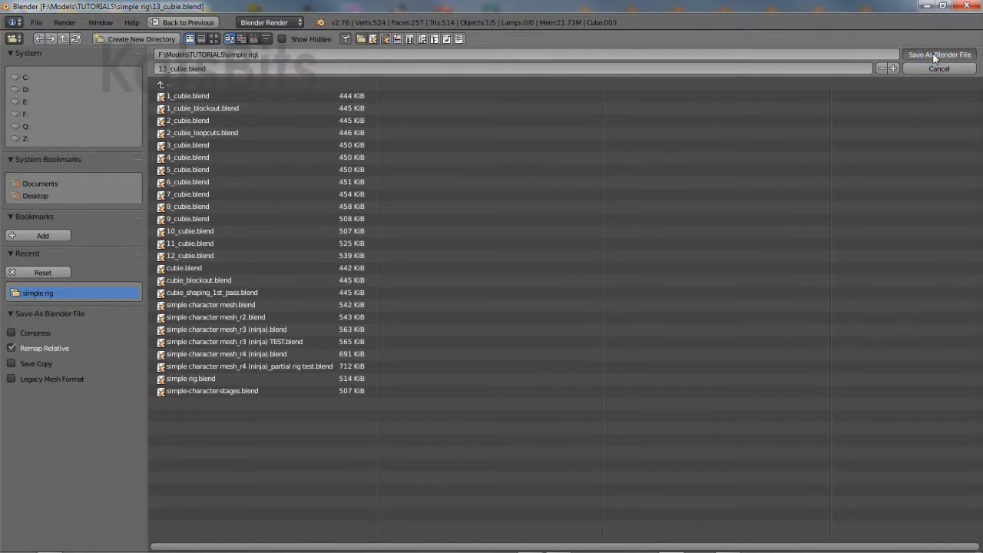
{"action": "right_click", "coordinate": [398, 296]}
{"action": "right_click", "coordinate": [398, 296]}
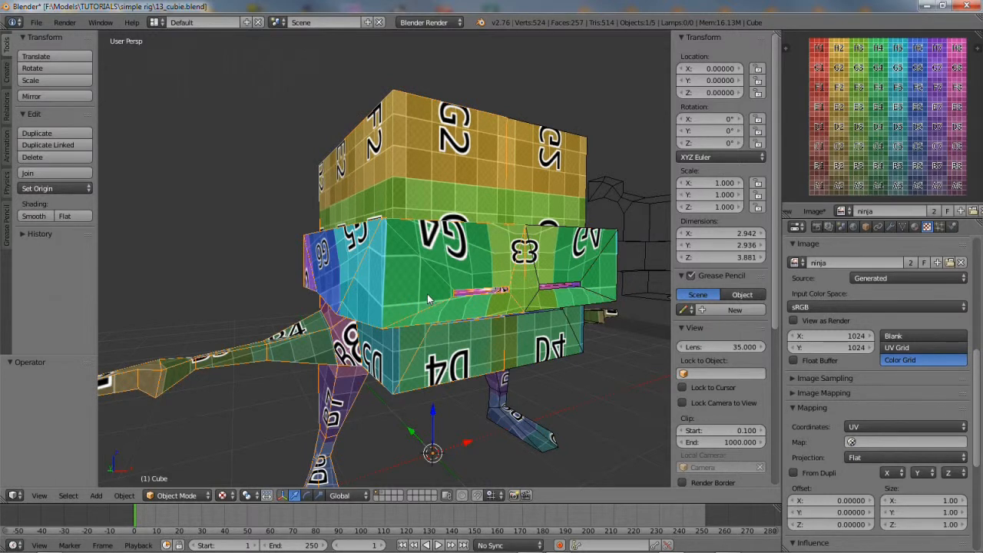
In Render settings, set Bake mode to Ambient Occlusion, enable Normalized, and start the bake
{"action": "left_click", "coordinate": [817, 227]}
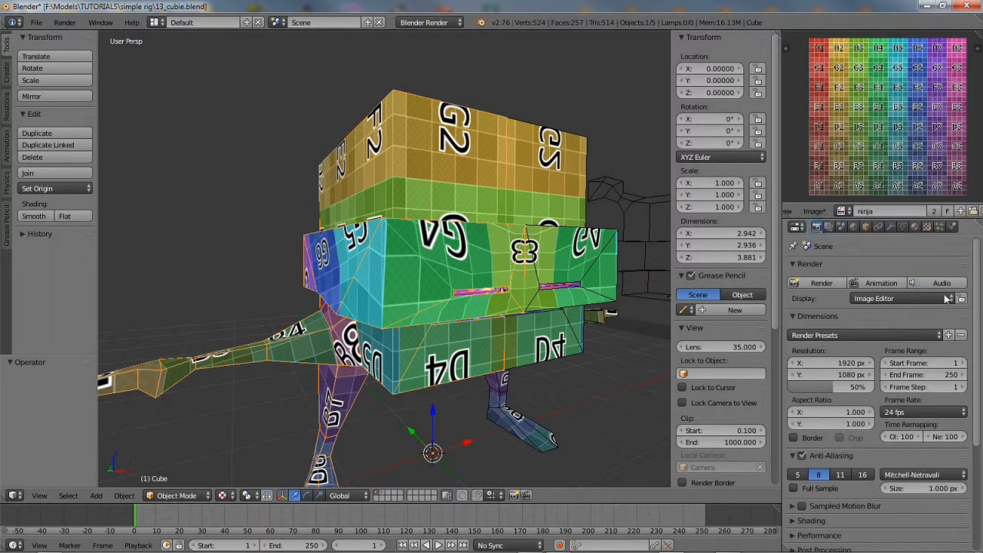
{"action": "left_click_drag", "start_coordinate": [978, 300], "coordinate": [977, 409]}
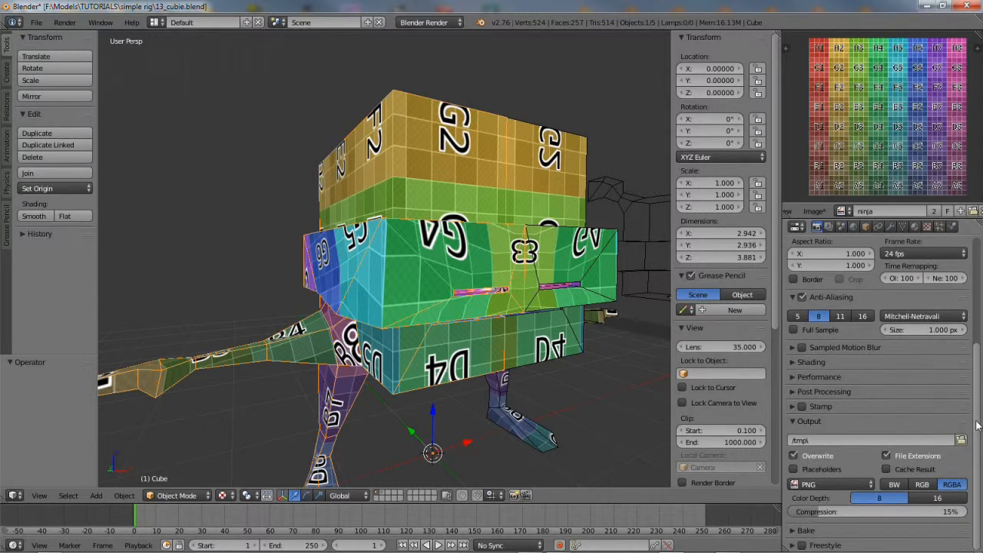
{"action": "left_click", "coordinate": [795, 531]}
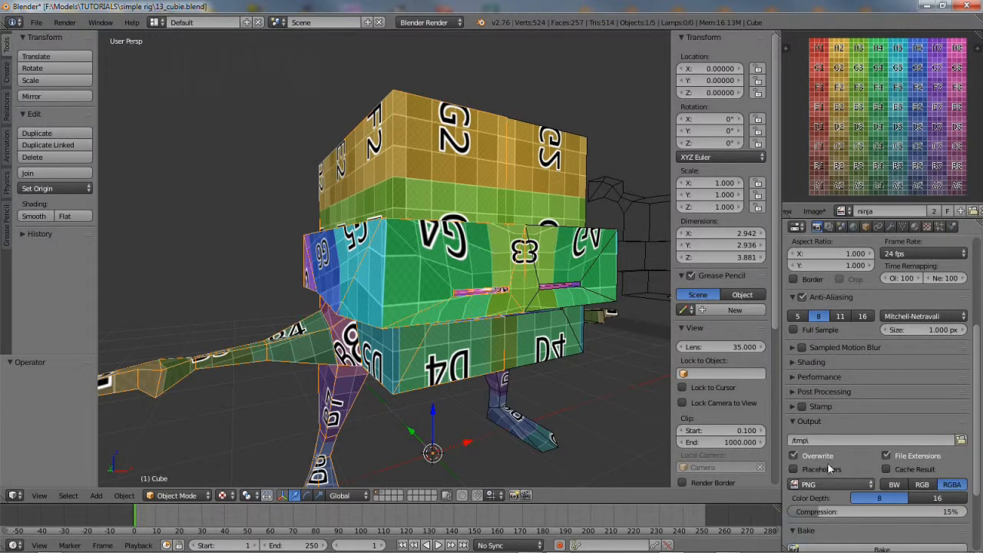
{"action": "scroll", "coordinate": [828, 463], "scroll_direction": "down", "scroll_amount": 3}
{"action": "left_click", "coordinate": [860, 464]}
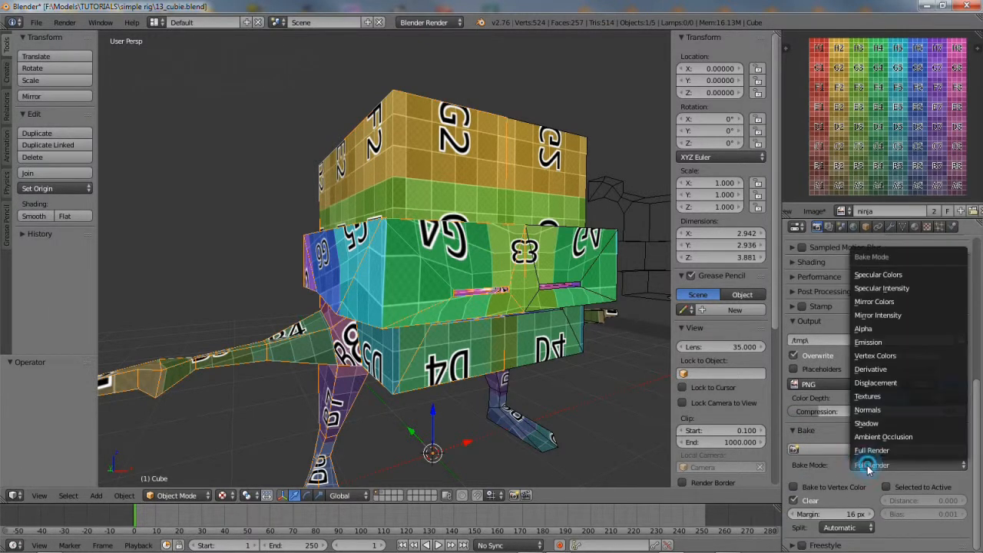
{"action": "left_click", "coordinate": [909, 436]}
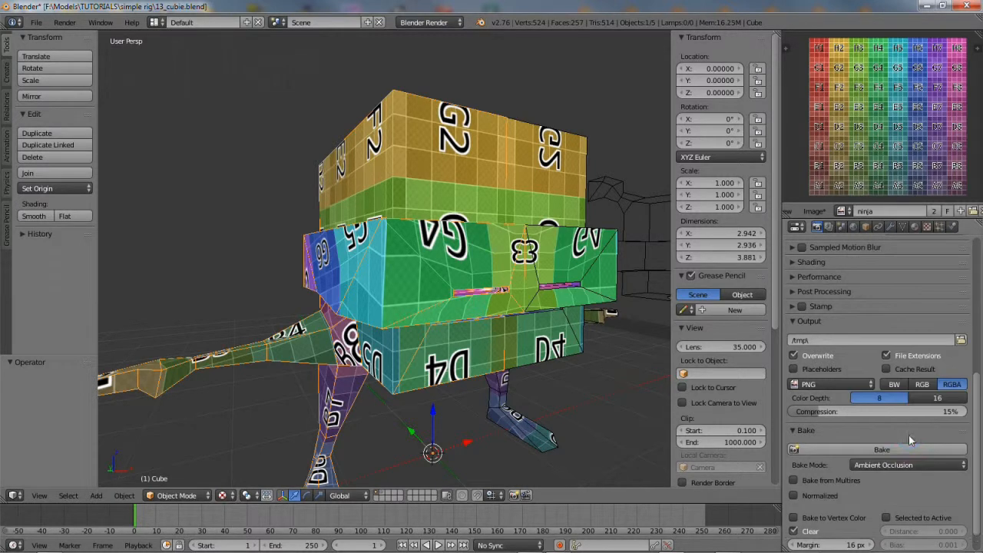
{"action": "left_click", "coordinate": [794, 496]}
{"action": "left_click", "coordinate": [837, 449]}
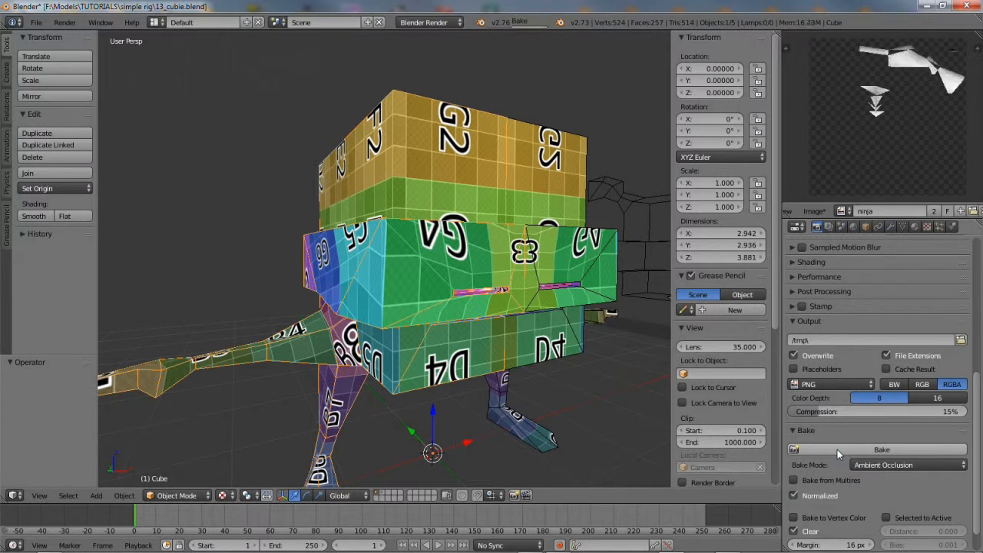
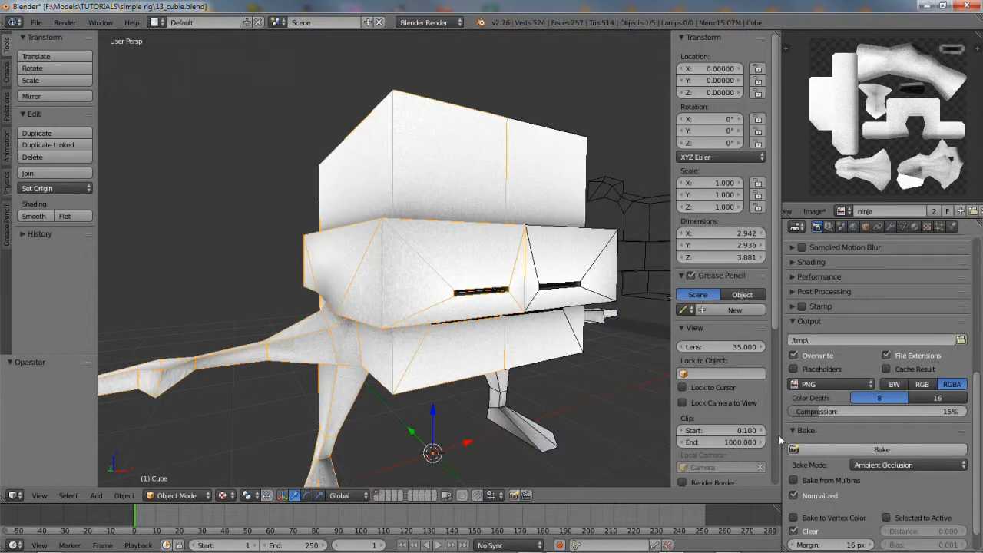
Orbit to look from below and select the box Cube.001 behind the character
{"action": "middle_click_drag", "start_coordinate": [509, 441], "coordinate": [463, 335]}
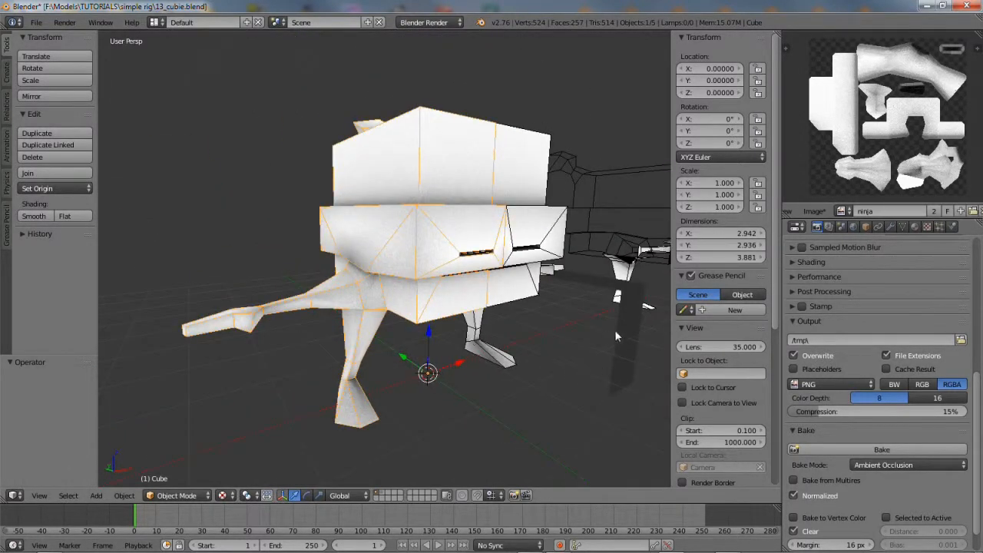
{"action": "right_click", "coordinate": [628, 297]}
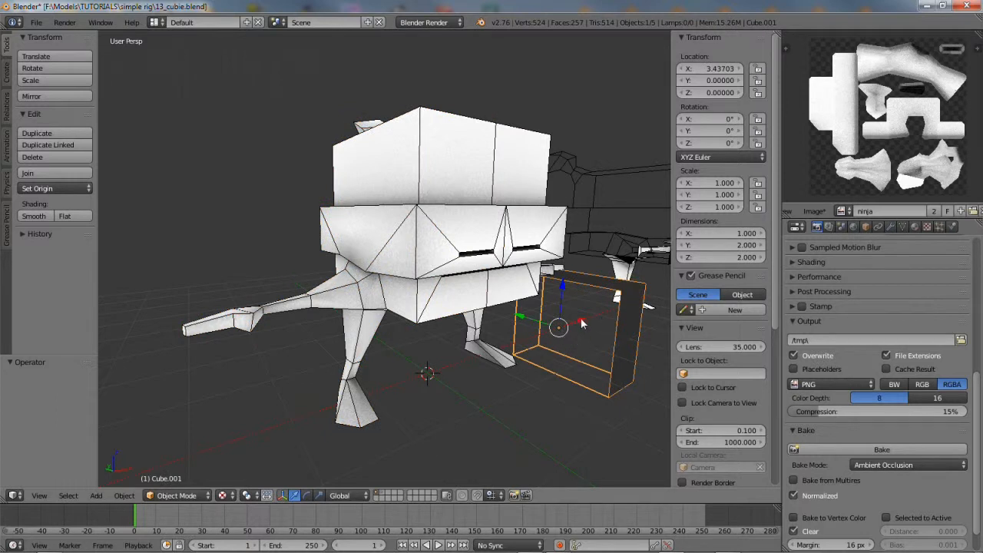
Move the box to X location 0 and rotate it -90° about Y
{"action": "key", "text": "g"}
{"action": "key", "text": "x"}
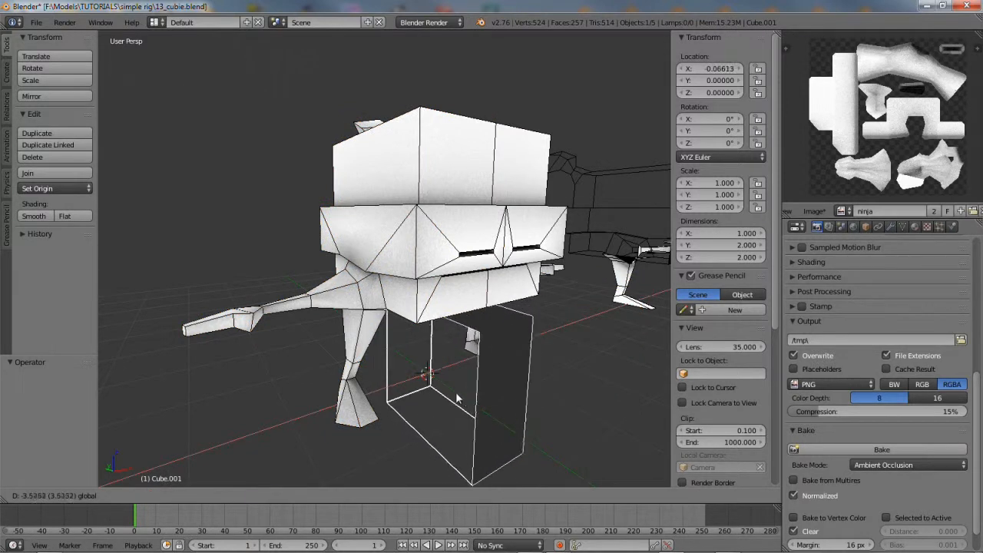
{"action": "left_click", "coordinate": [456, 399]}
{"action": "left_click", "coordinate": [719, 68]}
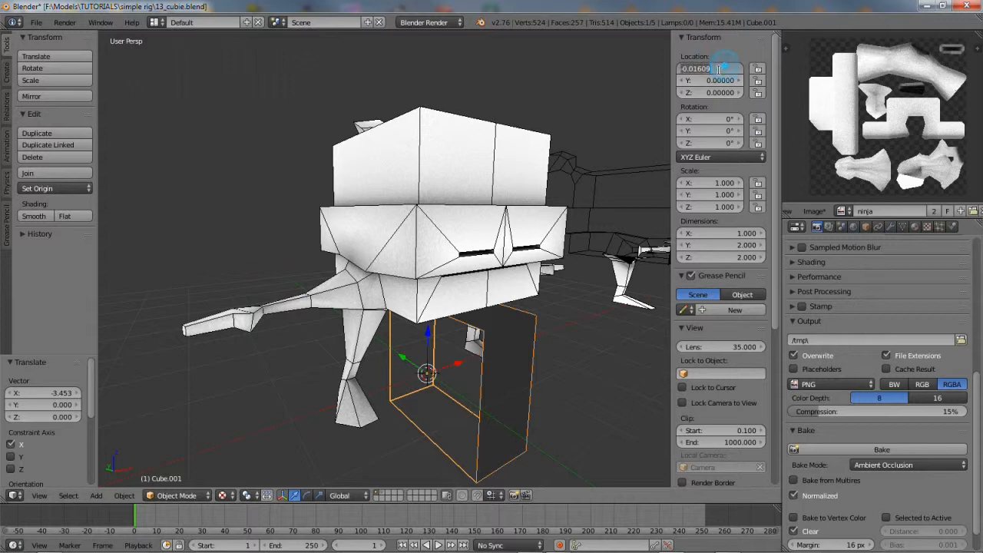
{"action": "key", "text": "Return"}
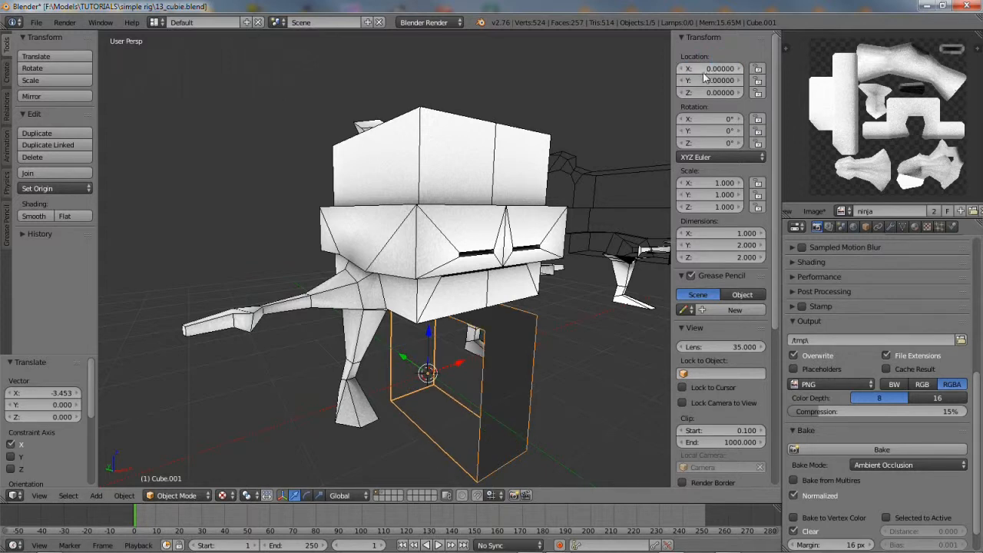
{"action": "left_click", "coordinate": [308, 494]}
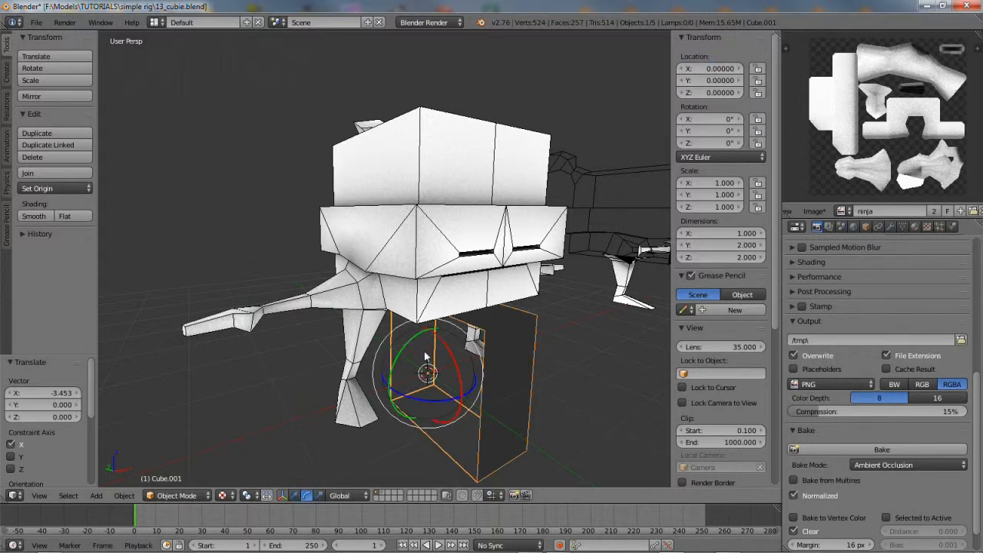
{"action": "left_click_drag", "start_coordinate": [415, 342], "coordinate": [367, 398]}
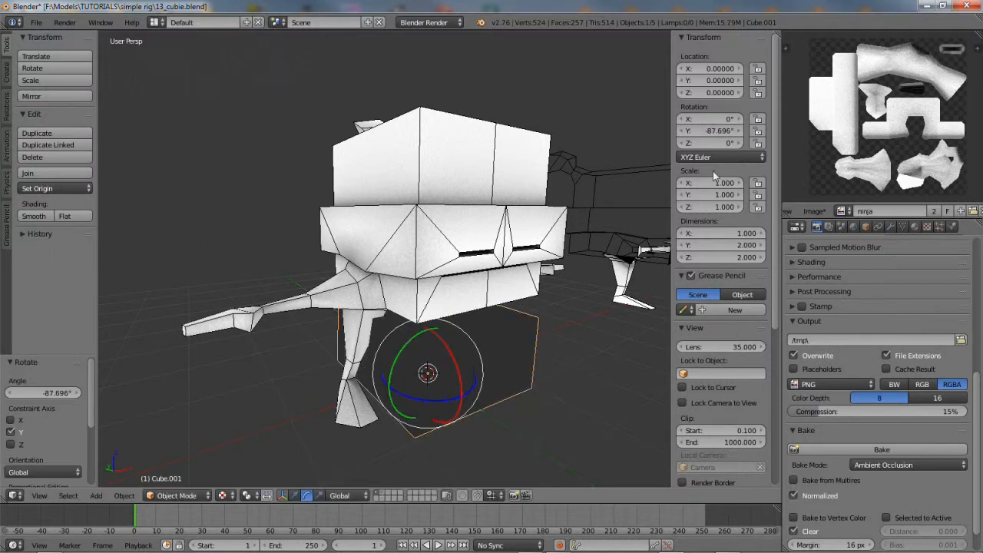
{"action": "left_click", "coordinate": [715, 132]}
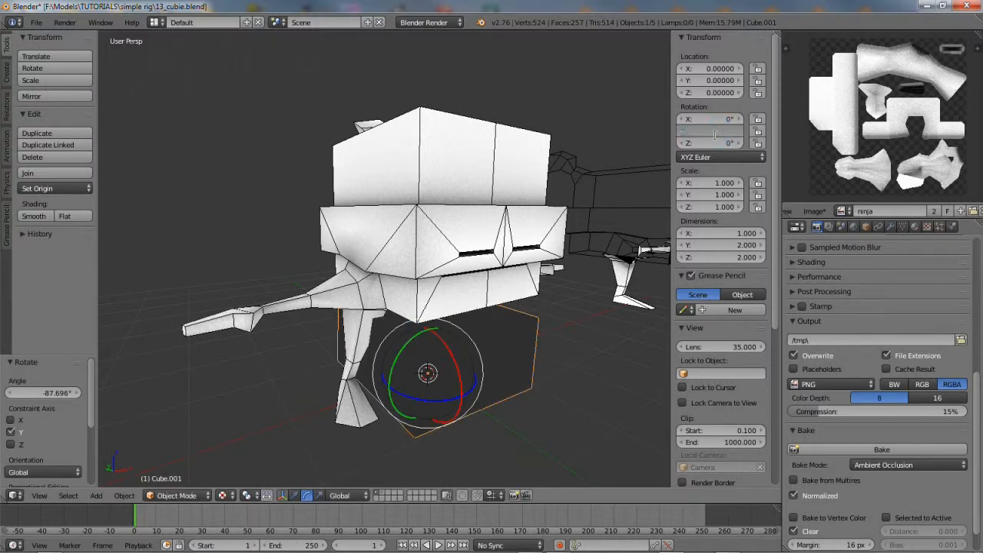
{"action": "key", "text": "Return"}
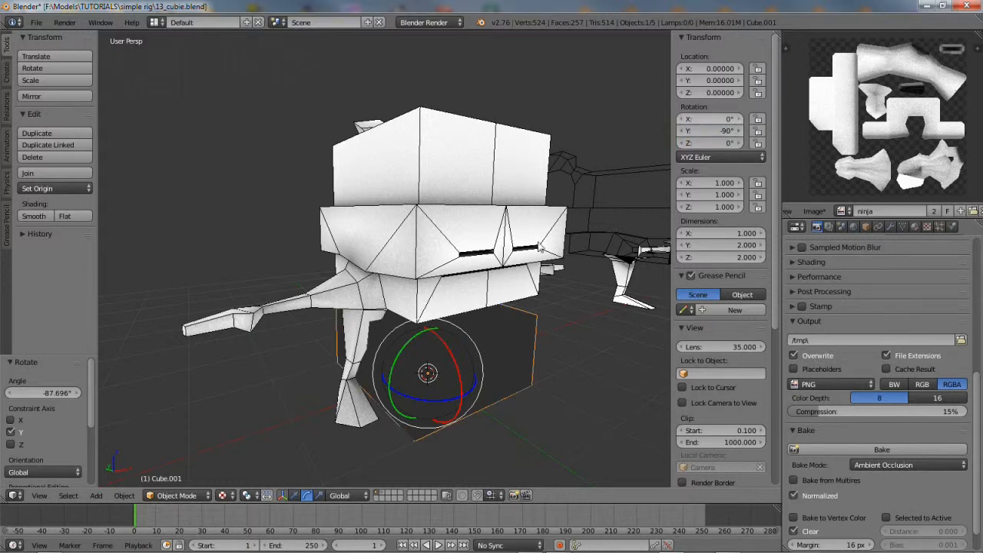
Scale the box to 1.869 on Y and 3.492 on Z, then lower it beneath the character's feet
{"action": "left_click", "coordinate": [318, 496]}
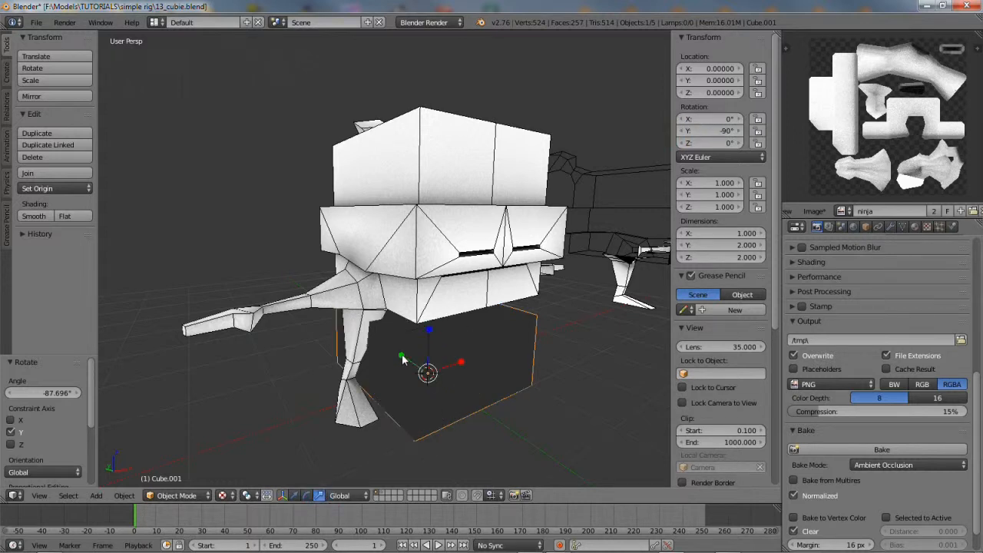
{"action": "key", "text": "s"}
{"action": "key", "text": "y"}
{"action": "left_click", "coordinate": [376, 339]}
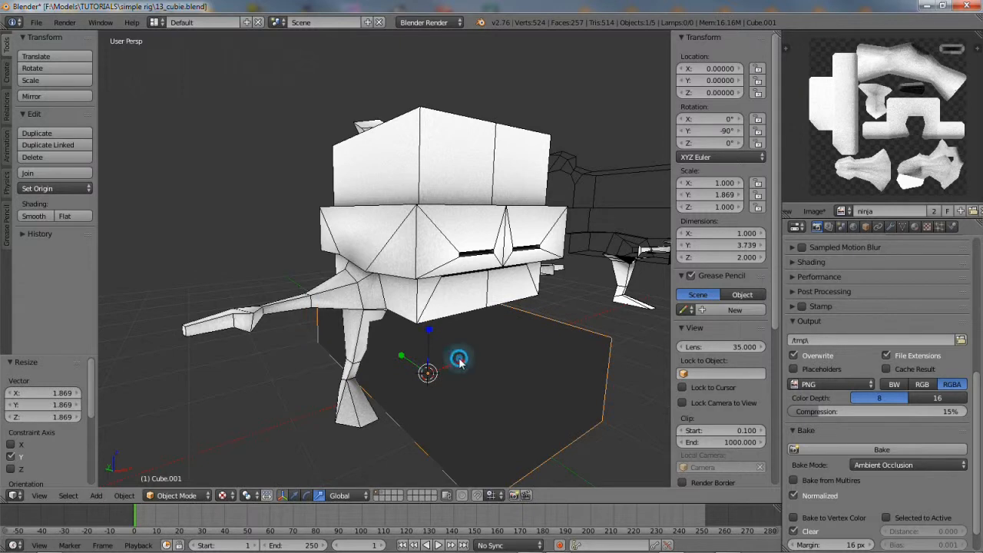
{"action": "key", "text": "s"}
{"action": "key", "text": "z"}
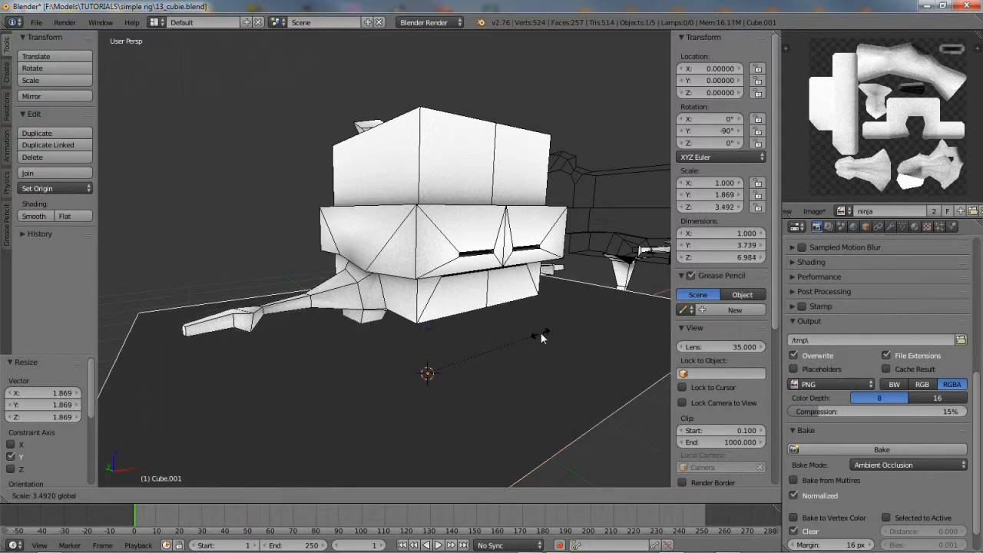
{"action": "left_click", "coordinate": [541, 334]}
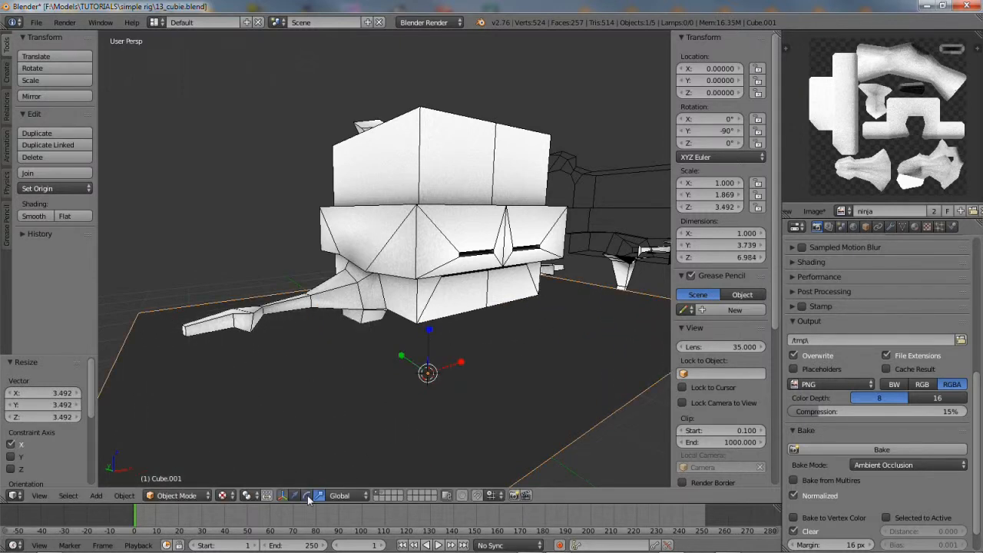
{"action": "left_click_drag", "start_coordinate": [429, 332], "coordinate": [424, 407]}
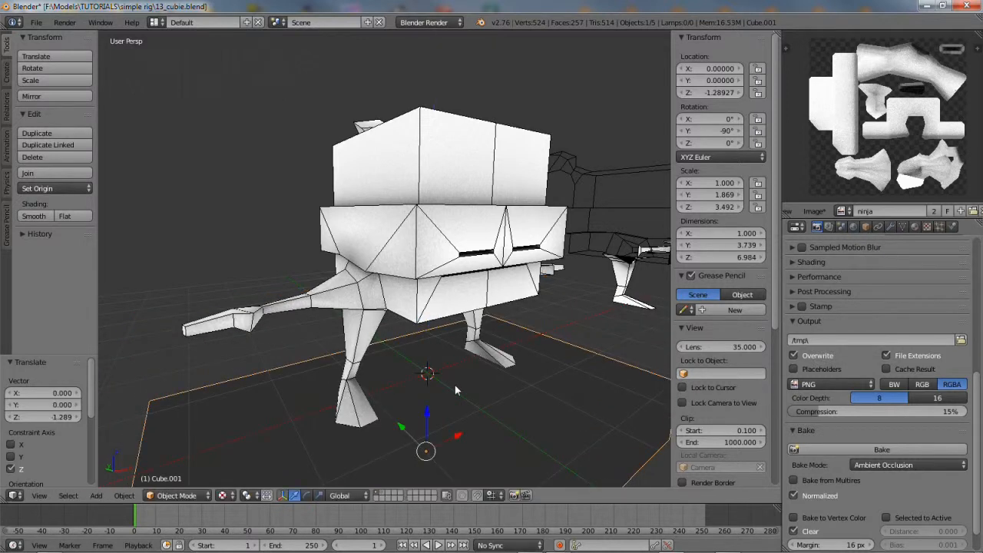
Select the character's body and re-bake ambient occlusion with the floor in place
{"action": "right_click", "coordinate": [369, 190]}
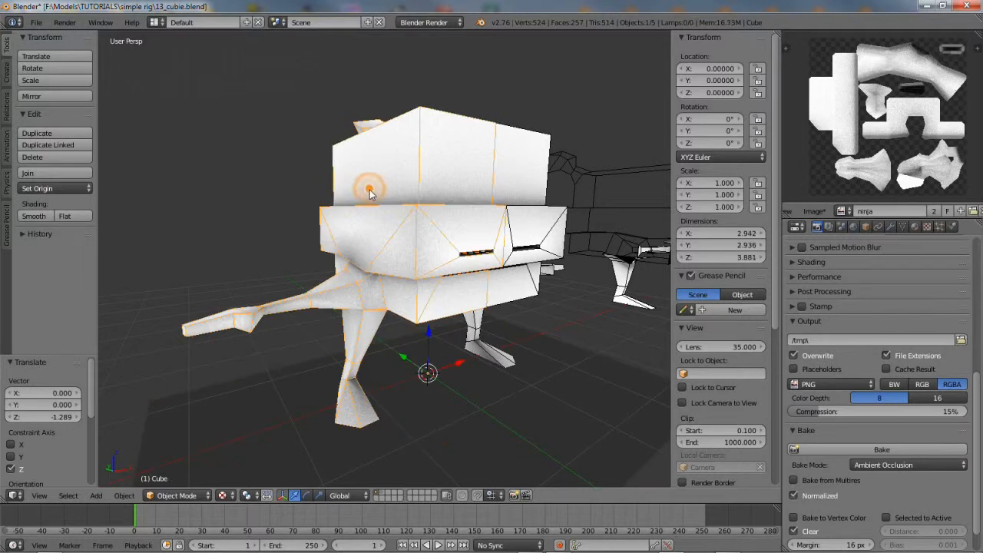
{"action": "left_click", "coordinate": [829, 450]}
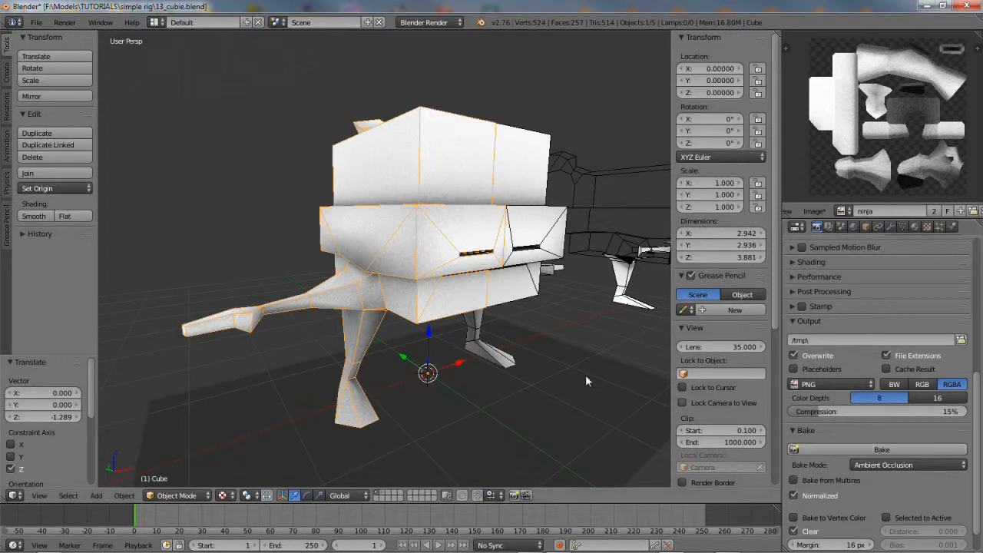
{"action": "mouse_move", "coordinate": [504, 358]}
{"action": "middle_mouse_down"}
{"action": "mouse_move", "coordinate": [464, 299]}
{"action": "mouse_move", "coordinate": [513, 325]}
{"action": "mouse_move", "coordinate": [410, 332]}
{"action": "mouse_move", "coordinate": [485, 349]}
{"action": "mouse_move", "coordinate": [505, 366]}
{"action": "middle_mouse_up"}
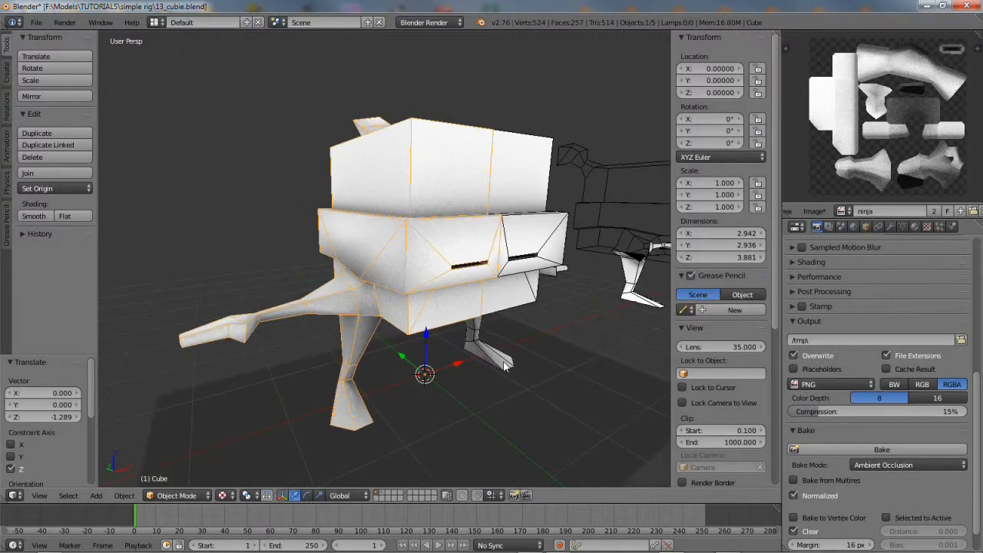
Save a copy of the baked AO image as redninjaAO.tga in Targa Raw format
{"action": "left_click", "coordinate": [816, 211]}
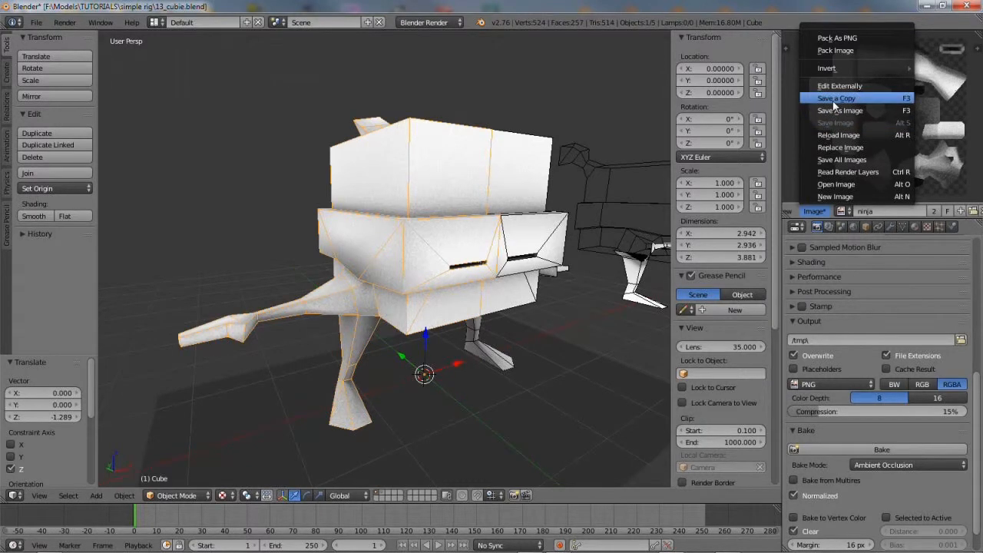
{"action": "left_click", "coordinate": [834, 103]}
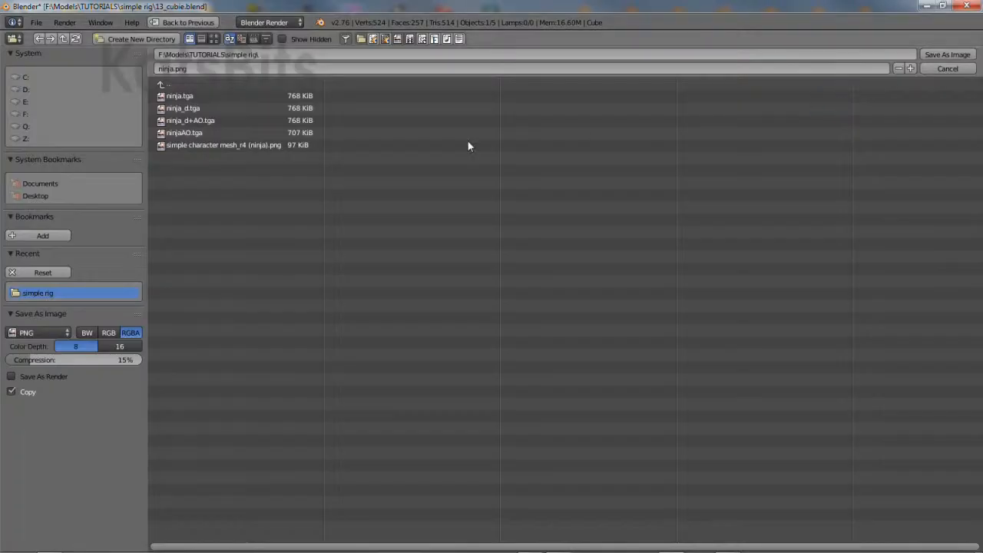
{"action": "left_click", "coordinate": [192, 68]}
{"action": "left_click", "coordinate": [31, 332]}
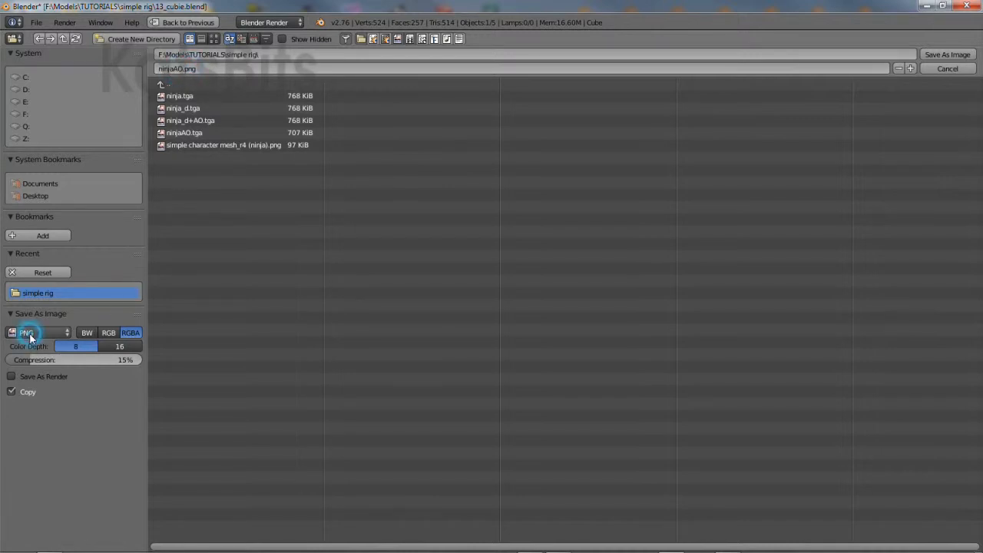
{"action": "left_click", "coordinate": [44, 318]}
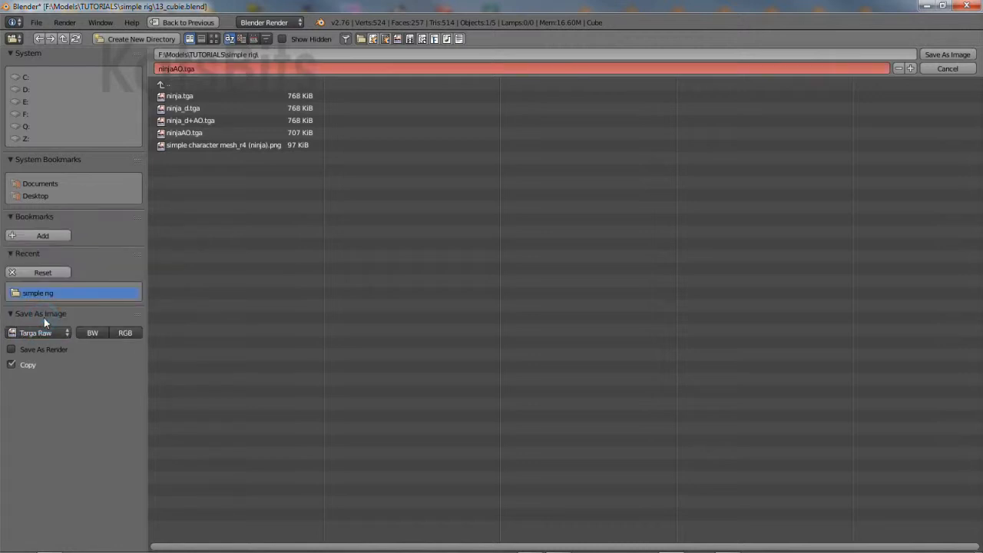
{"action": "left_click", "coordinate": [184, 68]}
{"action": "type", "text": "red"}
{"action": "key", "text": "Return"}
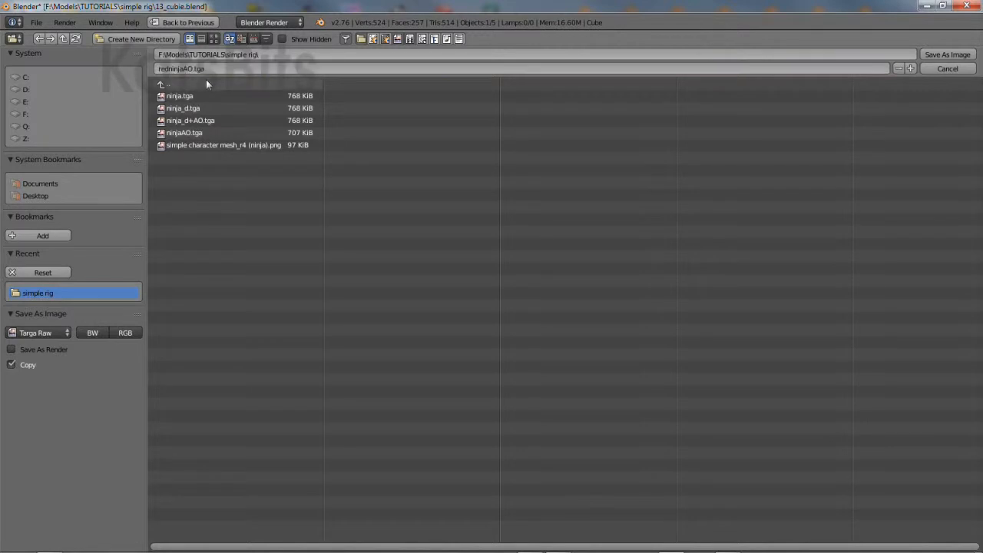
{"action": "left_click", "coordinate": [939, 55]}
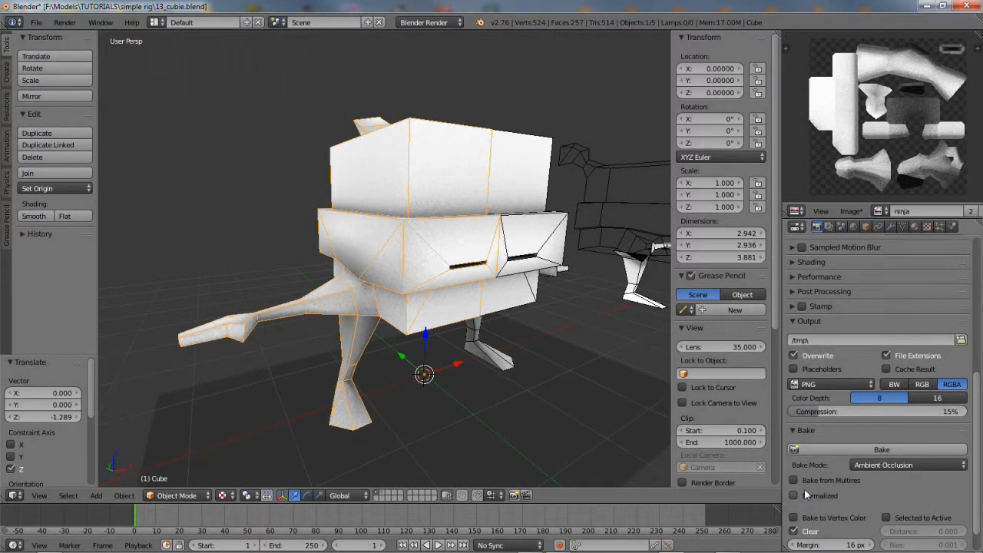
Bake the red diffuse colours with ambient occlusion into the ninja image and check the result
{"action": "left_click", "coordinate": [832, 449]}
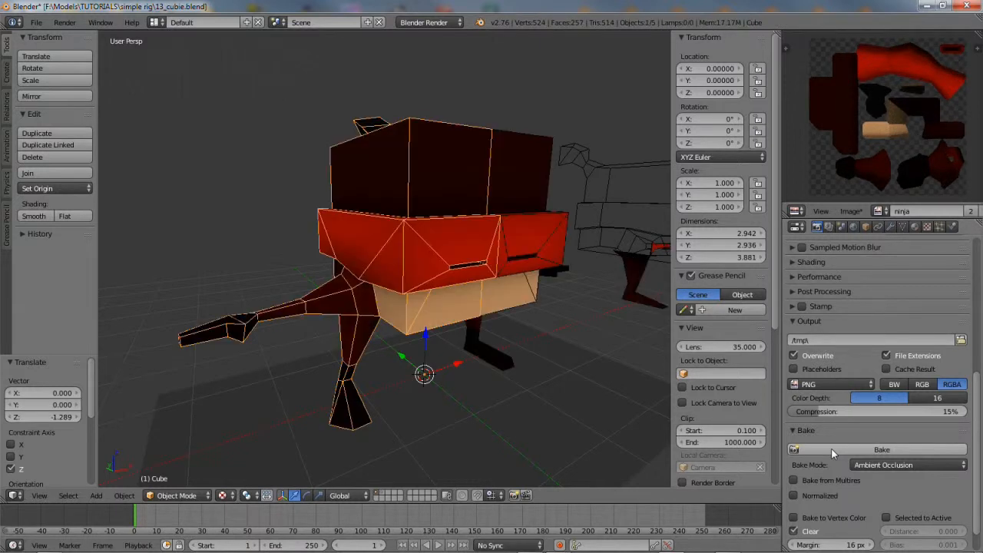
{"action": "mouse_move", "coordinate": [398, 344]}
{"action": "middle_mouse_down"}
{"action": "mouse_move", "coordinate": [338, 294]}
{"action": "mouse_move", "coordinate": [377, 296]}
{"action": "mouse_move", "coordinate": [395, 340]}
{"action": "middle_mouse_up"}
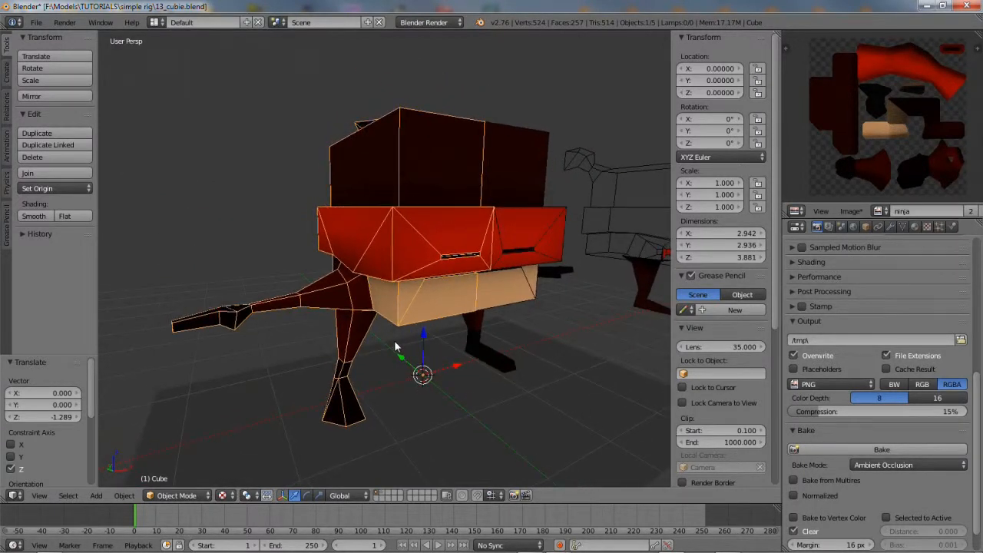
{"action": "left_click", "coordinate": [853, 211]}
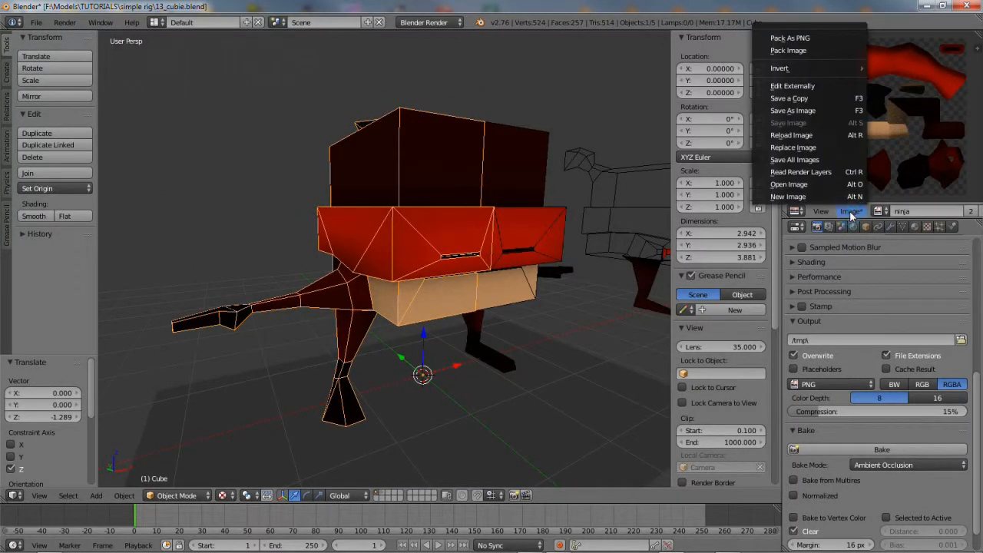
Save a copy of the red bake as redninja_diff+ao.tga in Targa Raw format
{"action": "left_click", "coordinate": [811, 100]}
{"action": "left_click", "coordinate": [200, 67]}
{"action": "key", "text": "Home"}
{"action": "type", "text": "red"}
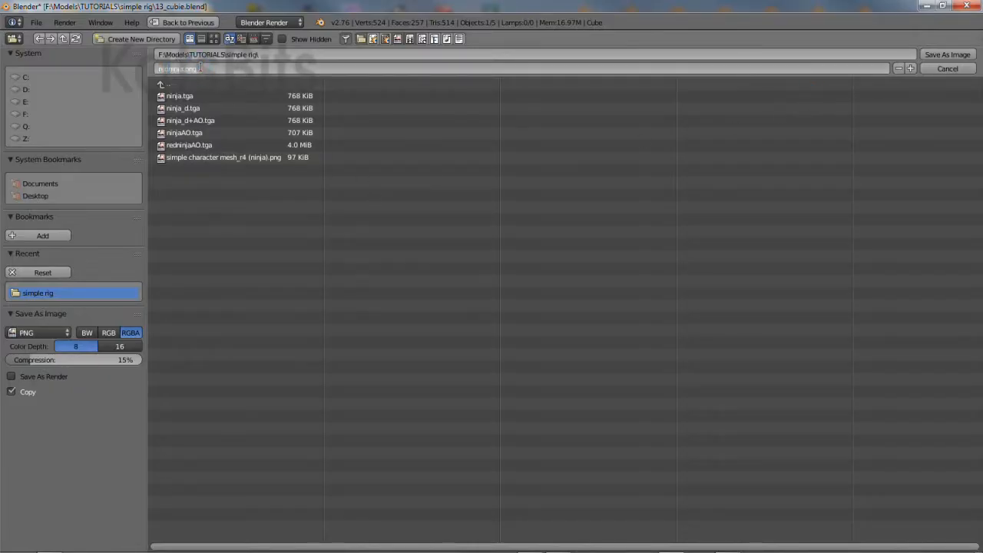
{"action": "key", "text": "Return"}
{"action": "left_click", "coordinate": [184, 69]}
{"action": "type", "text": "ff"}
{"action": "key", "text": "Return"}
{"action": "left_click", "coordinate": [34, 333]}
{"action": "left_click", "coordinate": [39, 313]}
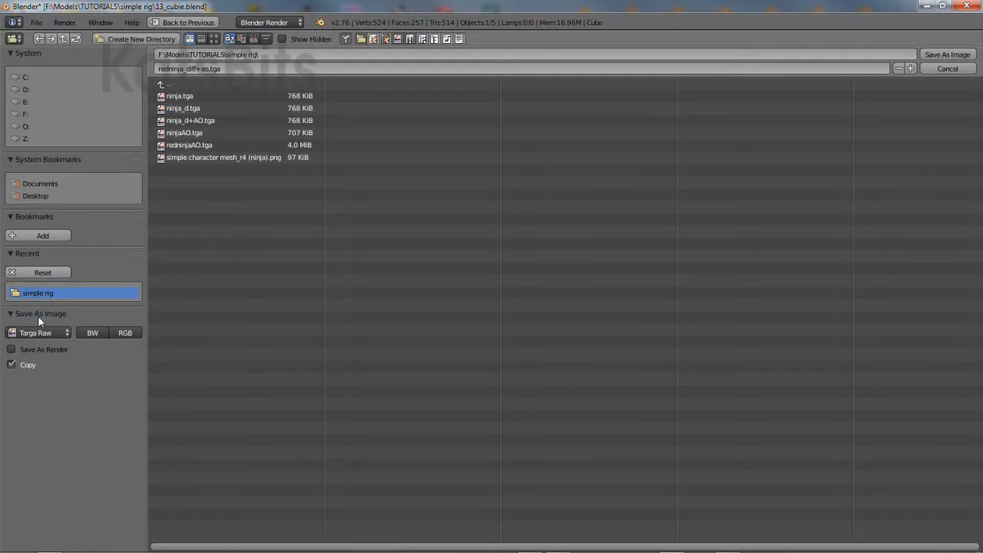
{"action": "left_click", "coordinate": [949, 56]}
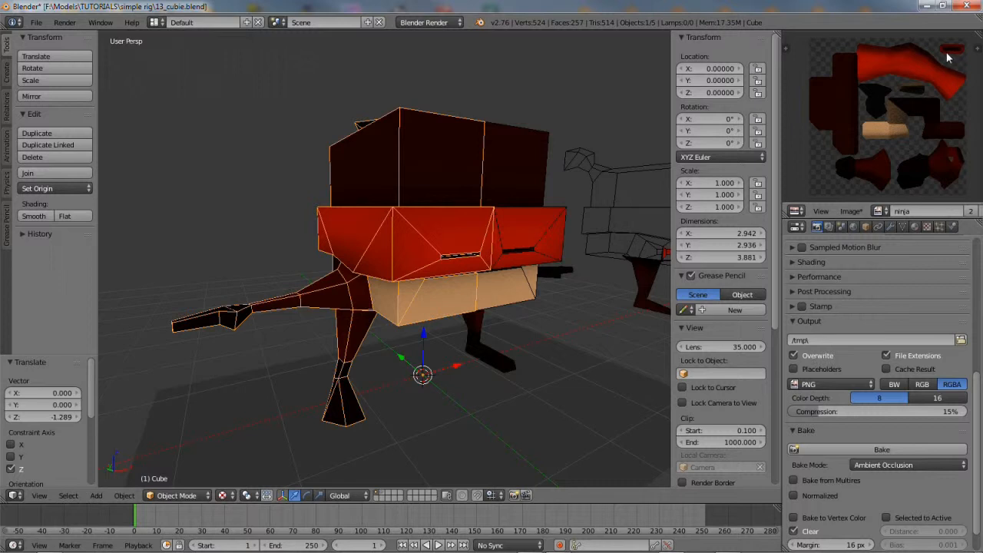
Set the ninja texture source to Single Image and load redninja_diff+ao.tga into it
{"action": "left_click", "coordinate": [927, 227]}
{"action": "left_click_drag", "start_coordinate": [973, 413], "coordinate": [976, 354]}
{"action": "left_click", "coordinate": [876, 420]}
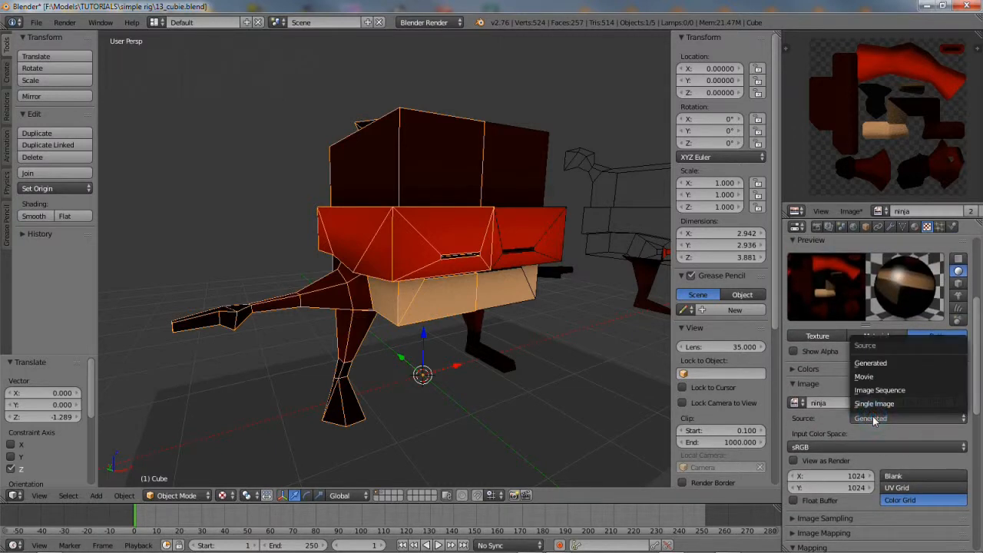
{"action": "left_click", "coordinate": [888, 405]}
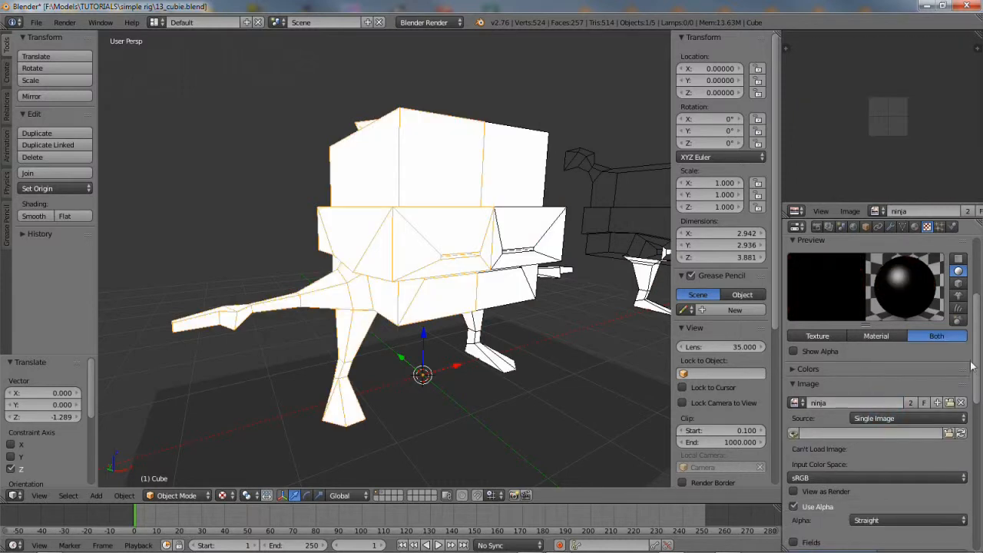
{"action": "left_click_drag", "start_coordinate": [977, 347], "coordinate": [978, 389]}
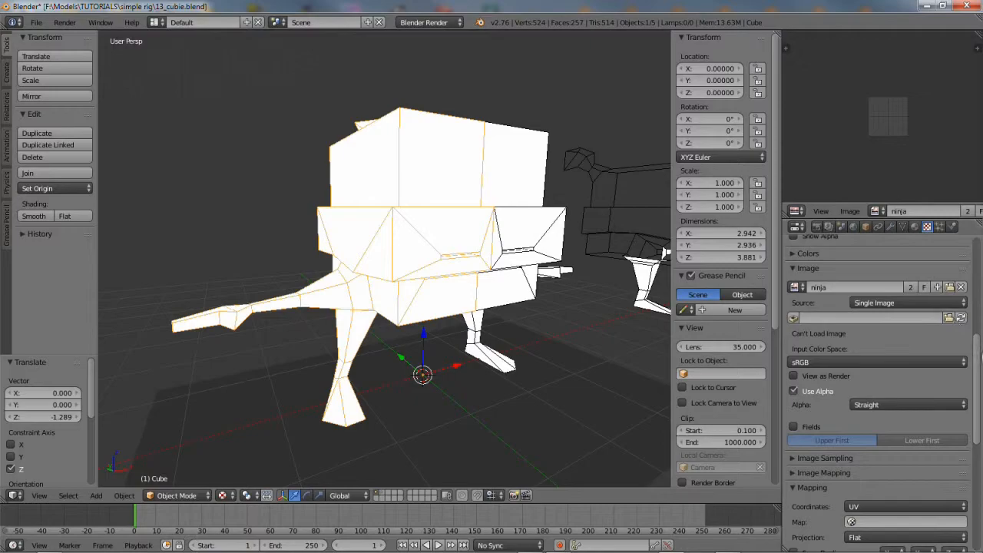
{"action": "scroll", "coordinate": [974, 354], "scroll_direction": "up", "scroll_amount": 1}
{"action": "left_click", "coordinate": [948, 328]}
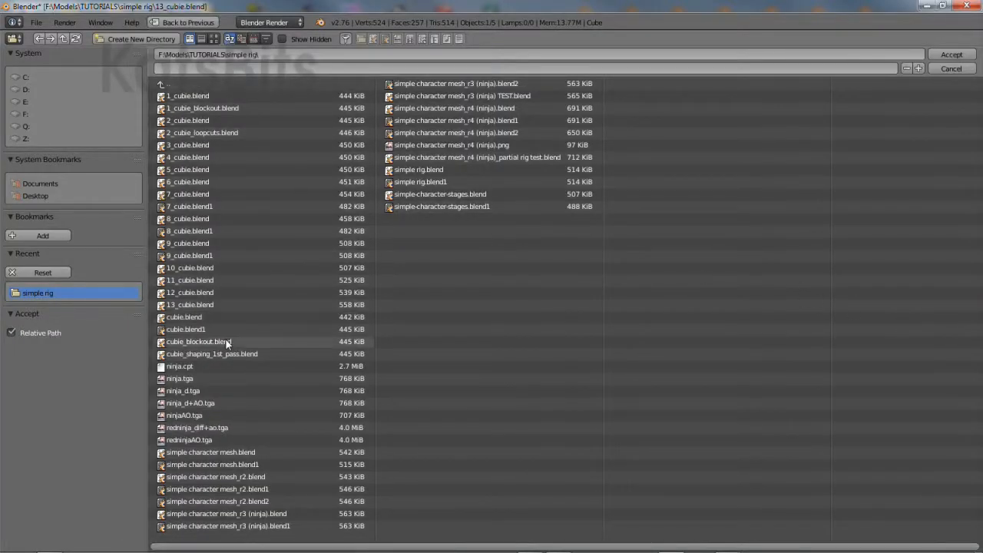
{"action": "left_click", "coordinate": [199, 430]}
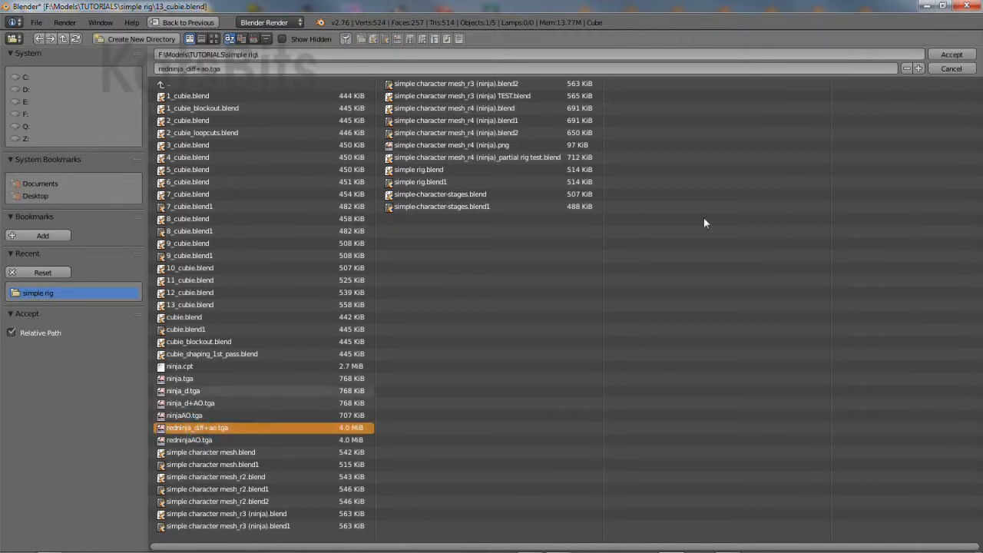
{"action": "left_click", "coordinate": [944, 56]}
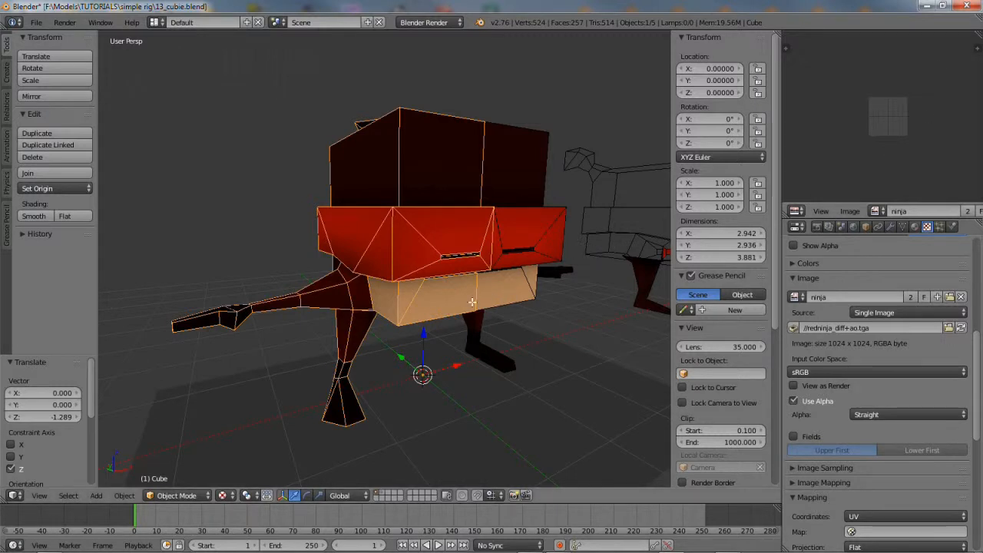
{"action": "key", "text": "Tab"}
Show the ninja image in the image editor, return to Object Mode and deselect everything
{"action": "key", "text": "a"}
{"action": "key", "text": "a"}
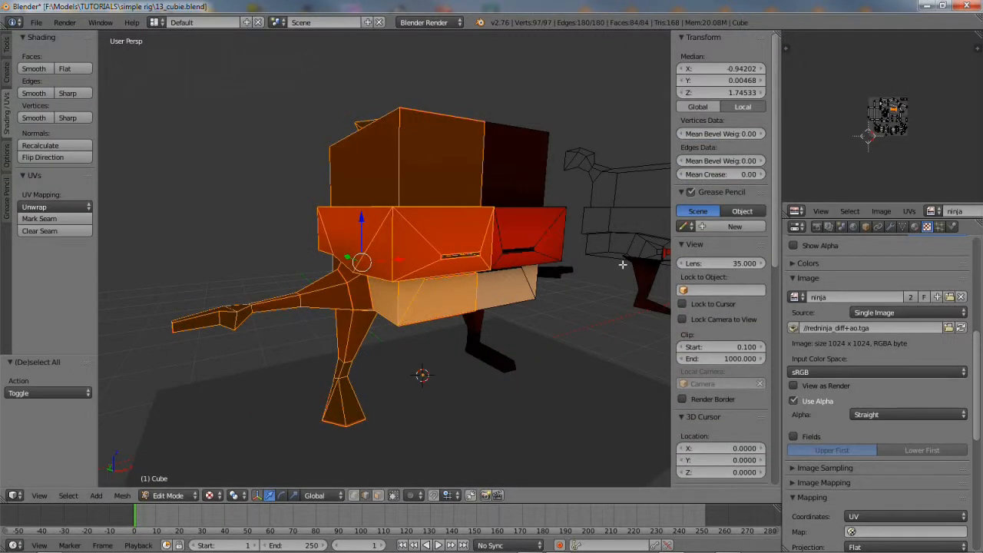
{"action": "left_click", "coordinate": [934, 211]}
{"action": "left_click", "coordinate": [814, 228]}
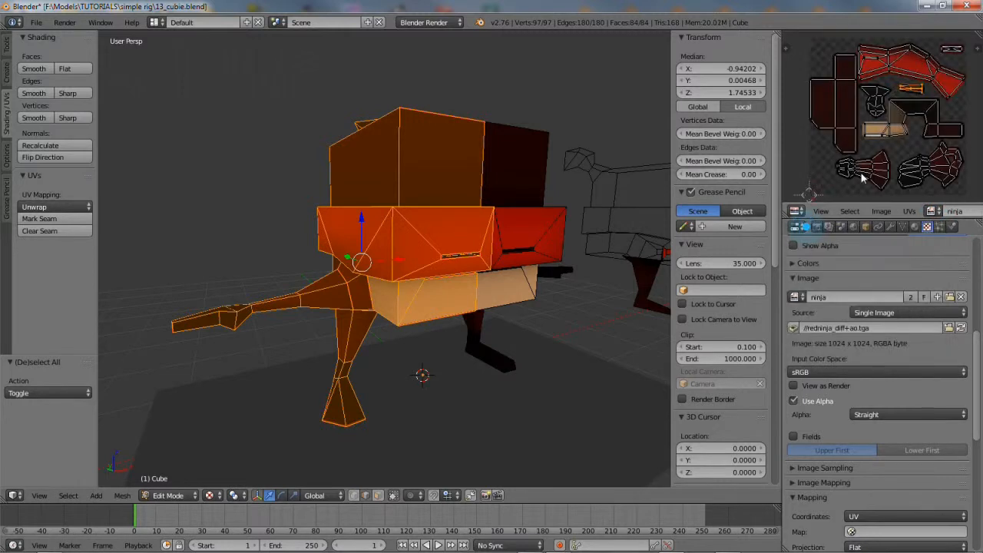
{"action": "key", "text": "Tab"}
{"action": "key", "text": "a"}
{"action": "middle_click_drag", "start_coordinate": [404, 340], "coordinate": [453, 317]}
{"action": "scroll", "coordinate": [615, 351], "scroll_direction": "up", "scroll_amount": 2}
{"action": "scroll", "coordinate": [400, 309], "scroll_direction": "down", "scroll_amount": 6}
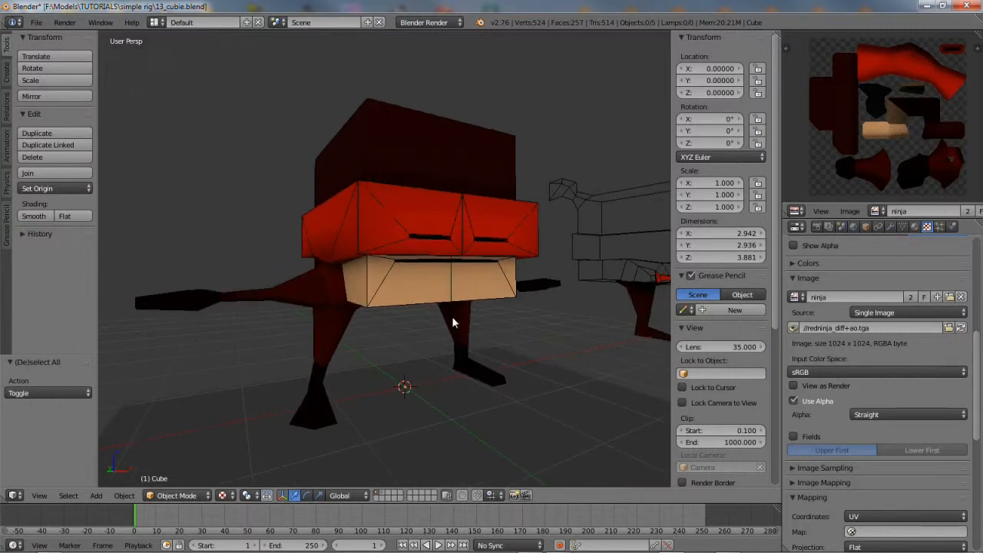
{"action": "left_click", "coordinate": [36, 23]}
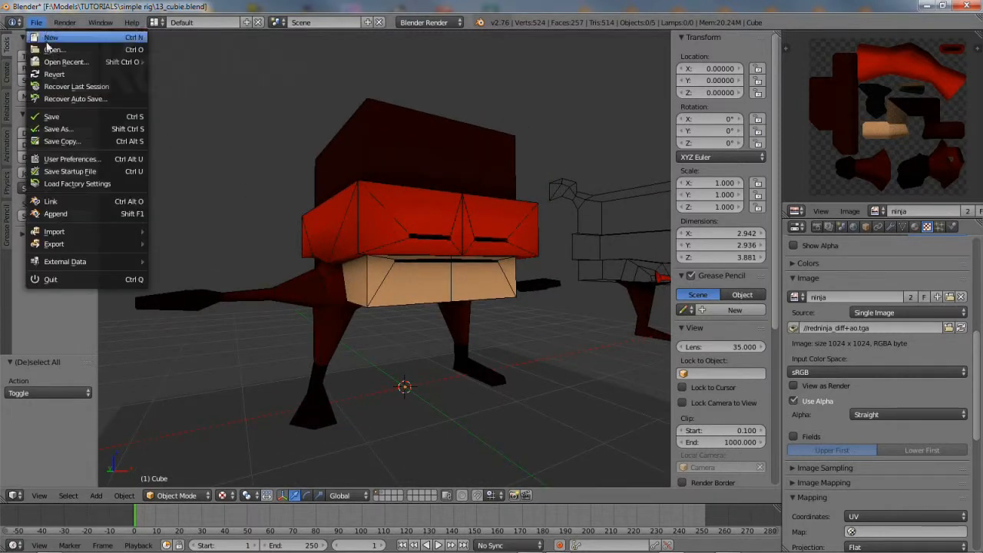
Save the scene as 14_cubie.blend instead of 13_cubie.blend
{"action": "left_click", "coordinate": [60, 128]}
{"action": "left_click", "coordinate": [174, 71]}
{"action": "left_click_drag", "start_coordinate": [168, 69], "coordinate": [164, 74]}
{"action": "type", "text": "4_cubie.blend"}
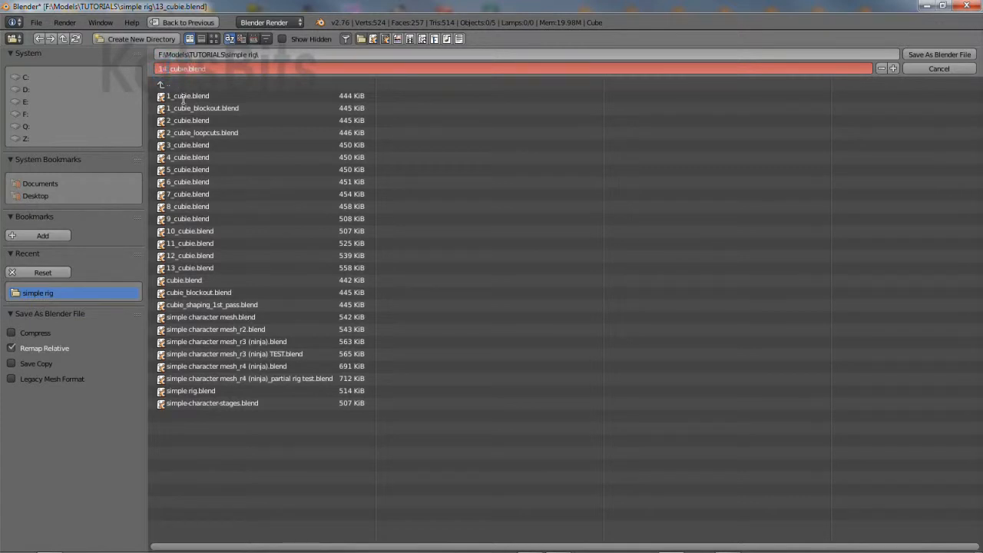
{"action": "key", "text": "Return"}
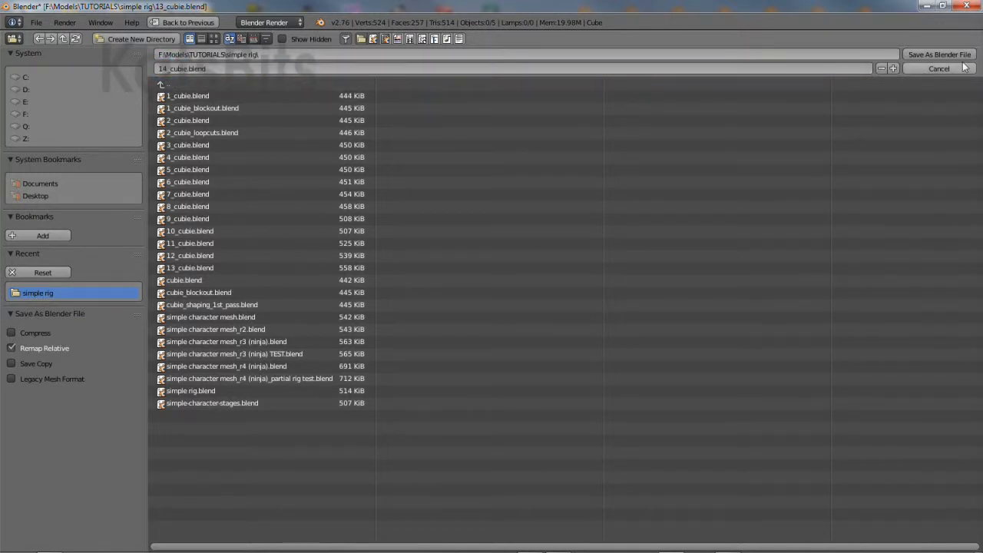
{"action": "left_click", "coordinate": [934, 54]}
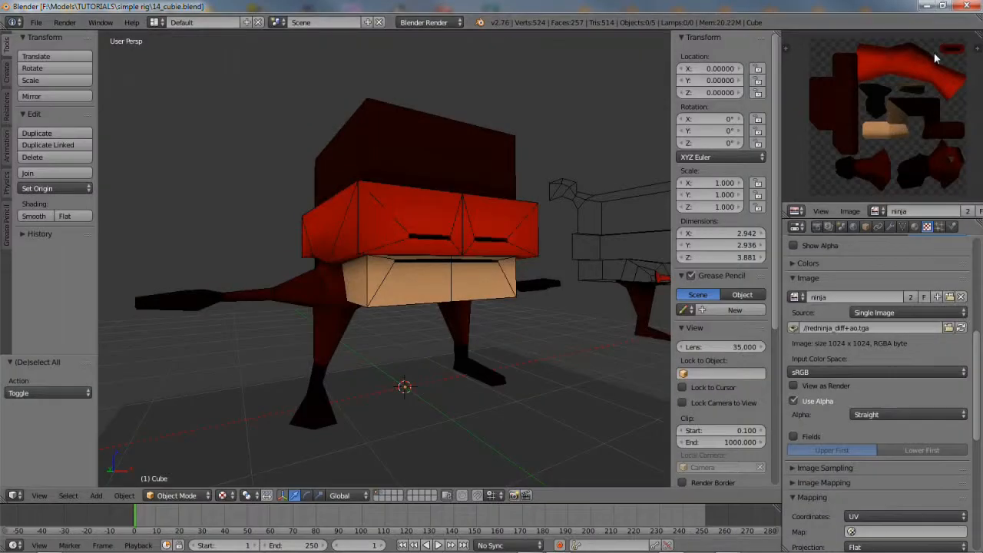